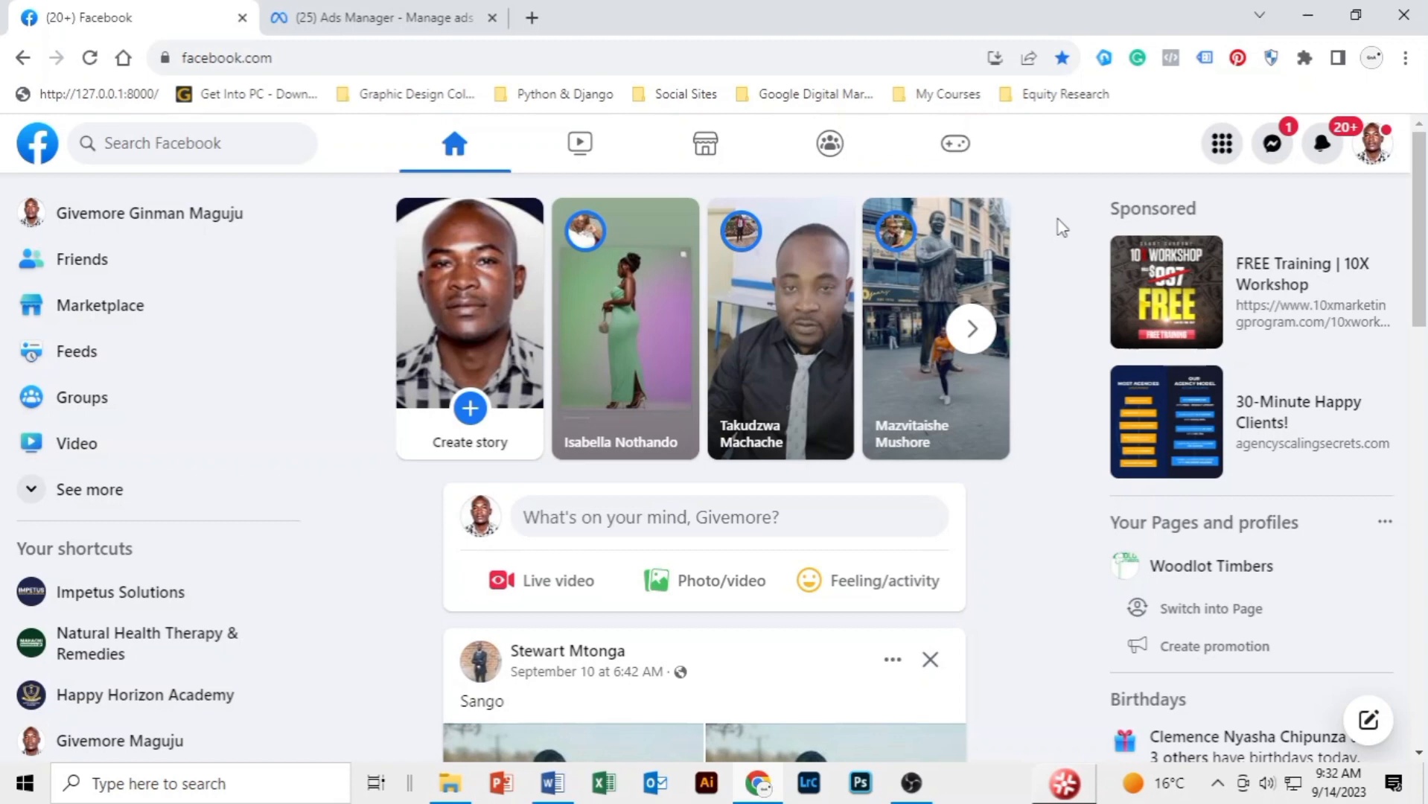
- Browse the Facebook home feed for sponsored posts and examine the Viral Content Design ad
scroll(1058, 223, "down", 10)
scroll(1078, 242, "down", 4)
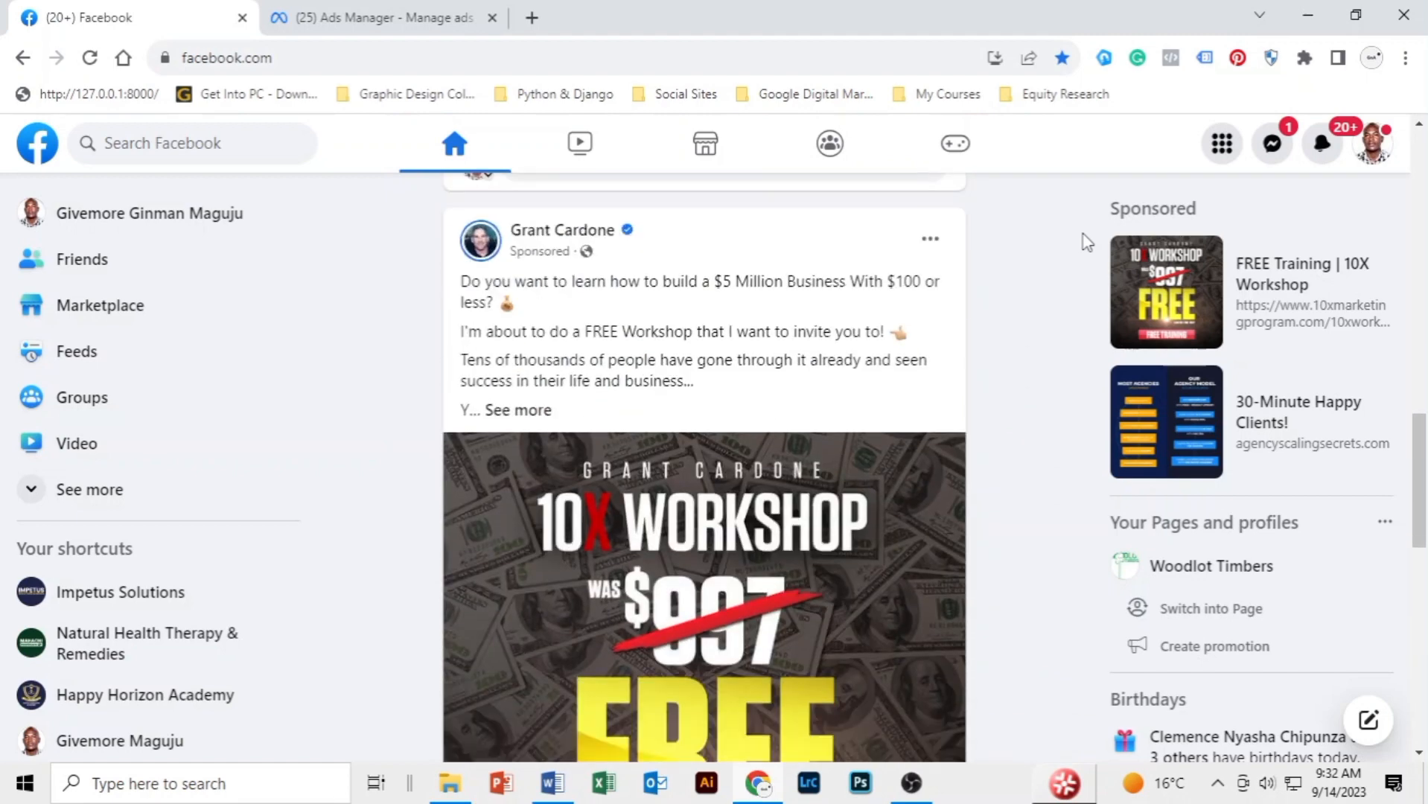
scroll(1031, 302, "down", 1)
scroll(1033, 302, "down", 20)
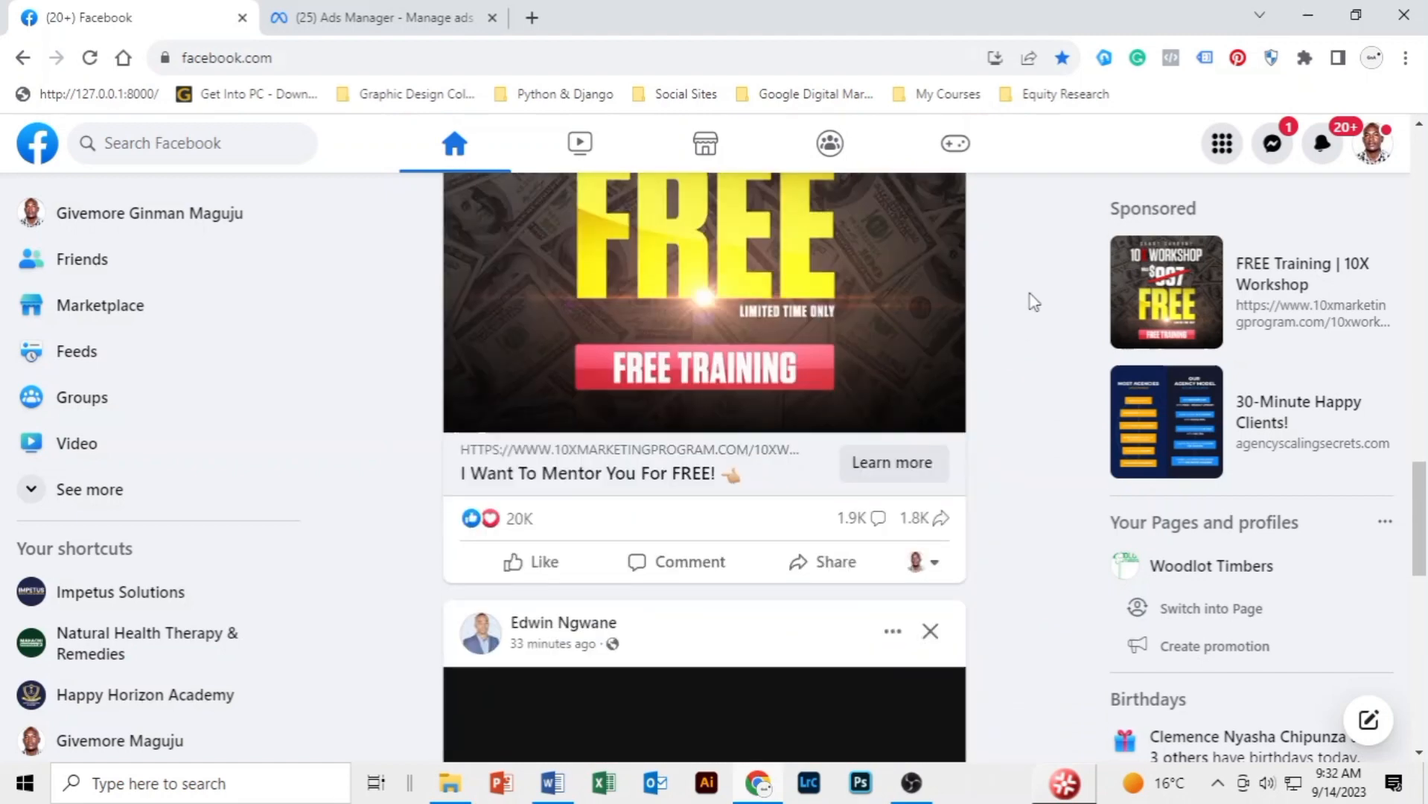
scroll(1004, 264, "down", 20)
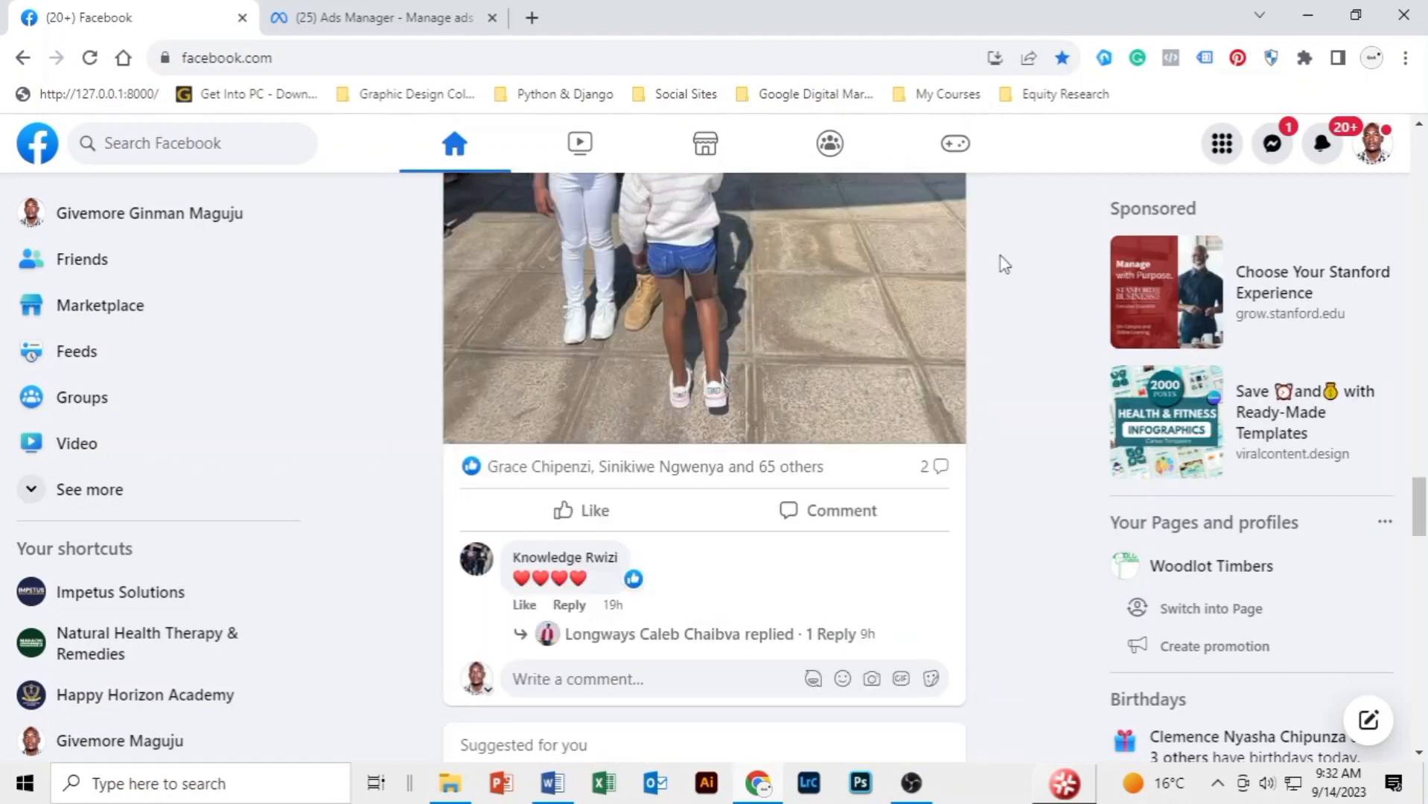
scroll(1004, 264, "up", 3)
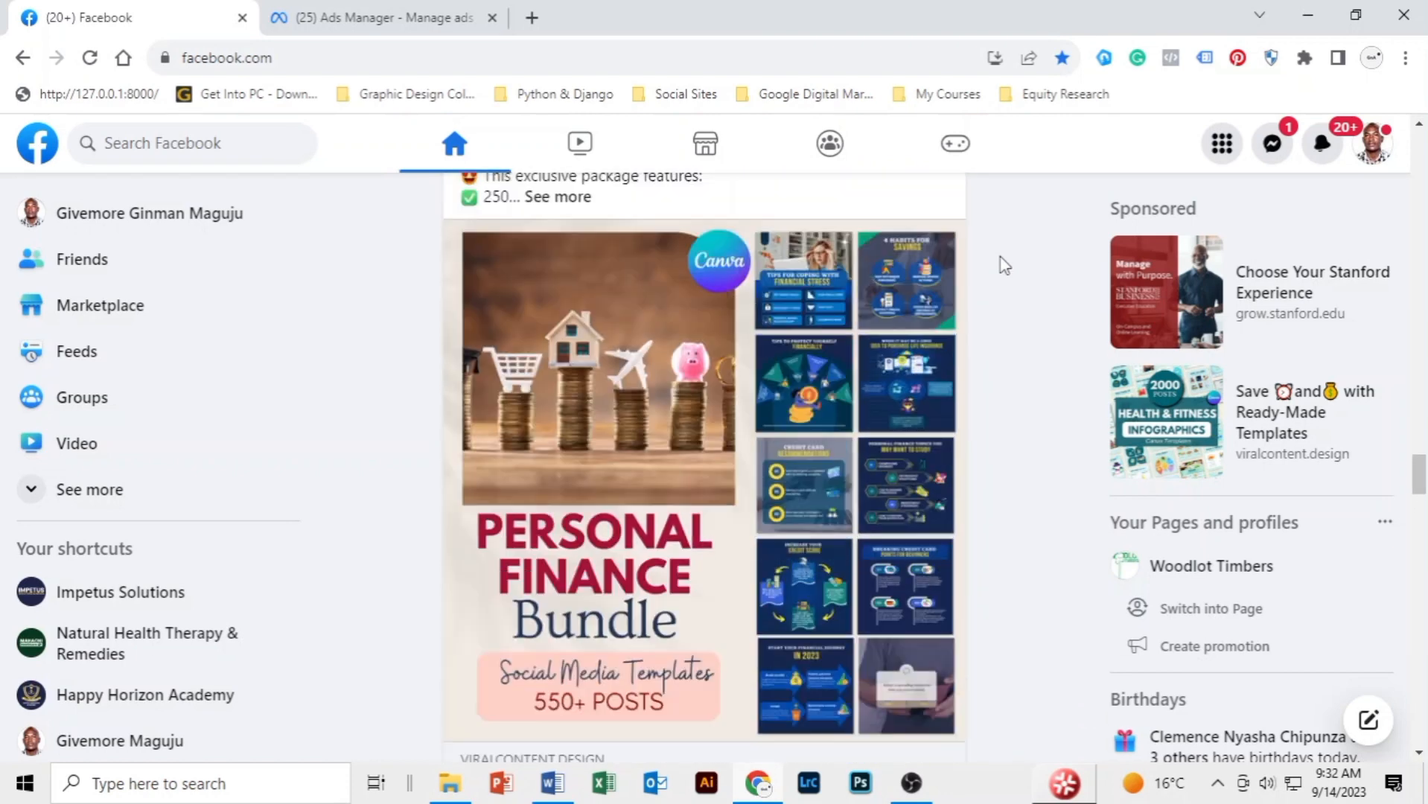
scroll(1036, 280, "up", 1)
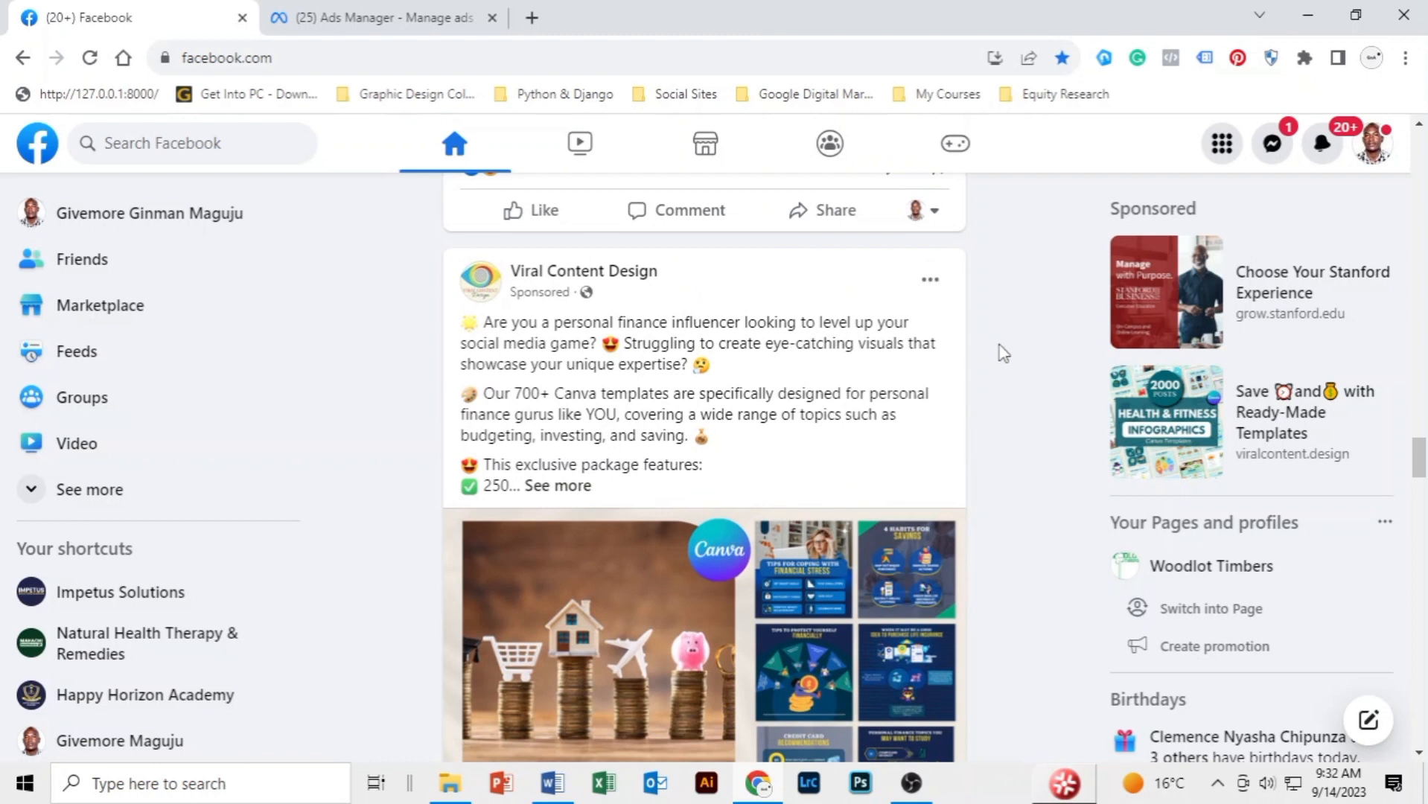
scroll(1017, 411, "down", 1)
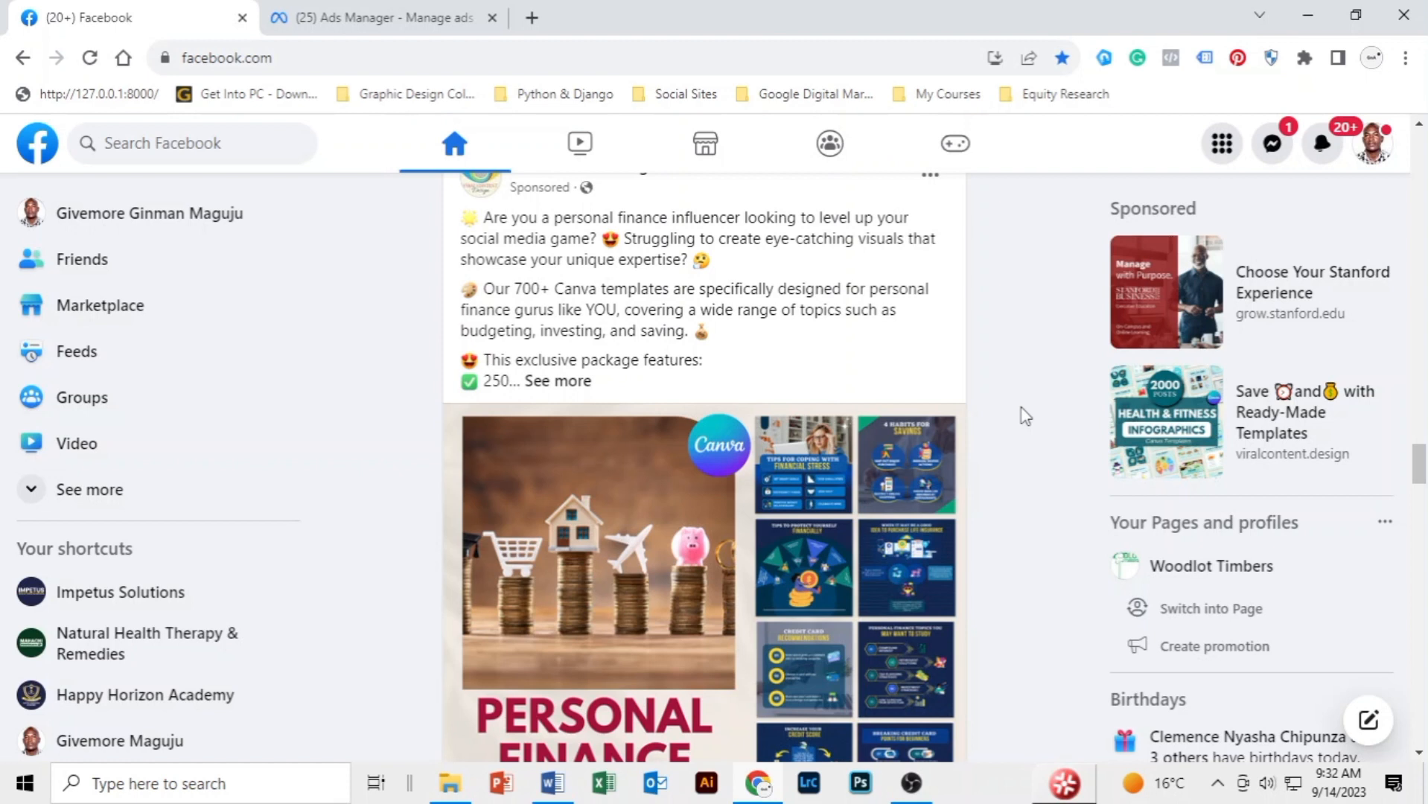
scroll(1038, 298, "up", 1)
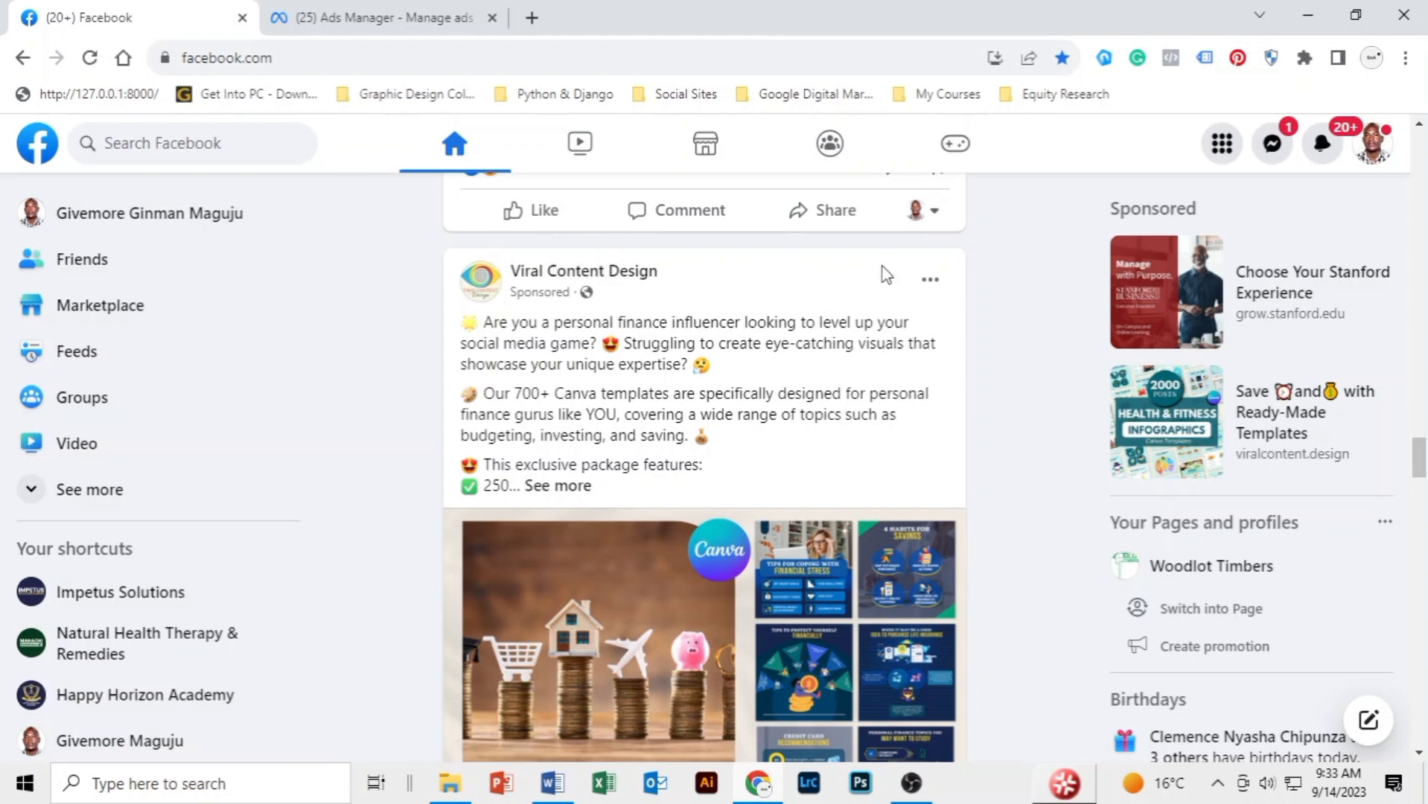
- Review why the Viral Content Design ad is shown, checking its advertiser choices and the language criterion, and close the explanation
left_click(930, 281)
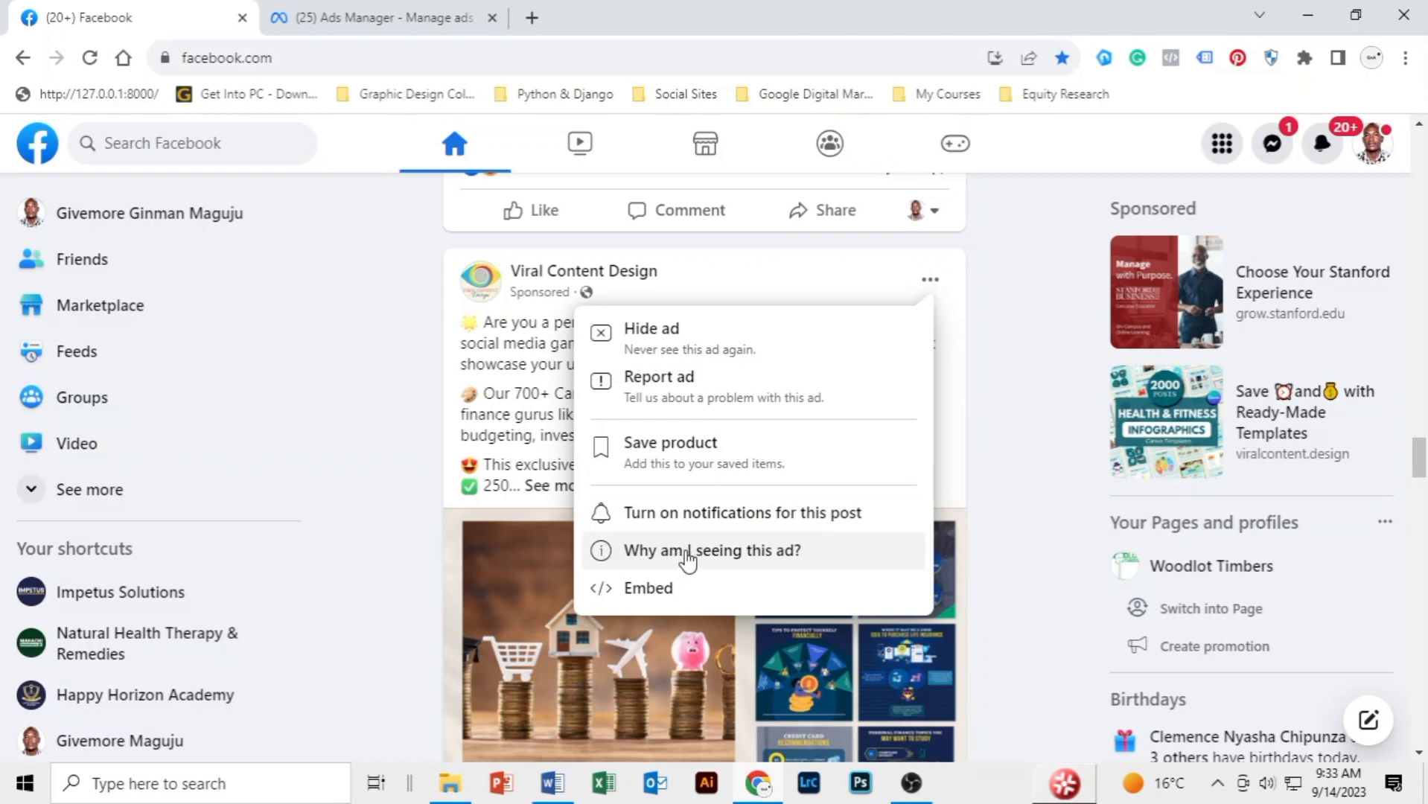
left_click(718, 558)
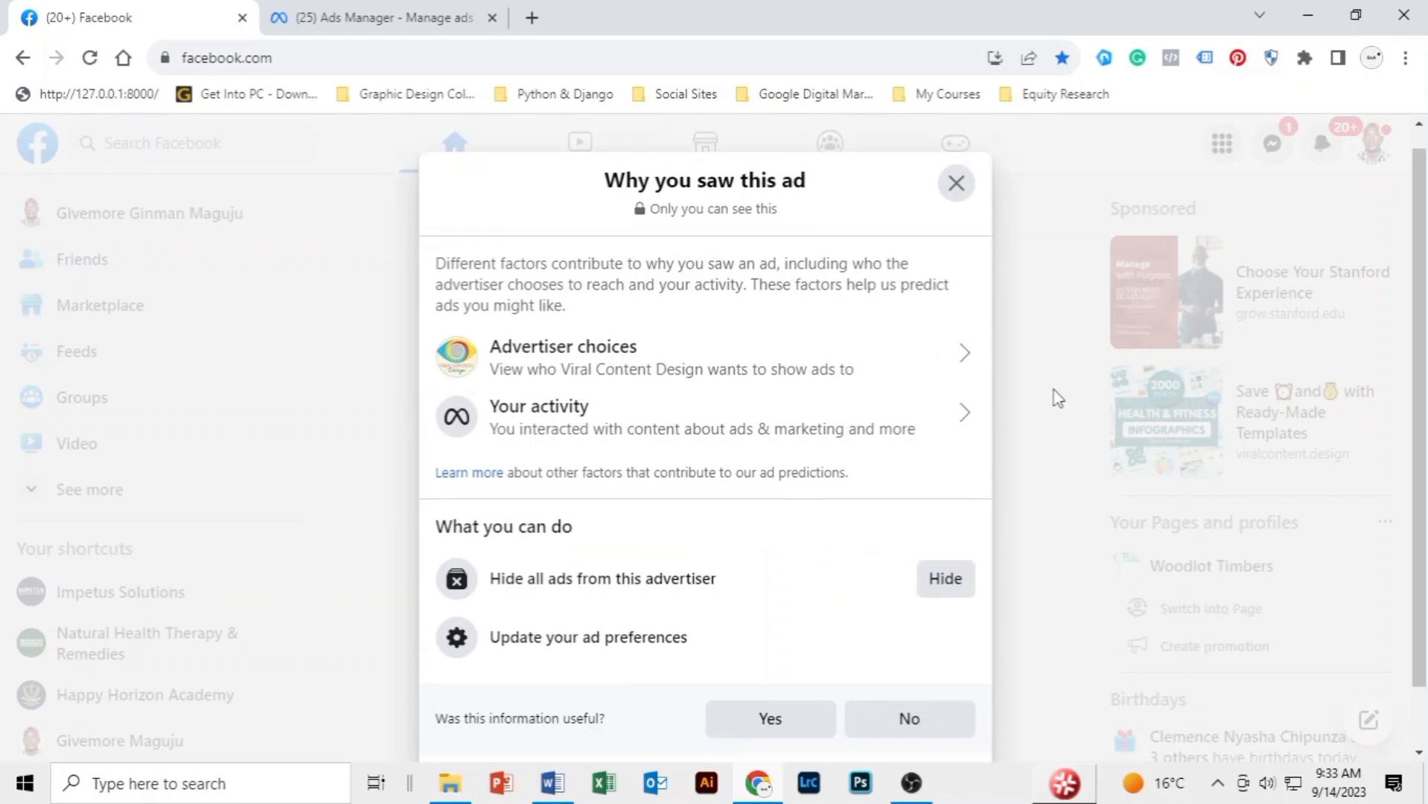
scroll(1058, 398, "down", 1)
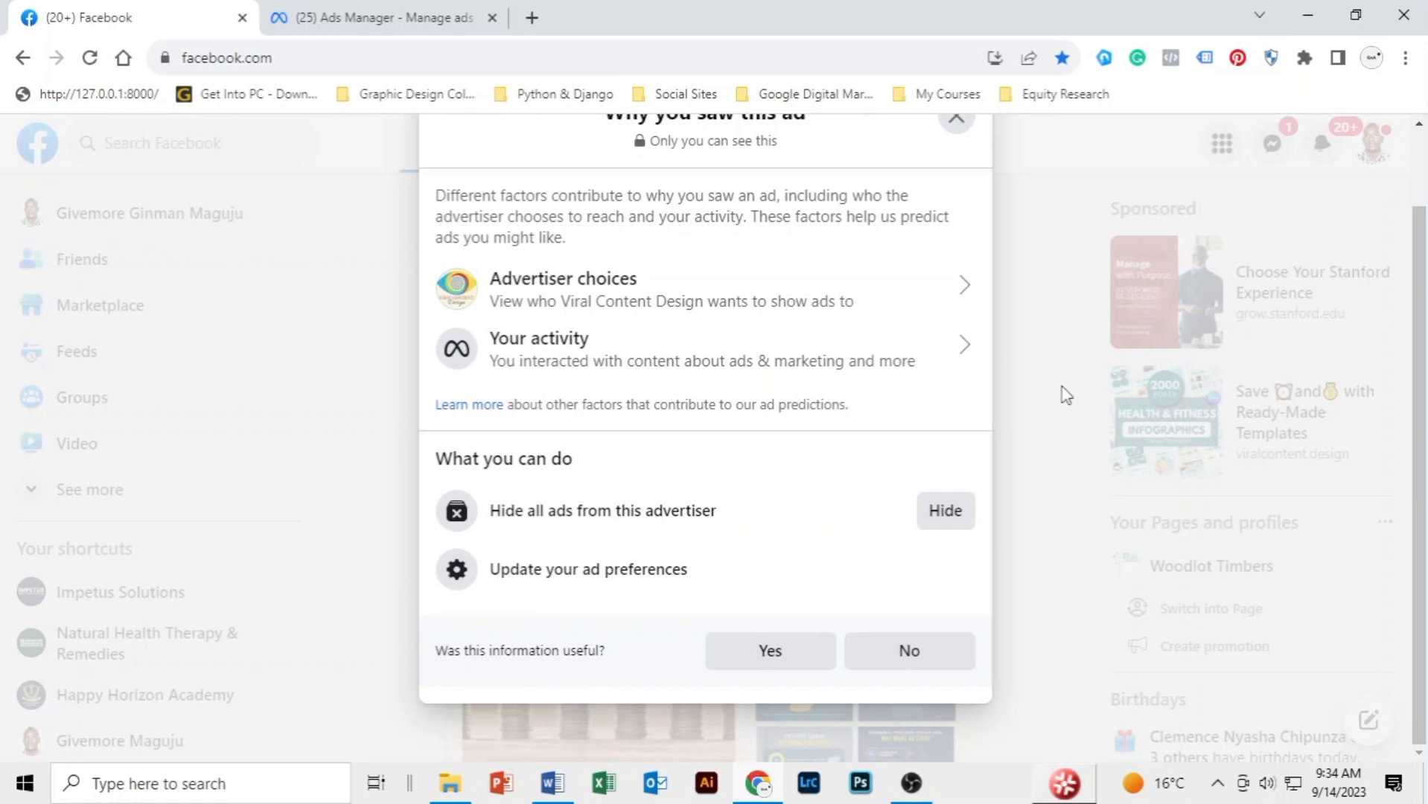
left_click(618, 296)
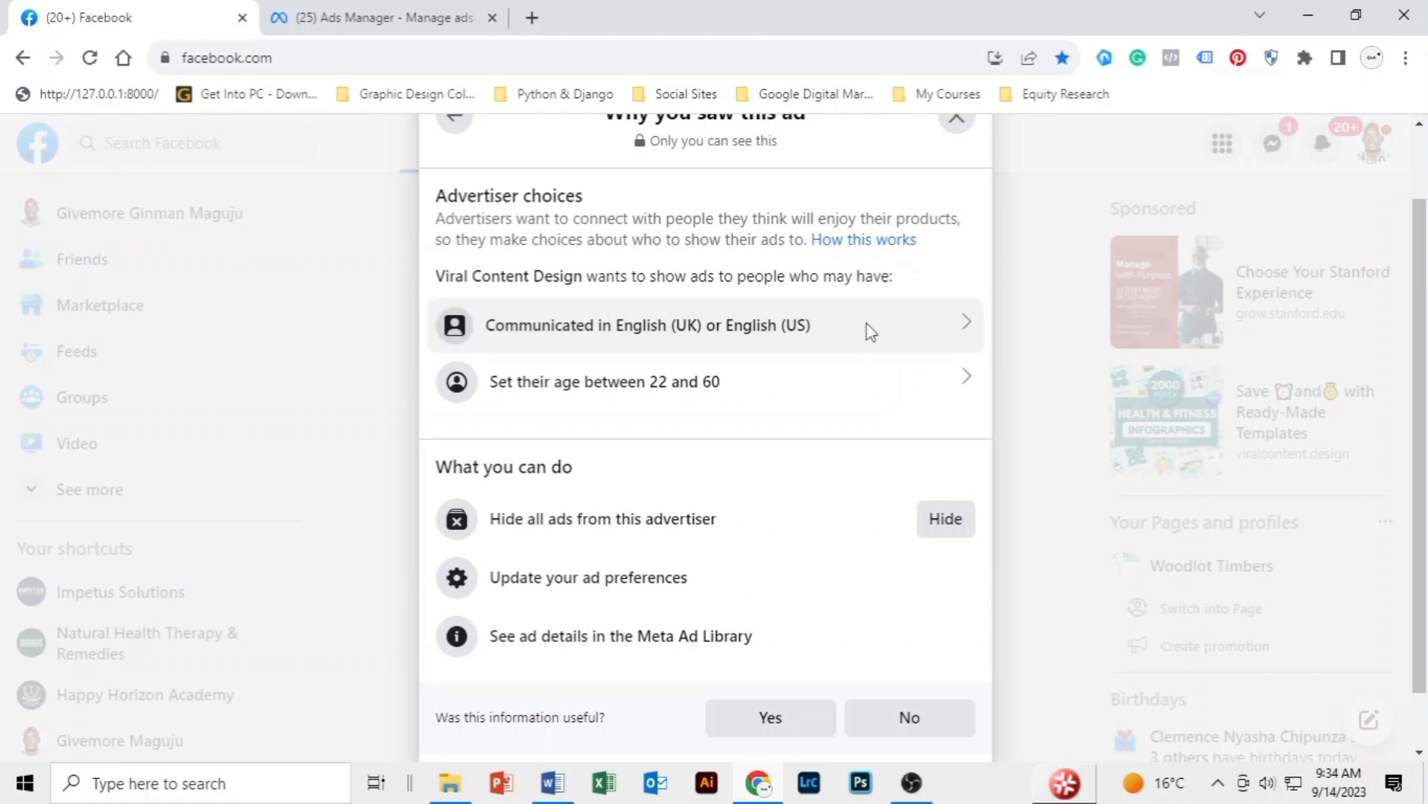
left_click(864, 329)
left_click(958, 309)
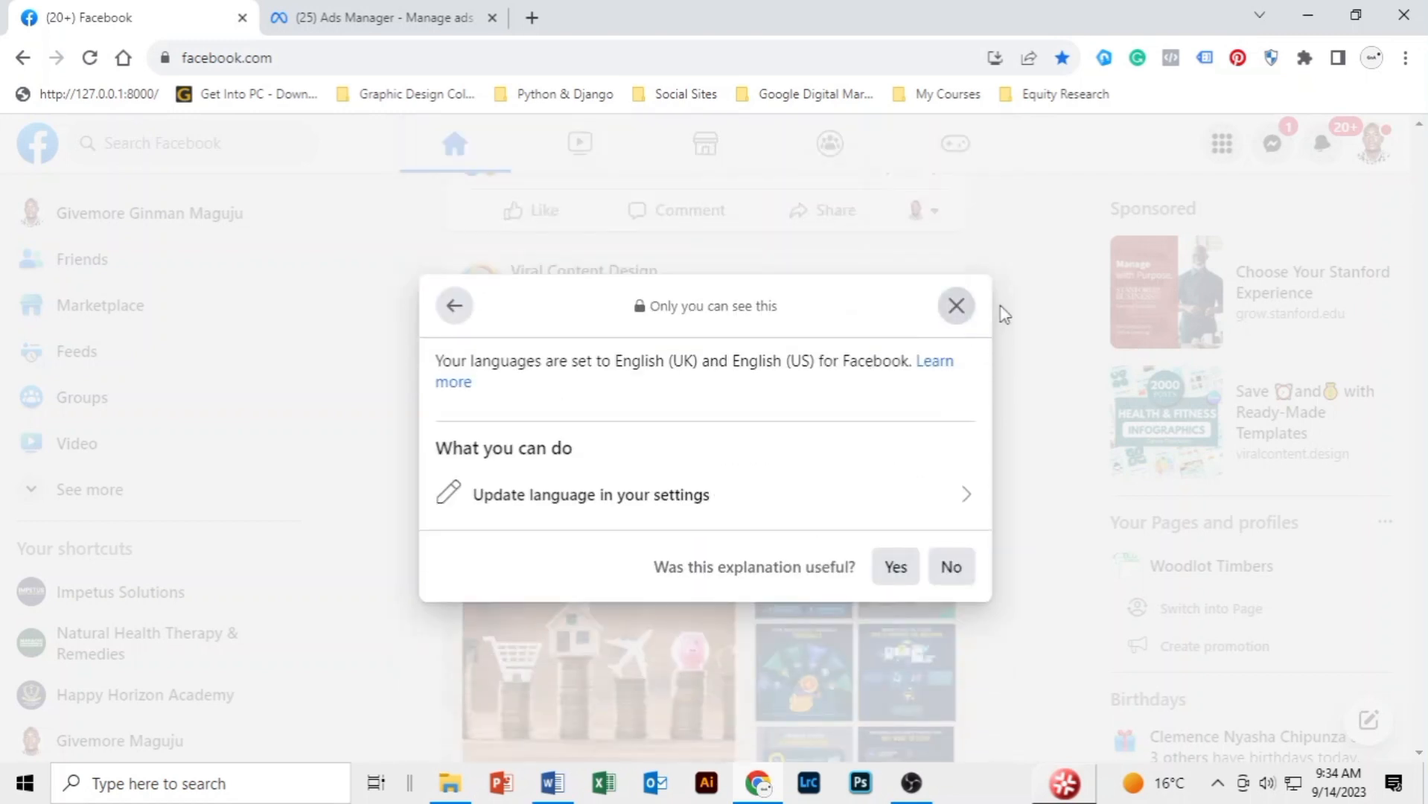
- Find the Intuit QuickBooks sponsored post in the feed and display the advertiser choices explaining why it is shown
scroll(1005, 298, "down", 8)
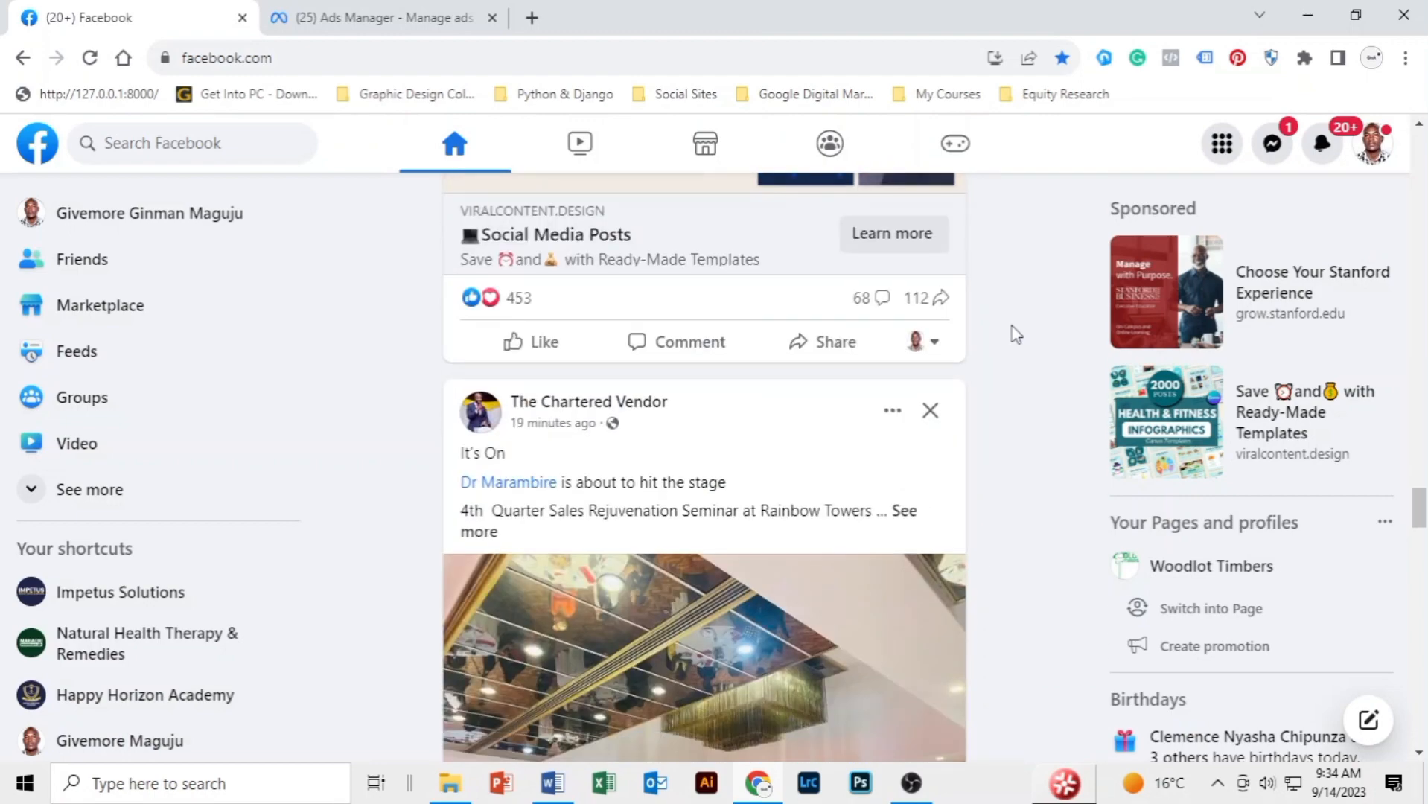
scroll(1016, 335, "down", 10)
scroll(1018, 332, "up", 7)
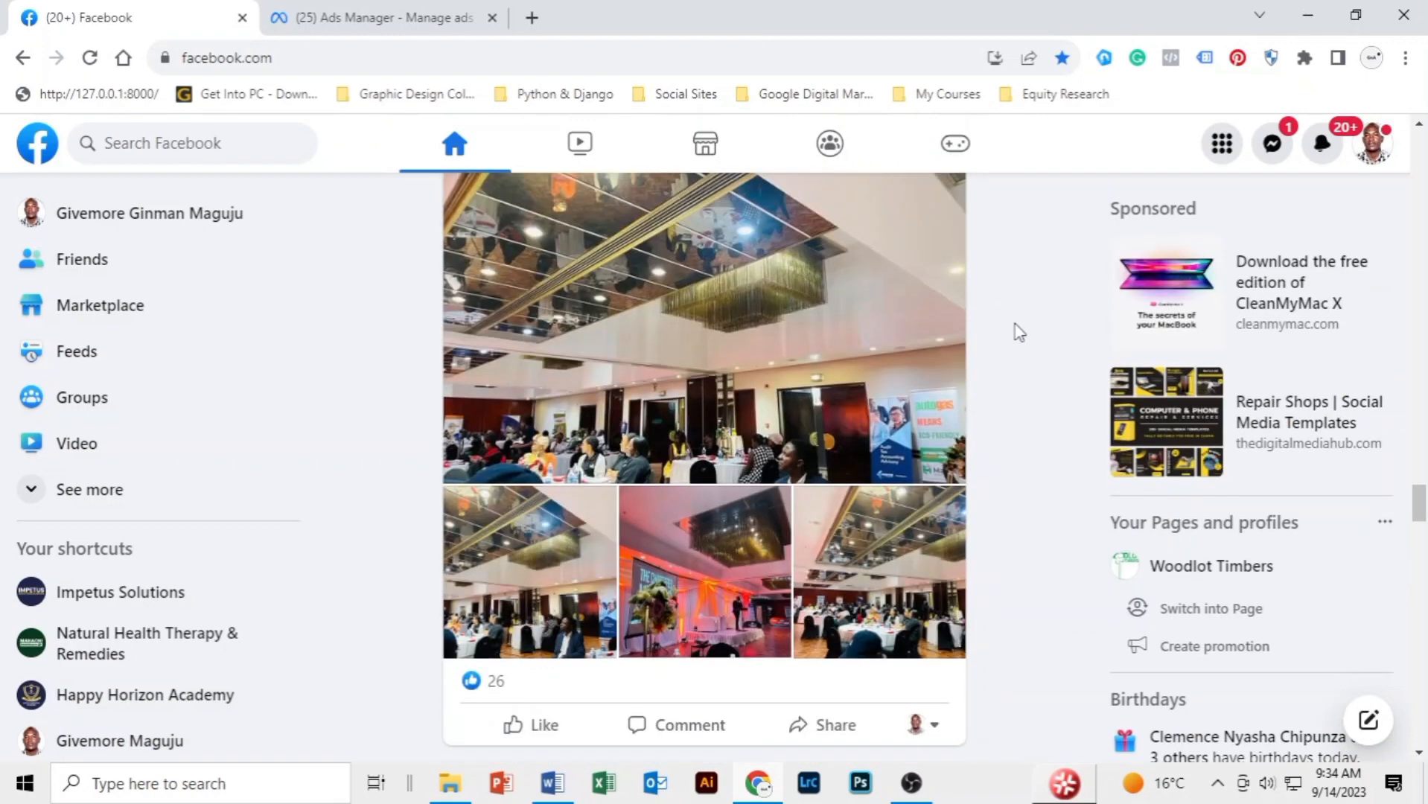
scroll(1018, 332, "down", 20)
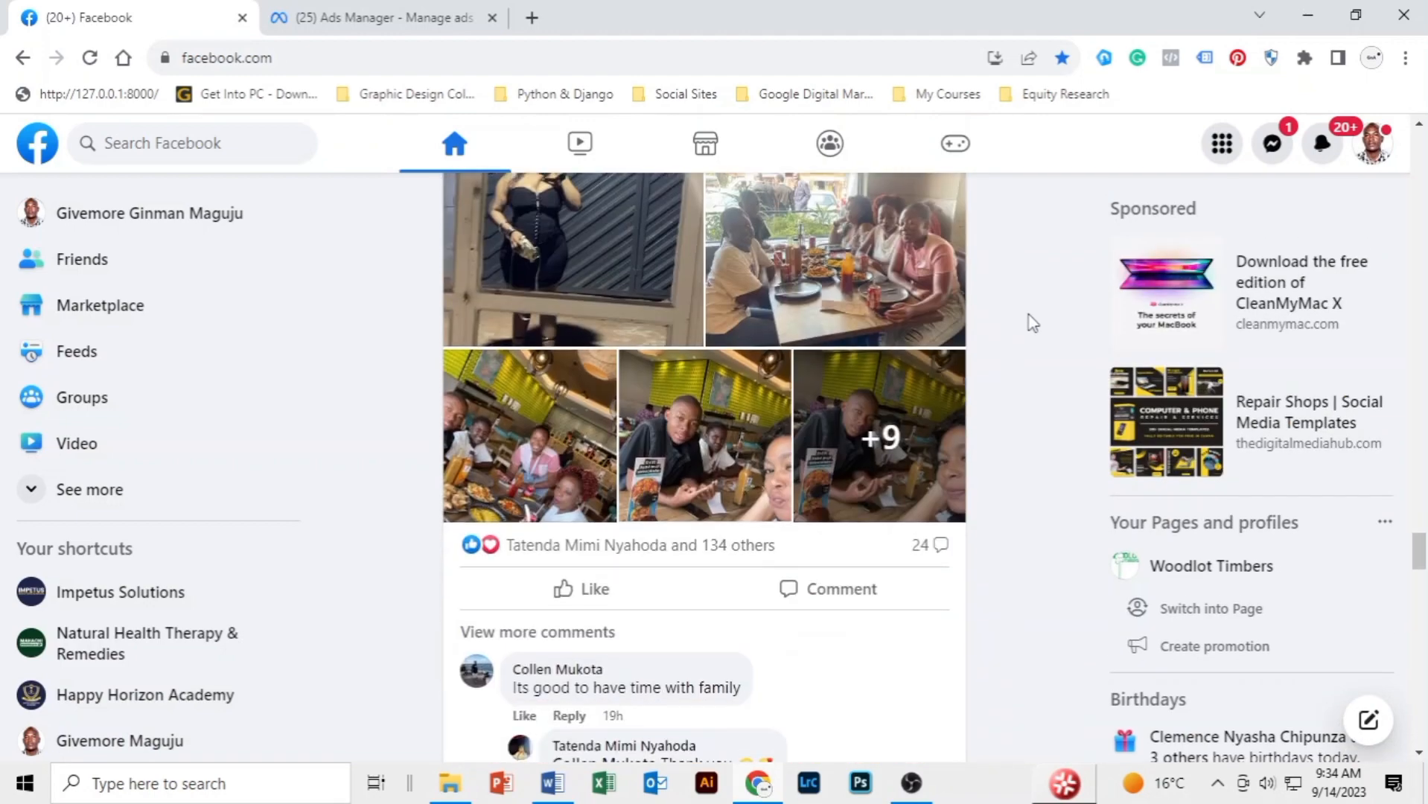
scroll(1033, 325, "down", 15)
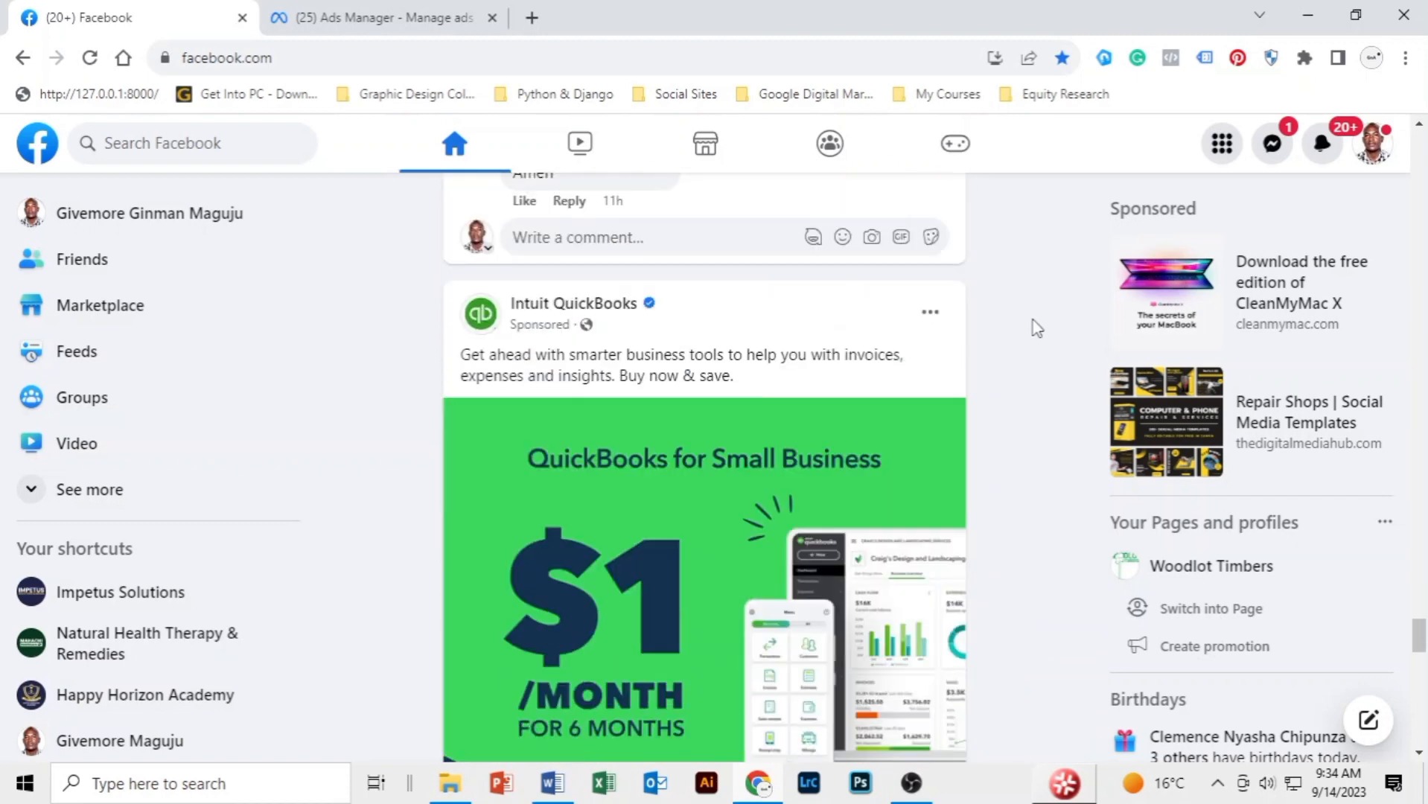
scroll(1033, 325, "down", 4)
scroll(1033, 325, "up", 3)
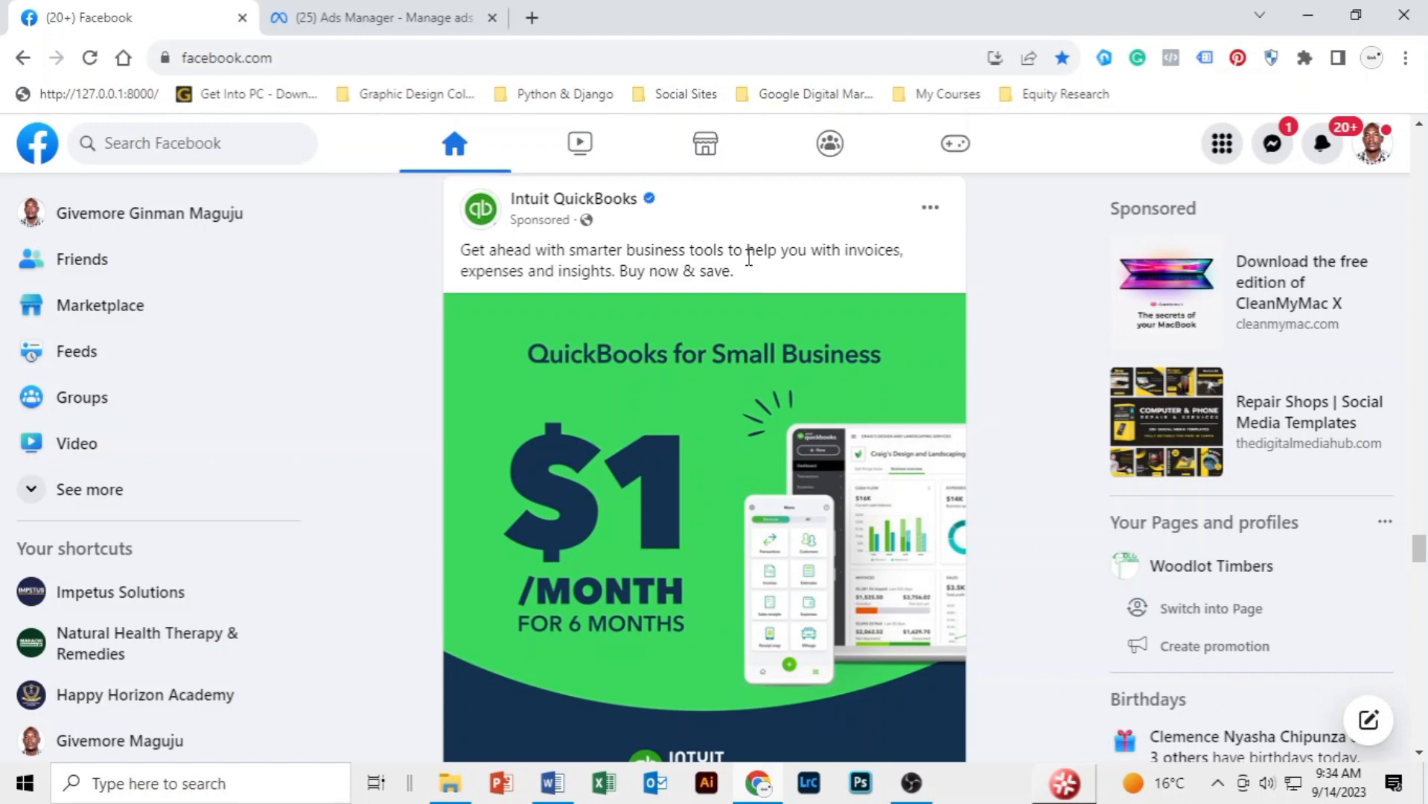
left_click(930, 207)
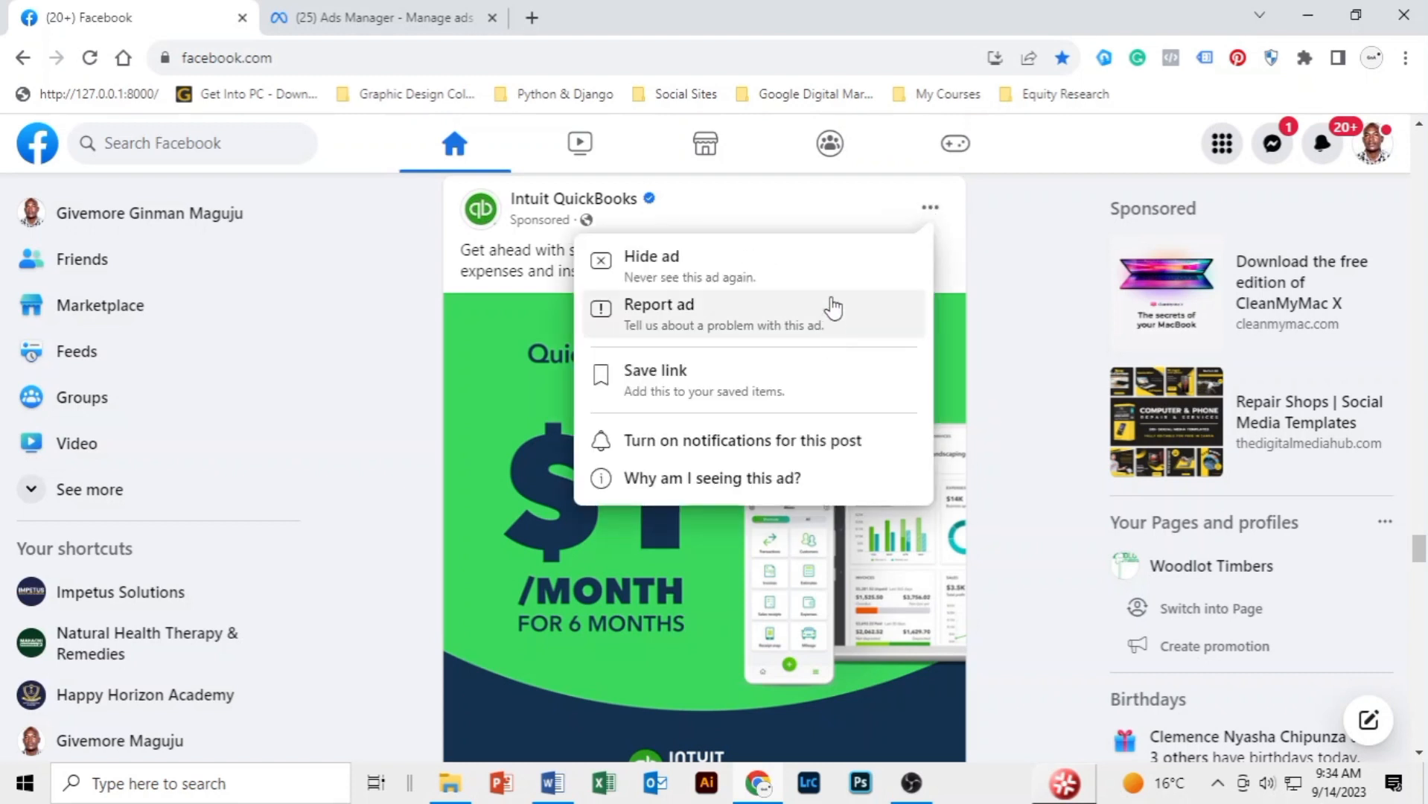
left_click(690, 480)
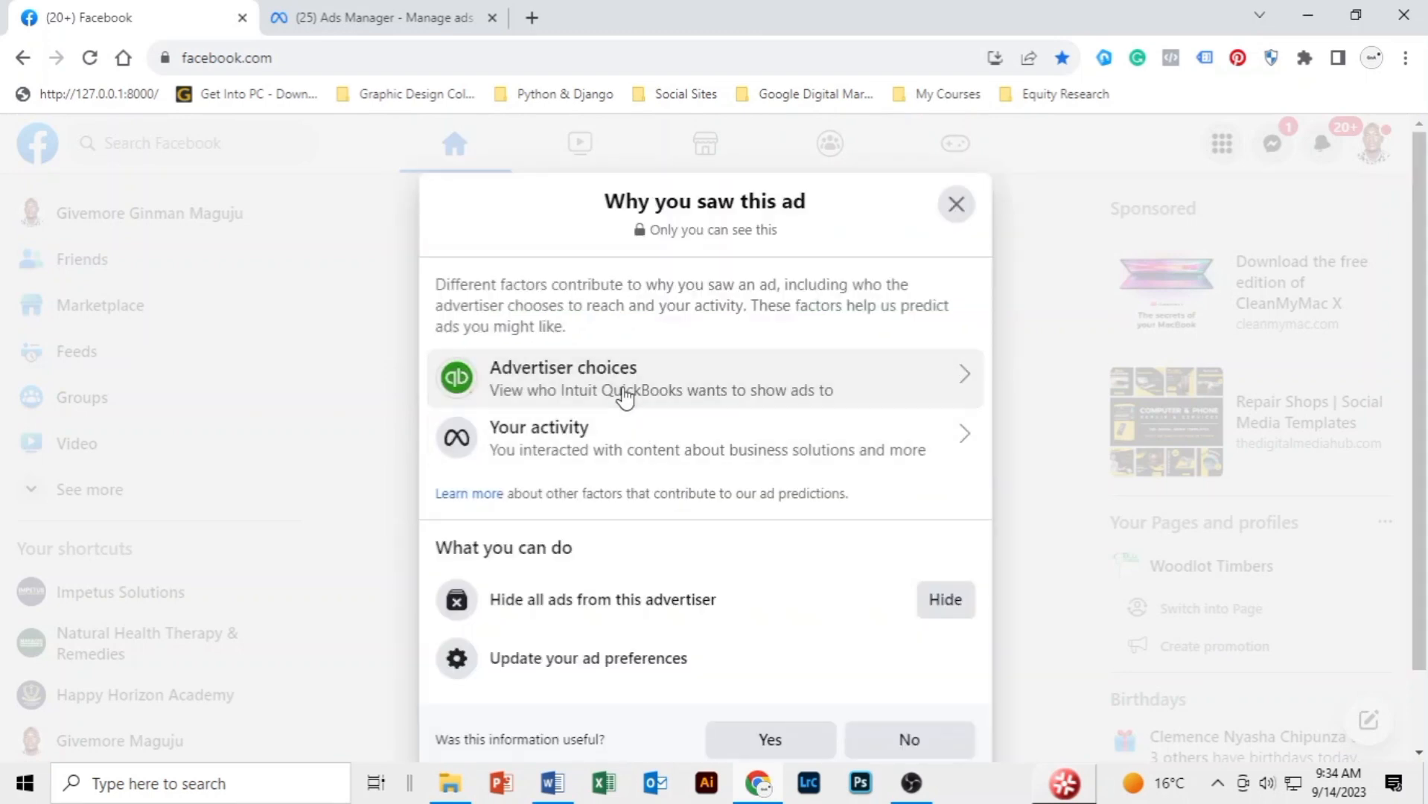
left_click(624, 397)
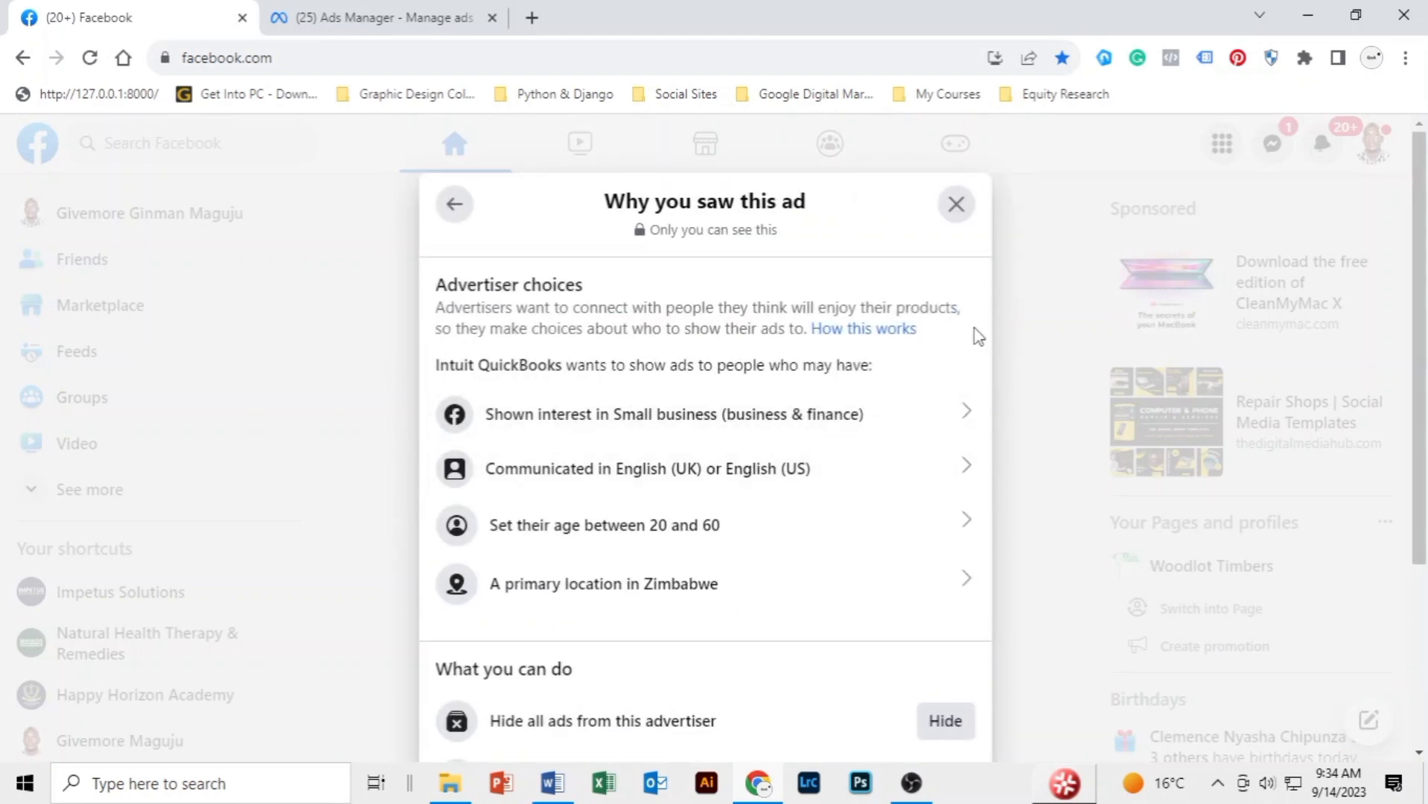
- Review the Small business (business & finance) interest criterion of the QuickBooks ad, dismissing the blocked-extension notice, and close the explanation
scroll(977, 336, "down", 1)
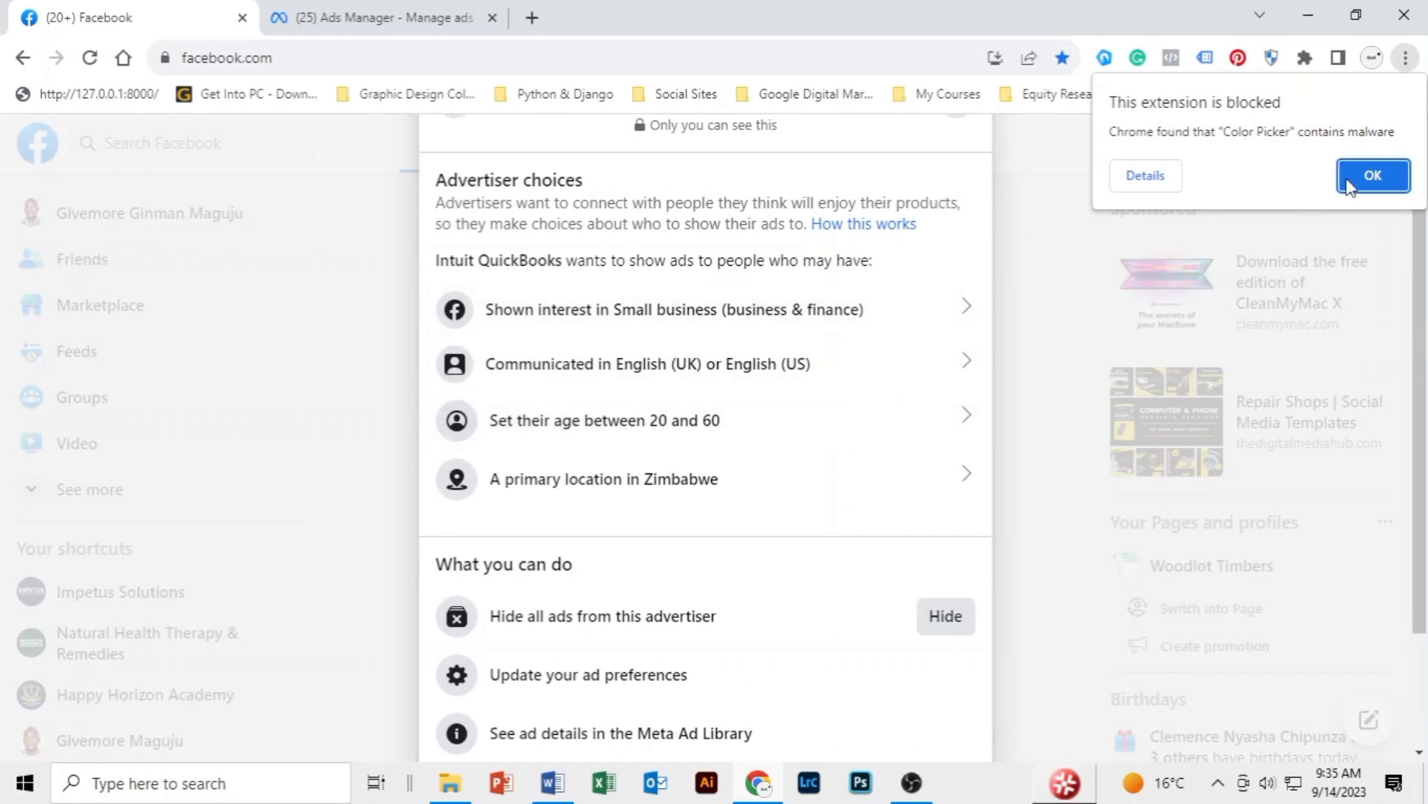
left_click(1368, 176)
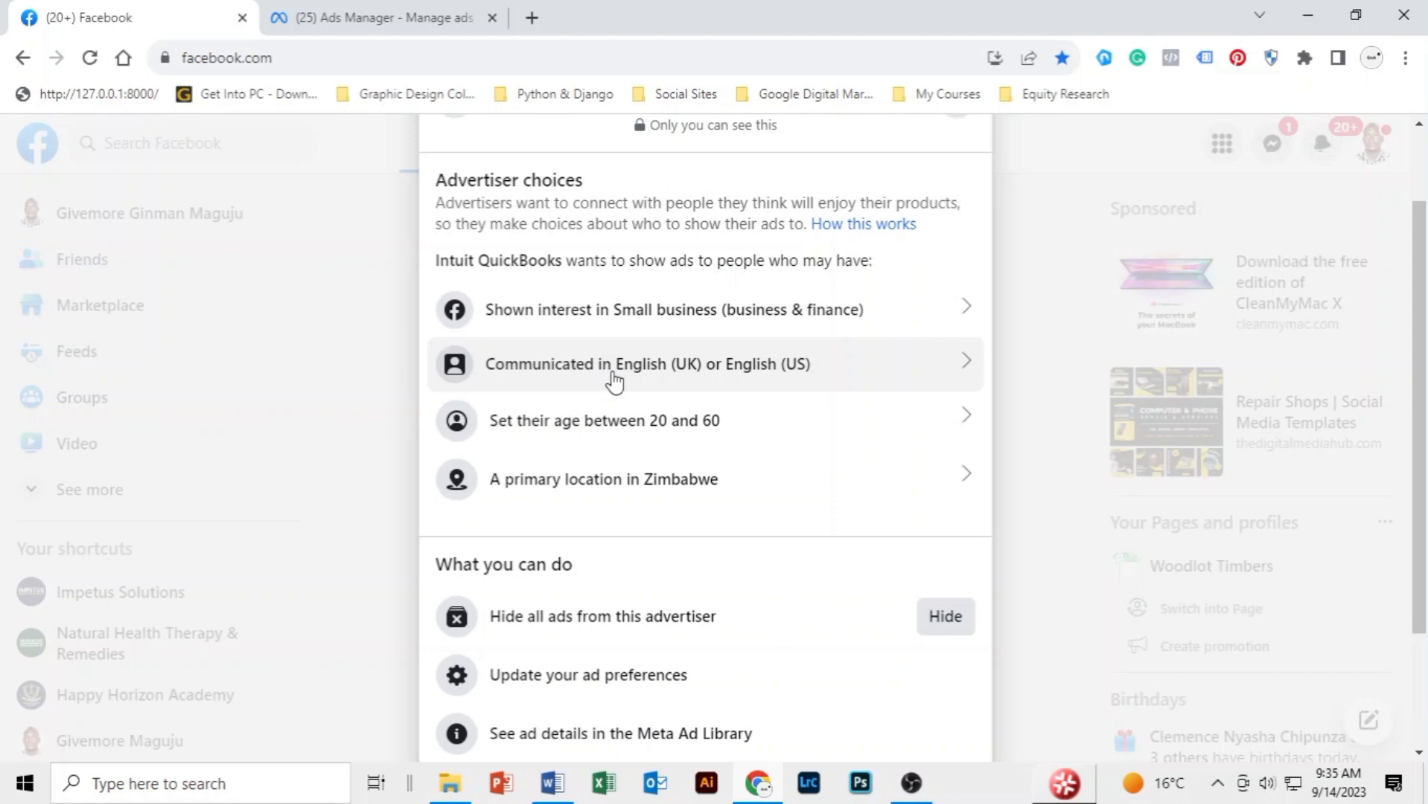
left_click(914, 318)
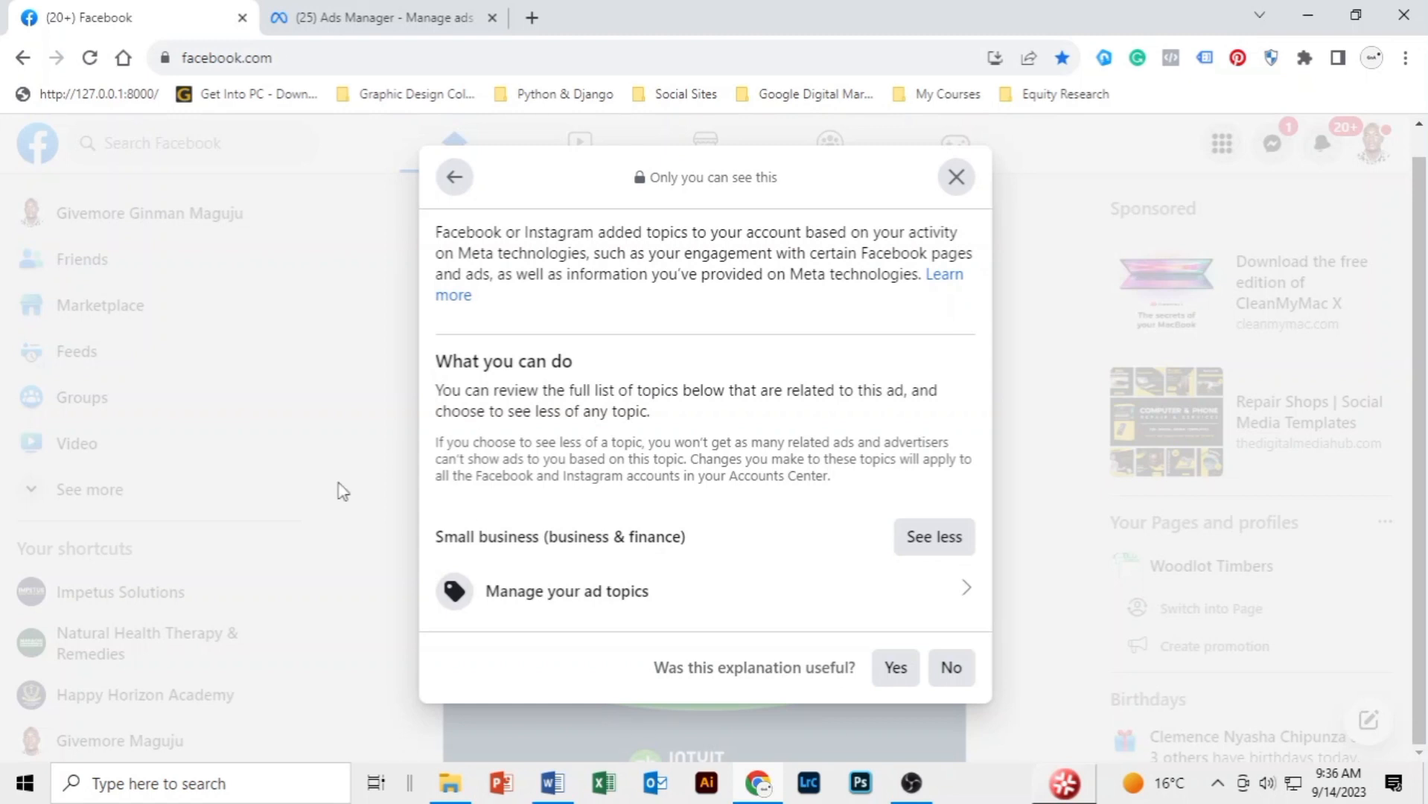
left_click(956, 178)
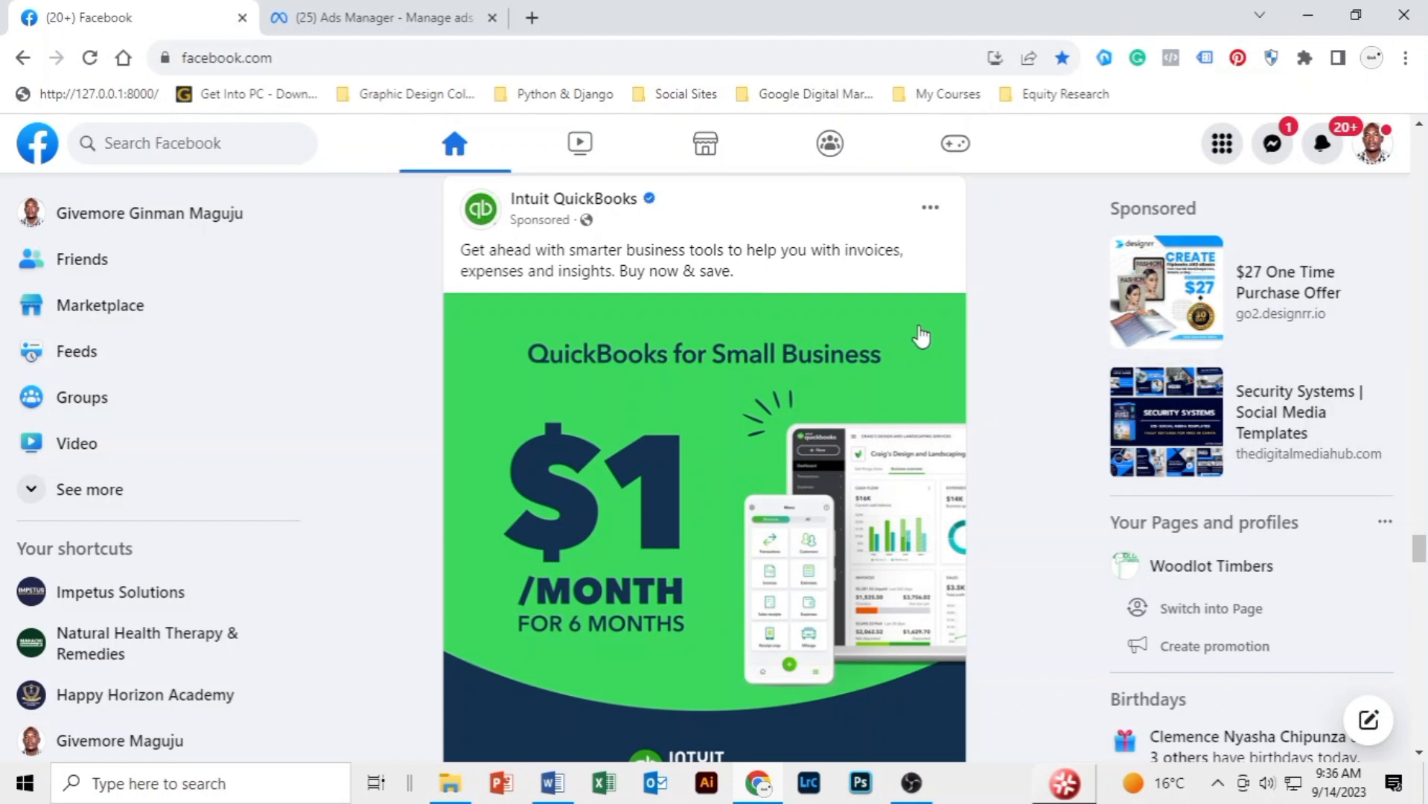
- Expand the full list of Facebook shortcuts to locate Ads Manager and switch to the Ads Manager page that is already open
left_click(31, 489)
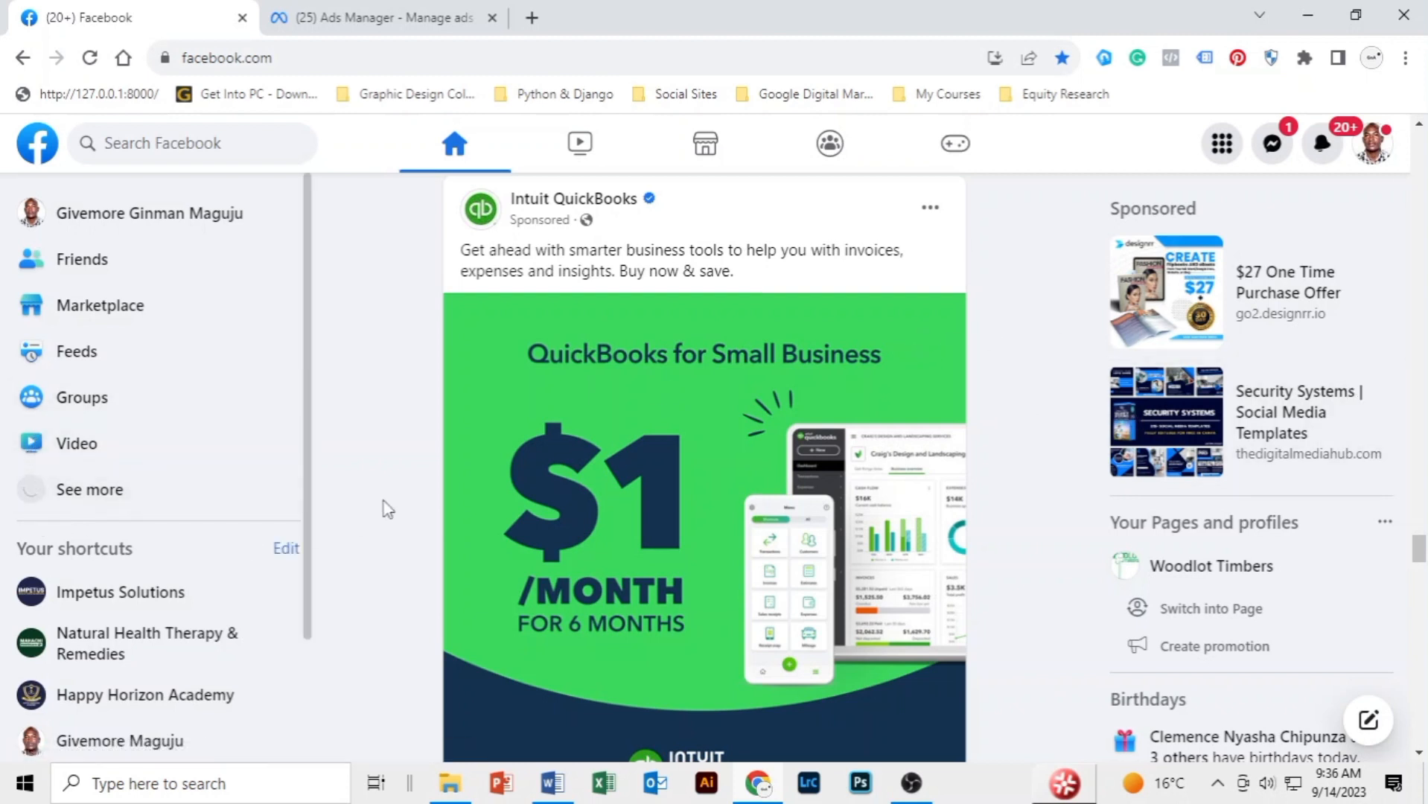
scroll(175, 446, "down", 3)
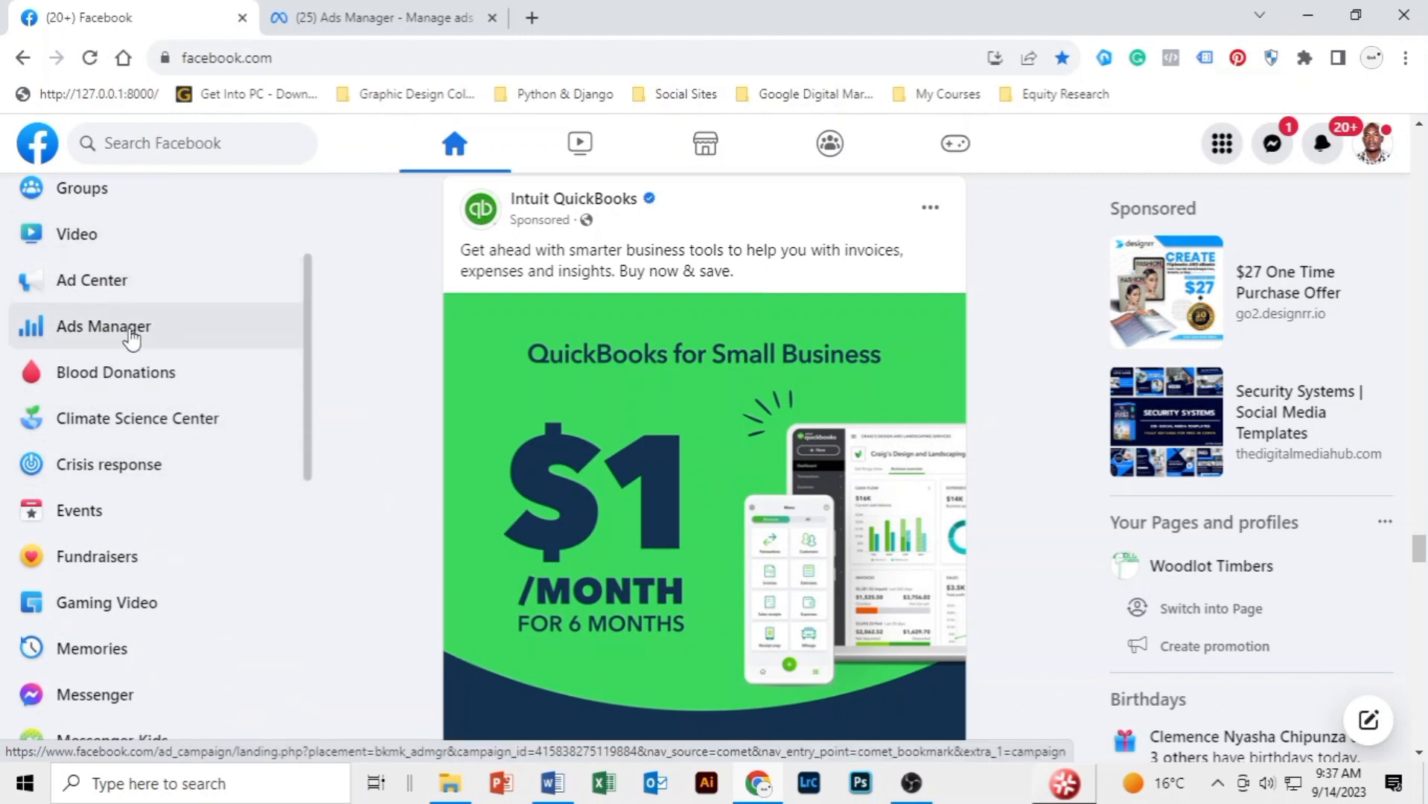
right_click(131, 336)
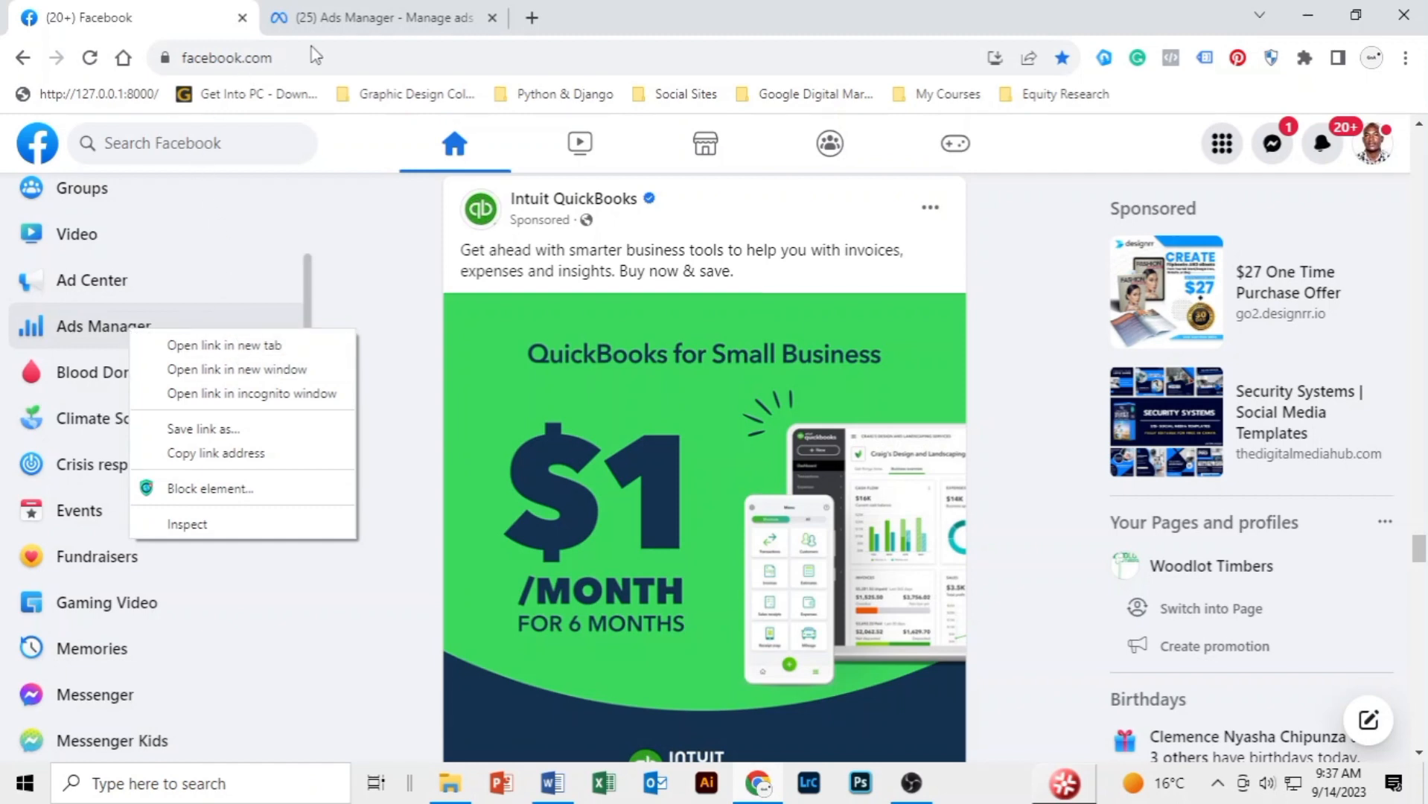
left_click(339, 18)
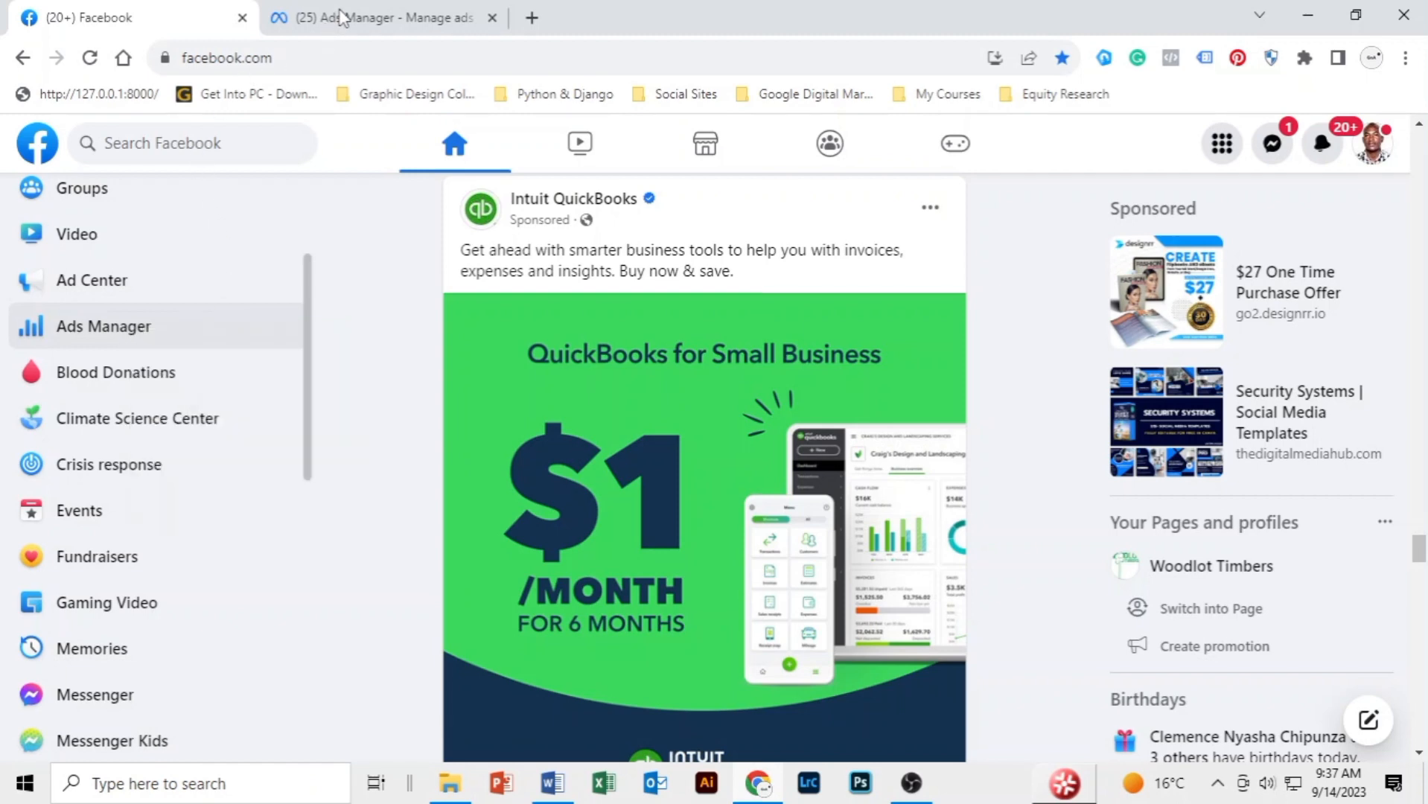
left_click(339, 18)
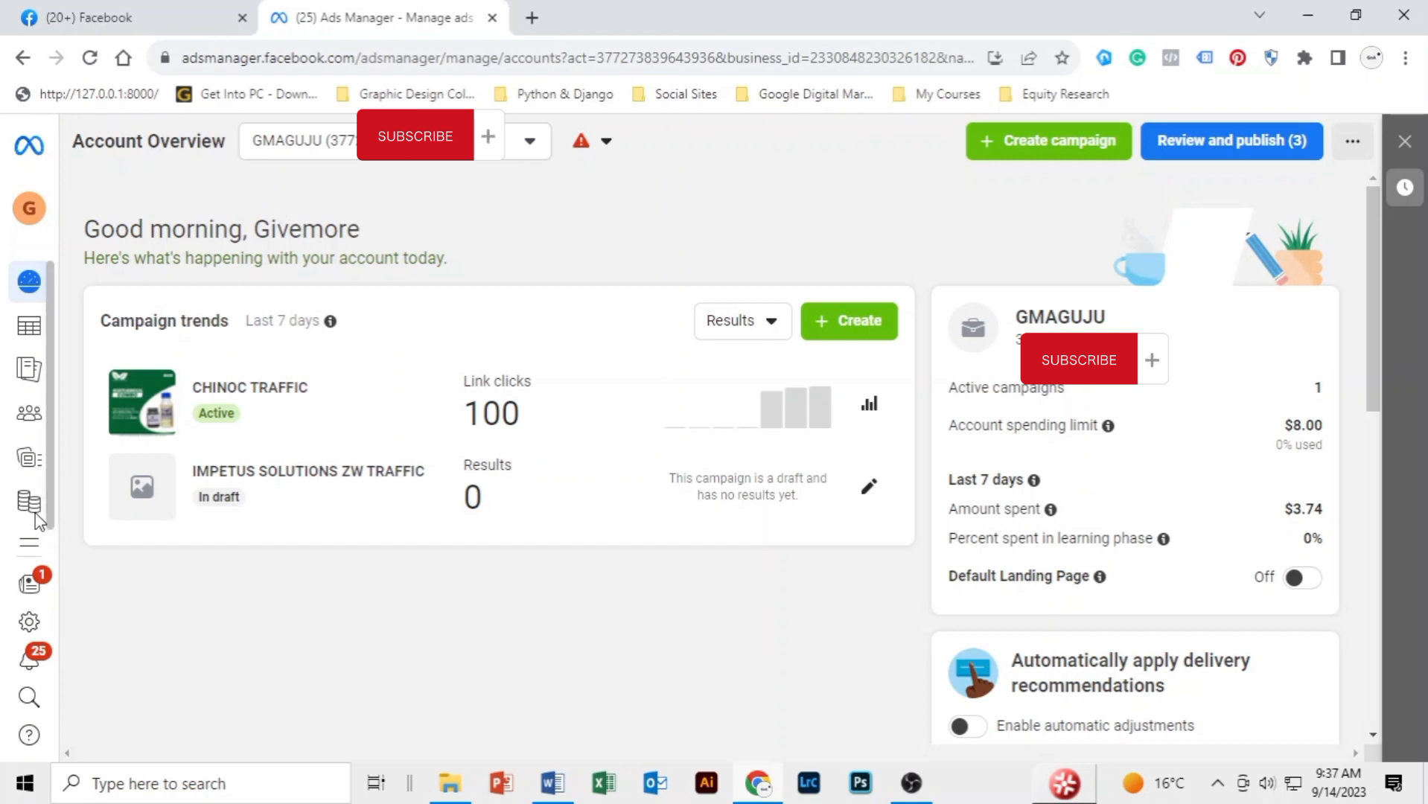
- Go to the billing and payments area of the ad account and open its payment settings
left_click(66, 510)
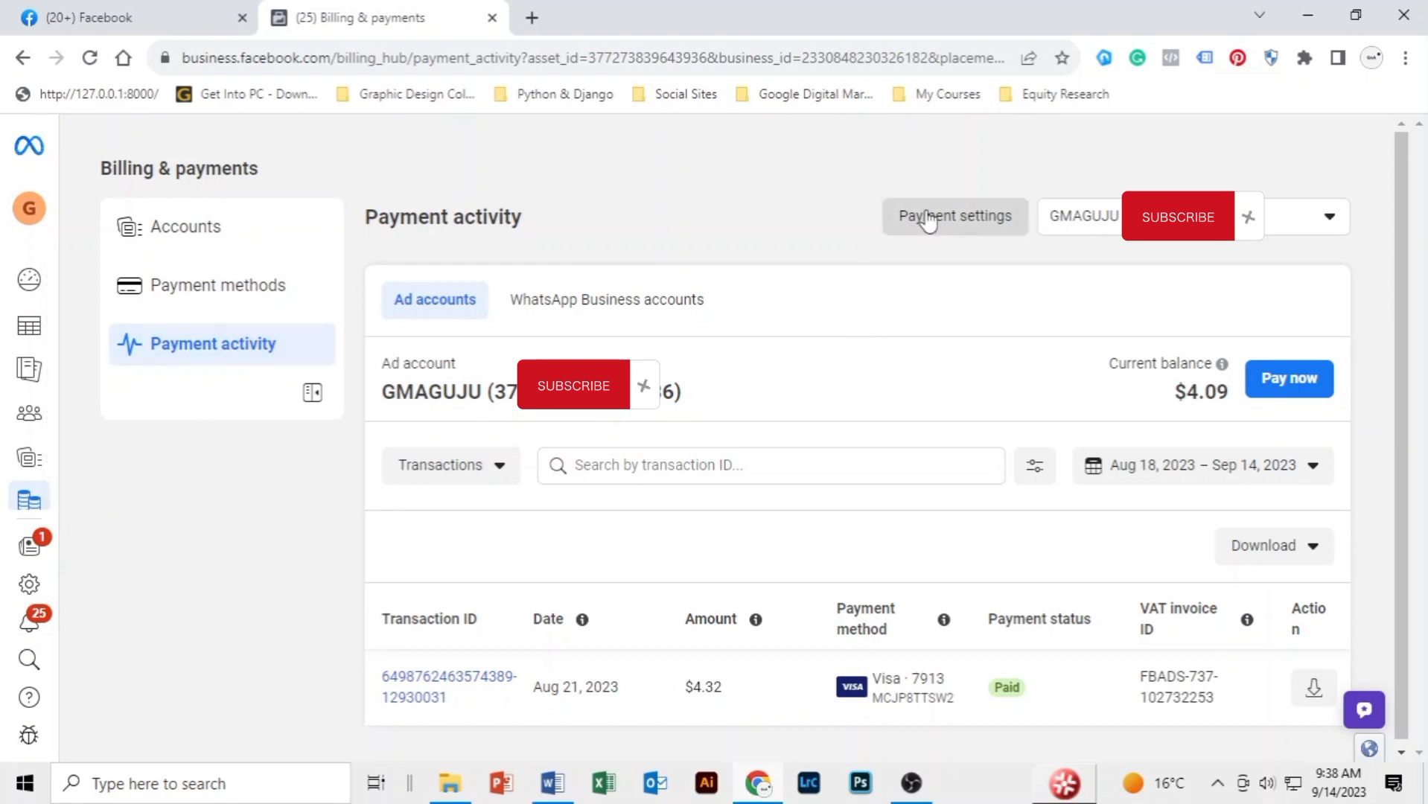
left_click_drag(1405, 273, 1402, 424)
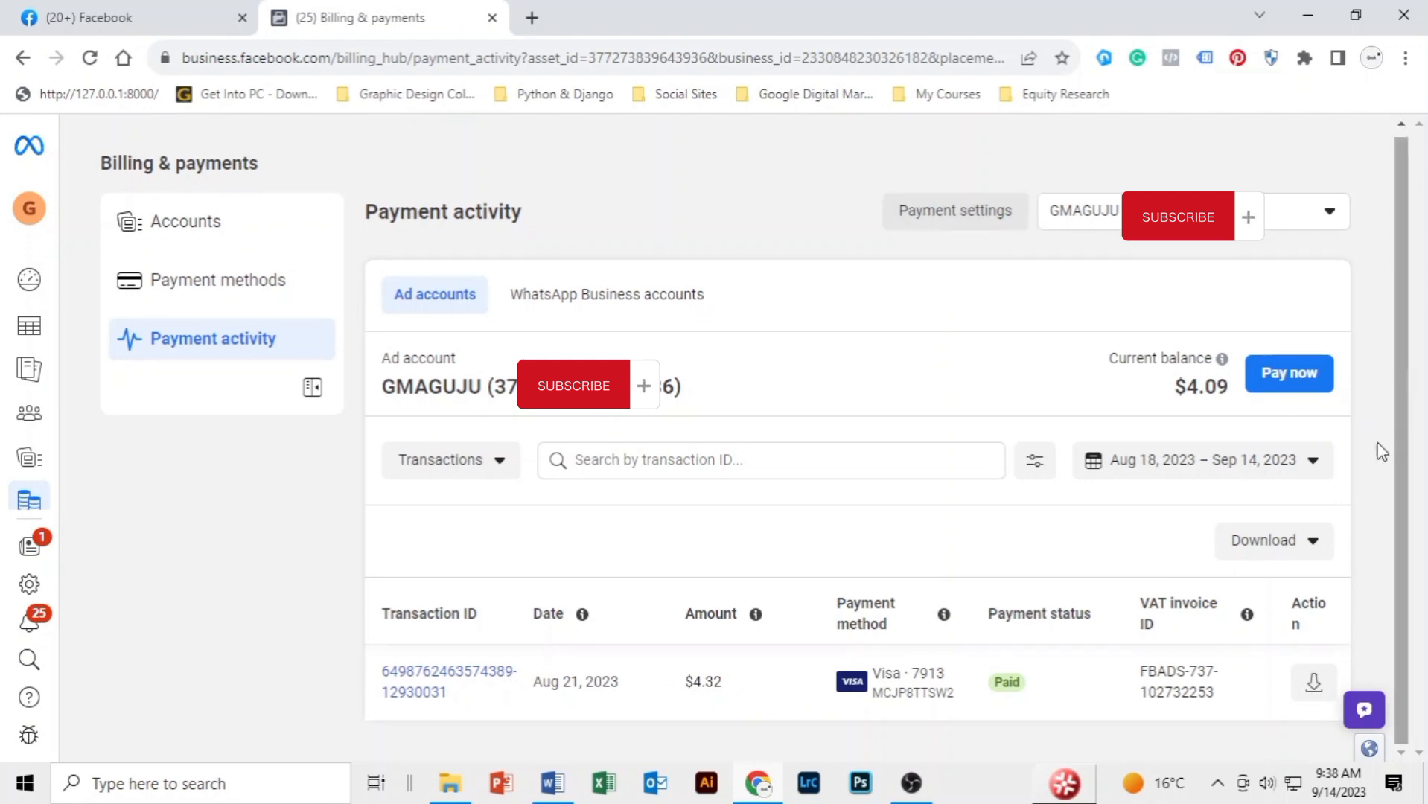
left_click(930, 222)
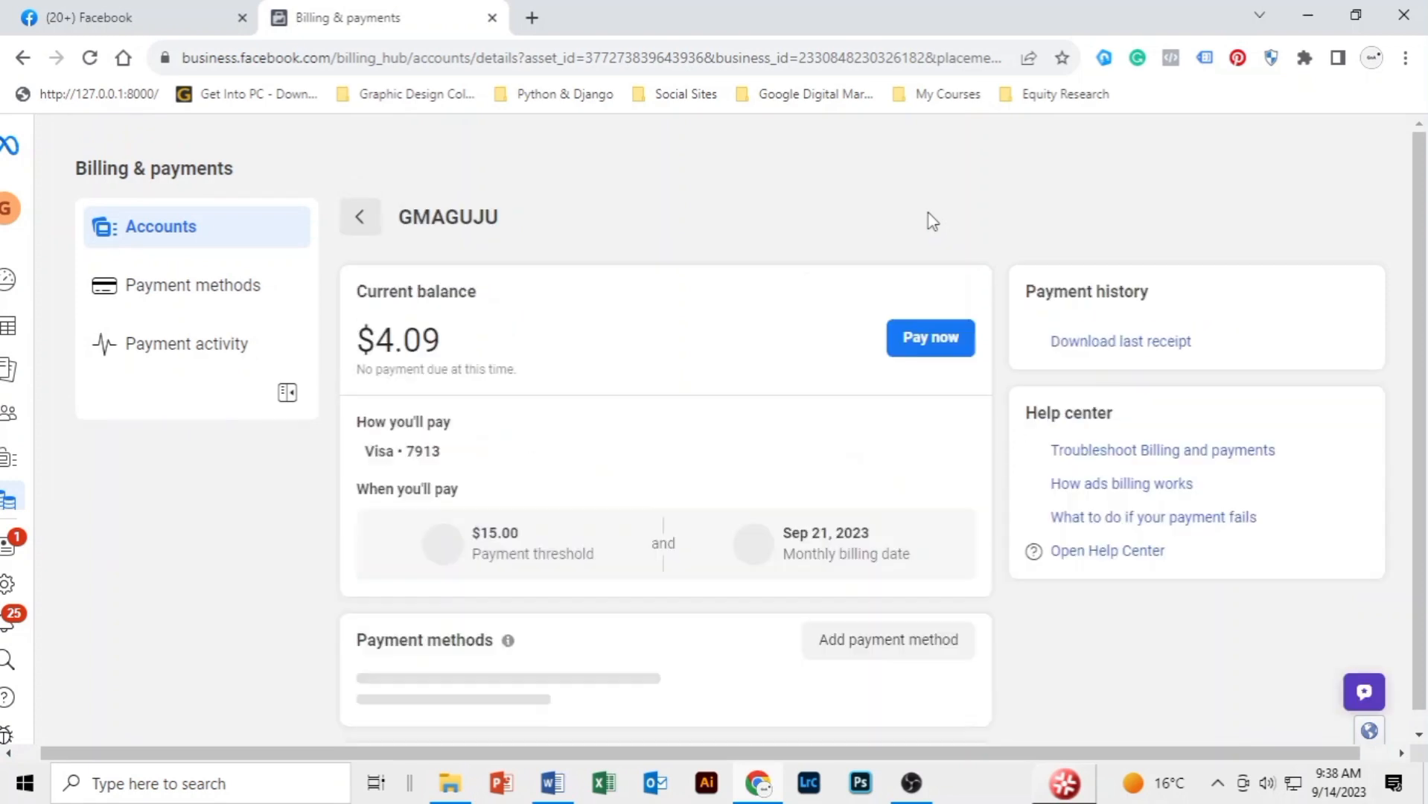
- Review the debit or credit card form for adding a payment method to the ad account and close it without entering details
scroll(1258, 235, "down", 8)
scroll(1263, 243, "up", 4)
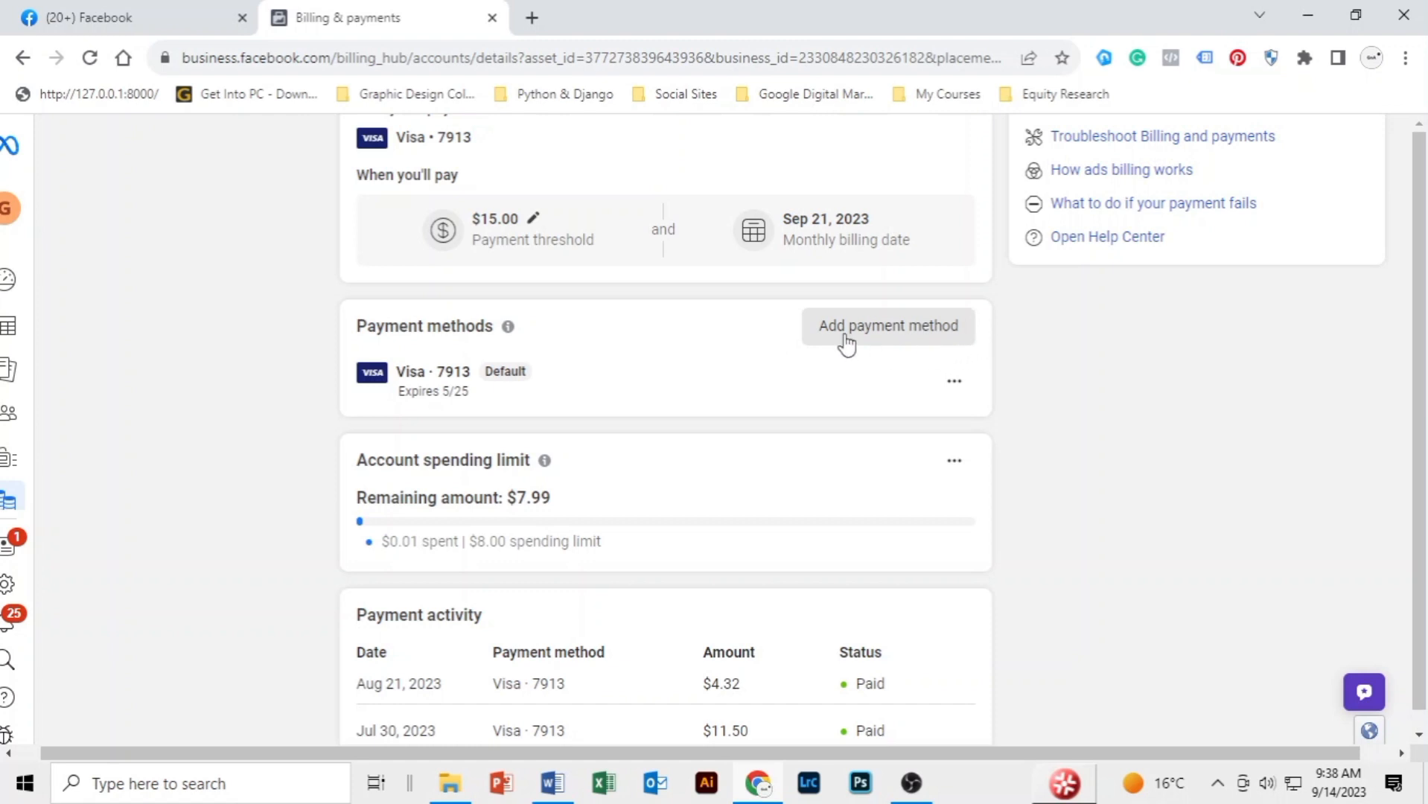
left_click(926, 331)
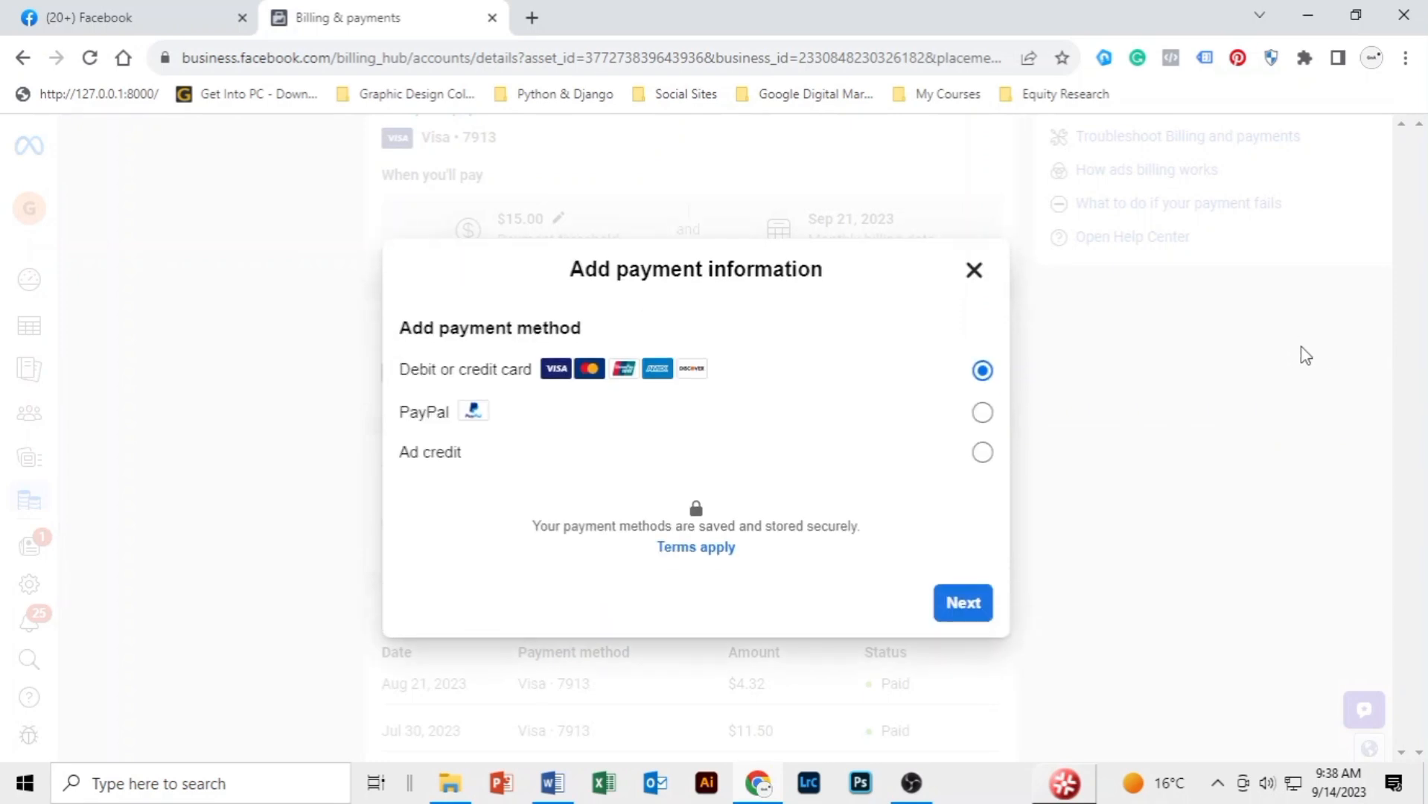
left_click(975, 603)
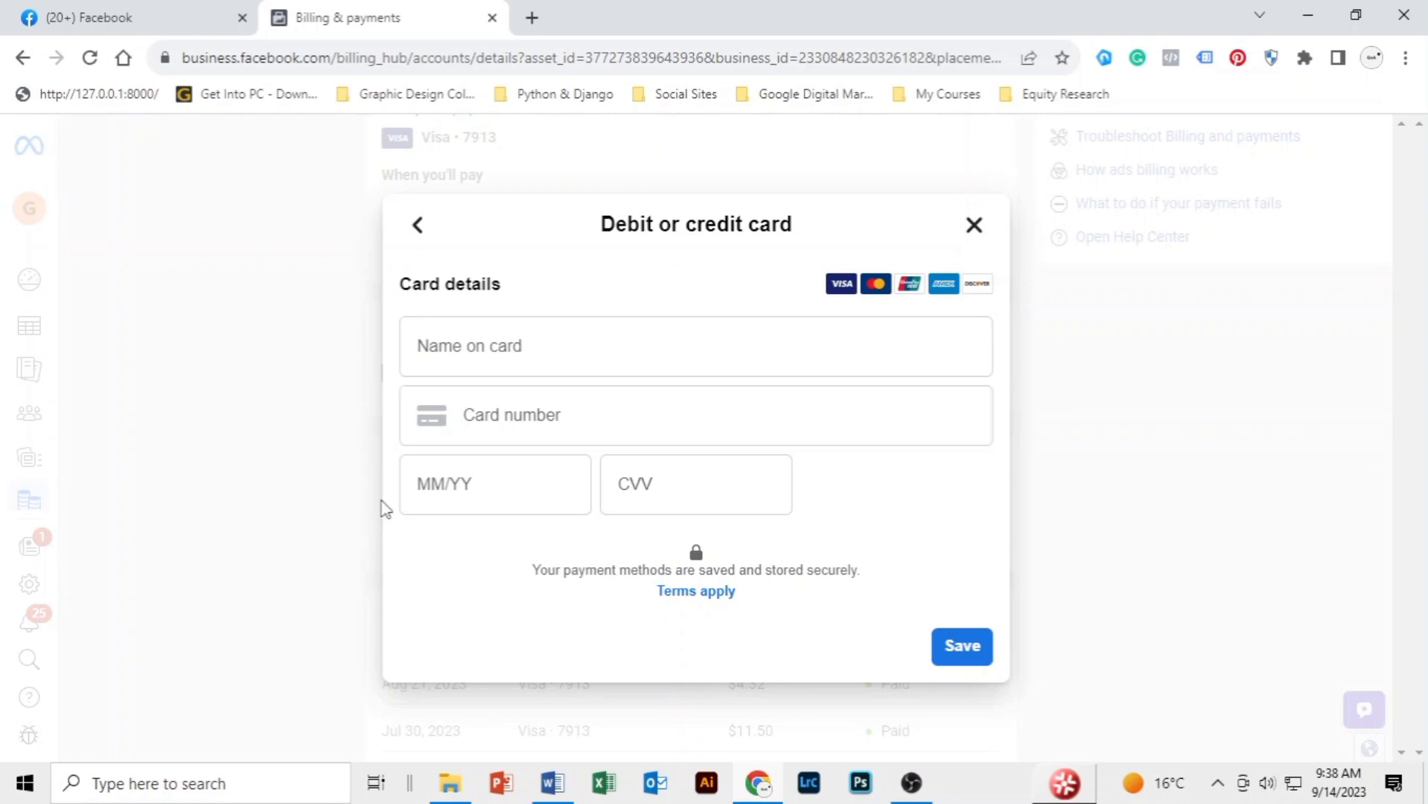
left_click(972, 225)
- Review the options for managing the account spending limit and dismiss them without choosing any
scroll(795, 357, "down", 2)
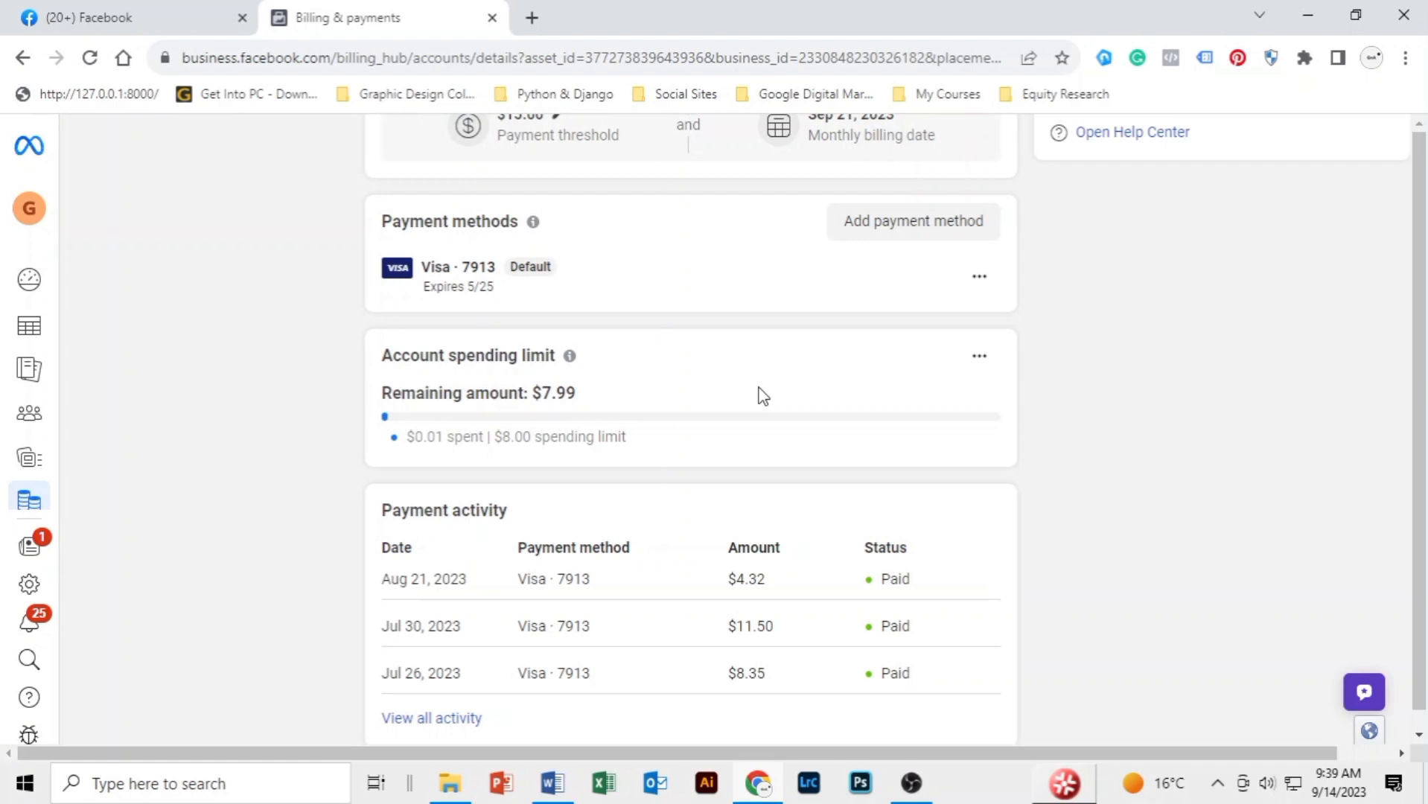
left_click(979, 360)
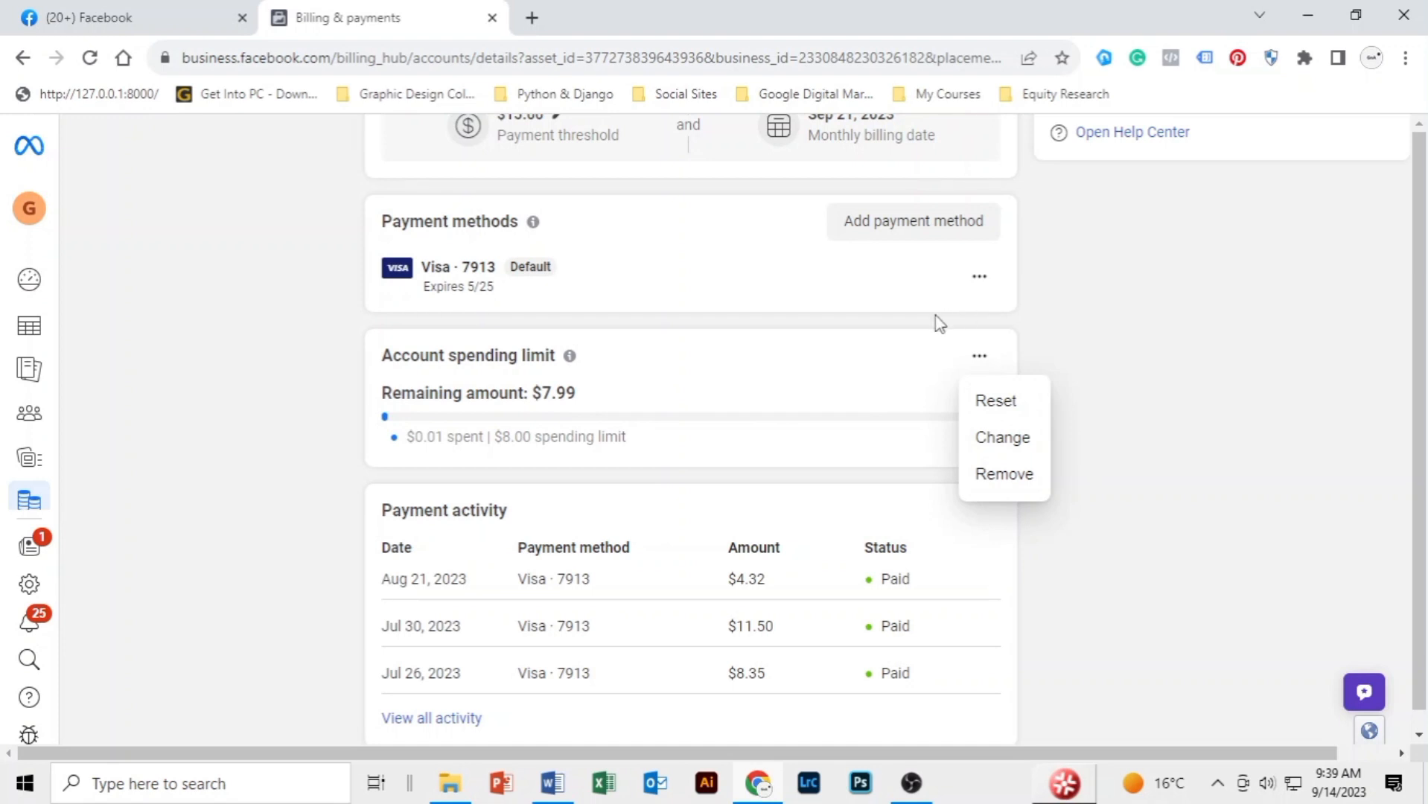
left_click(888, 329)
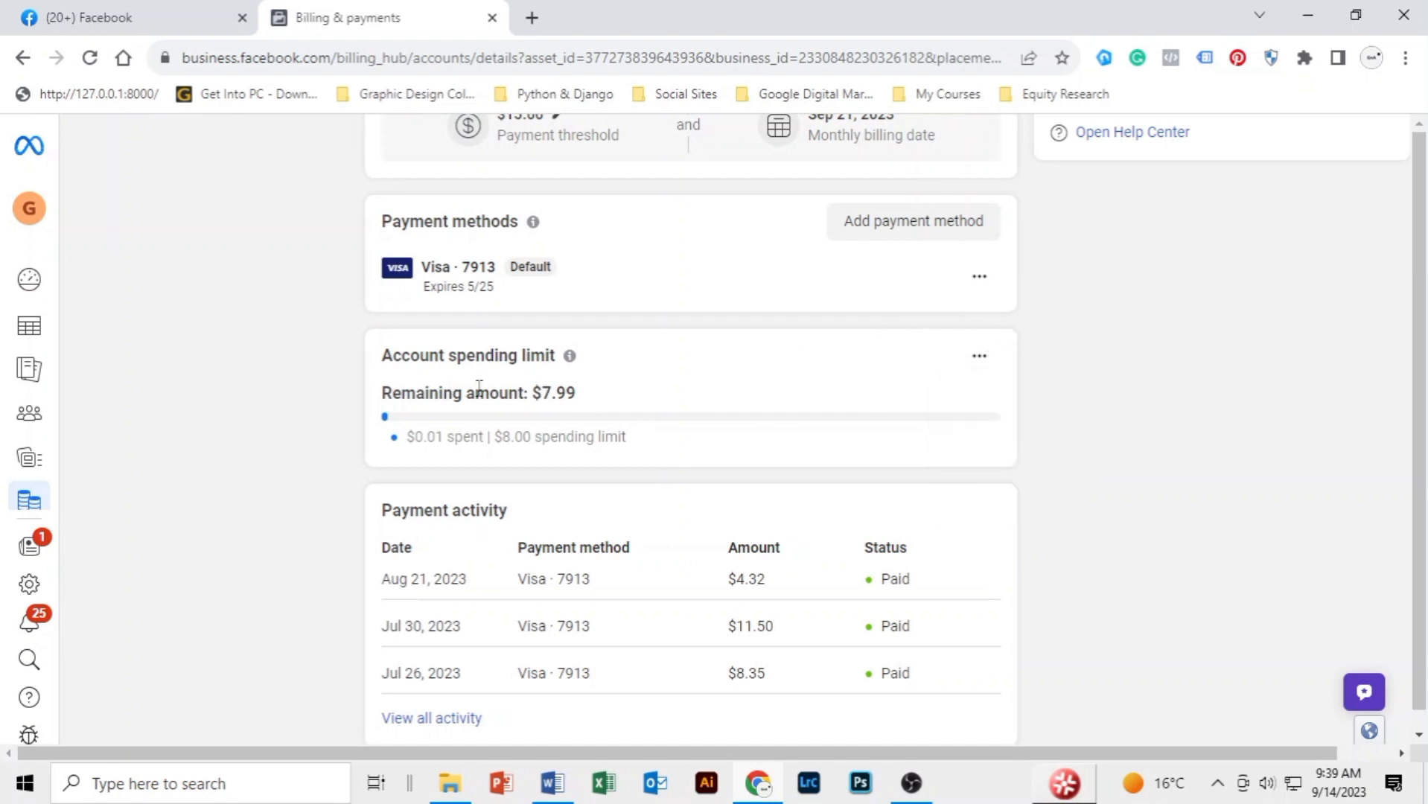
scroll(354, 287, "up", 6)
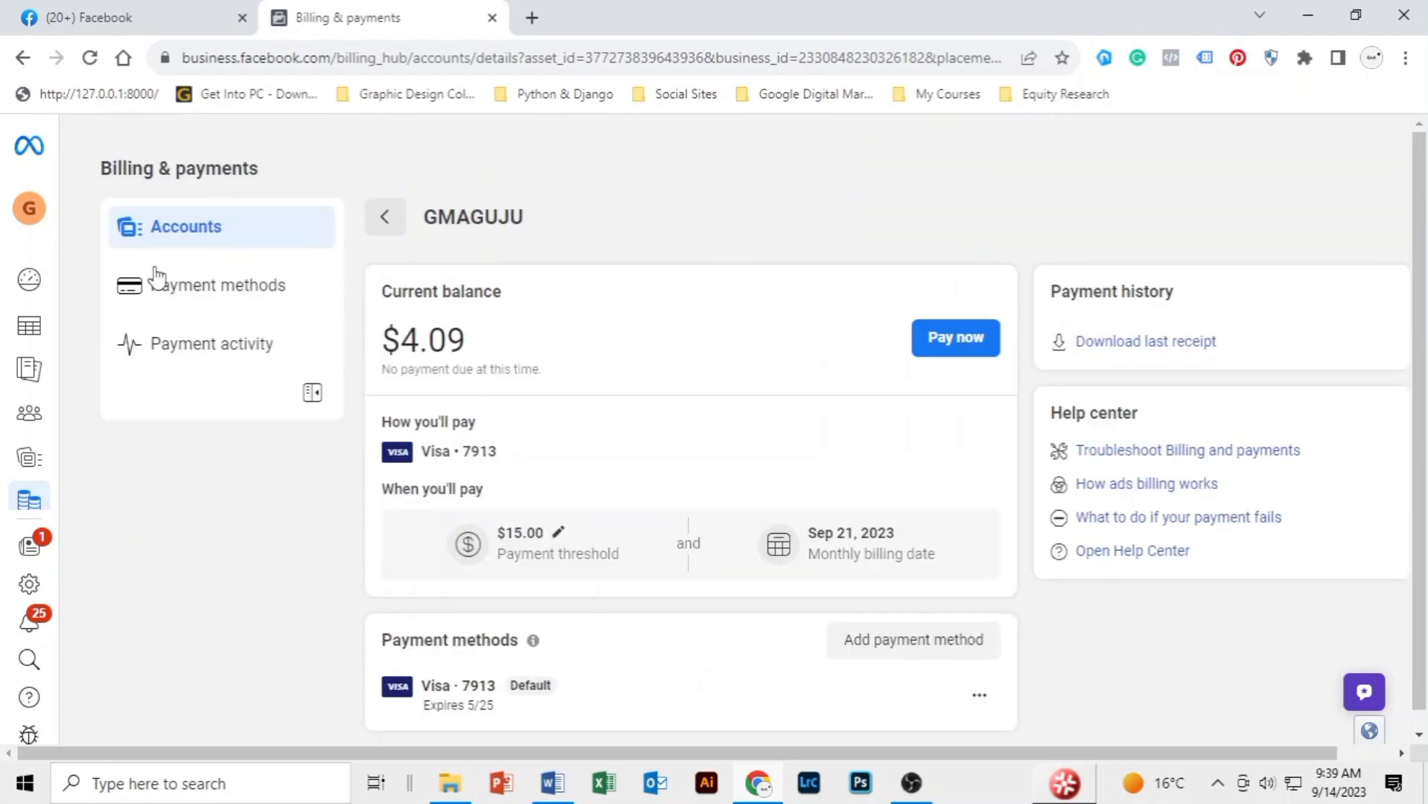
- Go to the account overview and start a new campaign with Traffic as its objective
mouse_move(30, 294)
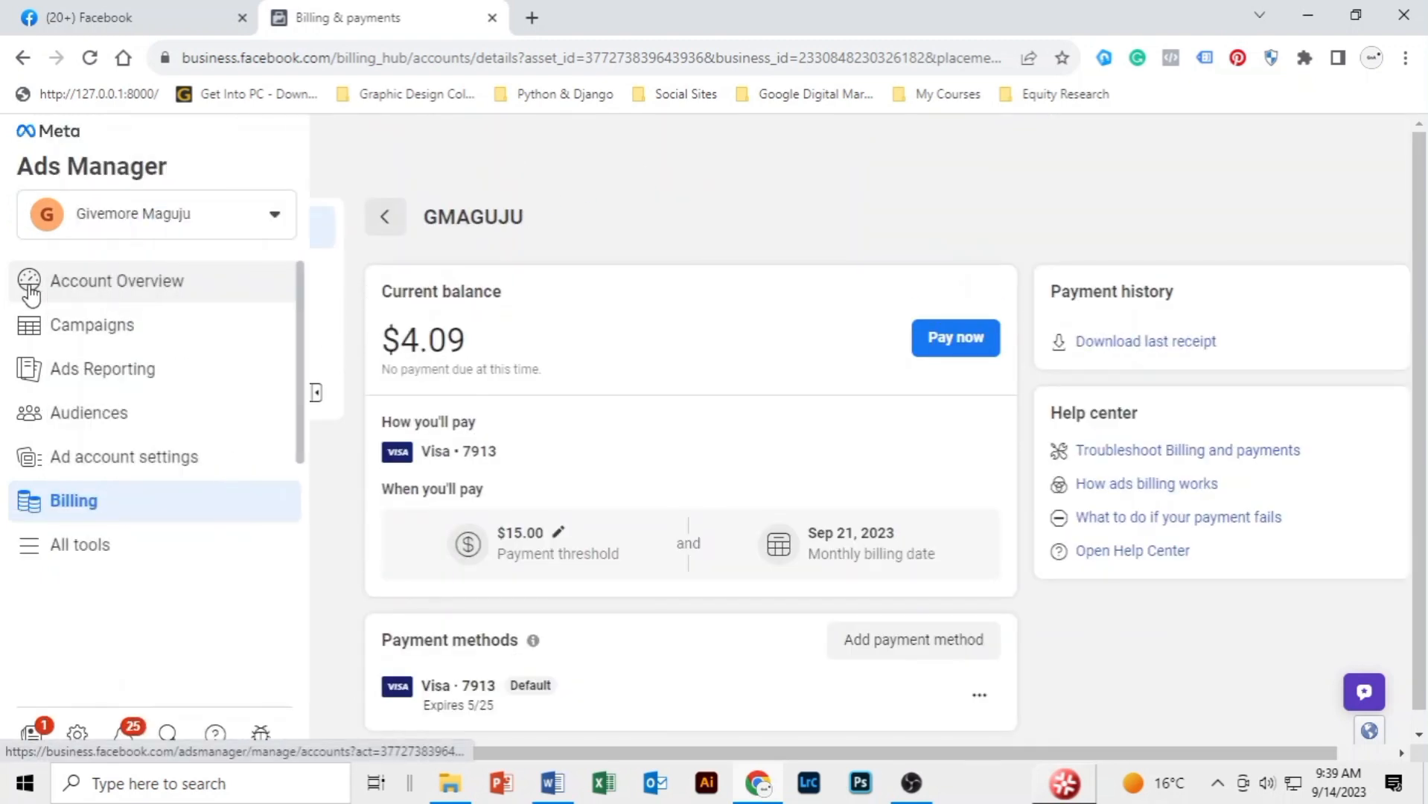
left_click(78, 291)
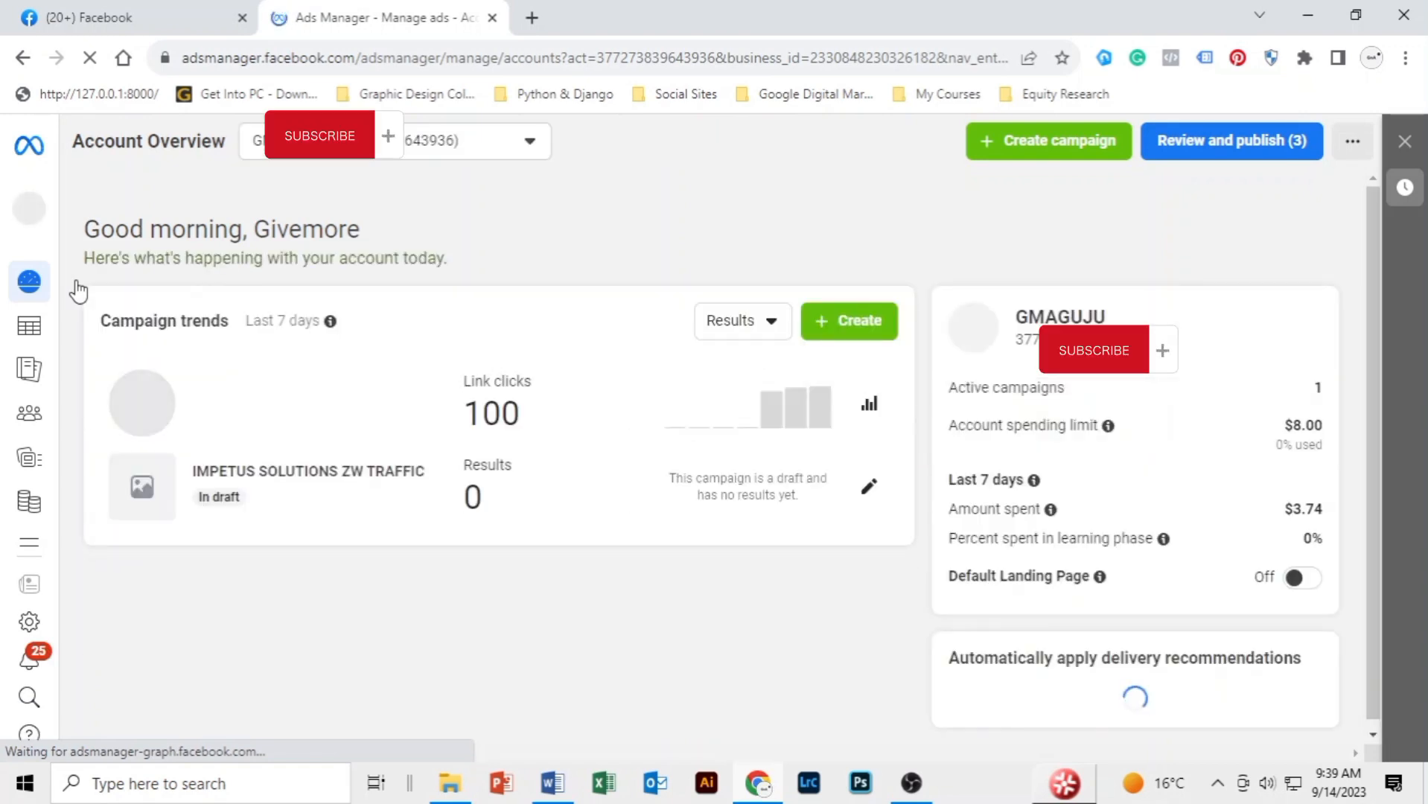
left_click(1056, 152)
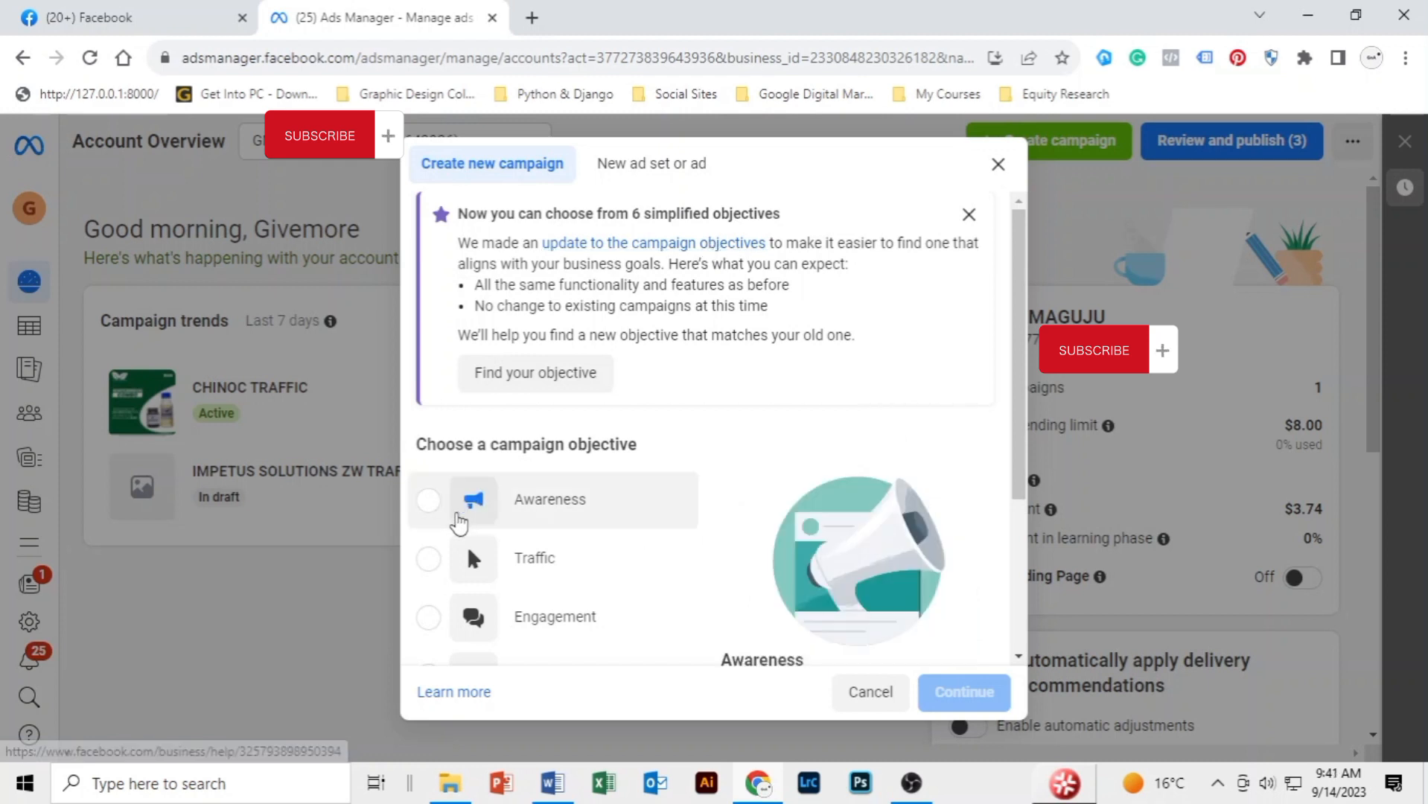
scroll(850, 329, "down", 3)
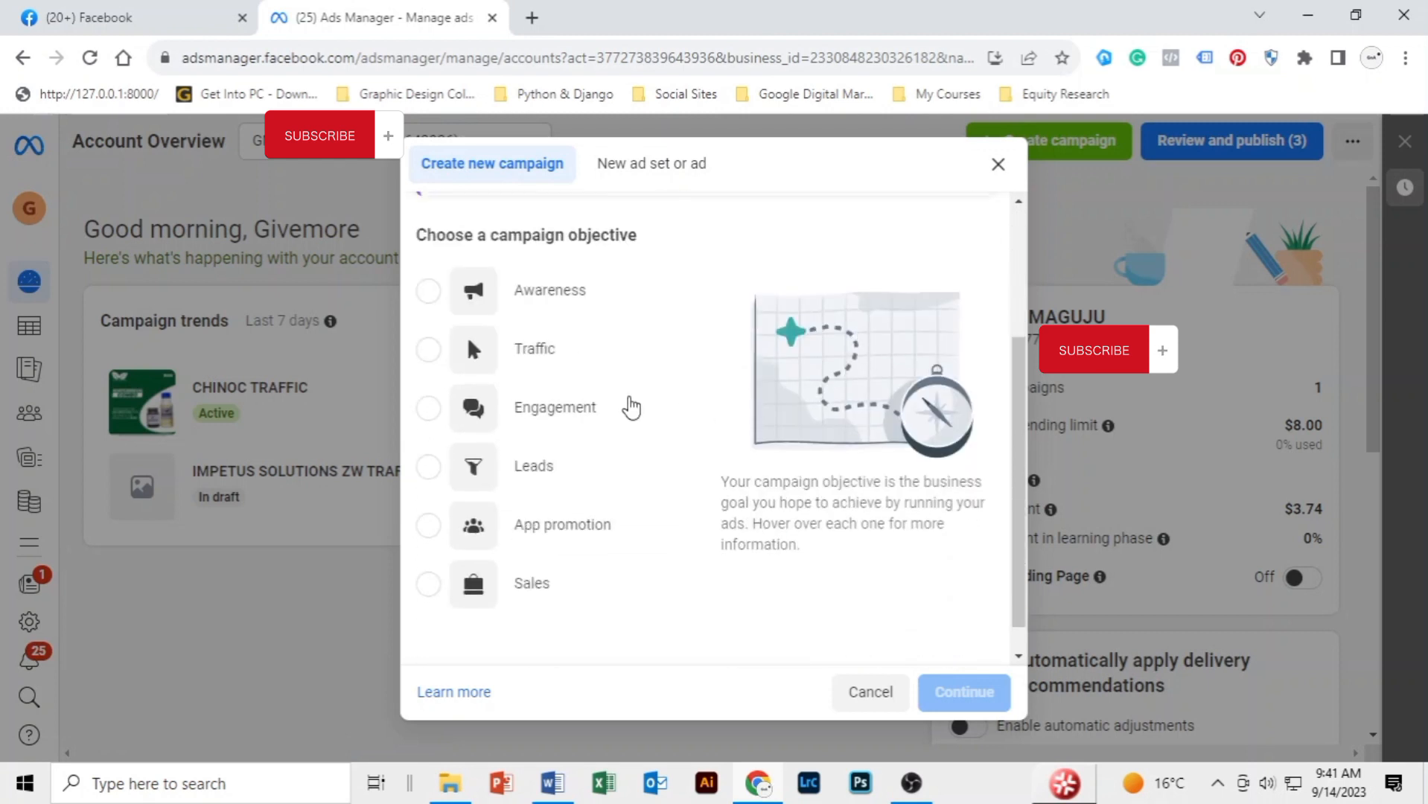
mouse_move(489, 362)
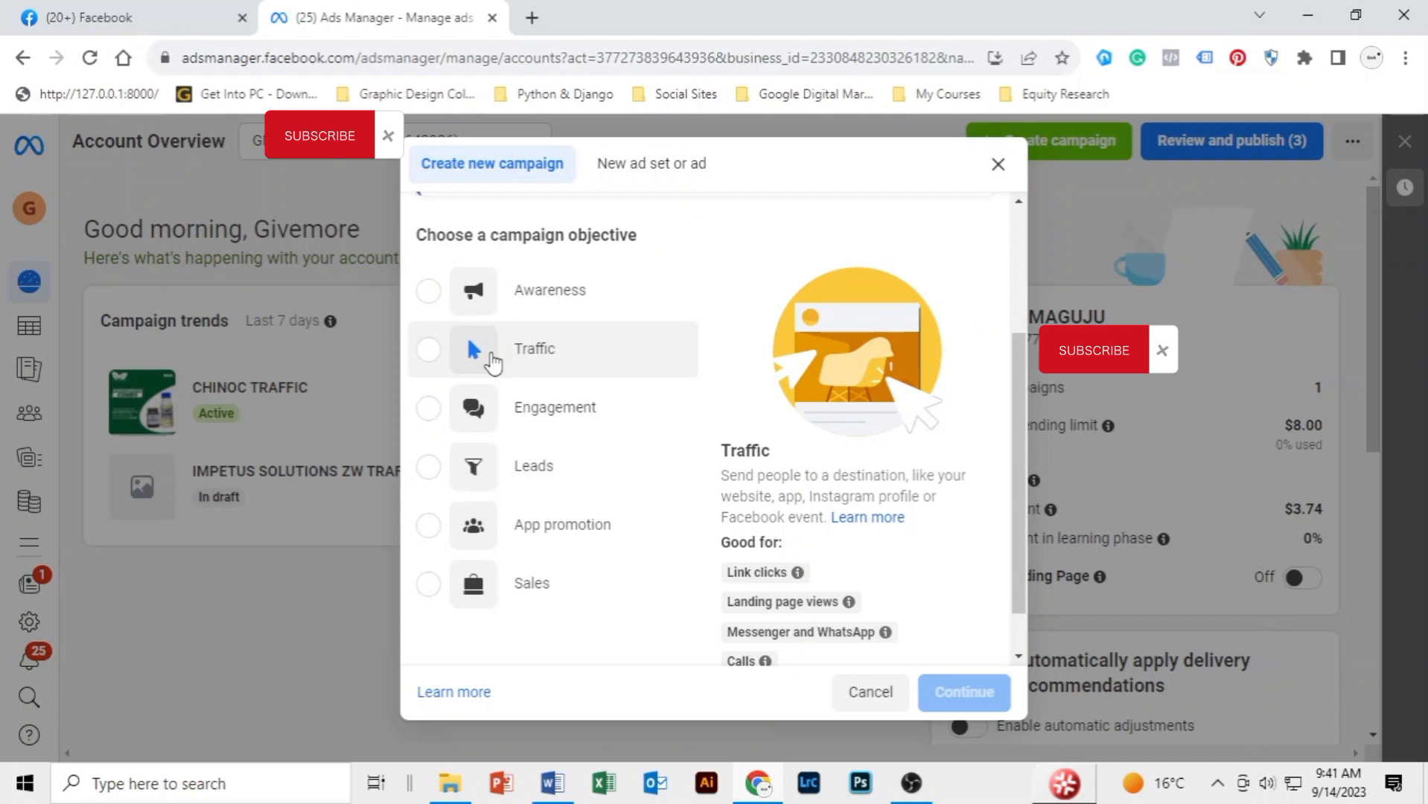
left_click(425, 352)
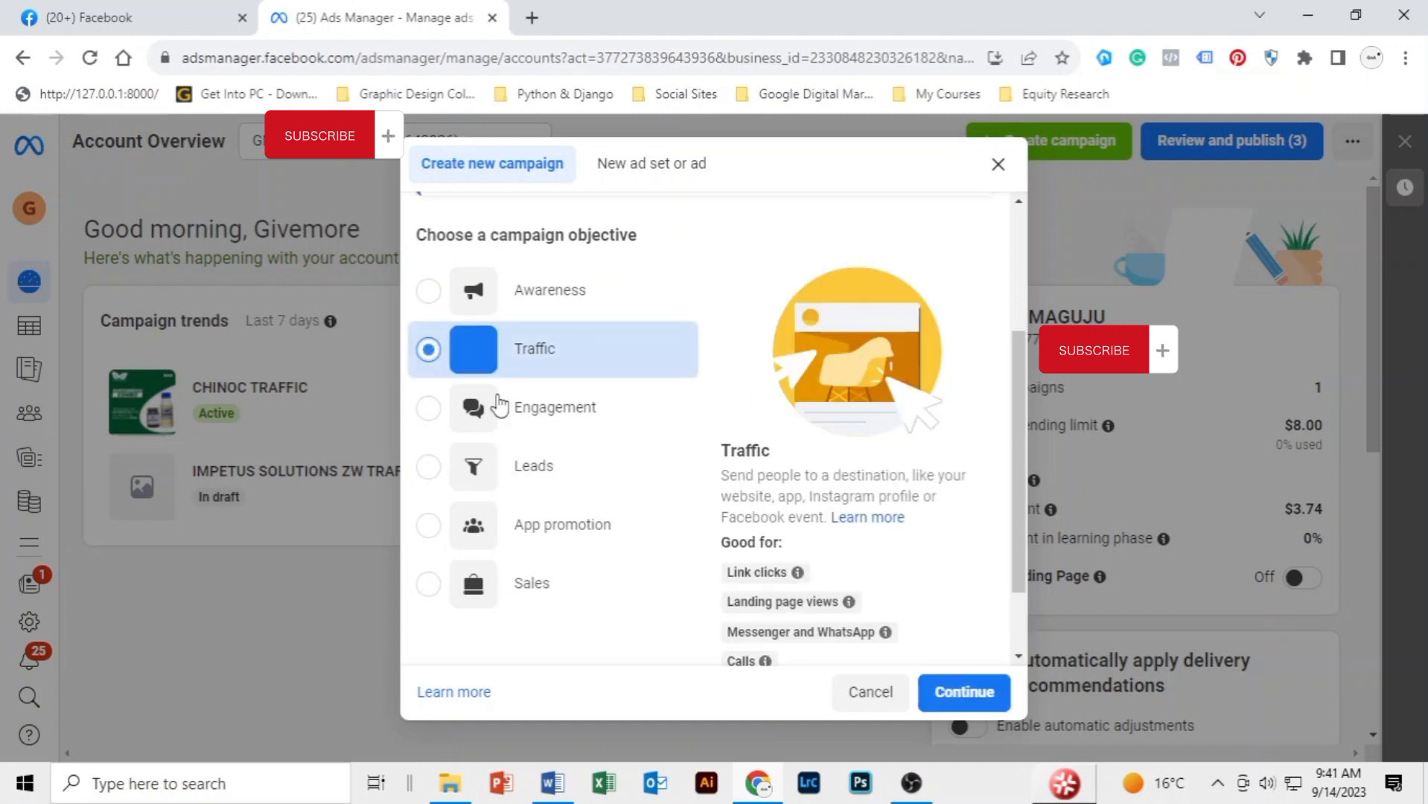
- Expand the optional naming section and name the campaign IMPETUS SOLUTIONS TRAFFIC
scroll(1018, 359, "down", 2)
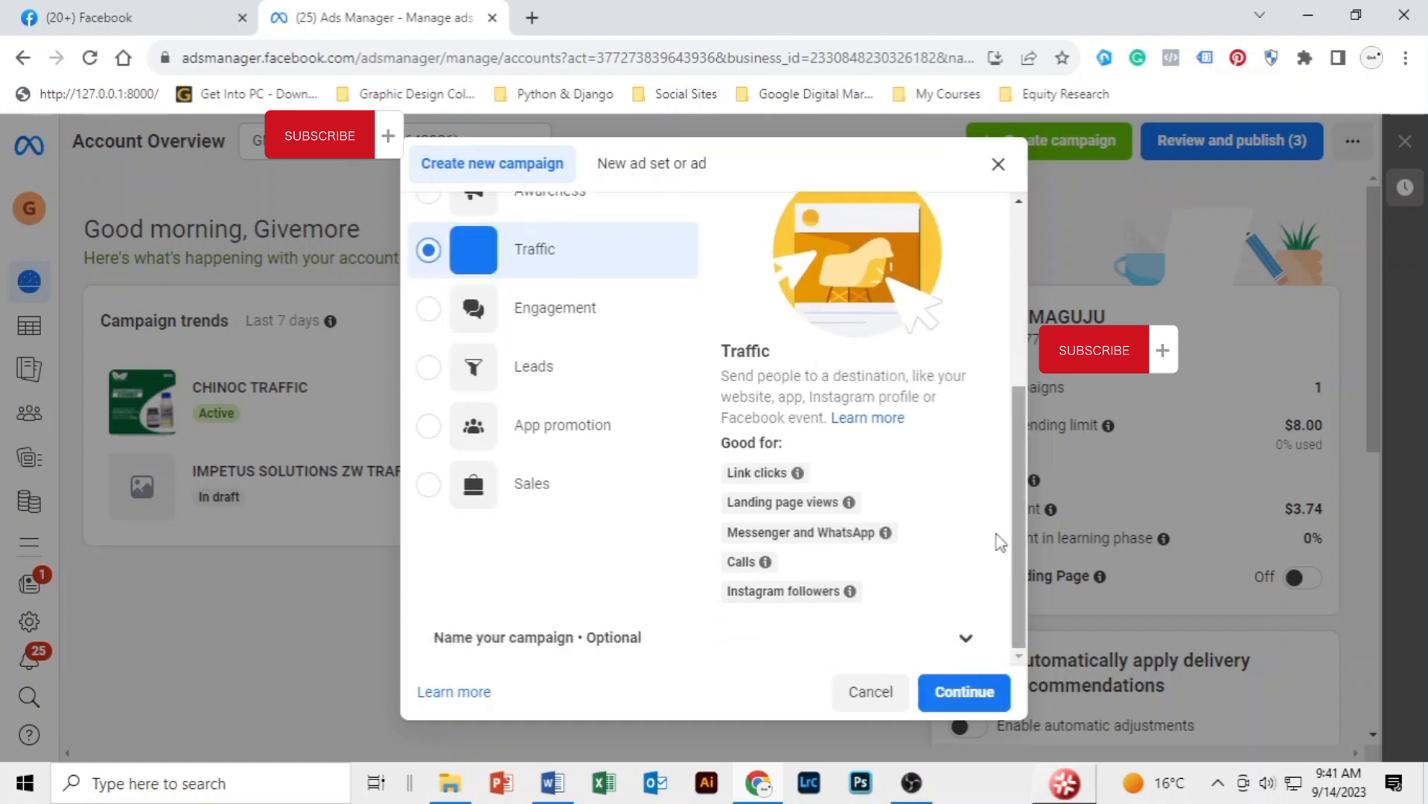
left_click(967, 655)
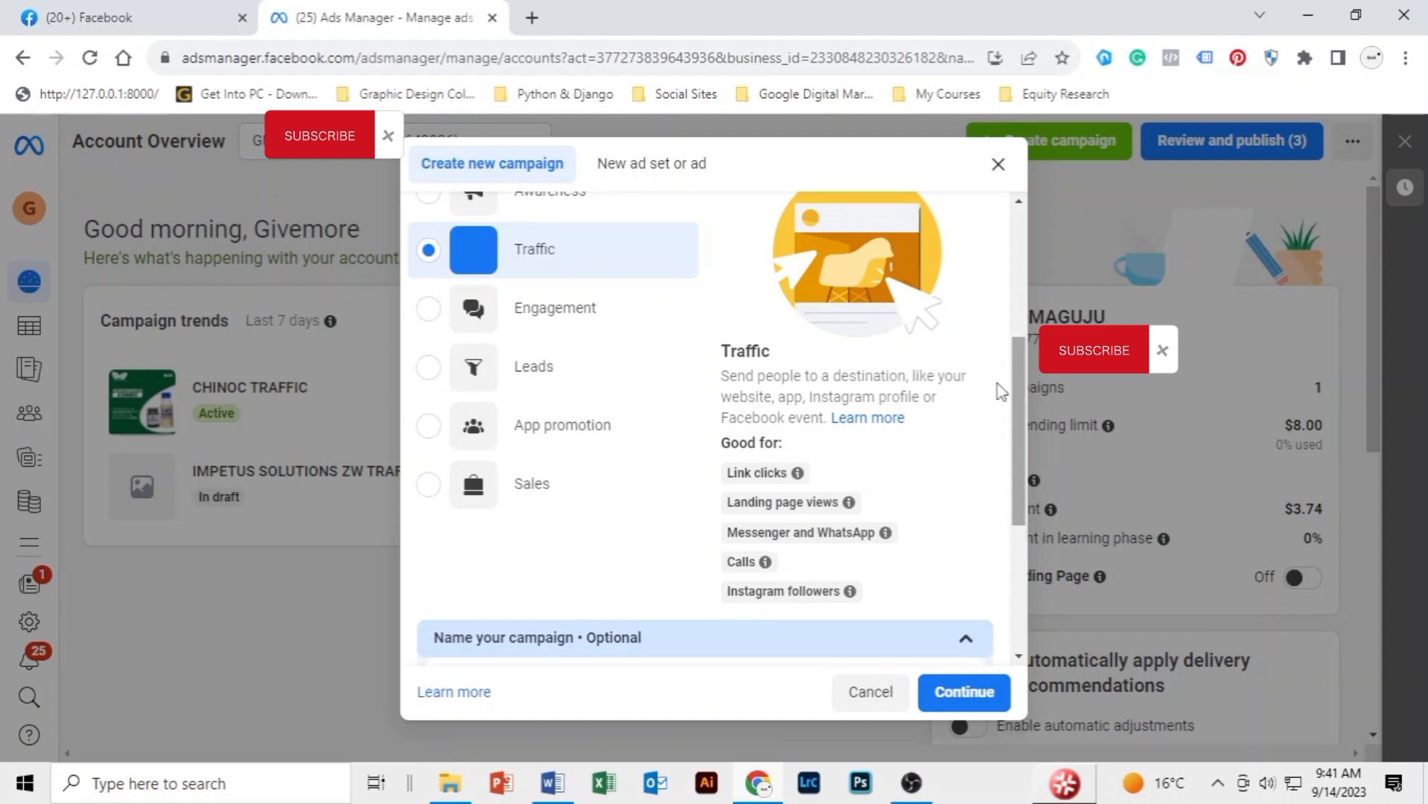
left_click_drag(1025, 382, 1022, 603)
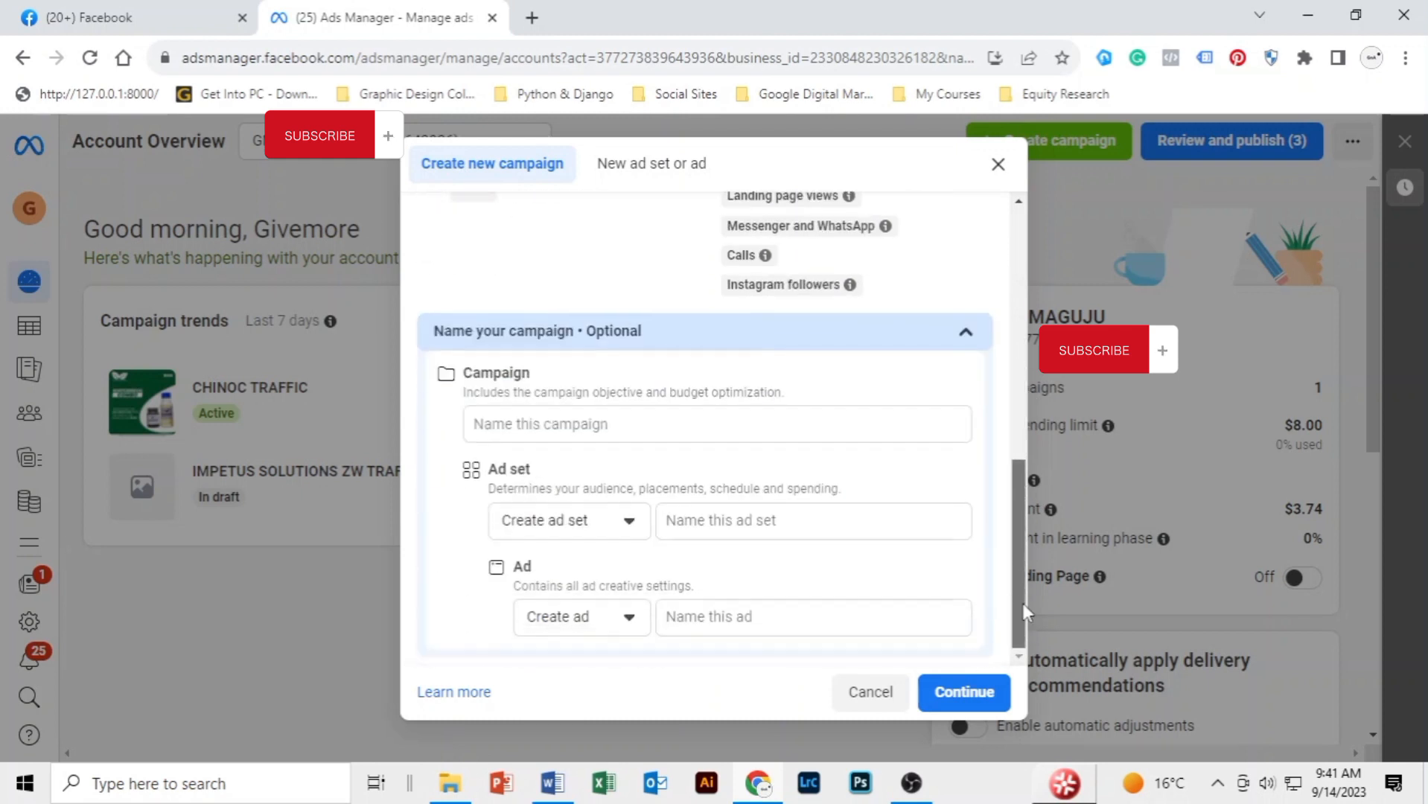
left_click(721, 425)
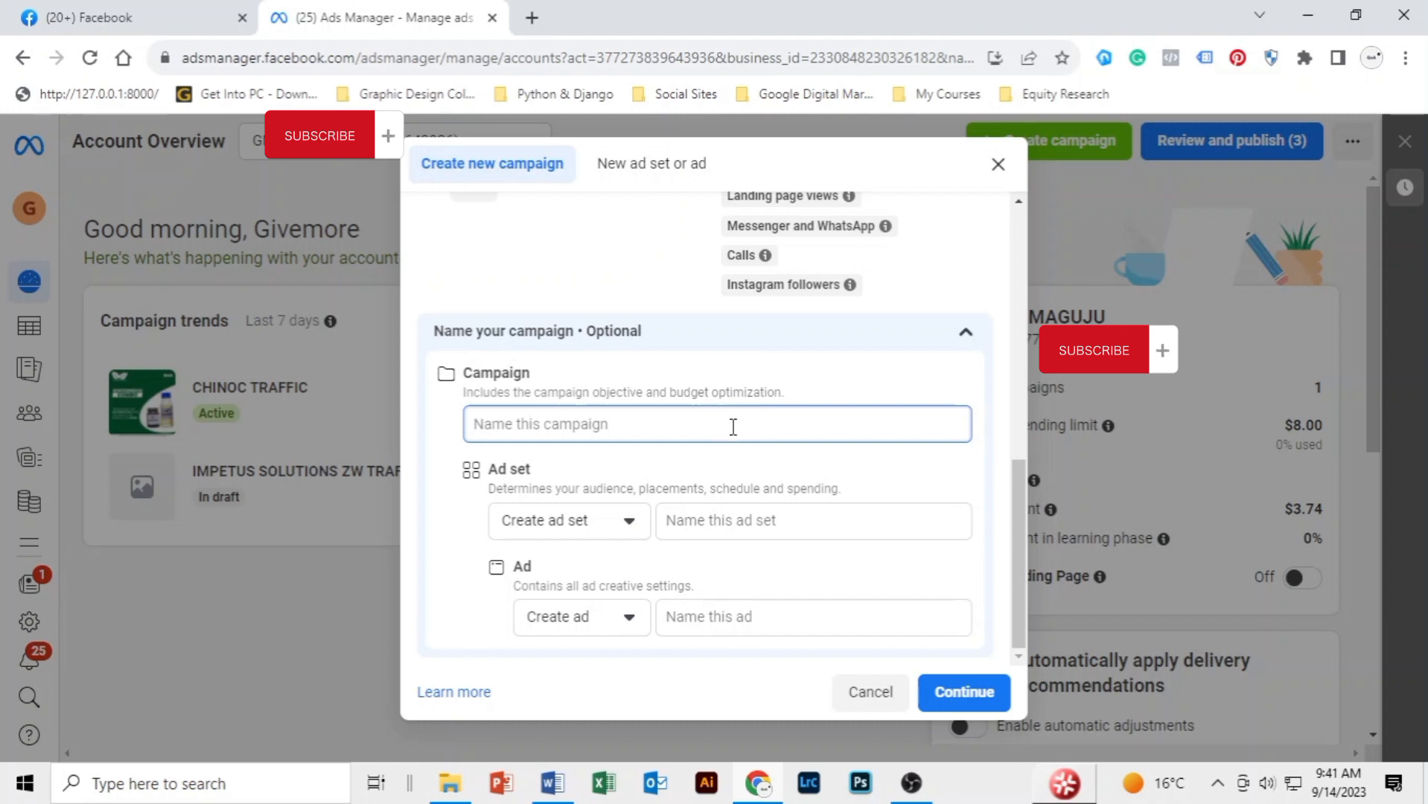
type("IMPET")
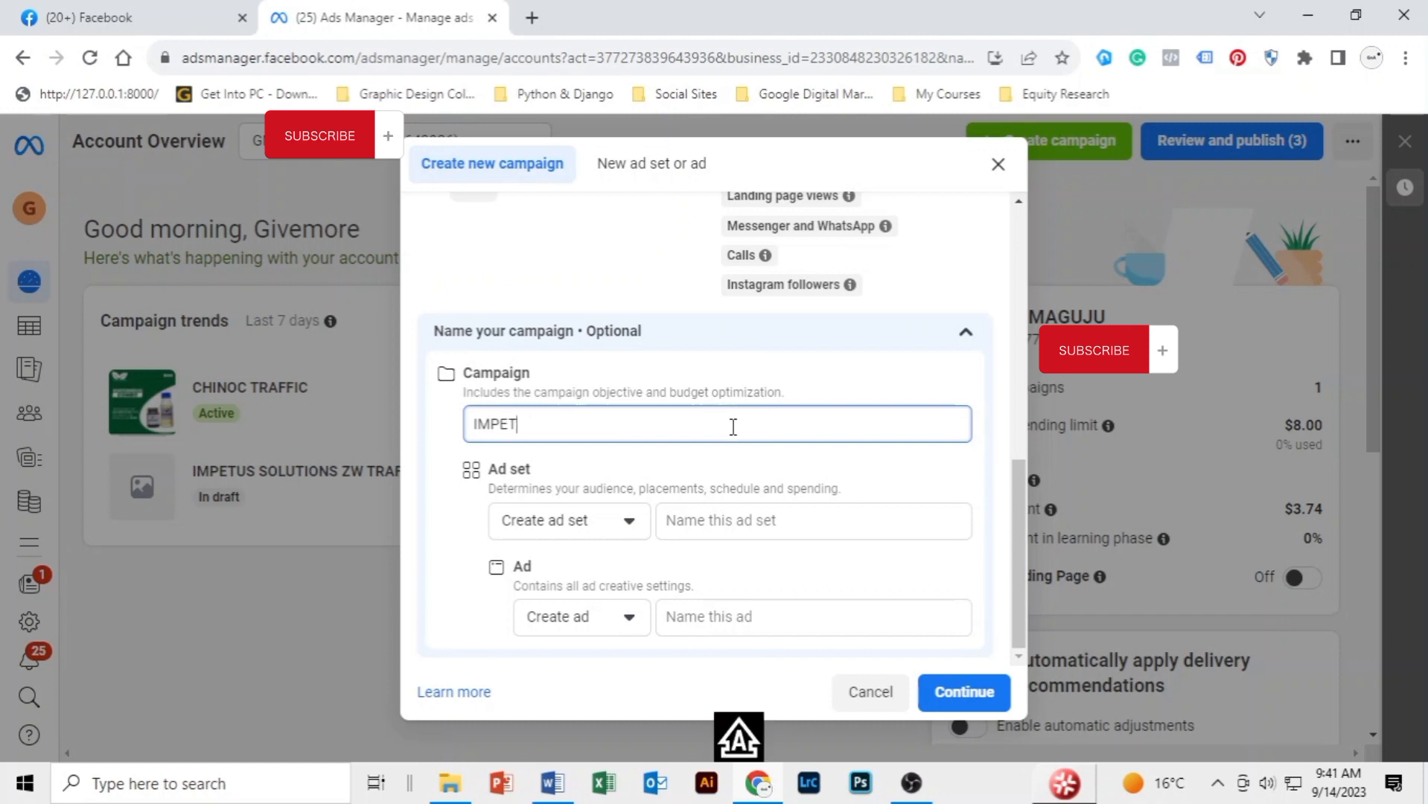
type("US SOLUTIO")
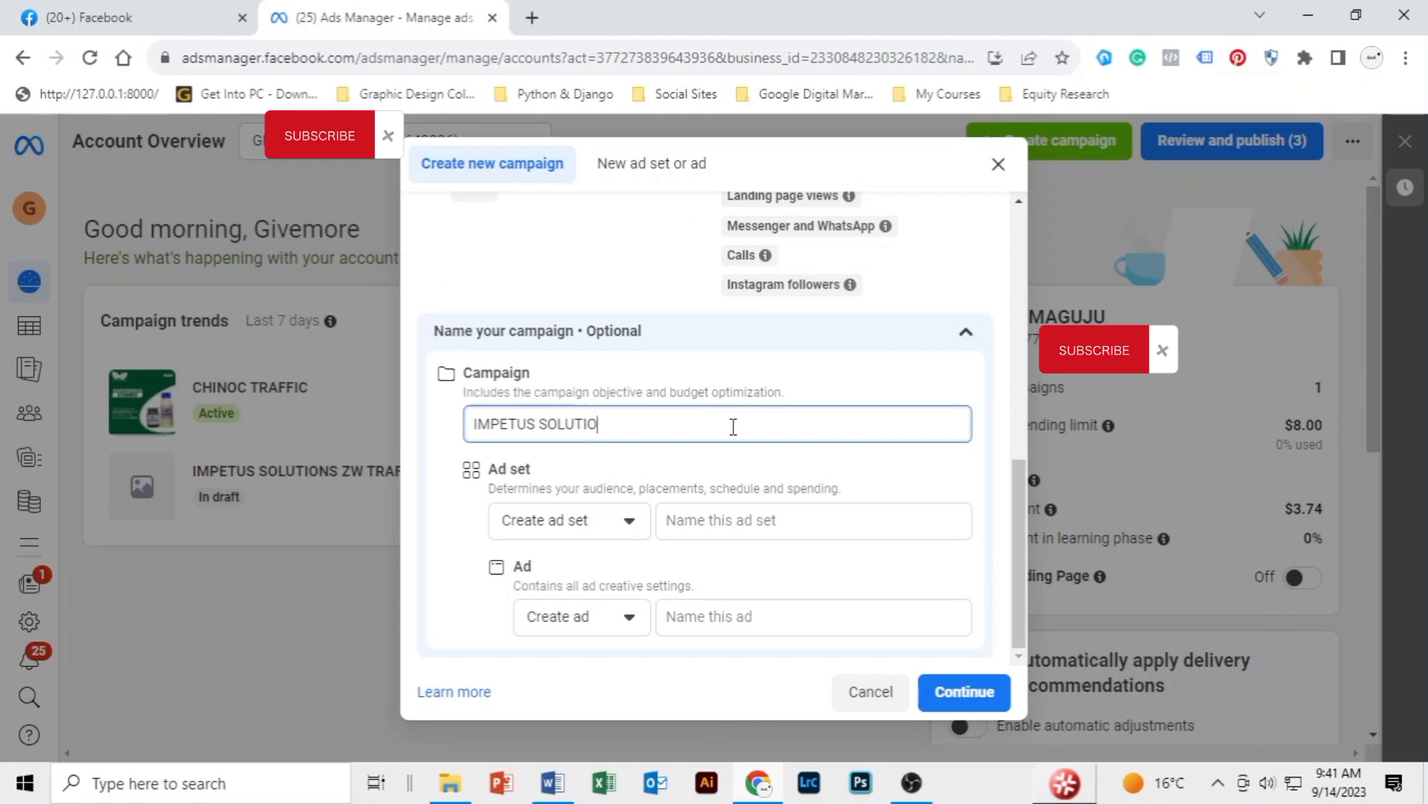
type("NS ZTRAFFIC")
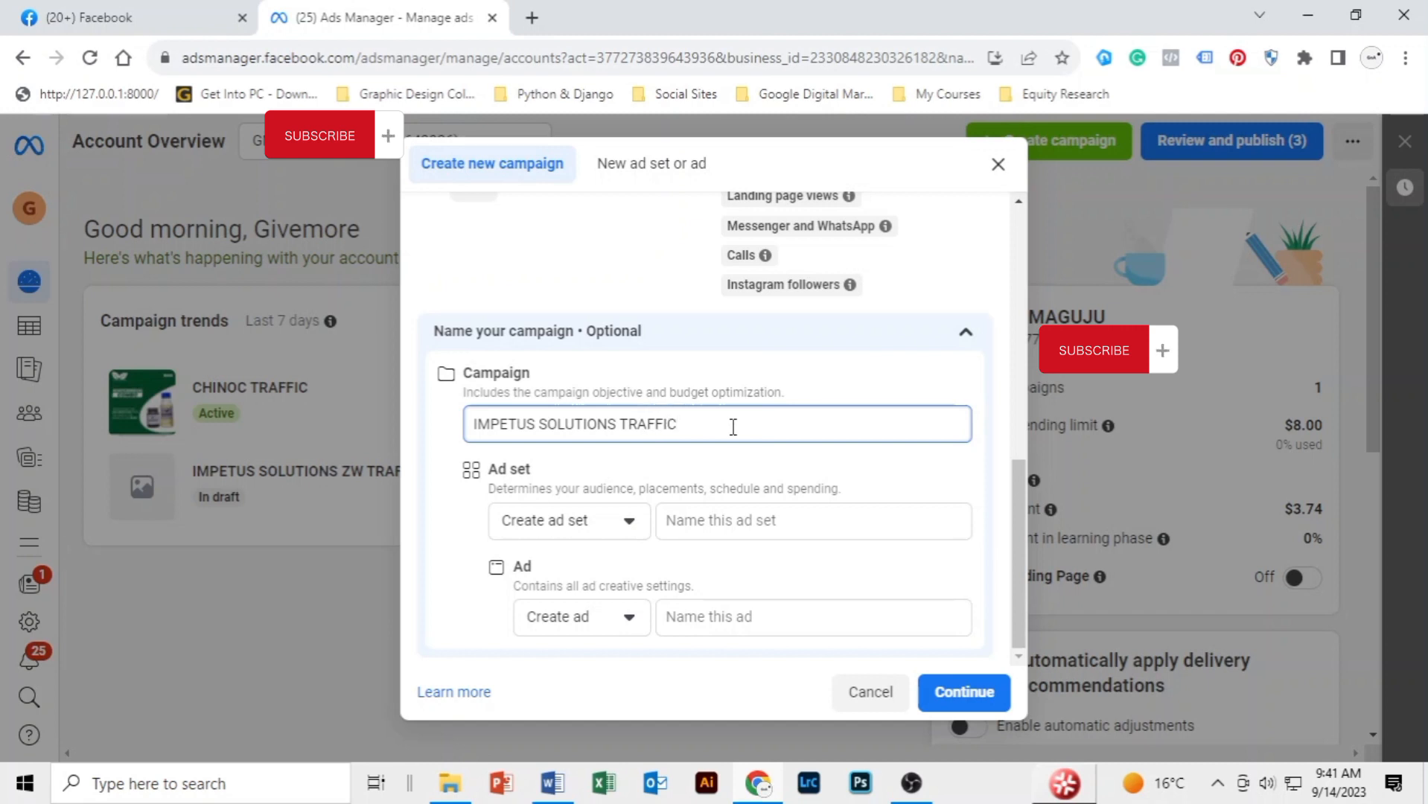
- Reuse the campaign name to name the ad set IMPETUS SOLUTIONS ADSET and the ad IMPETUS SOLUTIONS AD
key("ctrl+a")
key("ctrl+c")
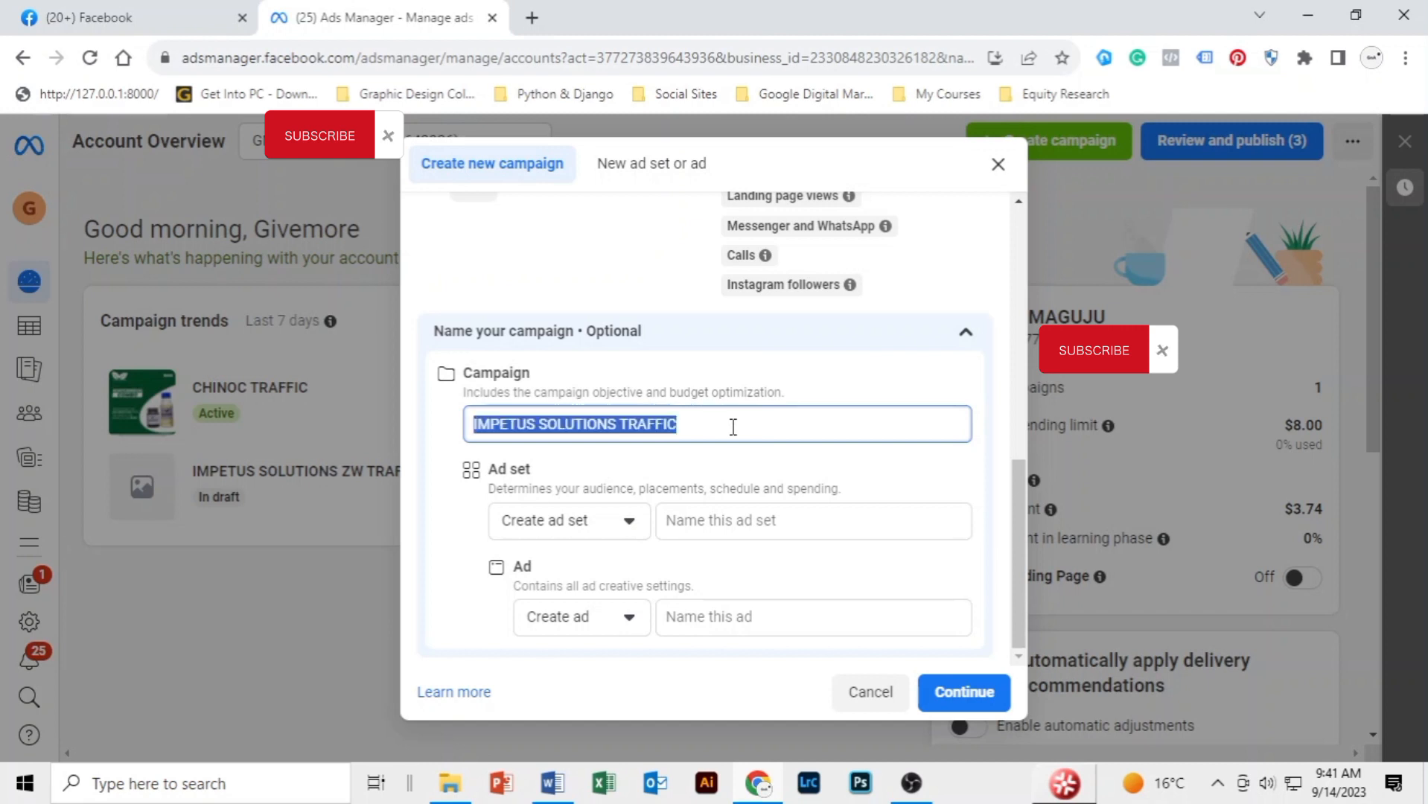
left_click(744, 519)
key("ctrl+v")
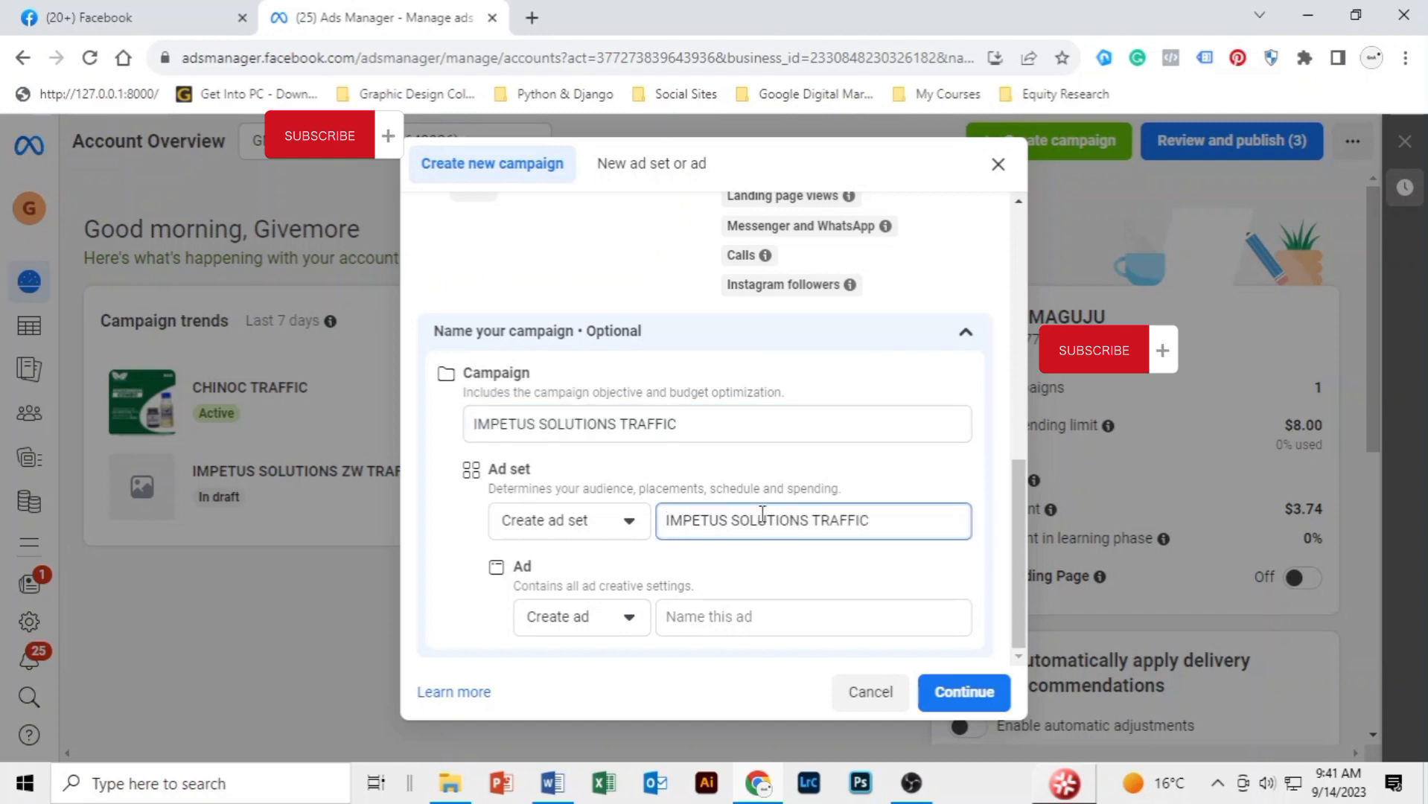
key("BackSpace")
key("BackSpace")
key("BackSpace")
type("ADSET")
left_click(789, 618)
key("ctrl+v")
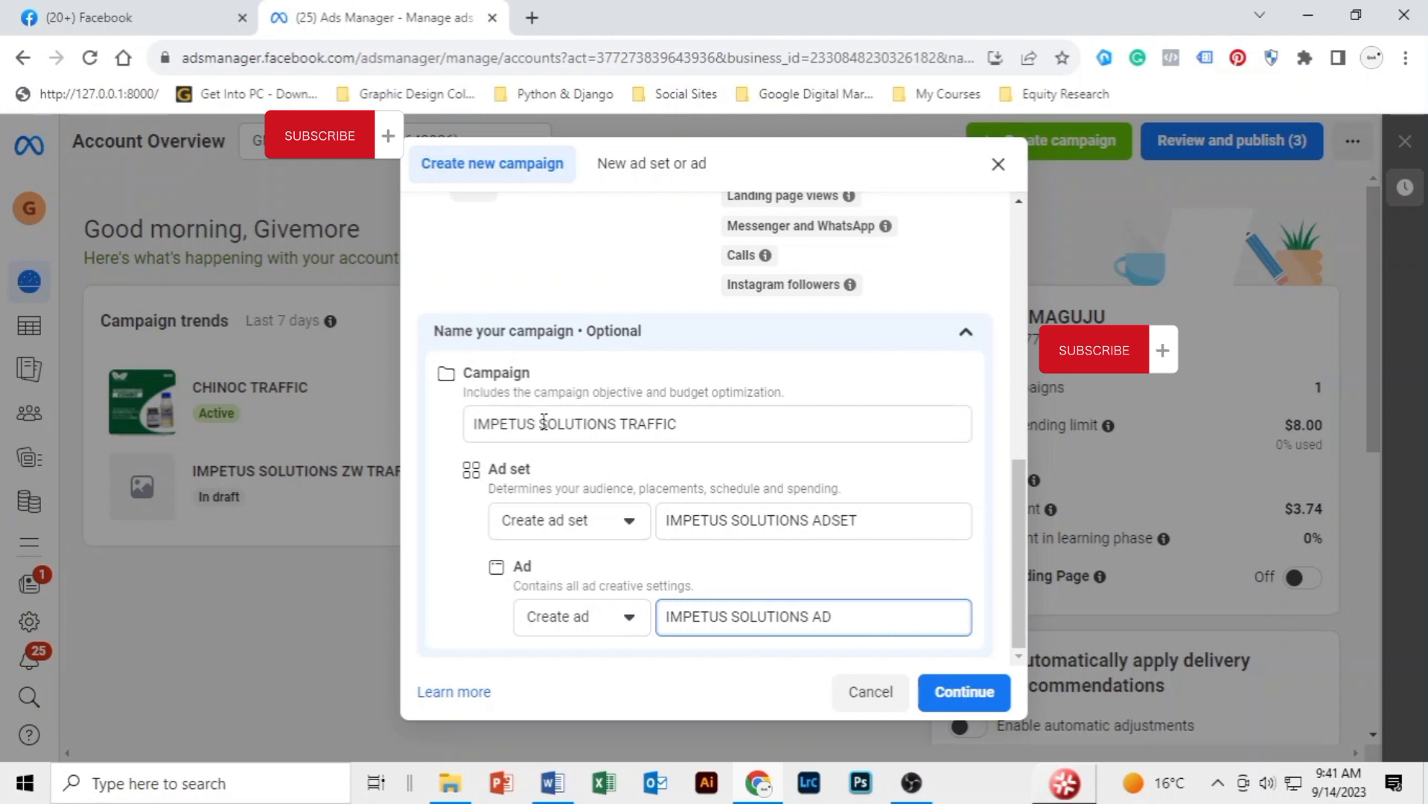
- Insert MEDIA after SOLUTIONS in the campaign, ad set and ad names, and continue to the campaign settings
left_click(619, 423)
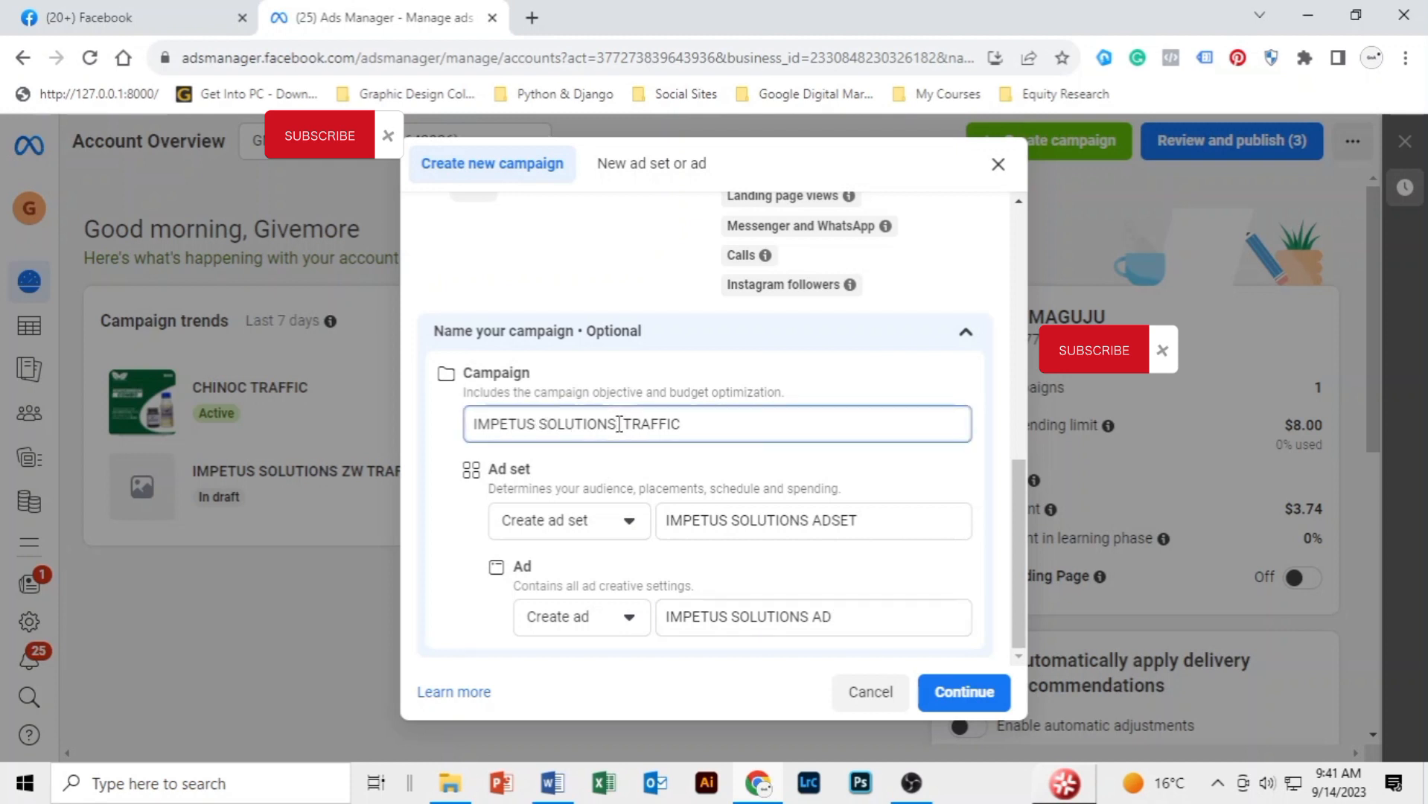
type("MED ")
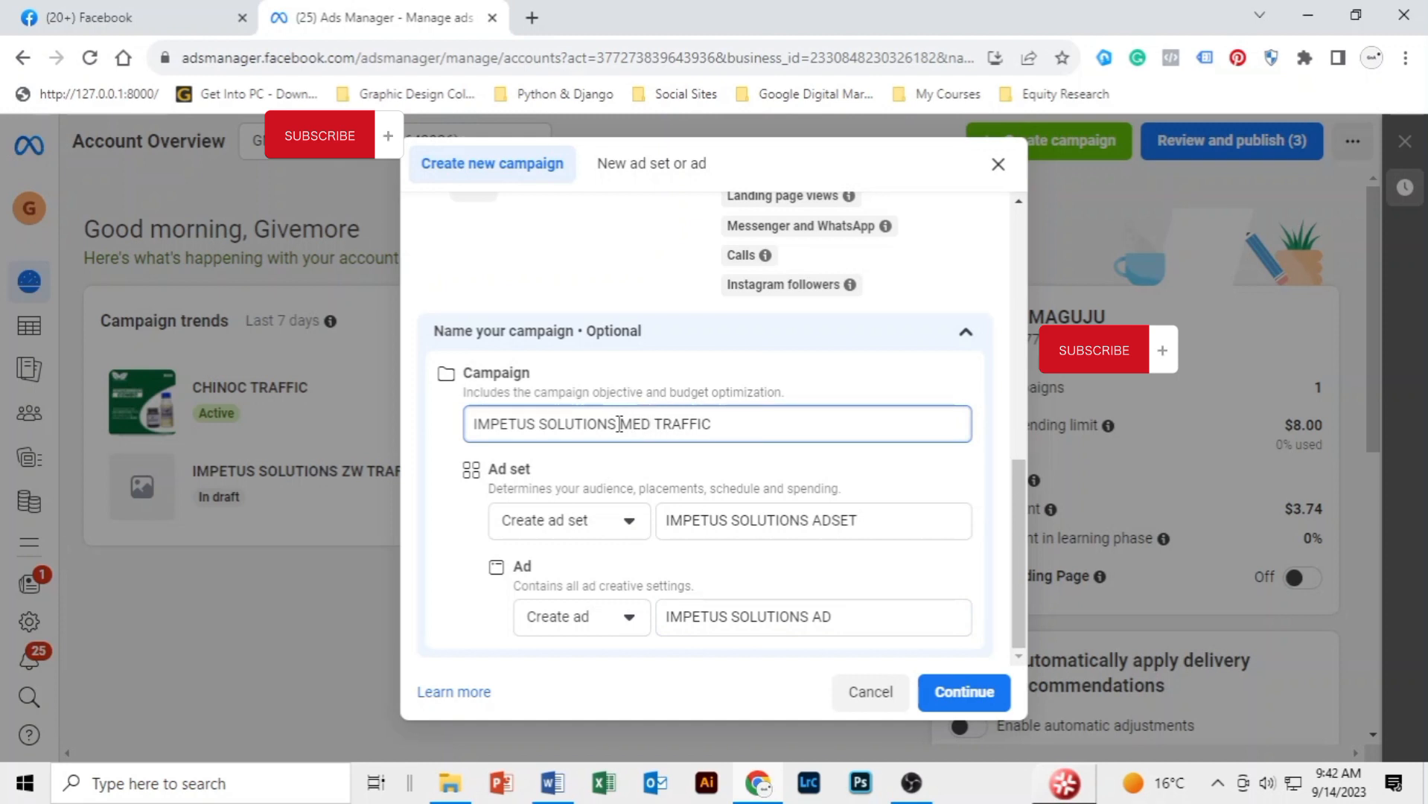
type("IA")
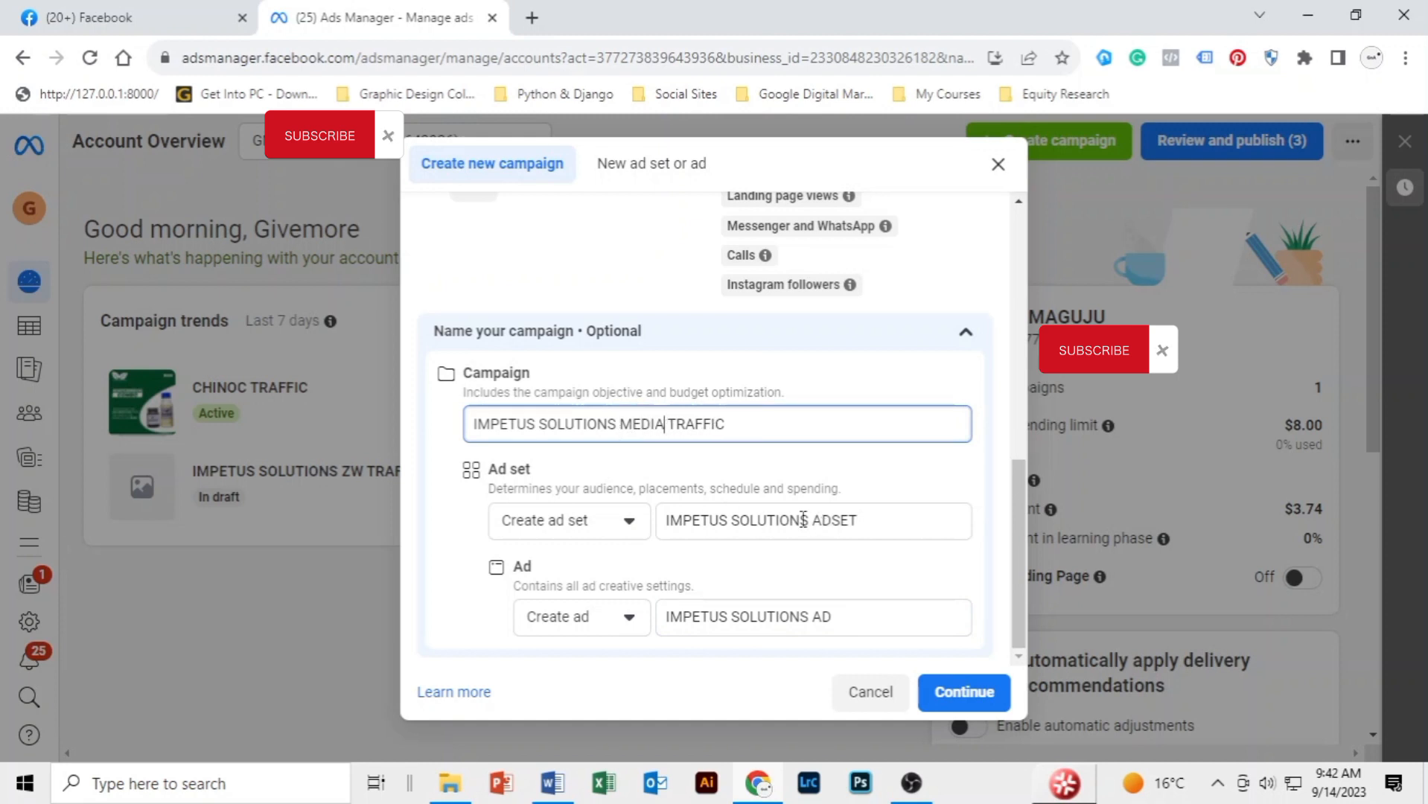
left_click(815, 519)
type("MEDIA")
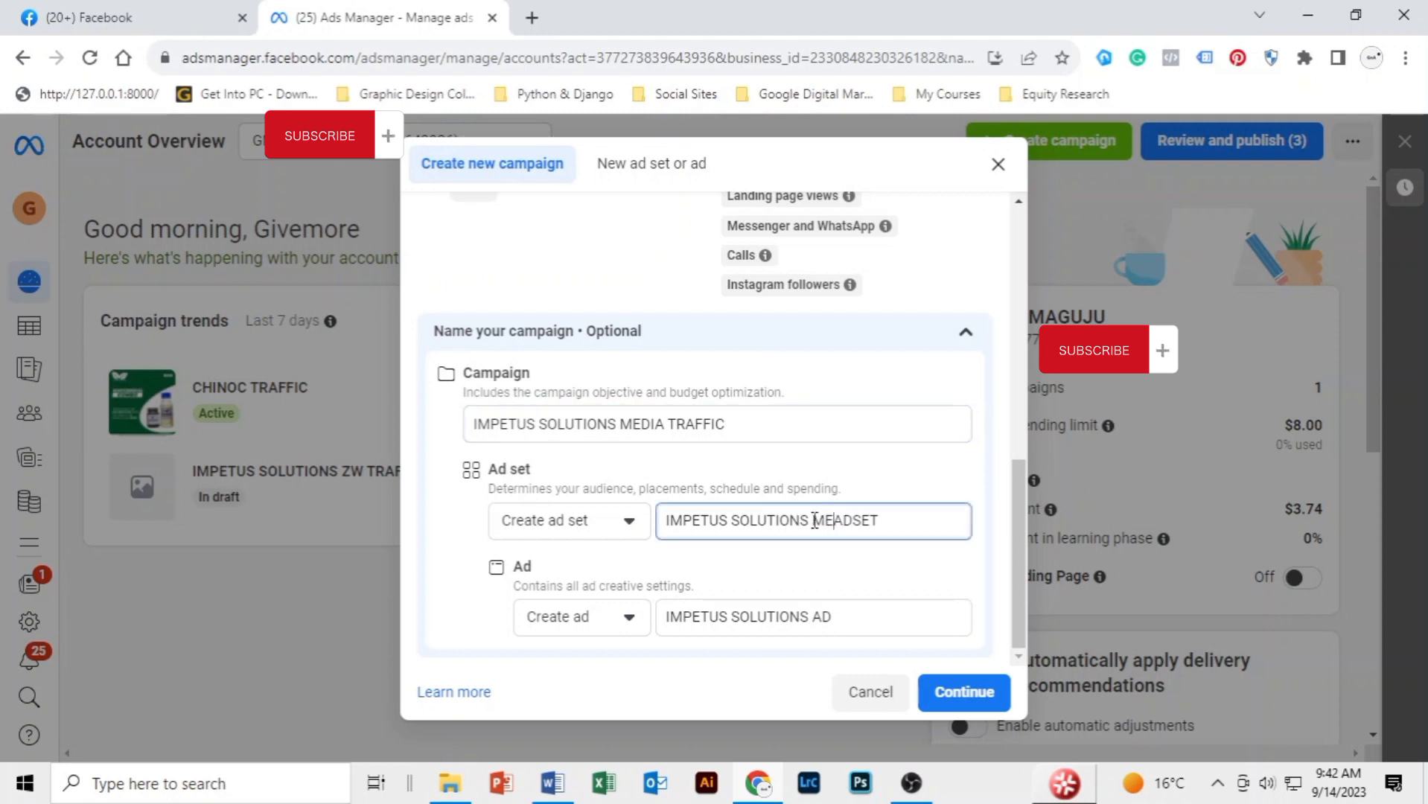
left_click(815, 618)
type("MEDIA")
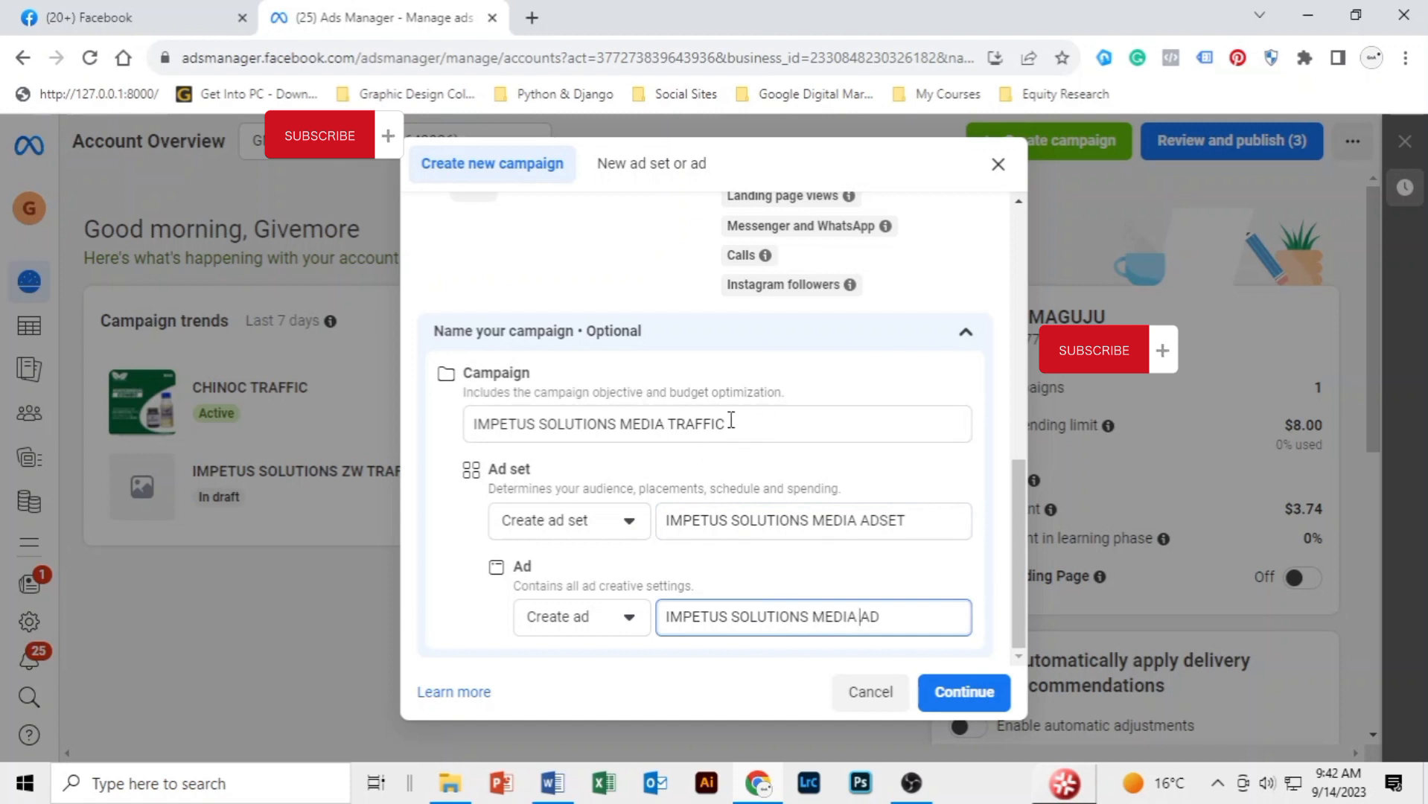
left_click(972, 699)
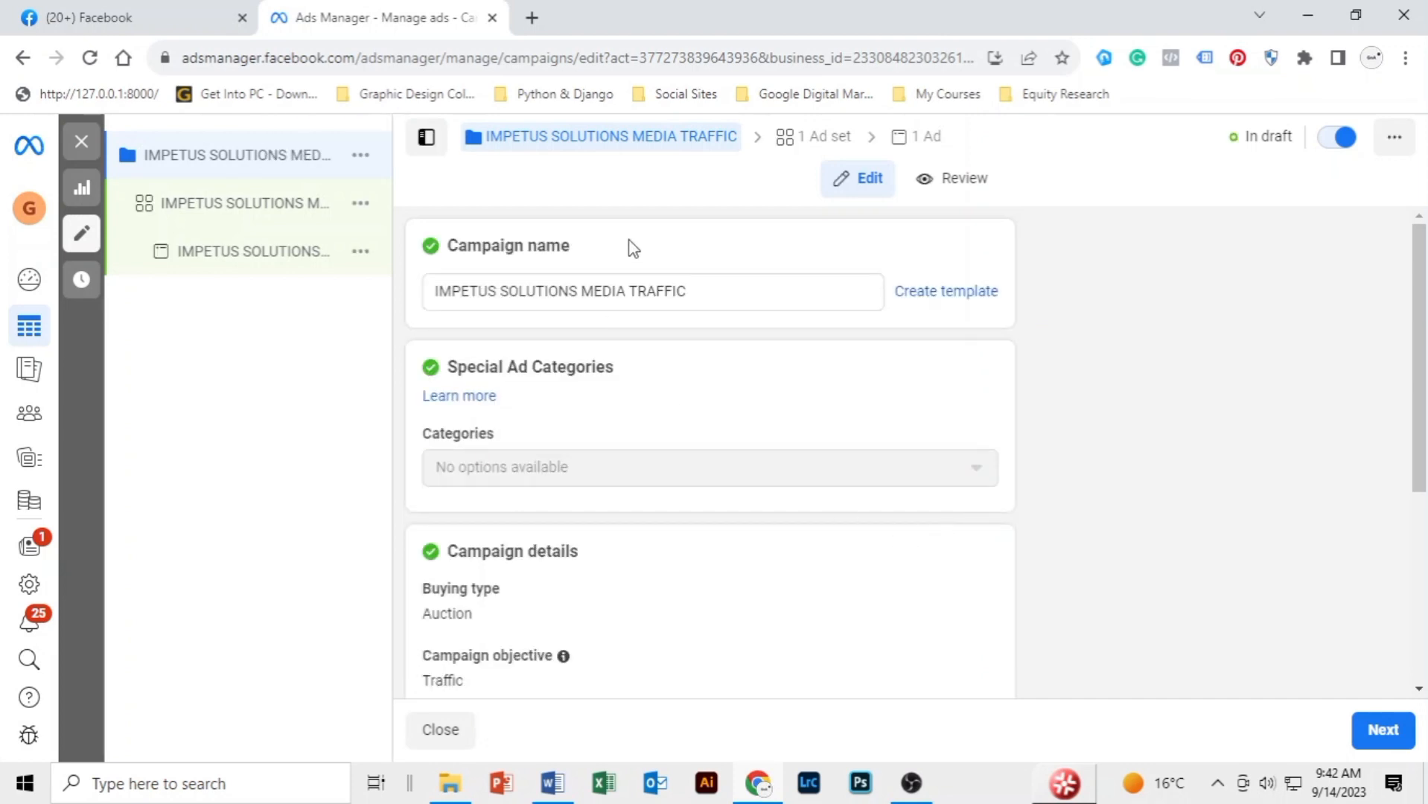
- Turn on Advantage campaign budget for the new campaign and display its campaign budget settings
scroll(624, 245, "down", 2)
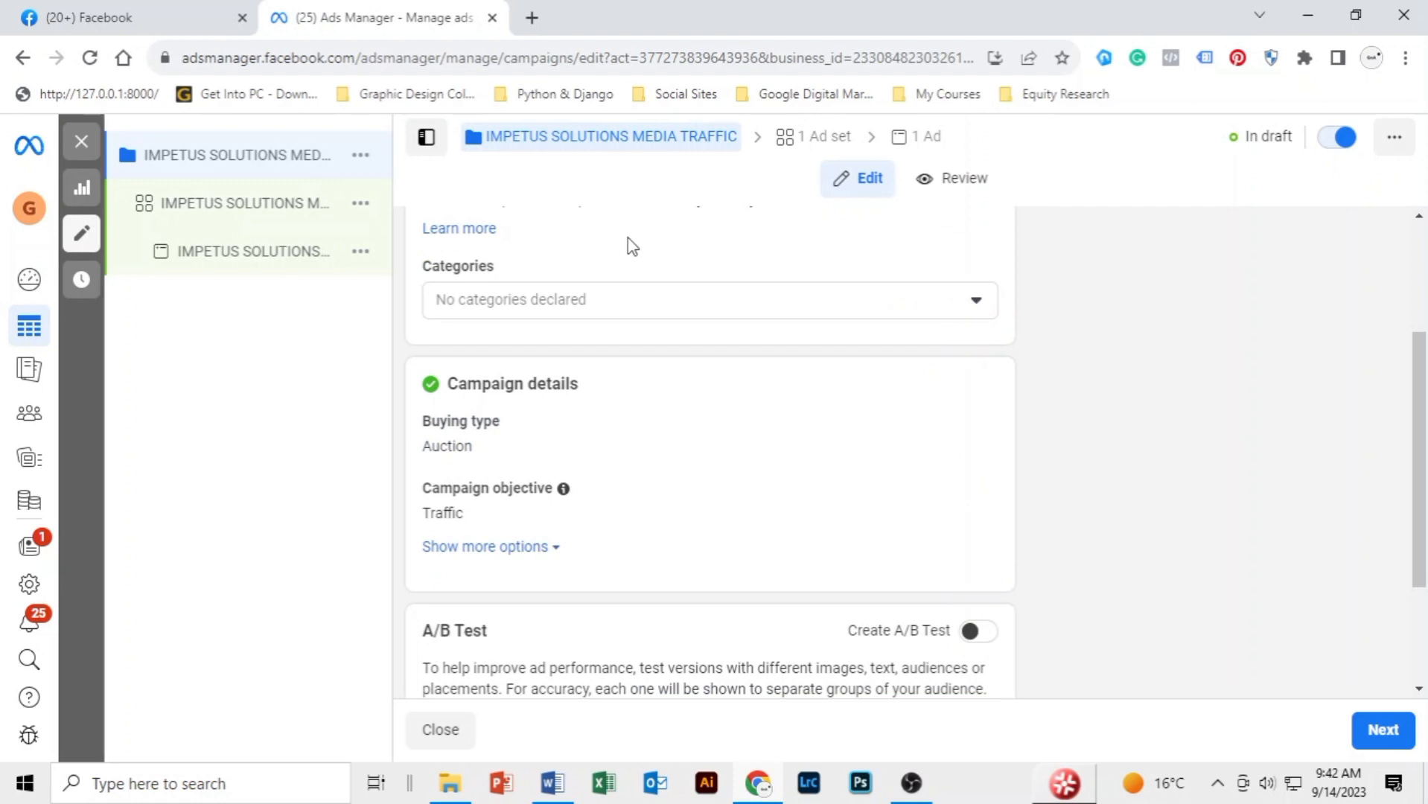
scroll(640, 261, "down", 1)
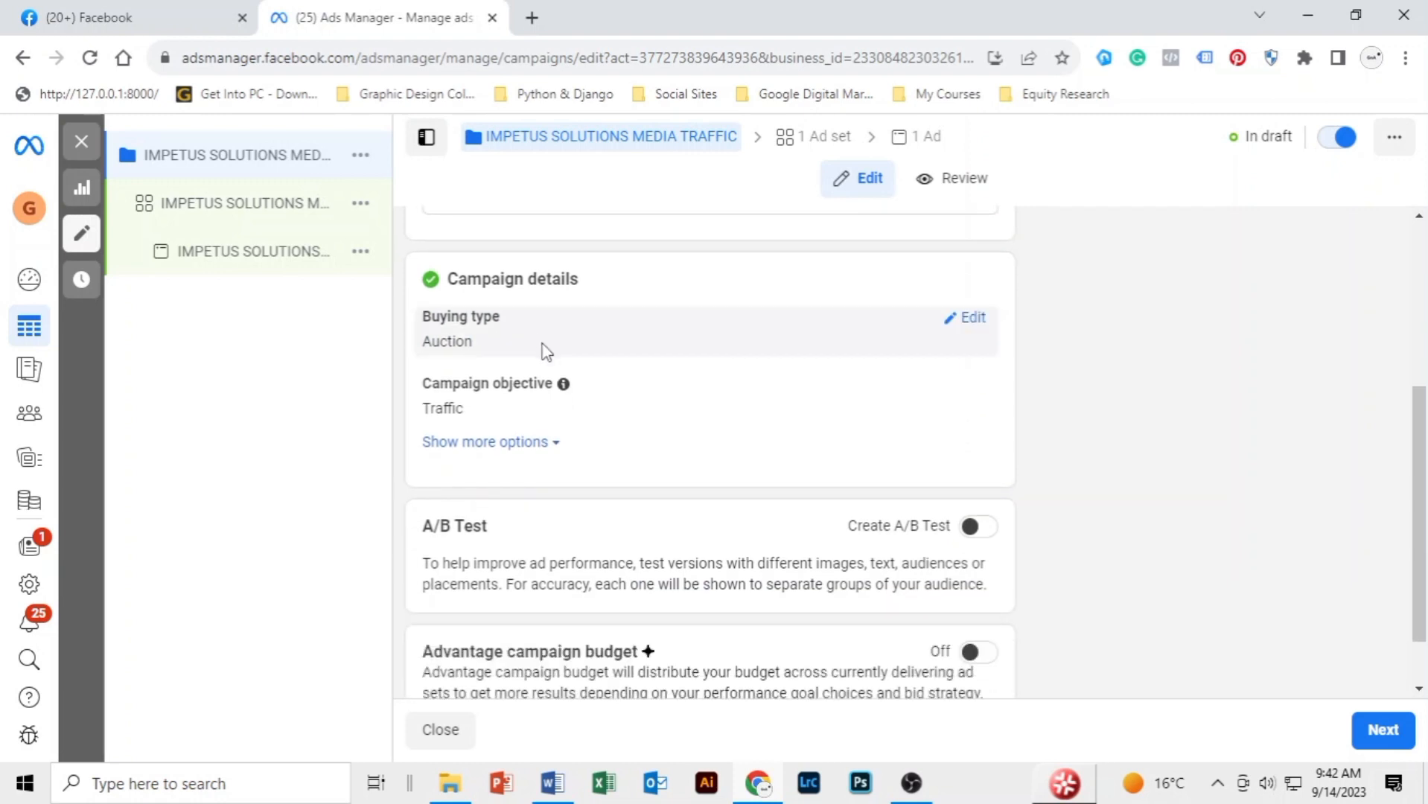
scroll(561, 334, "down", 1)
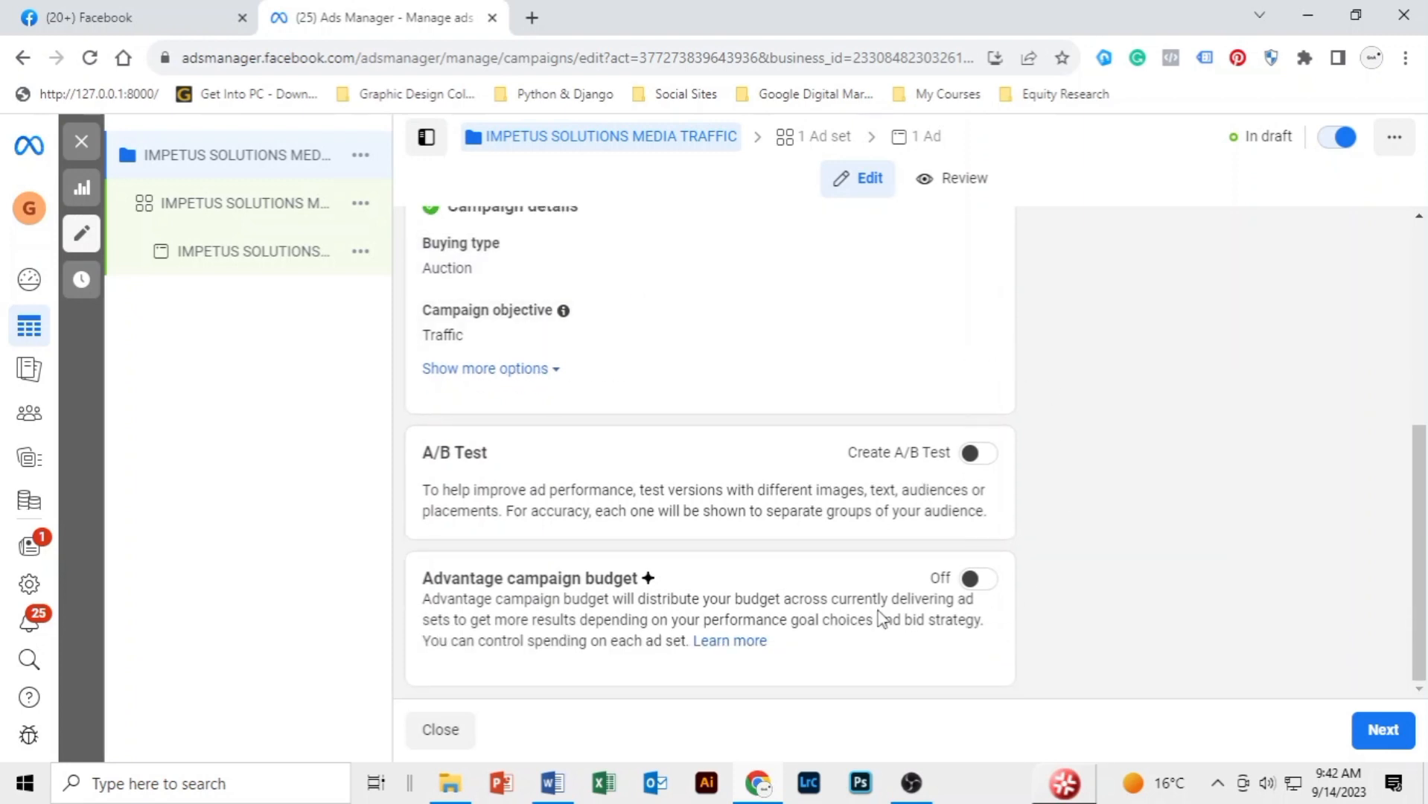
left_click(972, 578)
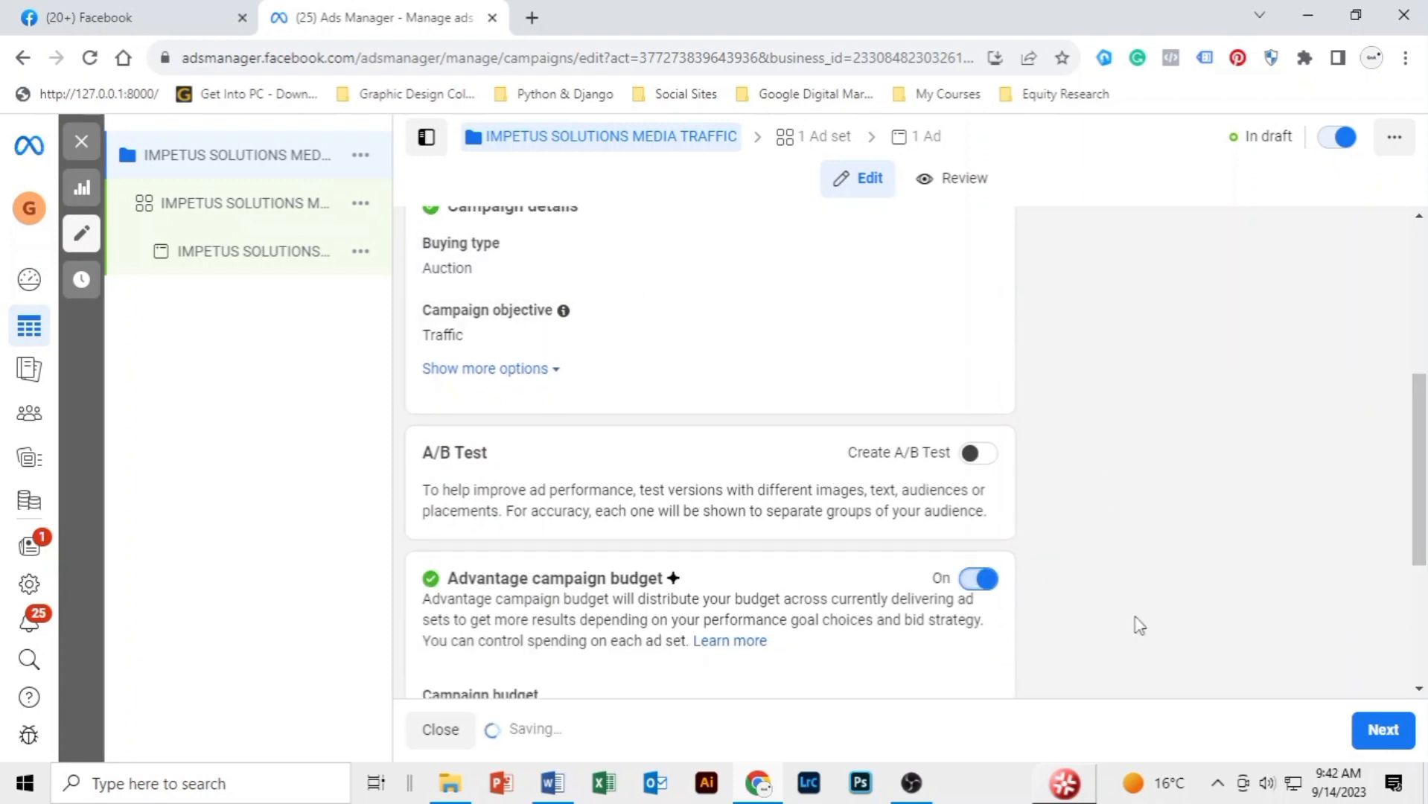
scroll(953, 287, "down", 1)
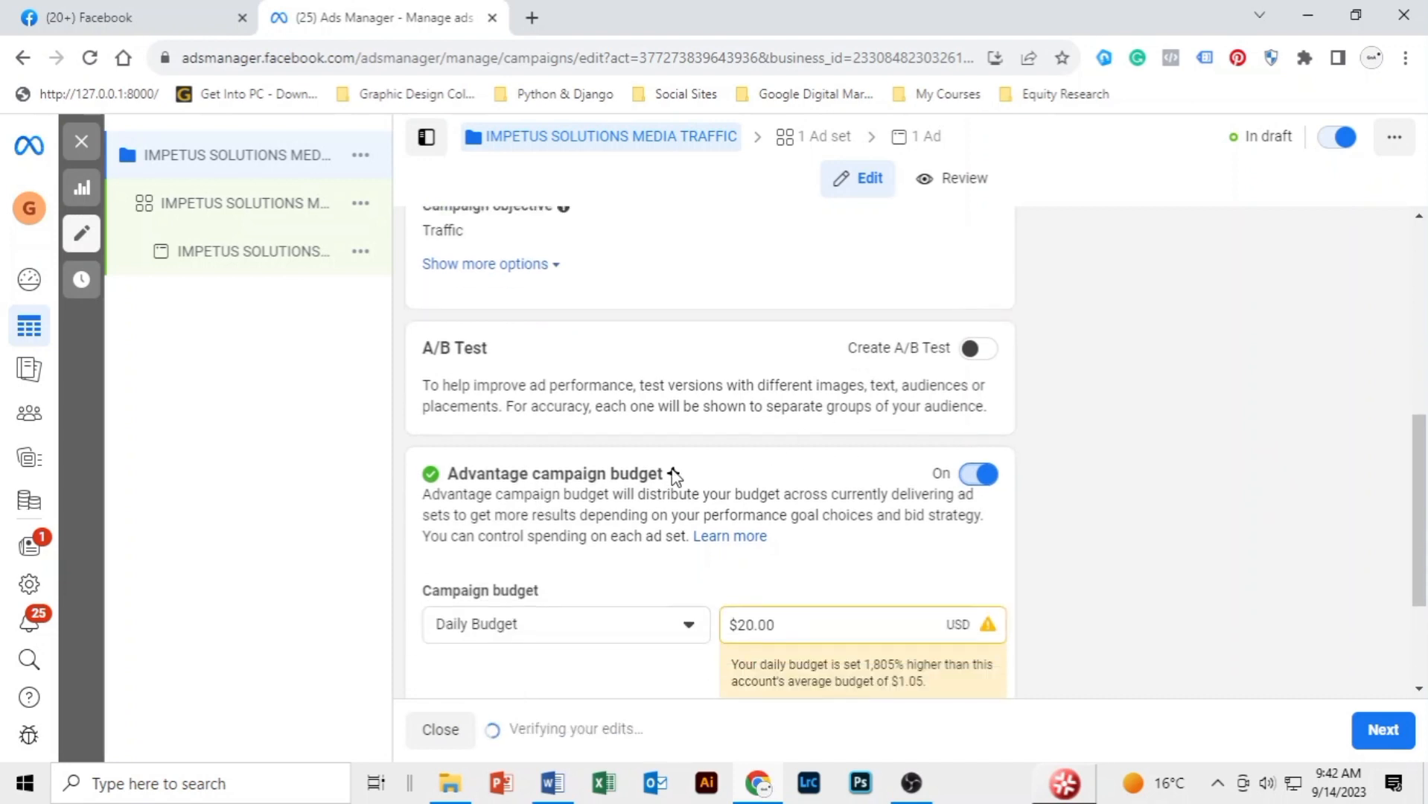
scroll(724, 439, "down", 1)
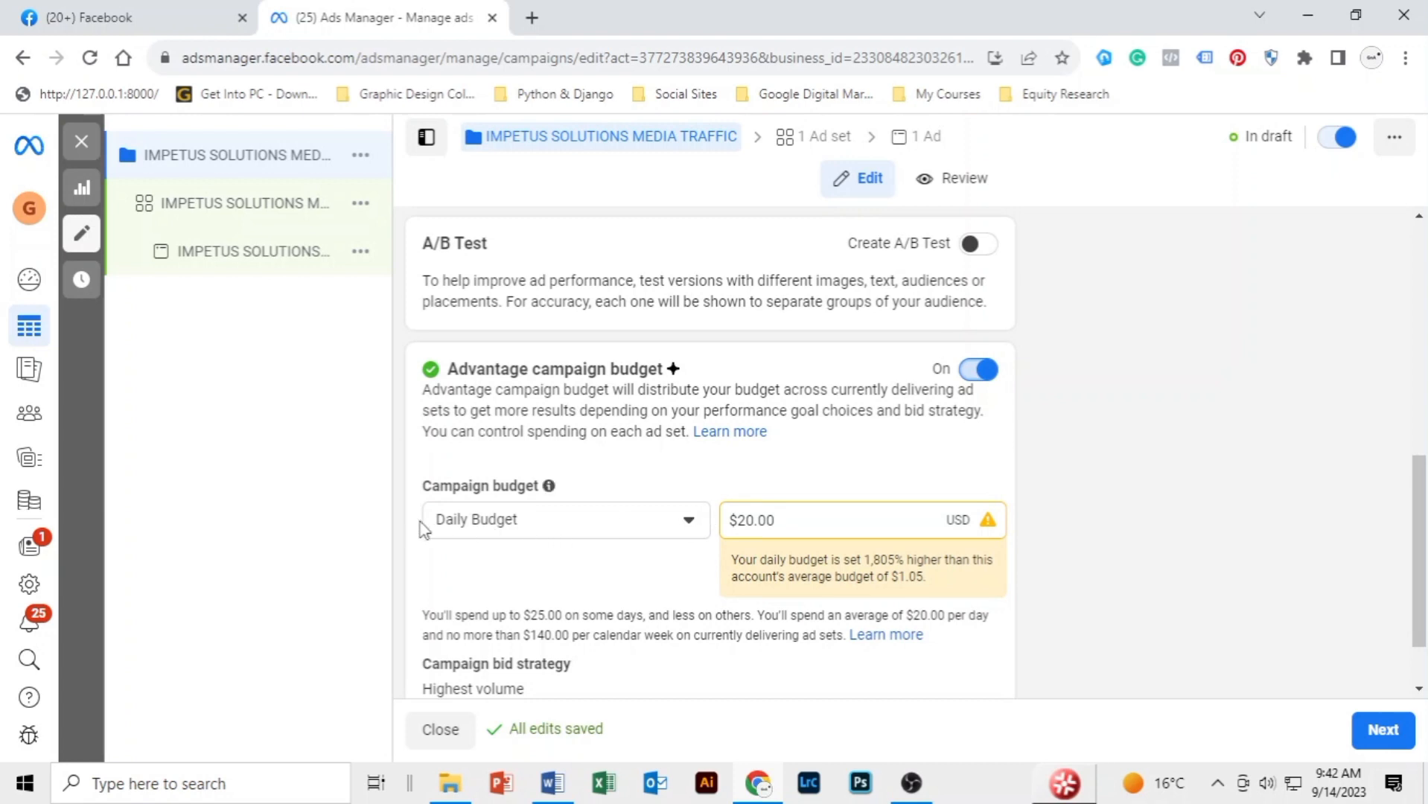
- Set the daily campaign budget to $1.10
left_click(753, 520)
key("BackSpace")
key("BackSpace")
type("1")
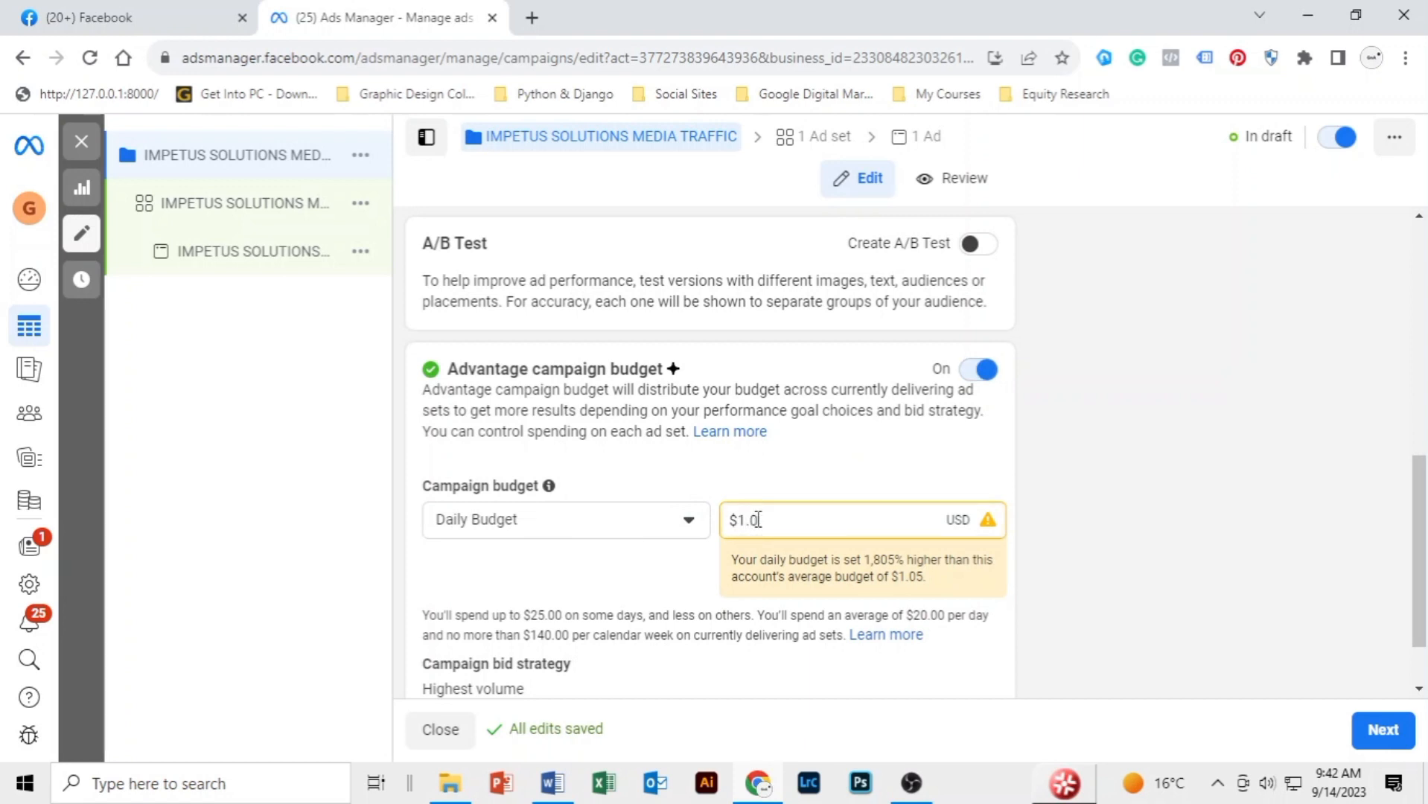
left_click(757, 520)
key("BackSpace")
type("1")
left_click(968, 471)
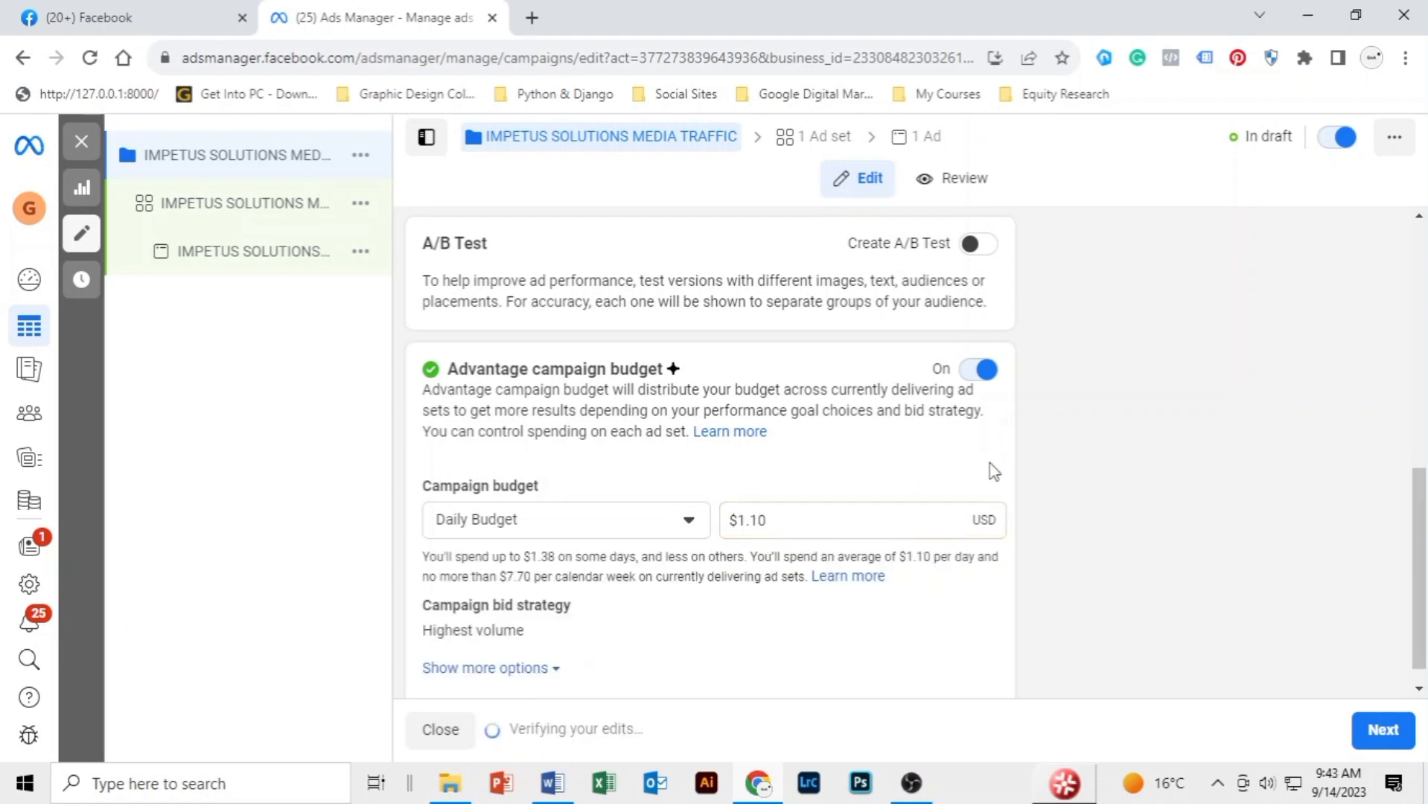
left_click(802, 519)
left_click_drag(765, 521, 727, 521)
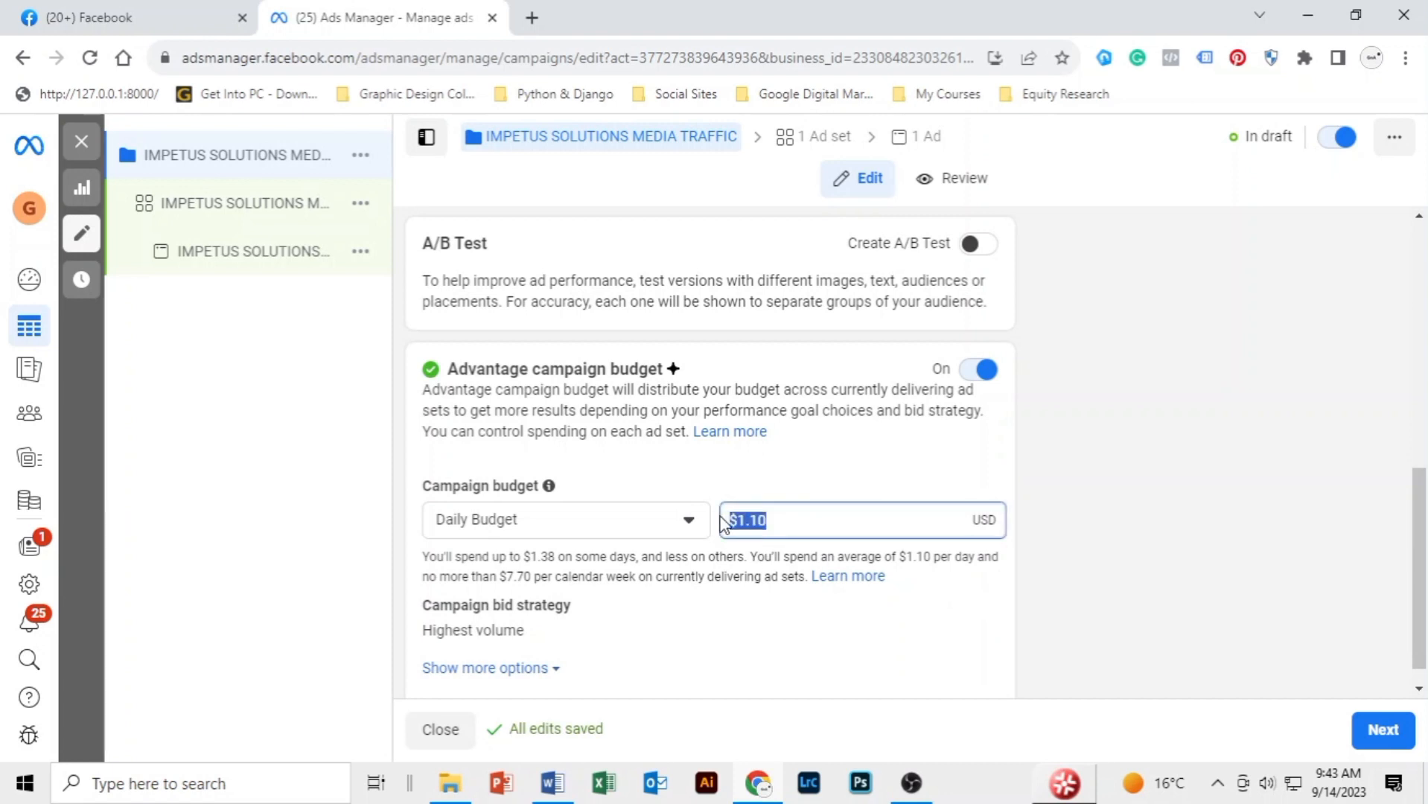
left_click(942, 463)
- Look over the remaining campaign settings and continue to the ad set settings
scroll(942, 463, "down", 1)
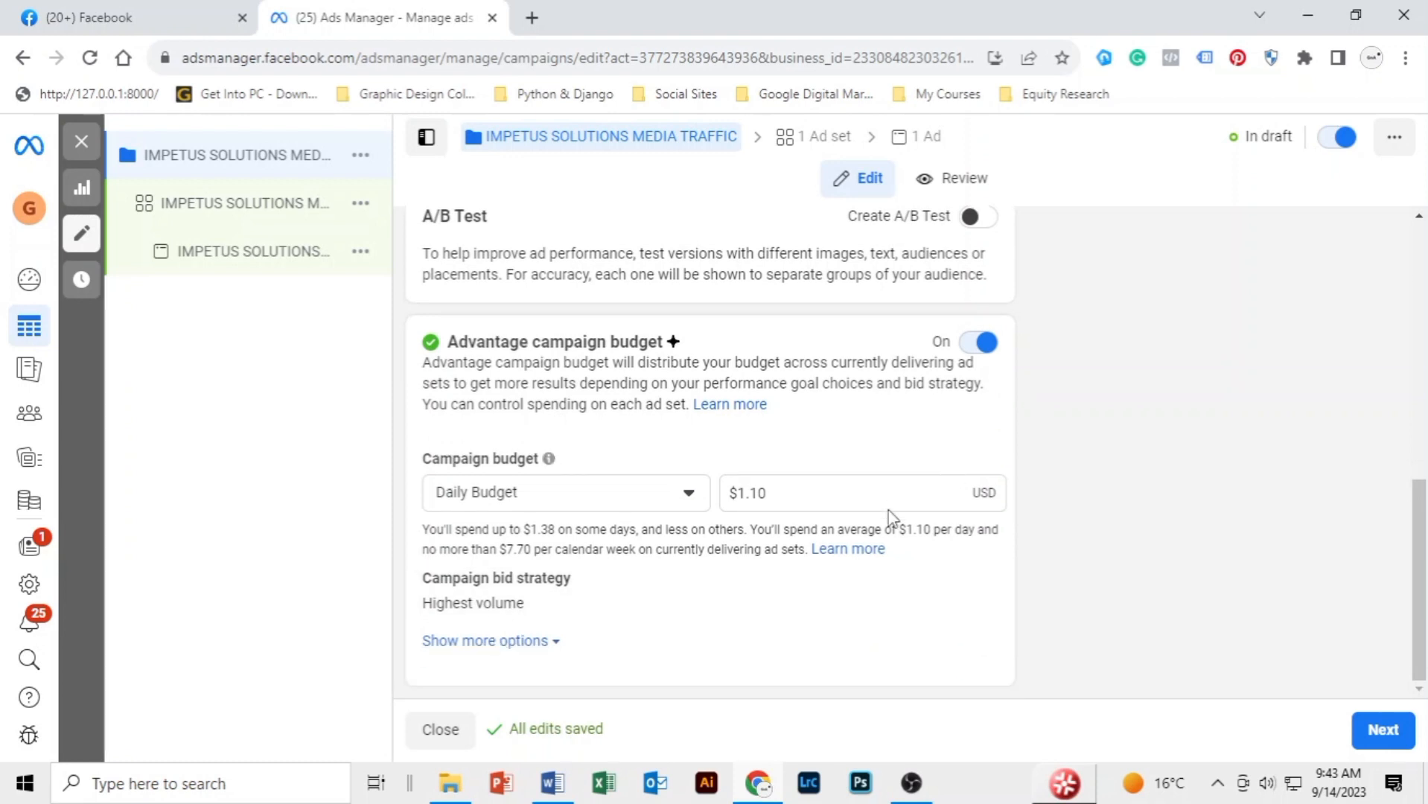
scroll(896, 516, "up", 8)
scroll(1111, 592, "down", 8)
left_click(1370, 730)
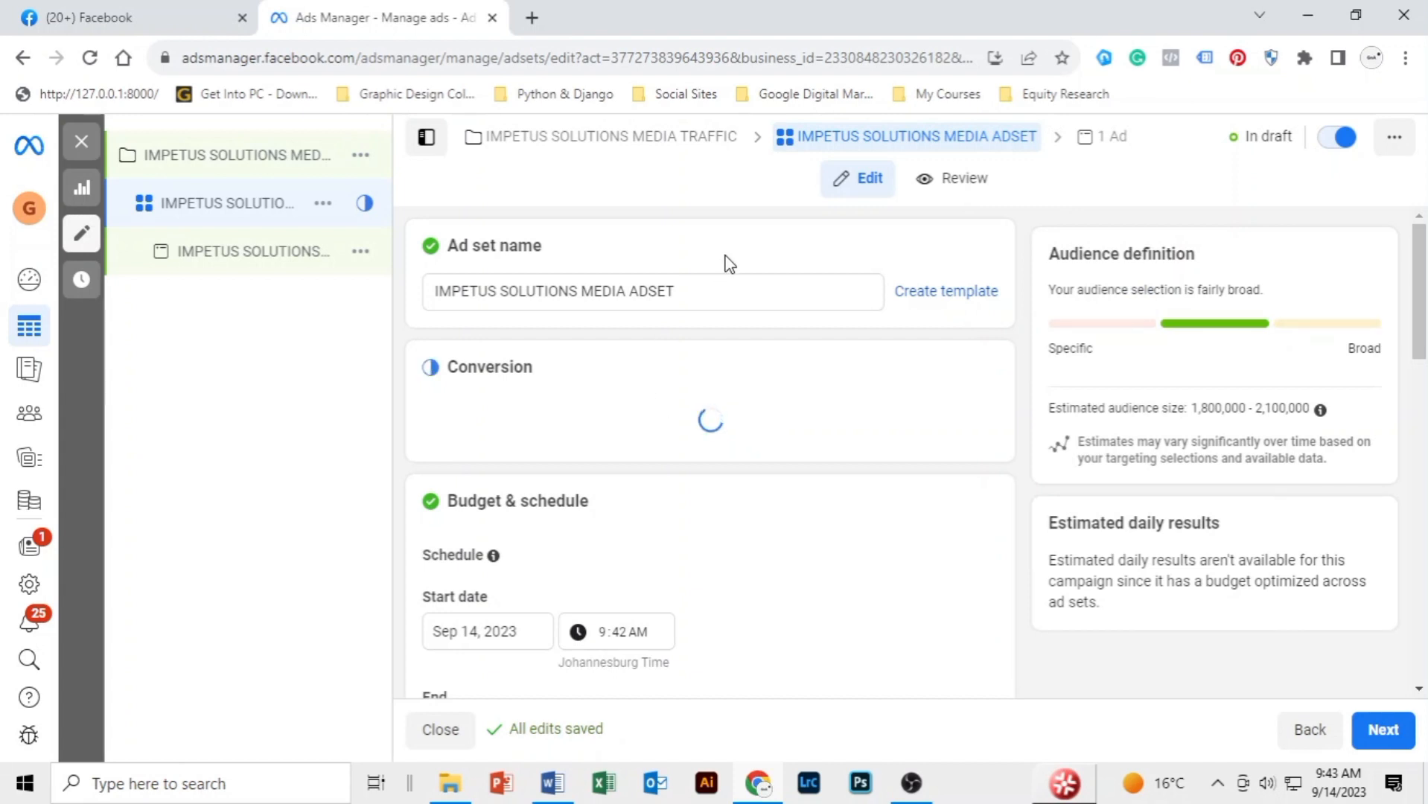
- Choose Messenger as the ad set's conversion location
scroll(863, 344, "up", 5)
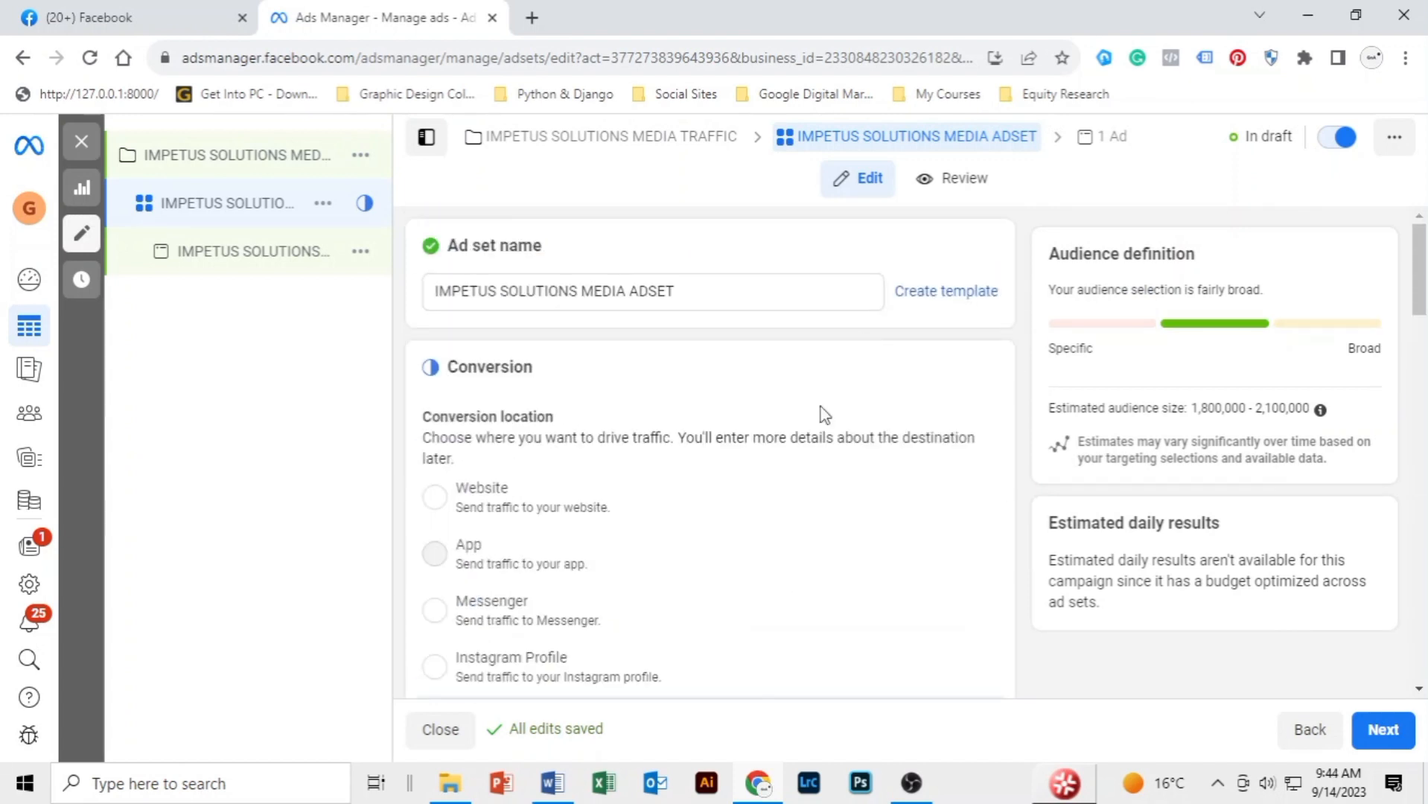
scroll(554, 519, "down", 2)
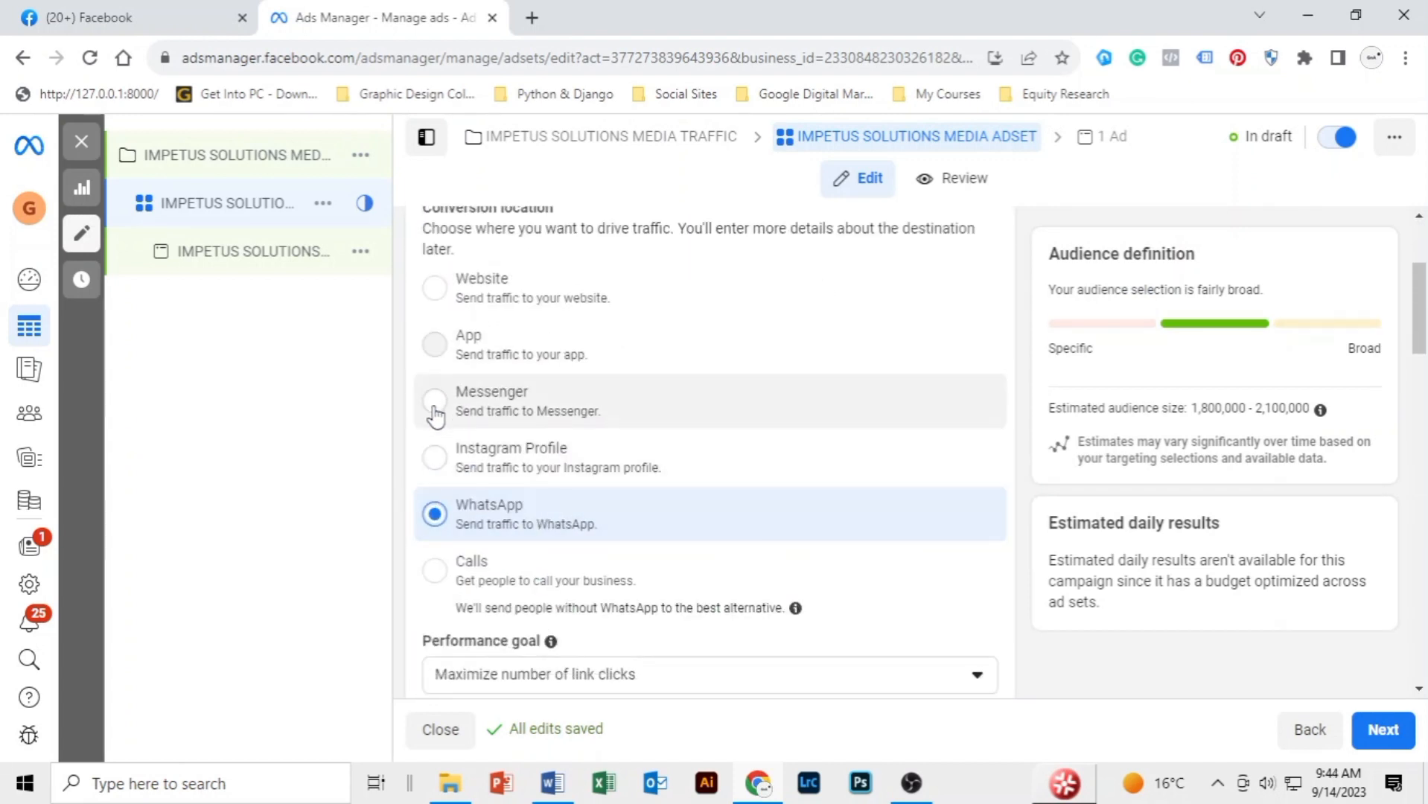
left_click(435, 401)
scroll(797, 353, "down", 2)
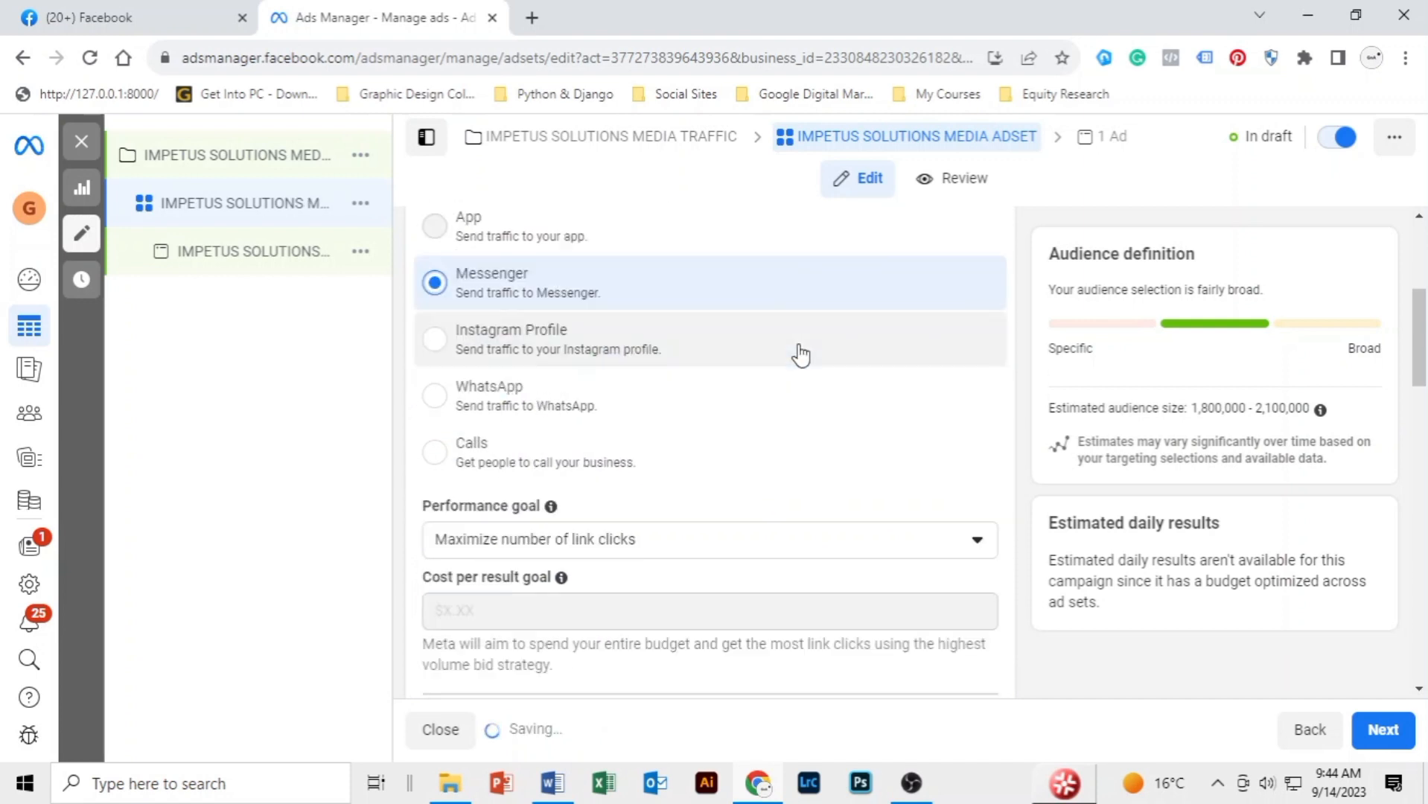
scroll(798, 354, "down", 2)
scroll(889, 363, "up", 6)
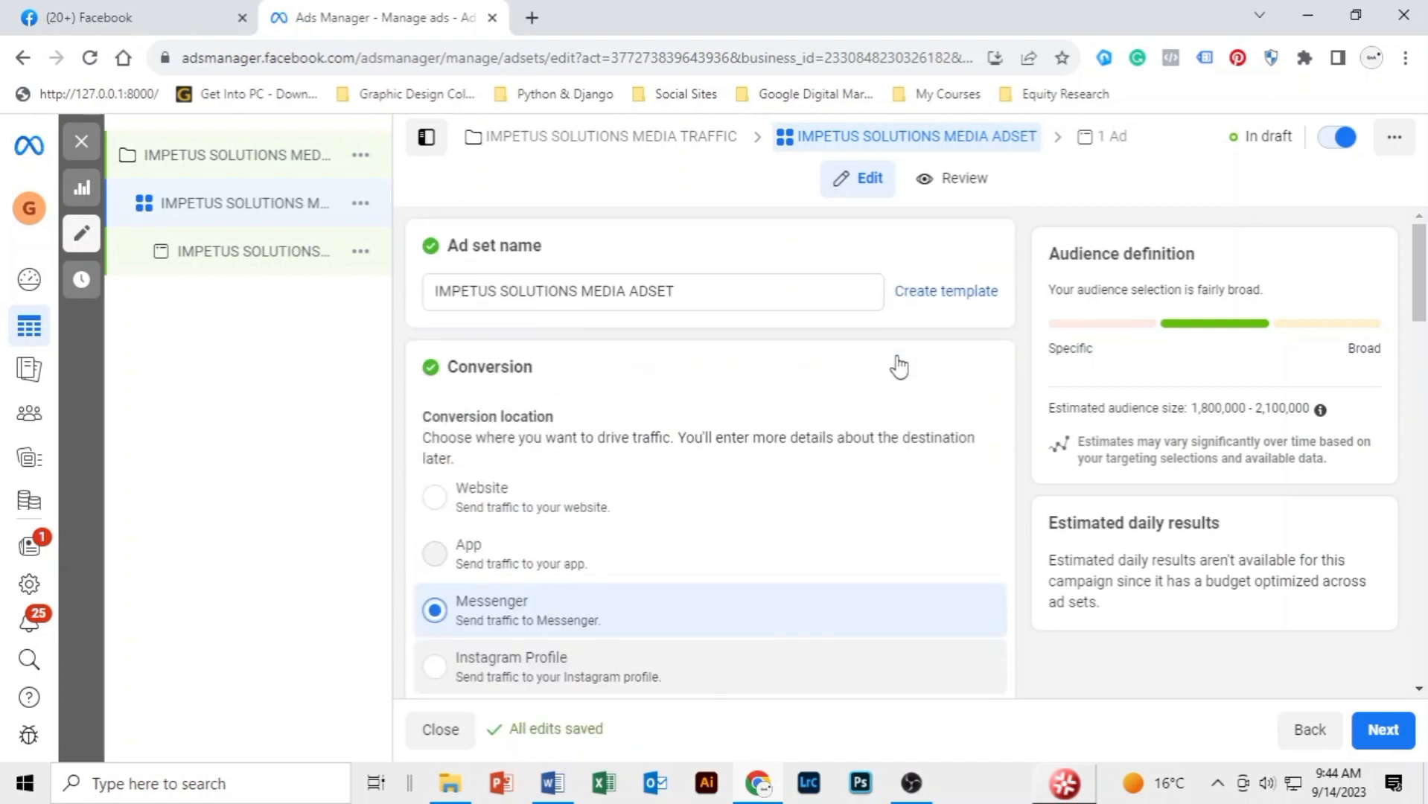
- Examine the available performance goals, including those under Other goals, and close the list without choosing a different one
scroll(898, 366, "down", 5)
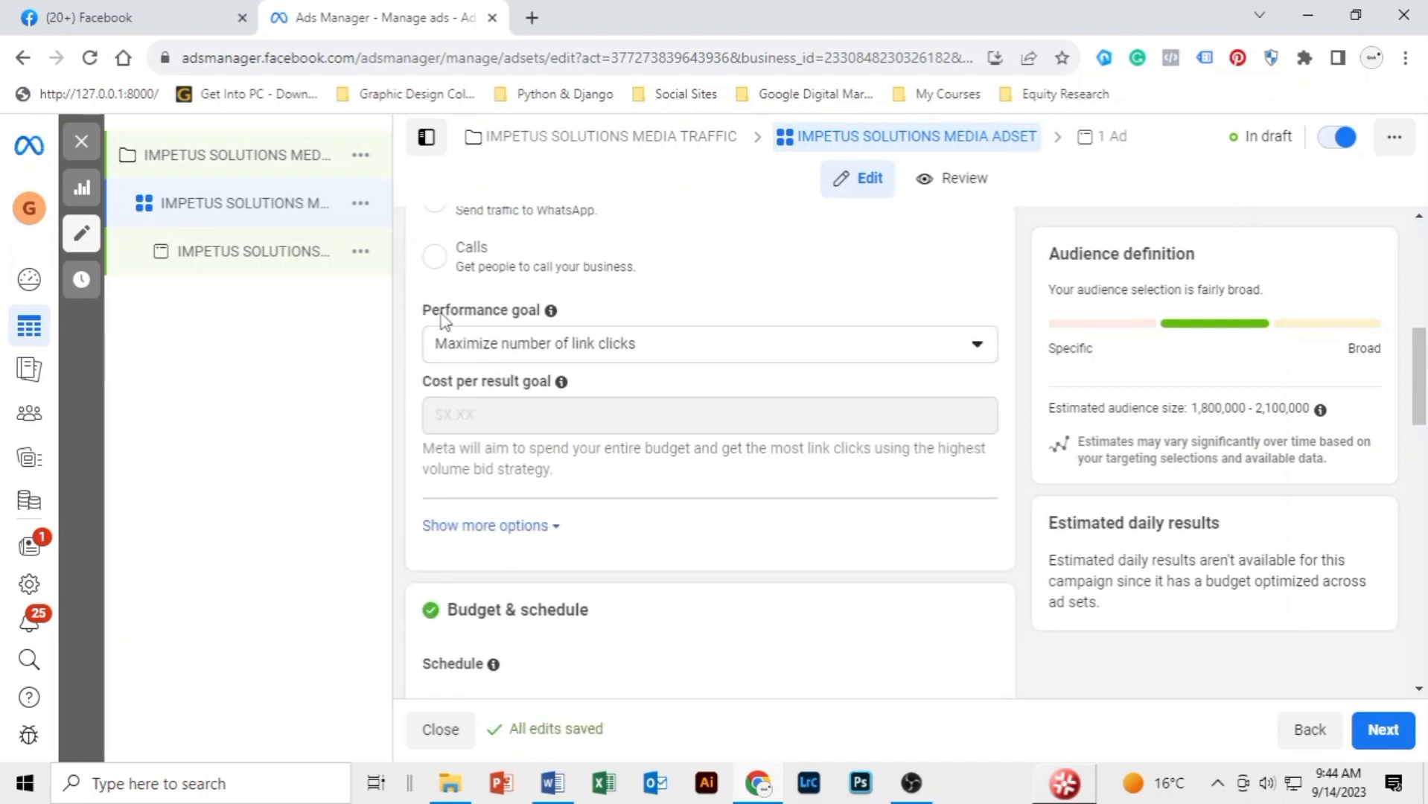
left_click(969, 350)
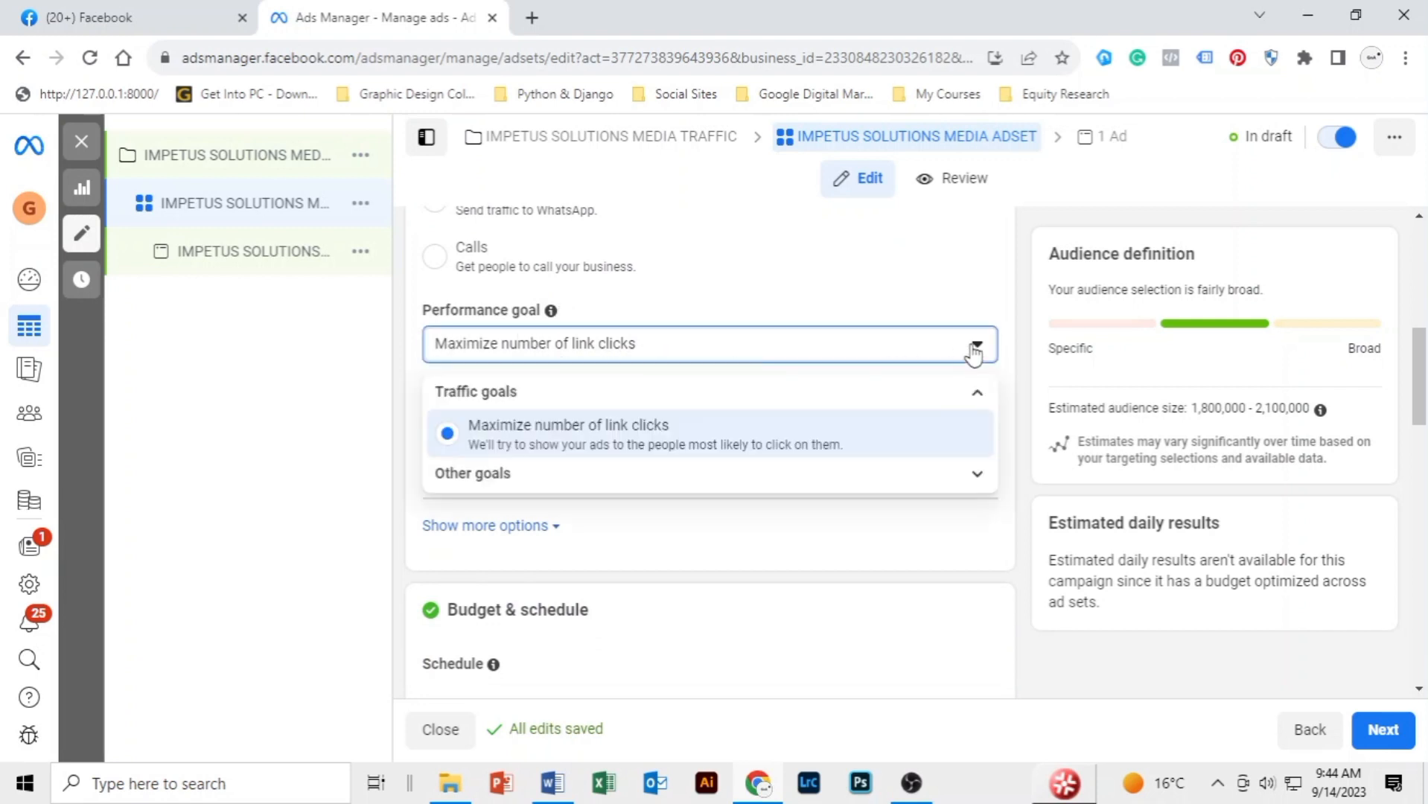
left_click(519, 473)
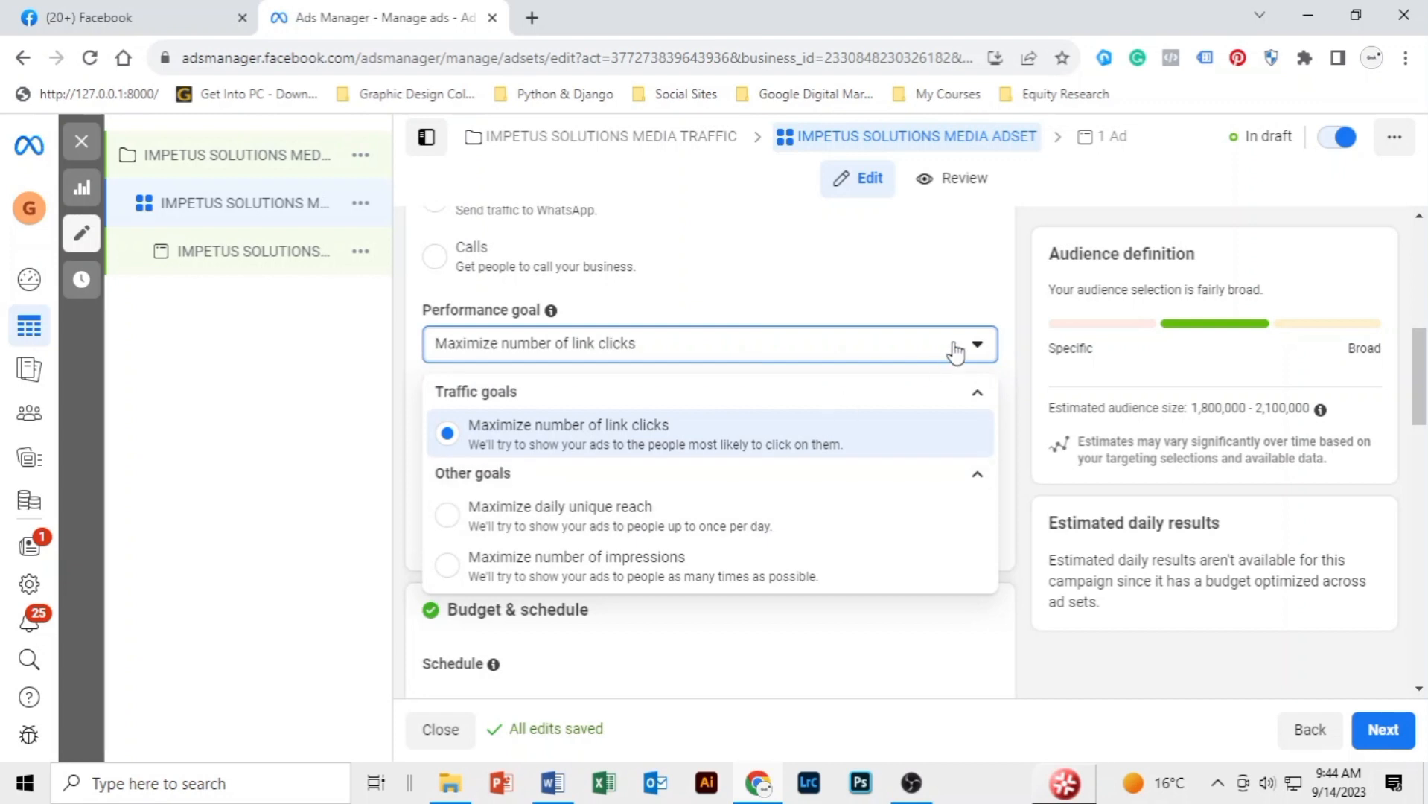
left_click(1013, 298)
- Expand the additional conversion options to show when the account gets charged
scroll(958, 357, "down", 3)
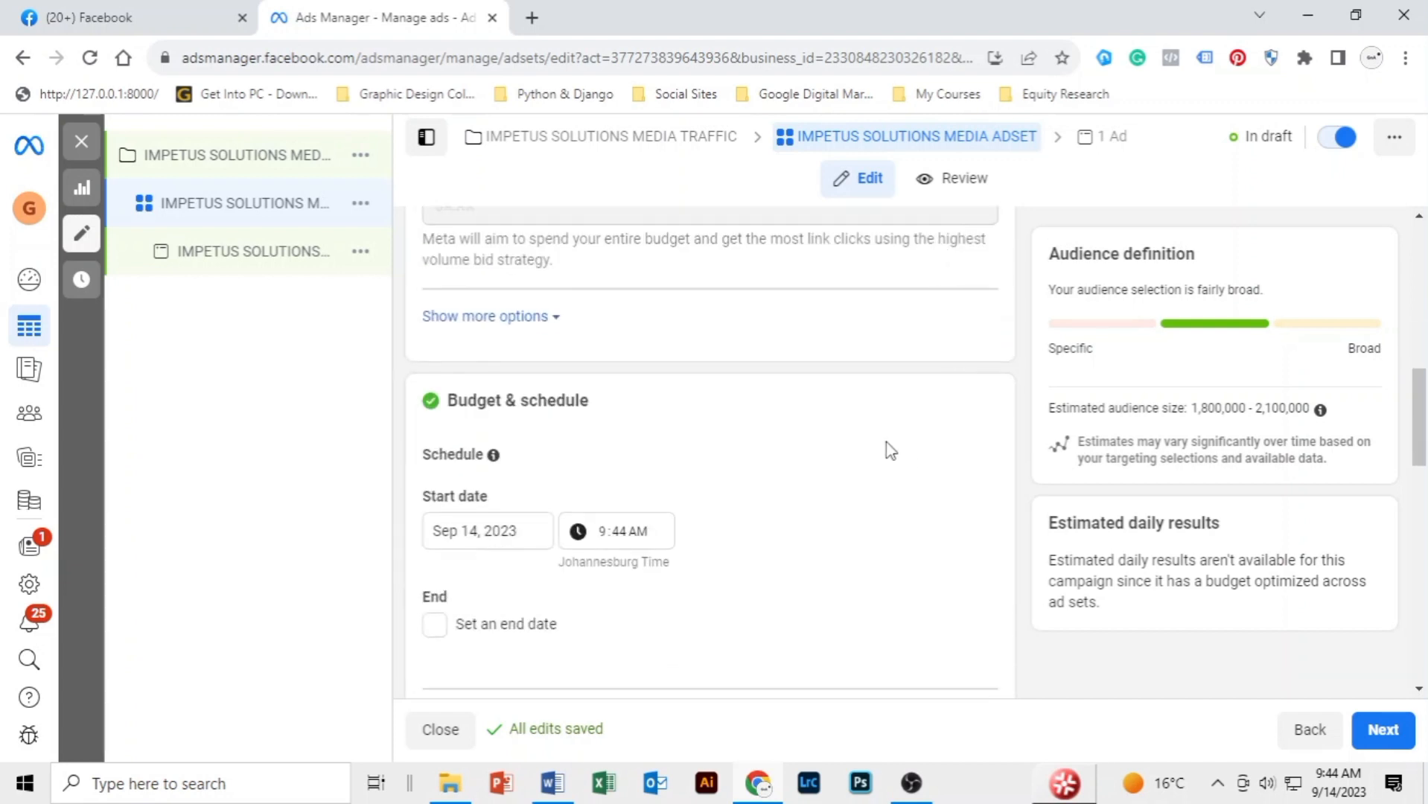
scroll(886, 450, "down", 1)
left_click(488, 212)
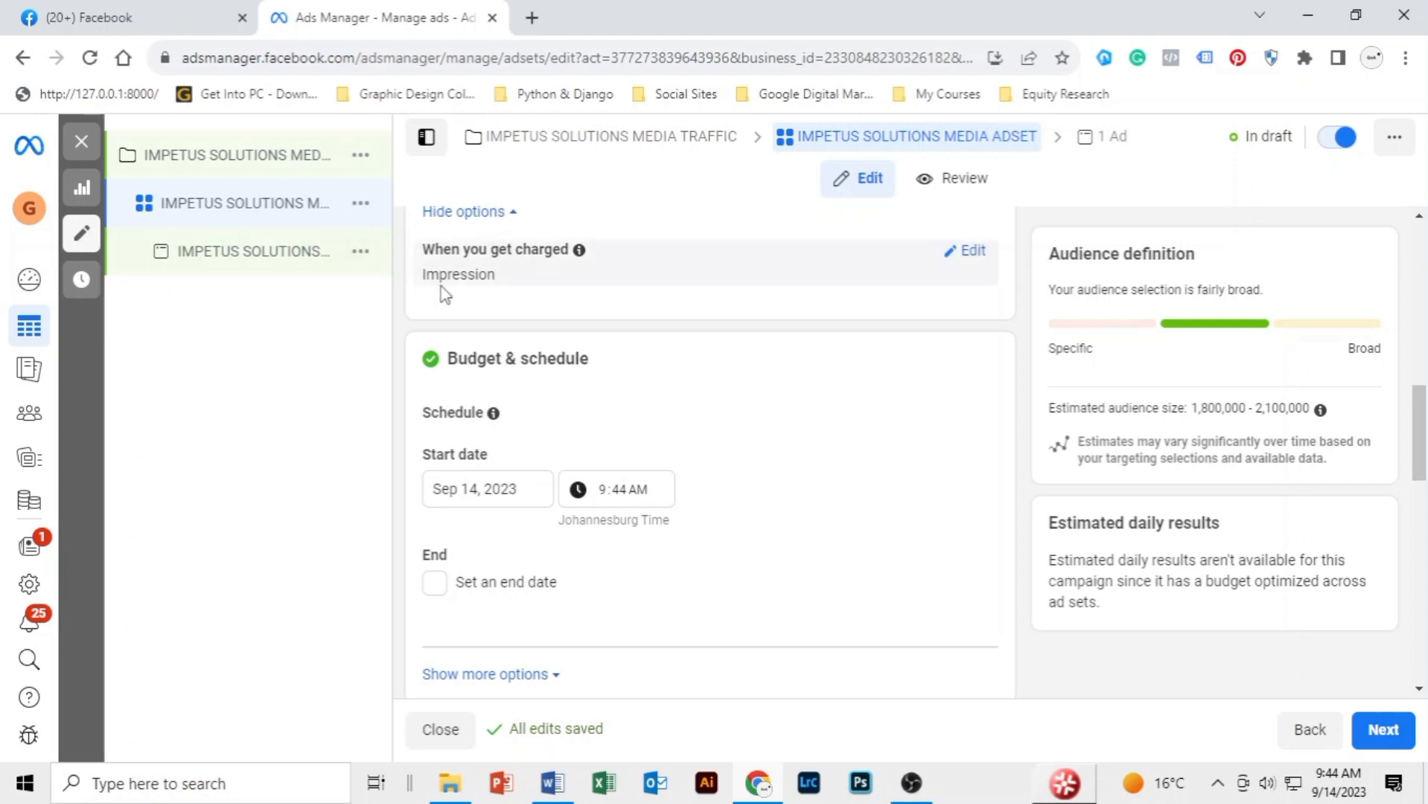
- Examine the ad set's budget and schedule section and its audience settings
scroll(952, 299, "down", 3)
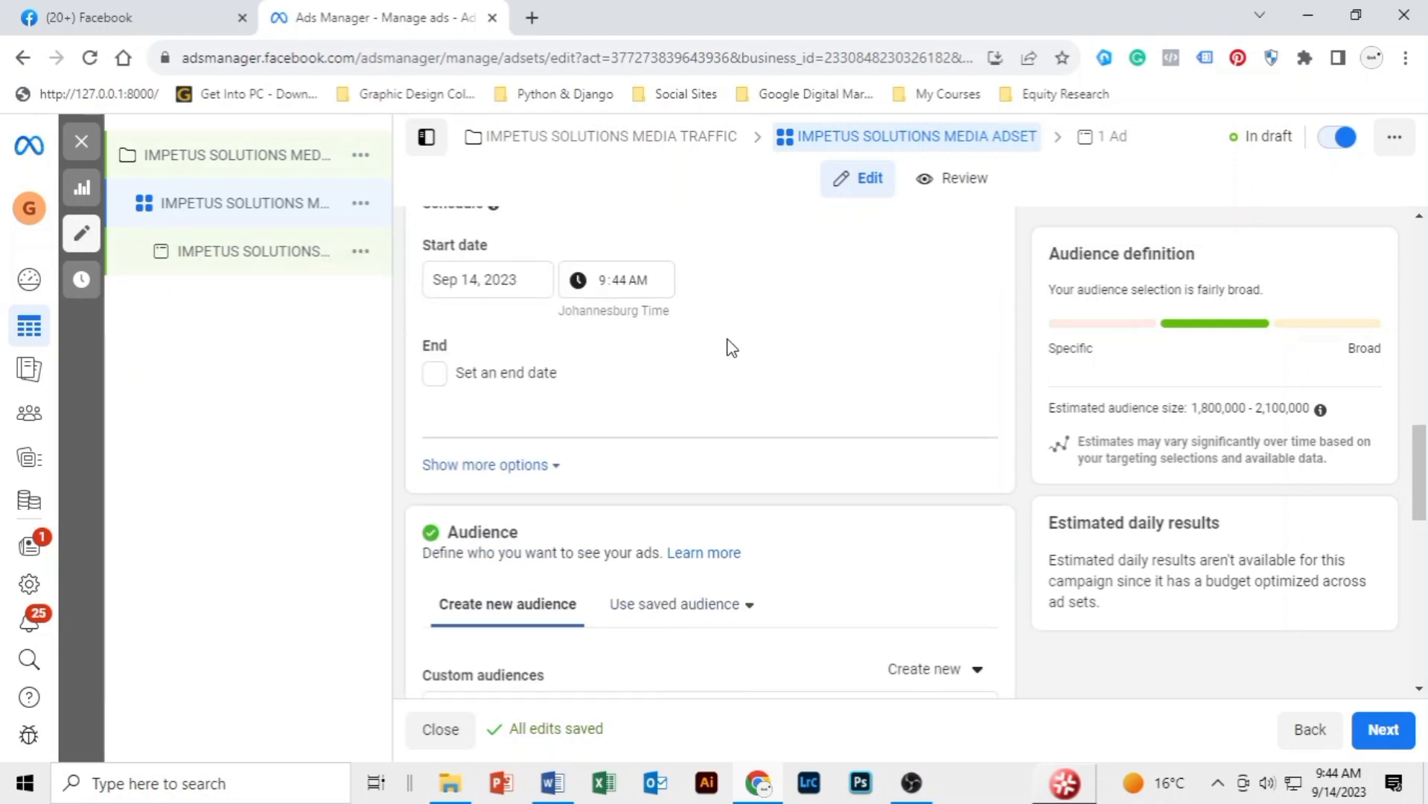
scroll(787, 325, "down", 5)
scroll(803, 325, "up", 5)
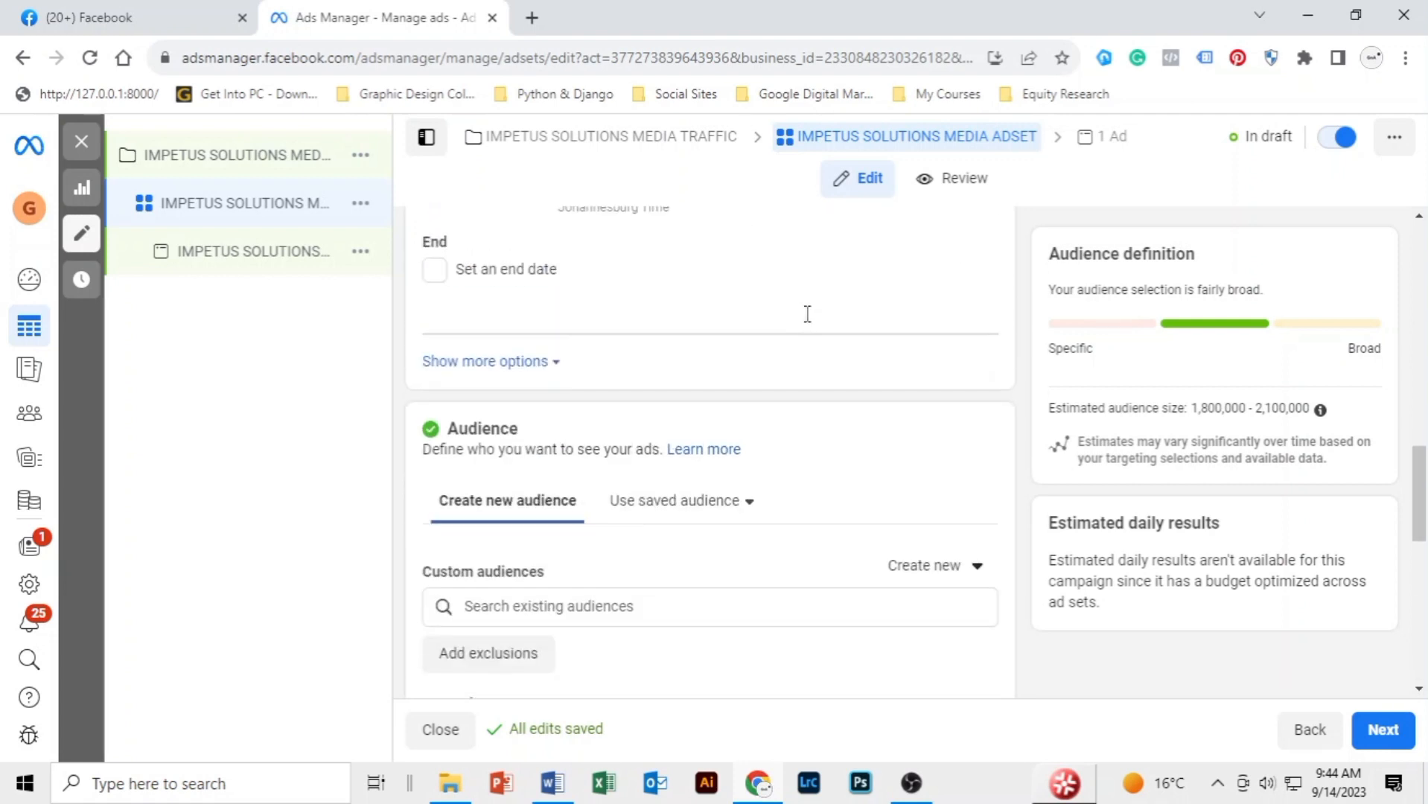
scroll(778, 327, "up", 1)
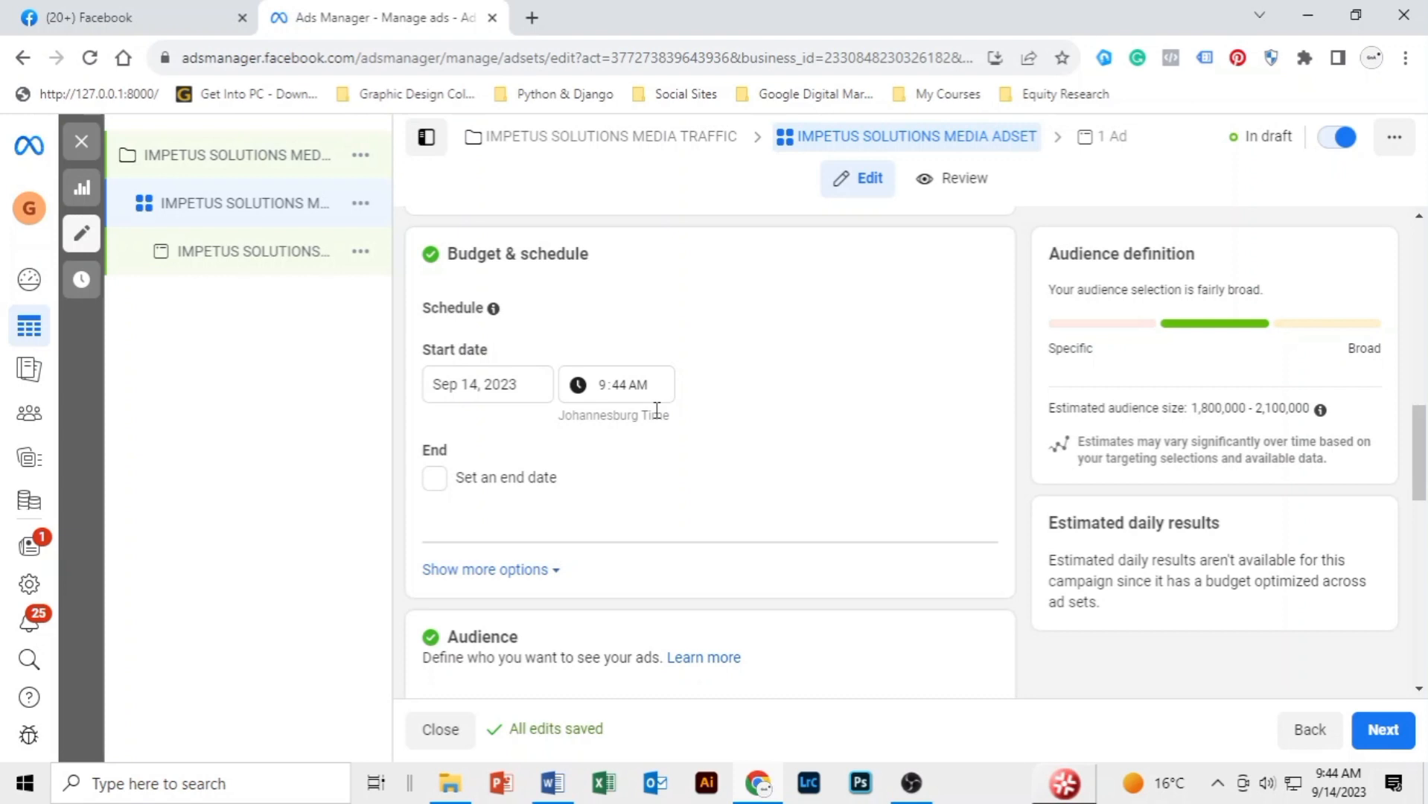
scroll(808, 359, "down", 4)
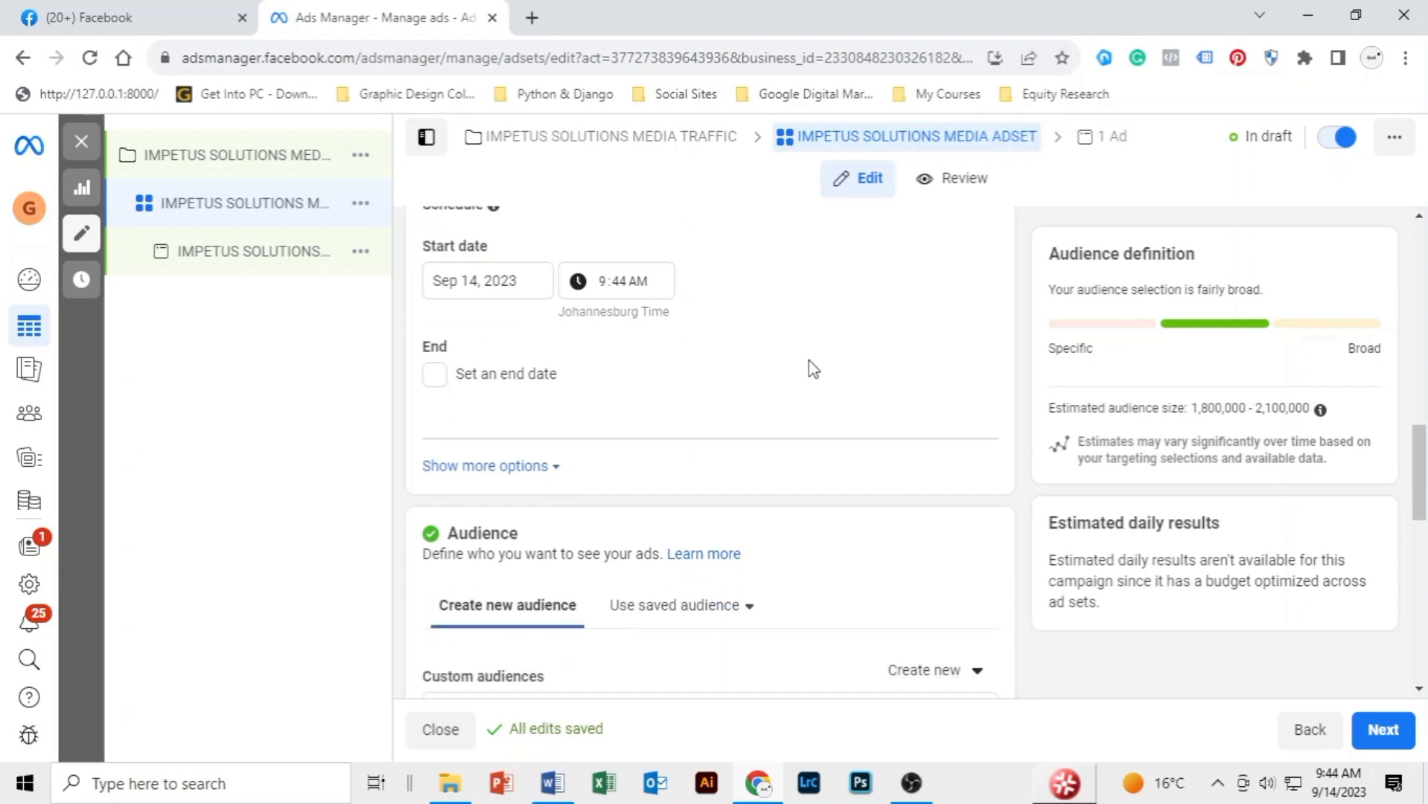
scroll(816, 382, "down", 2)
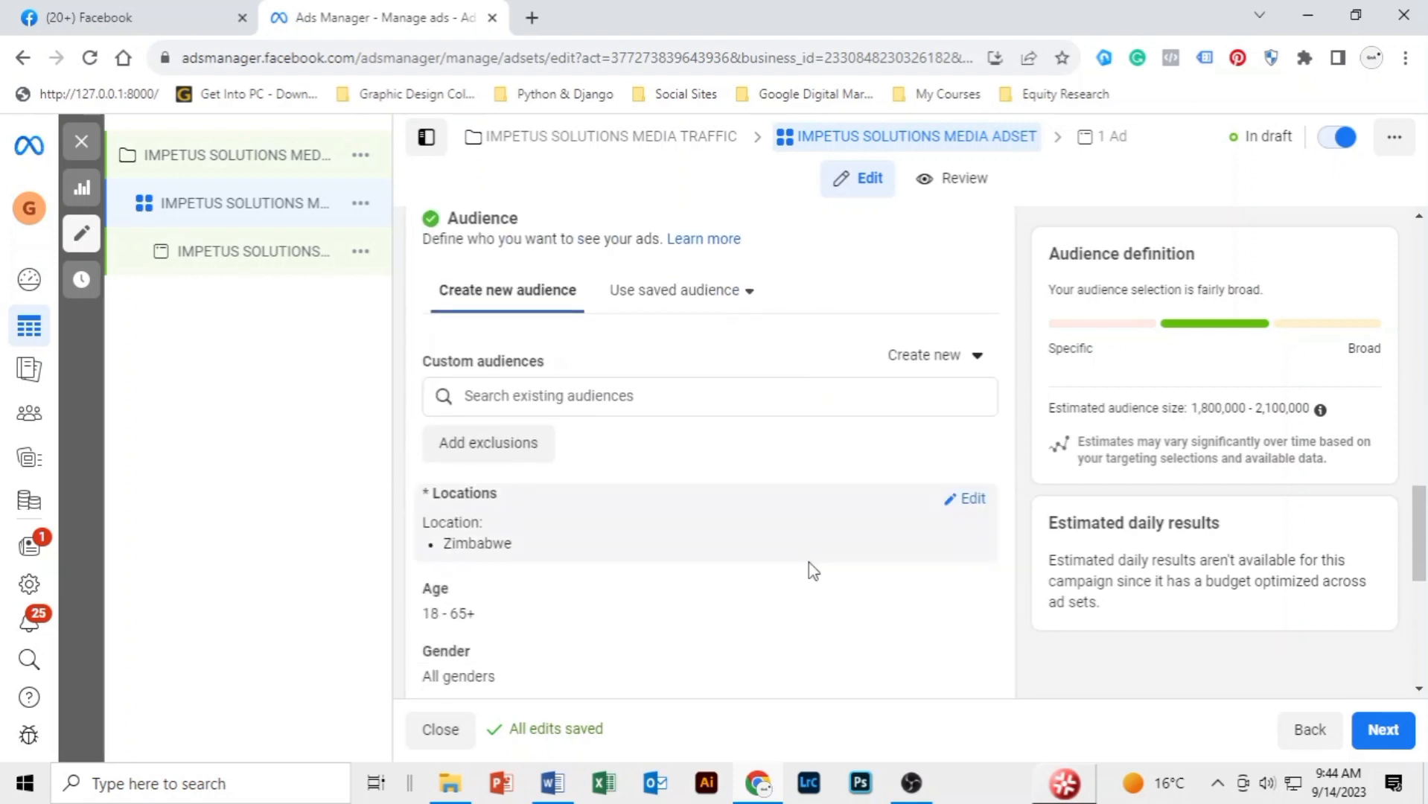
scroll(736, 396, "up", 1)
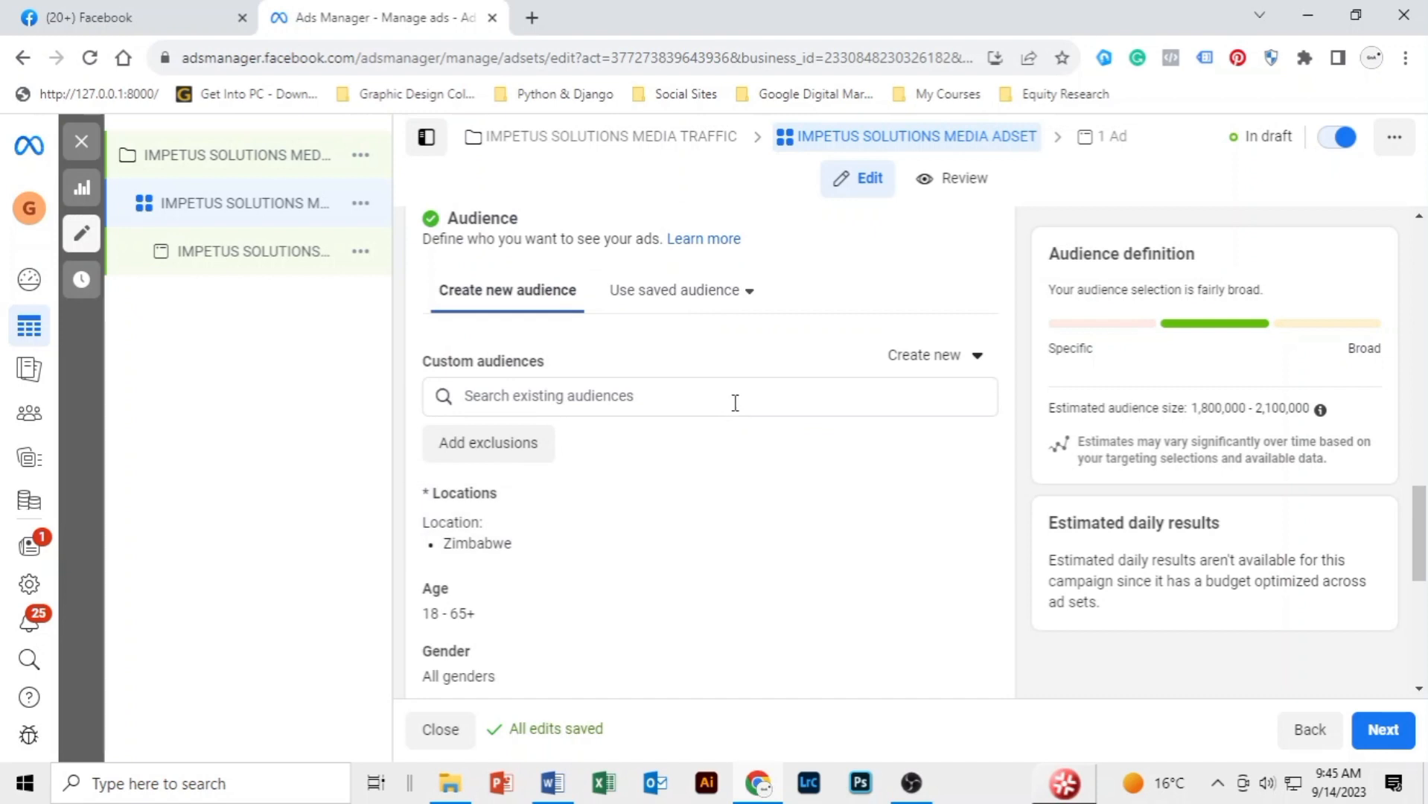
- Switch to the Word document with the bookkeeping ad plan and read its audience targeting details
key("alt+Tab")
key("alt+Tab")
key("alt+Tab")
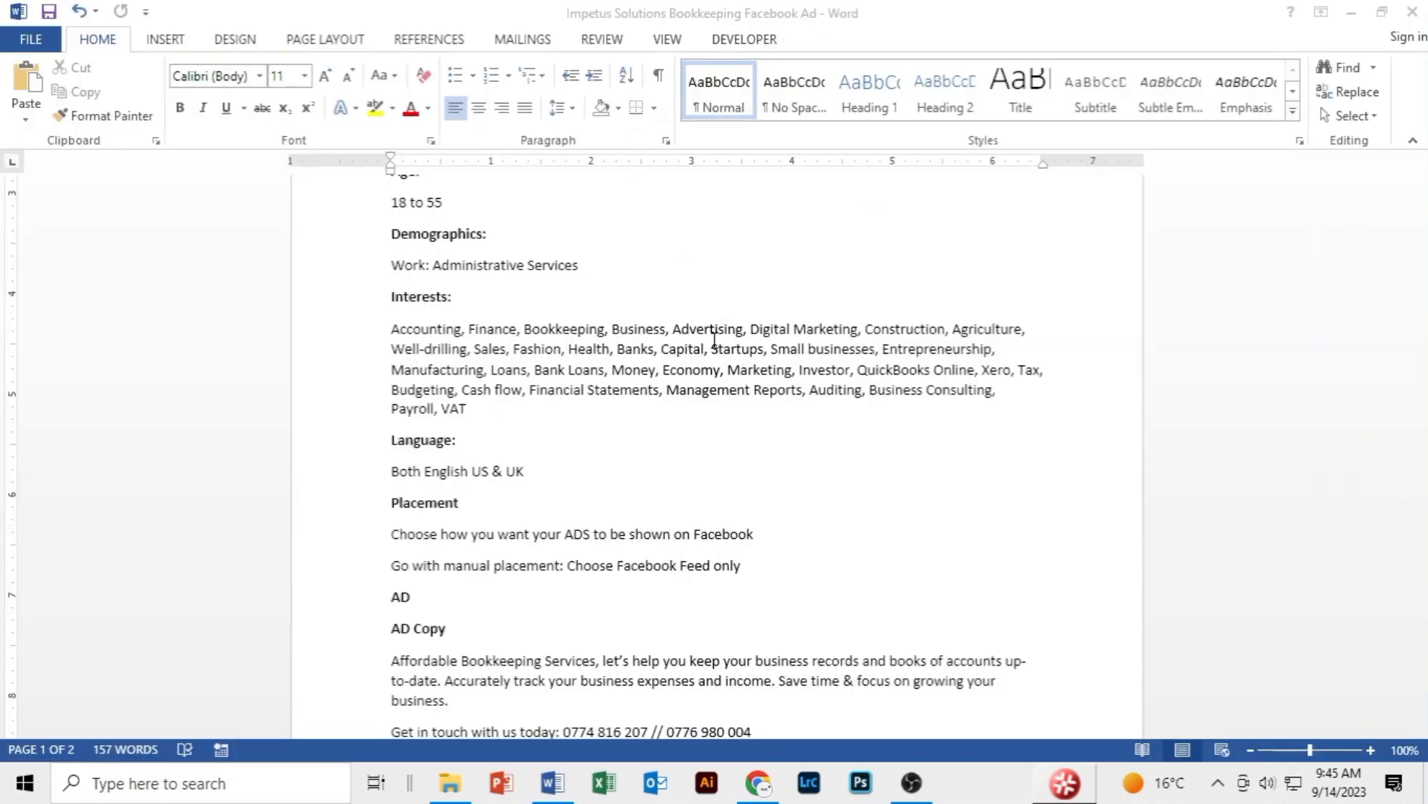
left_click(802, 388)
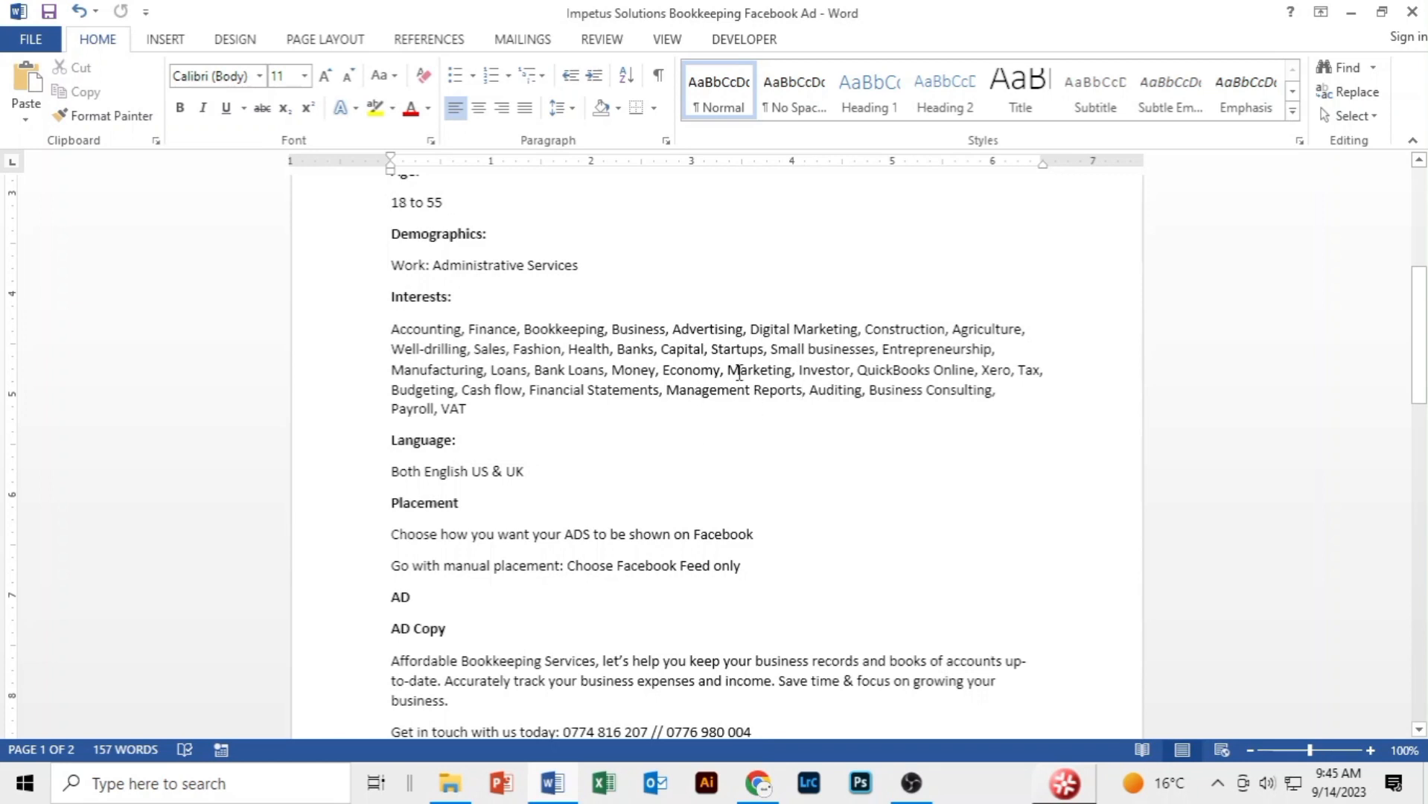
scroll(747, 349, "down", 3)
scroll(600, 341, "up", 7)
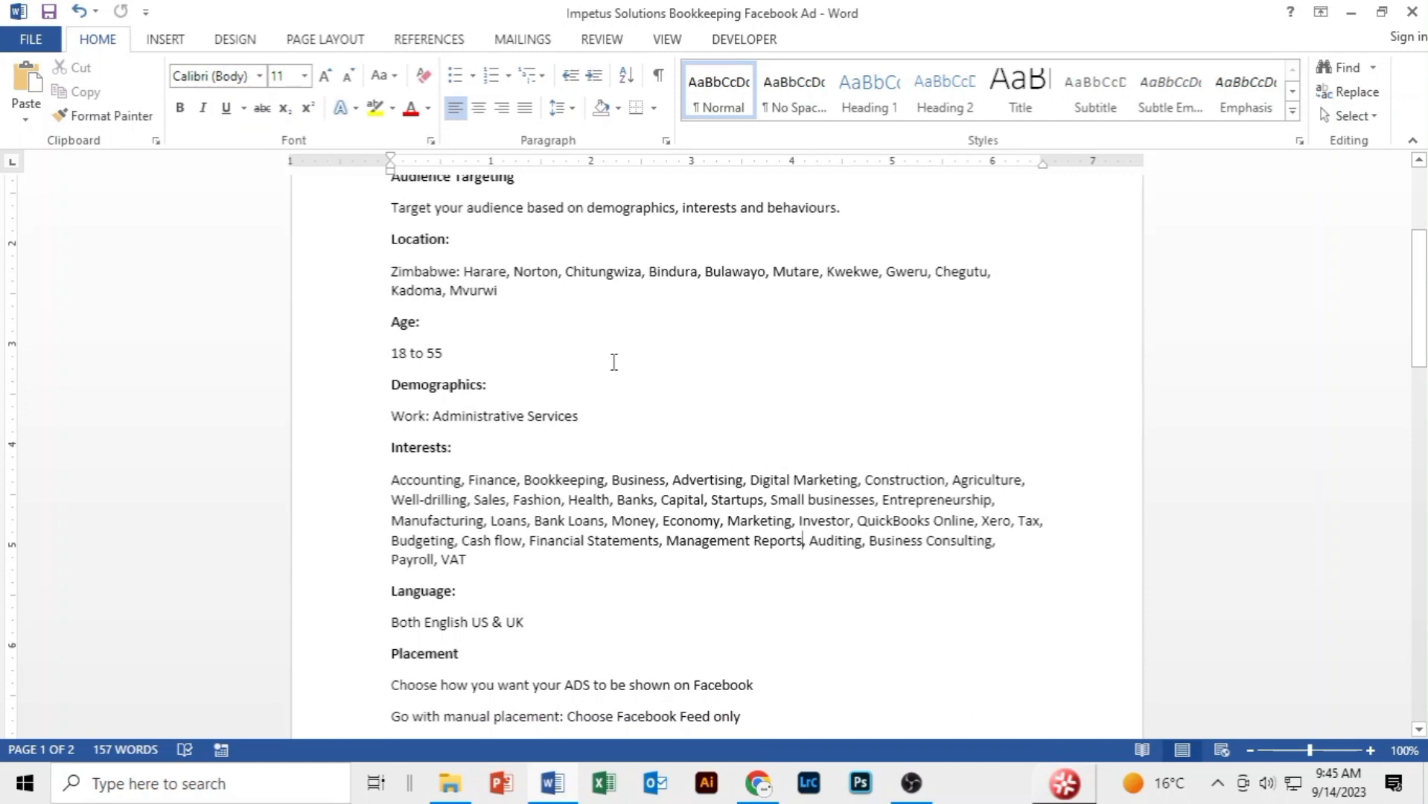
- Return to Ads Manager and narrow the audience location from all of Zimbabwe to the city of Harare, Harare Province
key("alt+Tab")
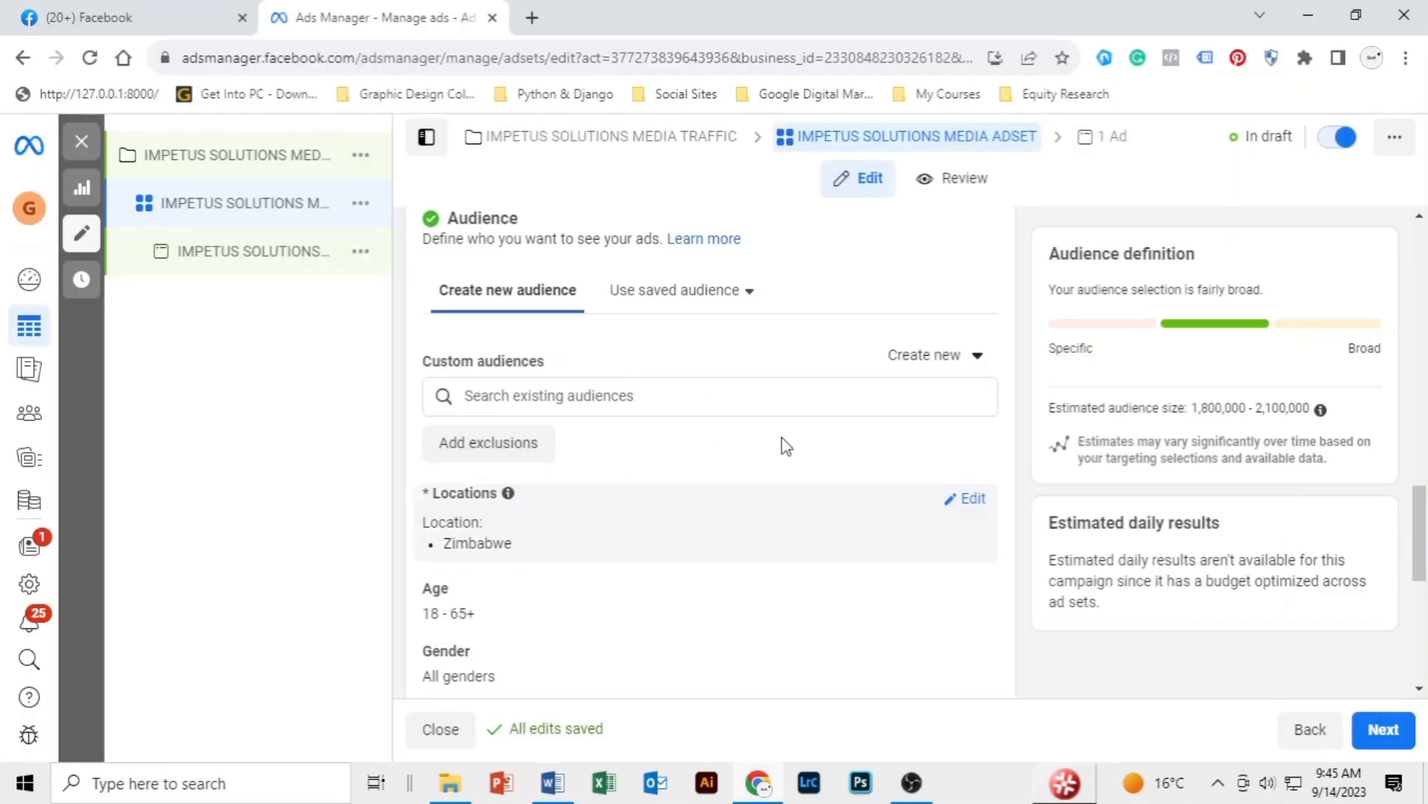
scroll(785, 446, "down", 1)
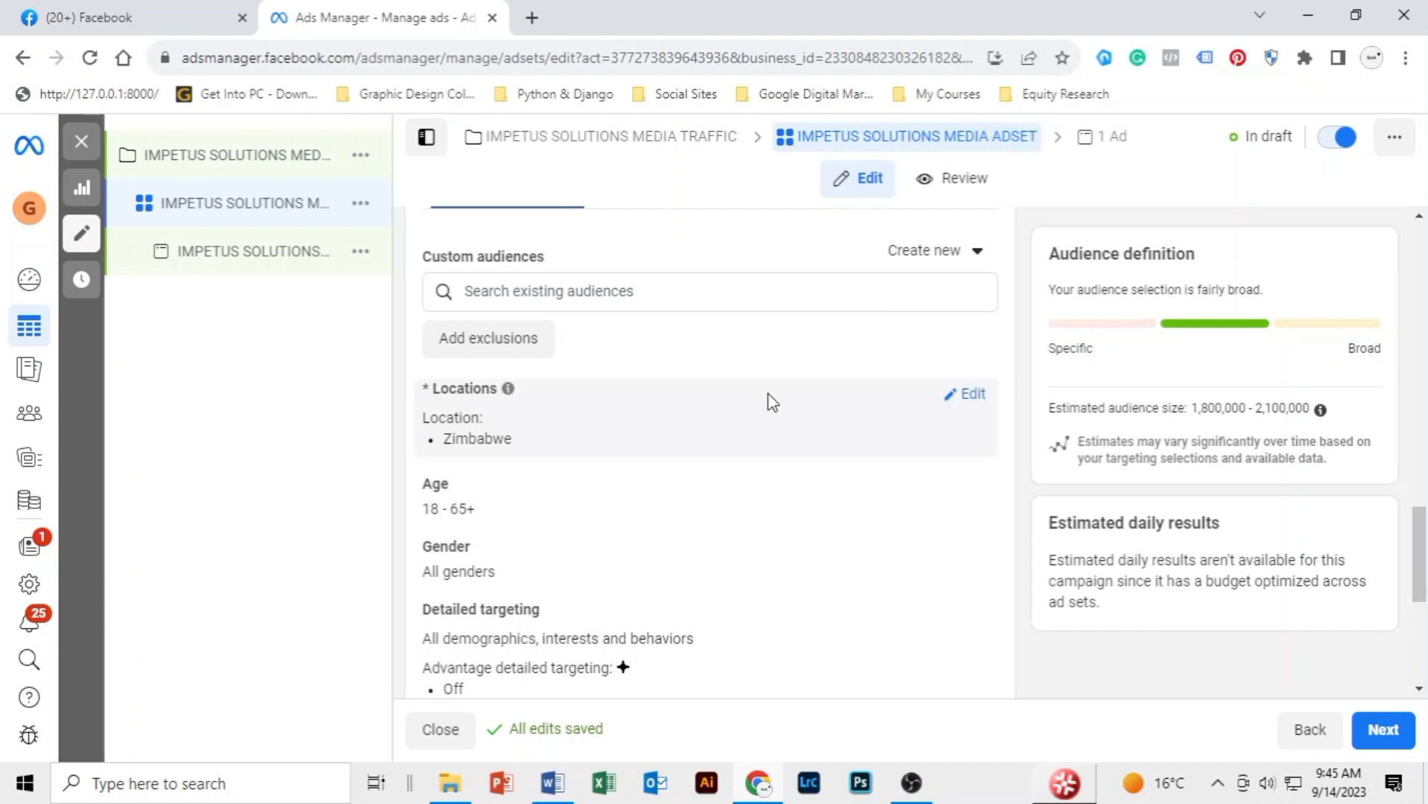
left_click(973, 395)
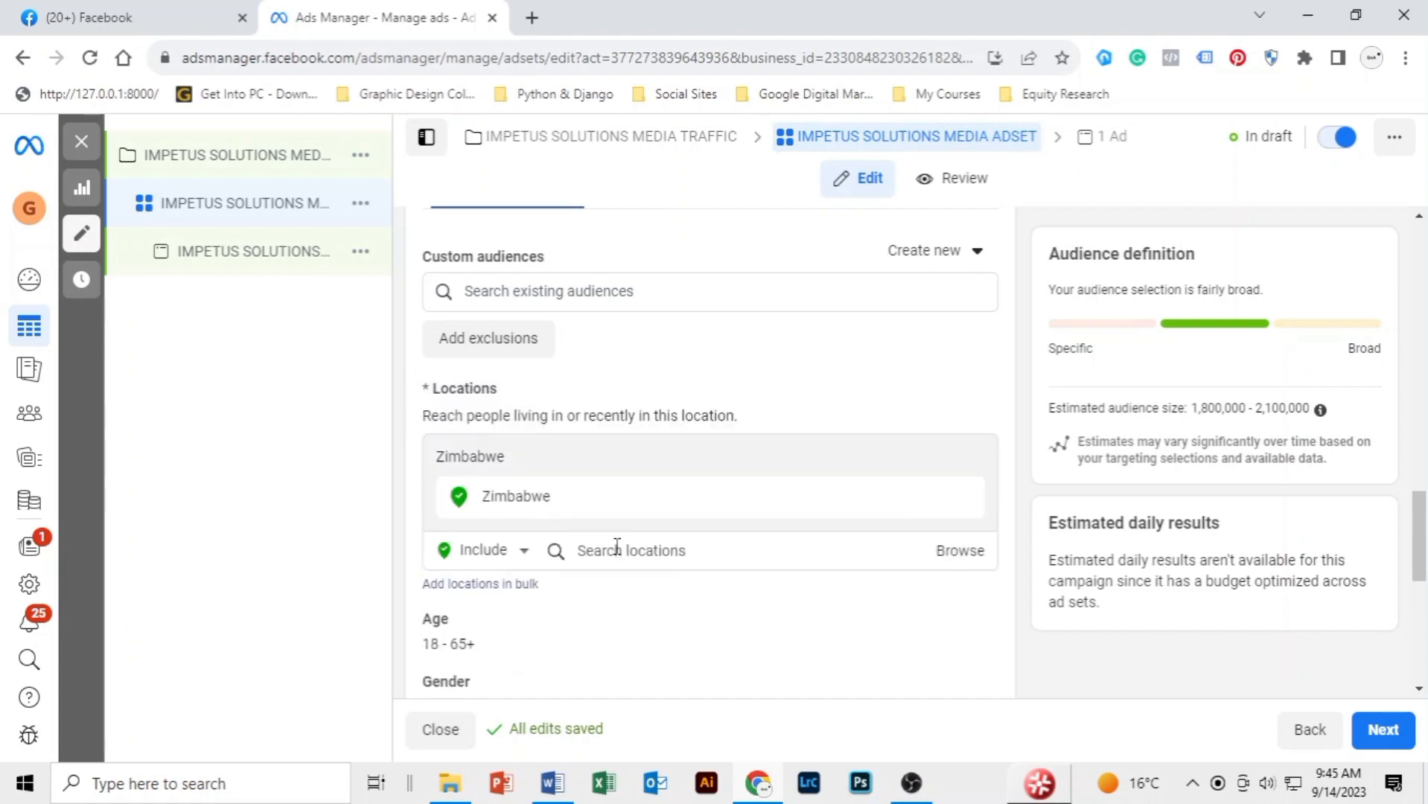
scroll(737, 450, "down", 1)
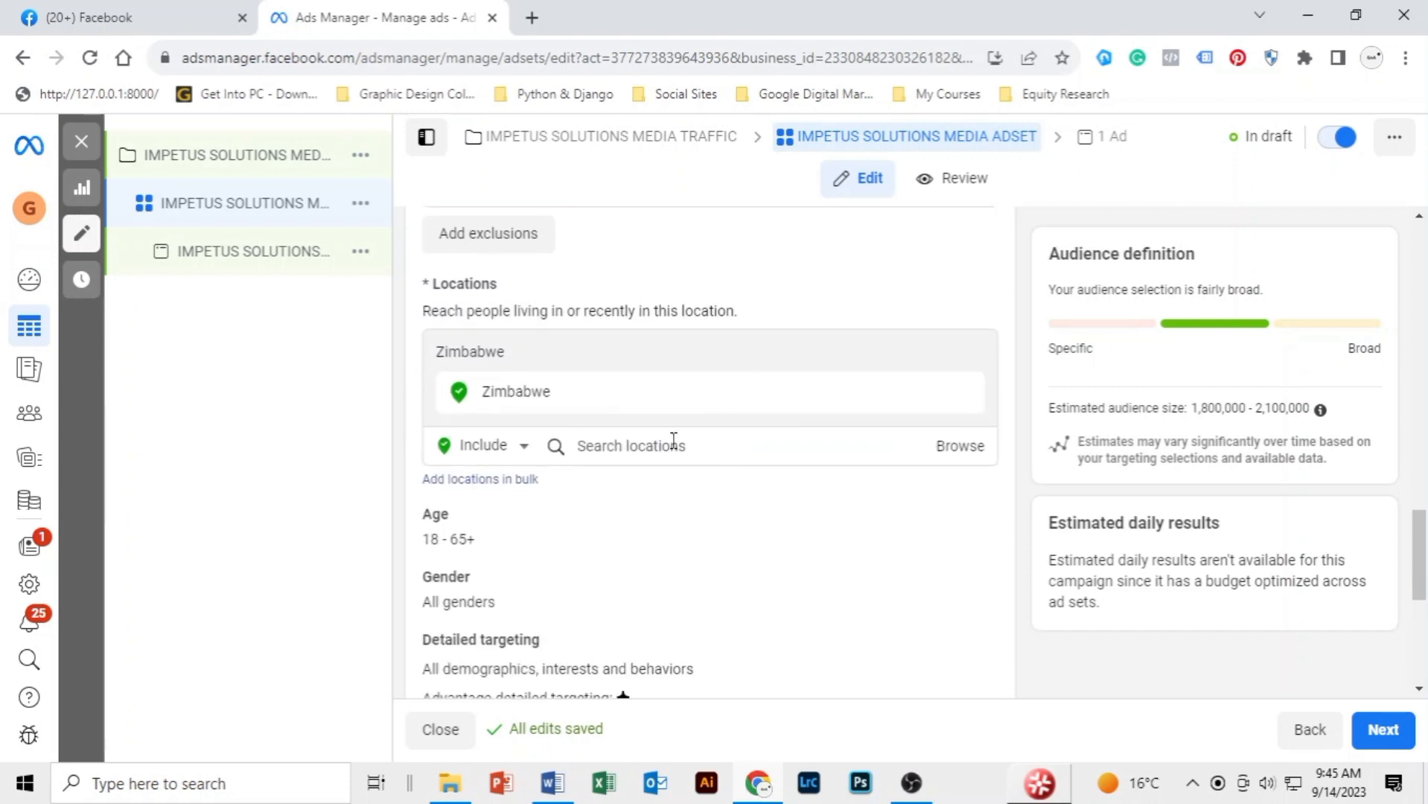
left_click(673, 444)
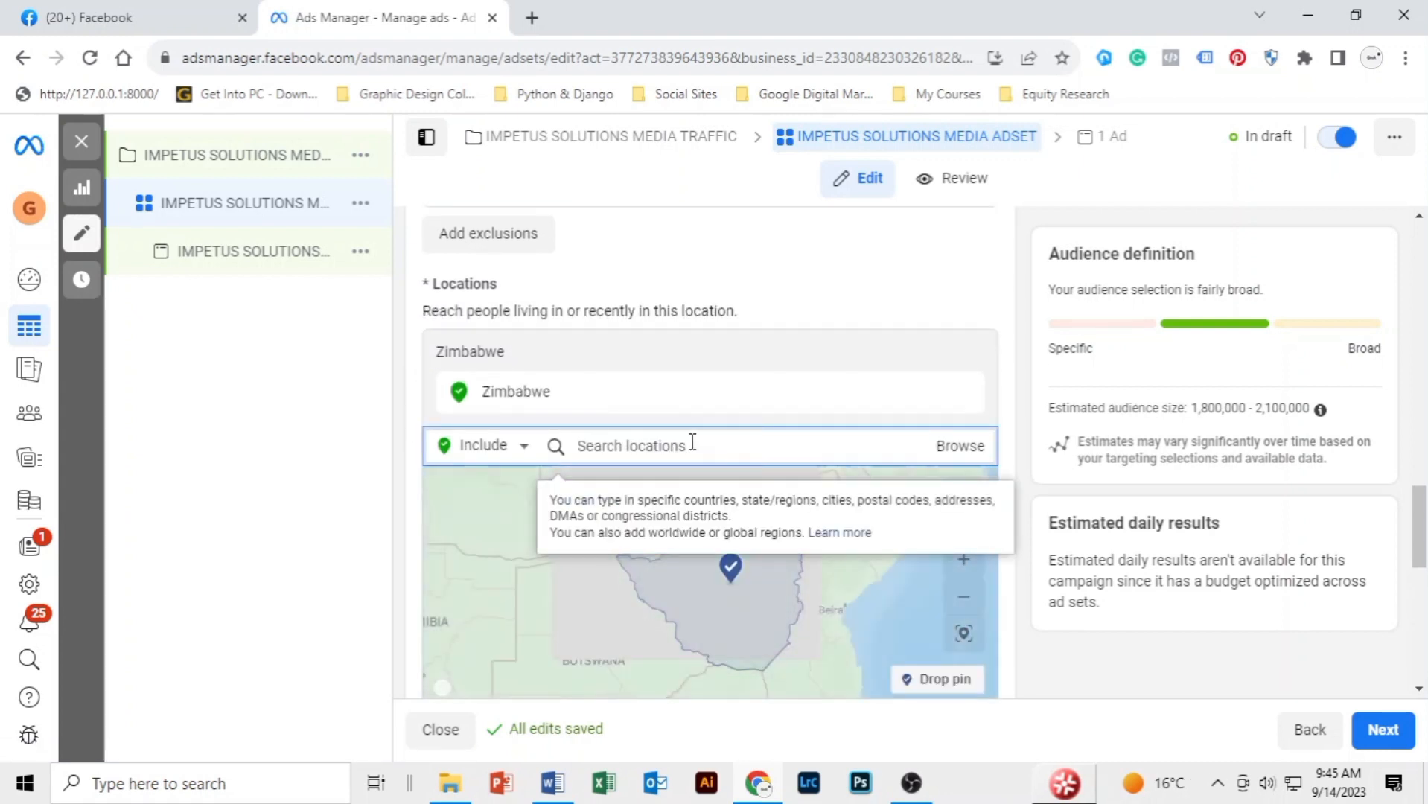
type("H")
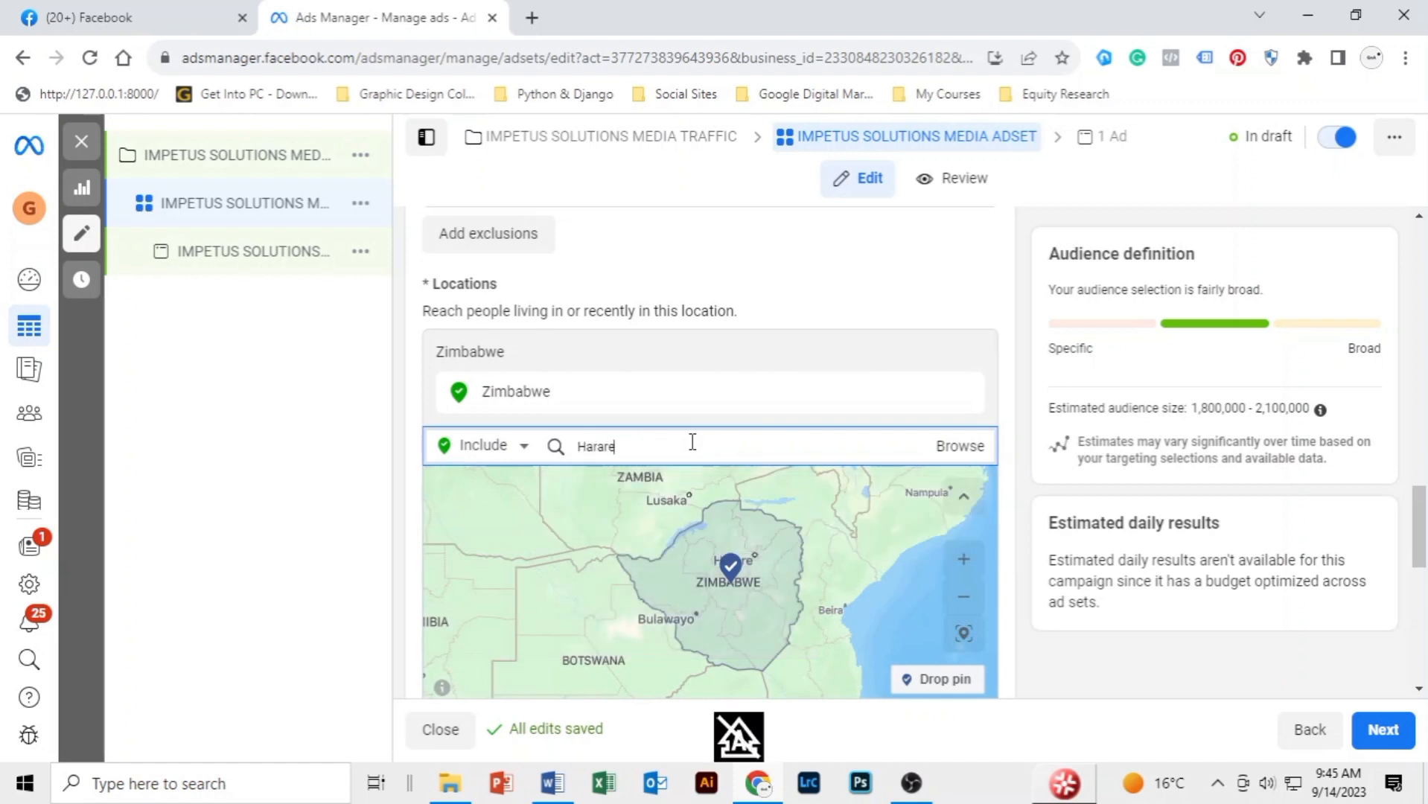
type("arare")
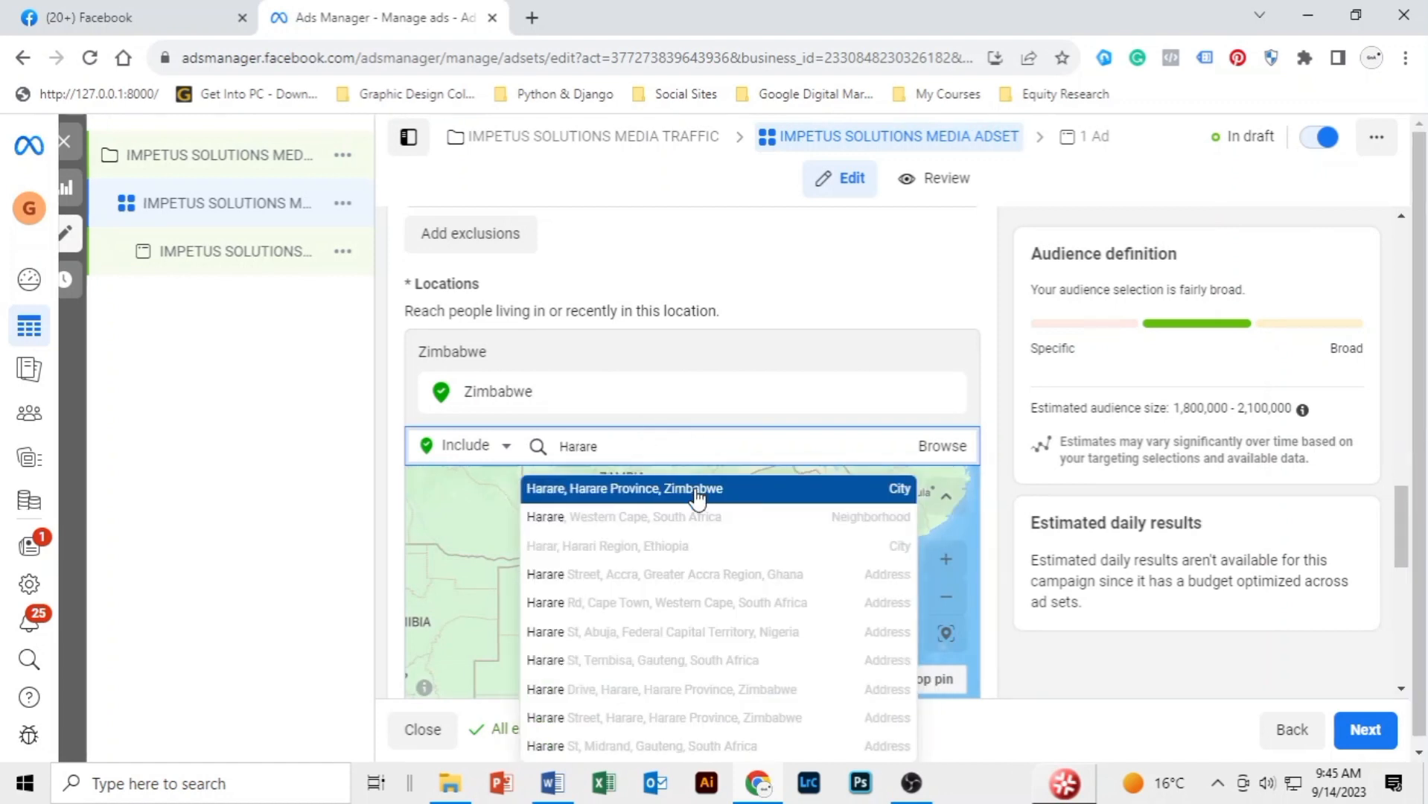
left_click(696, 495)
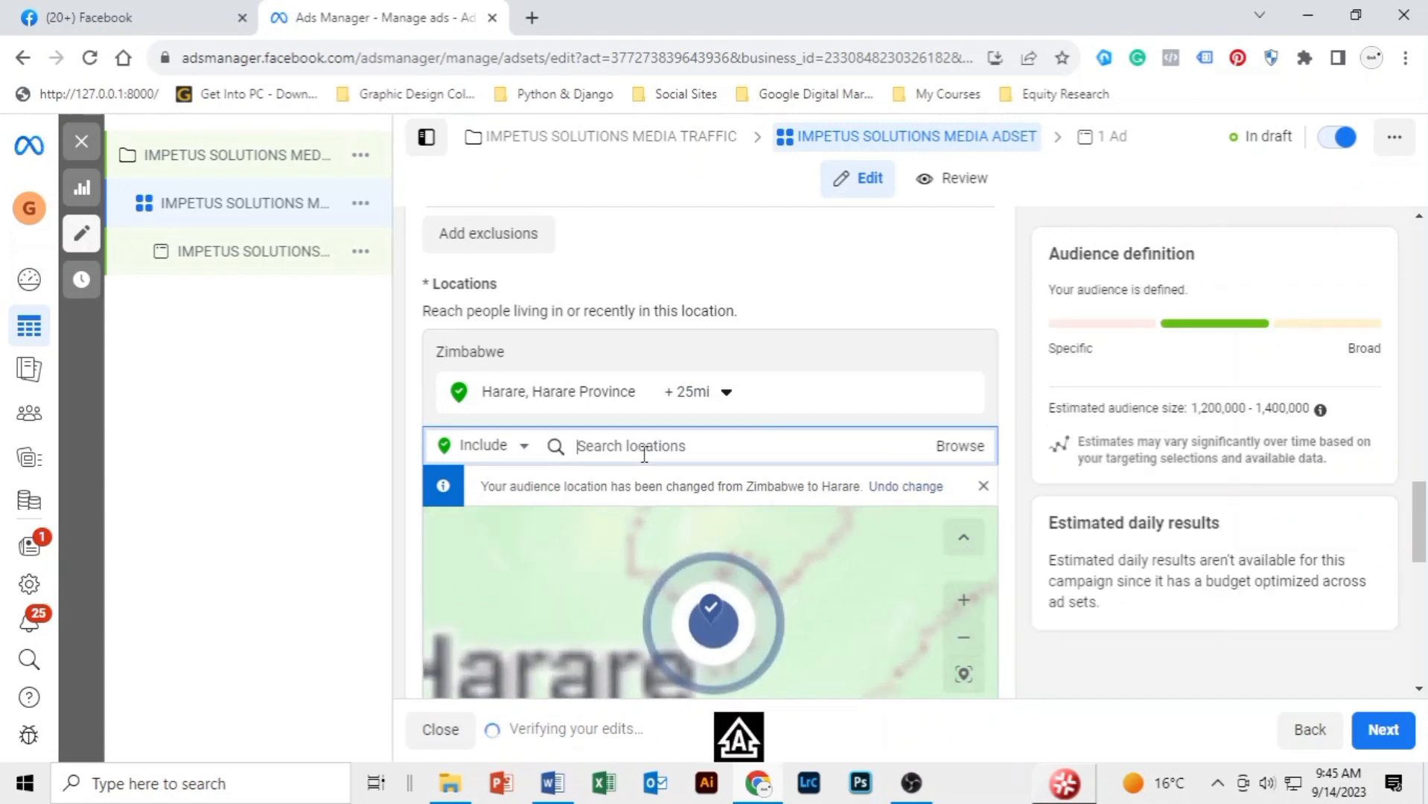
- Add the Zimbabwean cities Bulawayo, Mutare (Manicaland Province) and Gweru (Midlands Province) to the included audience locations
type("Bulaway")
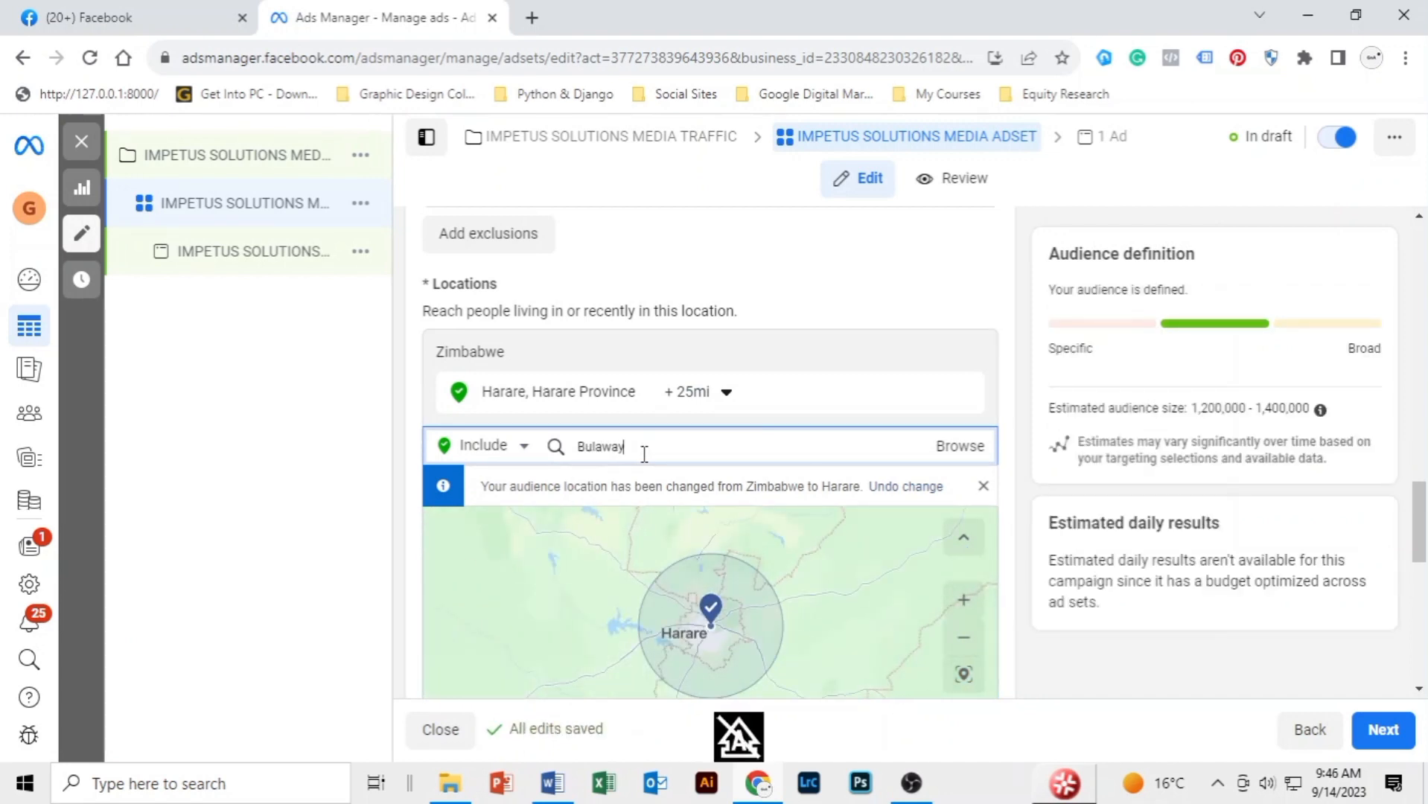
type("o")
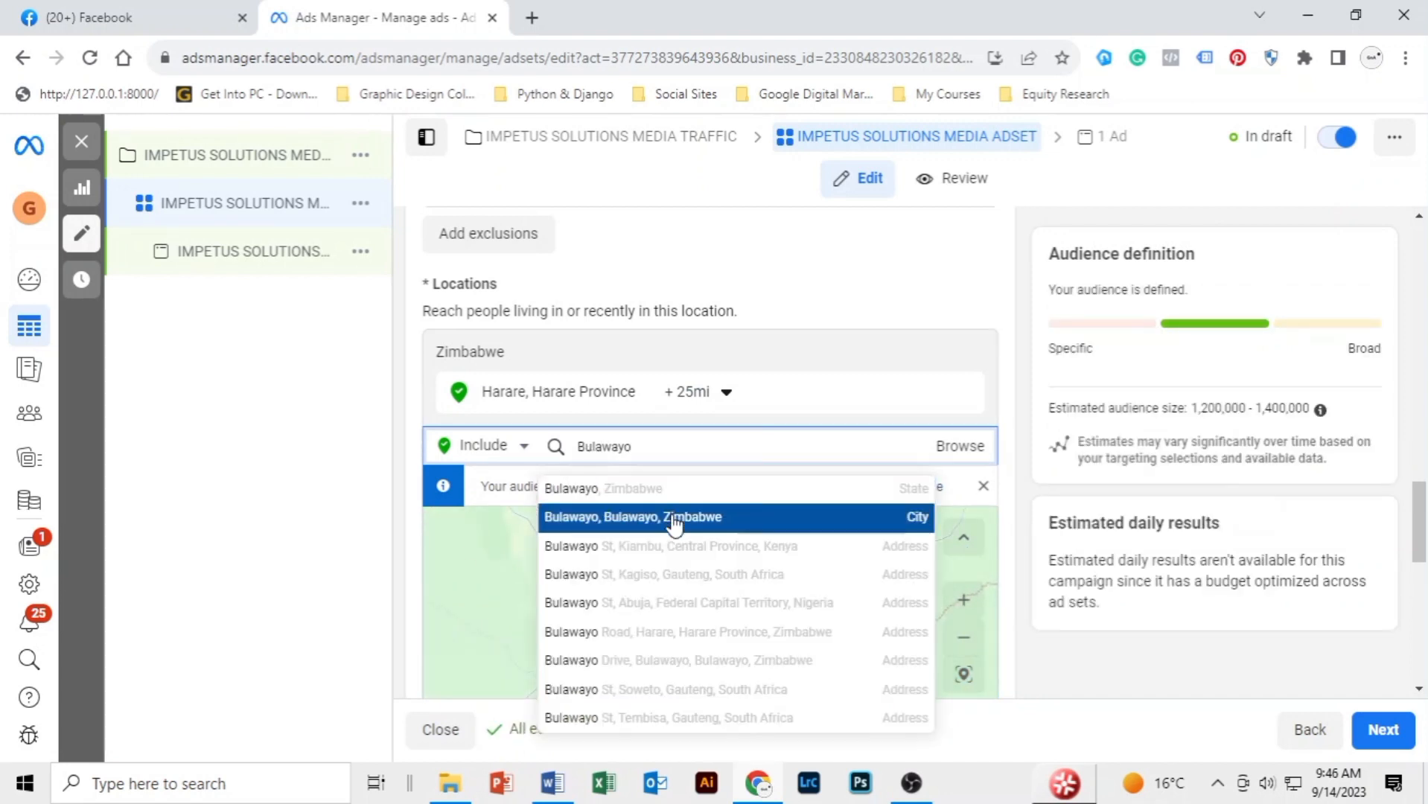
left_click(674, 521)
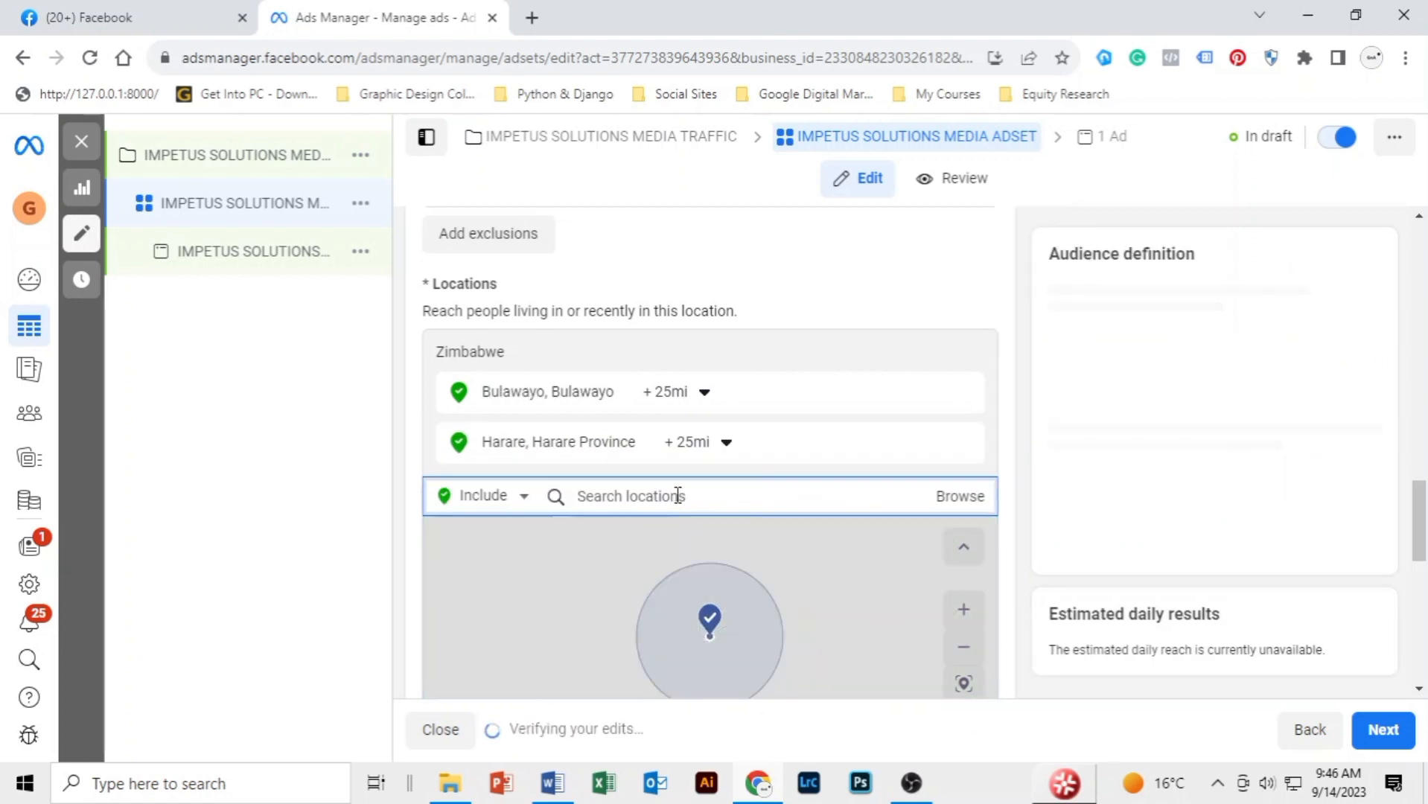
type("Mutare")
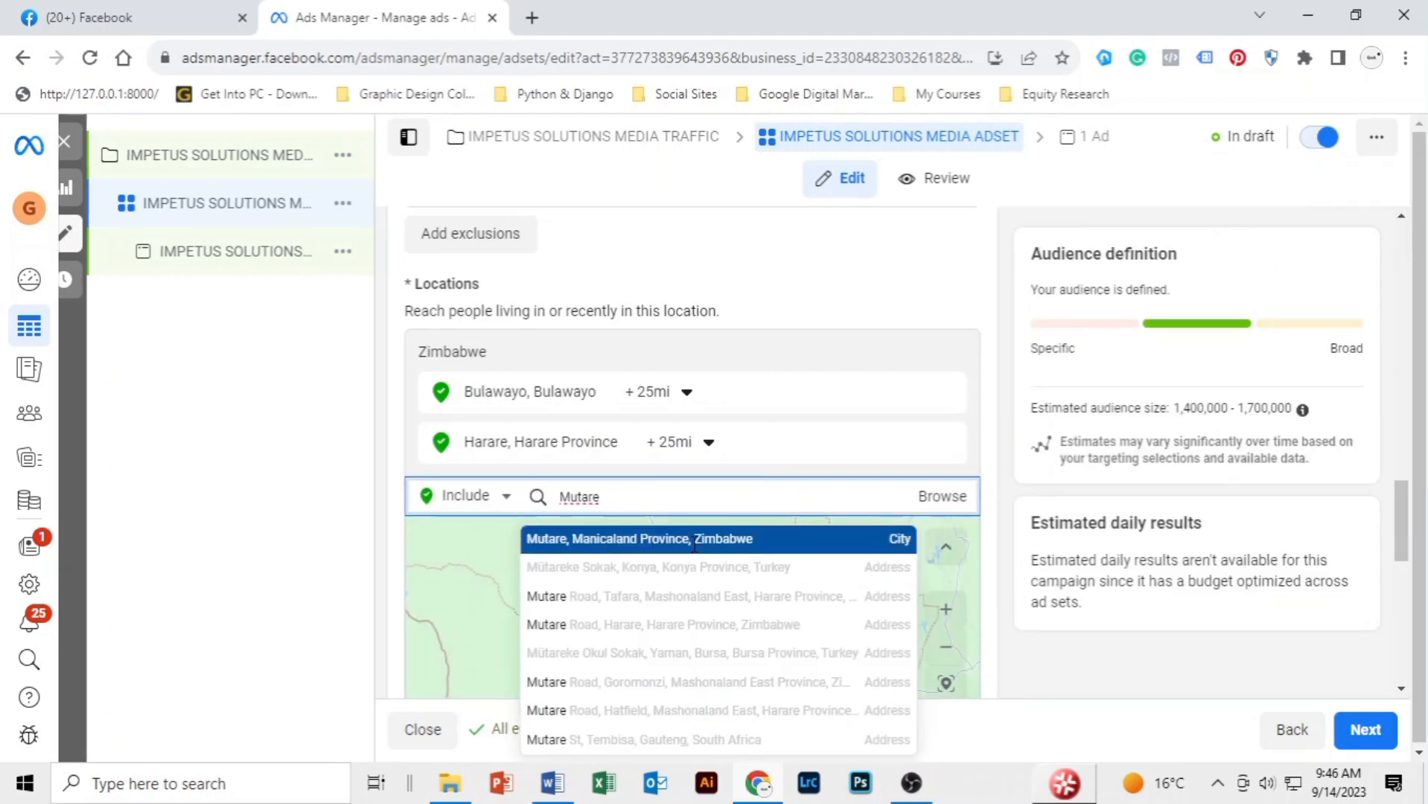
left_click(694, 553)
type("Gweru")
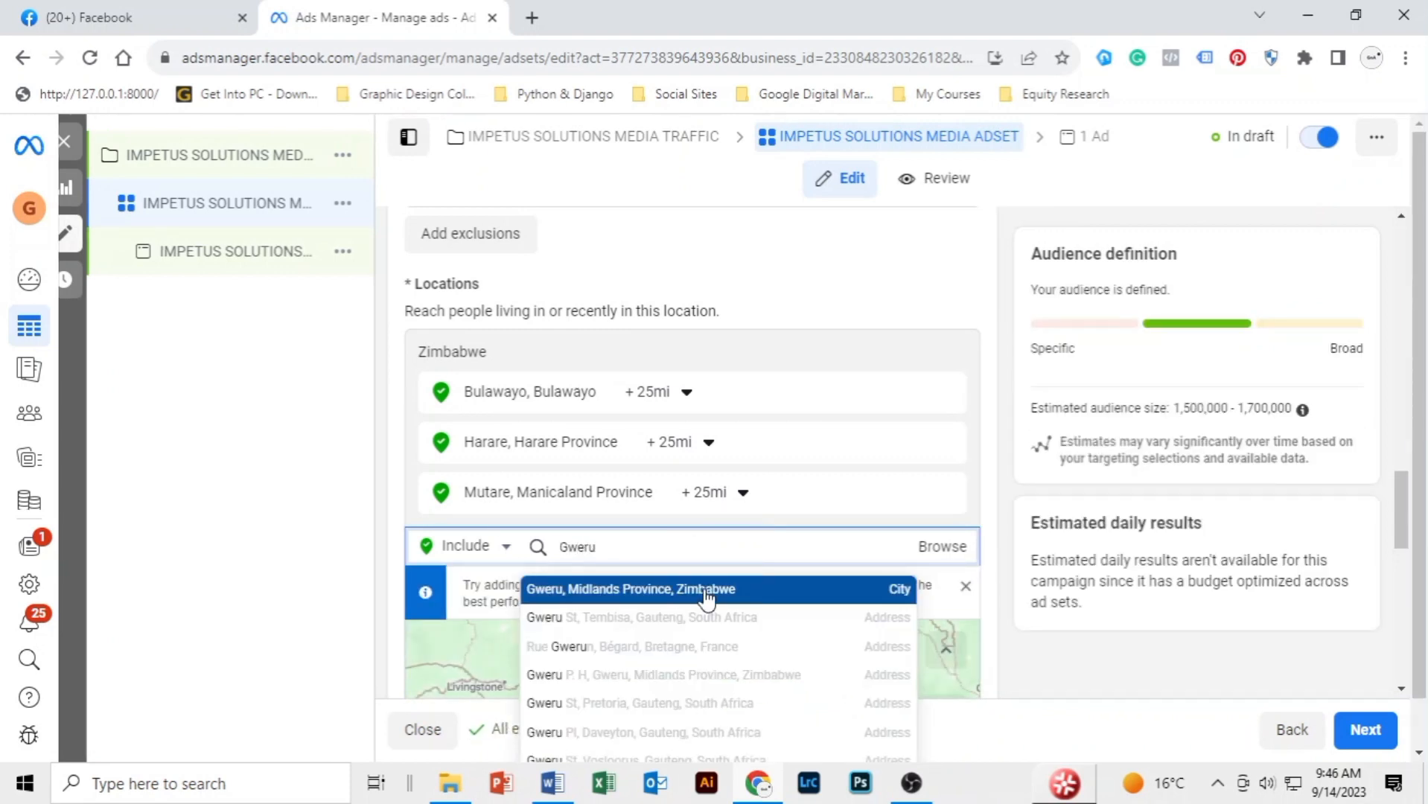
left_click(706, 590)
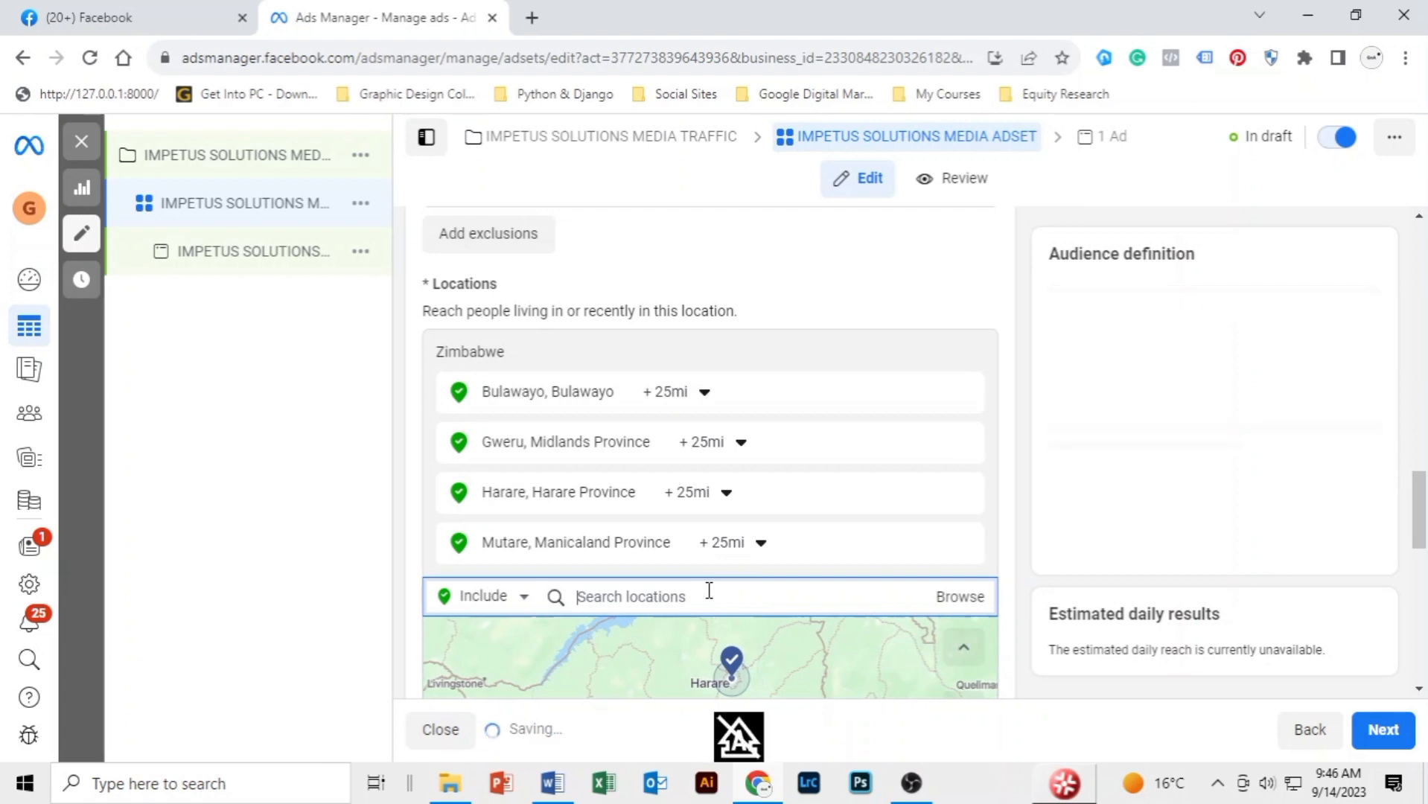
- Include the cities of Kwekwe (Midlands Province), Chegutu and Kadoma (both Mashonaland West Province) in the audience locations
type("Kwekw")
key("BackSpace")
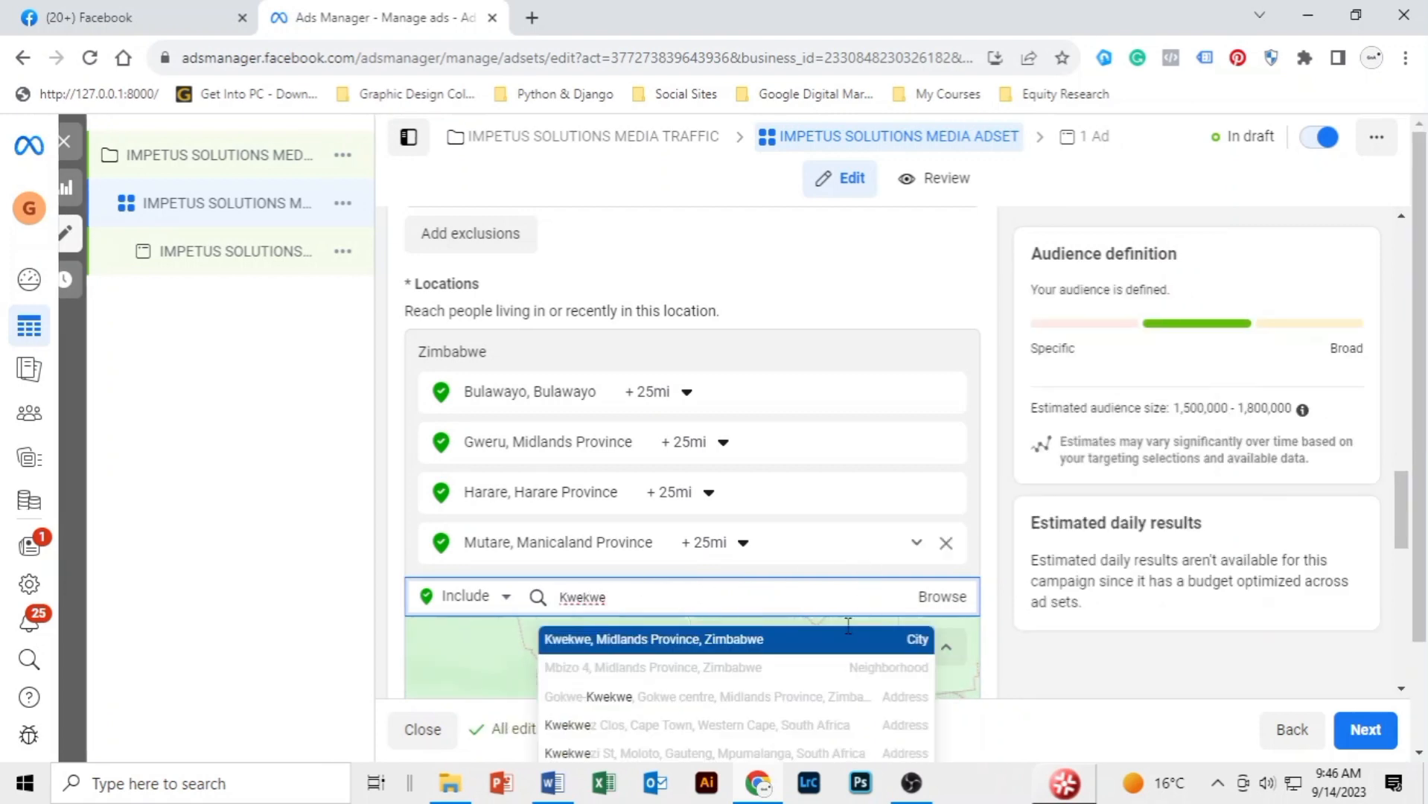
left_click(738, 644)
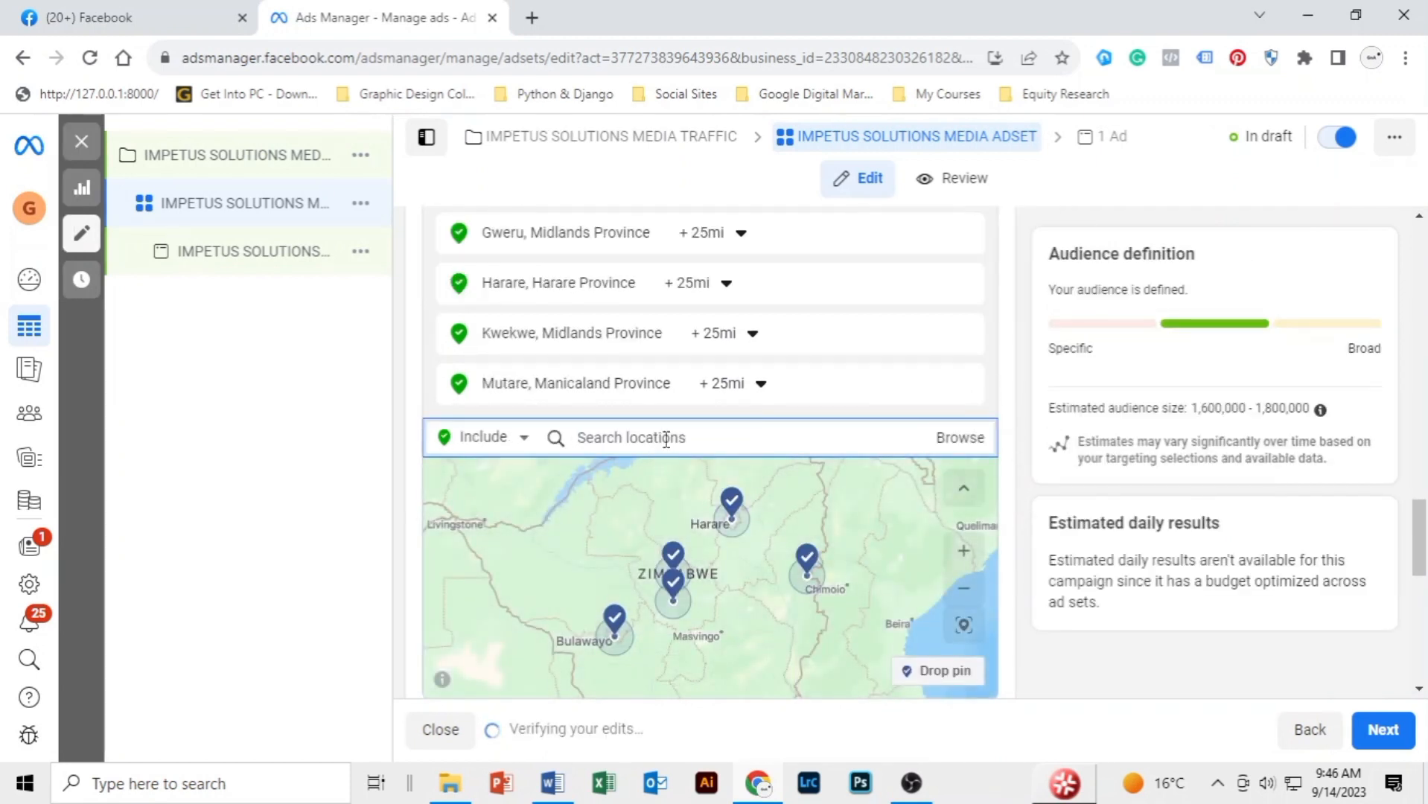
type("Chegutu")
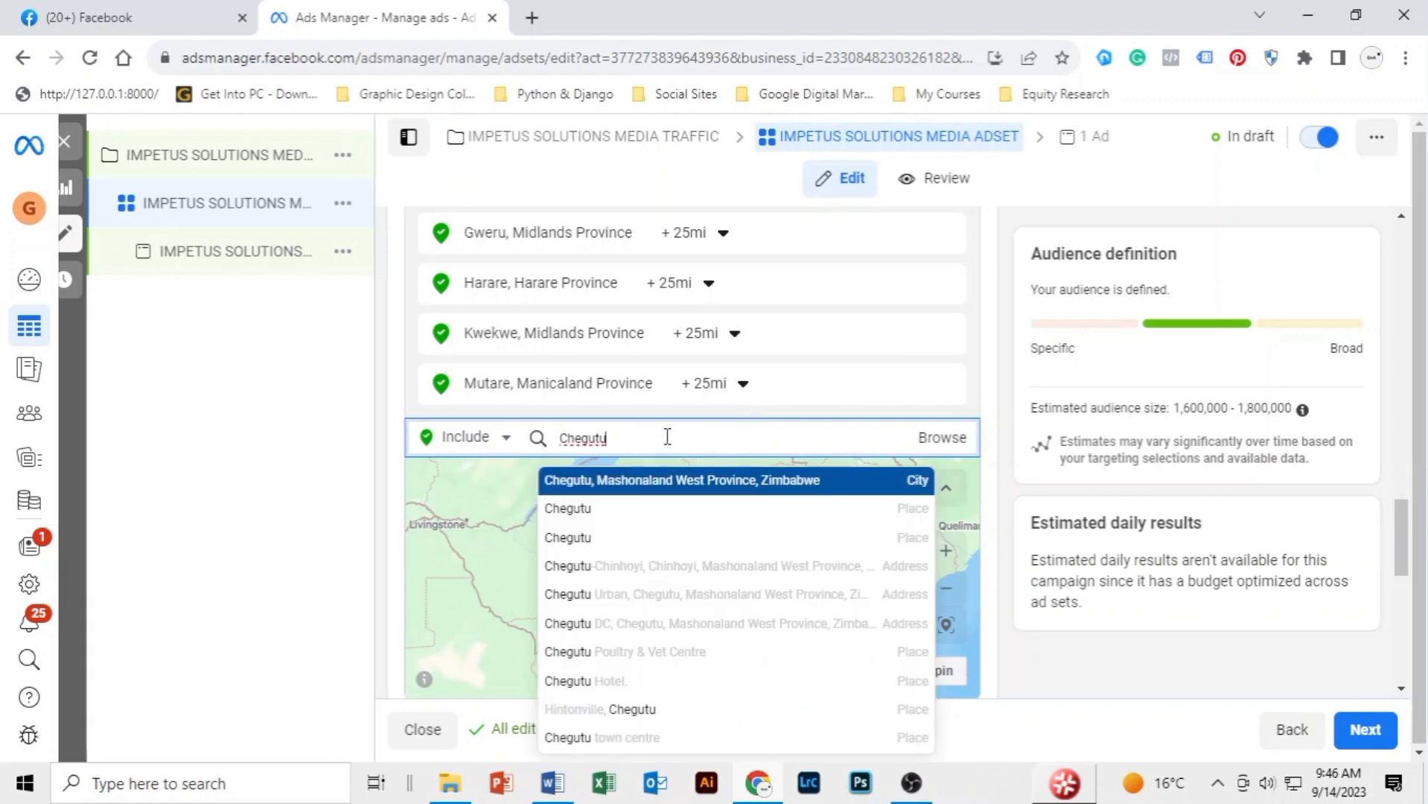
left_click(655, 491)
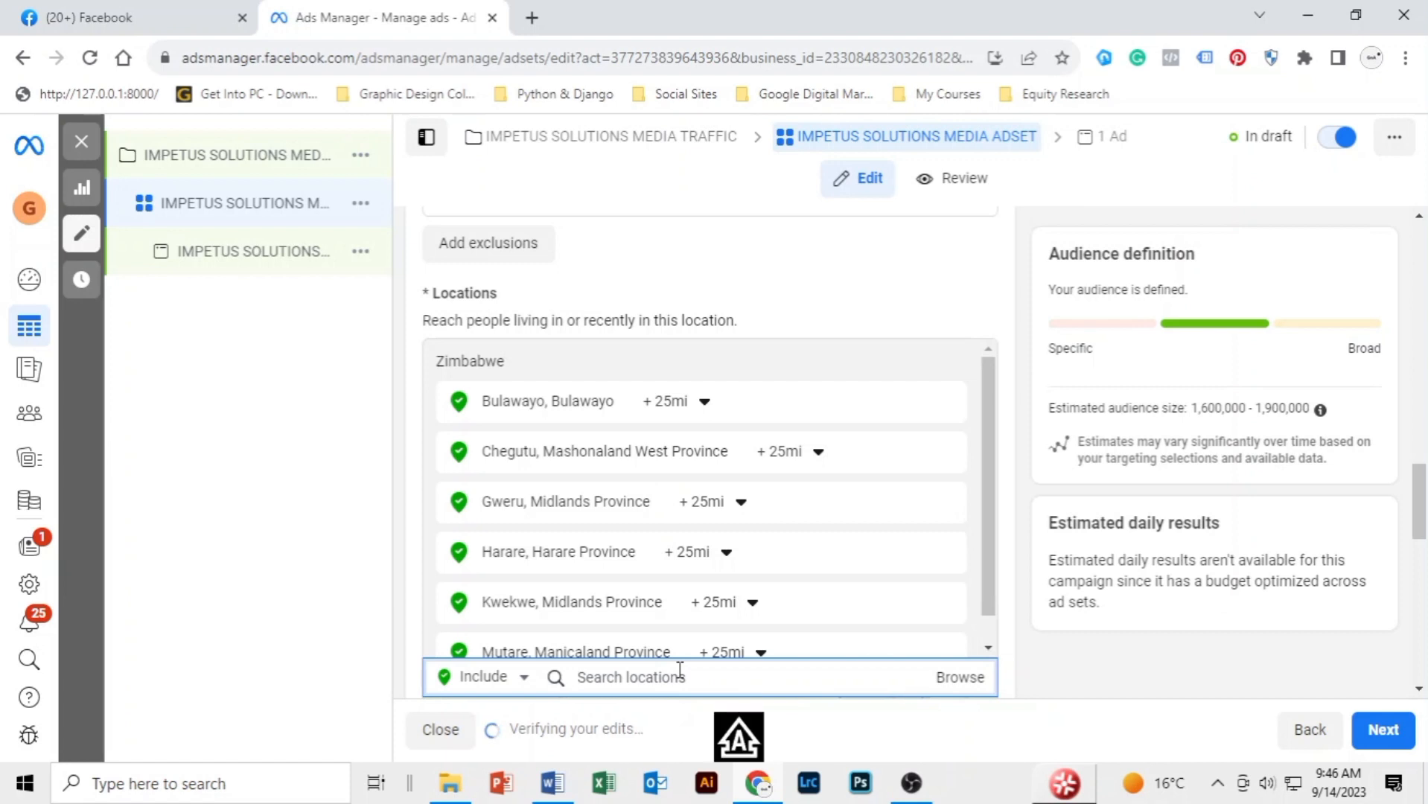
type("Kadoma")
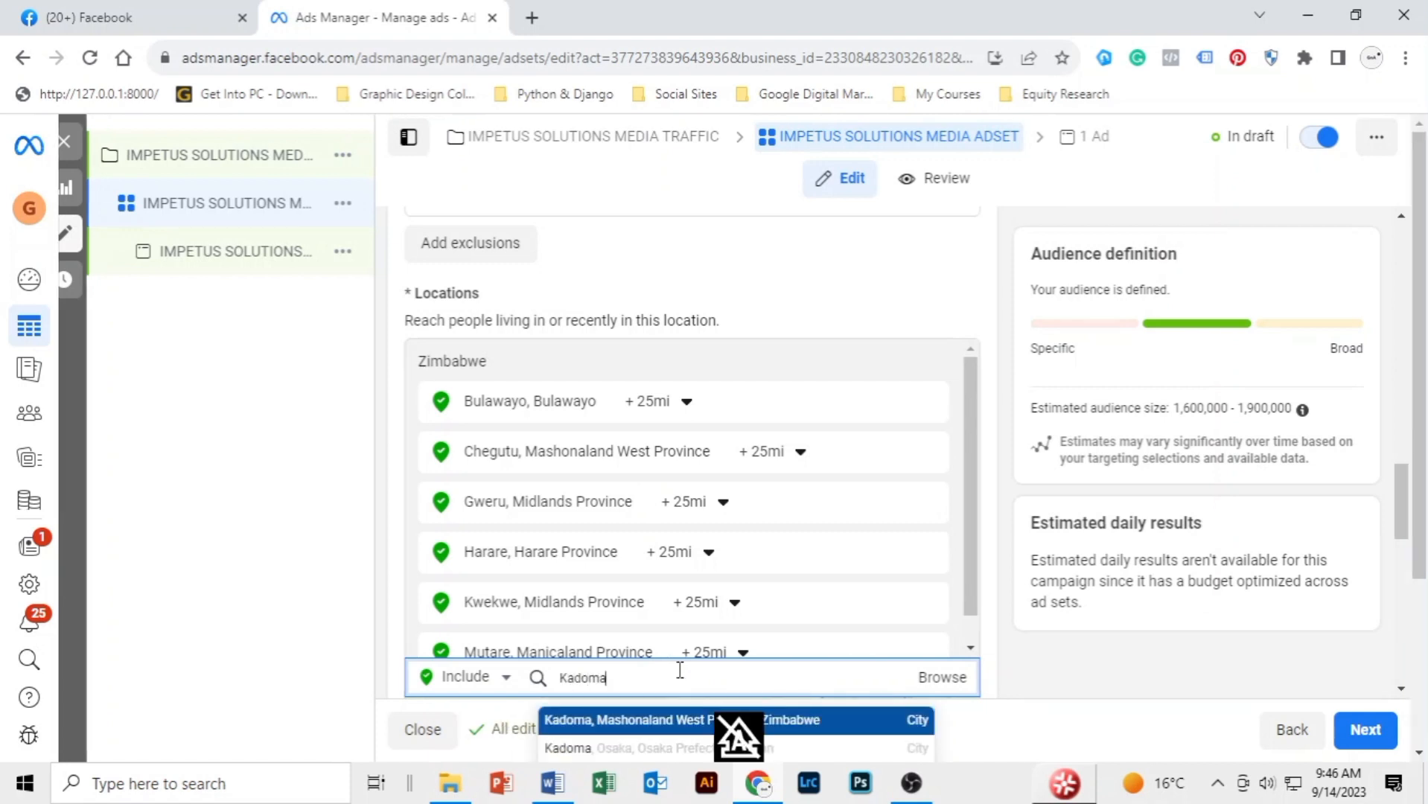
left_click(652, 726)
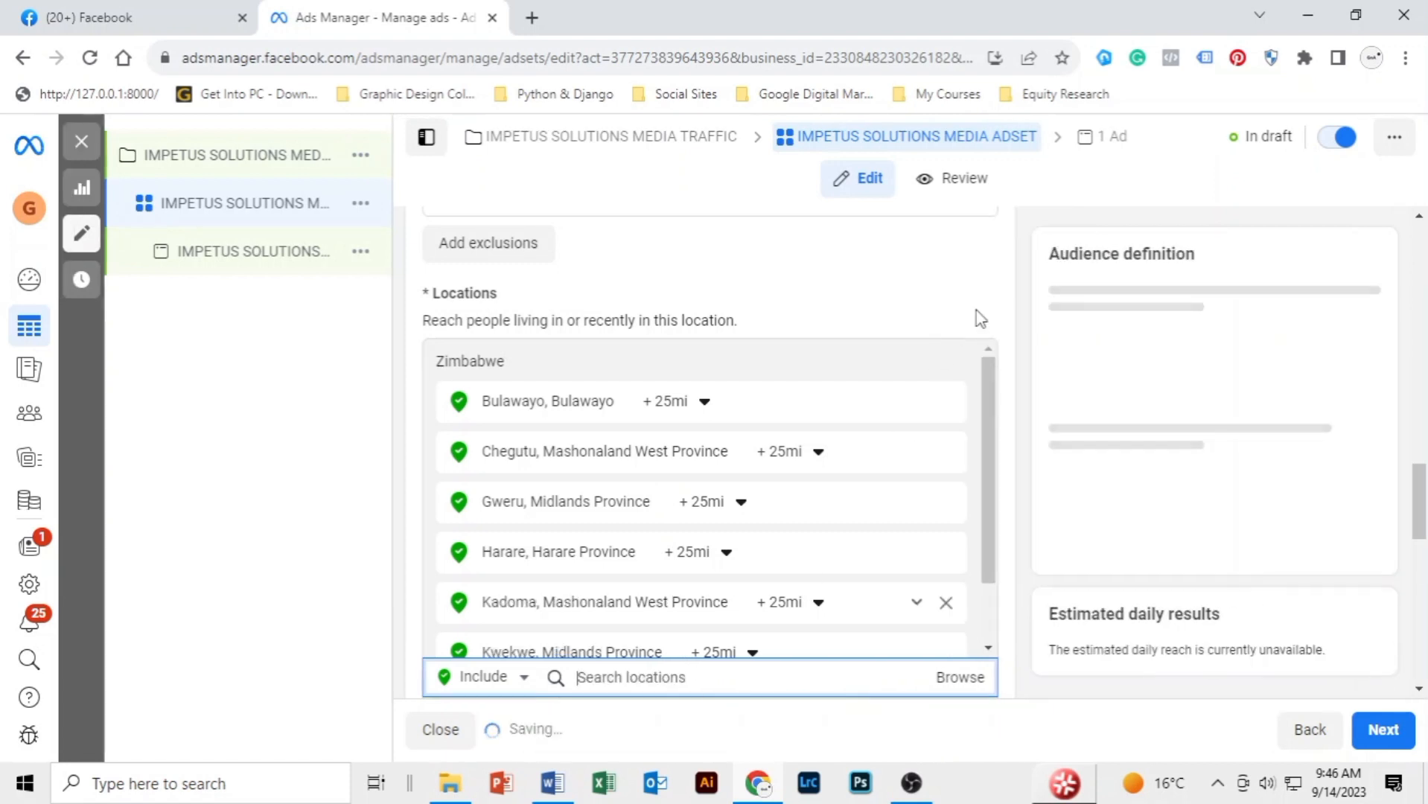
- Include the Zimbabwean cities Norton (Mashonaland West Province), Bindura (Mashonaland Central Province) and Chitungwiza (Harare Province) in the audience locations
scroll(997, 353, "down", 5)
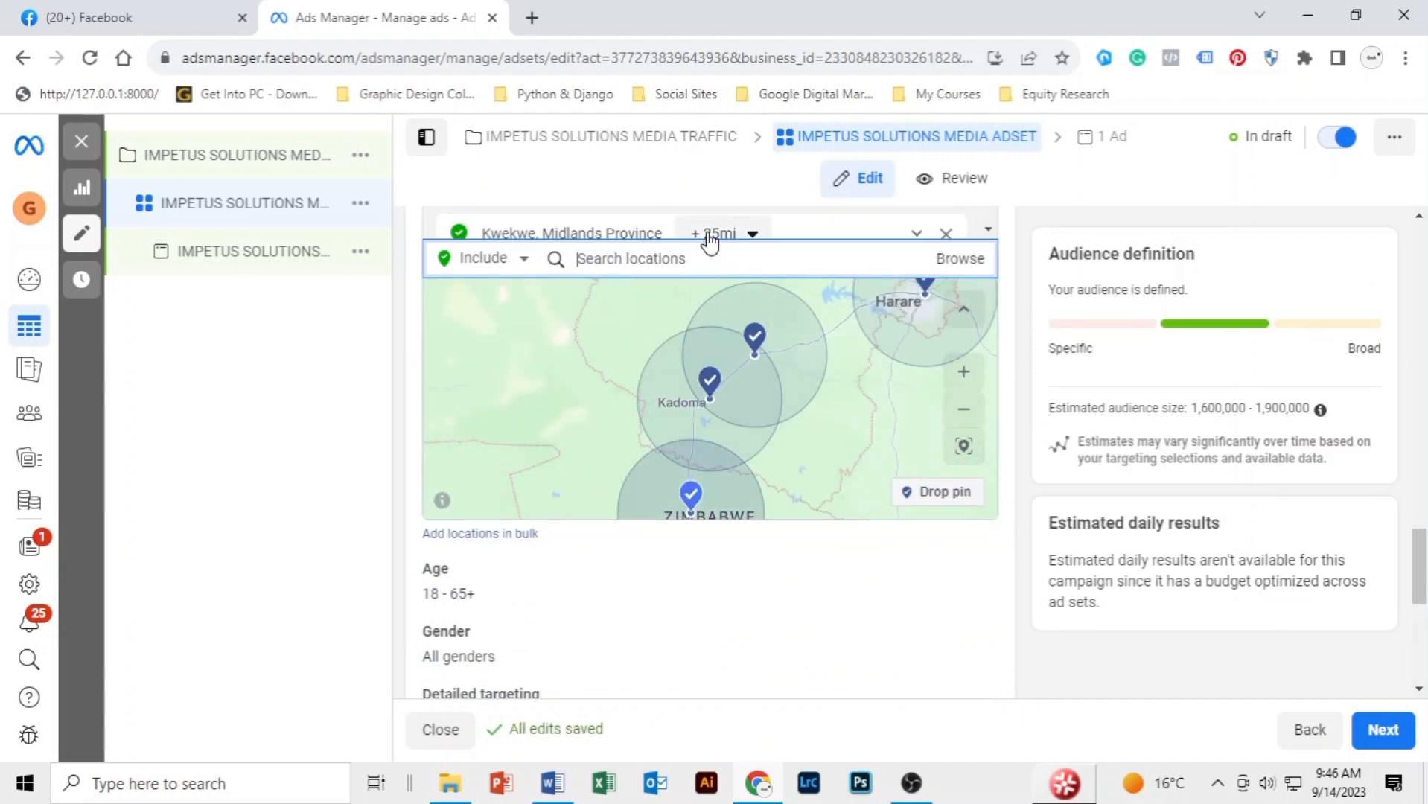
type("Norton")
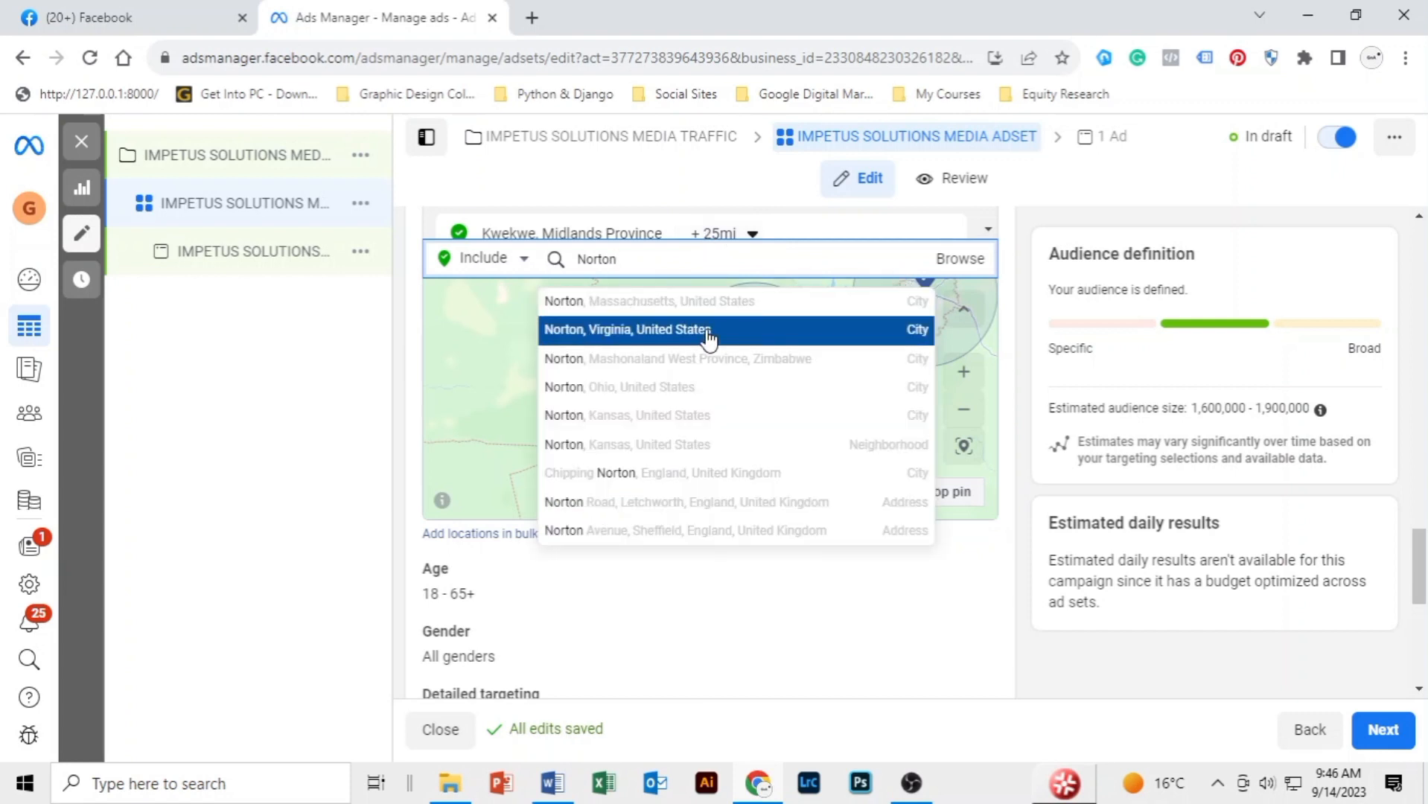
left_click(696, 360)
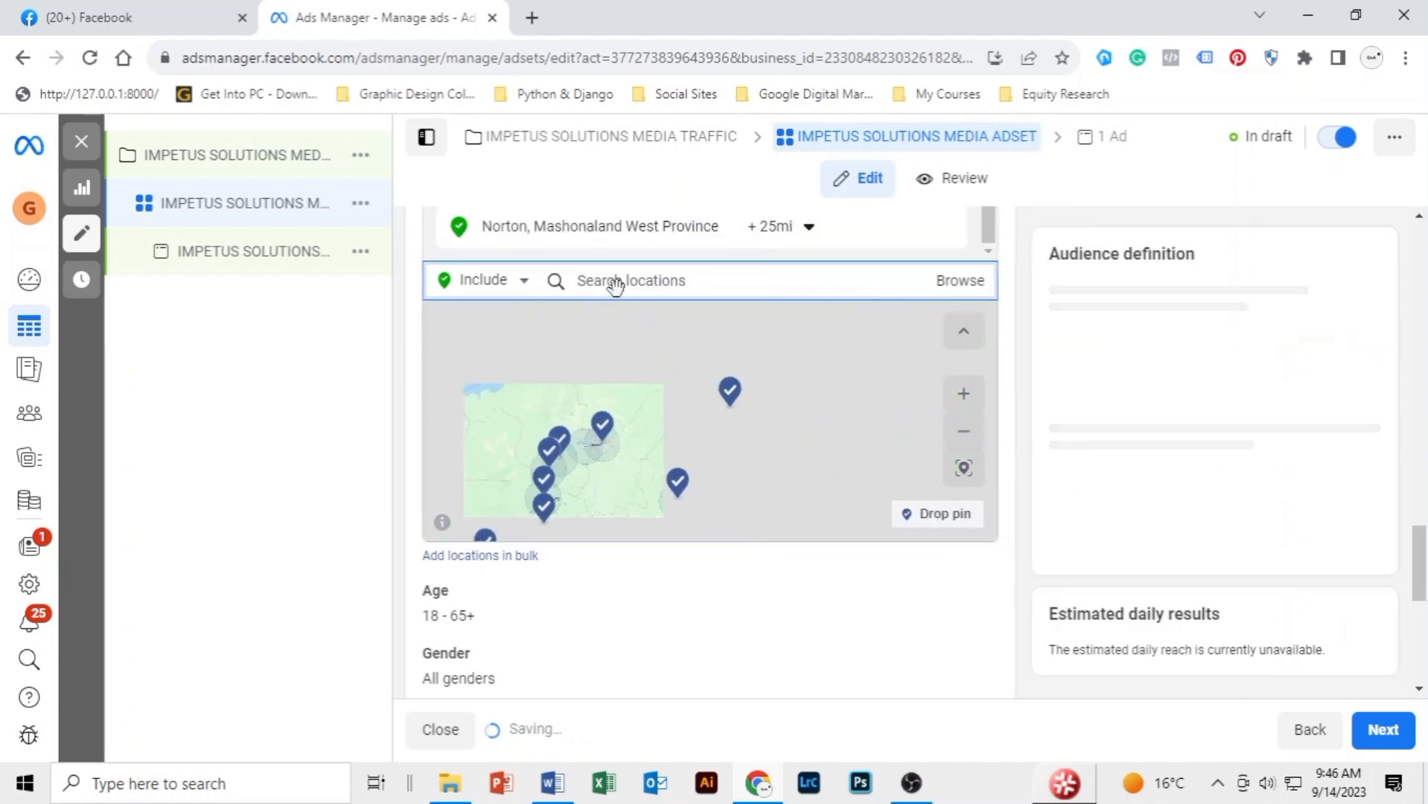
type("Bindura")
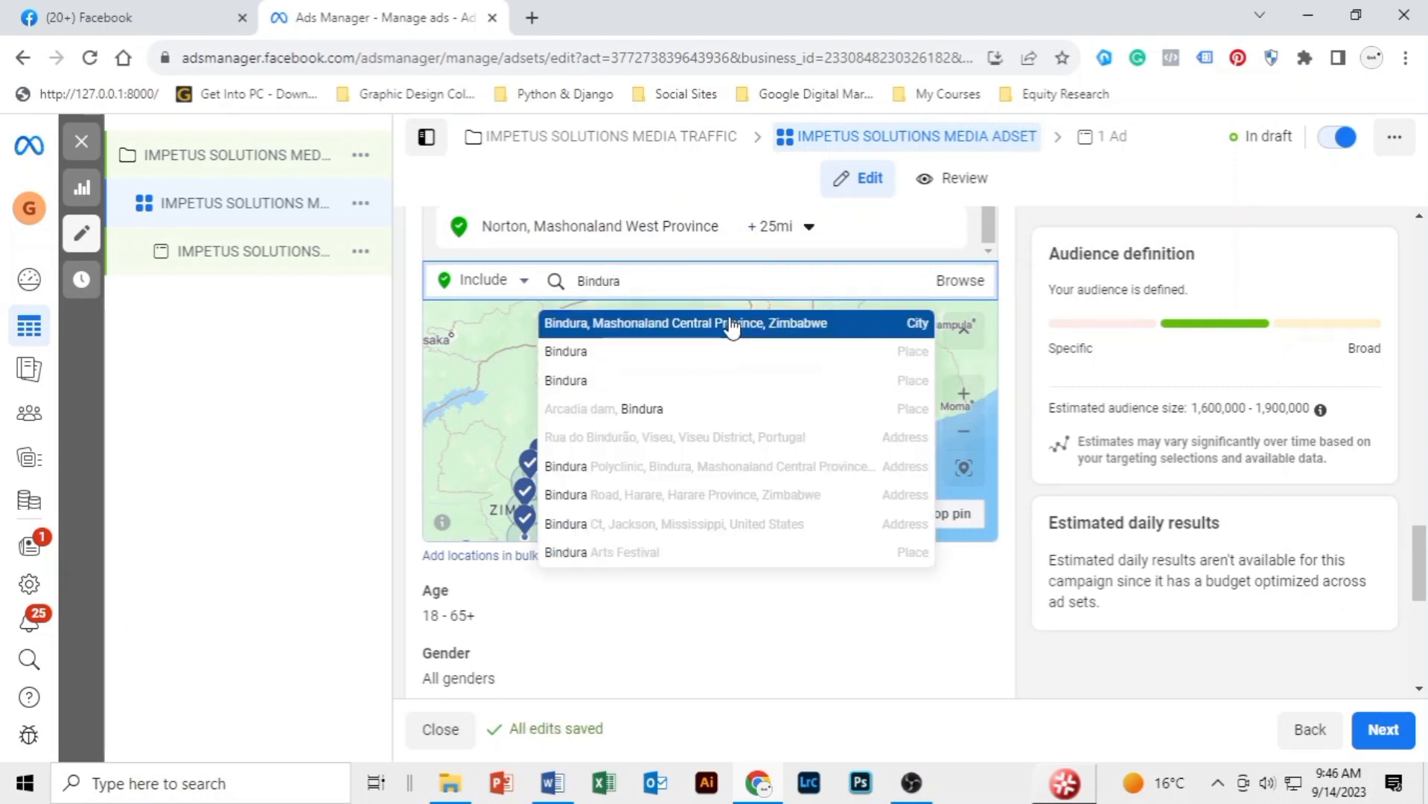
left_click(729, 322)
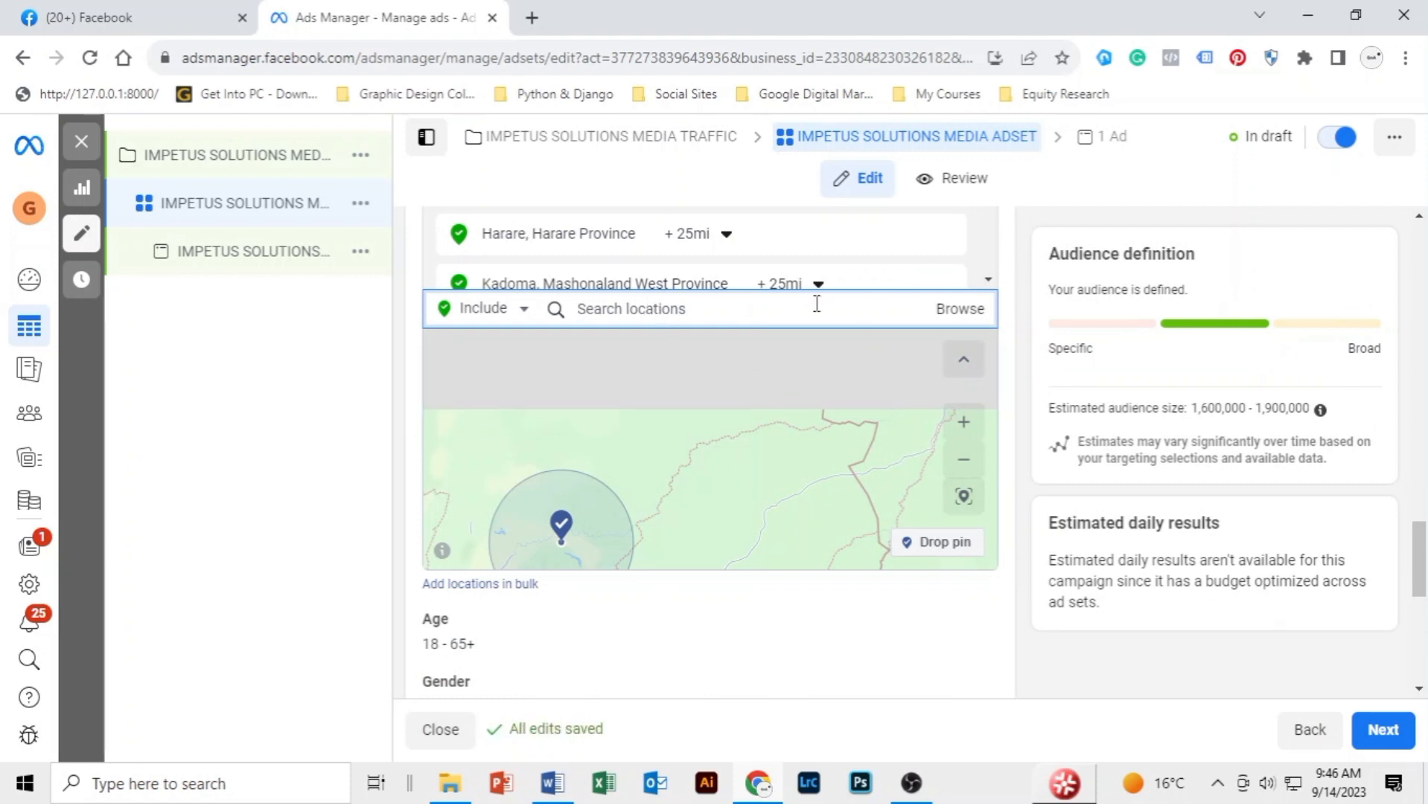
type("Chit")
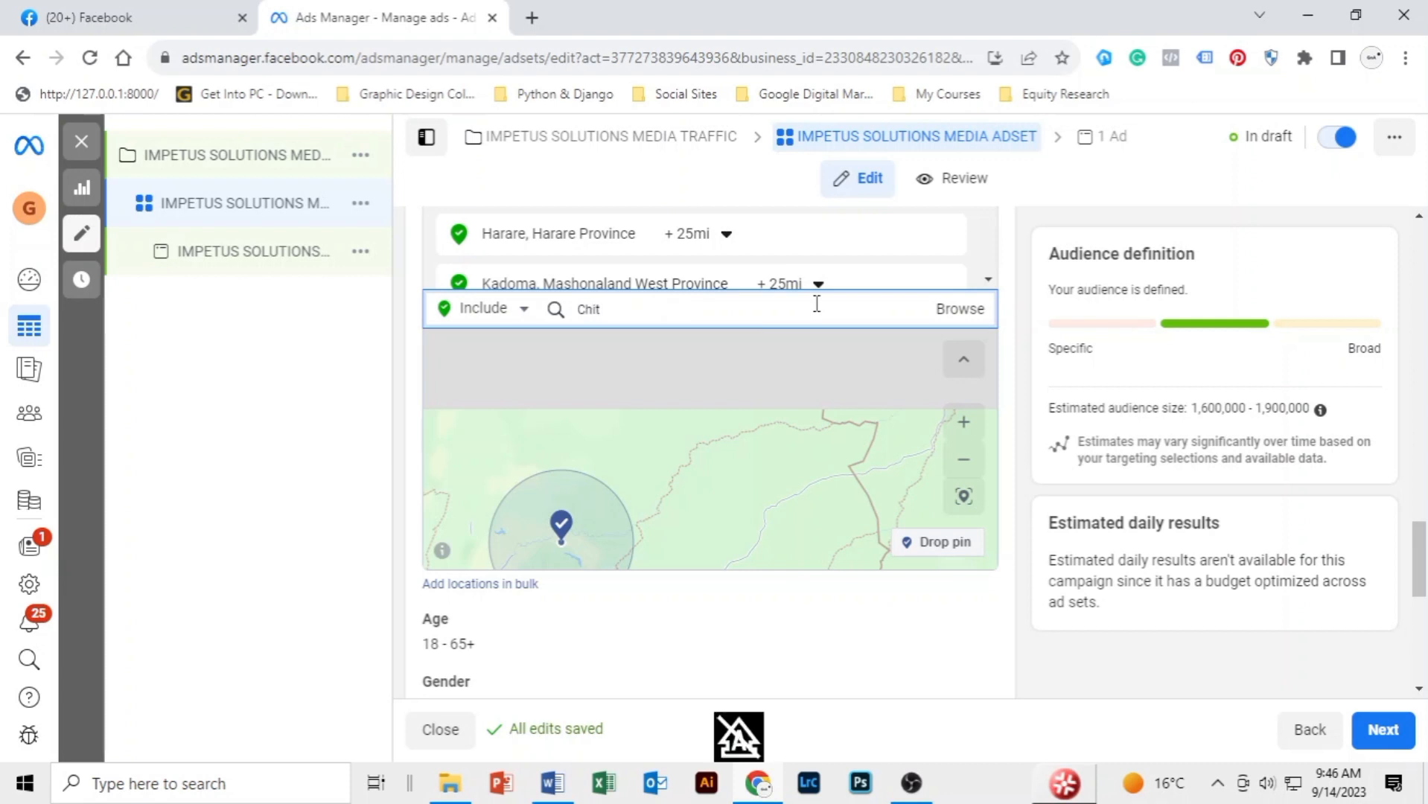
type("ungwiza")
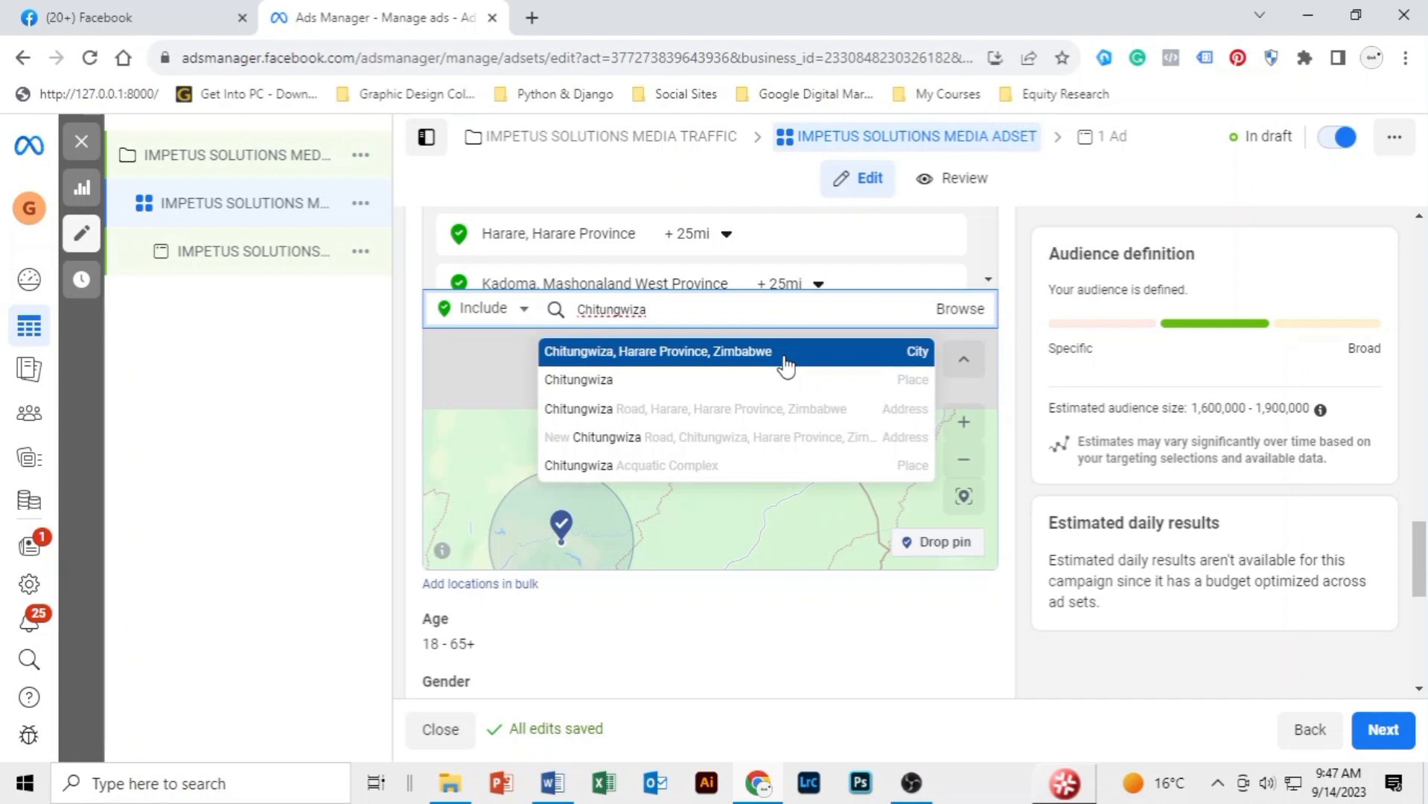
left_click(786, 362)
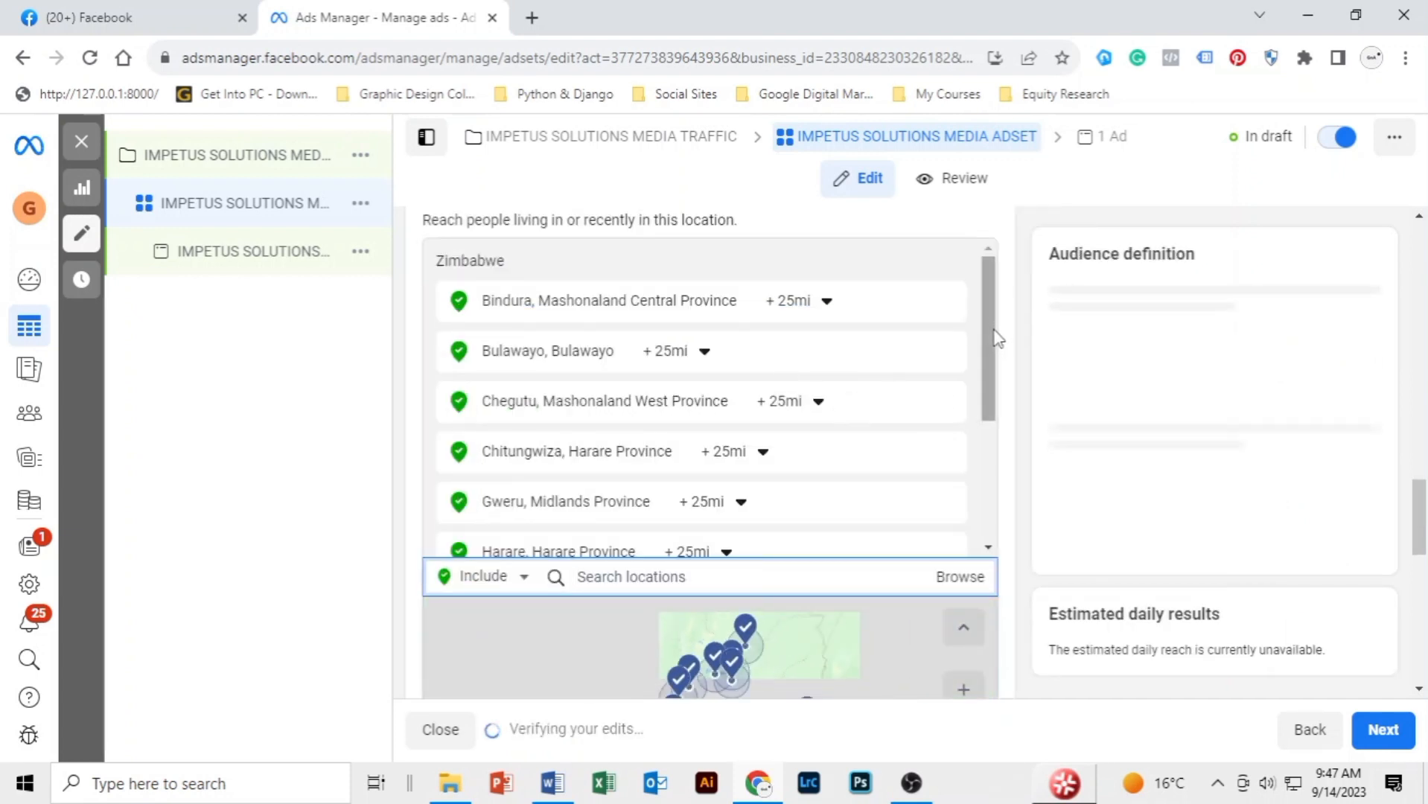
- Set the audience's maximum age to 55 and open the gender setting for editing
scroll(996, 334, "down", 3)
scroll(1020, 366, "down", 6)
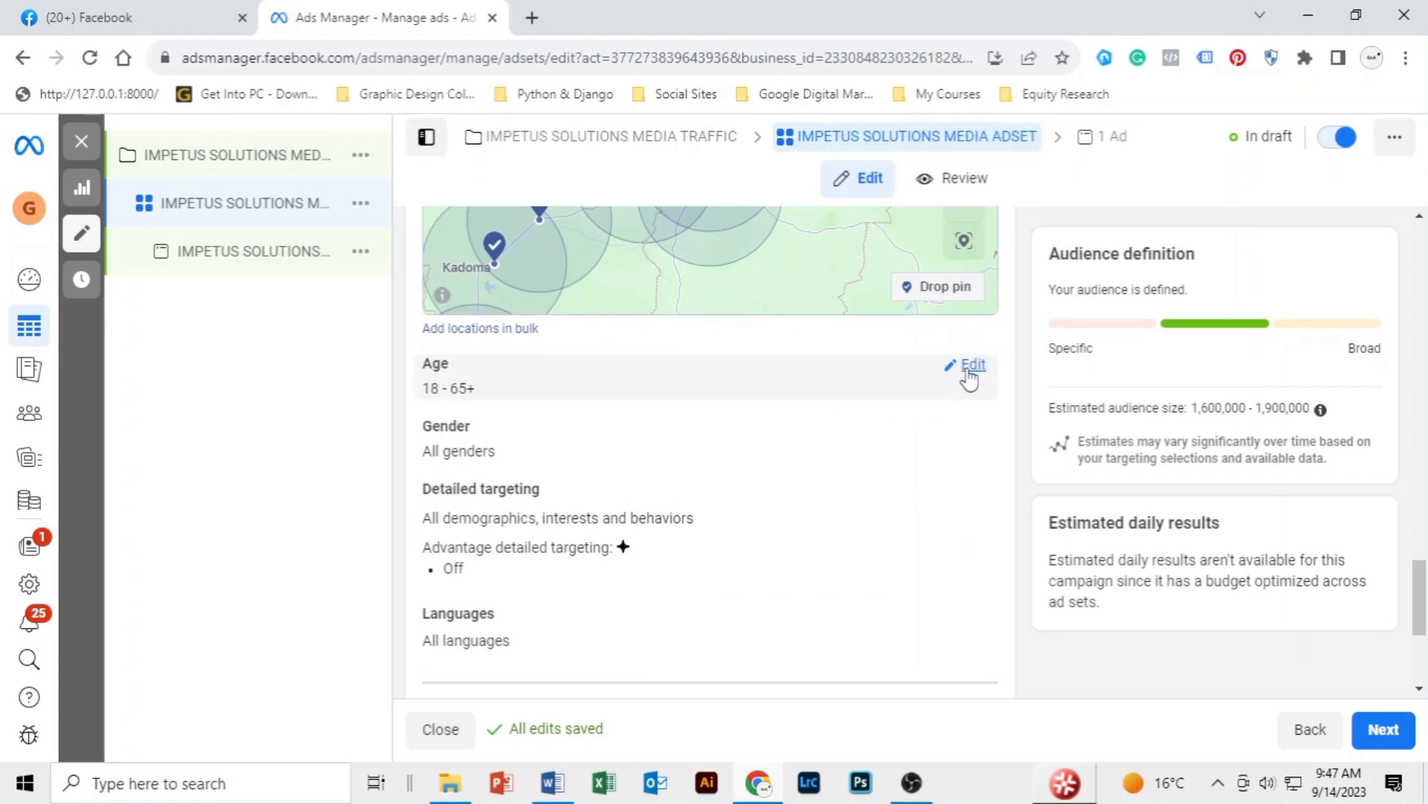
left_click(969, 368)
left_click(589, 398)
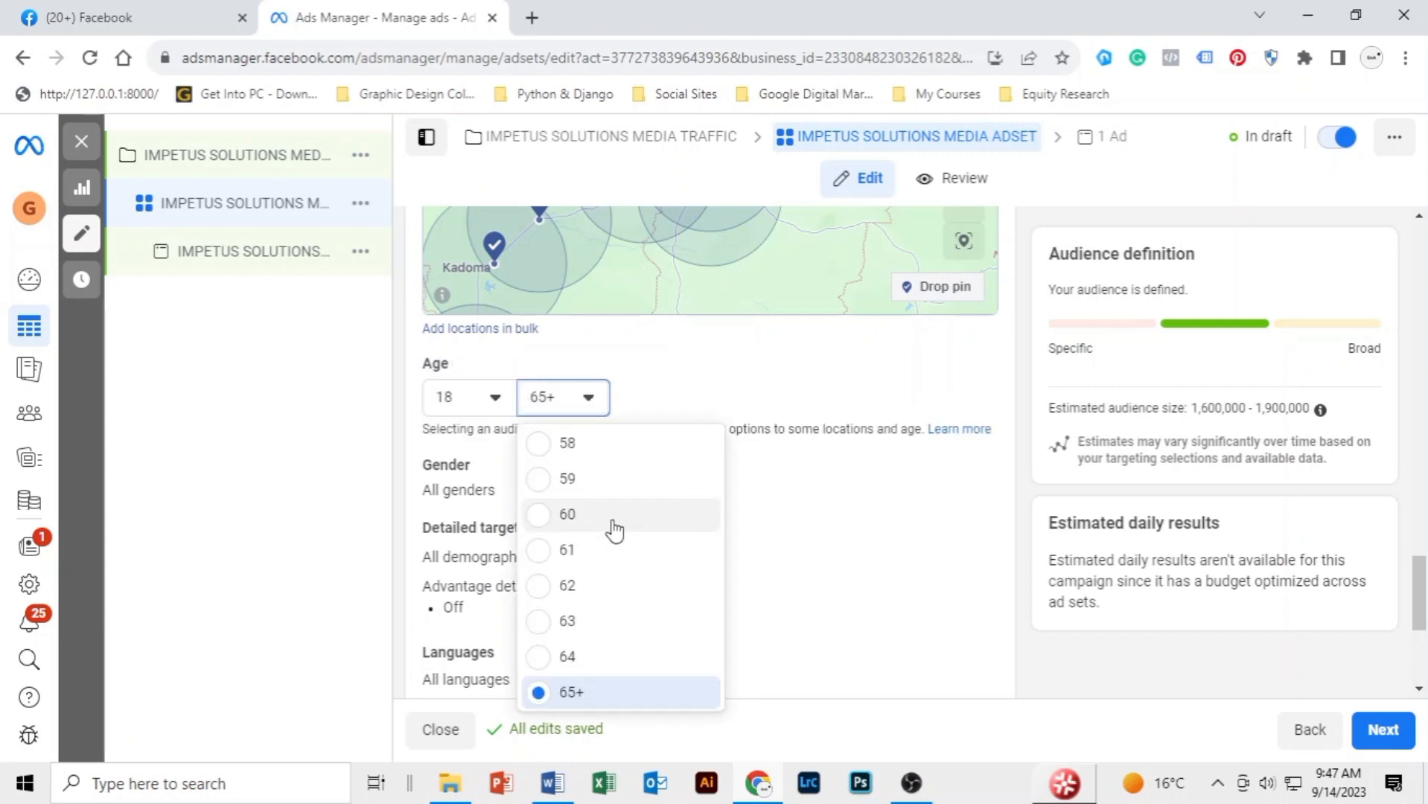
scroll(614, 530, "up", 3)
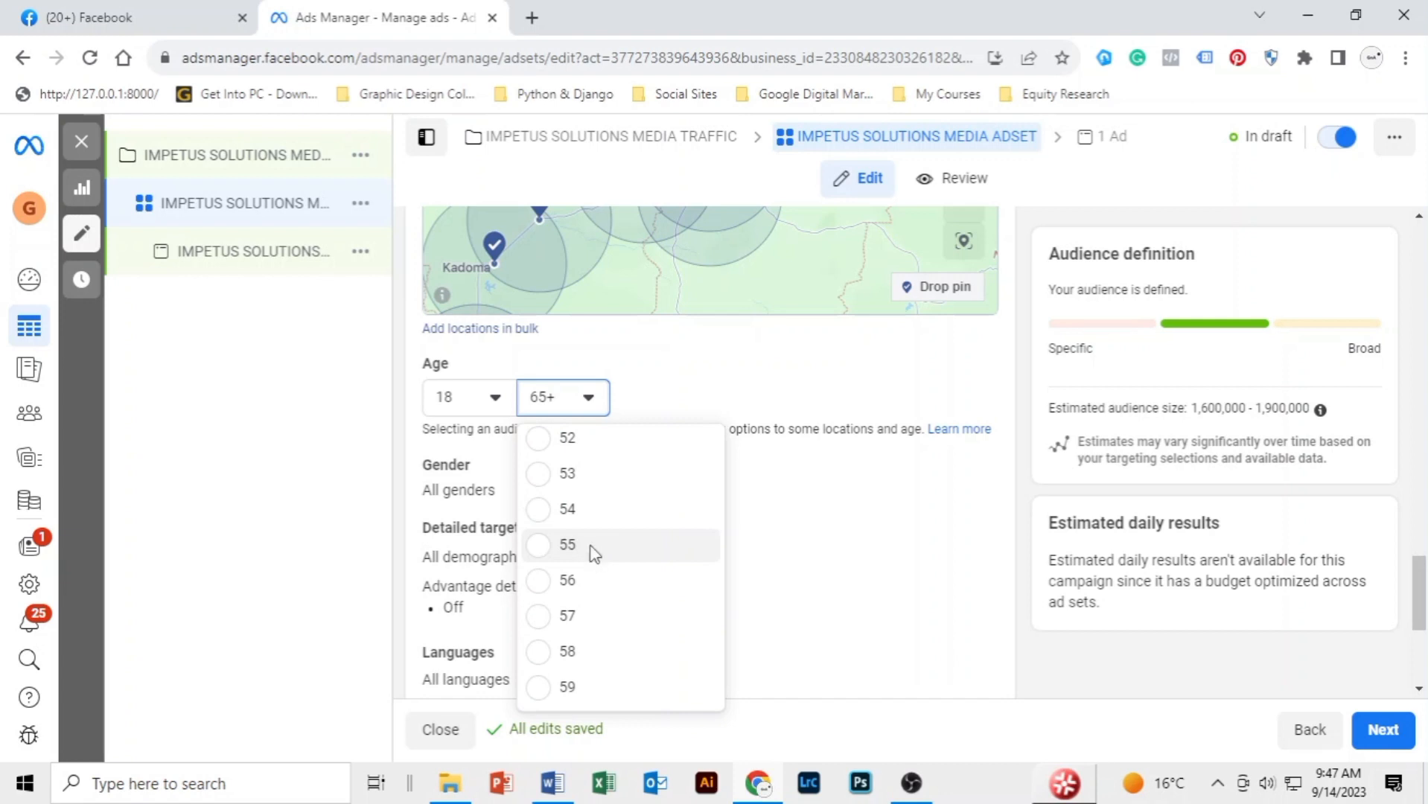
left_click(591, 548)
left_click(973, 473)
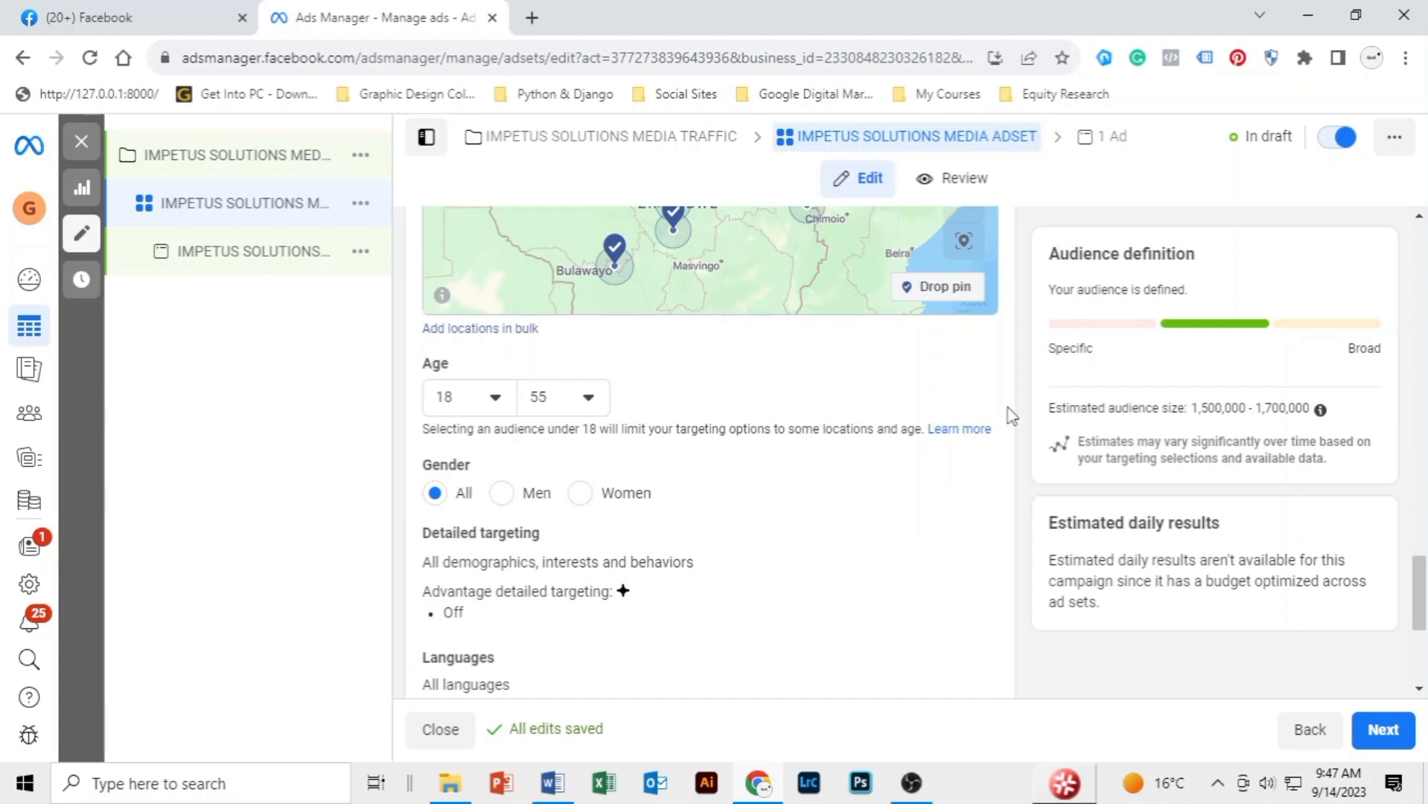
- Add the interest Small business (business & finance) to the audience's detailed targeting
scroll(1010, 415, "down", 1)
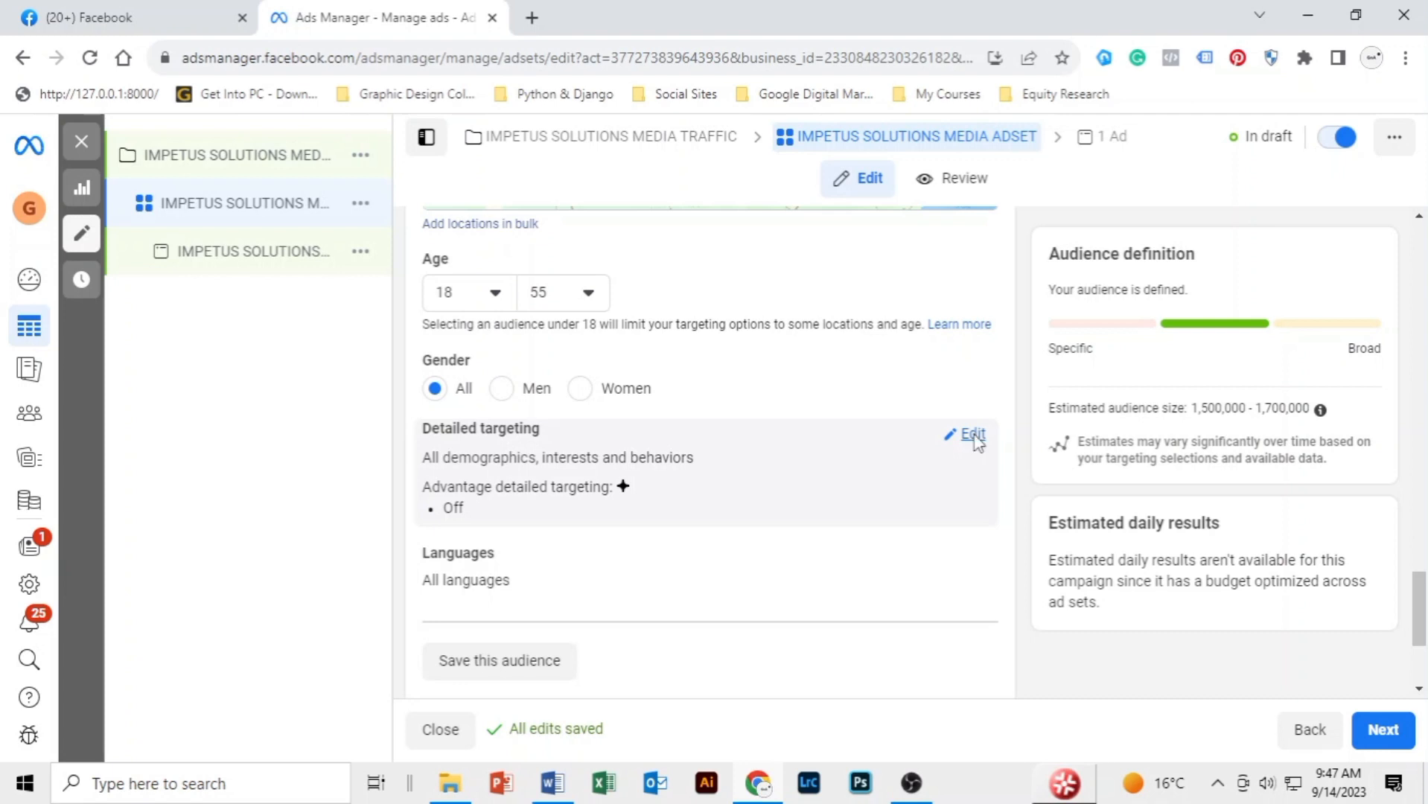
left_click(973, 437)
scroll(1013, 396, "down", 1)
scroll(1014, 400, "down", 1)
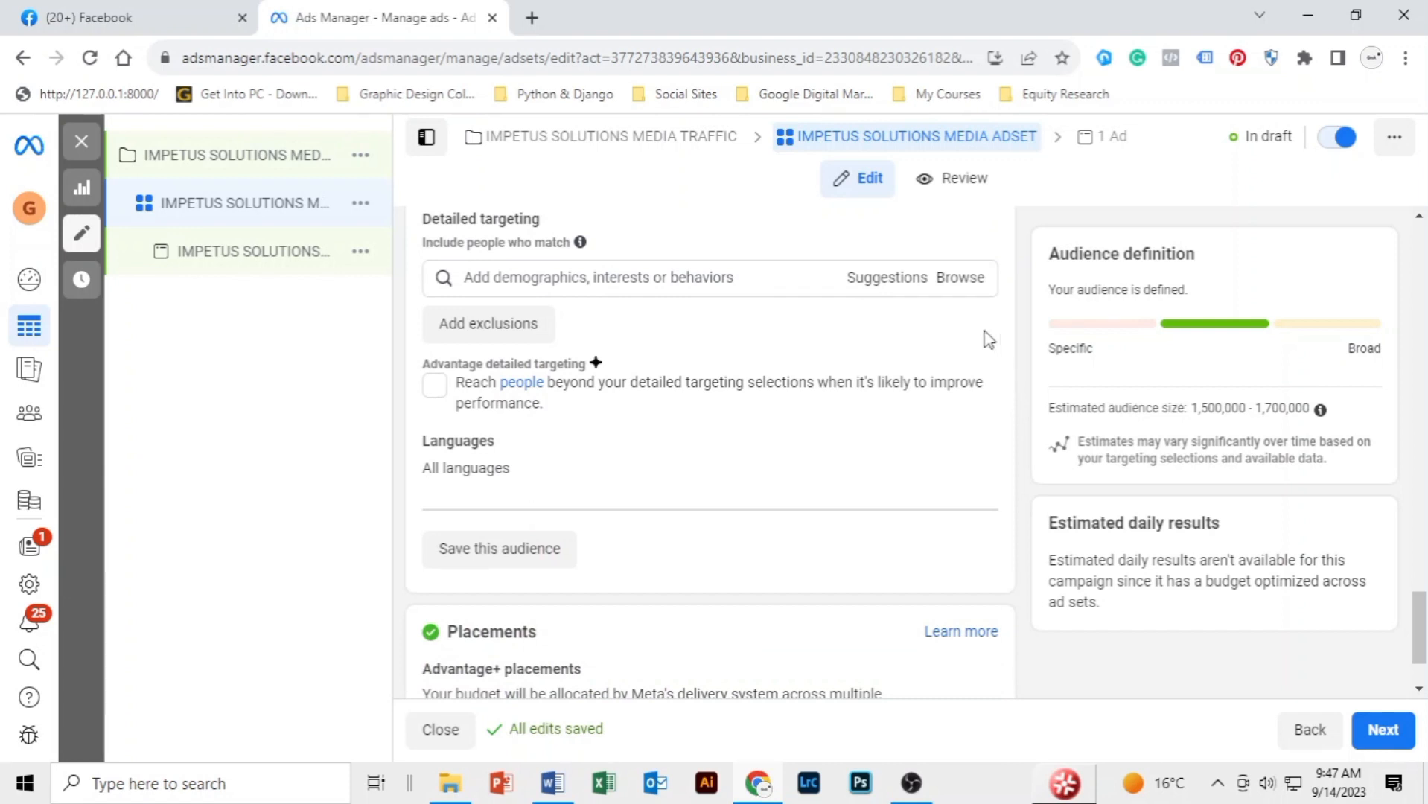
left_click(961, 279)
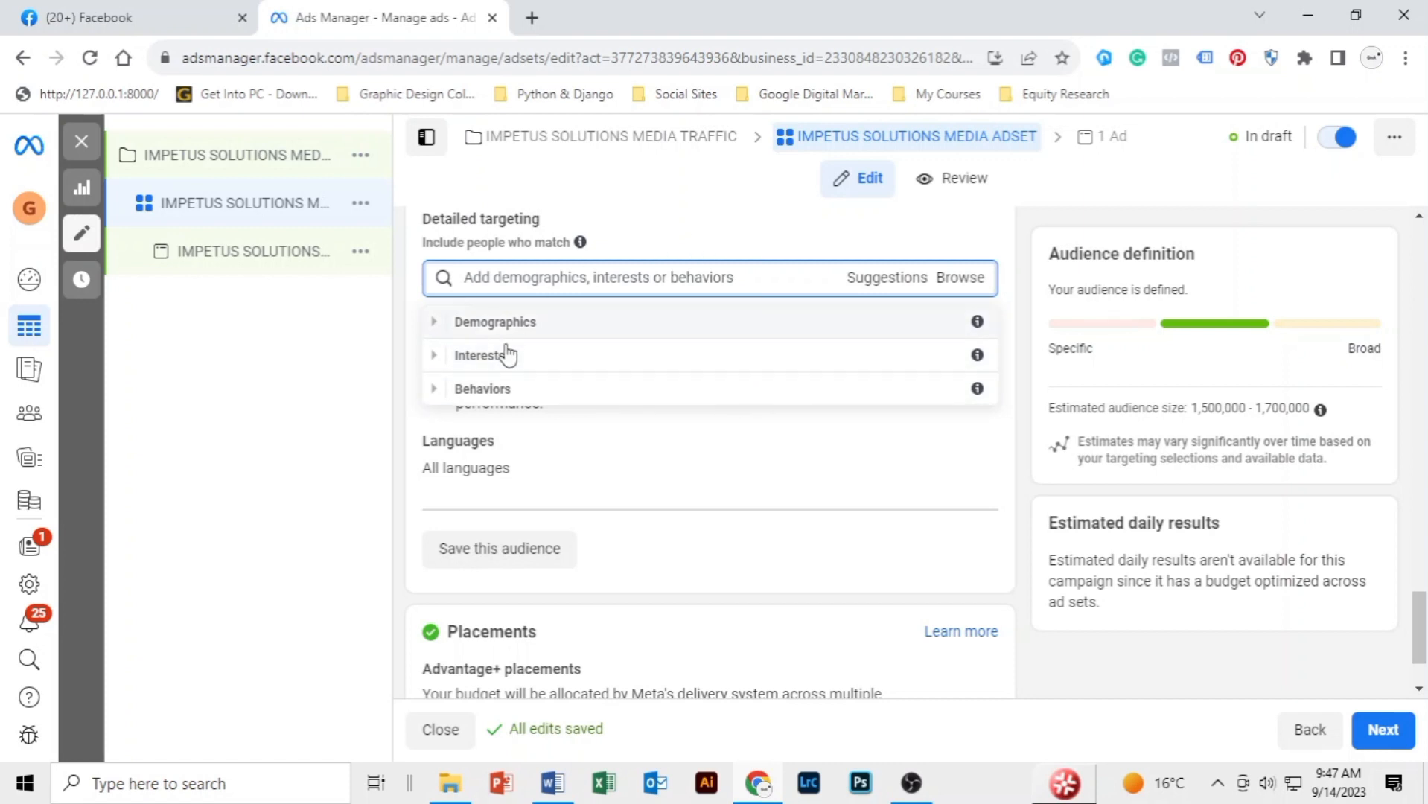
left_click(687, 280)
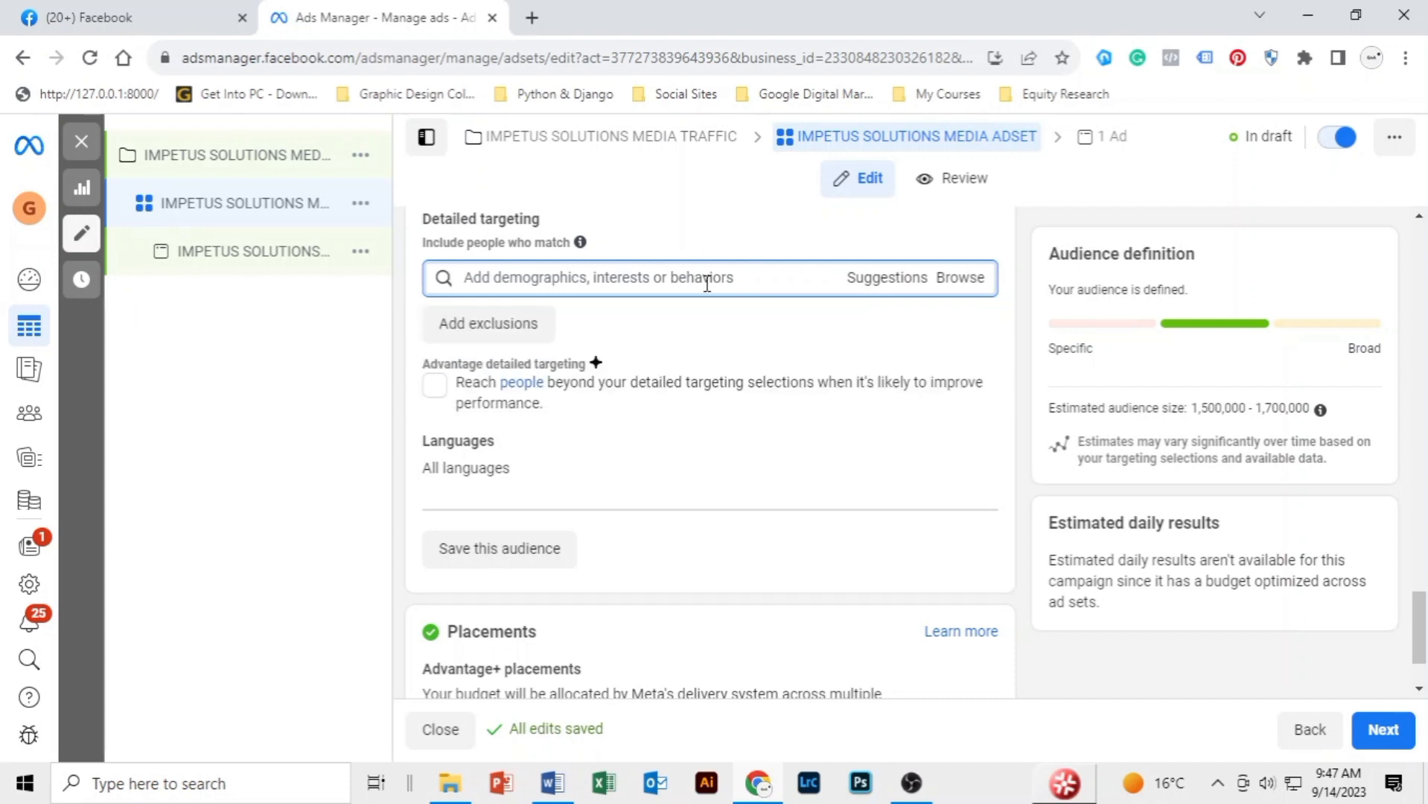
type("small business")
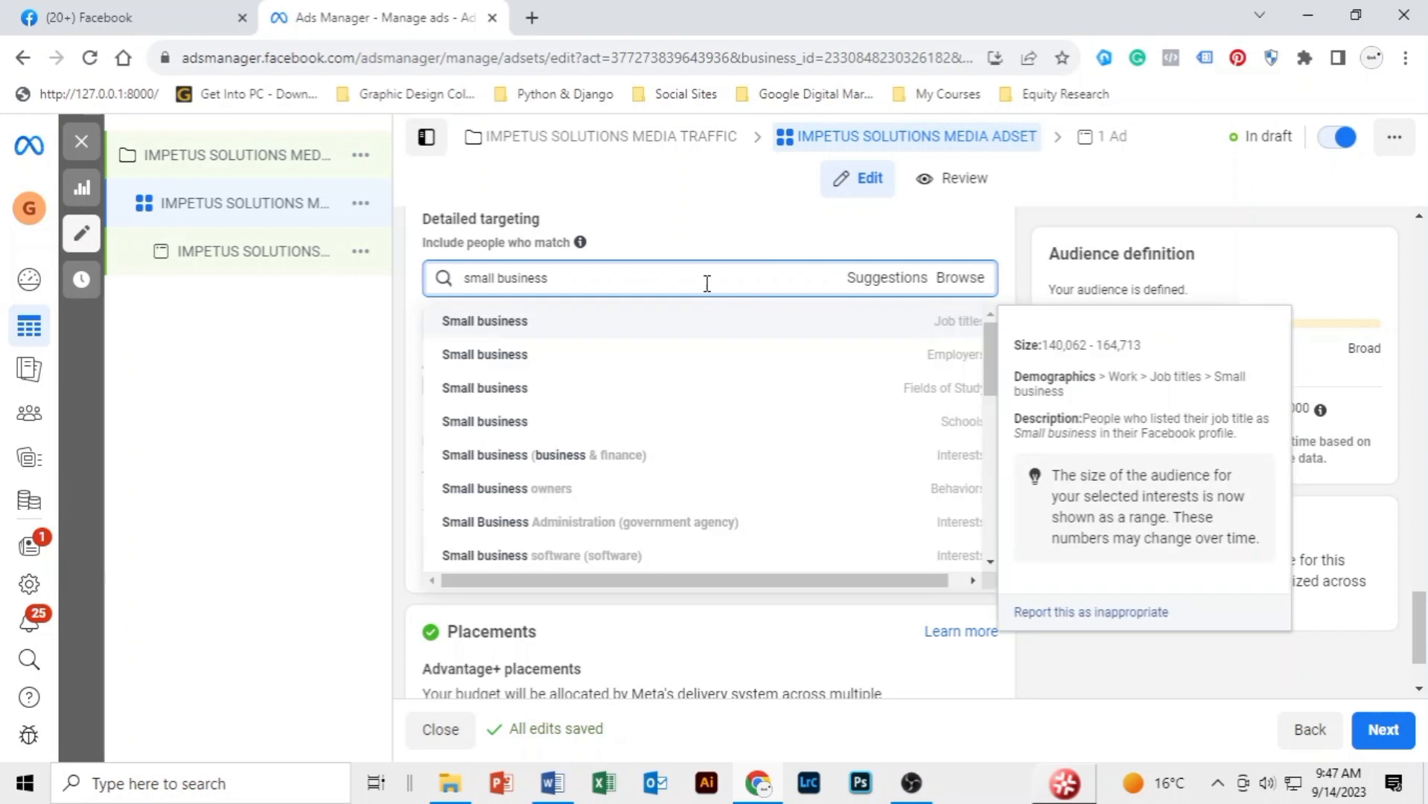
left_click(677, 468)
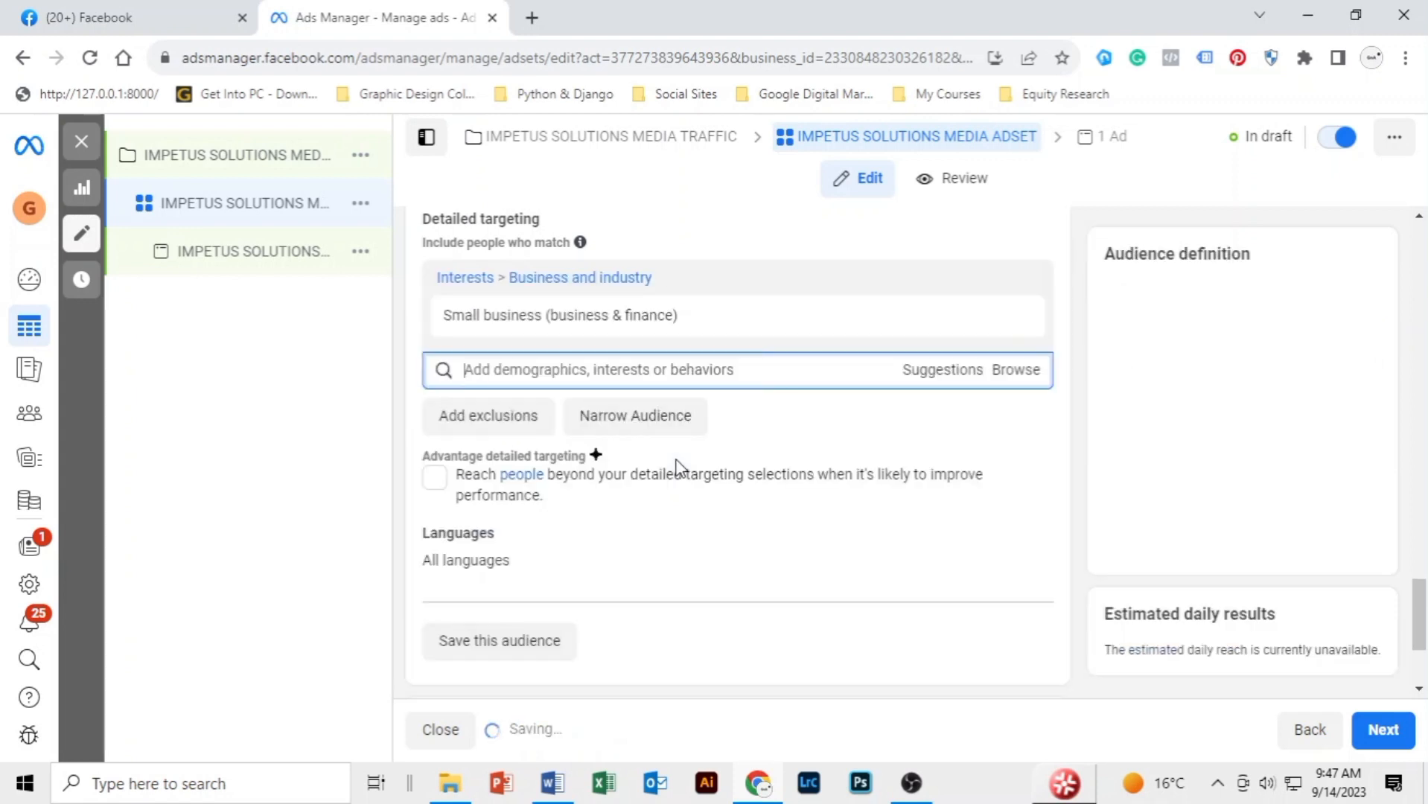
- Add the interest Small and medium enterprises (business & finance) to the detailed targeting
left_click(640, 370)
type("small and medium enter")
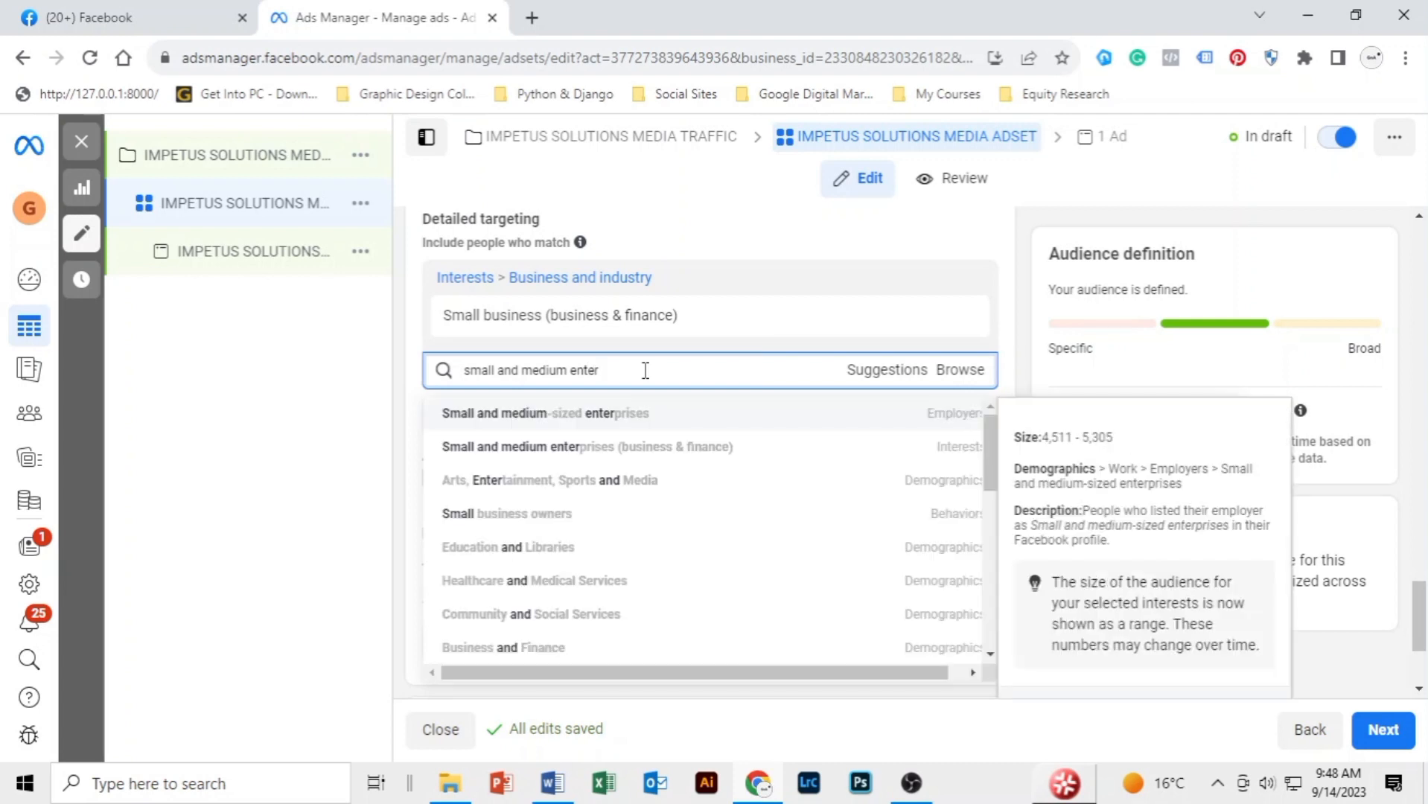
left_click(646, 446)
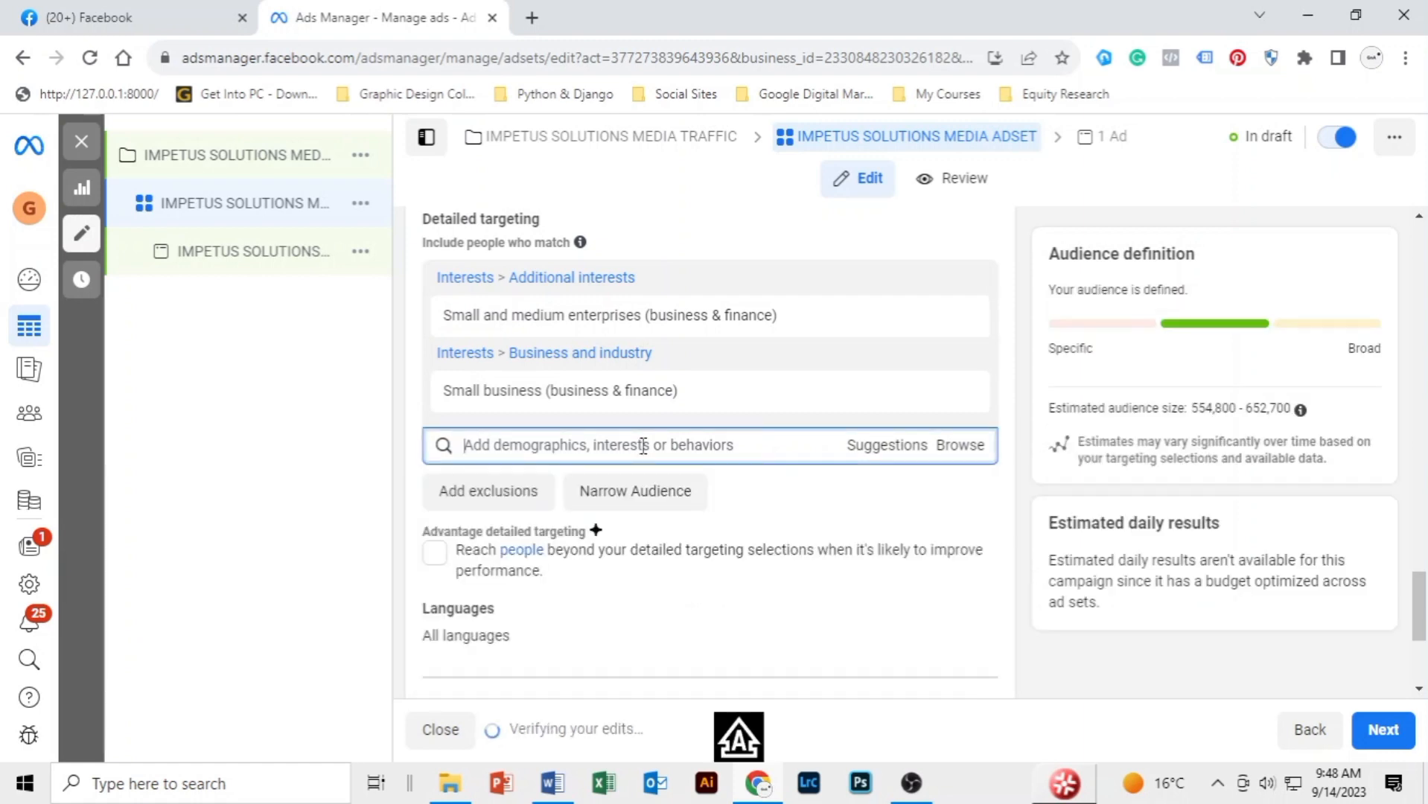
type("Enterpre")
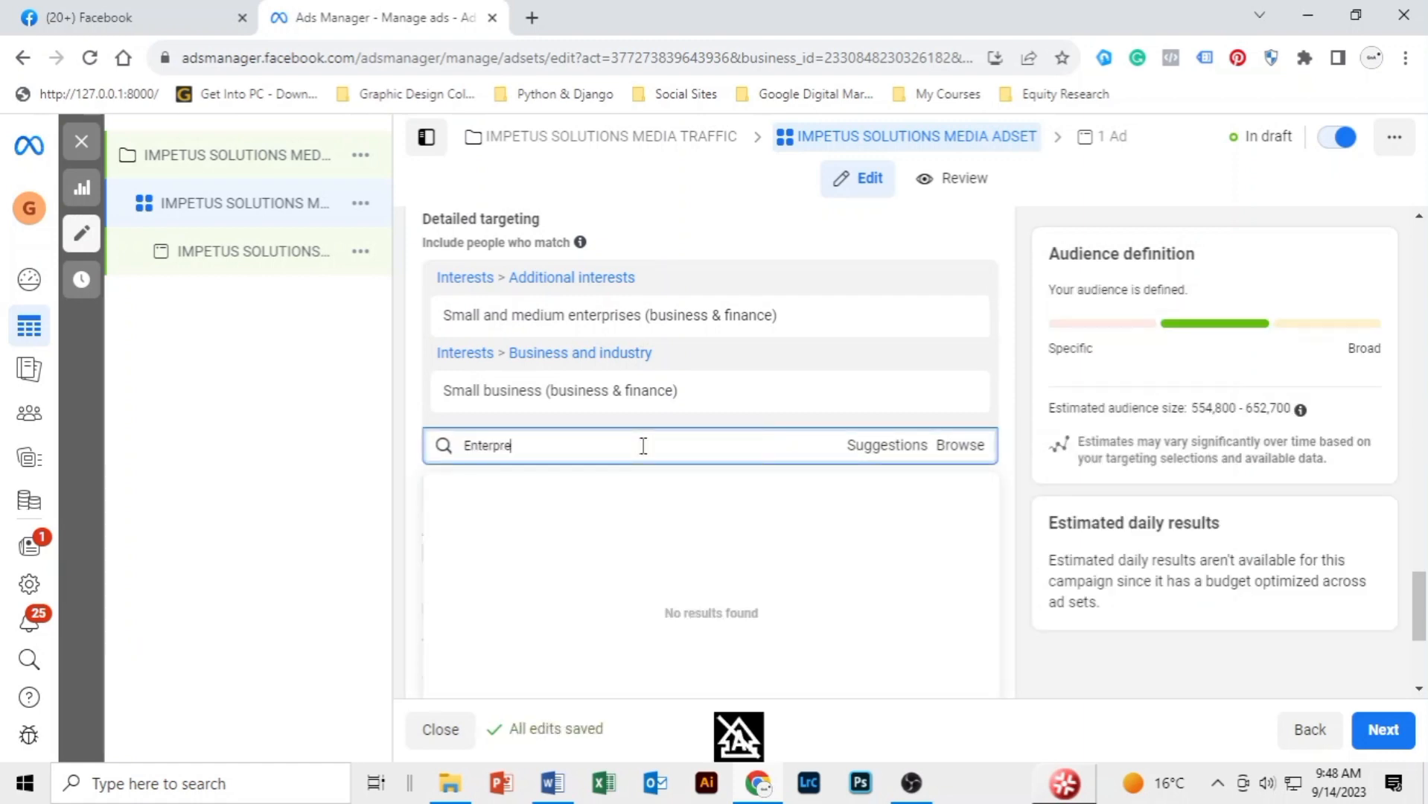
type("neurship")
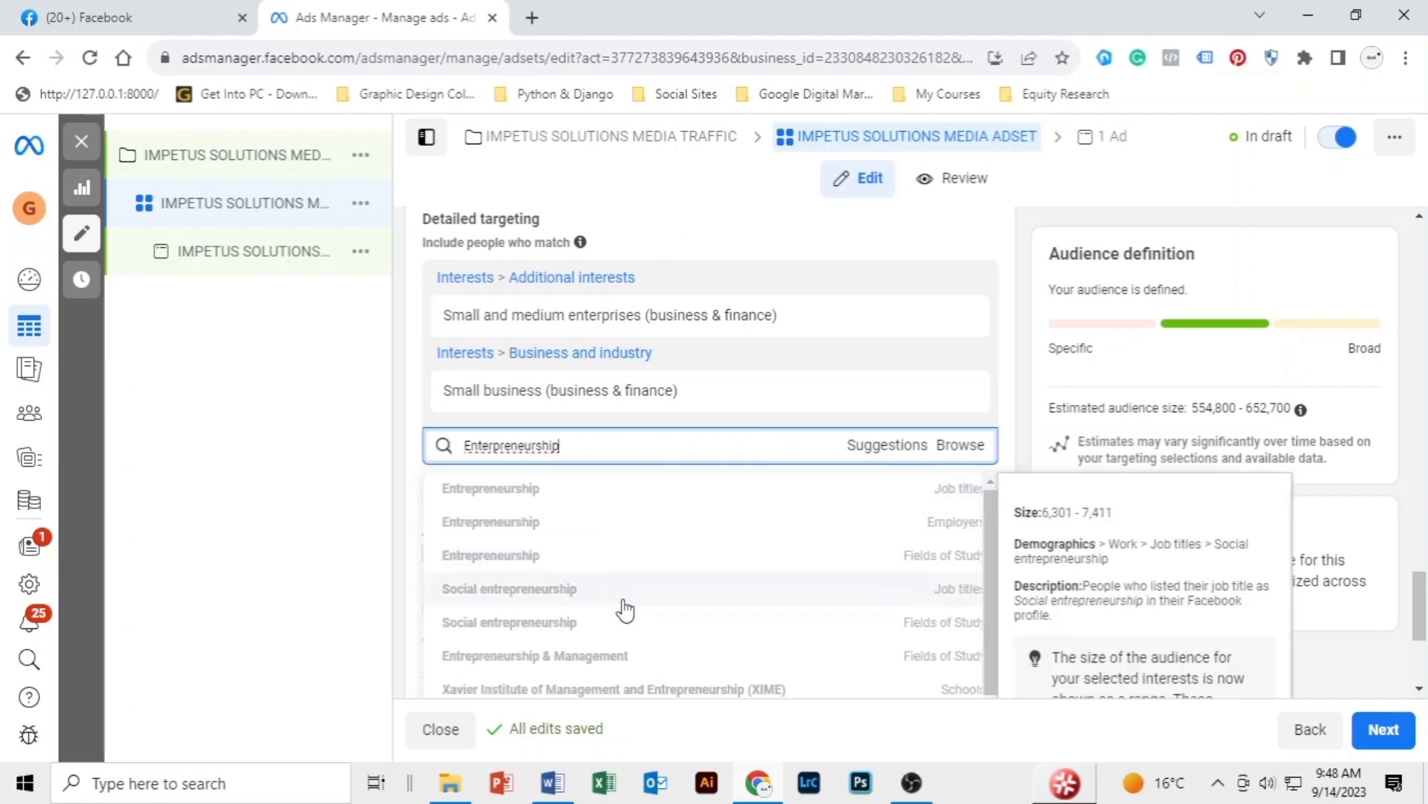
scroll(655, 531, "down", 4)
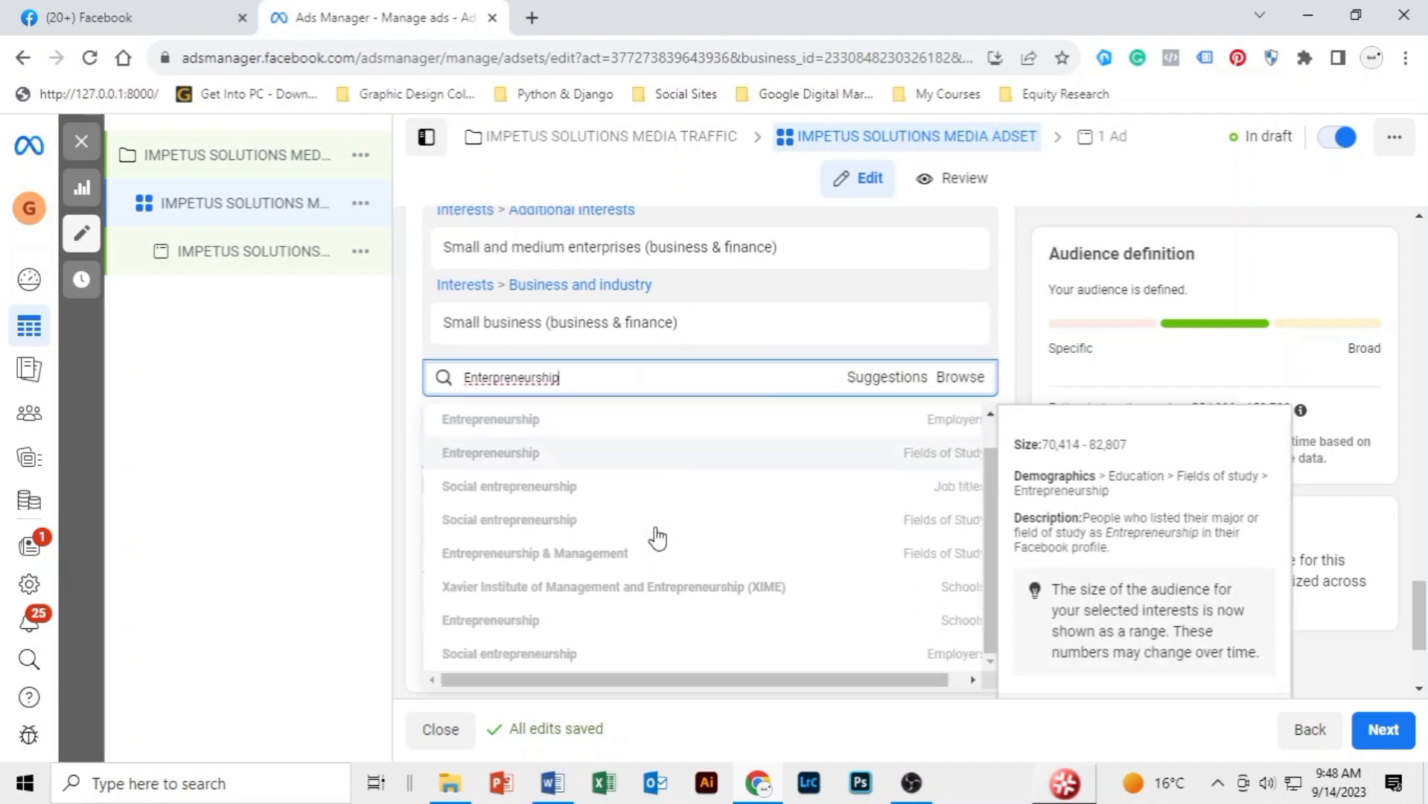
scroll(774, 325, "up", 4)
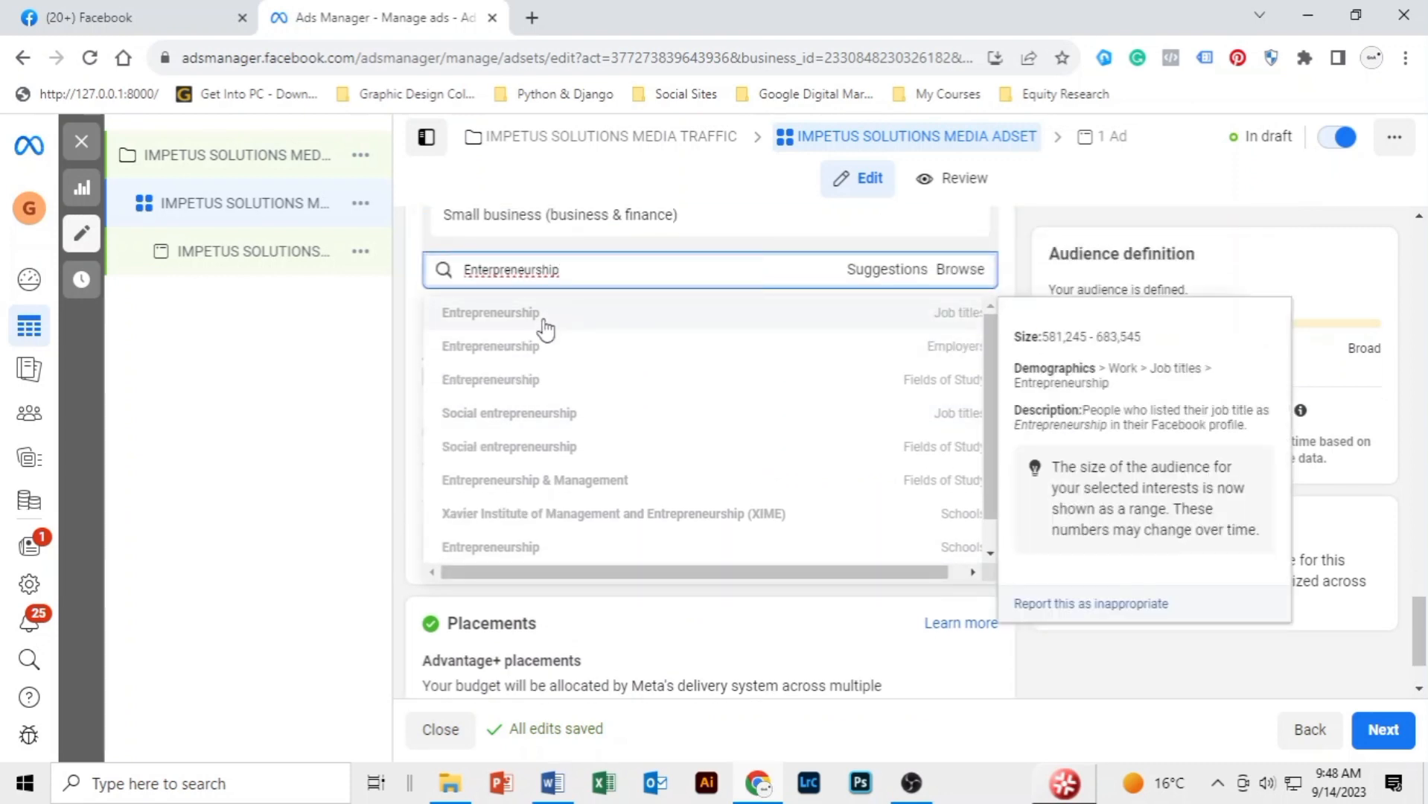
scroll(780, 445, "down", 1)
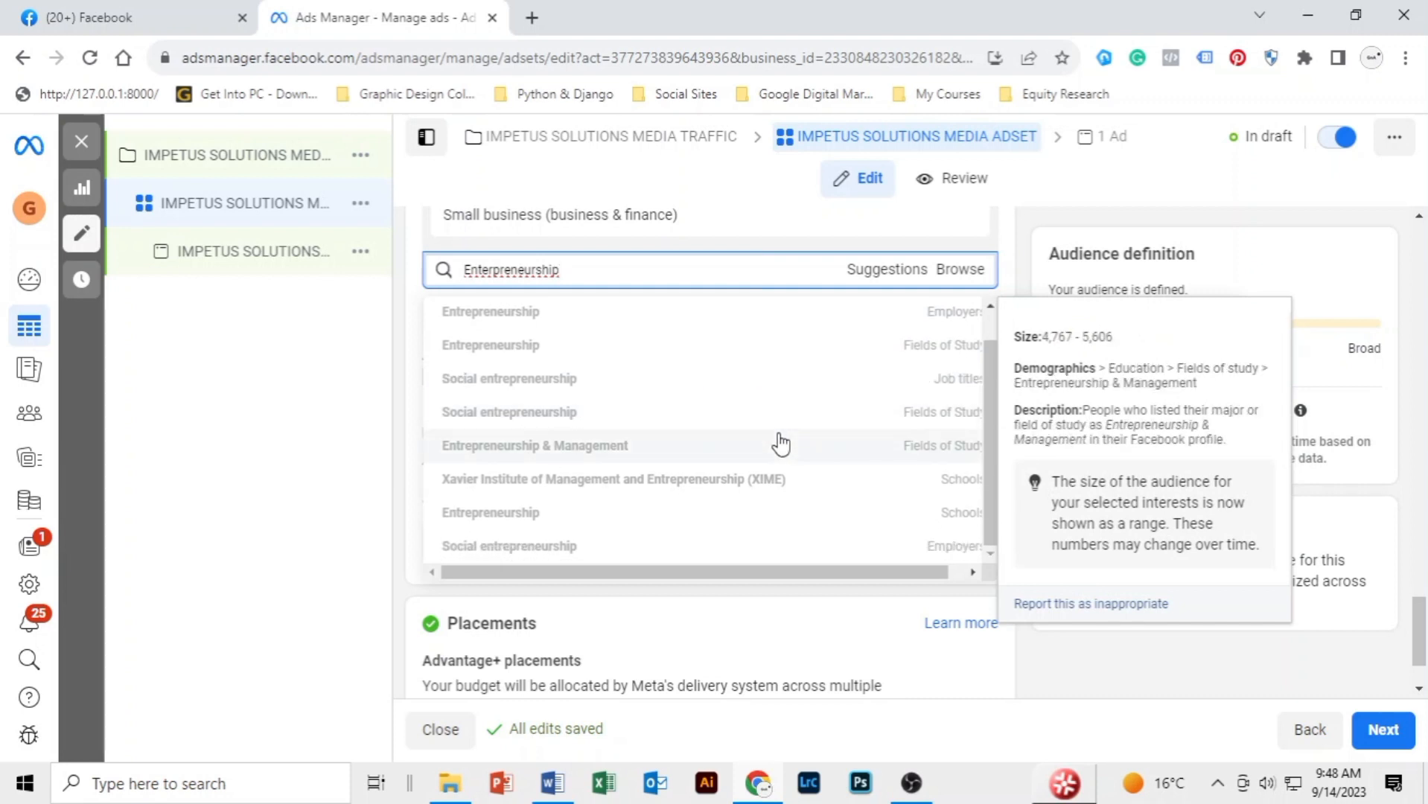
scroll(780, 444, "down", 1)
scroll(727, 389, "up", 1)
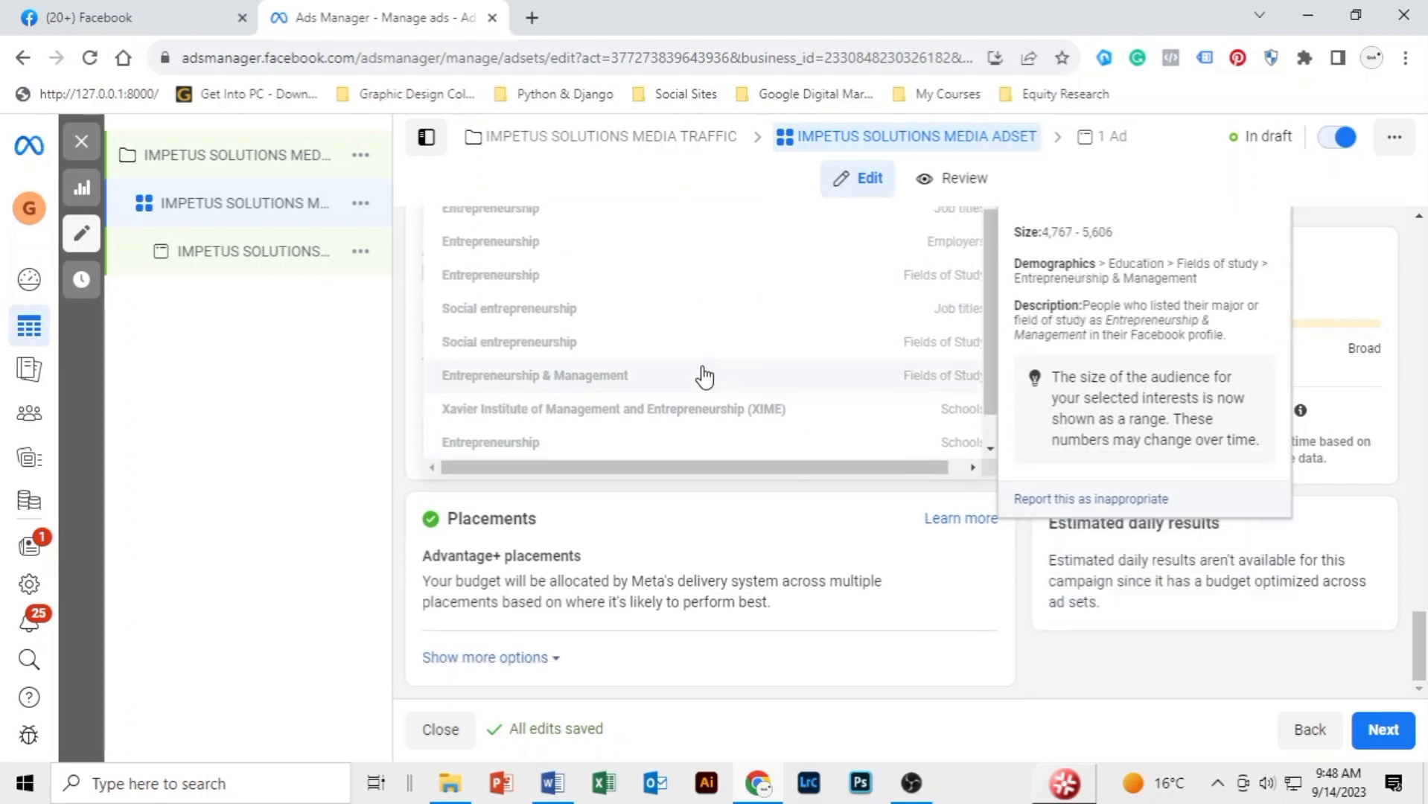
scroll(704, 377, "up", 5)
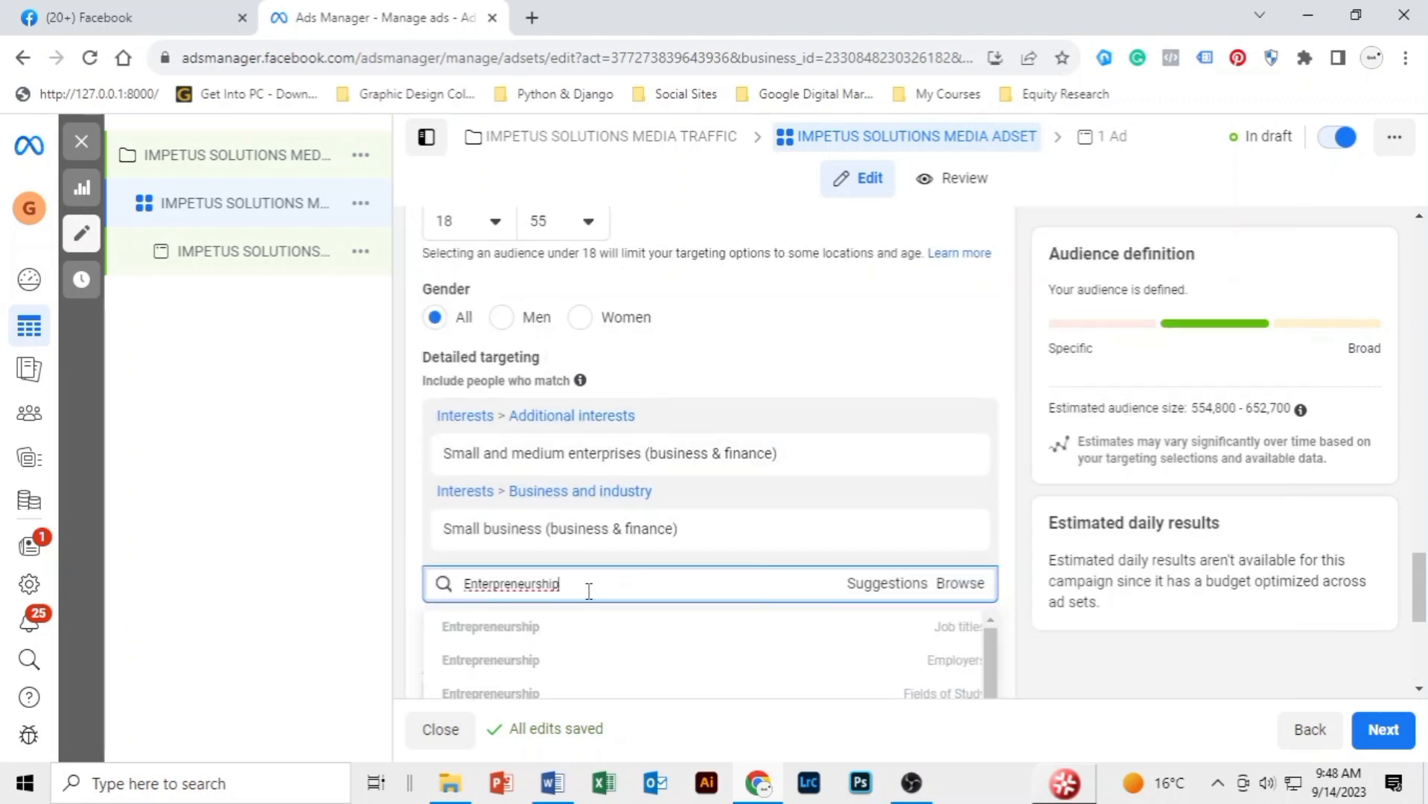
- Correct the targeting search to Entrepreneurship and add the interest Entrepreneurship (business & finance)
double_click(491, 583)
type("Enterpreneurshi")
key("BackSpace")
key("BackSpace")
key("BackSpace")
key("BackSpace")
key("BackSpace")
key("BackSpace")
key("BackSpace")
key("BackSpace")
key("BackSpace")
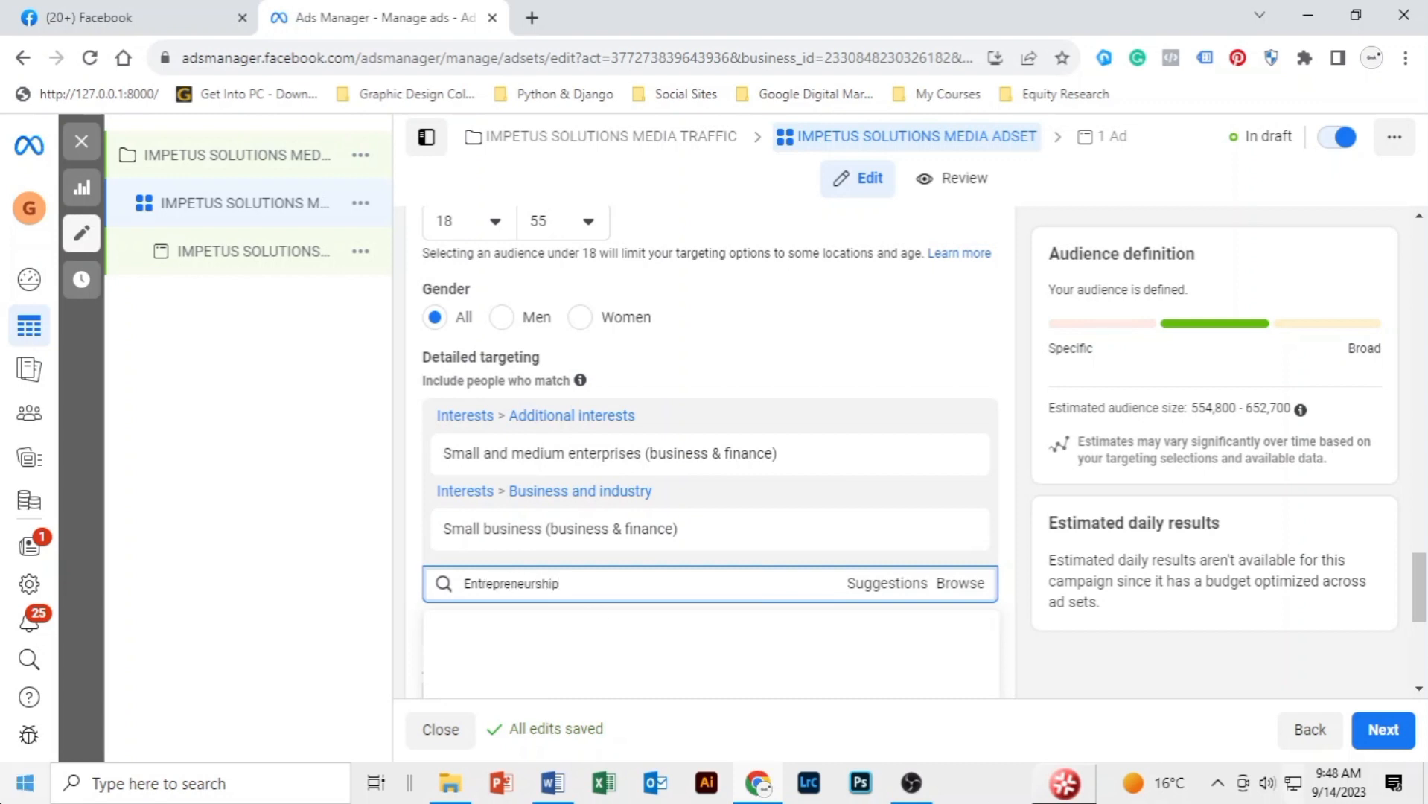
scroll(851, 539, "down", 3)
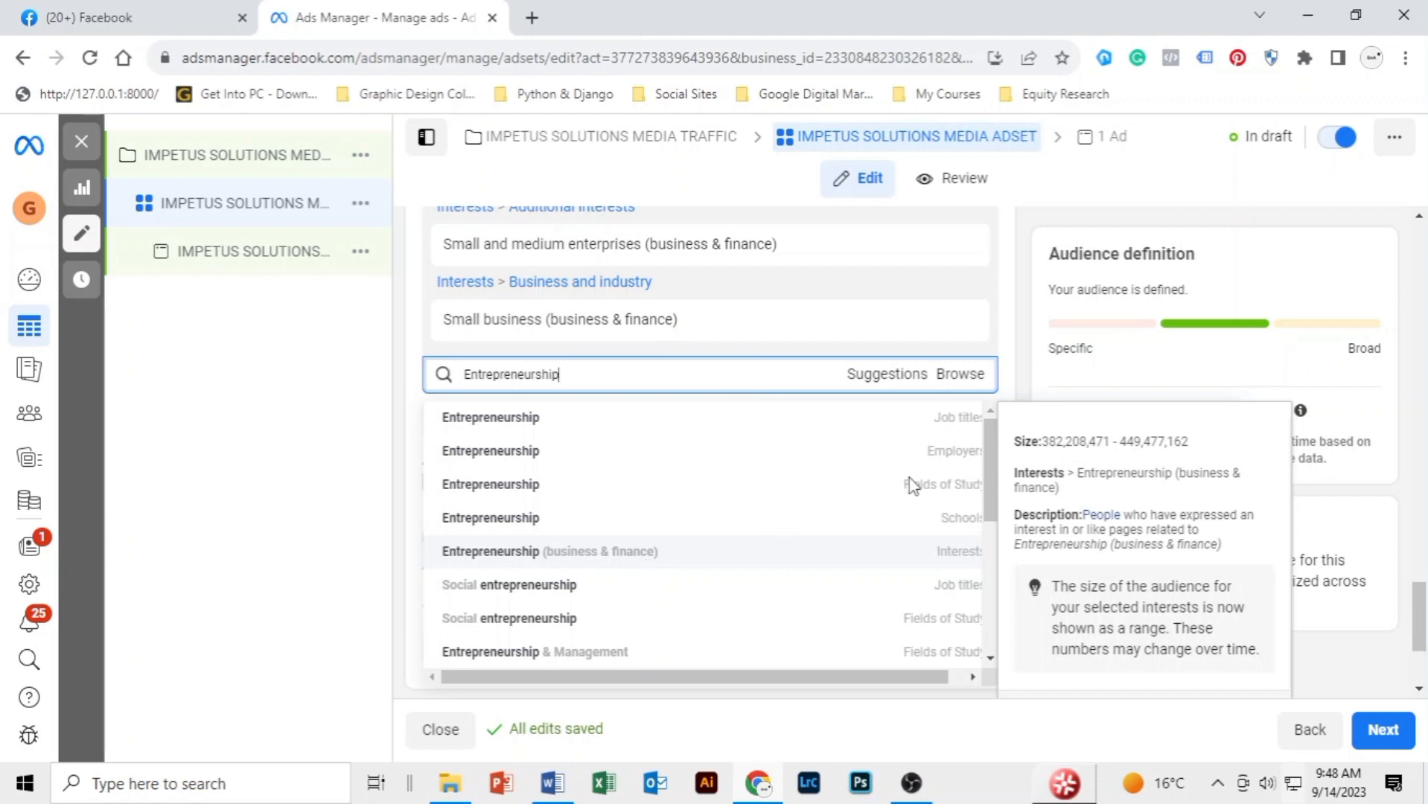
key("Return")
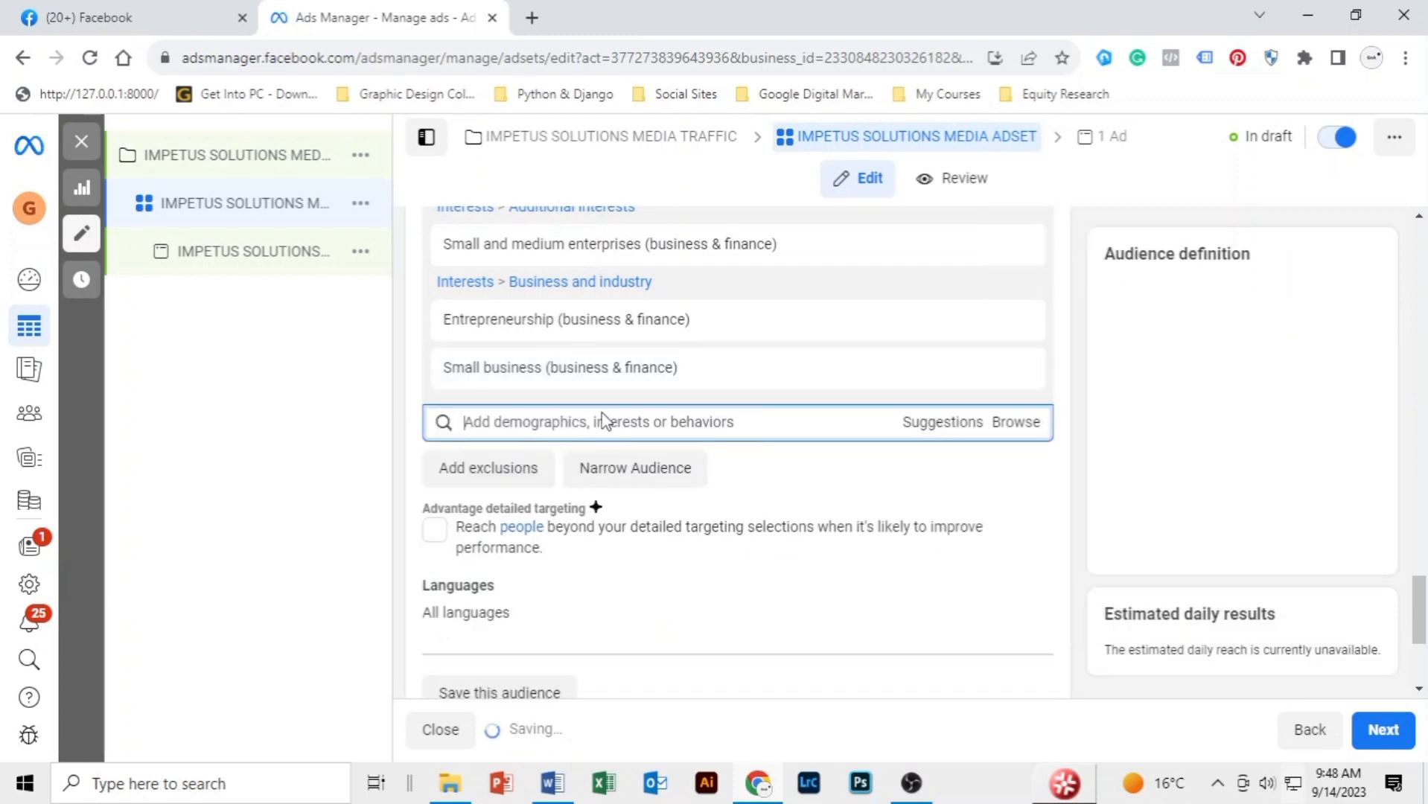
- Add the interest Business (business & finance) to the audience's detailed targeting
left_click(538, 431)
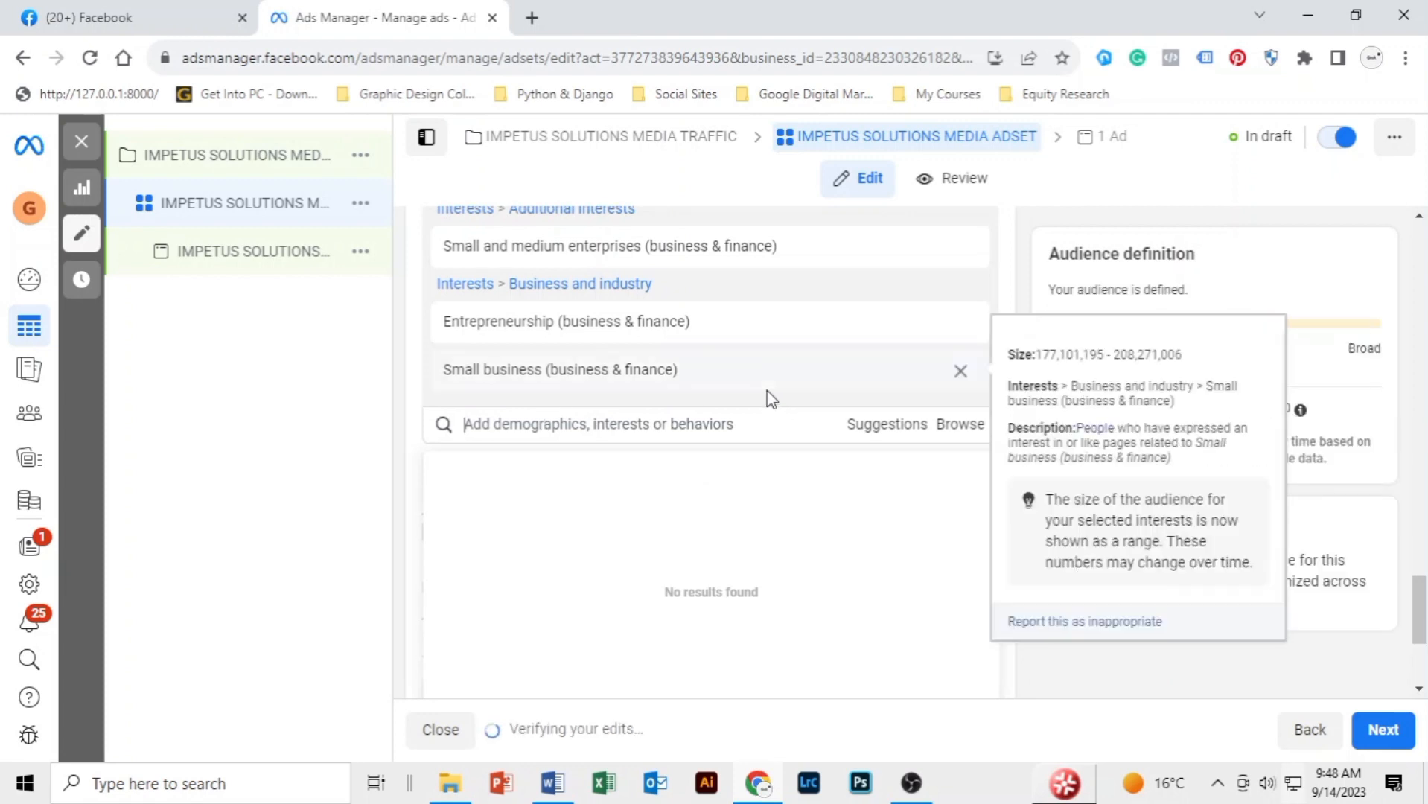
scroll(766, 394, "up", 2)
scroll(769, 402, "down", 3)
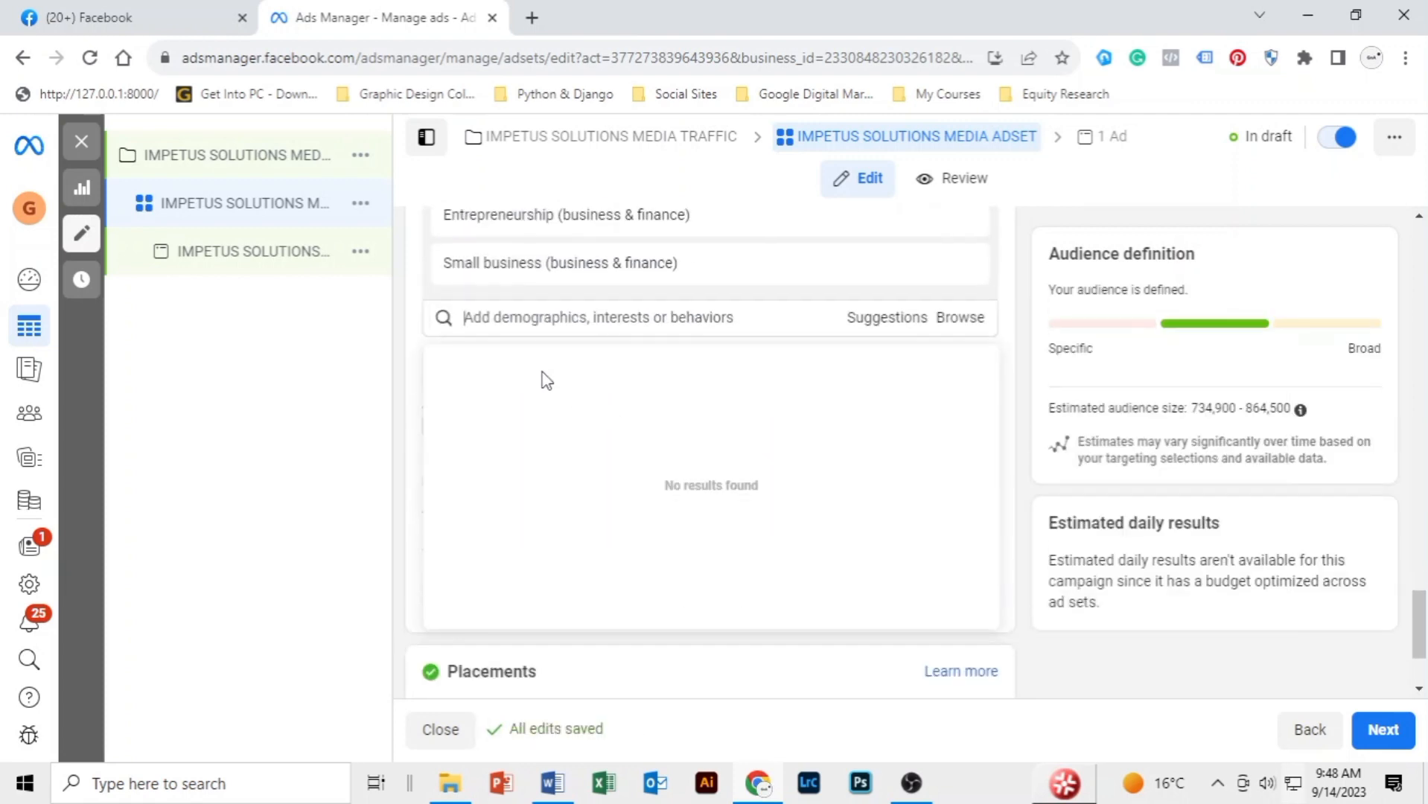
left_click(528, 318)
type("Business")
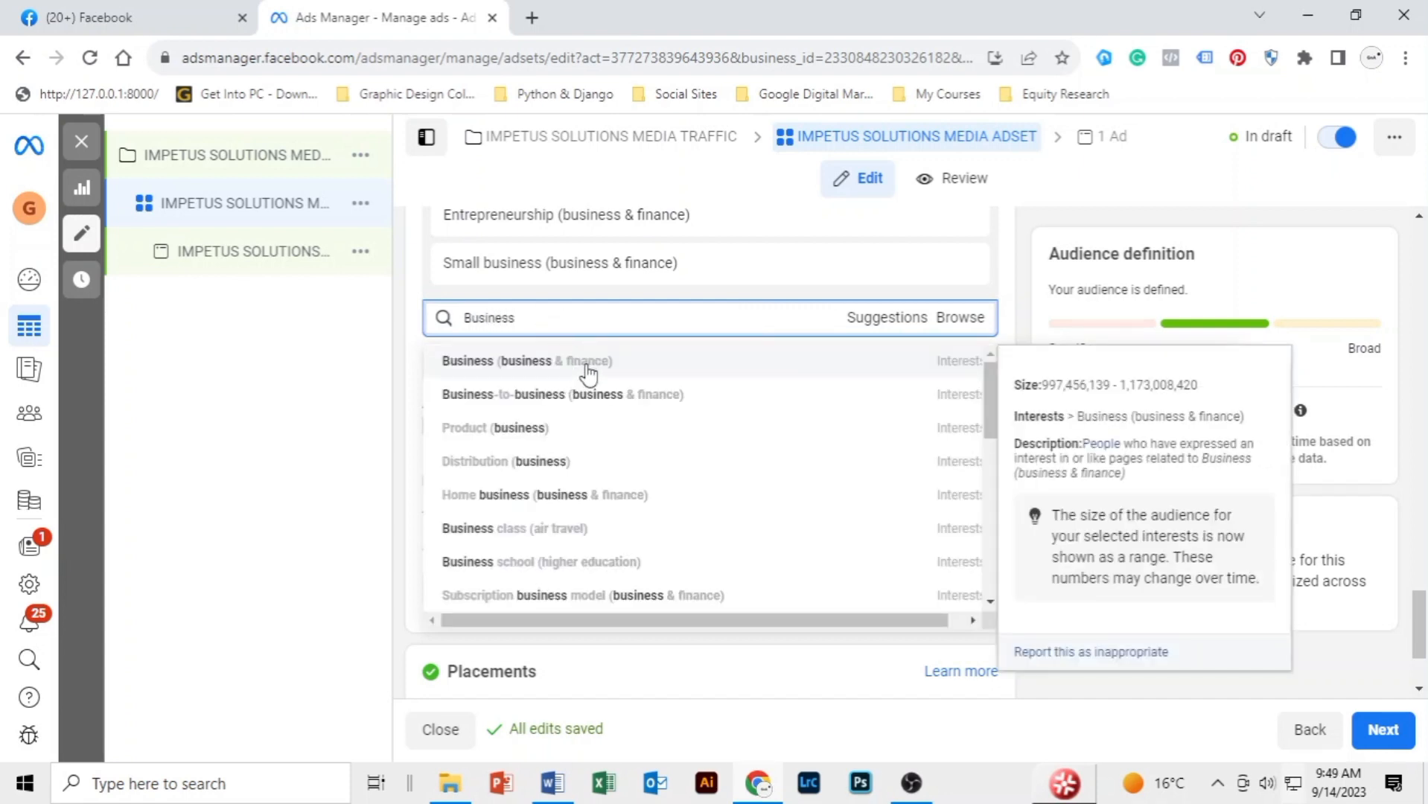
left_click(588, 364)
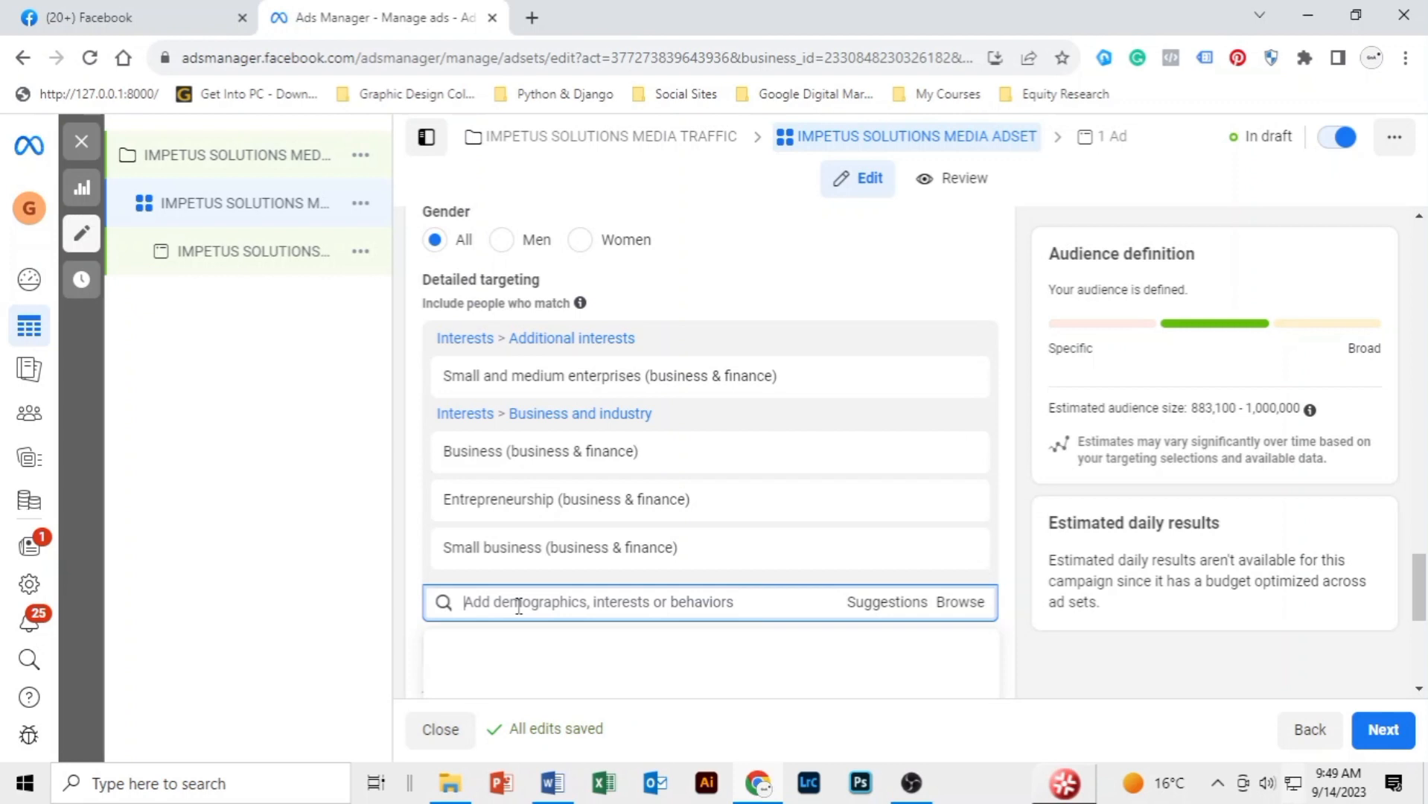
- Add the interests Audit (business & finance) and Accounting (business & finance) to the detailed targeting
type("Aud")
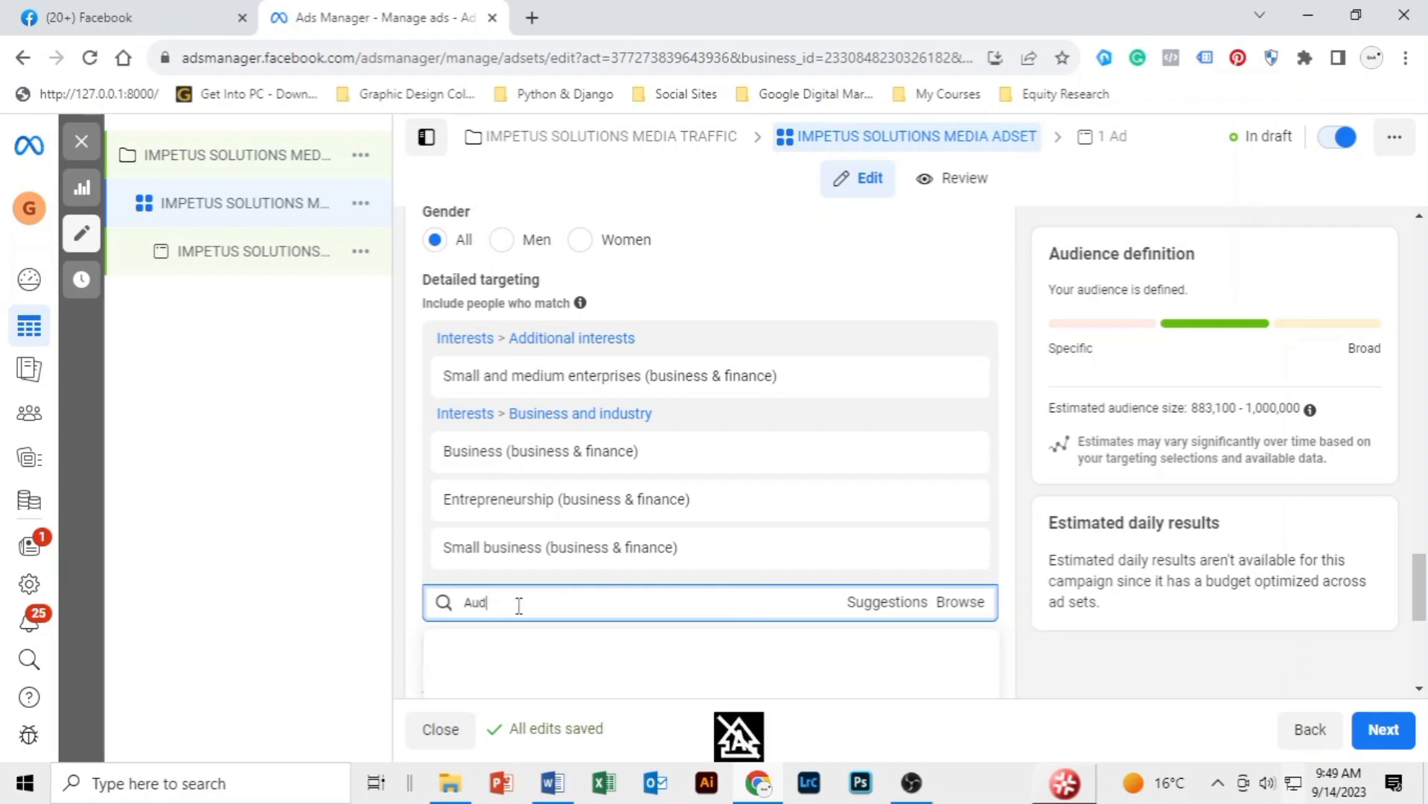
type("iting")
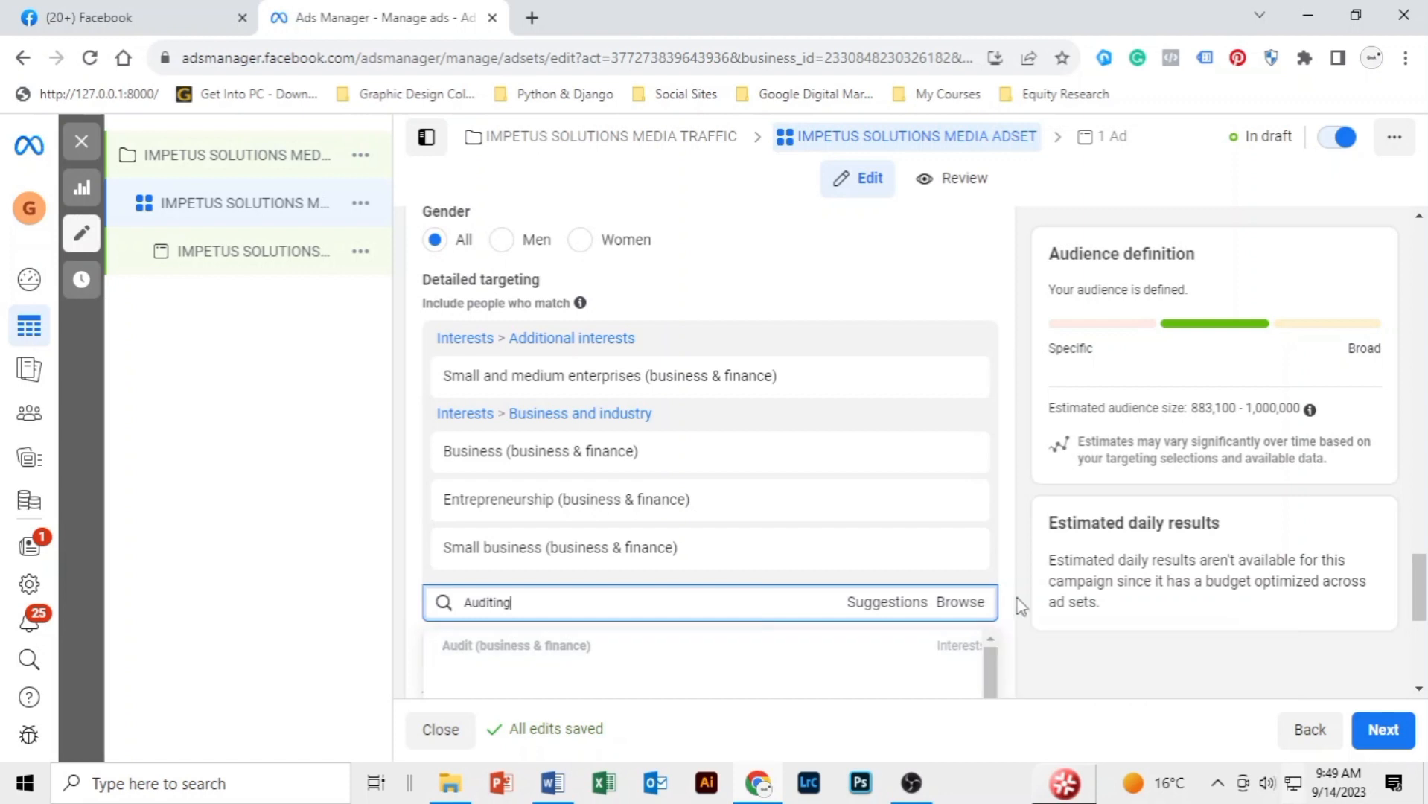
left_click(645, 647)
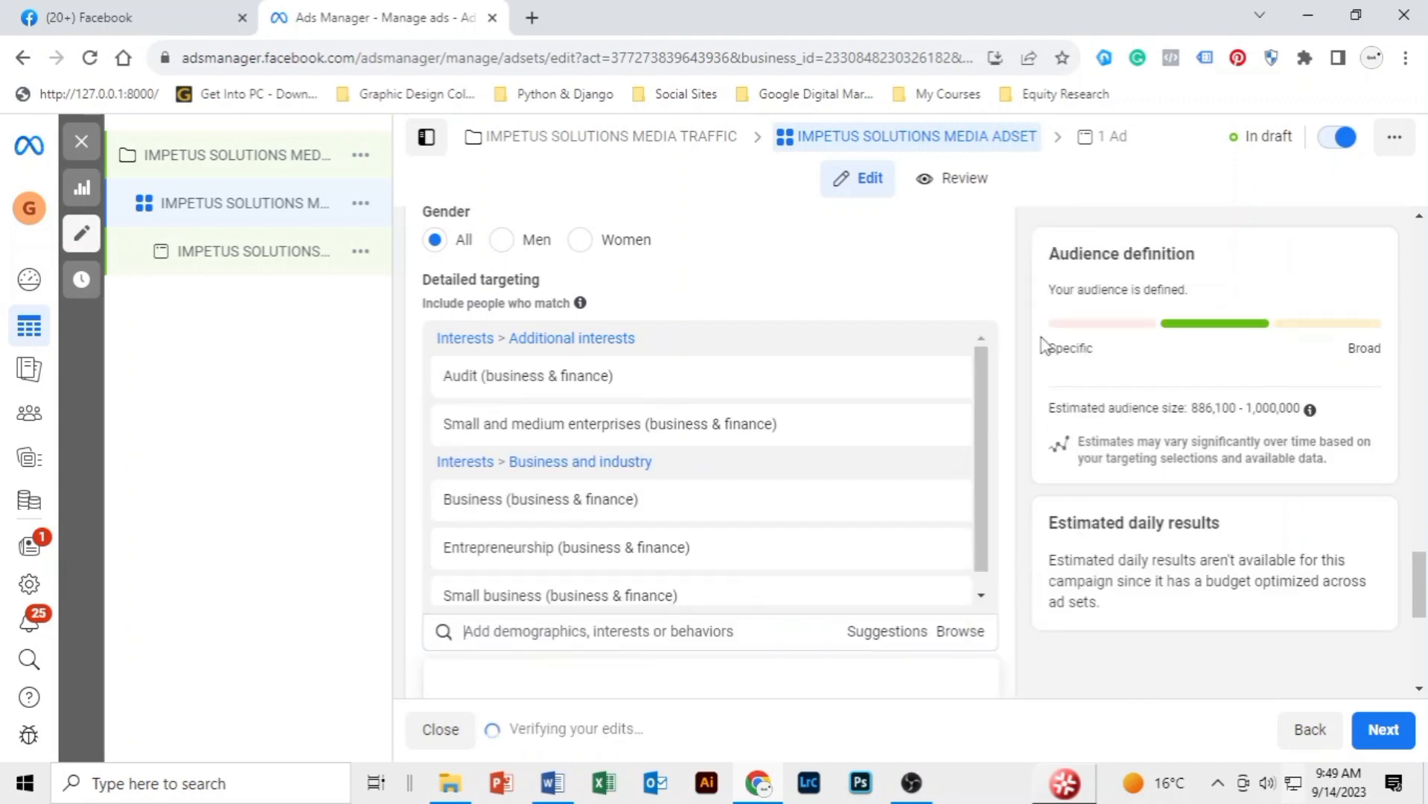
scroll(707, 500, "down", 3)
type("accounting")
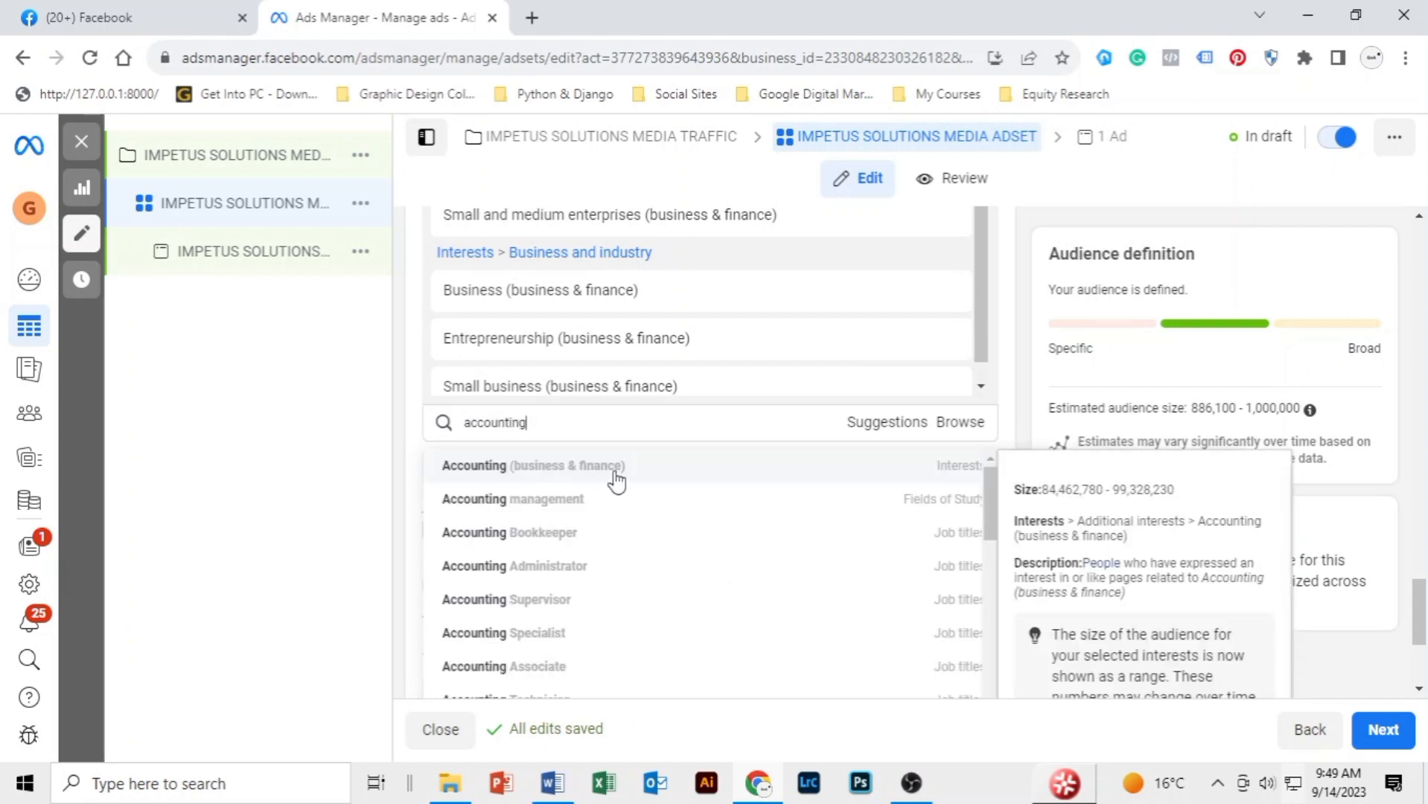
left_click(615, 477)
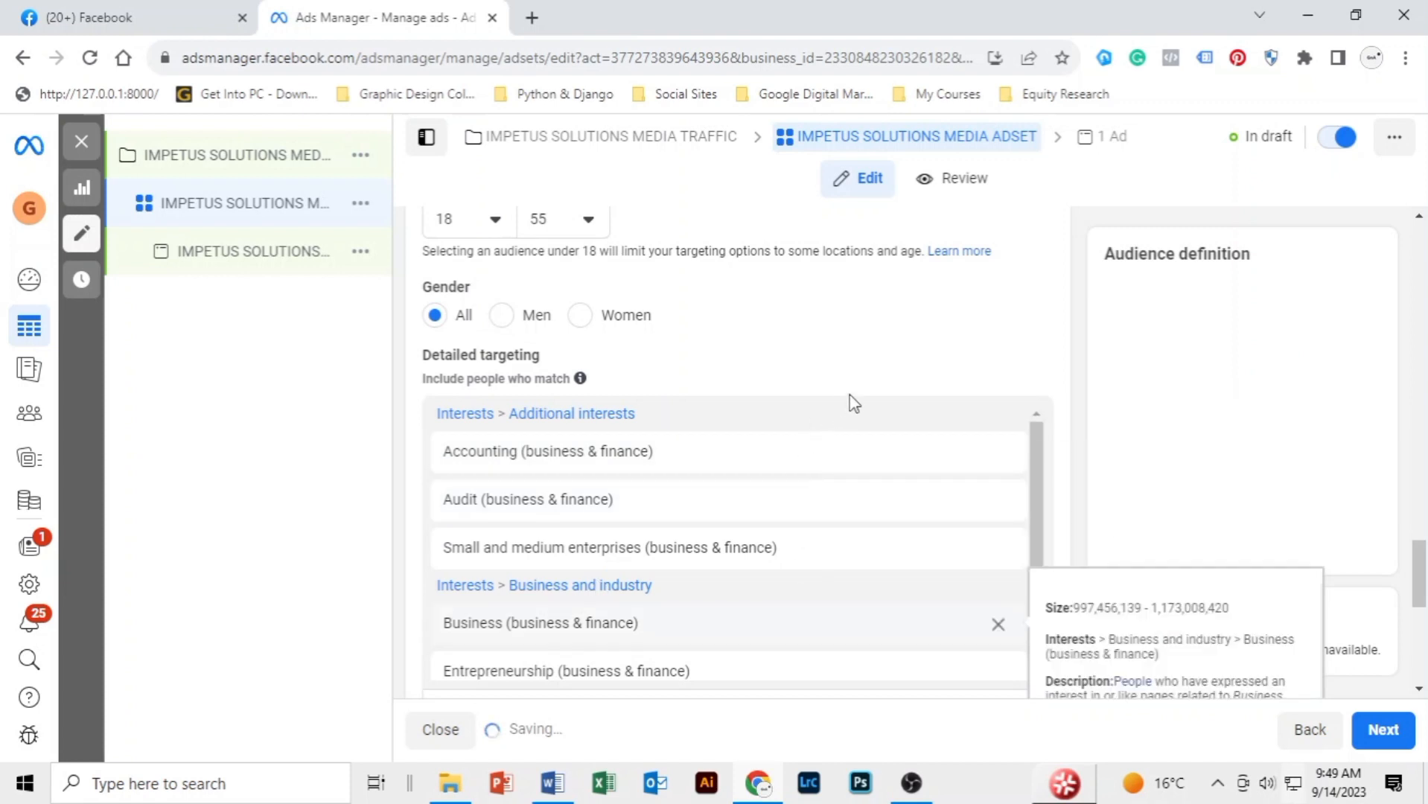
- Add the interests Finance (business & finance) and Bookkeeping (accounting) to the detailed targeting
scroll(769, 539, "down", 4)
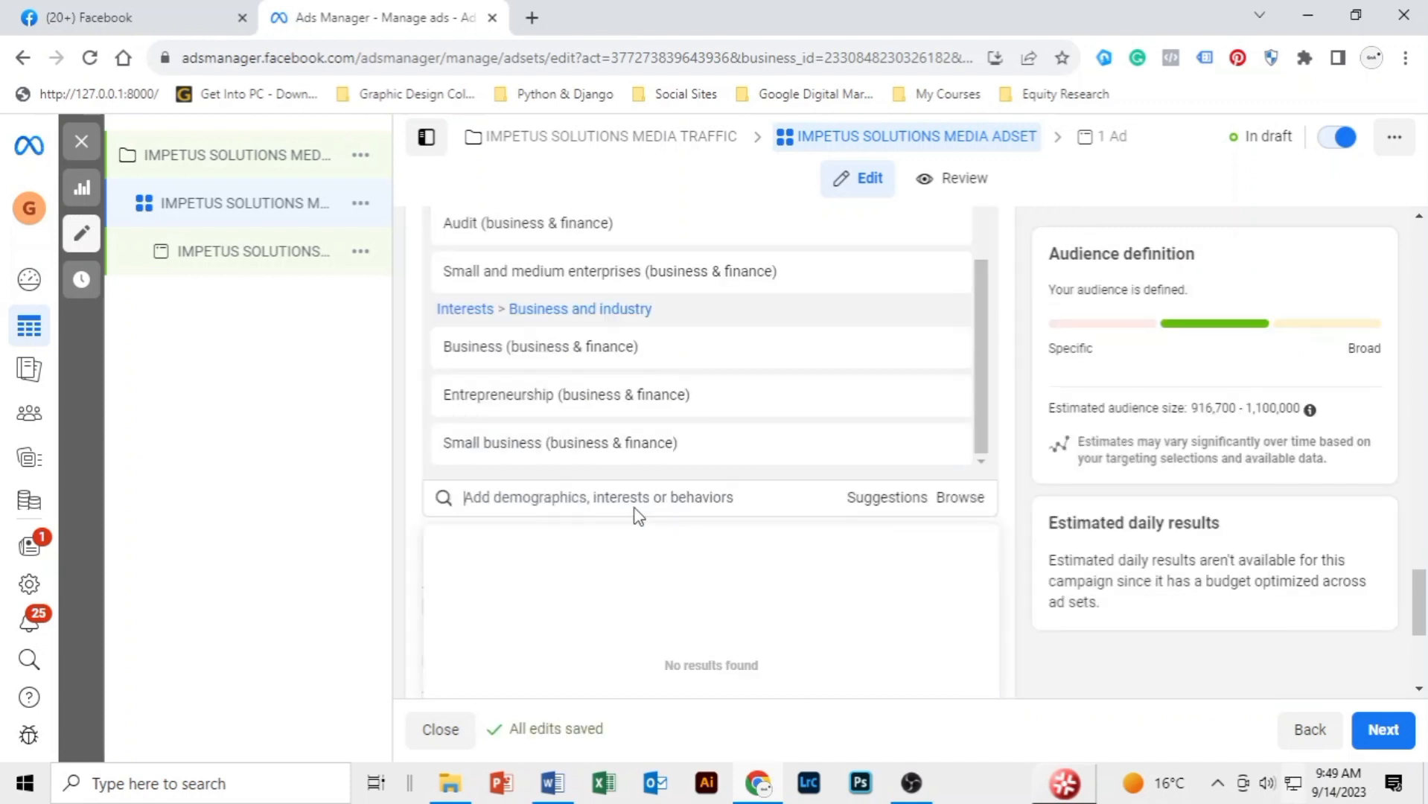
left_click(634, 495)
type("finance")
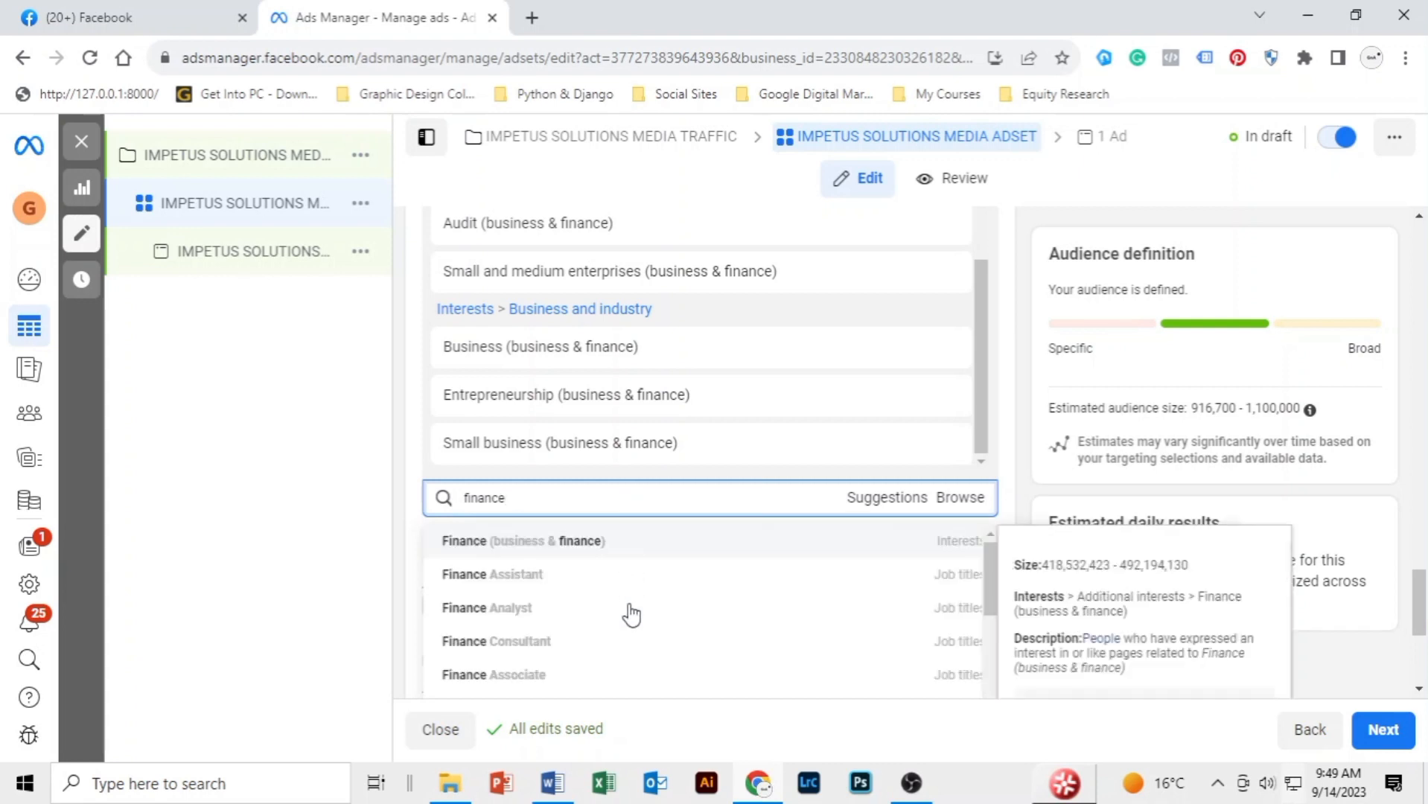
left_click(592, 555)
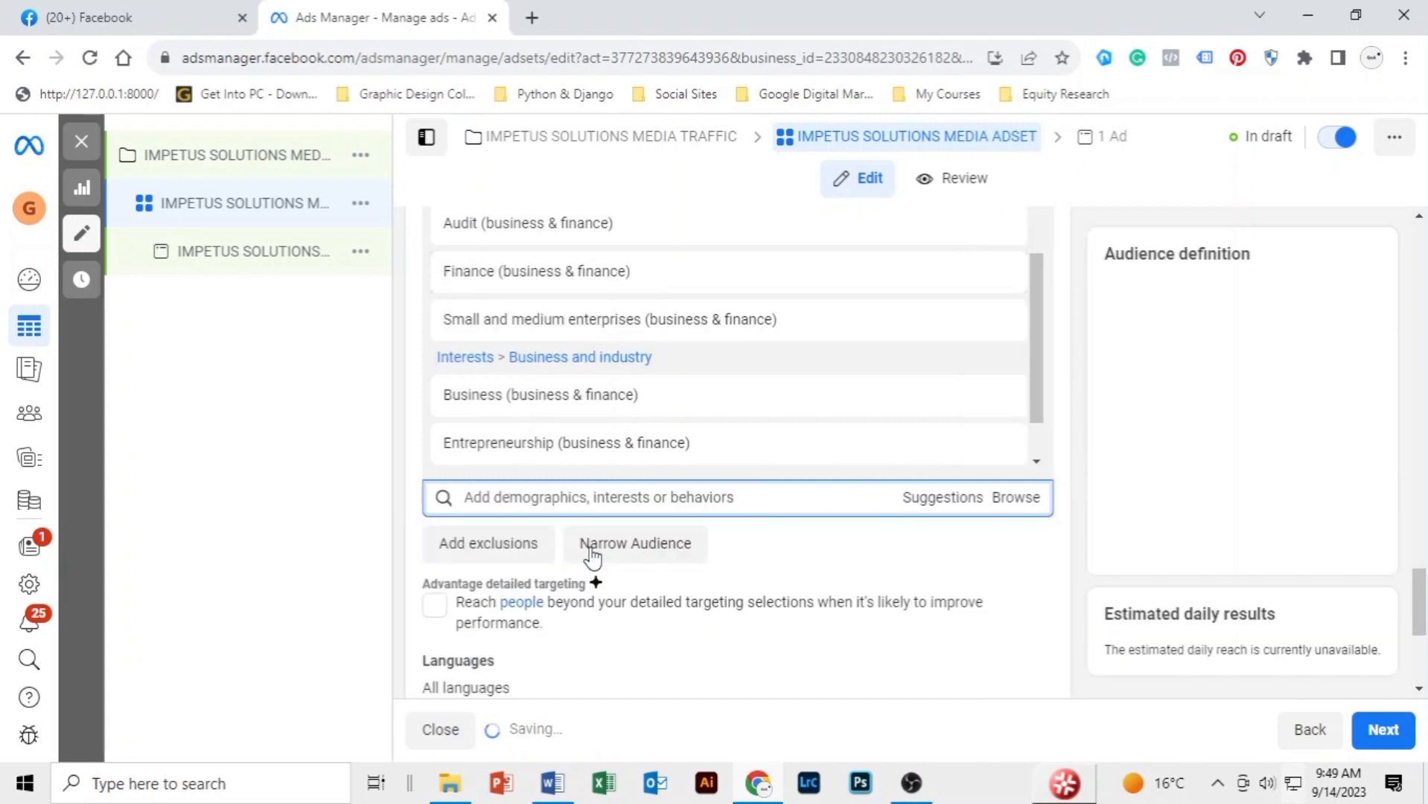
left_click(532, 499)
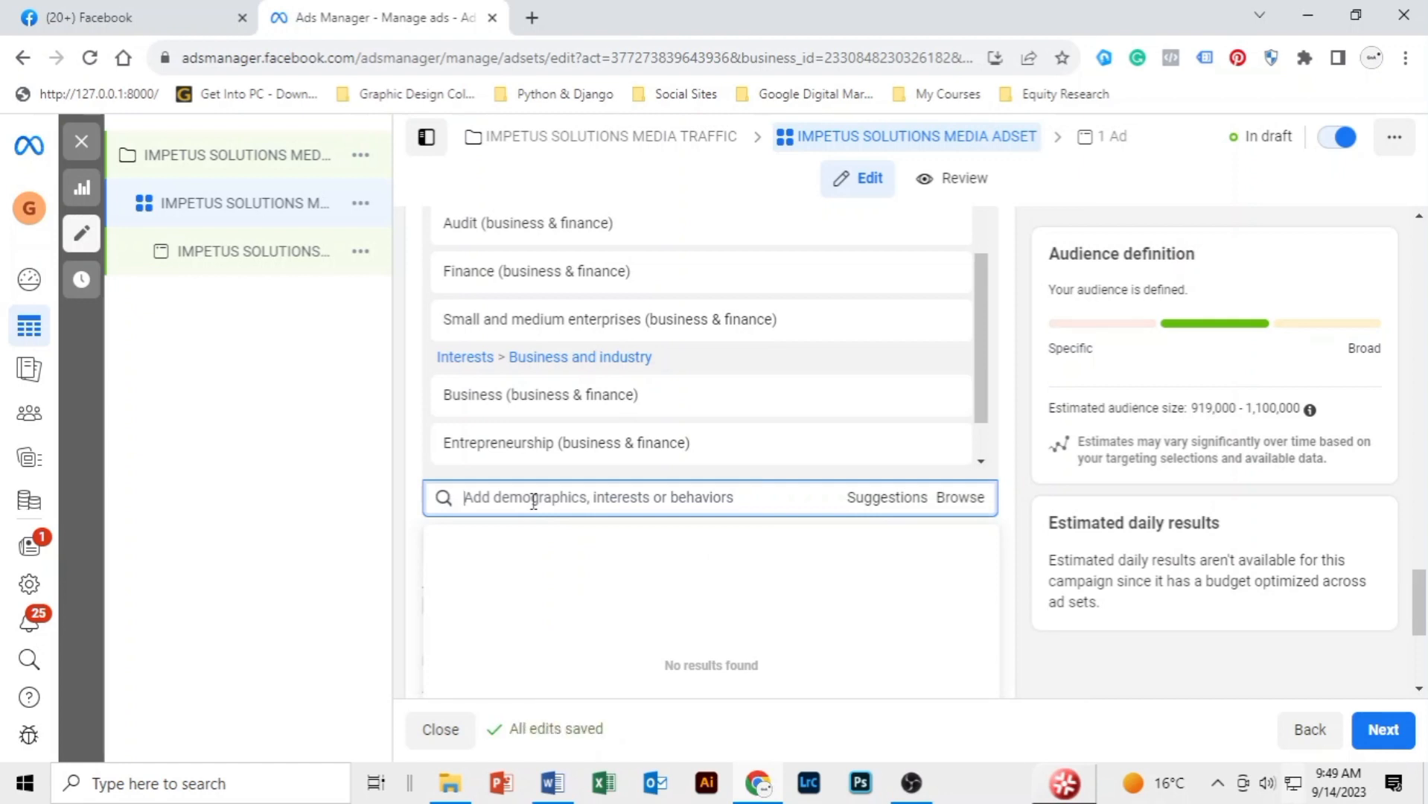
type("boo")
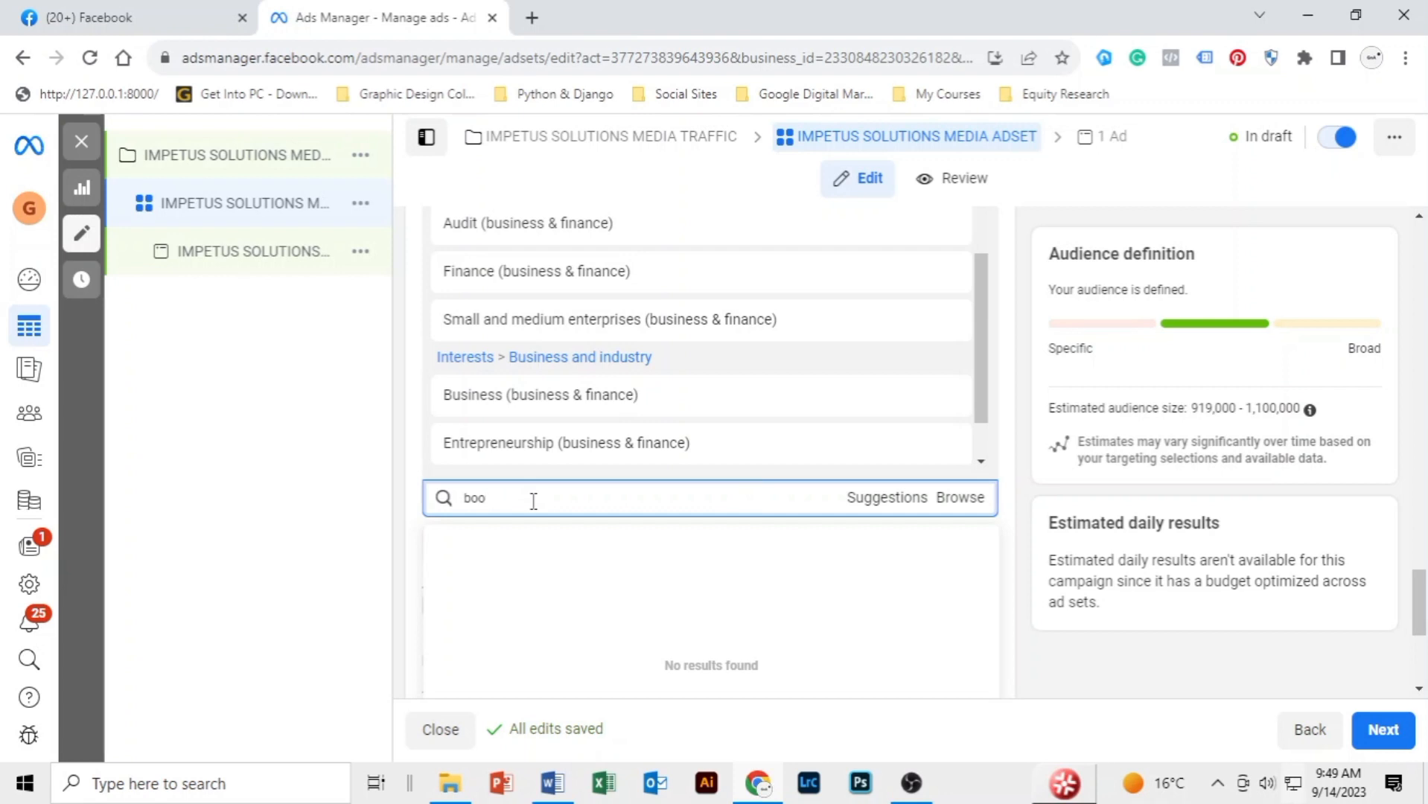
type("kkeeping")
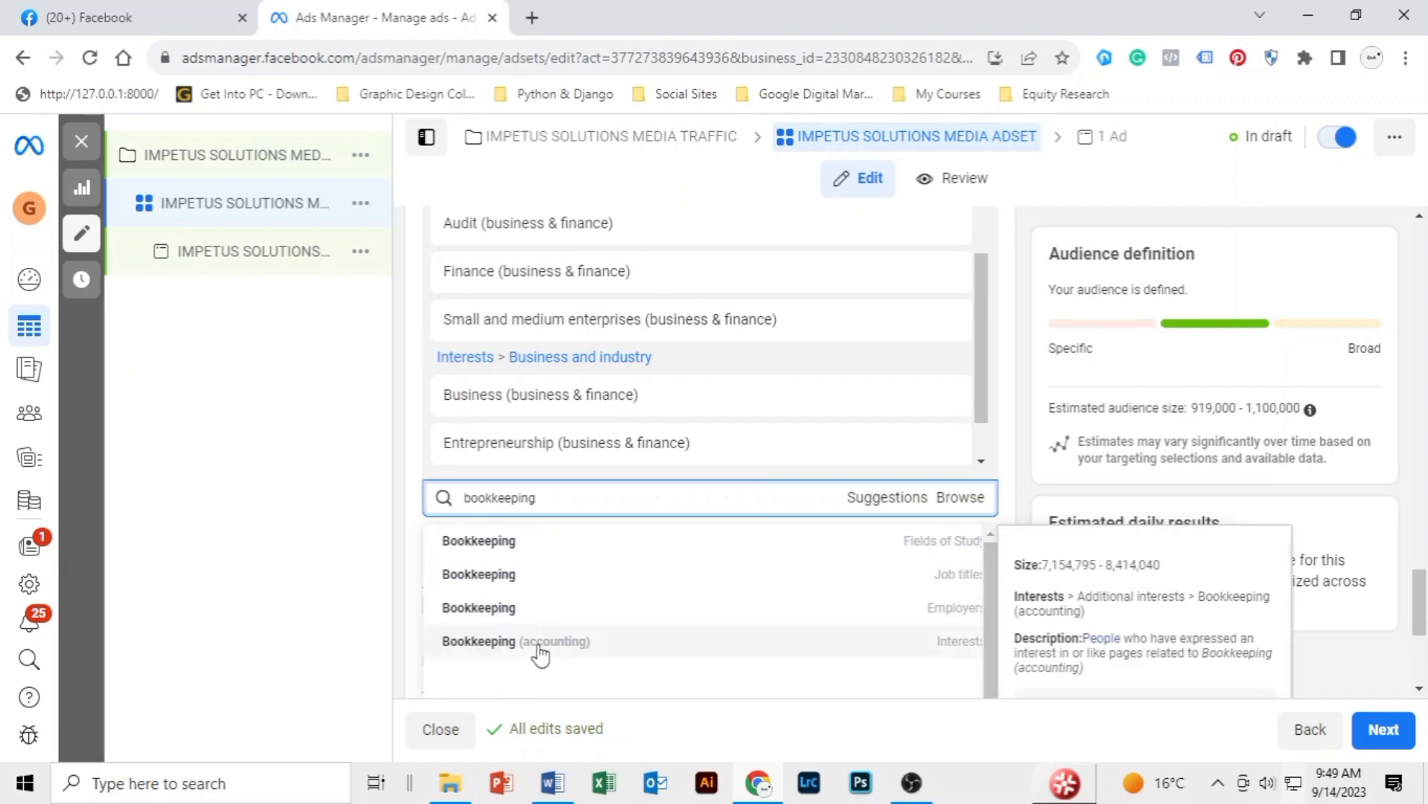
left_click(540, 645)
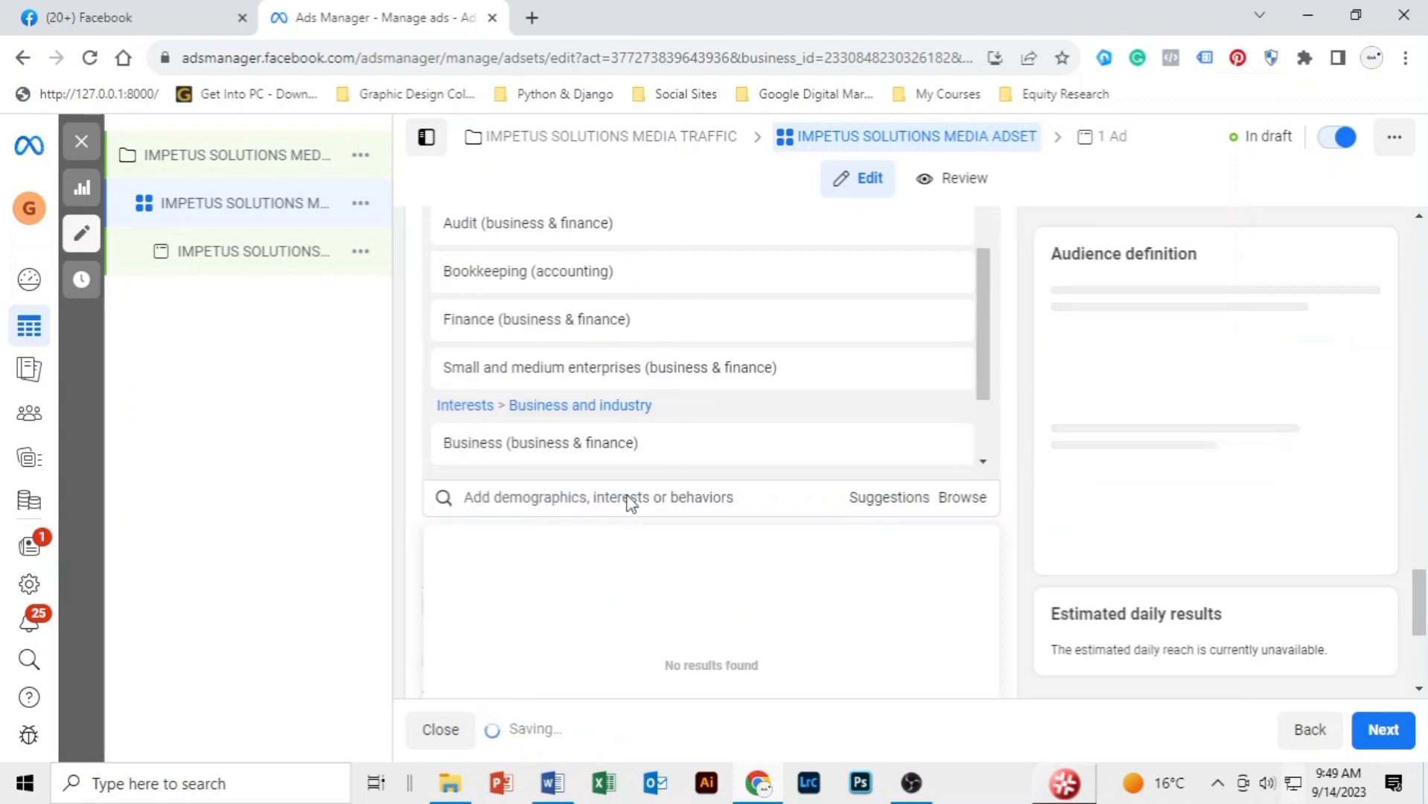
- Search the targeting options for tax and add the interest Tax preparation (accounting)
type("tax")
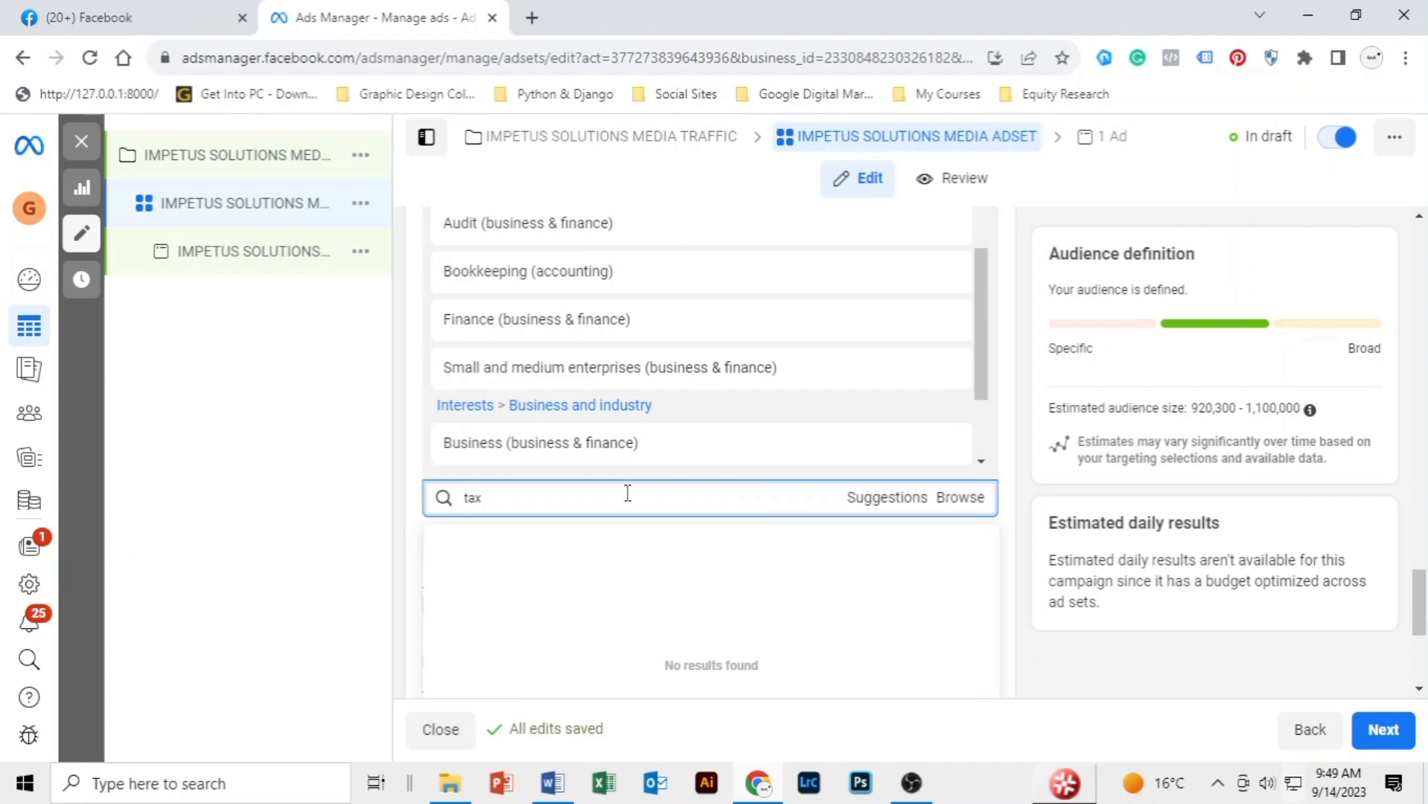
scroll(793, 322, "down", 2)
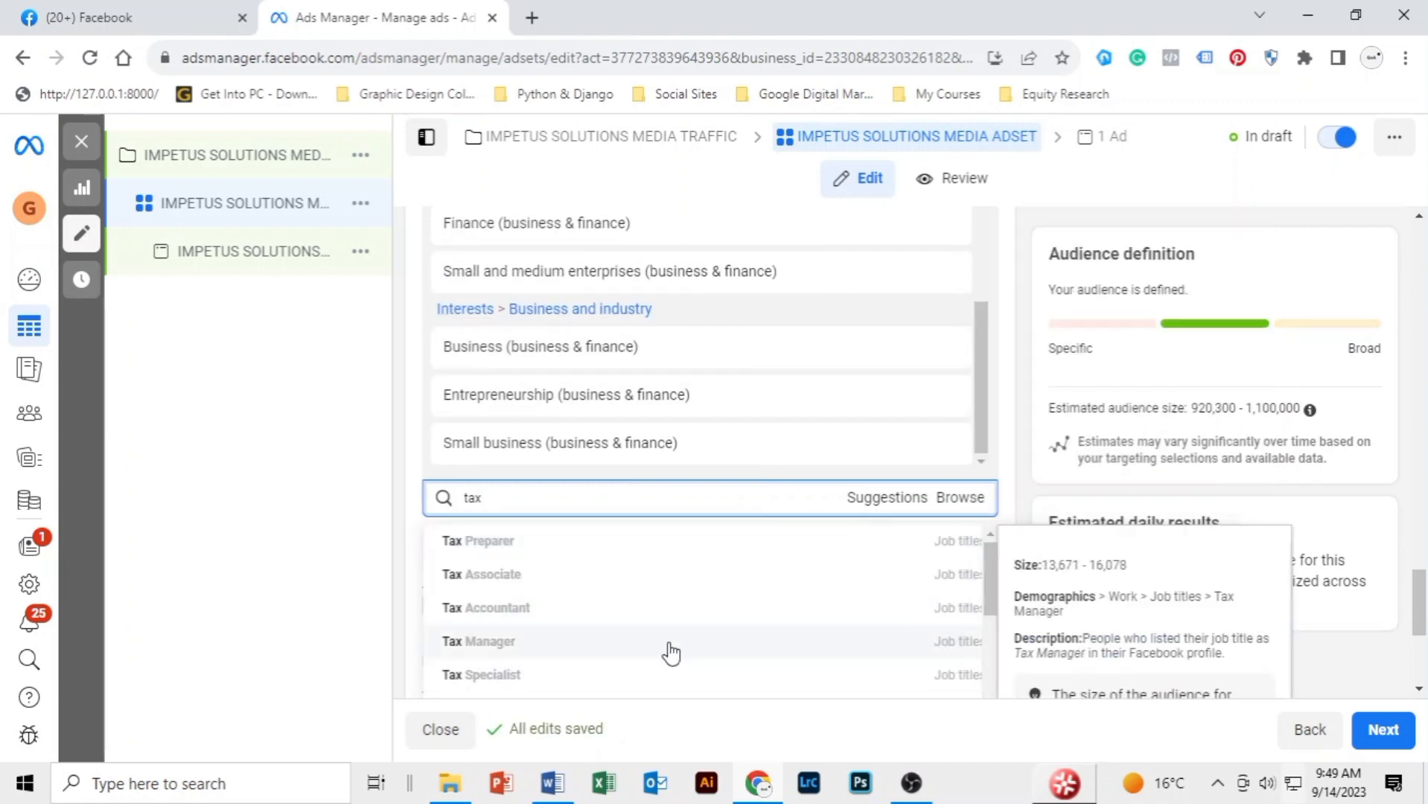
scroll(671, 653, "down", 3)
scroll(567, 581, "up", 1)
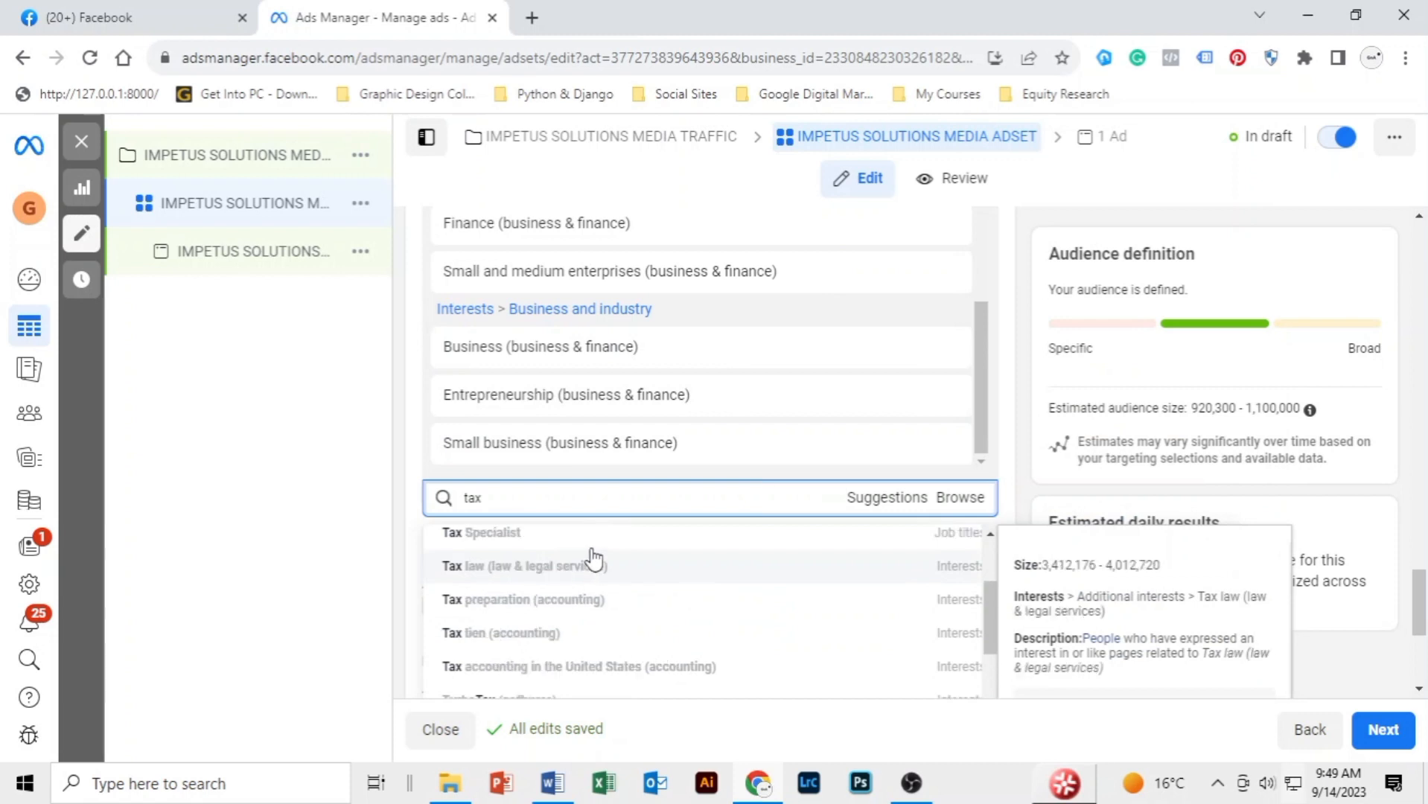
scroll(594, 566, "up", 2)
scroll(639, 612, "down", 2)
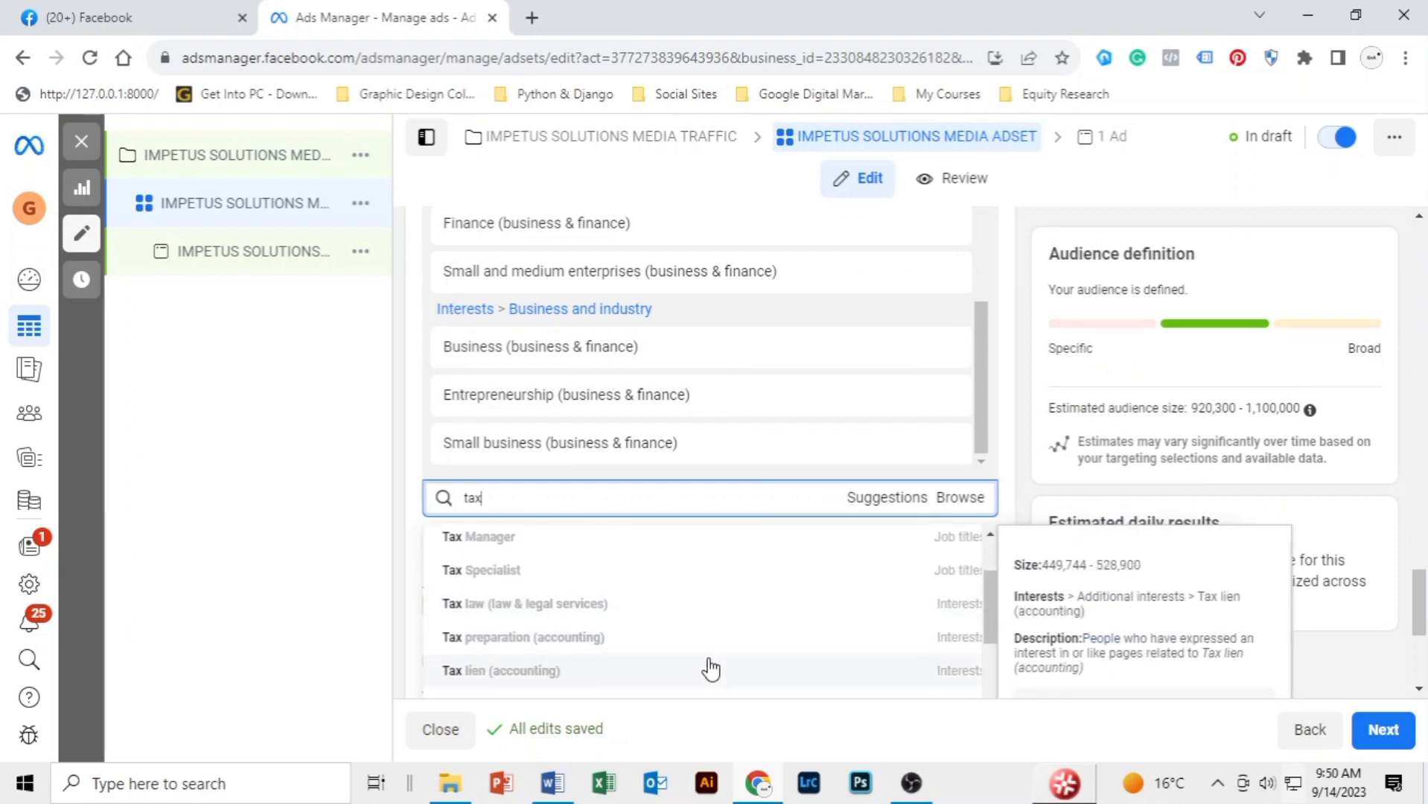
left_click(624, 645)
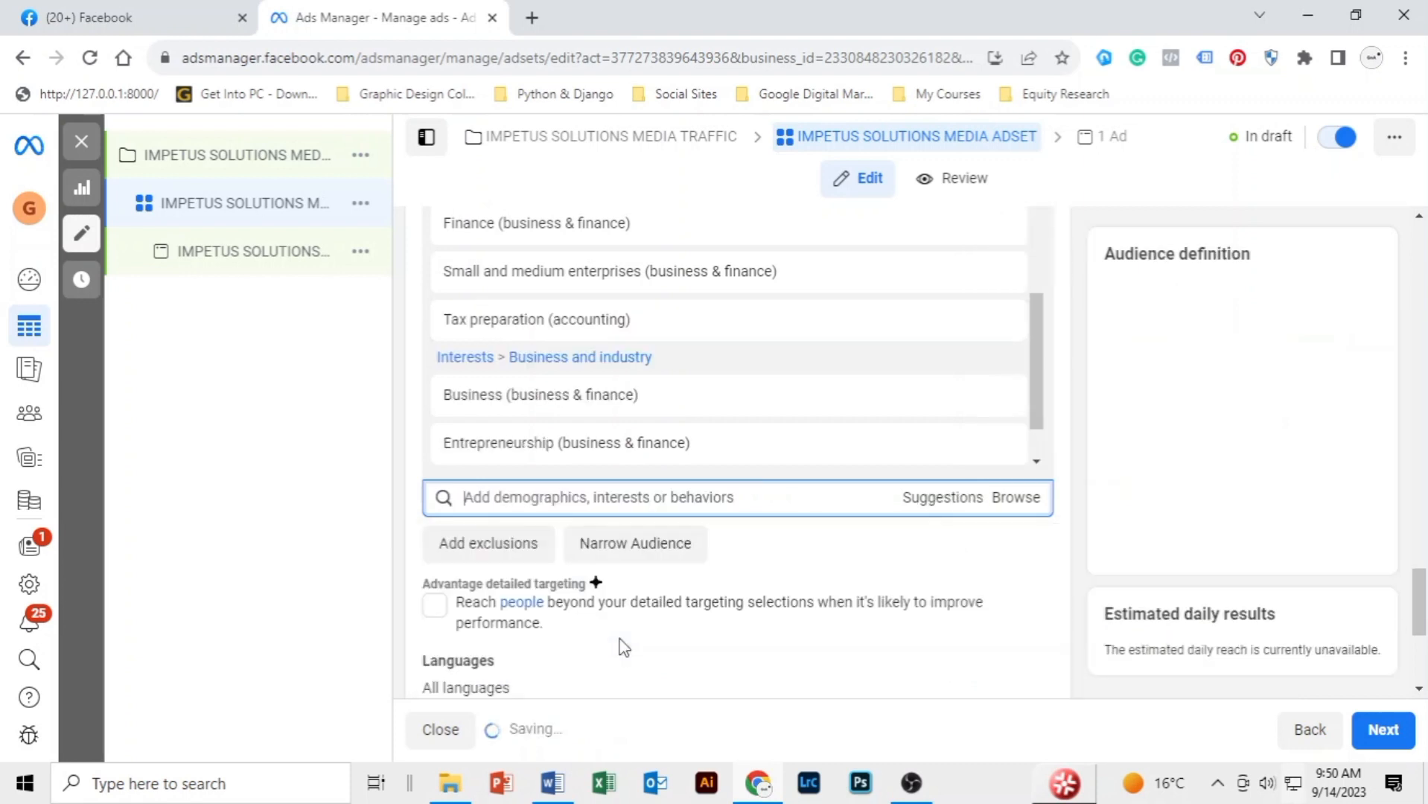
left_click(607, 497)
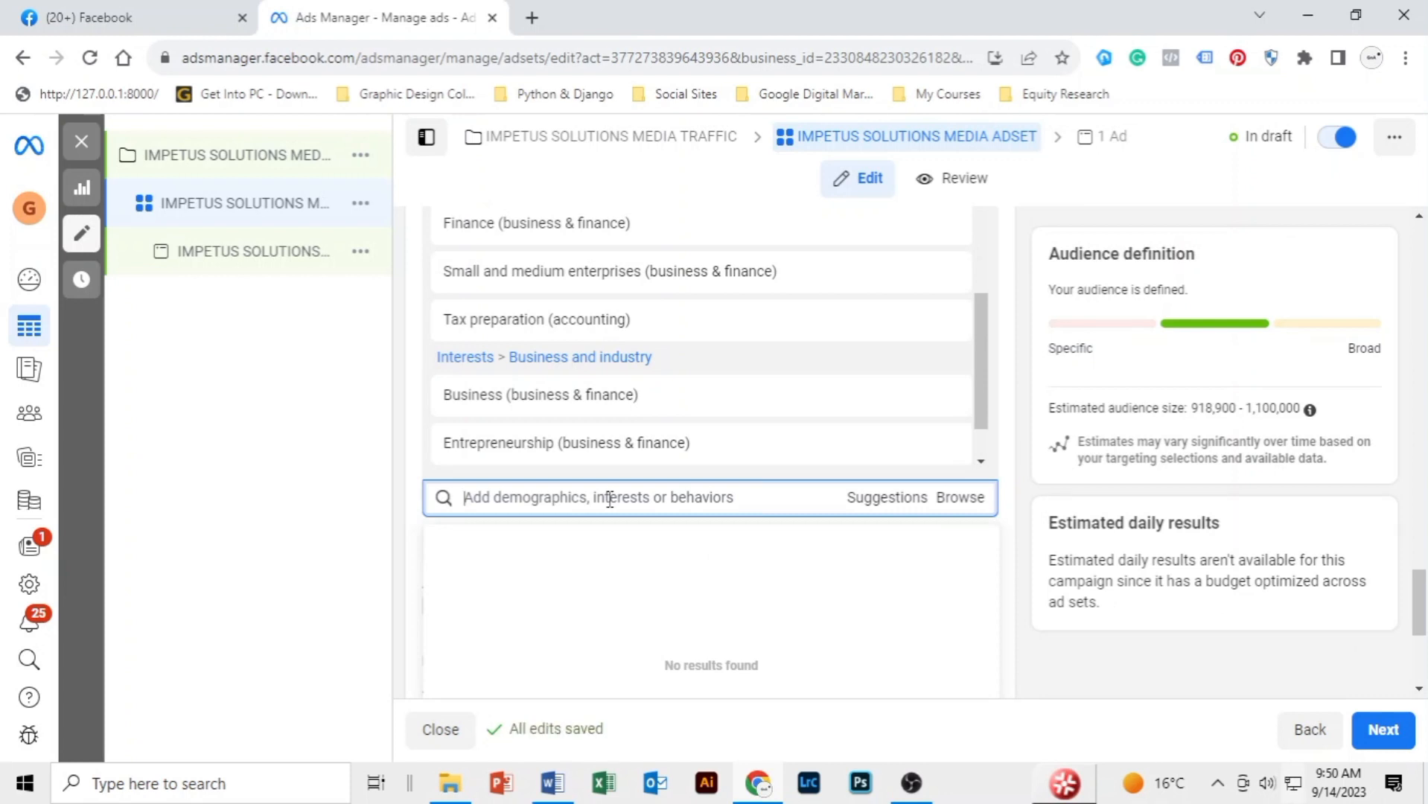
type("bus")
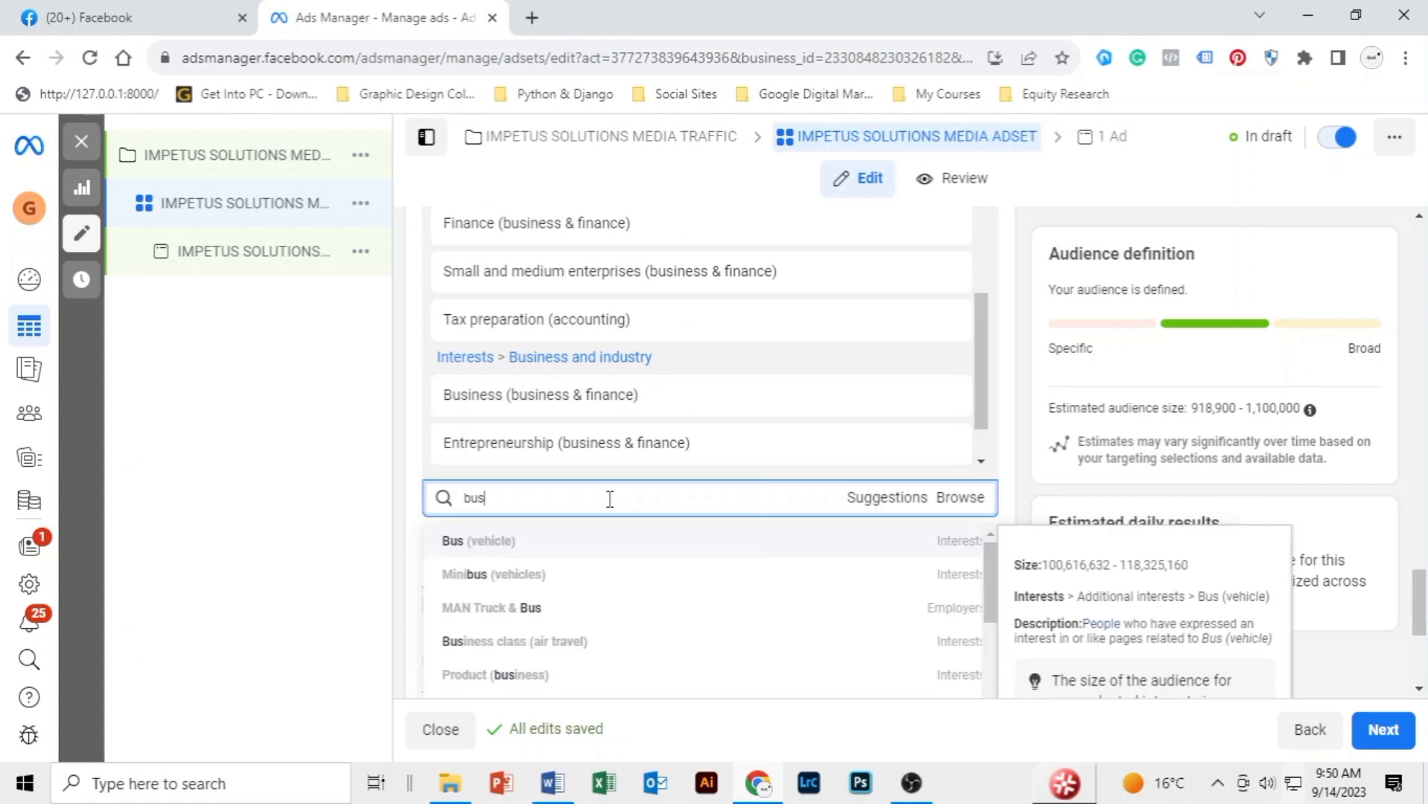
key("BackSpace")
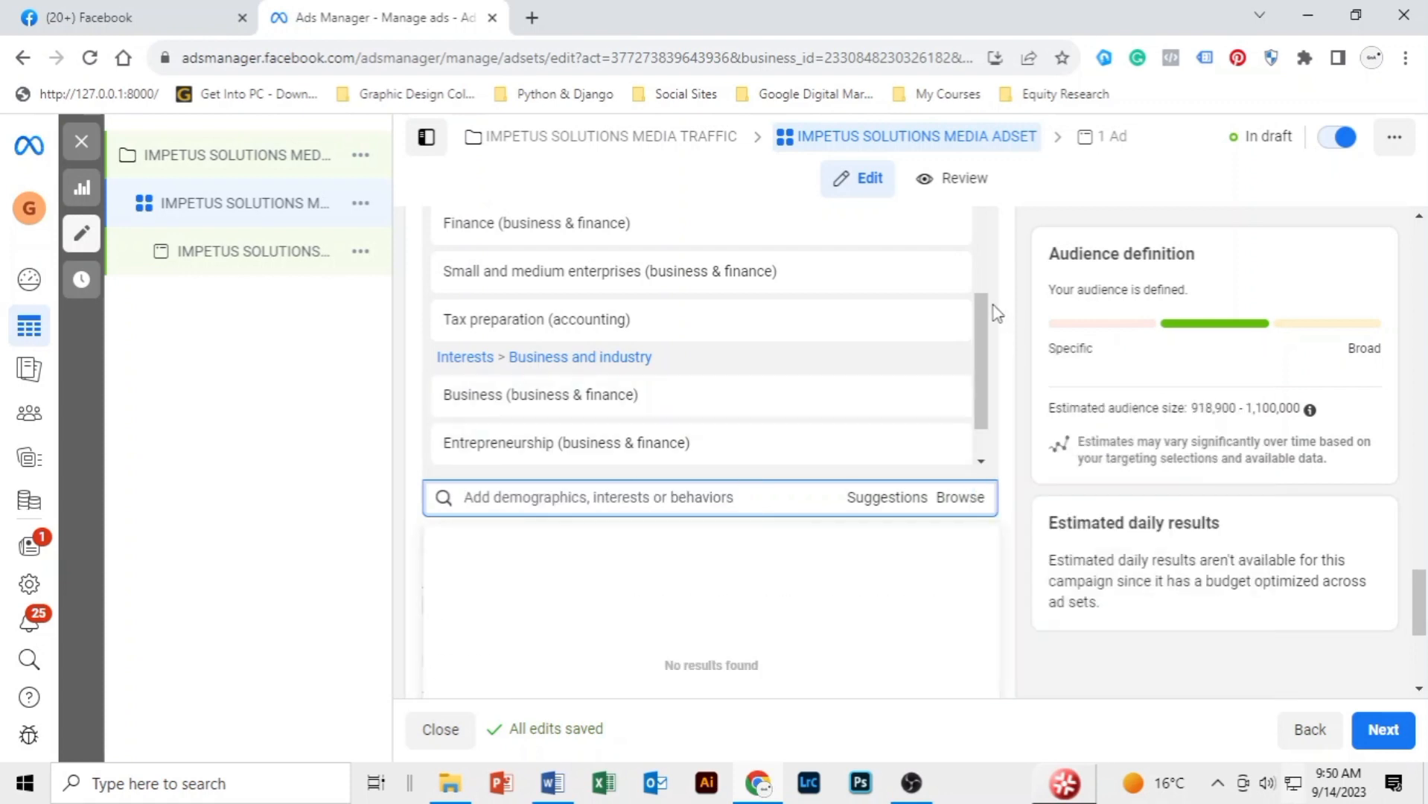
left_click_drag(979, 300, 968, 209)
left_click_drag(965, 275, 962, 375)
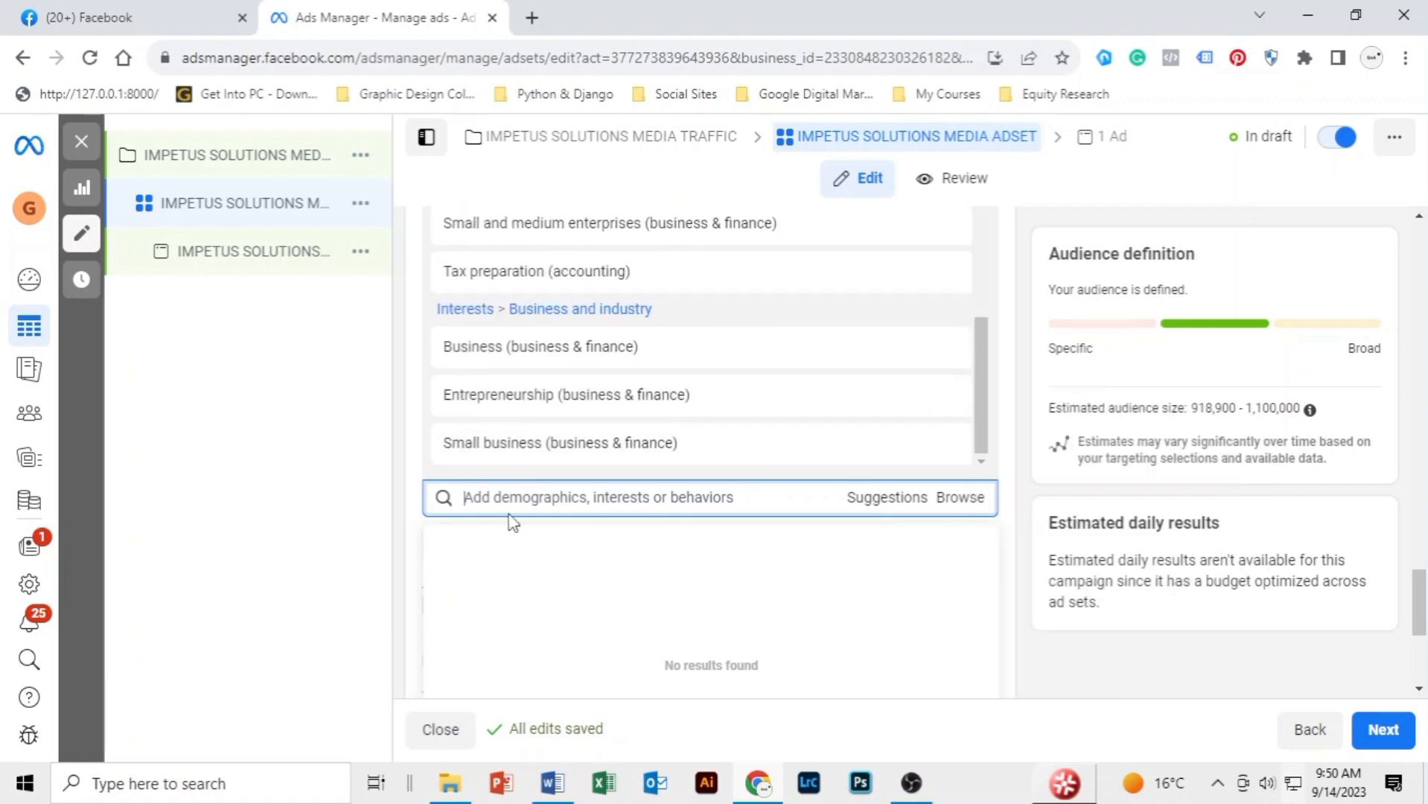
- Search the targeting options for quickbooks and add the interest QuickBooks (software)
type("quick")
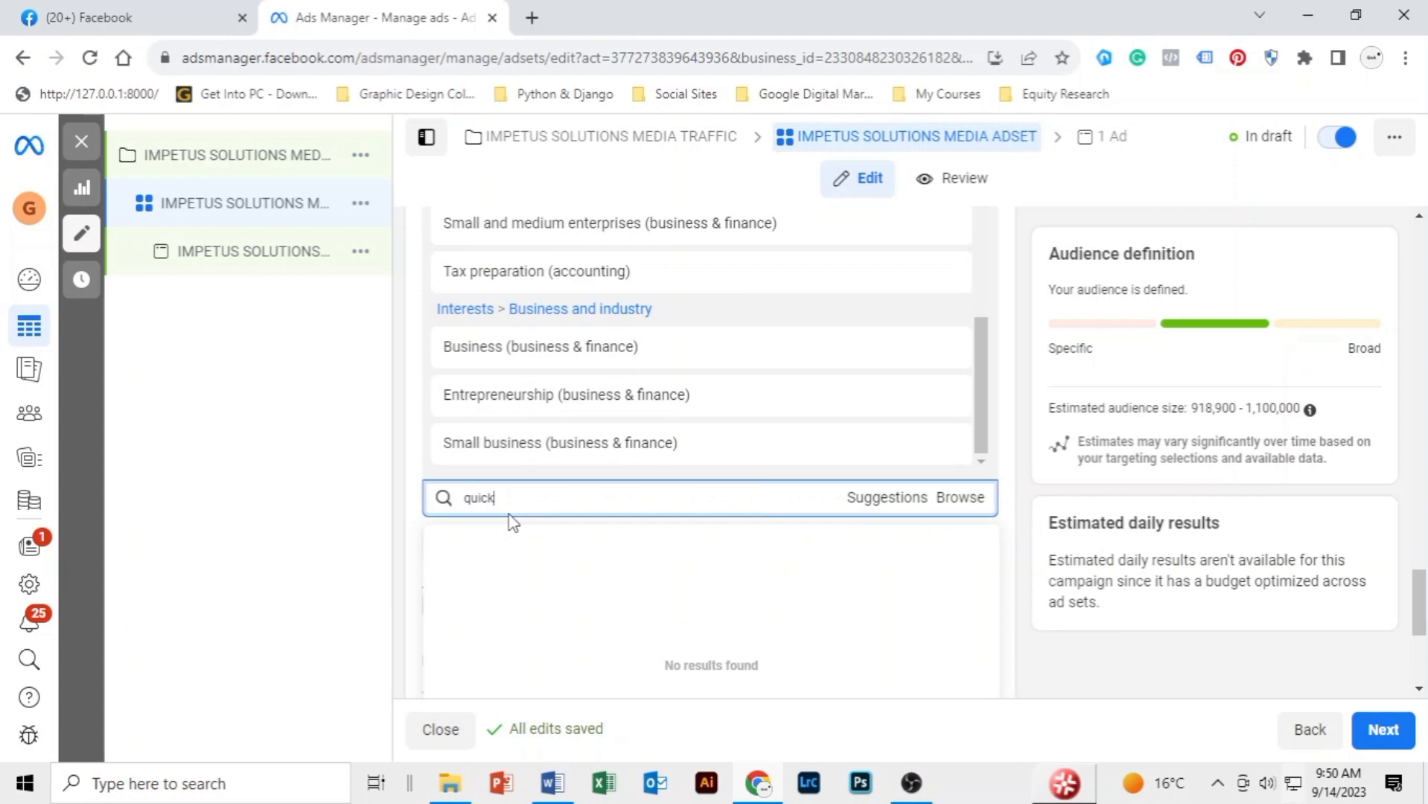
type("books")
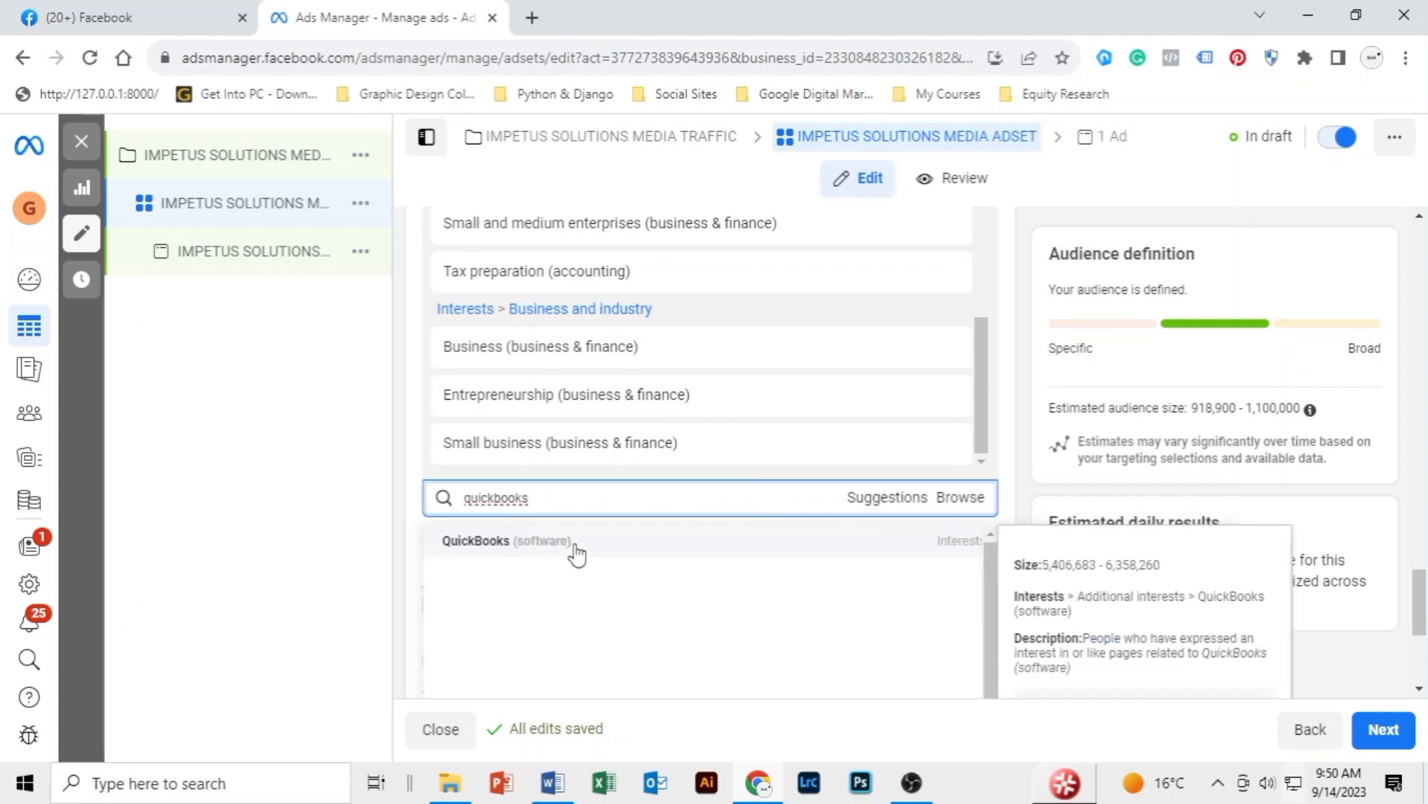
left_click(573, 541)
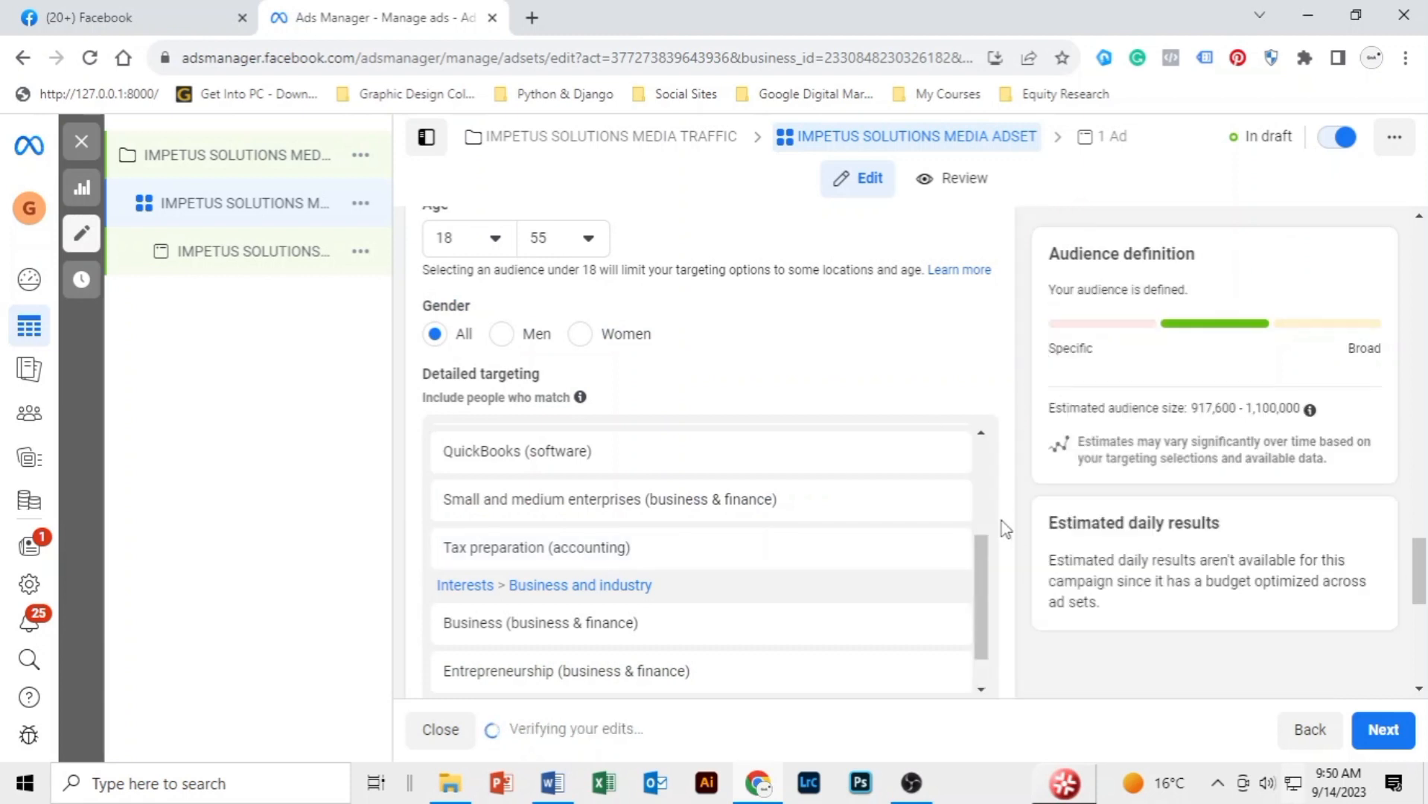
- Review the full list of interests included in the audience's detailed targeting and dismiss the search suggestions
left_click_drag(987, 565, 978, 639)
scroll(746, 487, "down", 5)
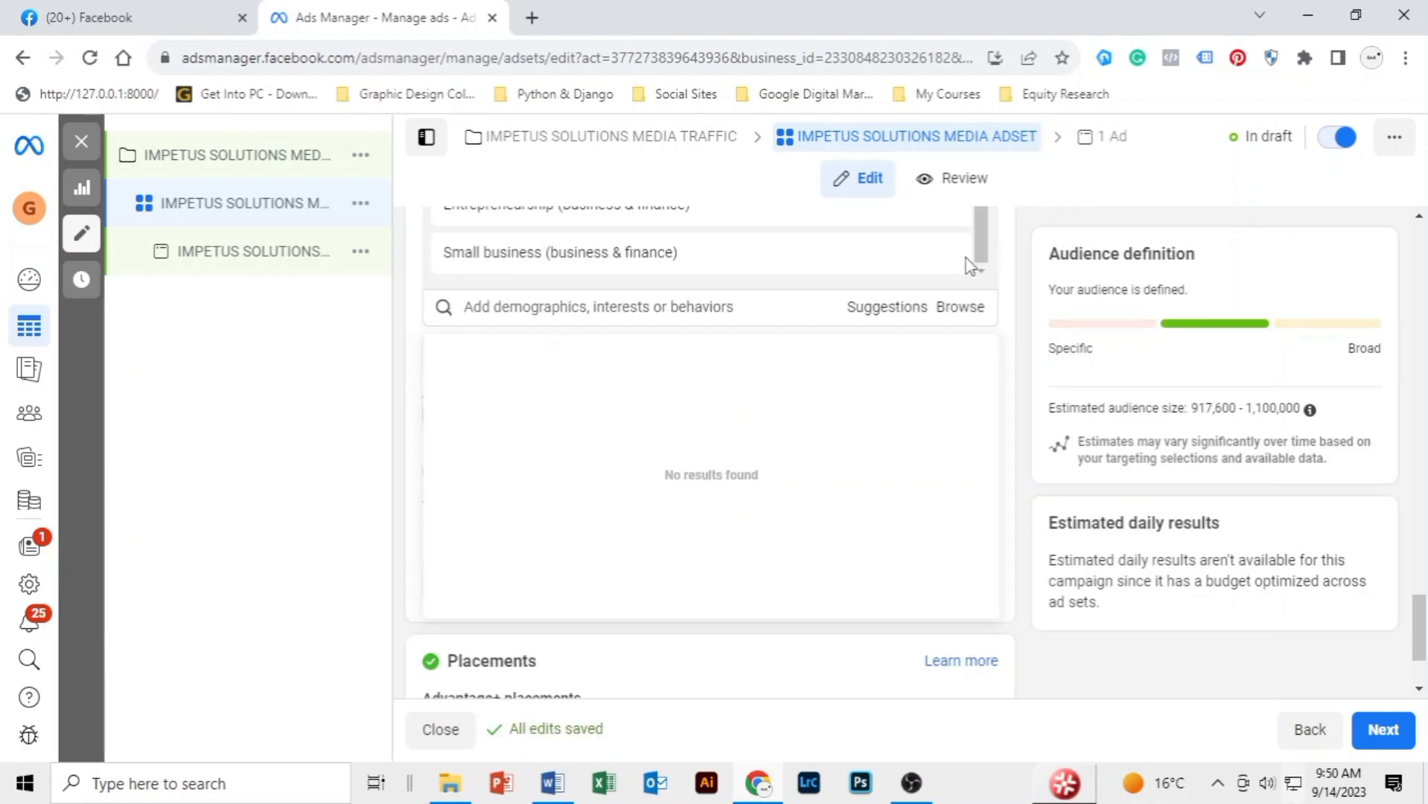
scroll(593, 311, "up", 4)
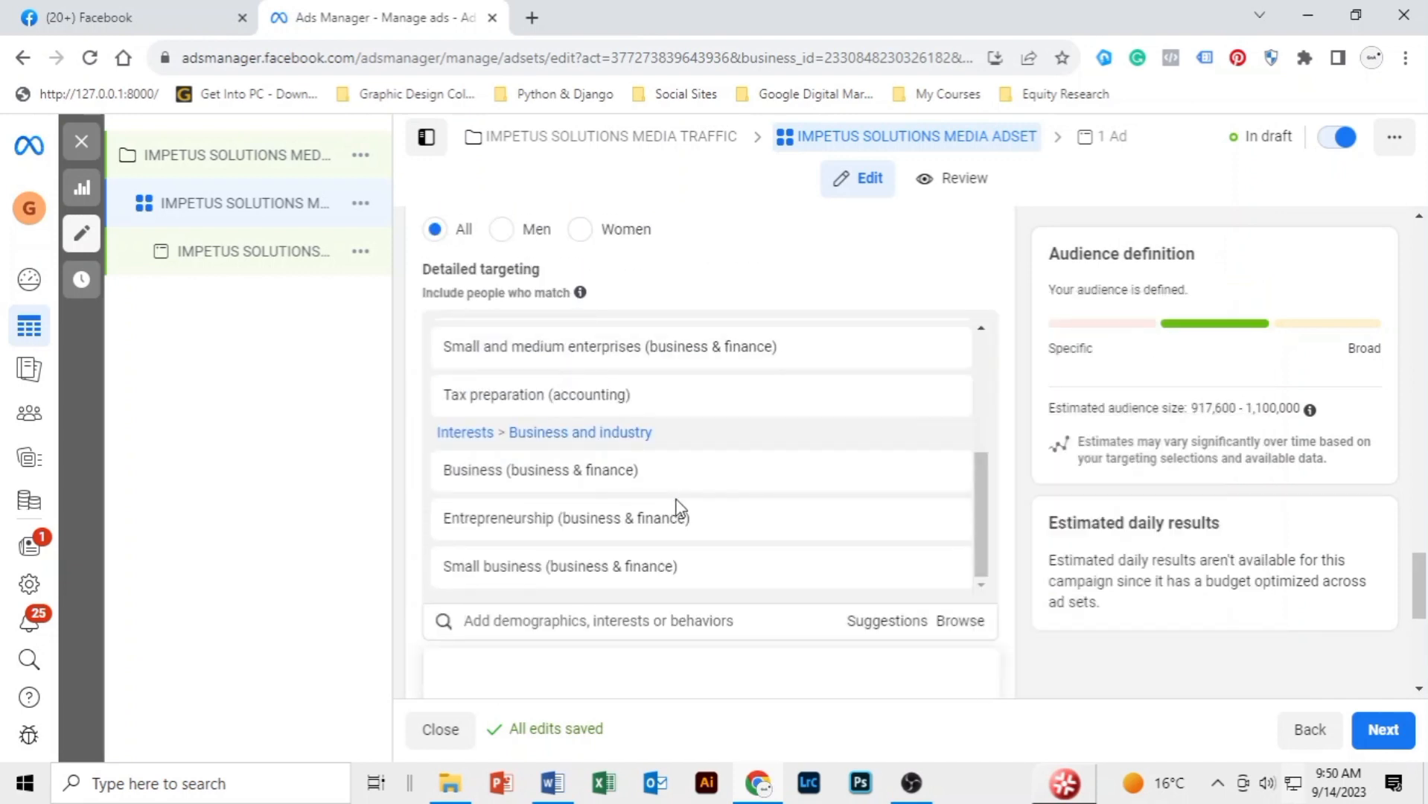
scroll(677, 506, "up", 3)
scroll(681, 509, "up", 1)
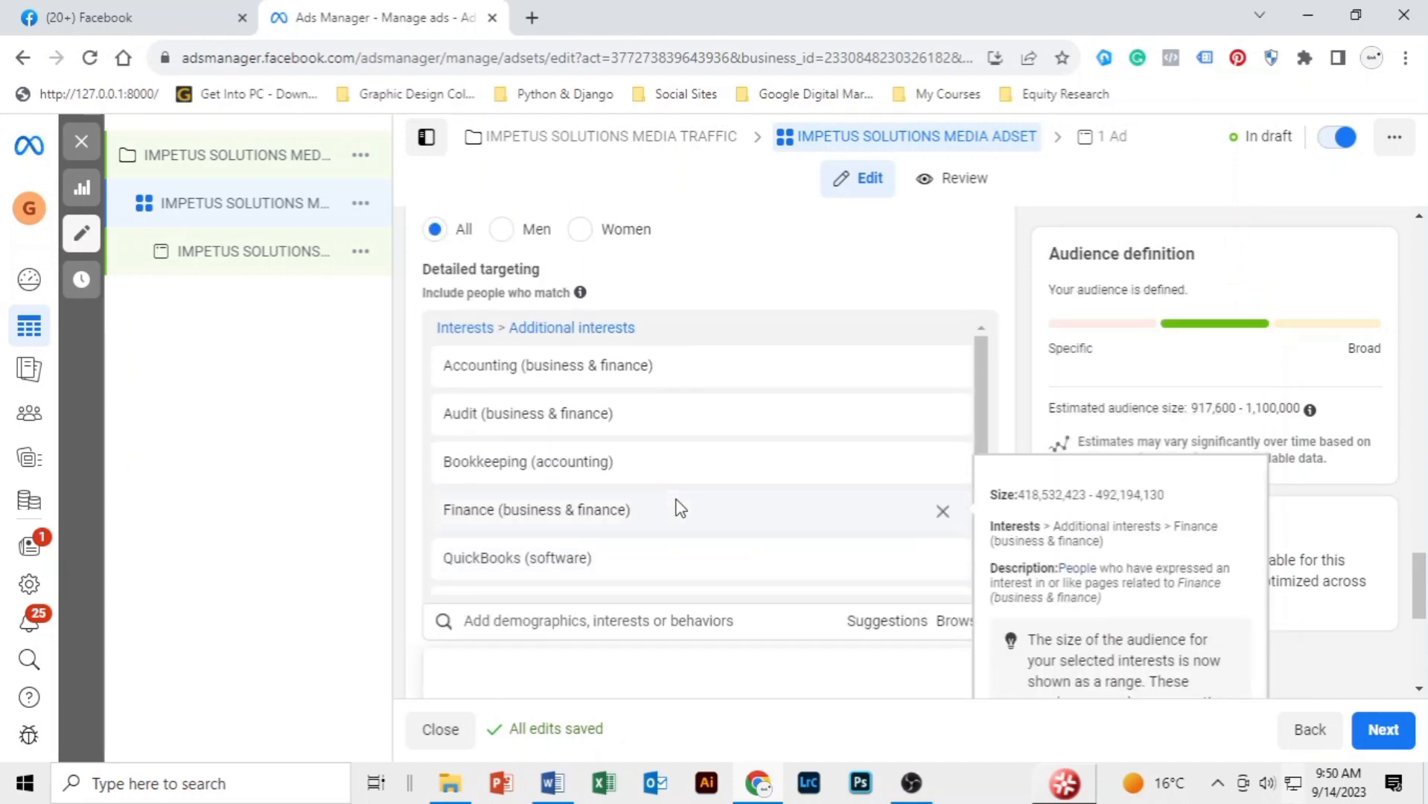
scroll(639, 370, "down", 4)
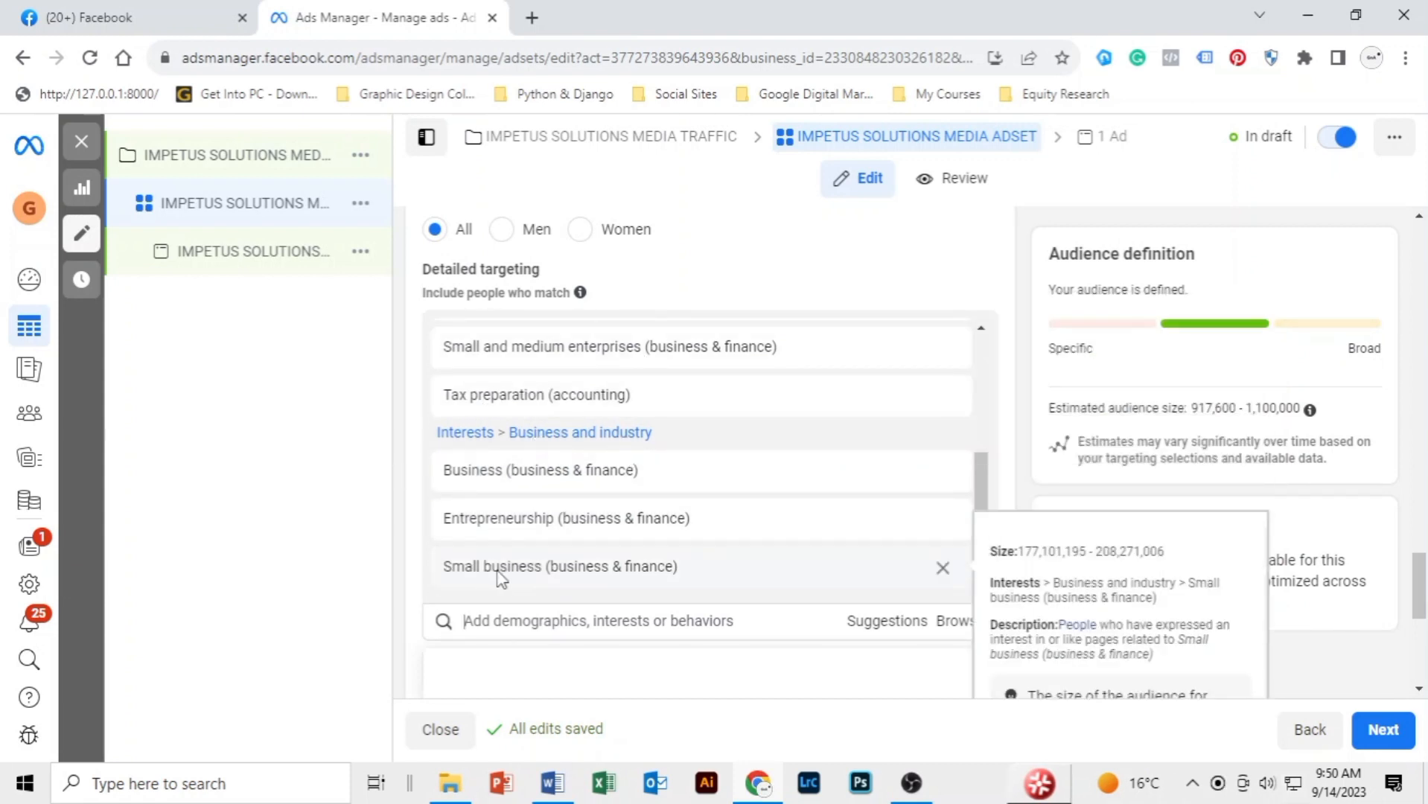
scroll(811, 466, "up", 3)
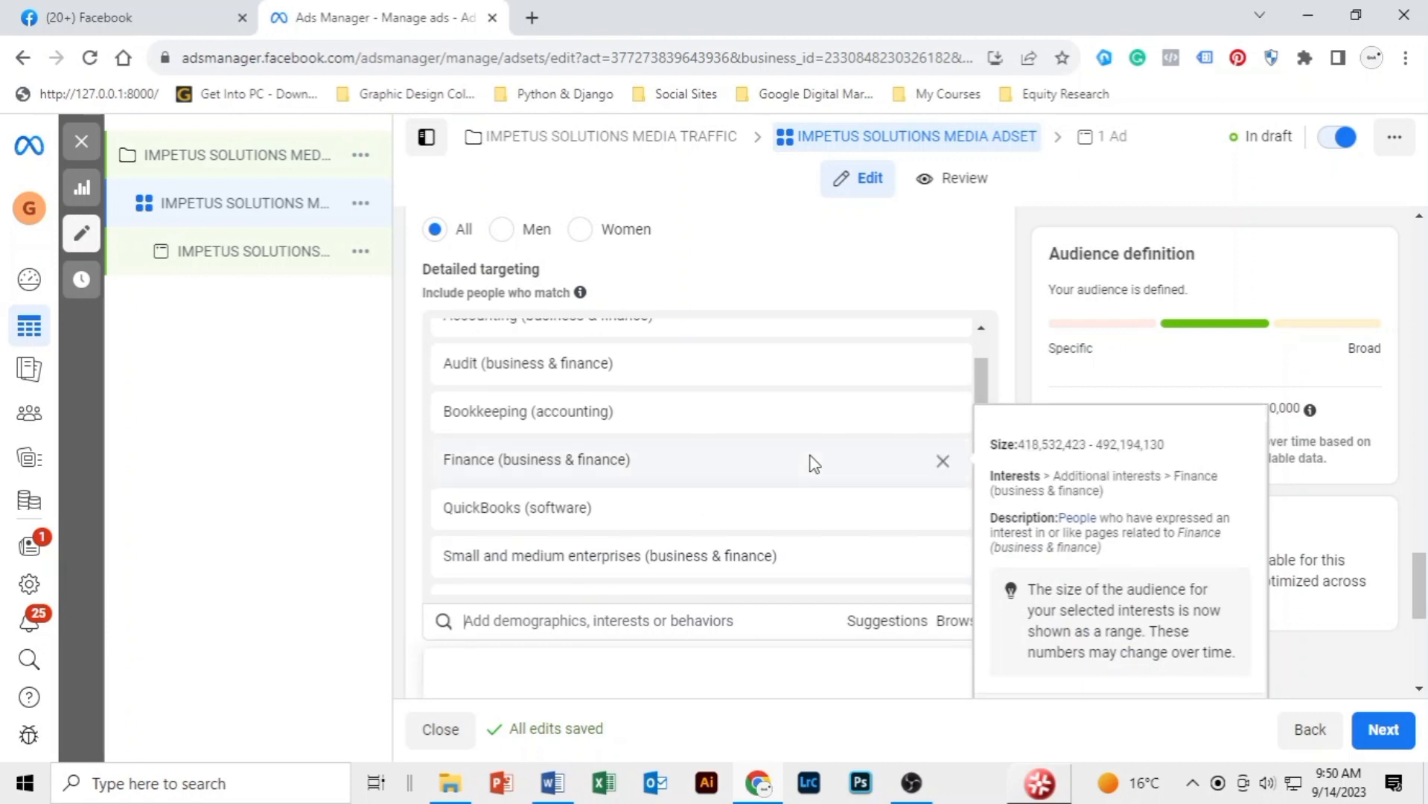
scroll(653, 439, "up", 2)
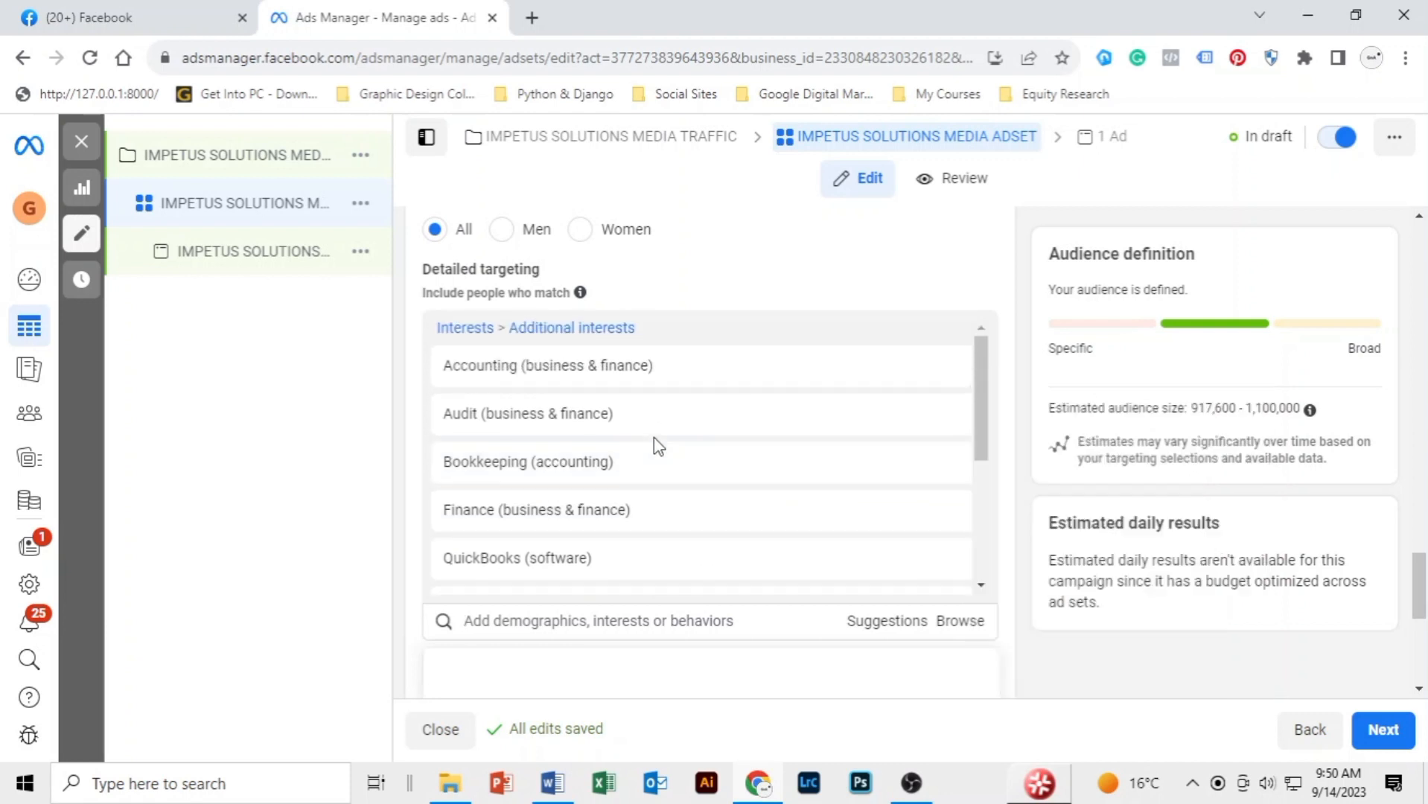
scroll(655, 422, "down", 3)
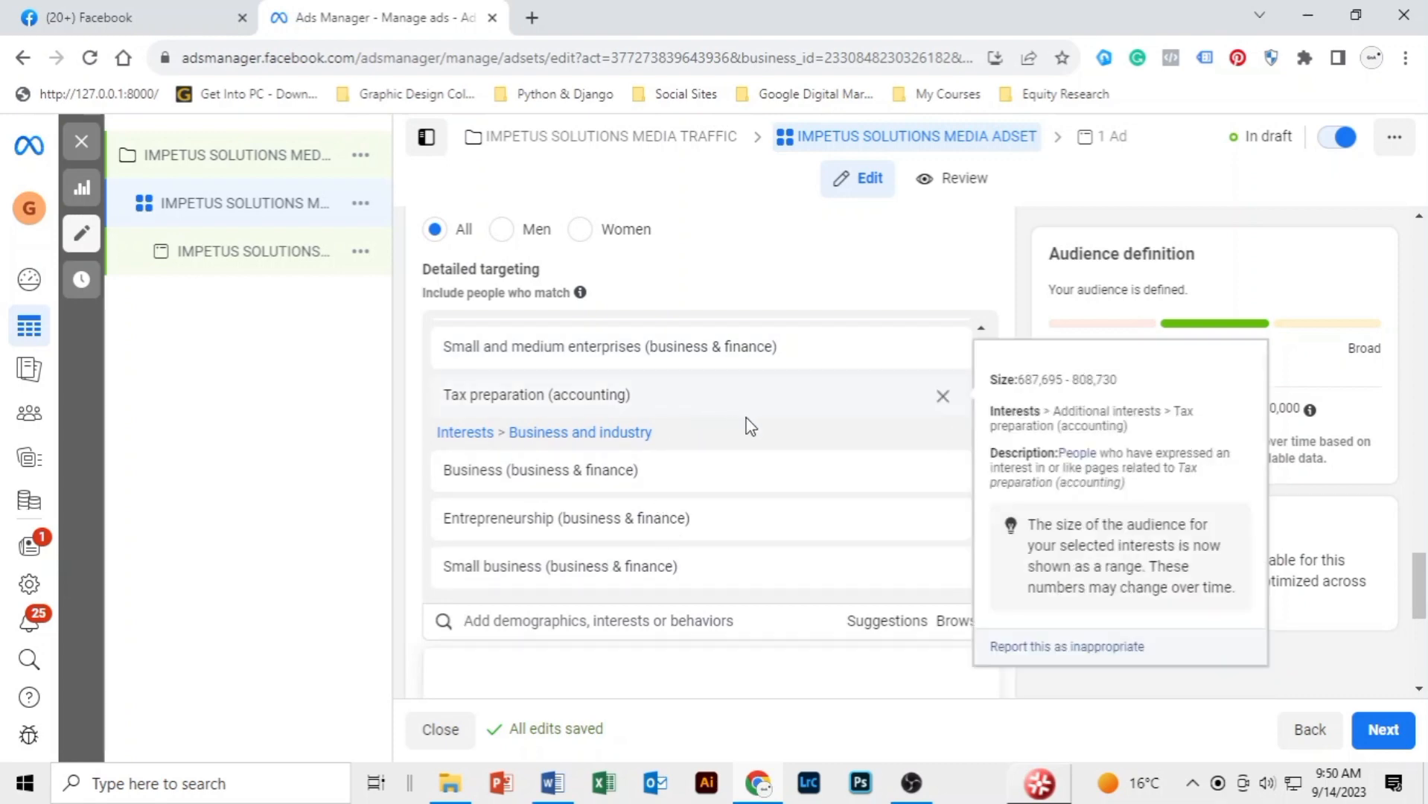
scroll(647, 483, "up", 3)
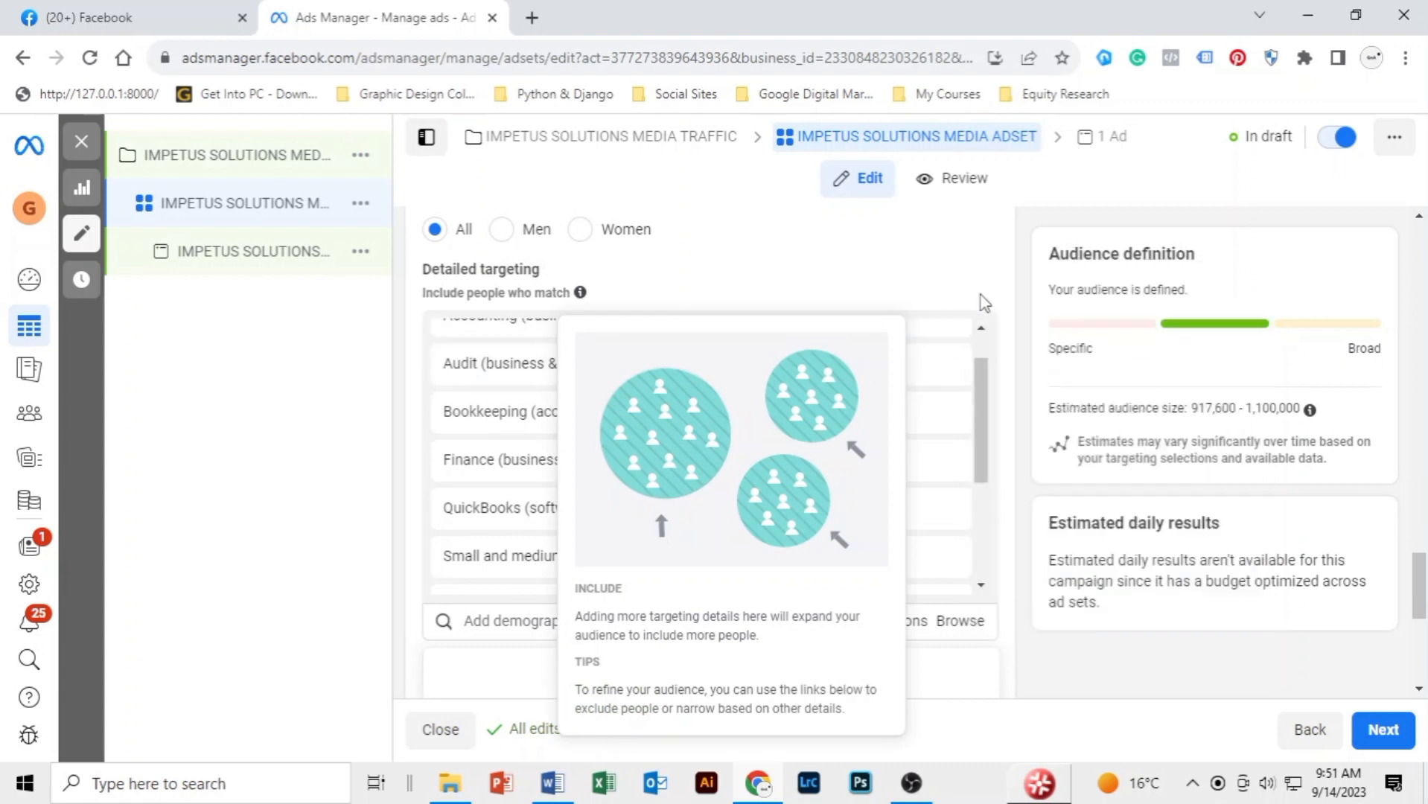
left_click(1017, 209)
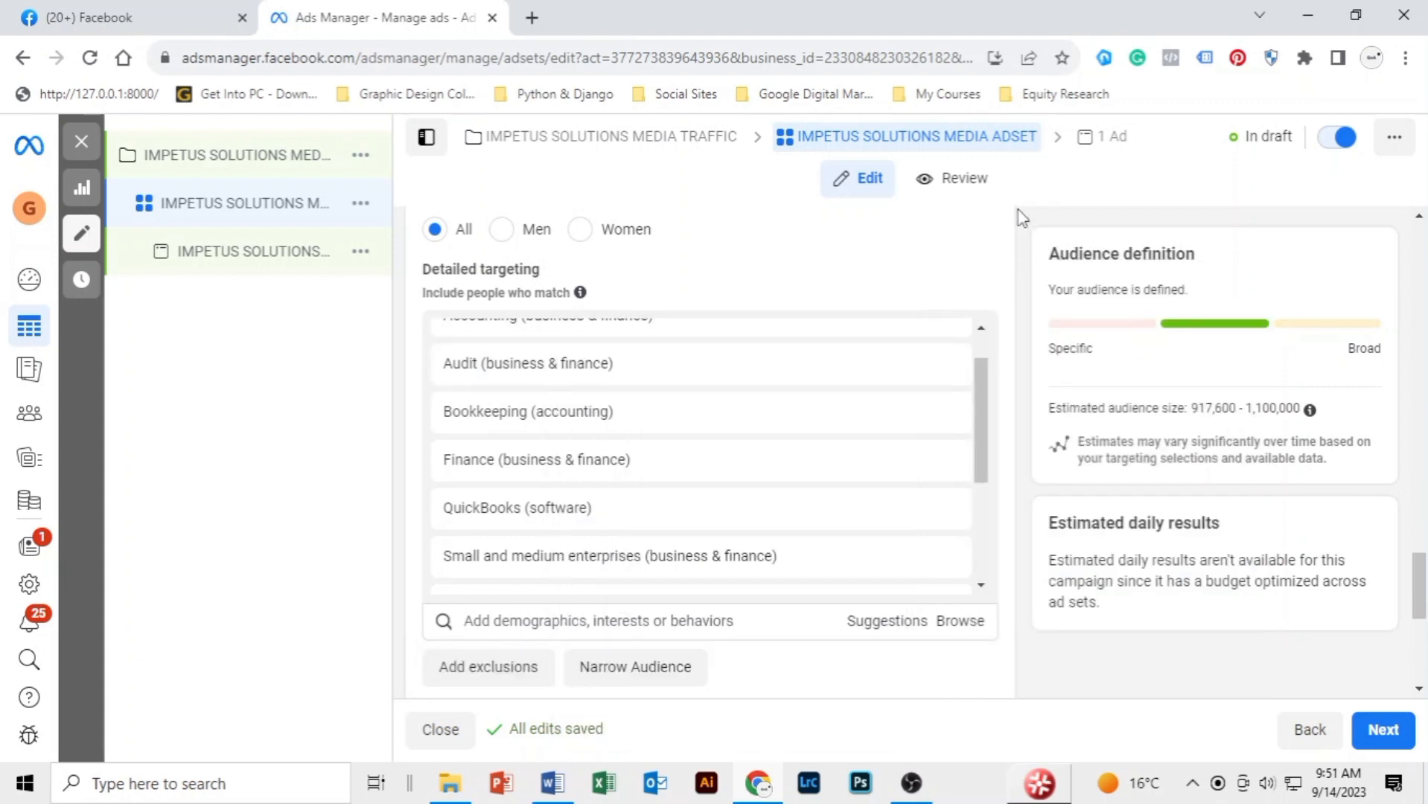
- Turn on Advantage detailed targeting and set the audience's language to English (All)
scroll(995, 257, "down", 3)
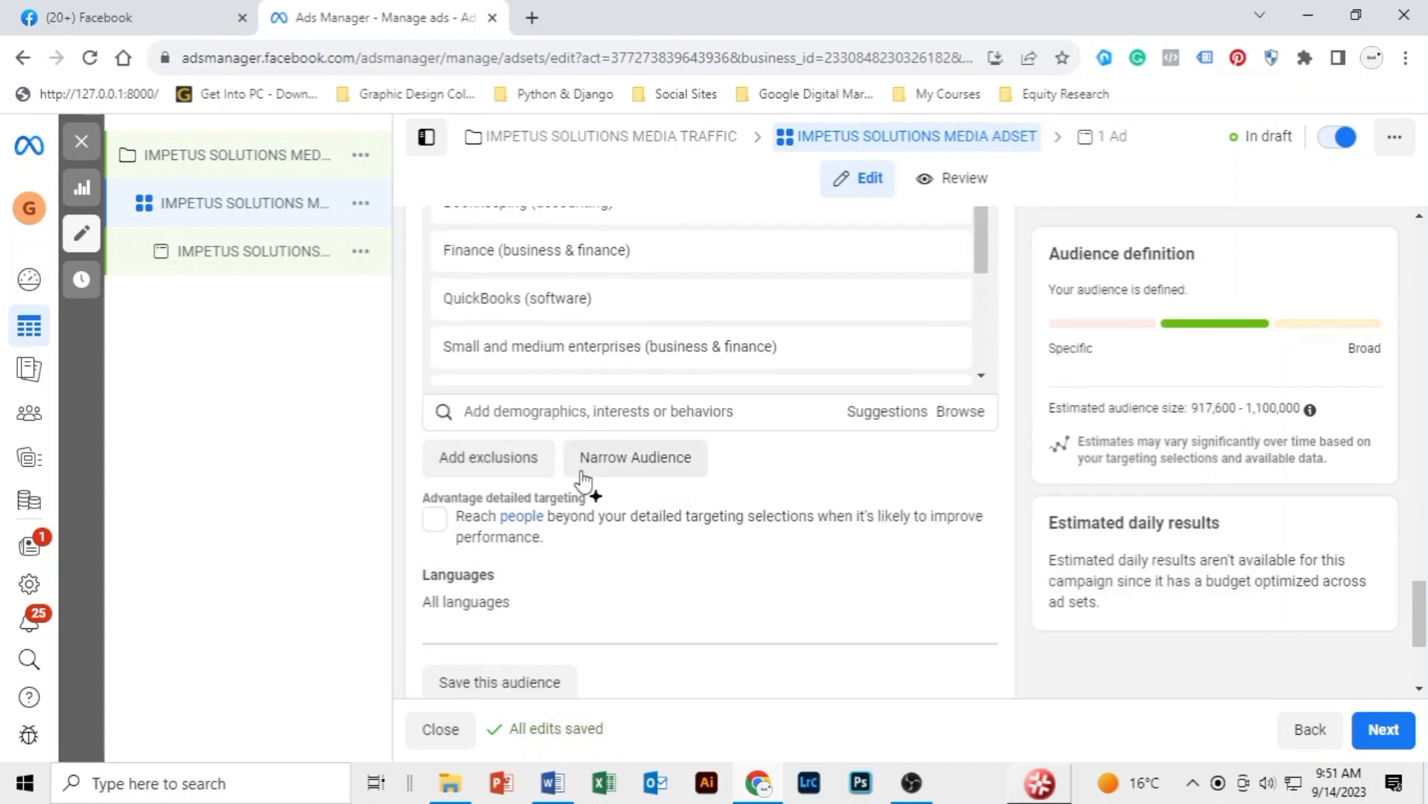
left_click(438, 529)
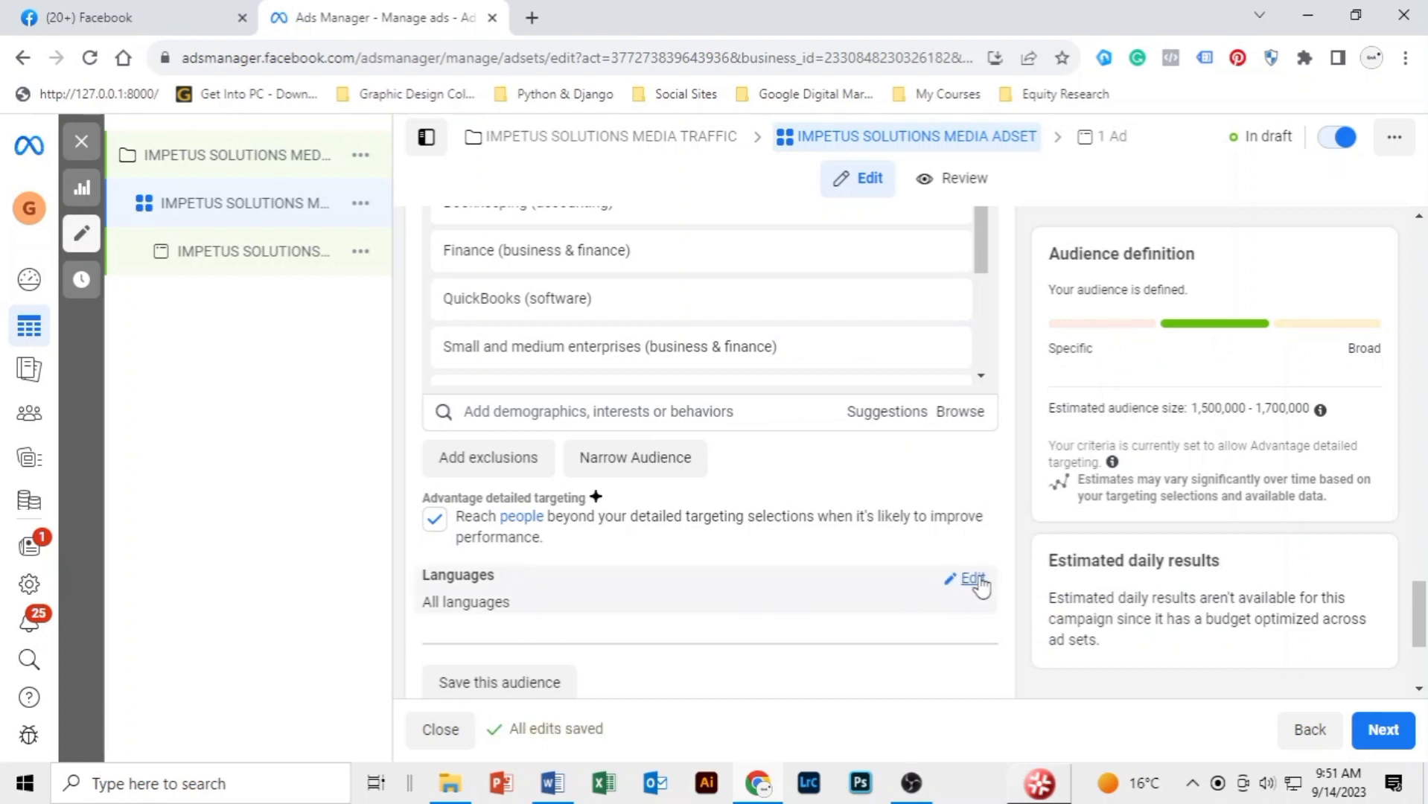
left_click(972, 579)
left_click(546, 609)
type("englis")
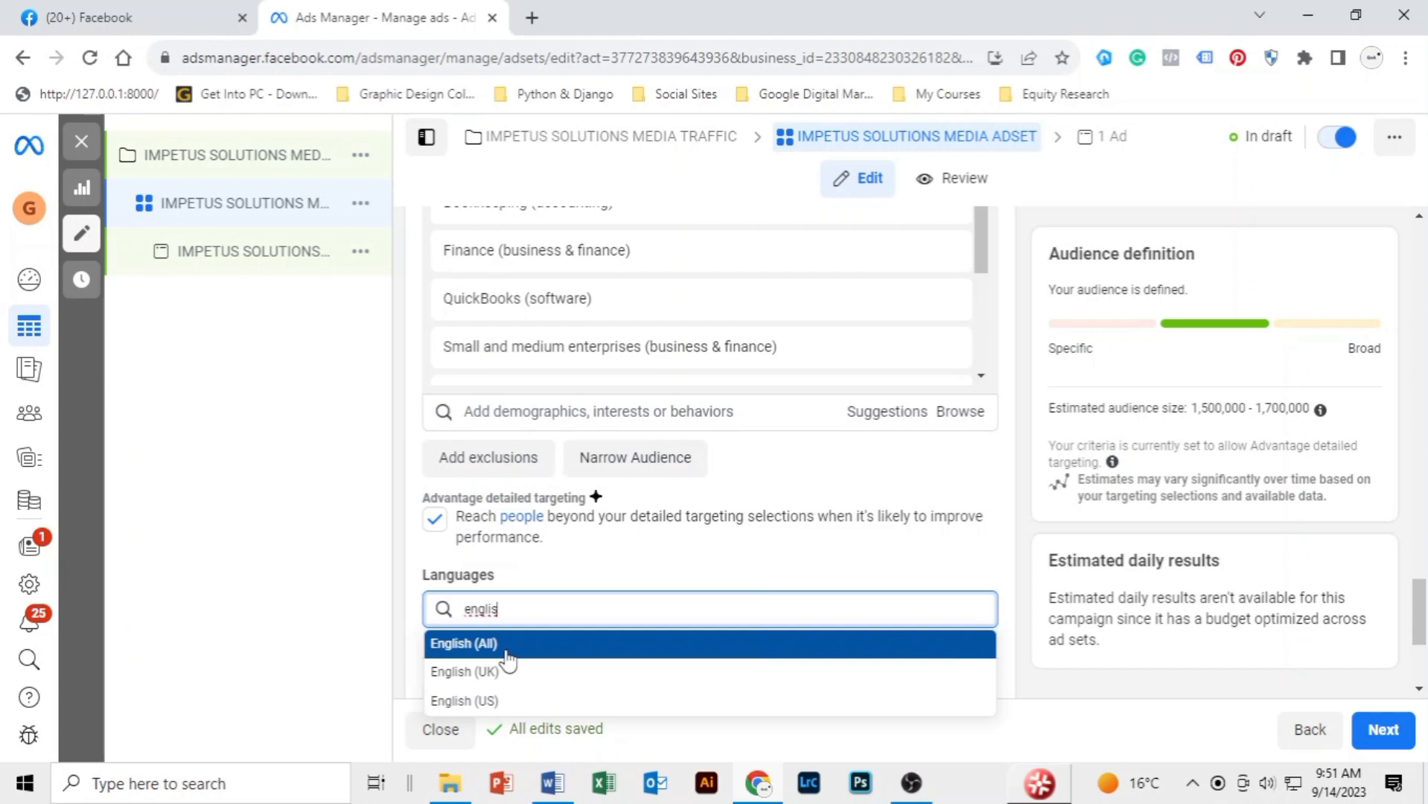
left_click(508, 660)
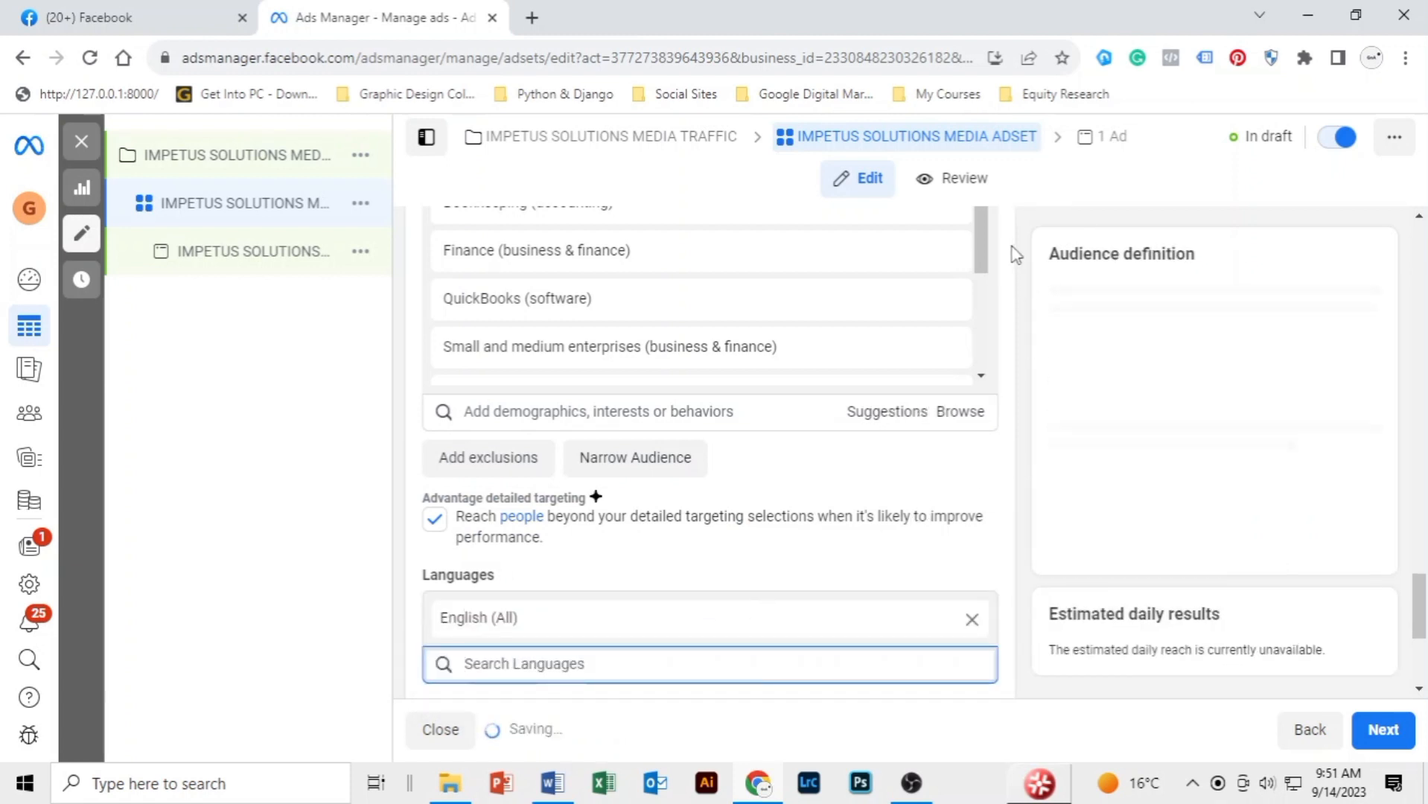
- Look back over the audience's locations, age, gender, detailed targeting and language settings
scroll(1012, 248, "down", 1)
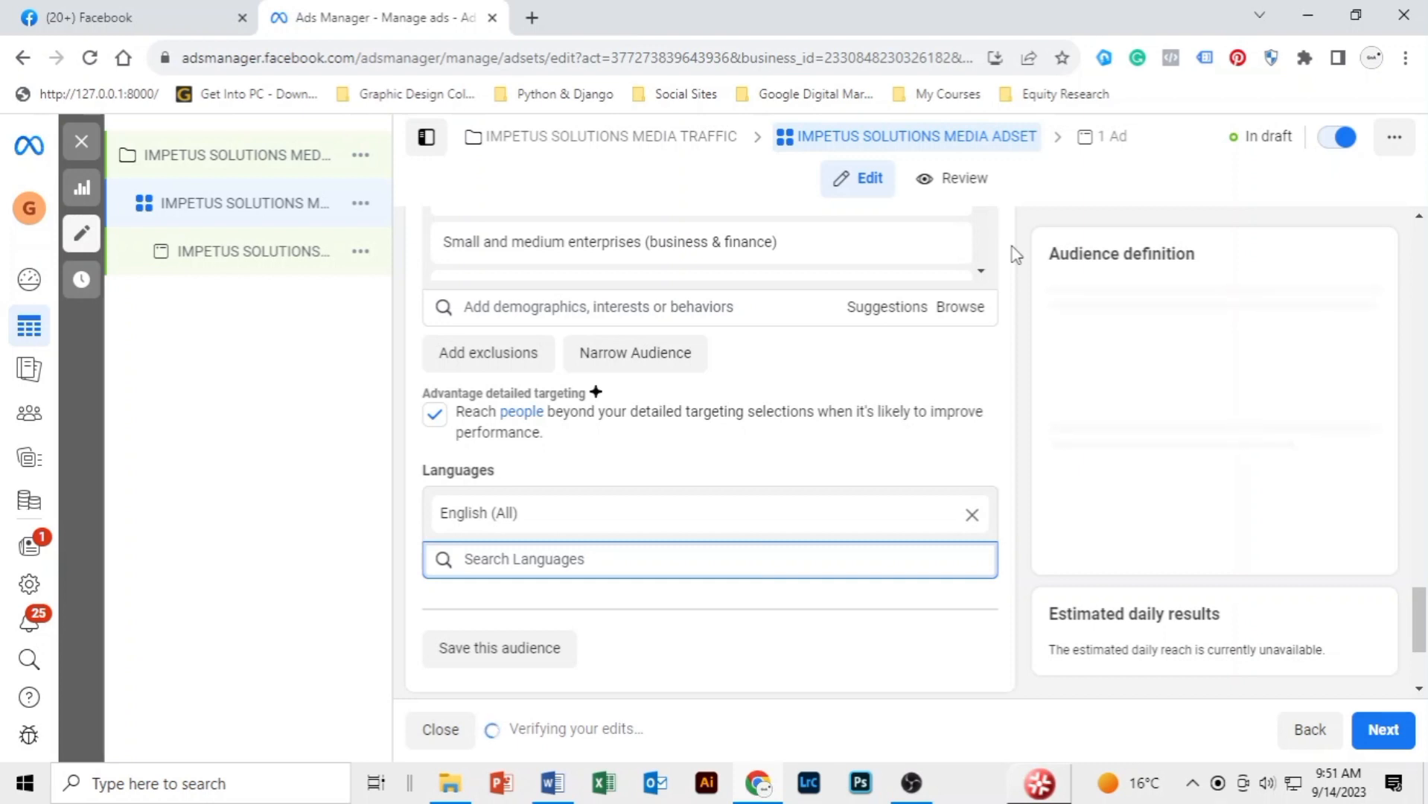
scroll(1015, 253, "down", 2)
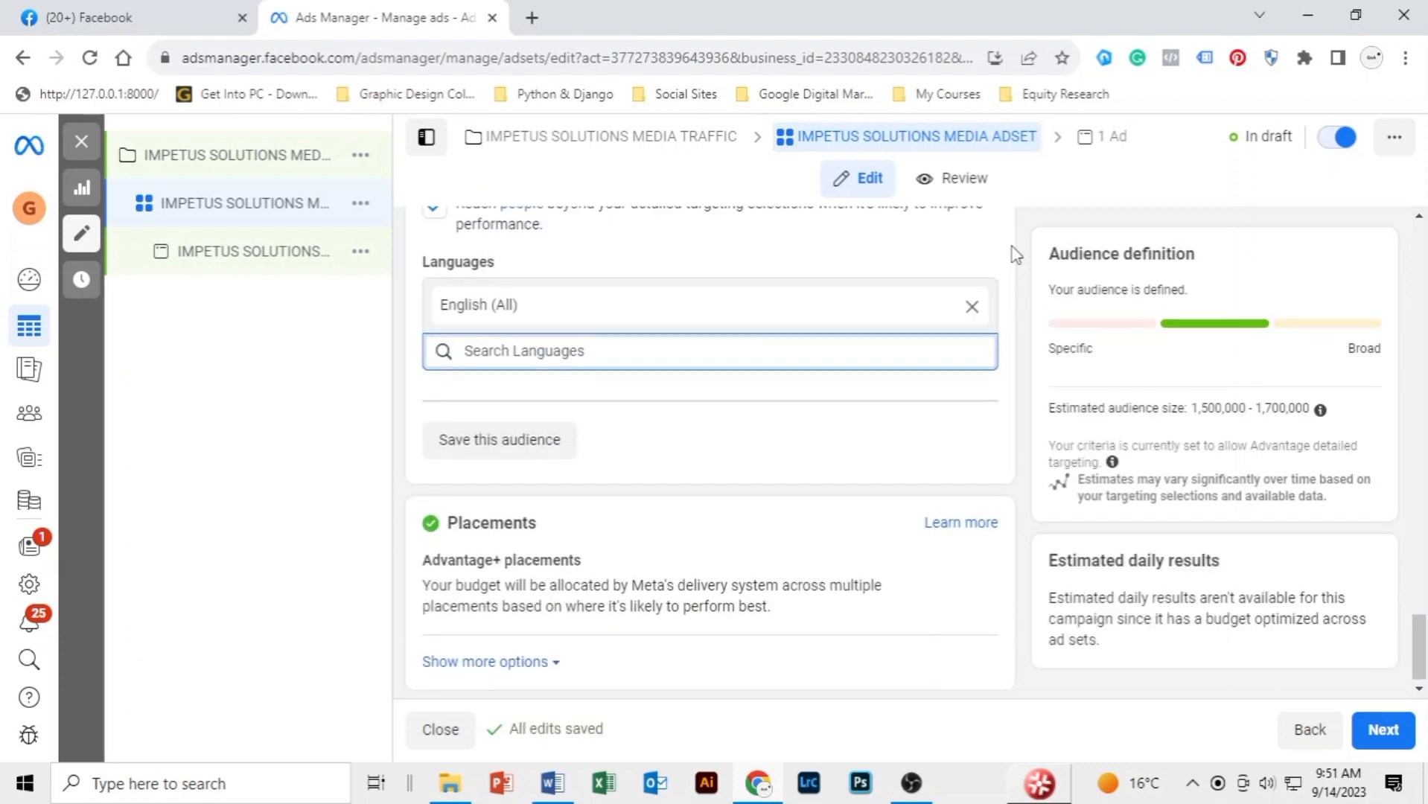
scroll(1016, 254, "up", 8)
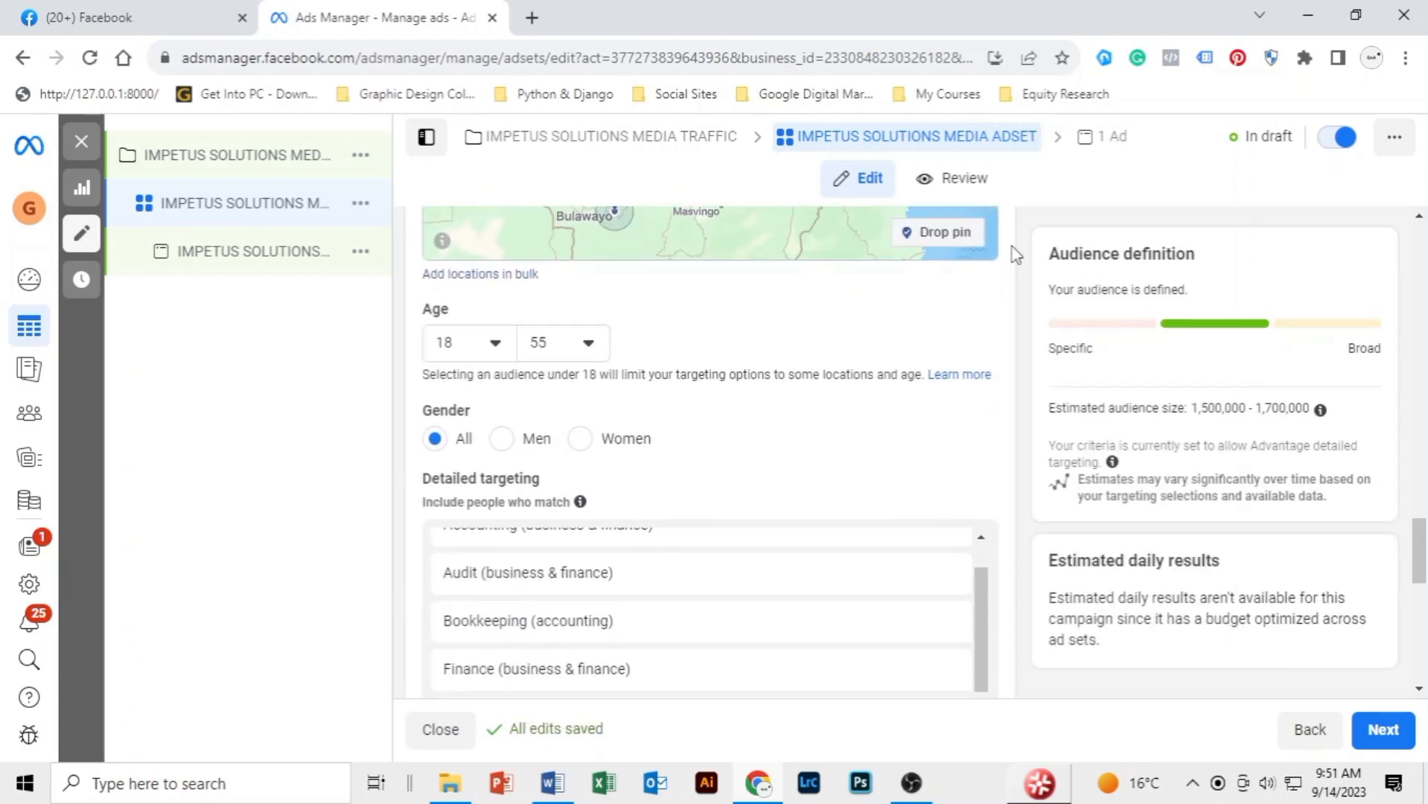
scroll(1015, 254, "up", 6)
scroll(1015, 255, "up", 2)
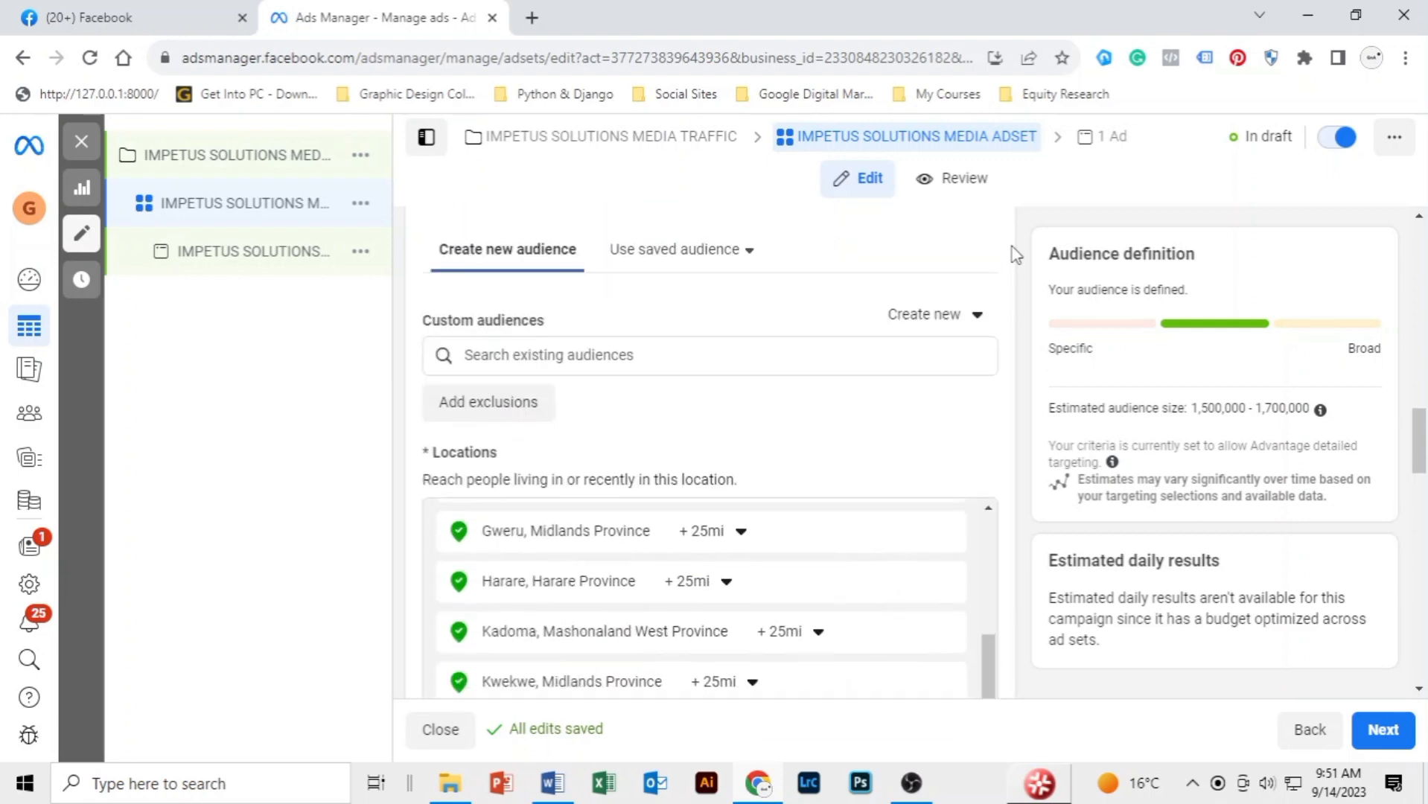
scroll(1014, 256, "down", 11)
scroll(1013, 256, "down", 4)
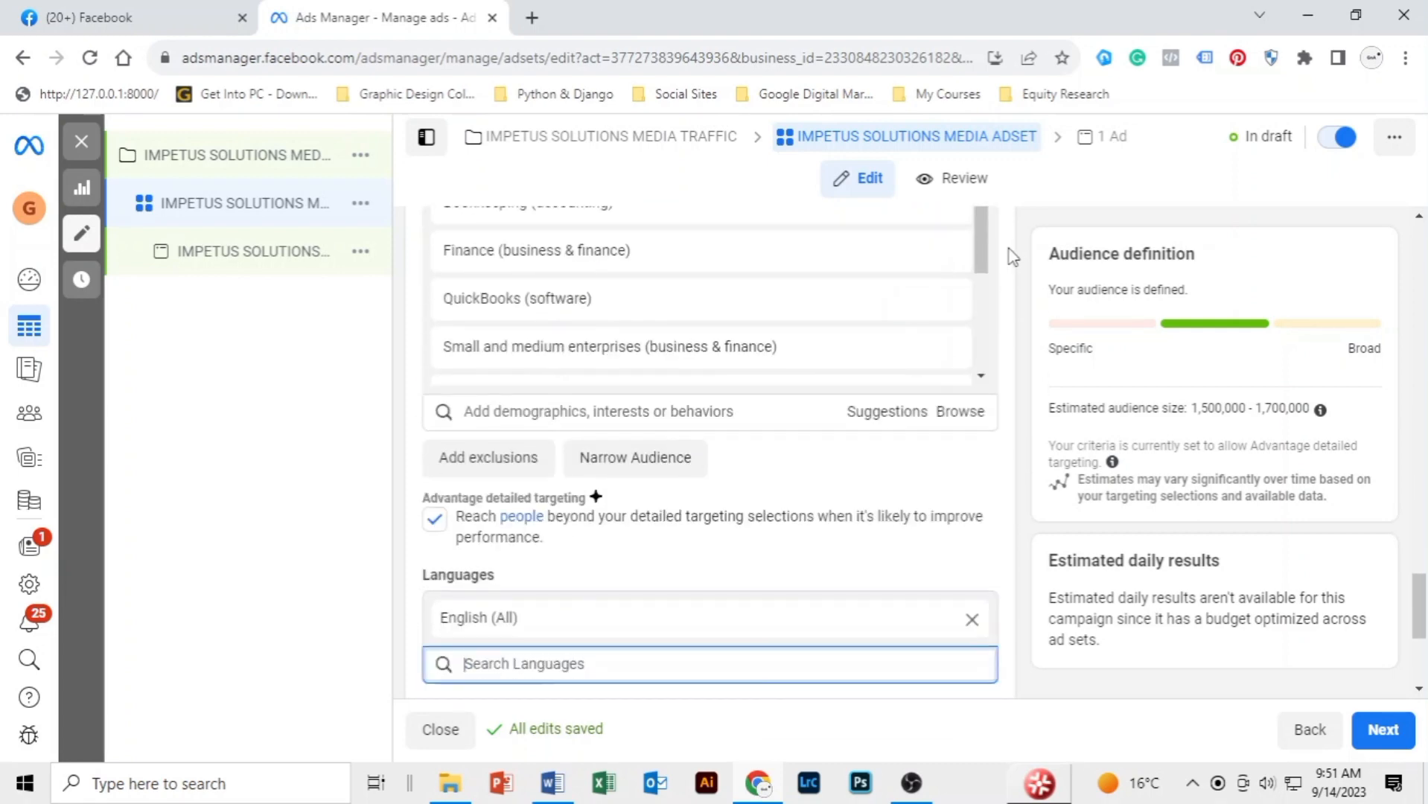
scroll(819, 521, "down", 1)
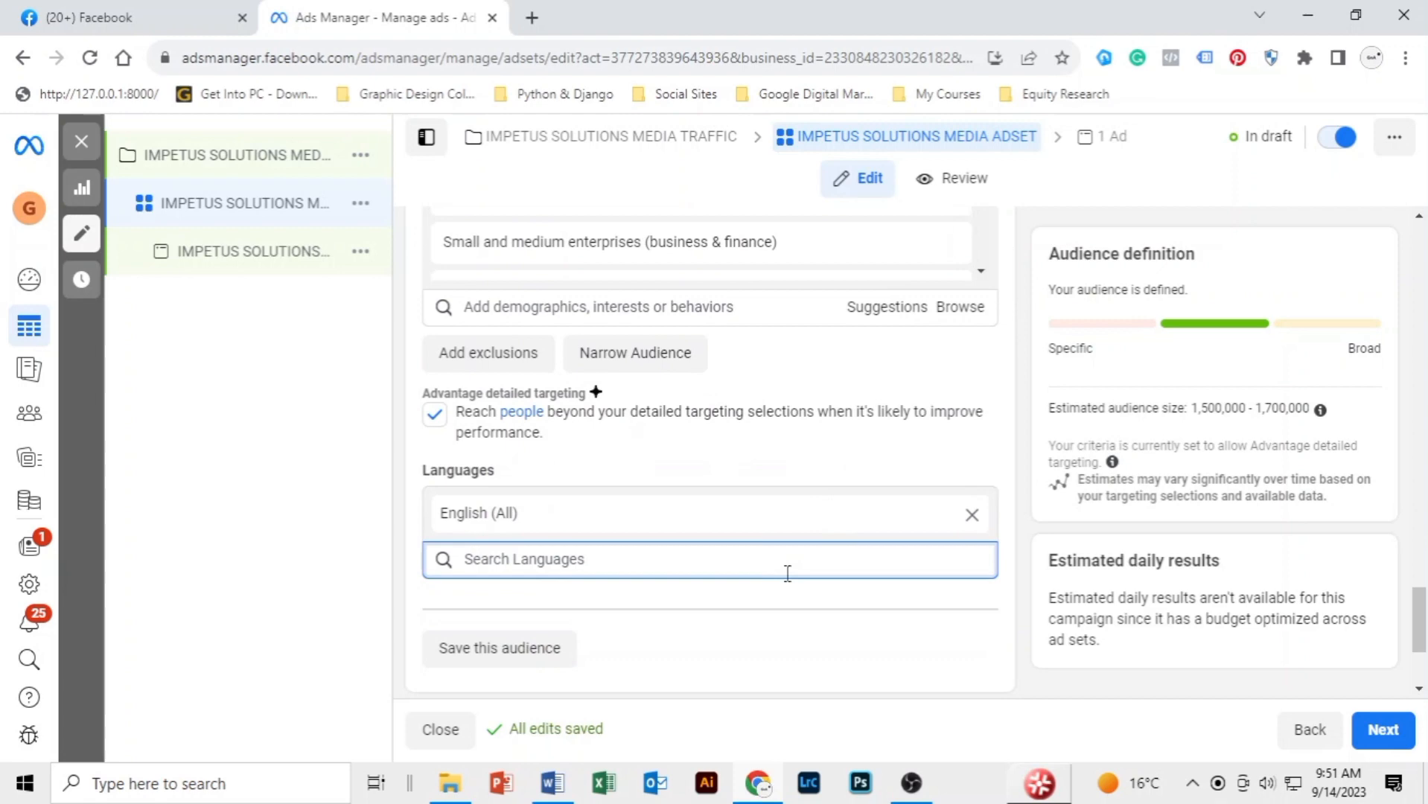
- Save this audience under the name IMPETUS SOLUTIONS MEDIA AUDIENCE and check its summary
left_click(467, 655)
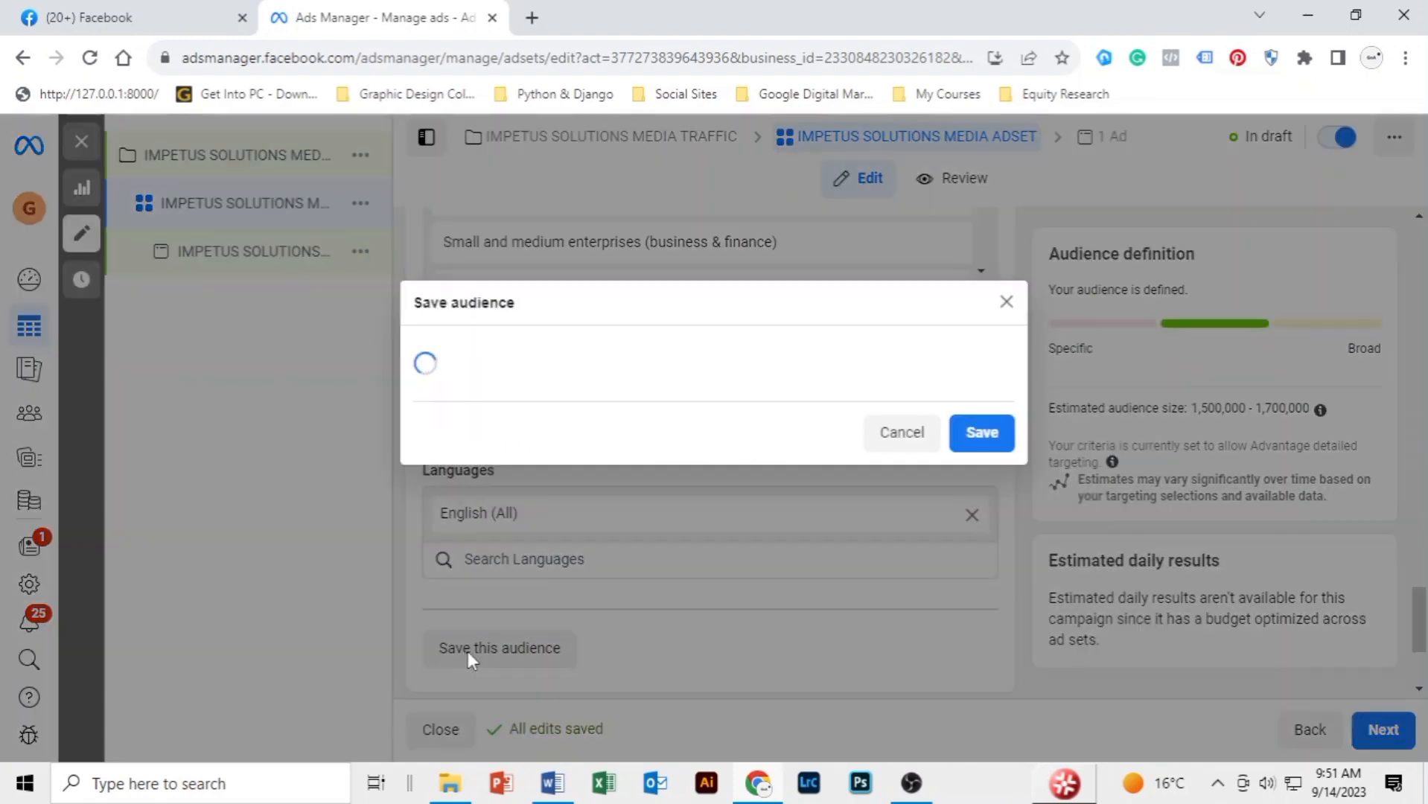
left_click(682, 288)
left_click_drag(683, 288, 532, 289)
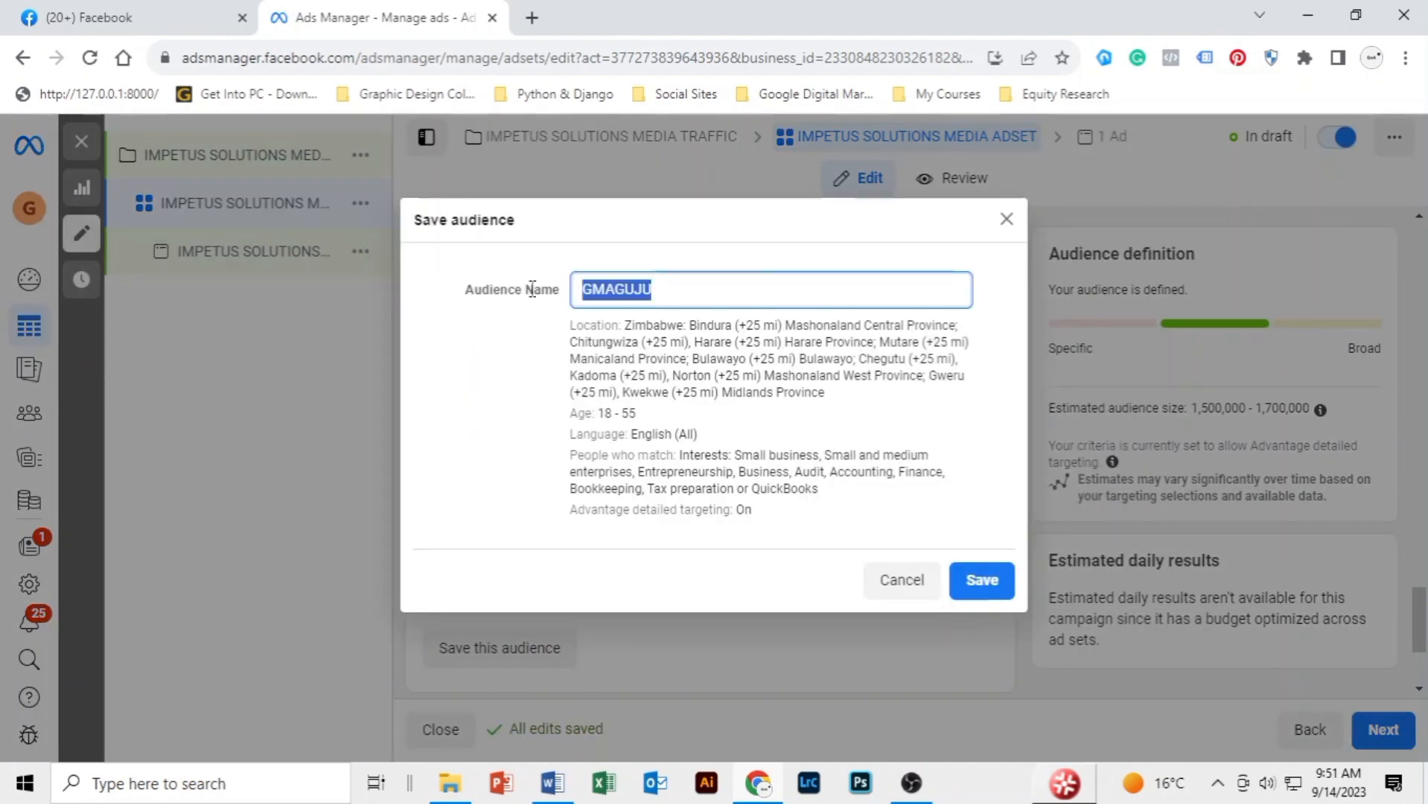
type("im")
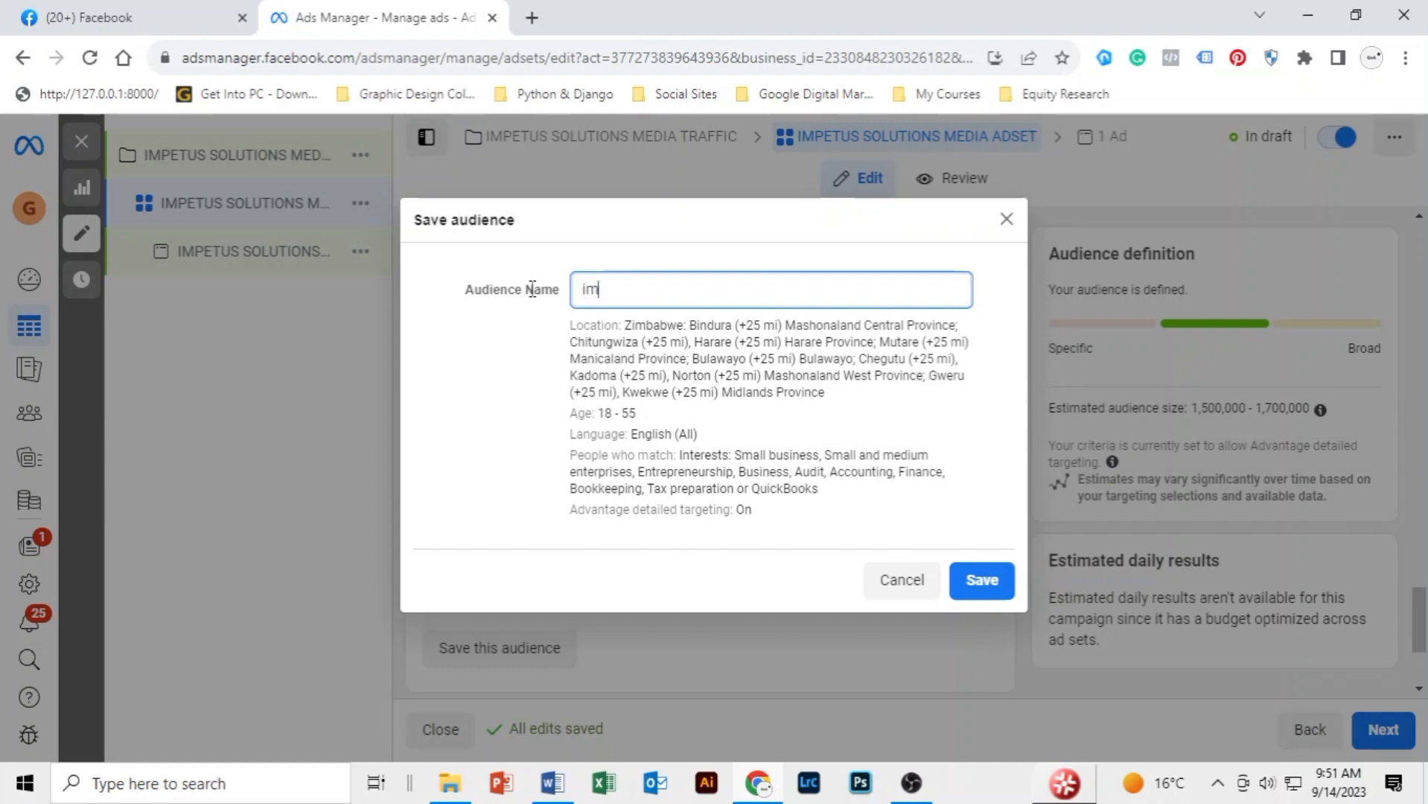
key("BackSpace")
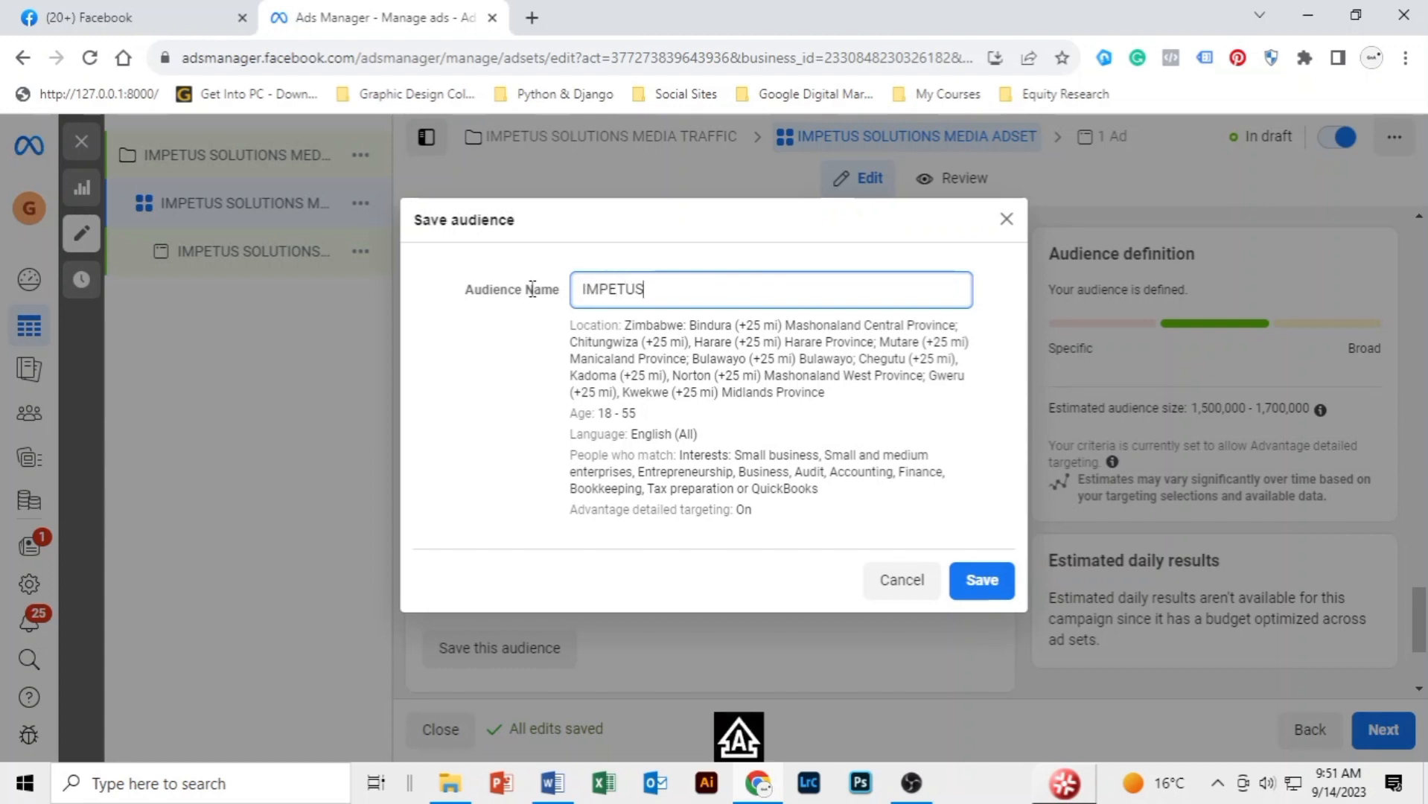
type("IMPETUS SOLUTI")
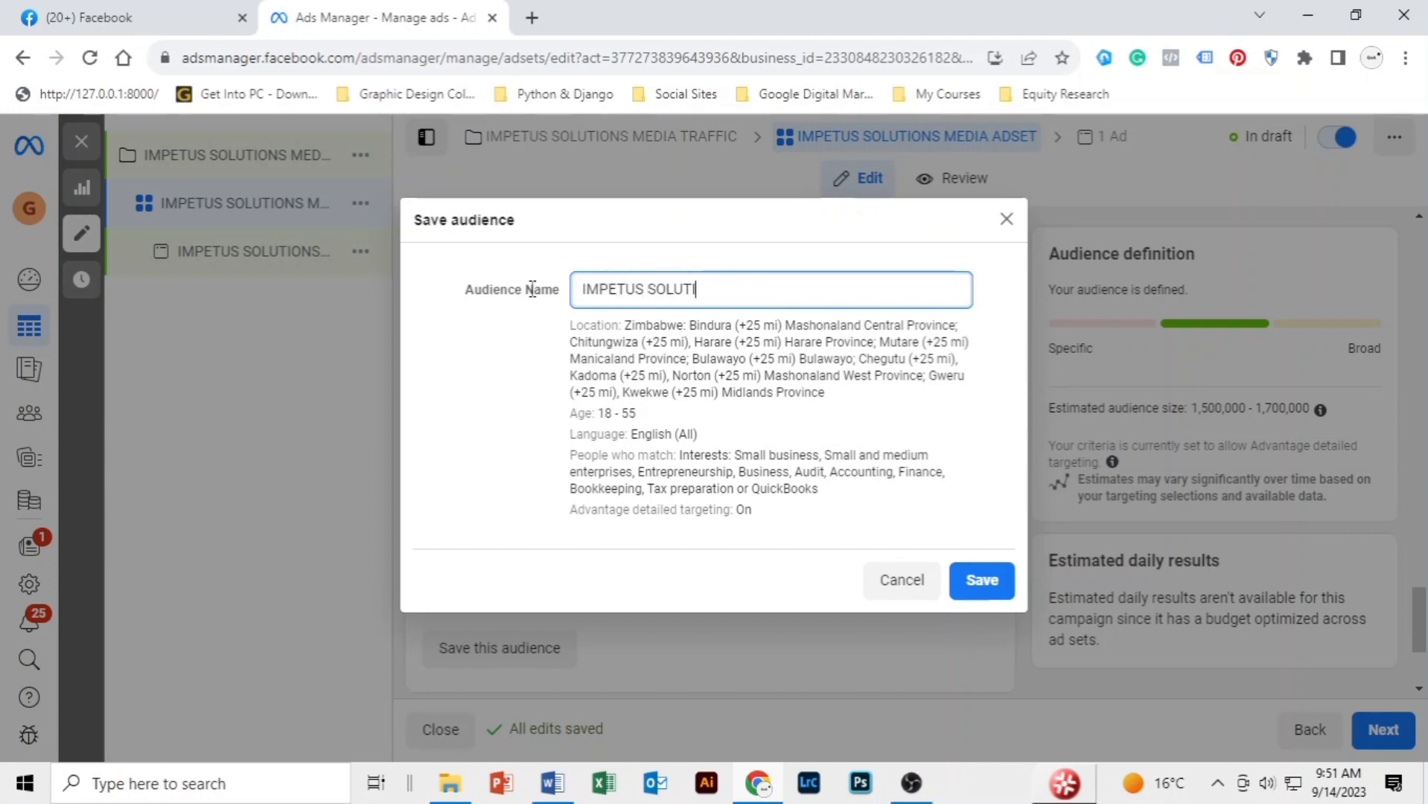
type("ONS MEDIA AUDIENCE")
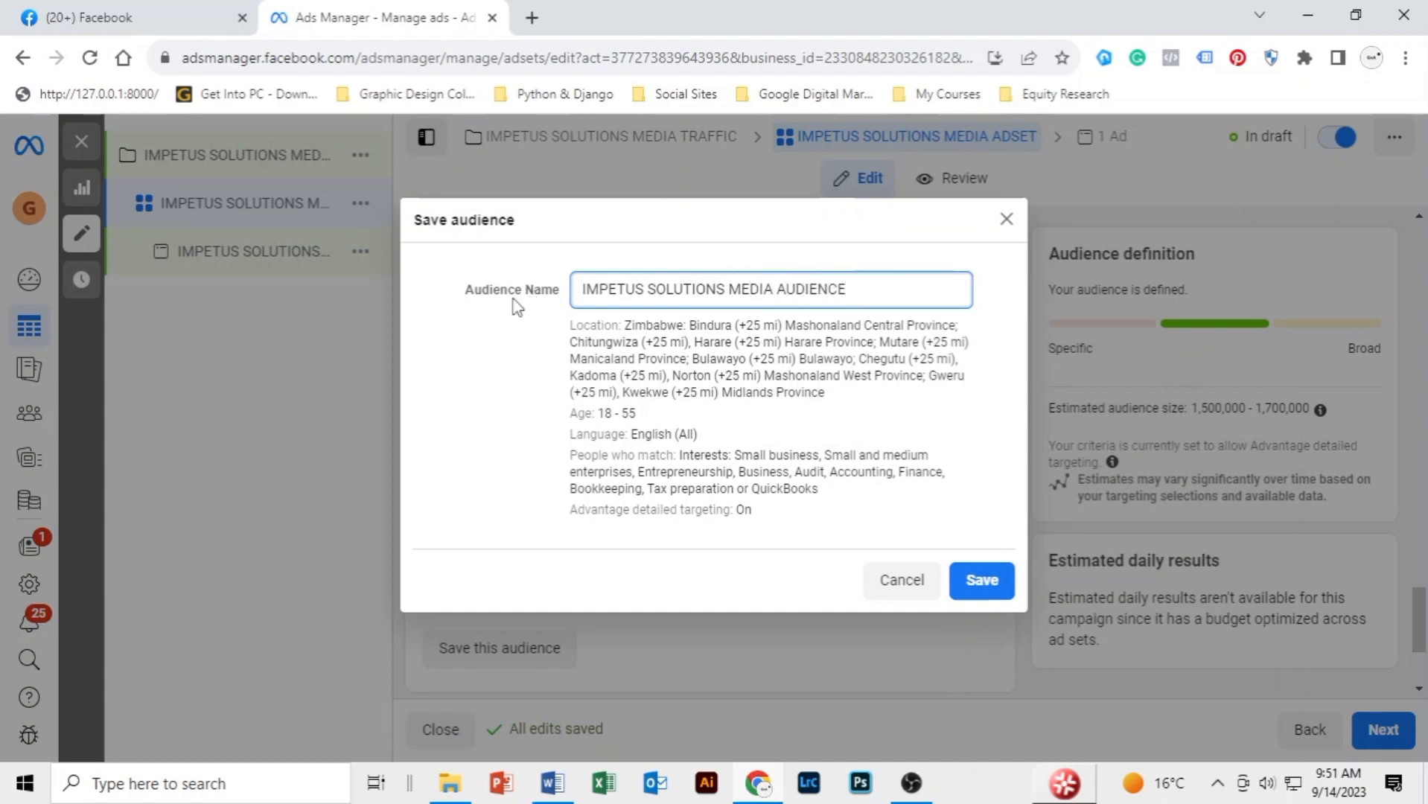
left_click(978, 582)
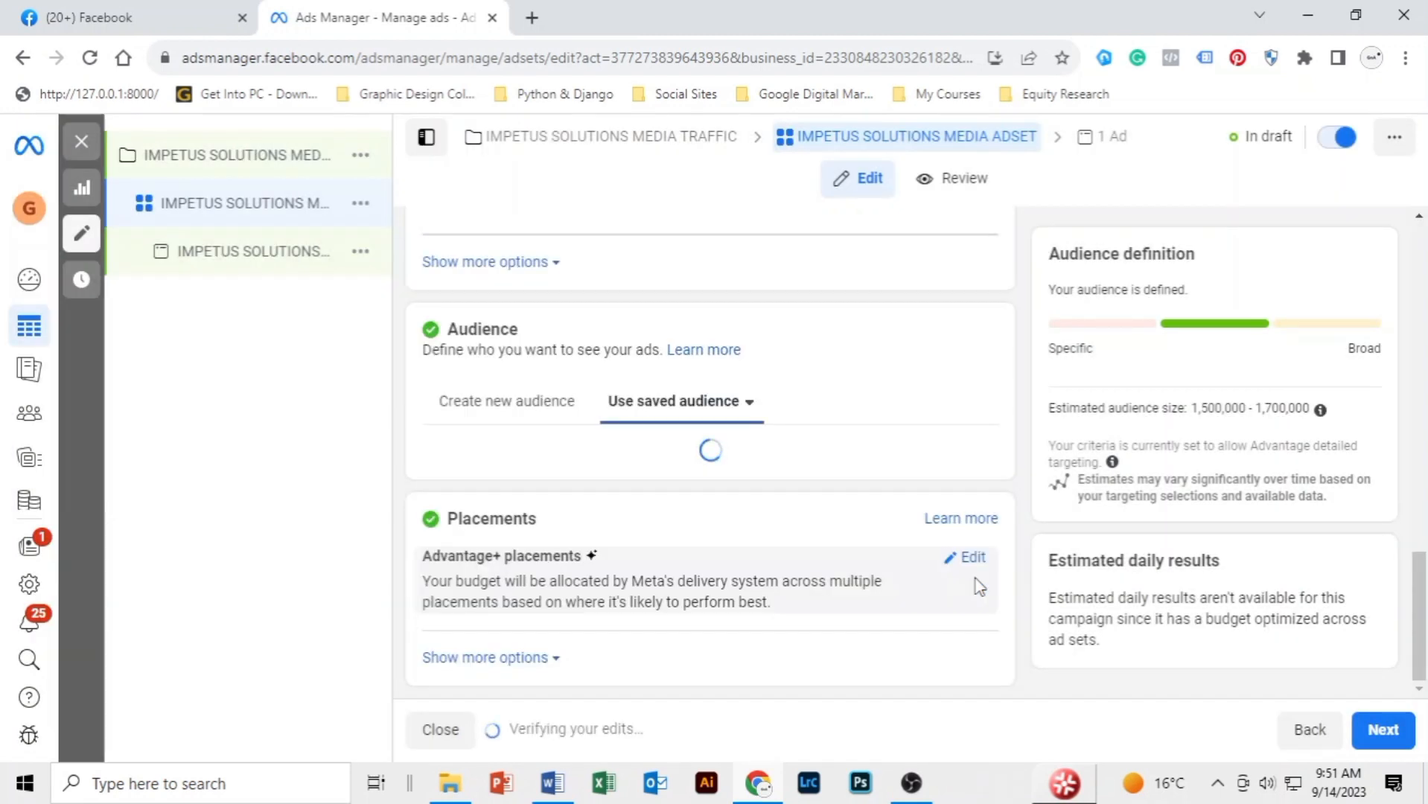
scroll(856, 320, "up", 5)
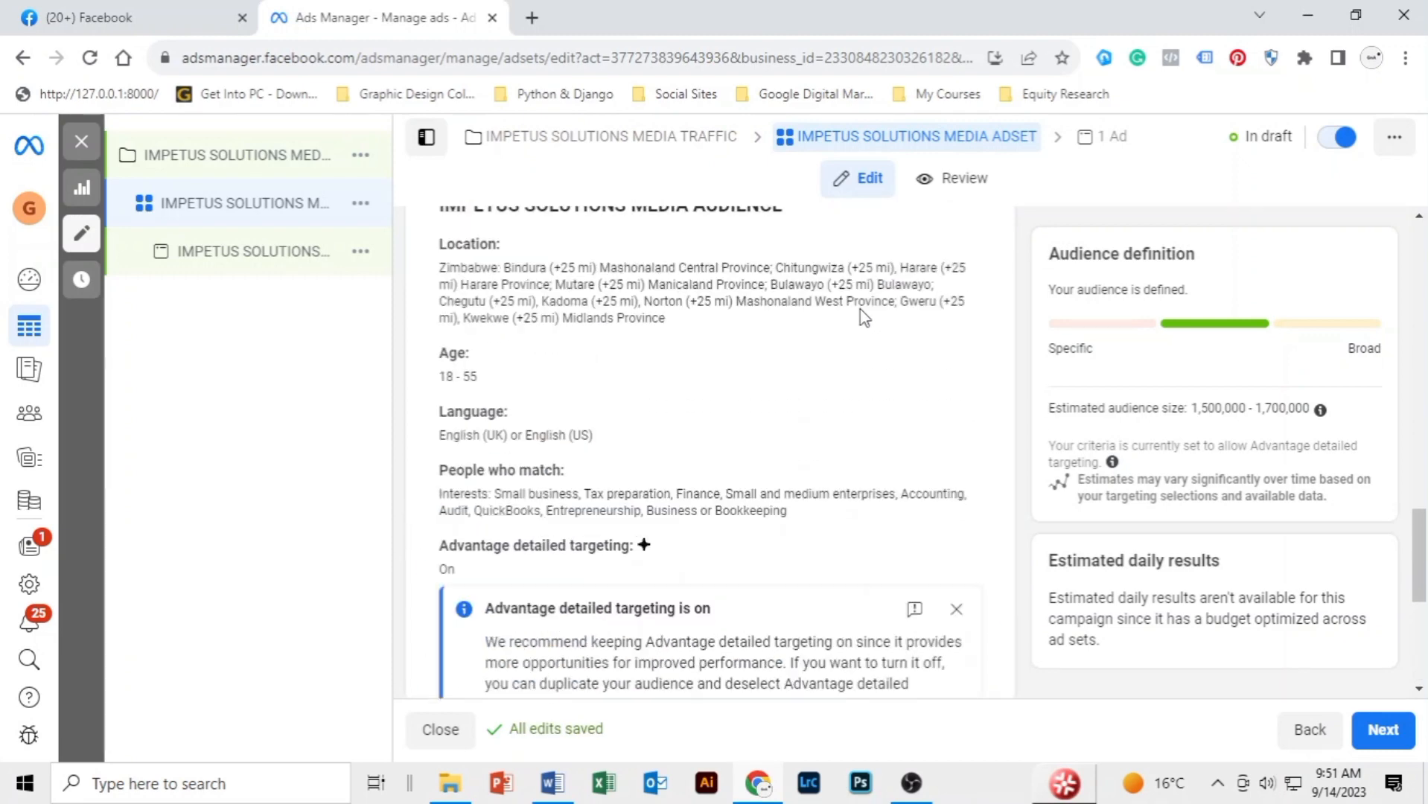
scroll(859, 312, "up", 2)
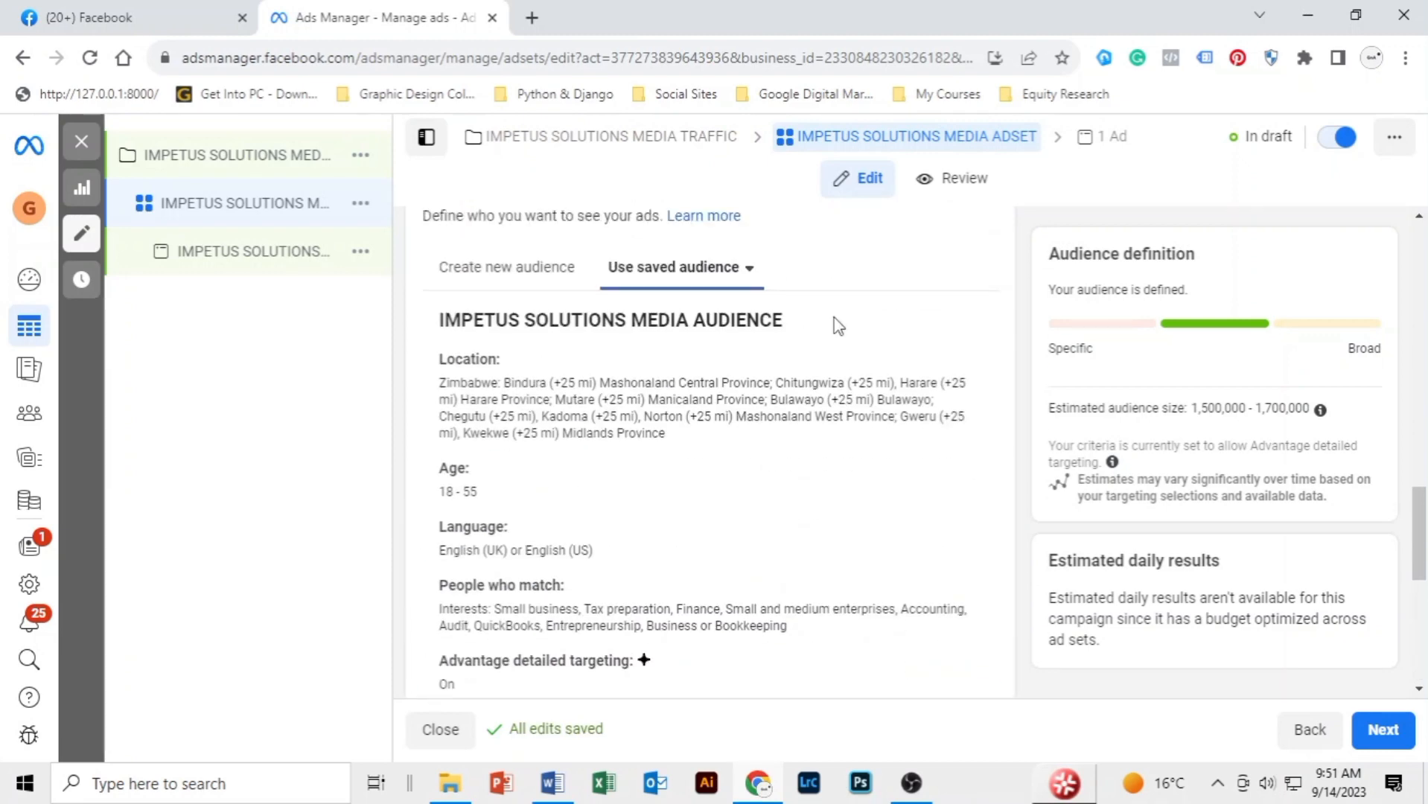
- Expand the additional placement options and switch the ad set from Advantage+ placements to manual placements
scroll(837, 326, "down", 7)
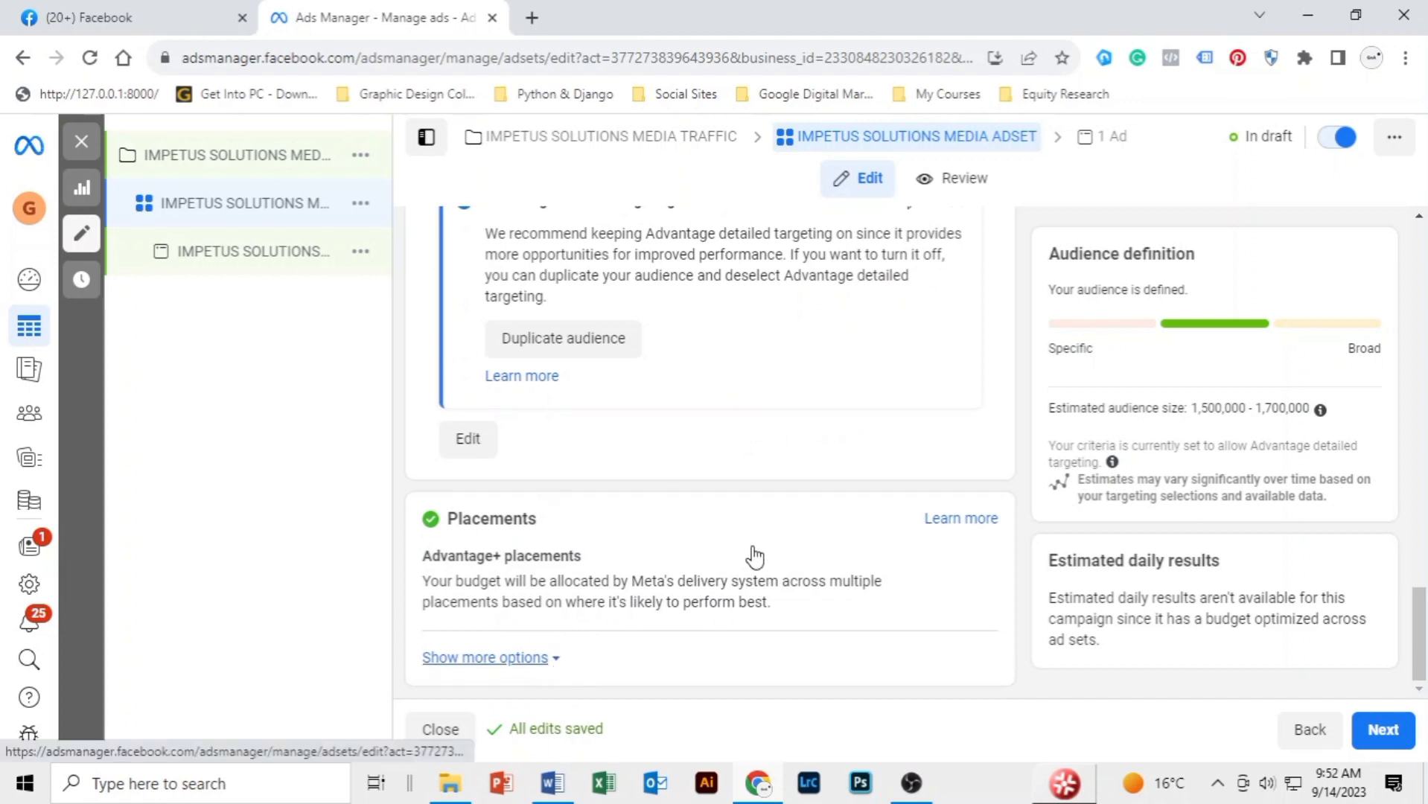
left_click(484, 657)
scroll(737, 544, "down", 4)
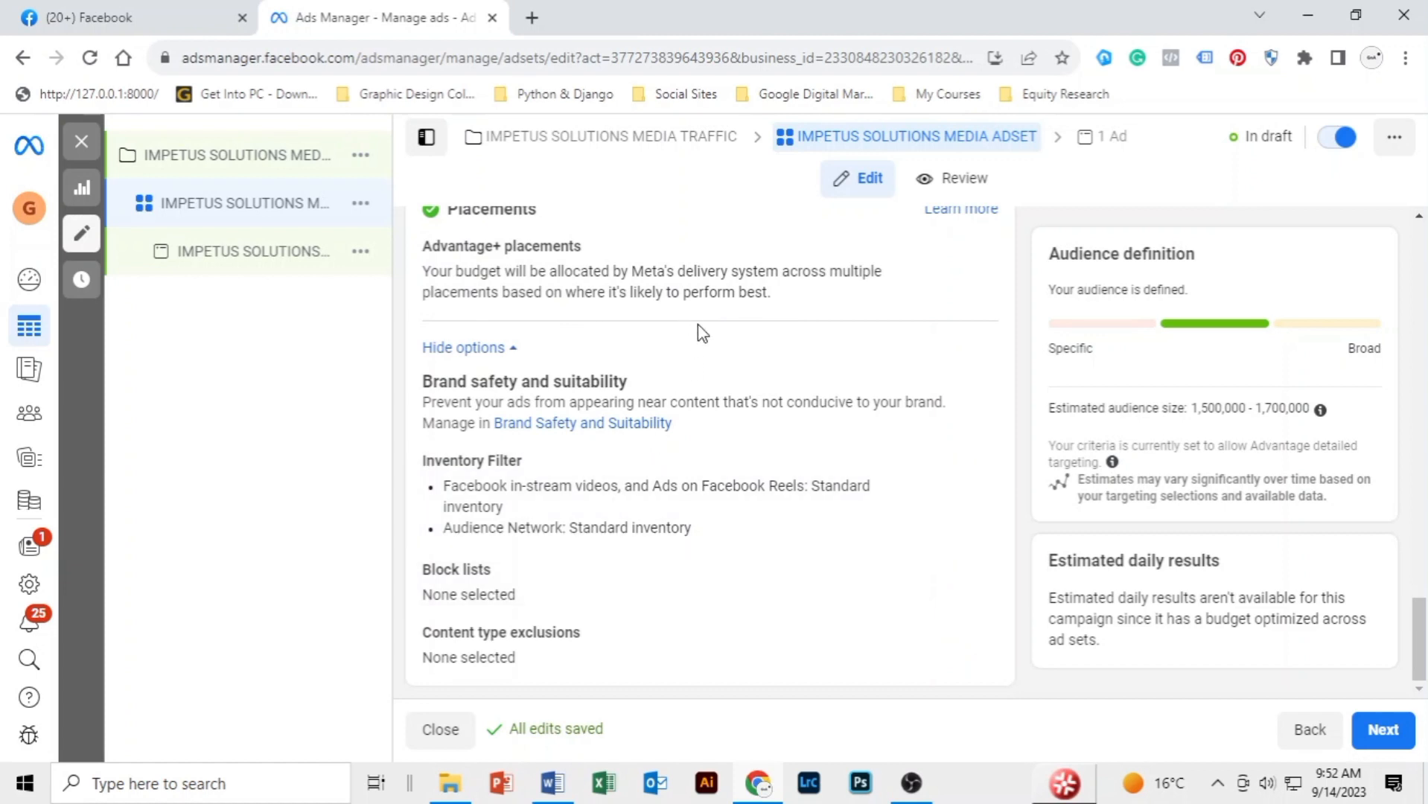
scroll(811, 266, "up", 1)
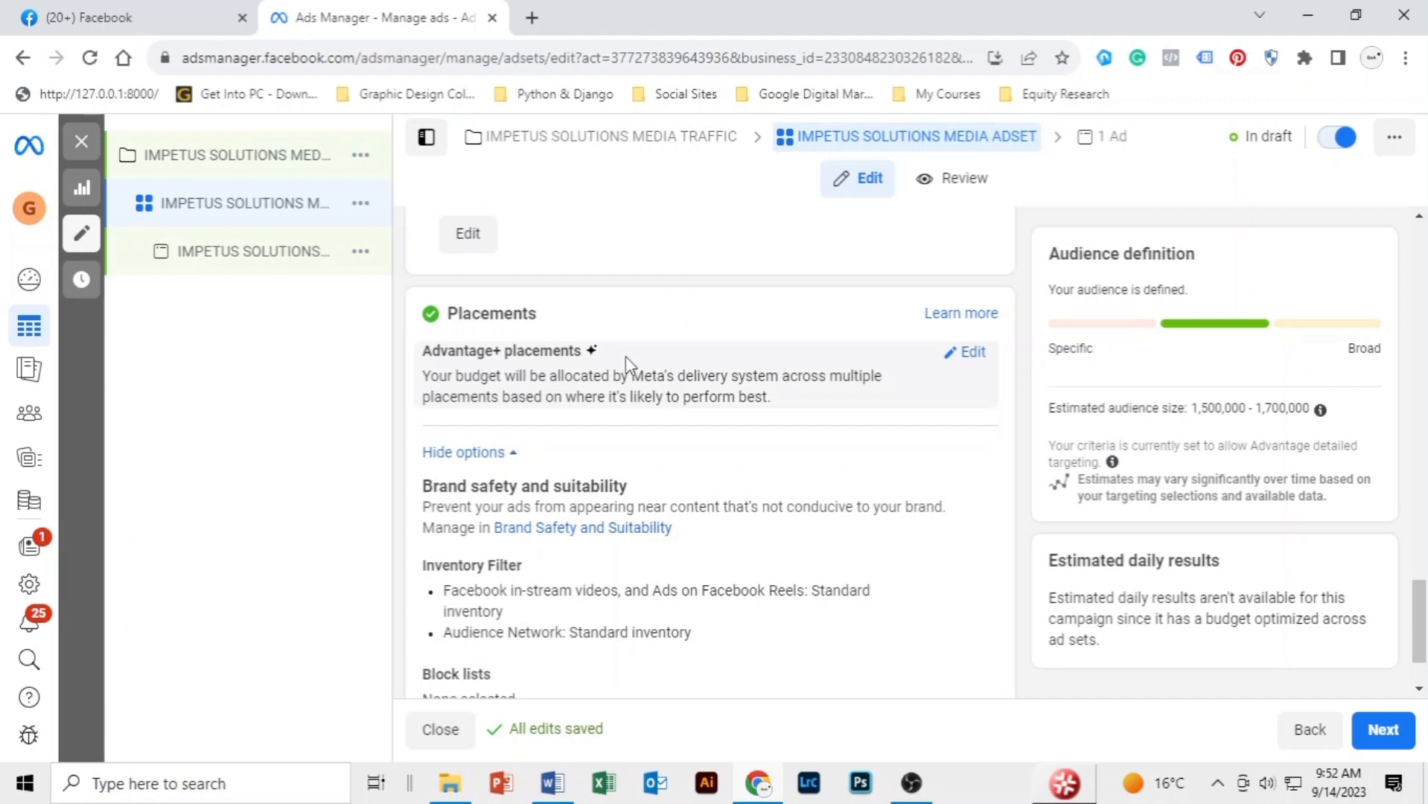
left_click(966, 353)
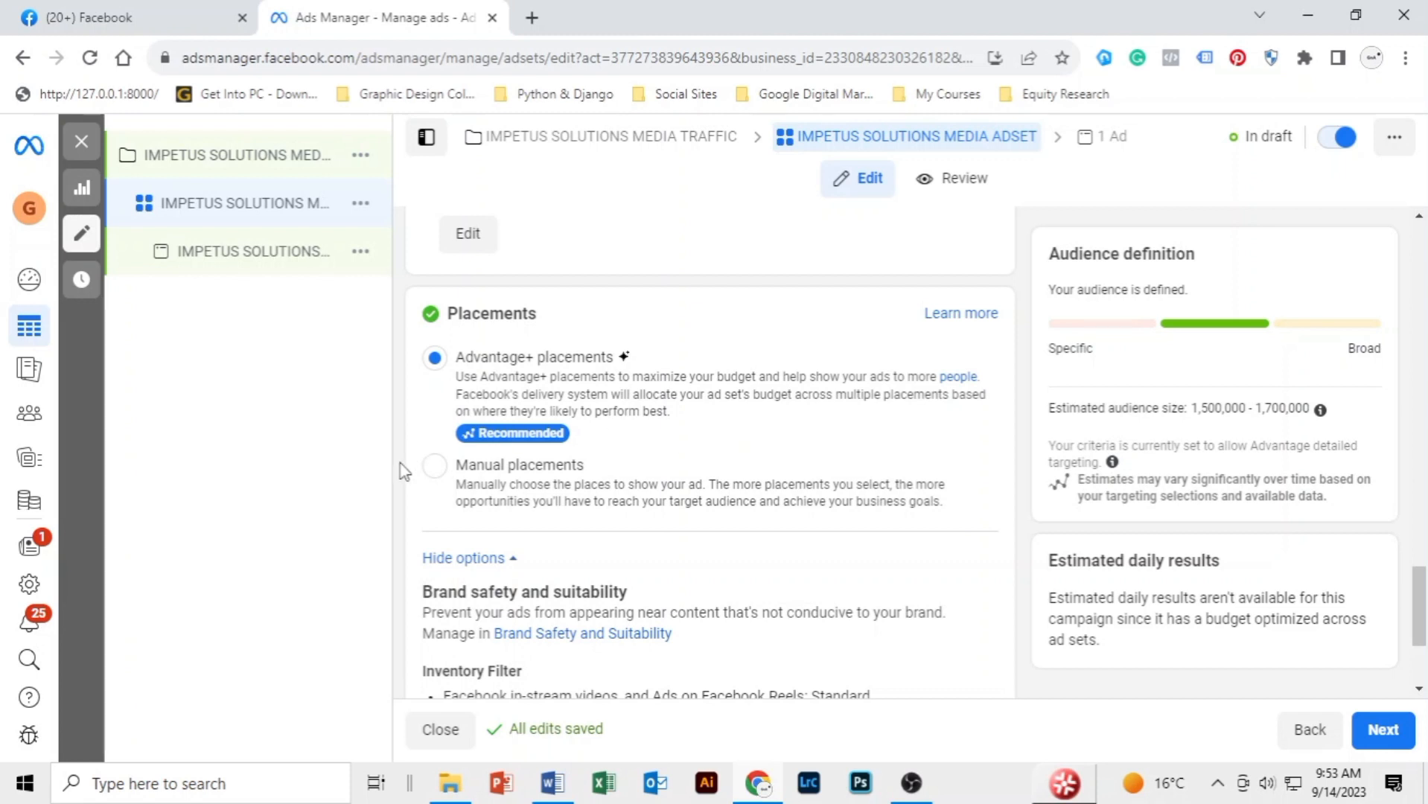
left_click(795, 456)
scroll(819, 408, "down", 1)
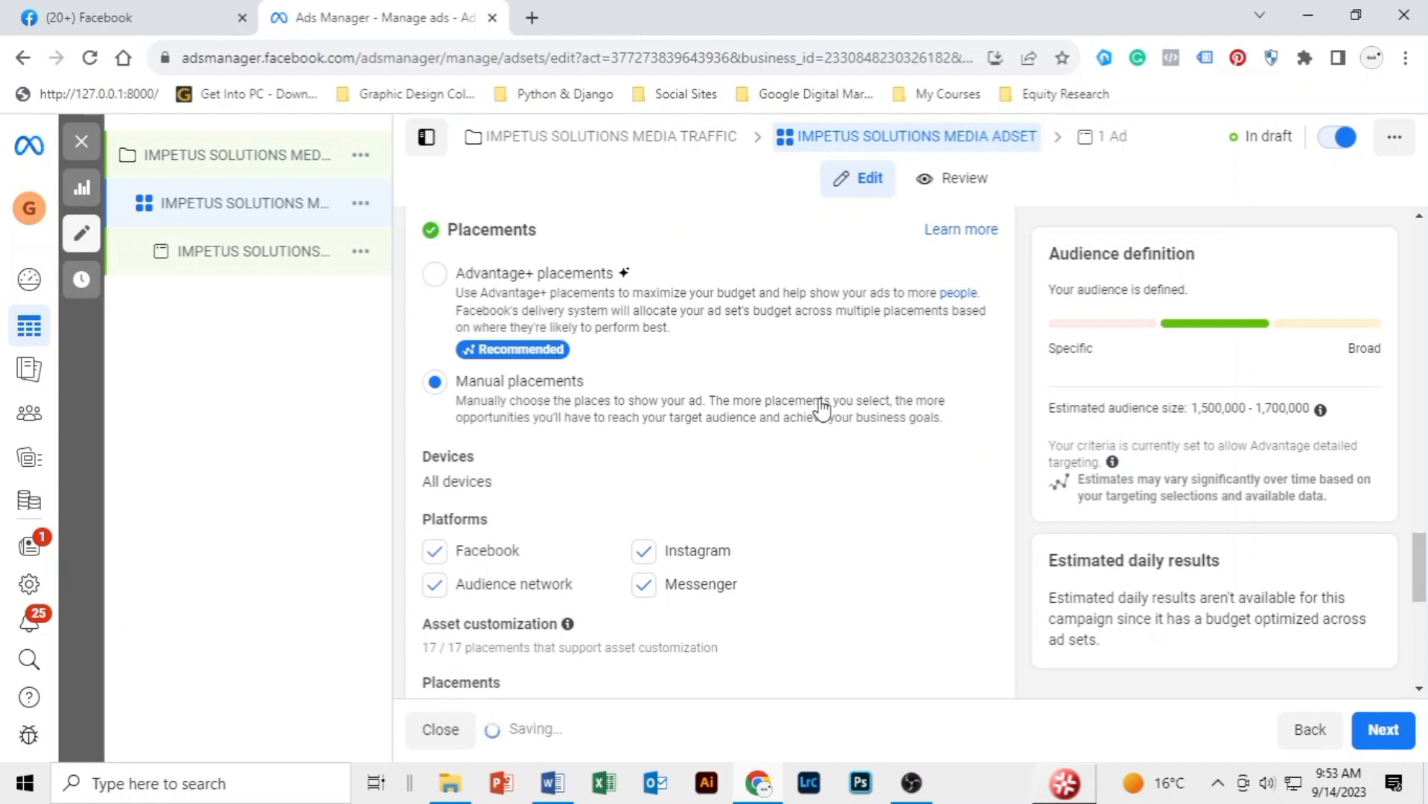
- Exclude the Instagram, Messenger and Audience network platforms, keeping only Facebook
scroll(886, 454, "down", 1)
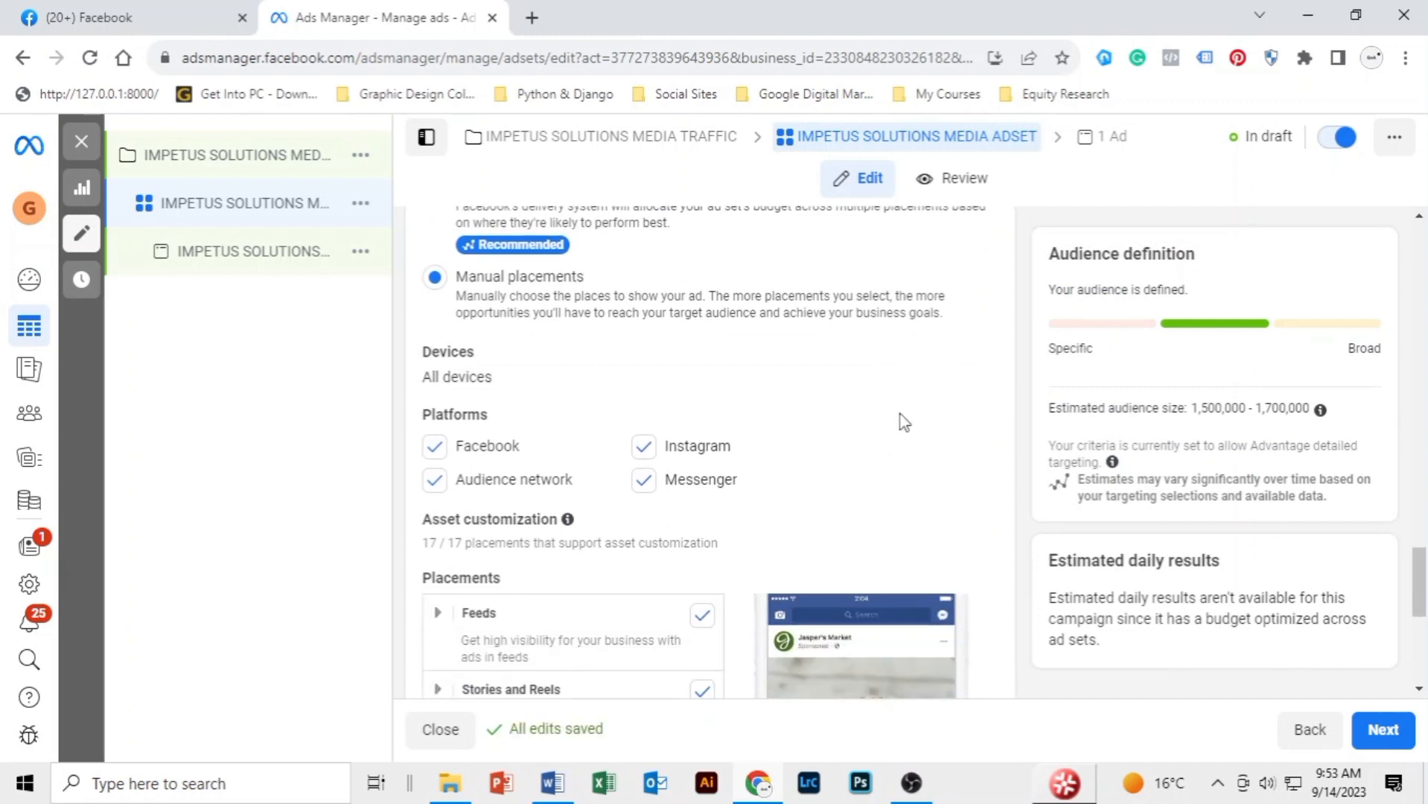
scroll(903, 422, "down", 2)
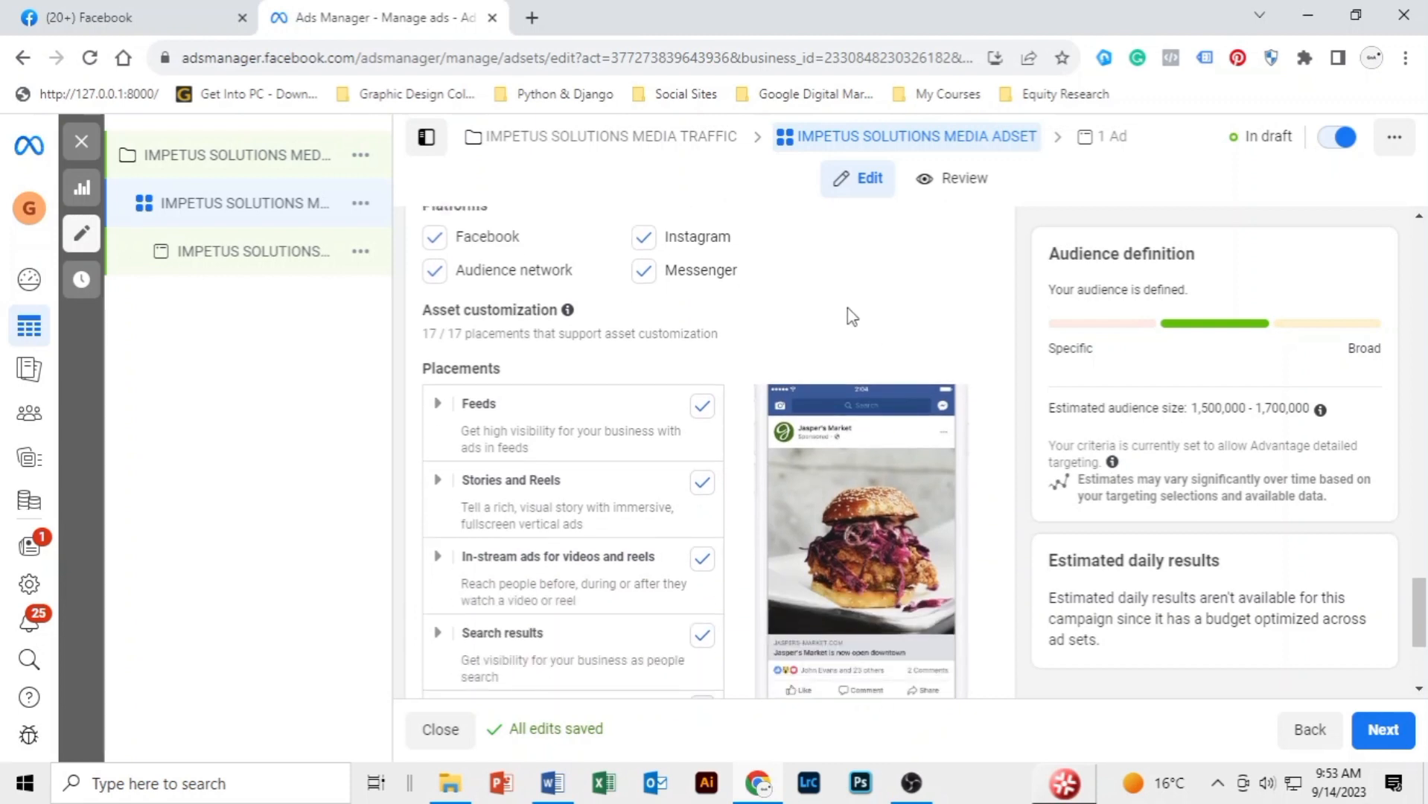
left_click(657, 238)
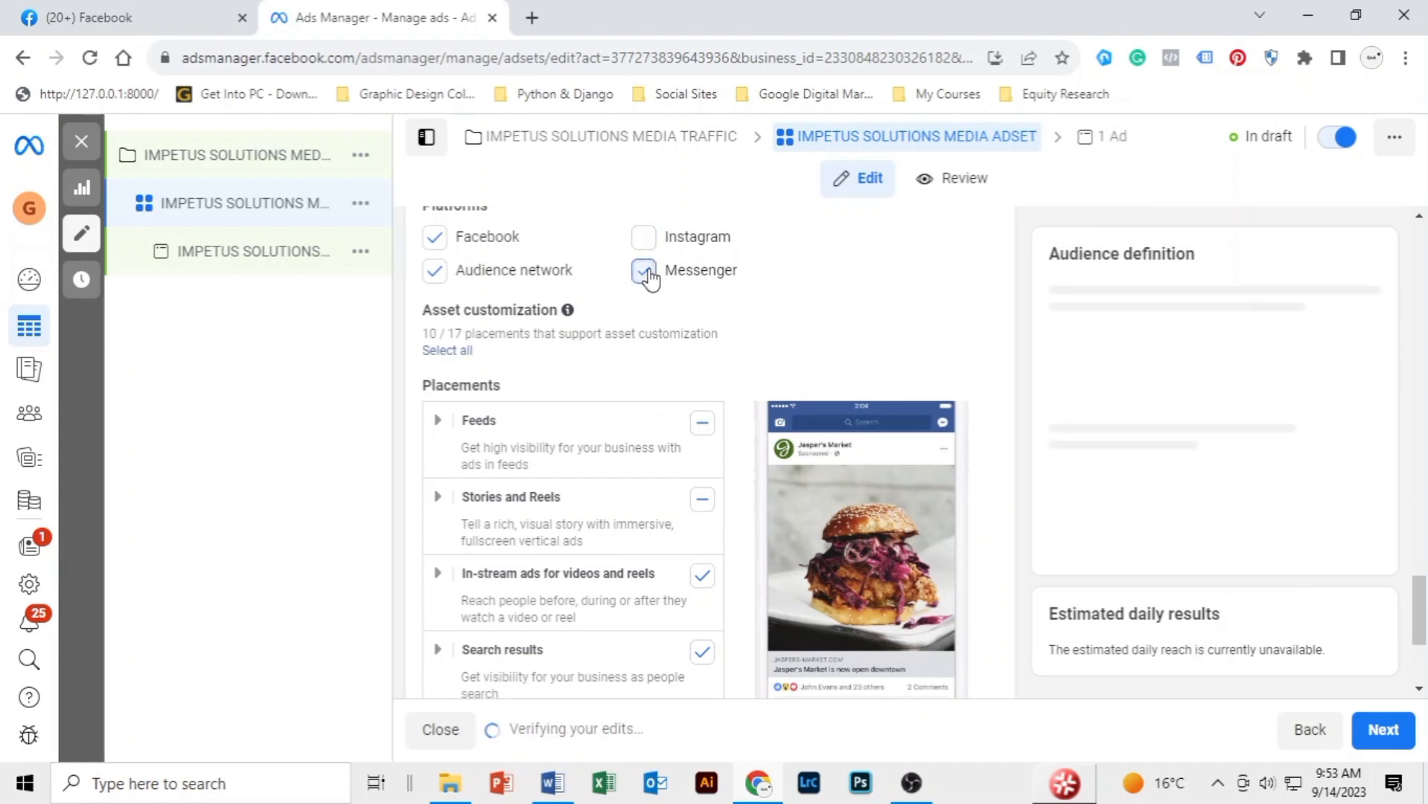
left_click(645, 272)
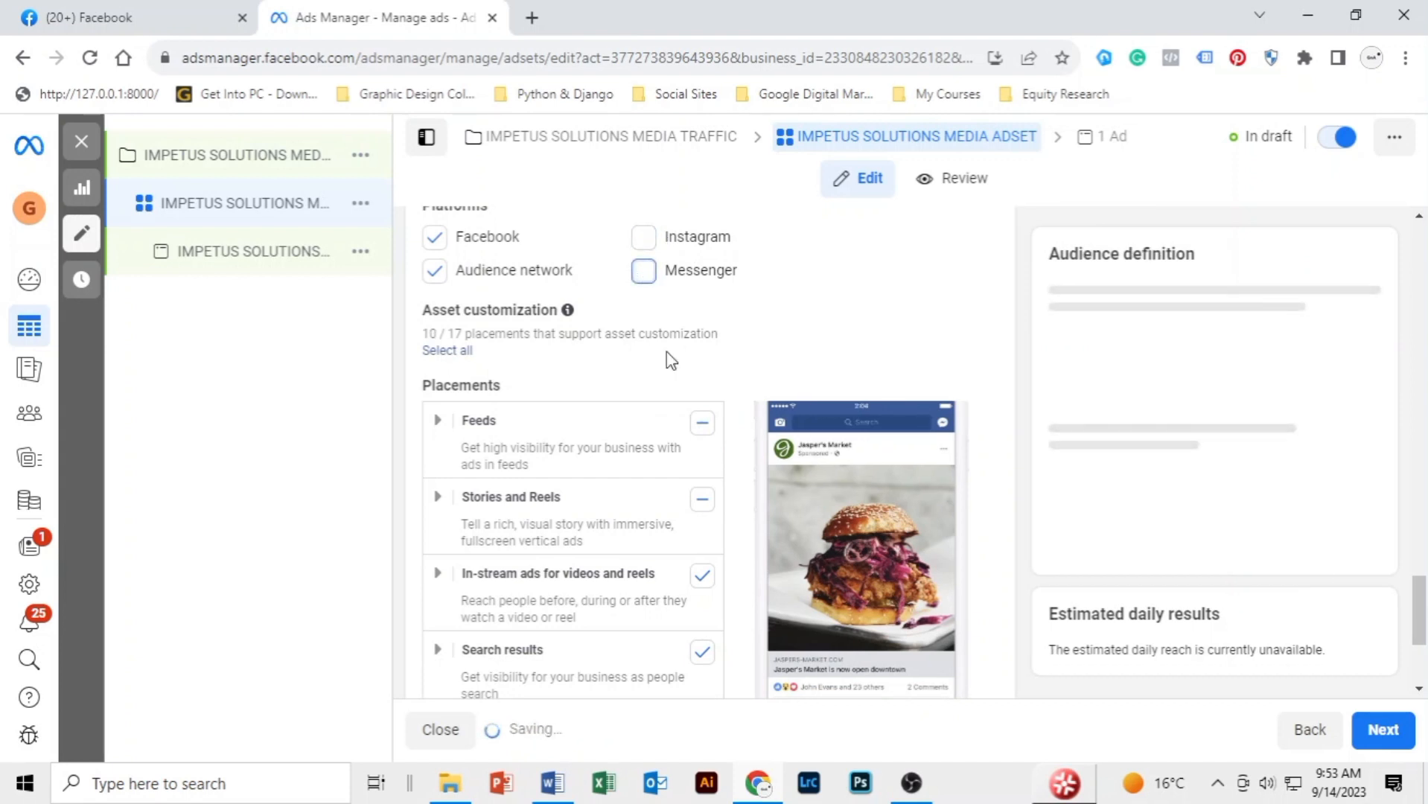
left_click(436, 274)
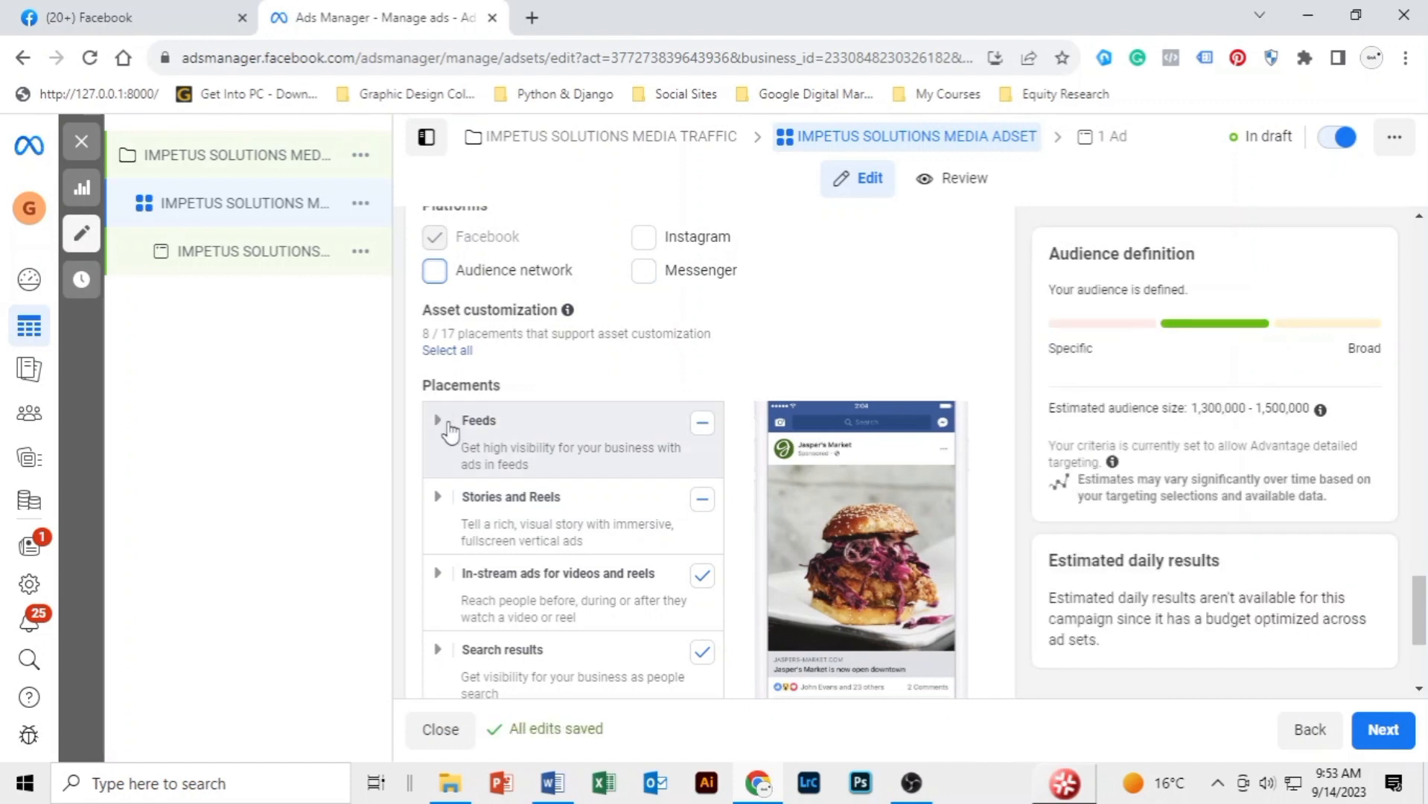
- Expand the Feeds placements and deselect Facebook Marketplace and Facebook video feeds, leaving Facebook Feed selected
left_click(447, 426)
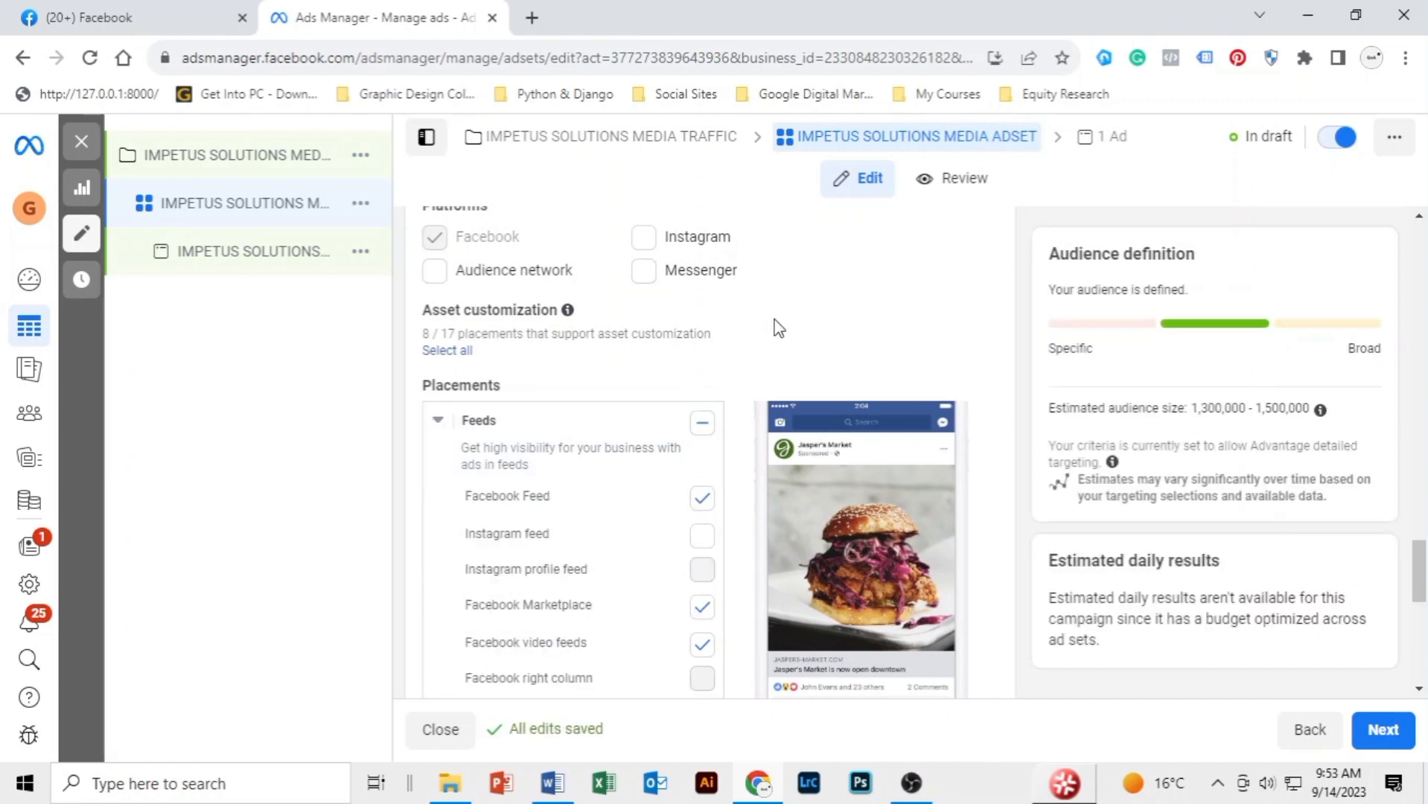
scroll(997, 365, "down", 3)
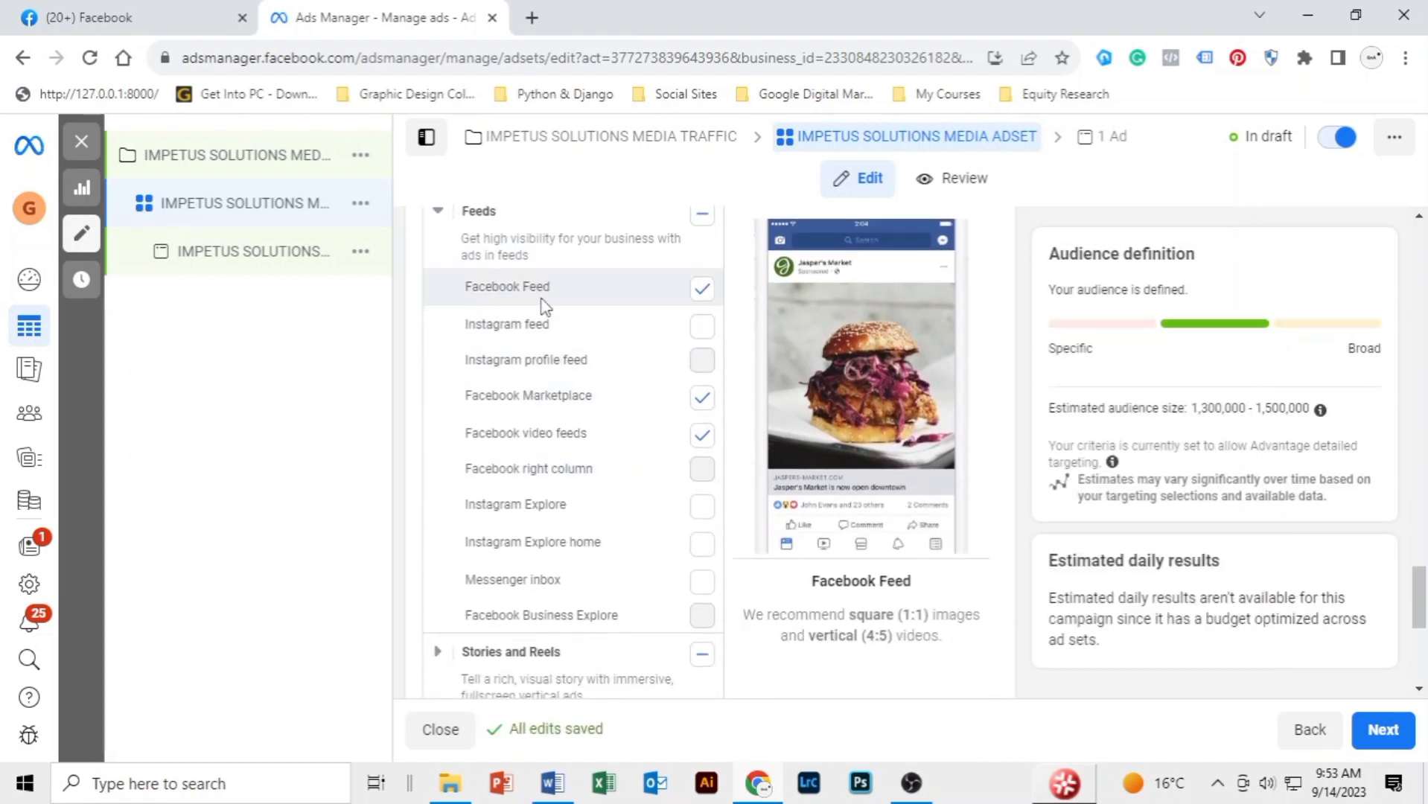
left_click(714, 408)
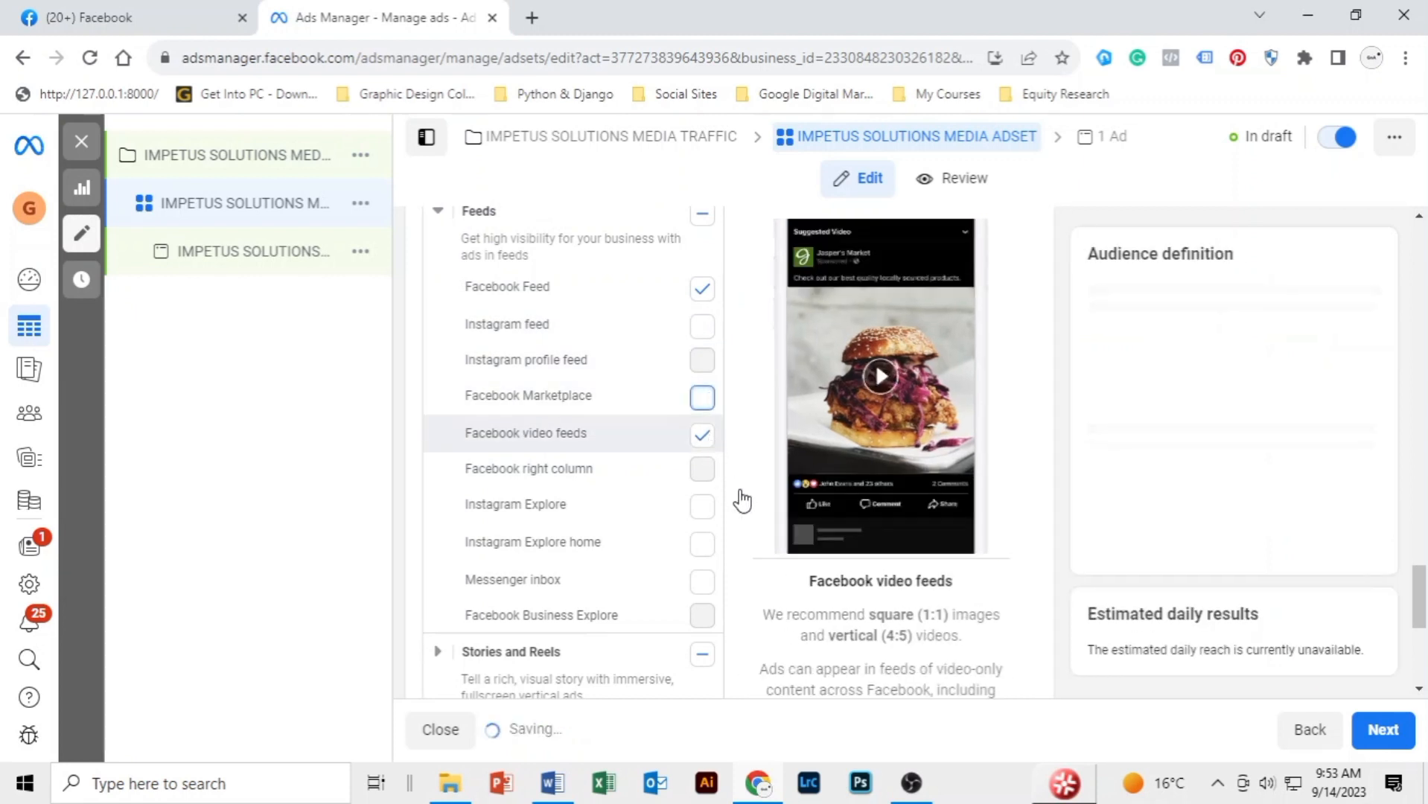
left_click(702, 436)
- Expand the Stories and Reels placements and deselect Facebook Stories and Facebook Reels
scroll(758, 486, "down", 2)
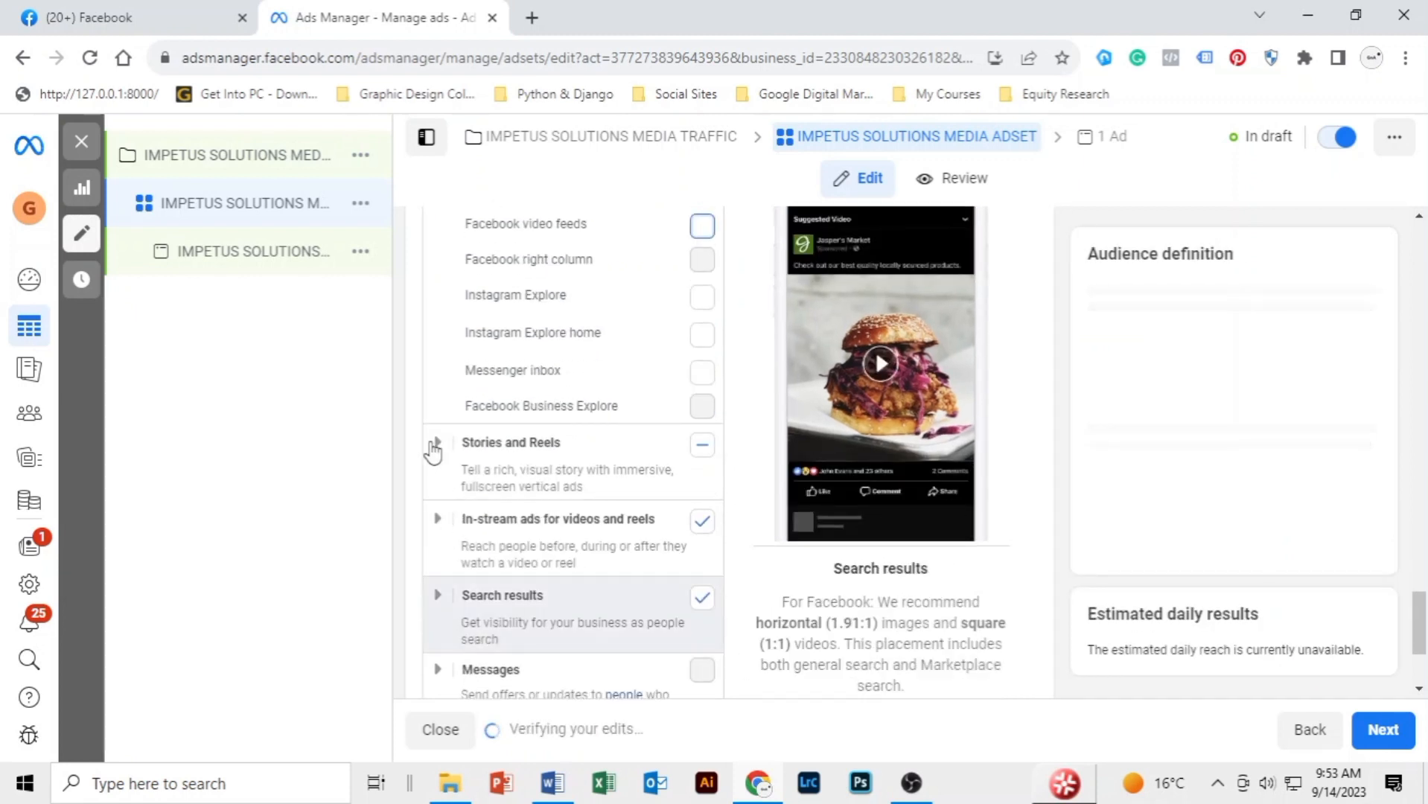
left_click(435, 444)
scroll(657, 488, "down", 2)
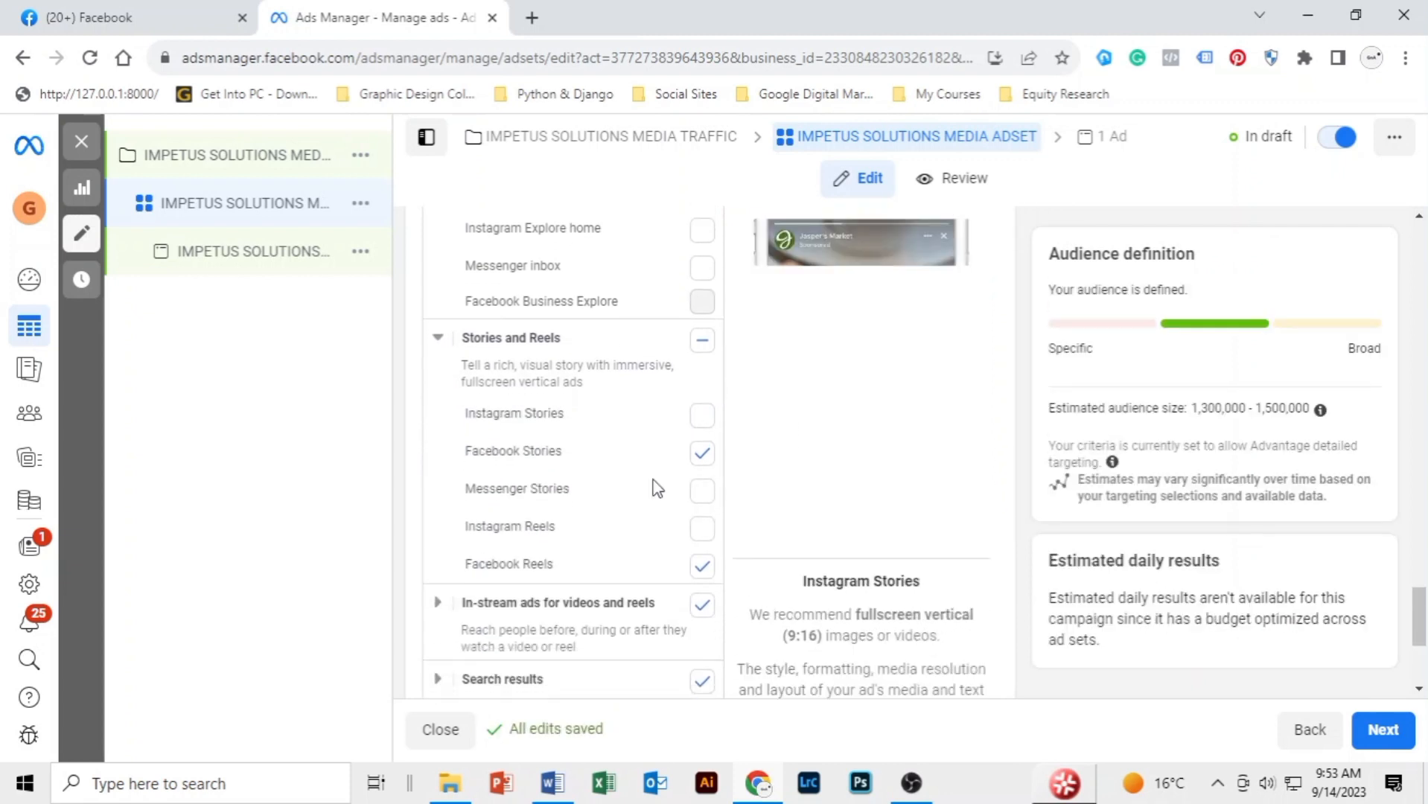
left_click(699, 452)
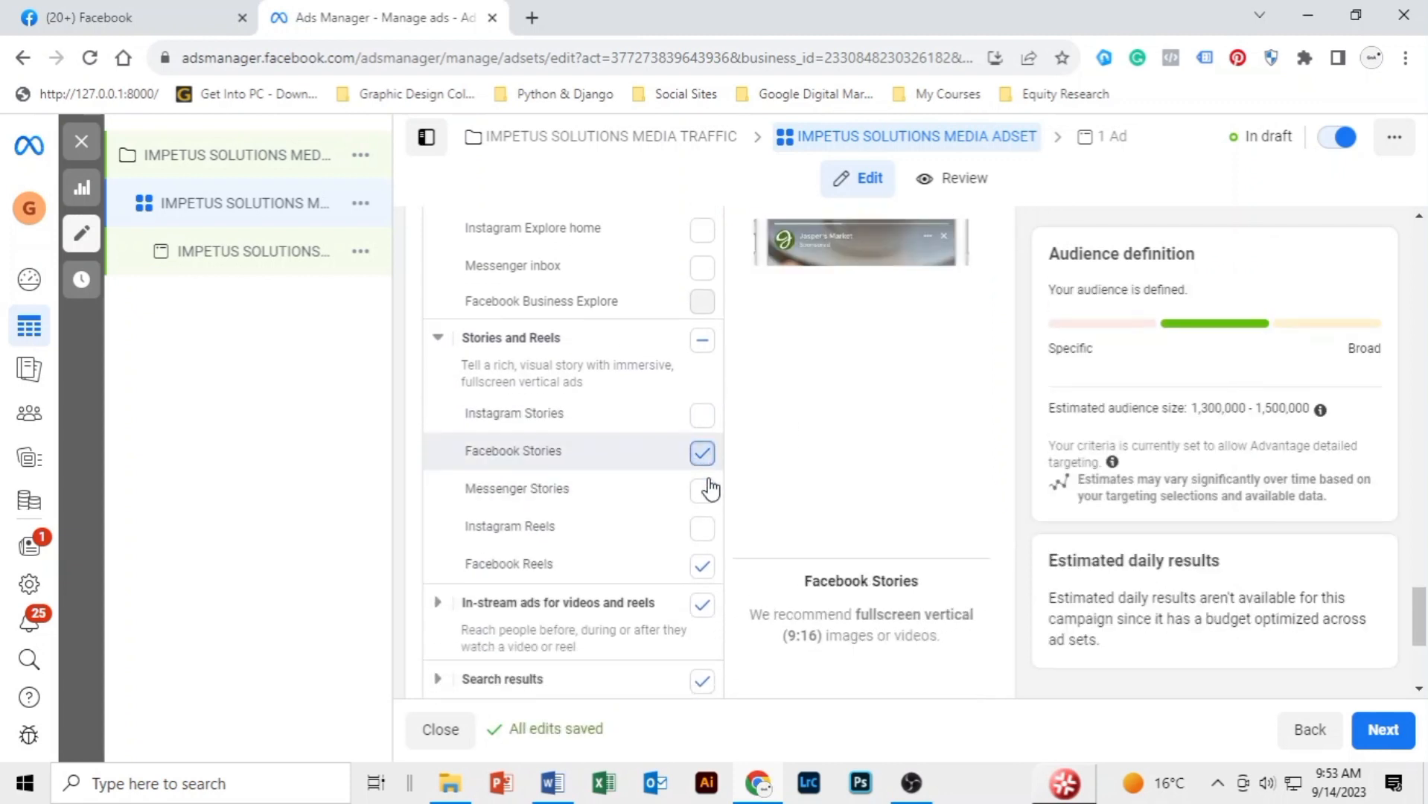
left_click(702, 573)
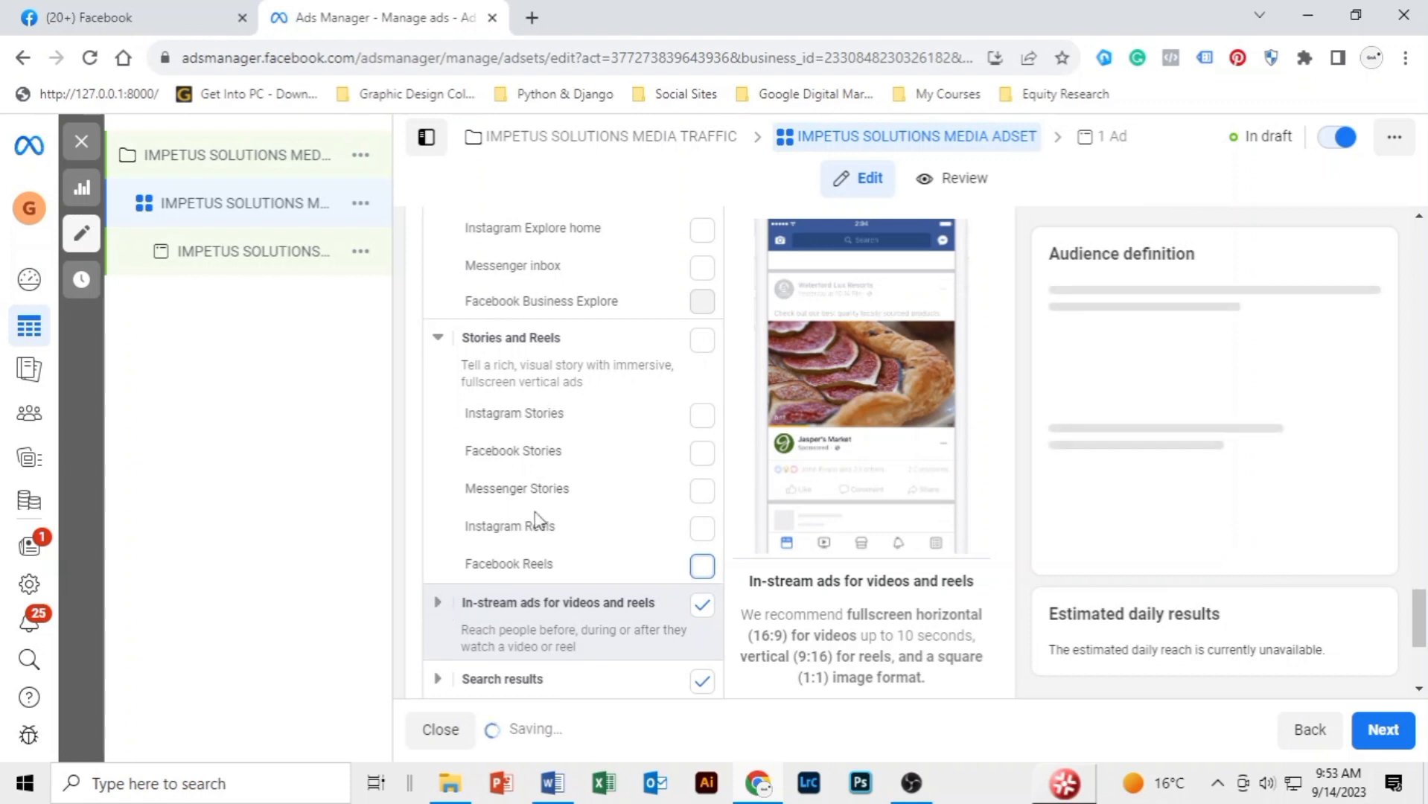
- Deselect Facebook in-stream videos, Ads on Facebook Reels and the Search results placements
scroll(692, 521, "down", 5)
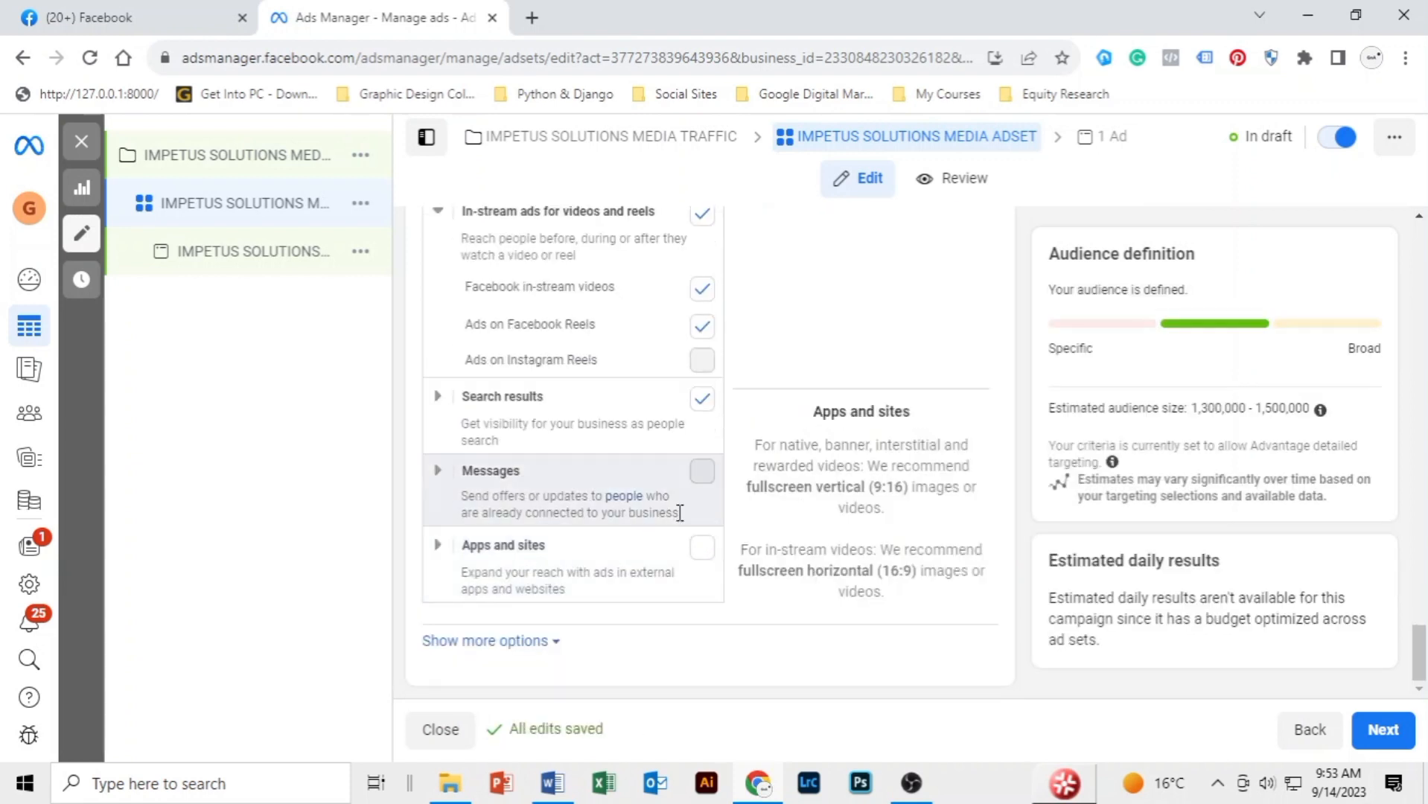
left_click(702, 287)
left_click(670, 322)
left_click(702, 400)
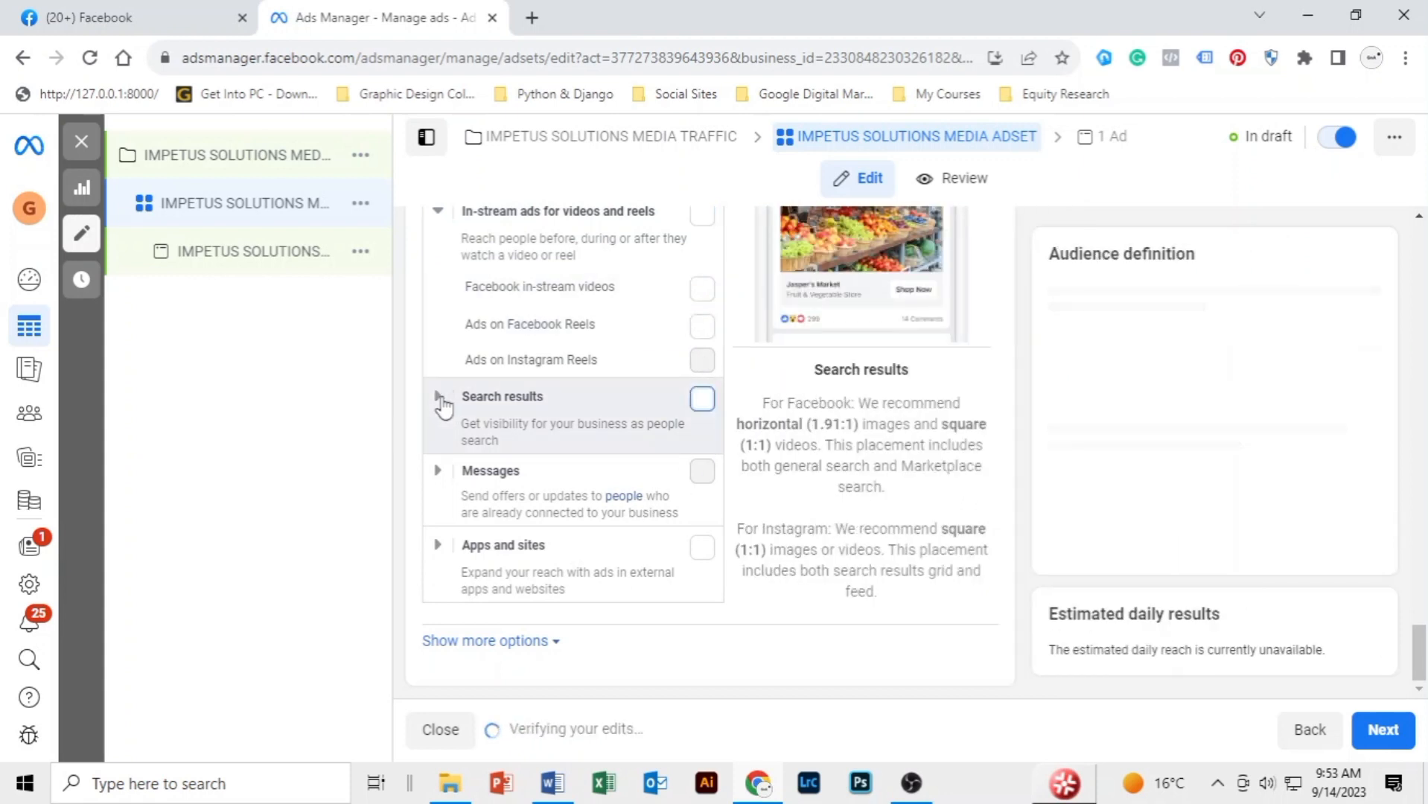
- Expand the Search results, Messages and Apps and sites groups to check that no placement in them is selected
left_click(439, 399)
scroll(600, 469, "down", 1)
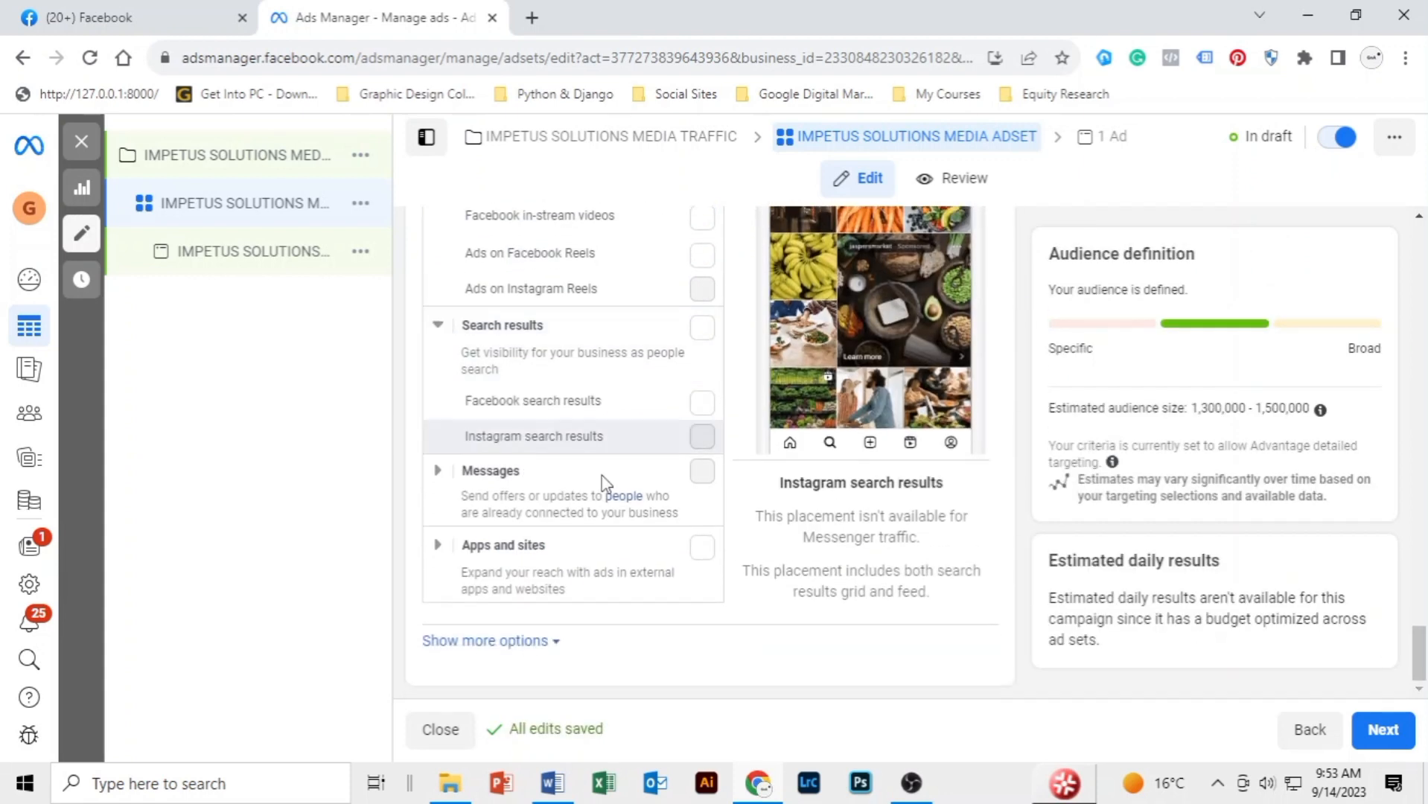
left_click(437, 472)
scroll(566, 483, "down", 1)
left_click(532, 545)
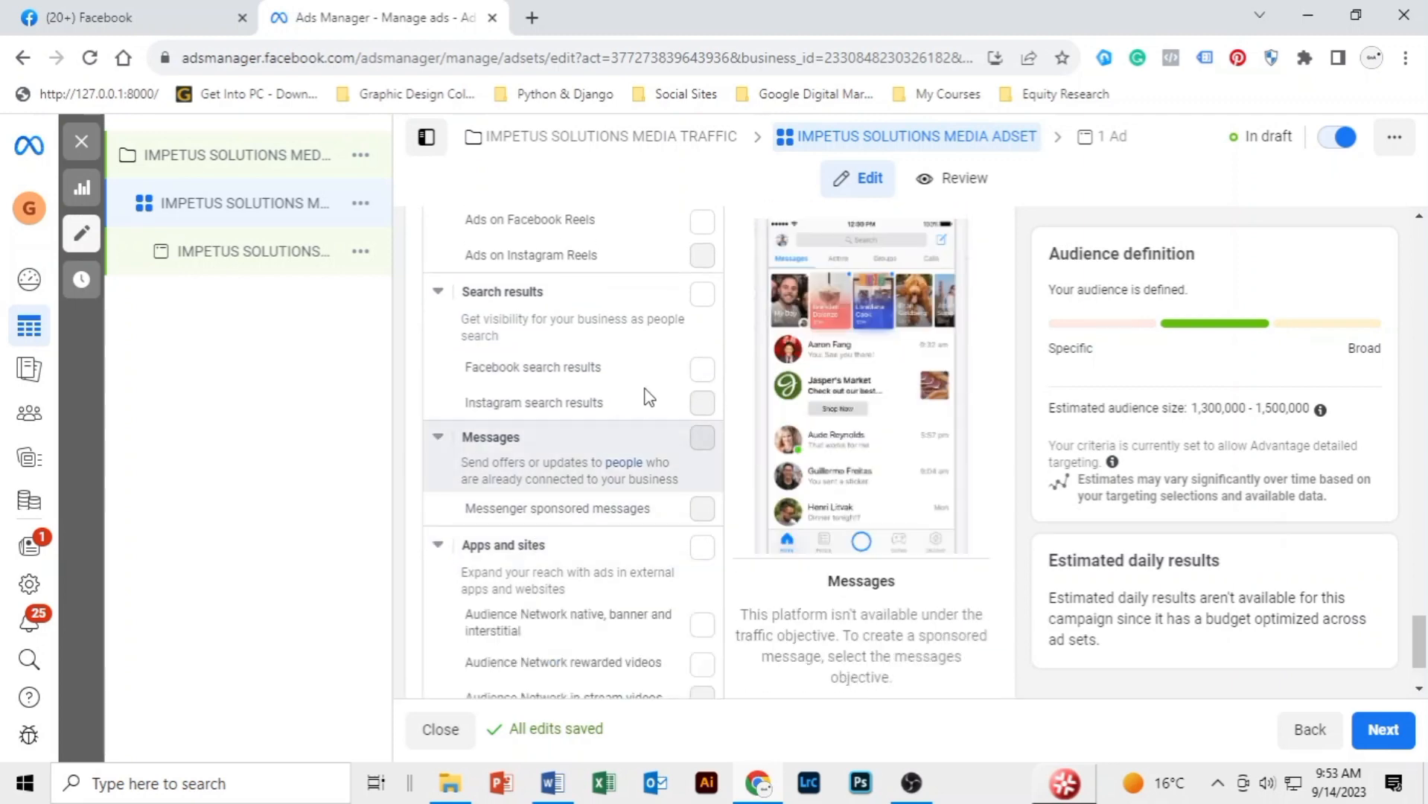
scroll(652, 409, "down", 2)
- Look back over the ad set's placements, saved audience summary and conversion location settings
scroll(666, 477, "up", 8)
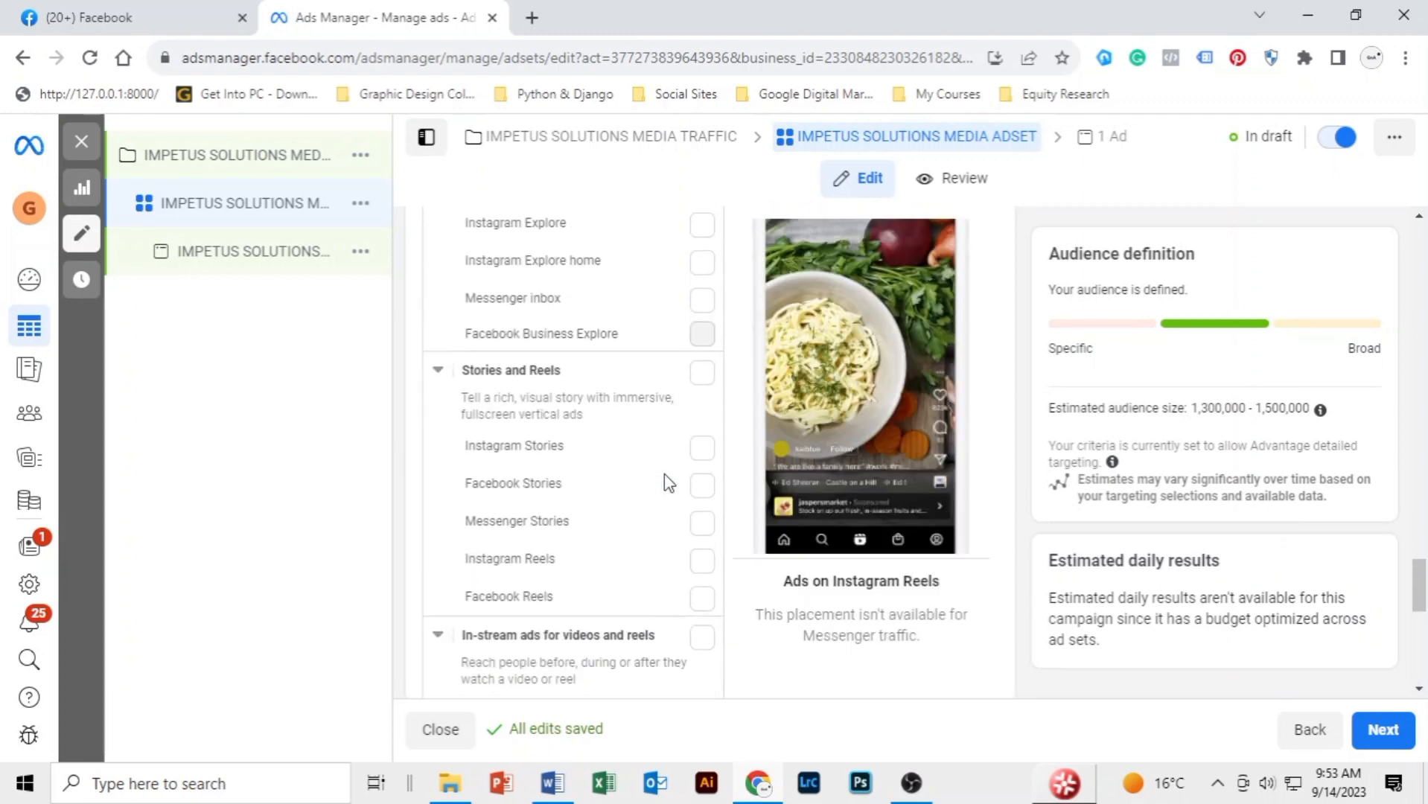
scroll(664, 473, "up", 5)
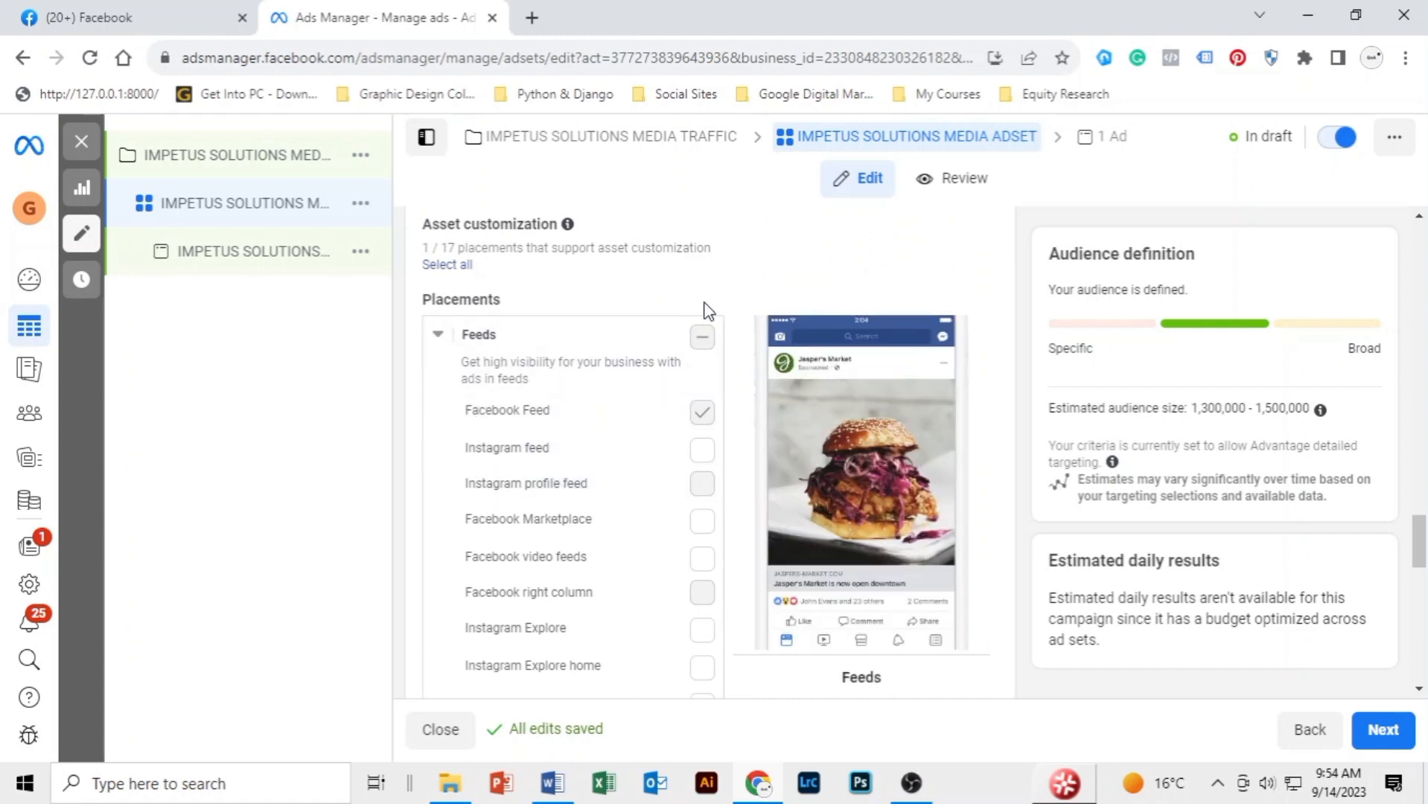
scroll(837, 254, "up", 4)
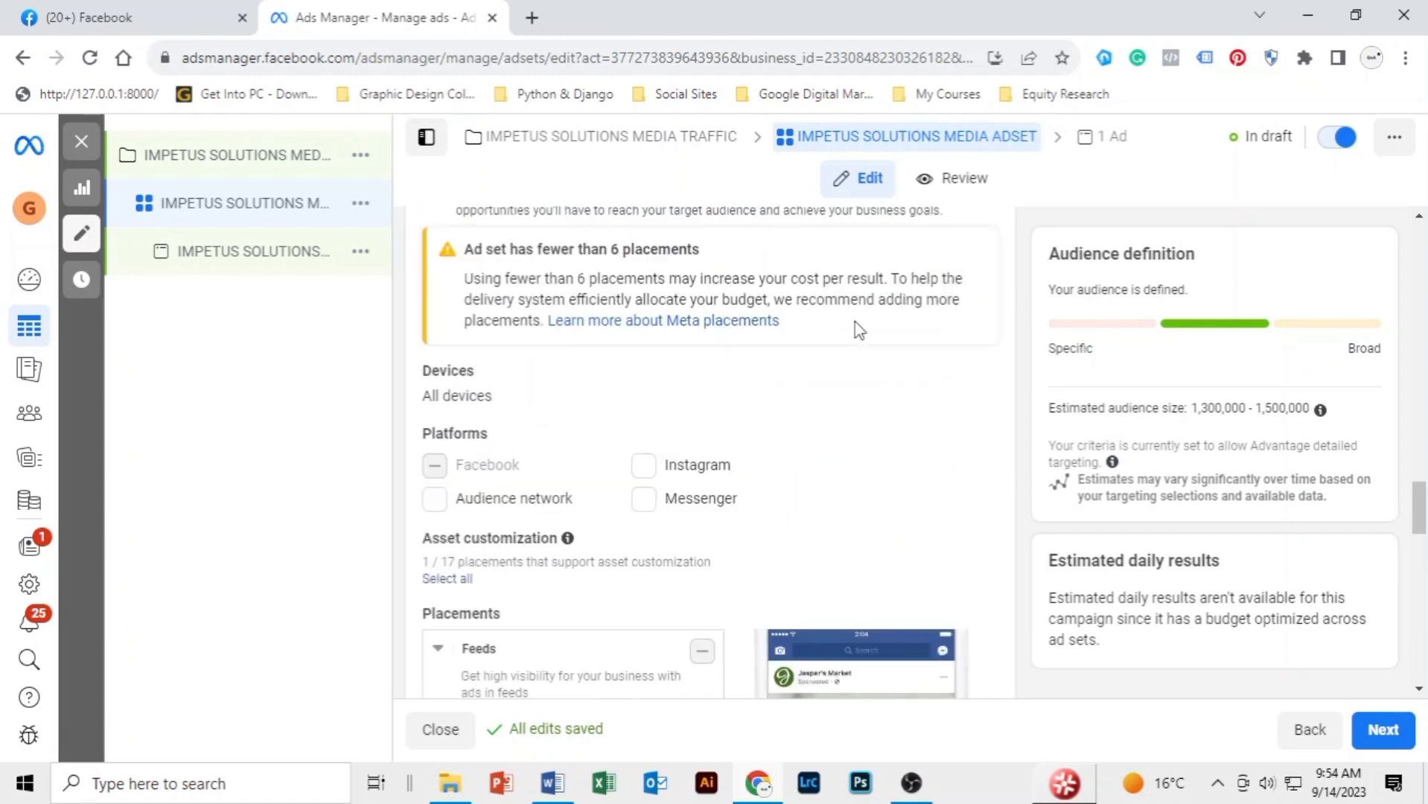
scroll(867, 322, "up", 4)
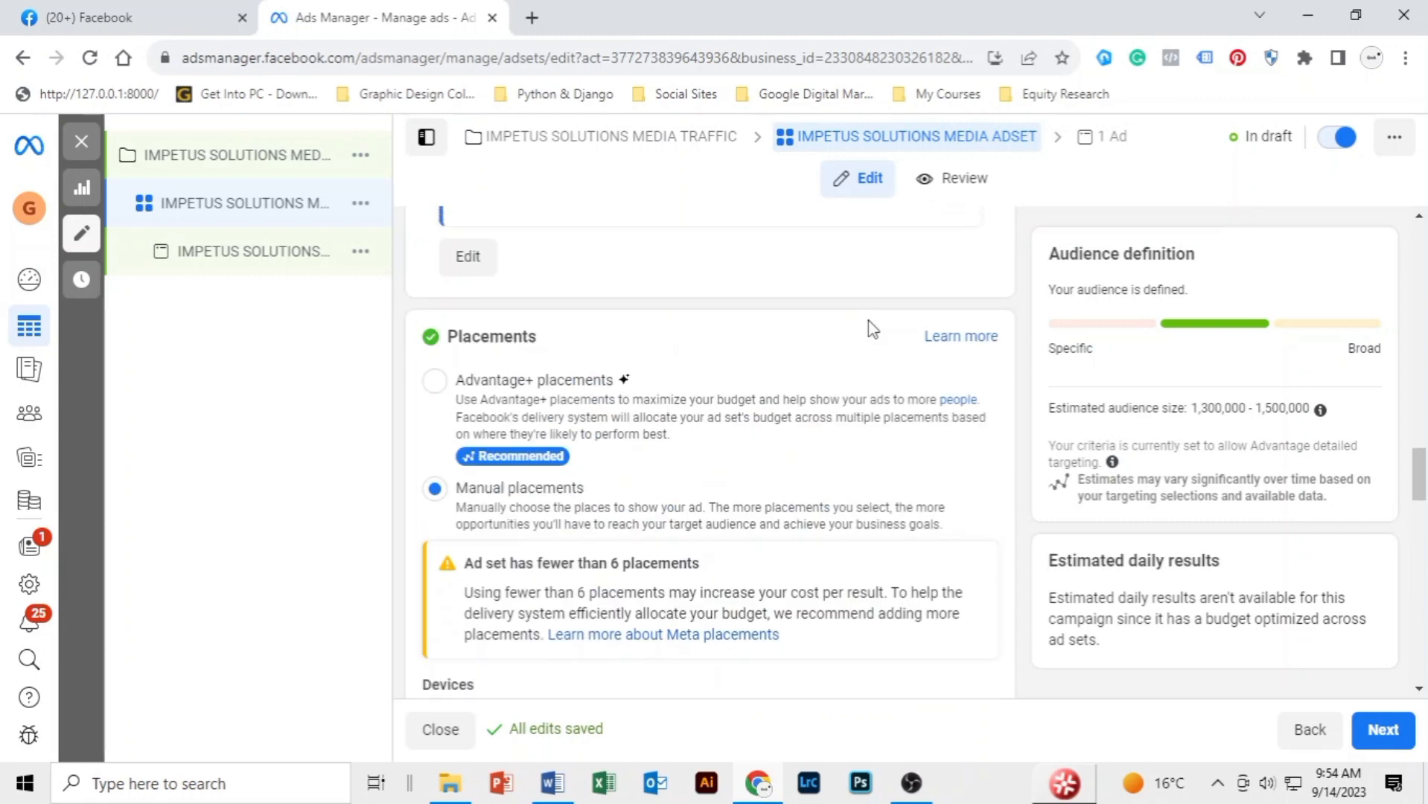
scroll(873, 329, "up", 8)
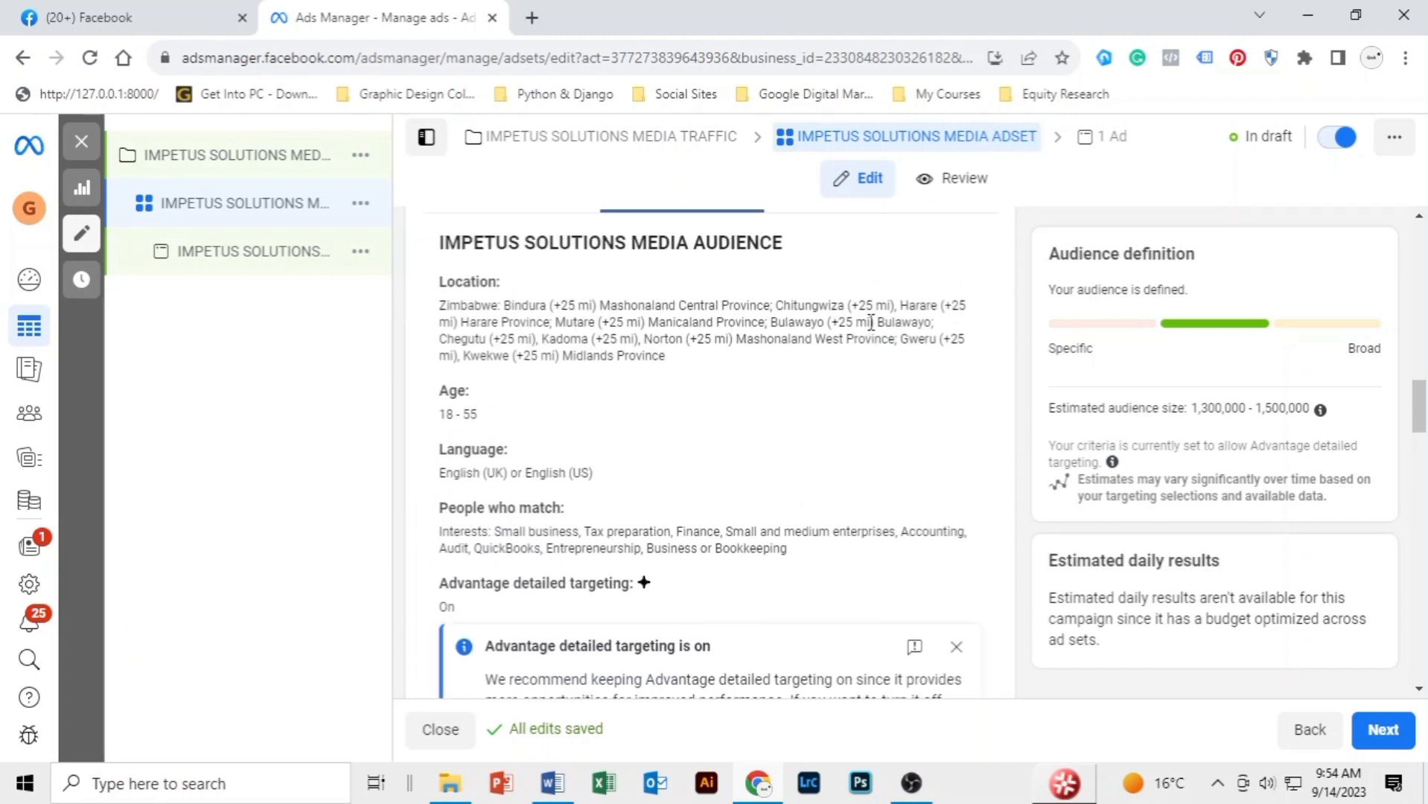
scroll(871, 322, "up", 15)
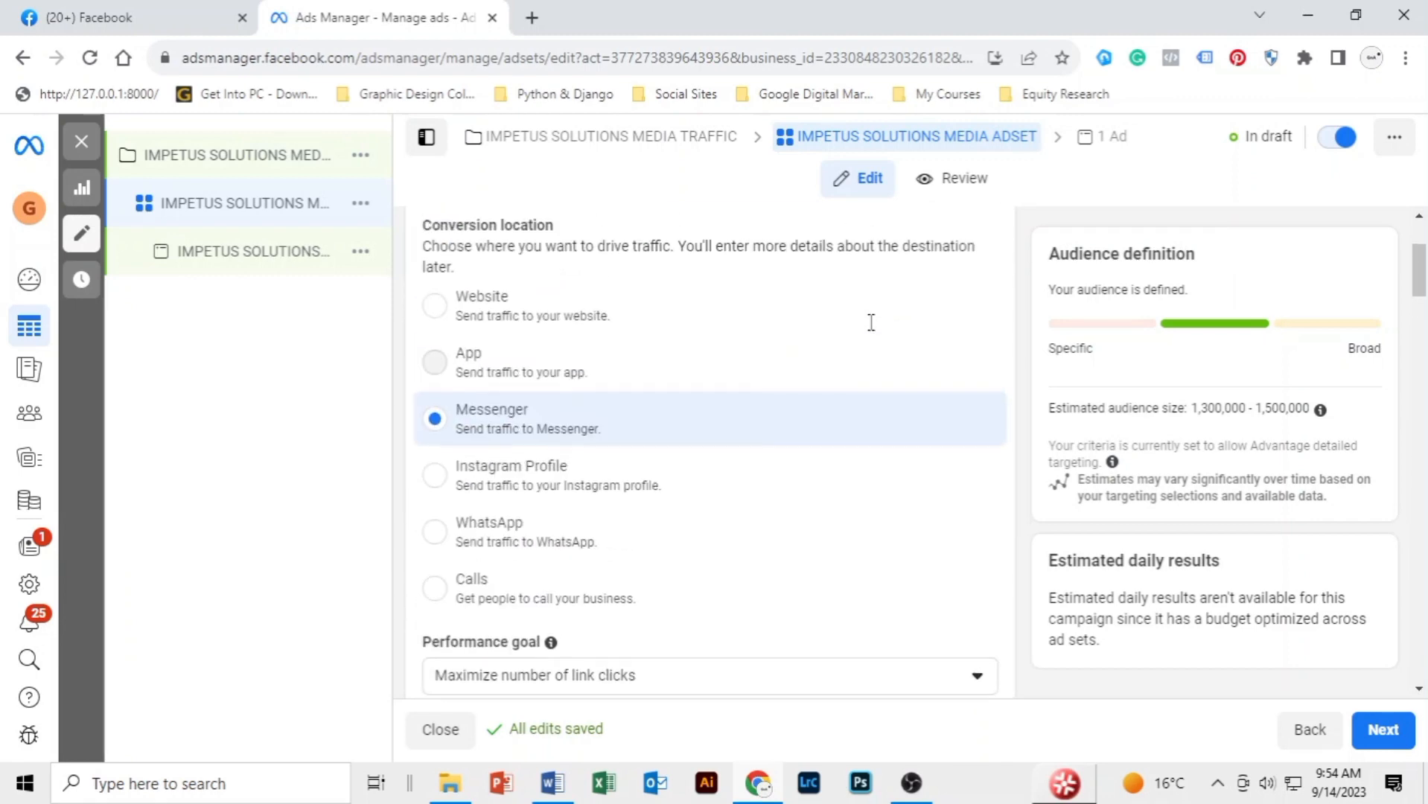
scroll(871, 322, "up", 2)
scroll(870, 328, "down", 15)
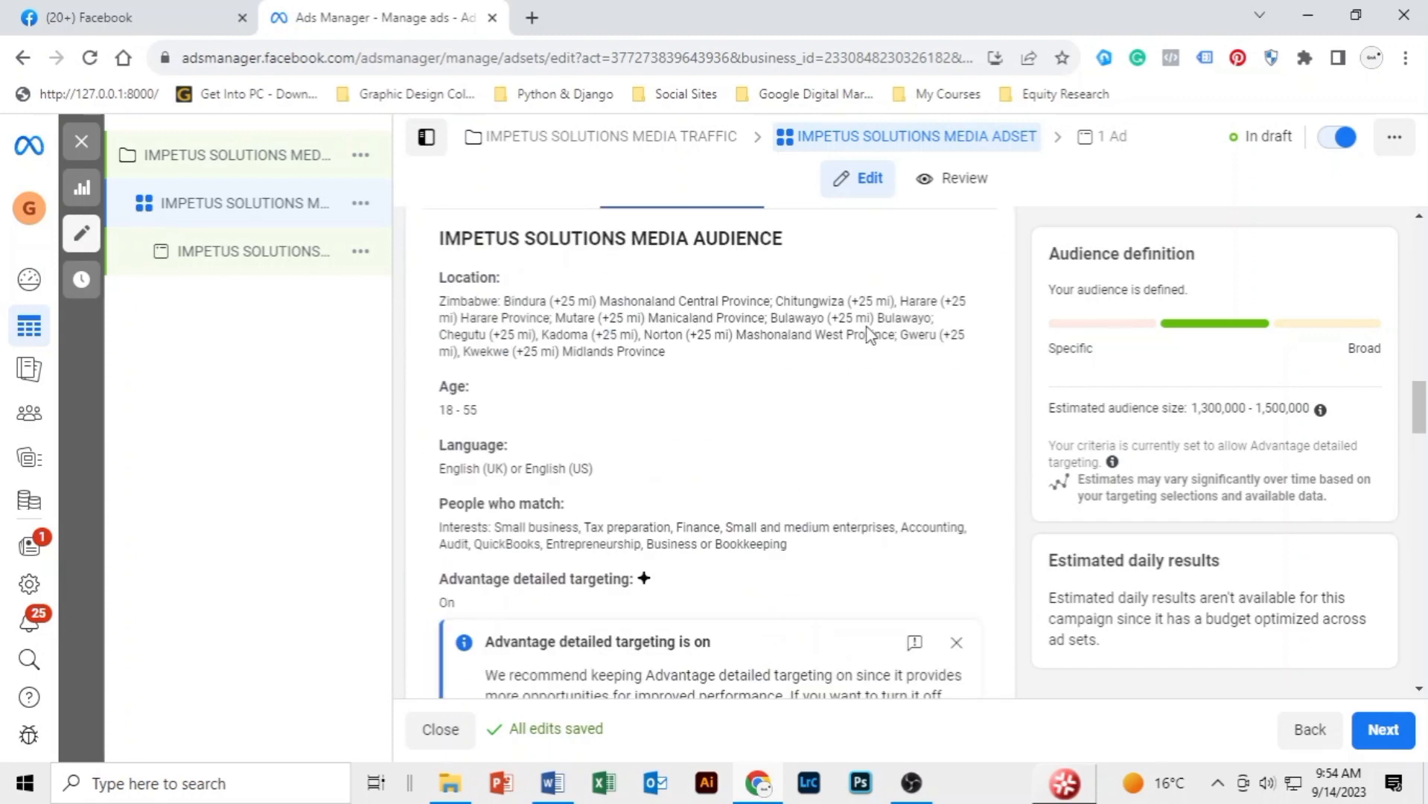
- Set the ad set's start time on Sep 14, 2023 to 10:20 AM
scroll(867, 333, "up", 6)
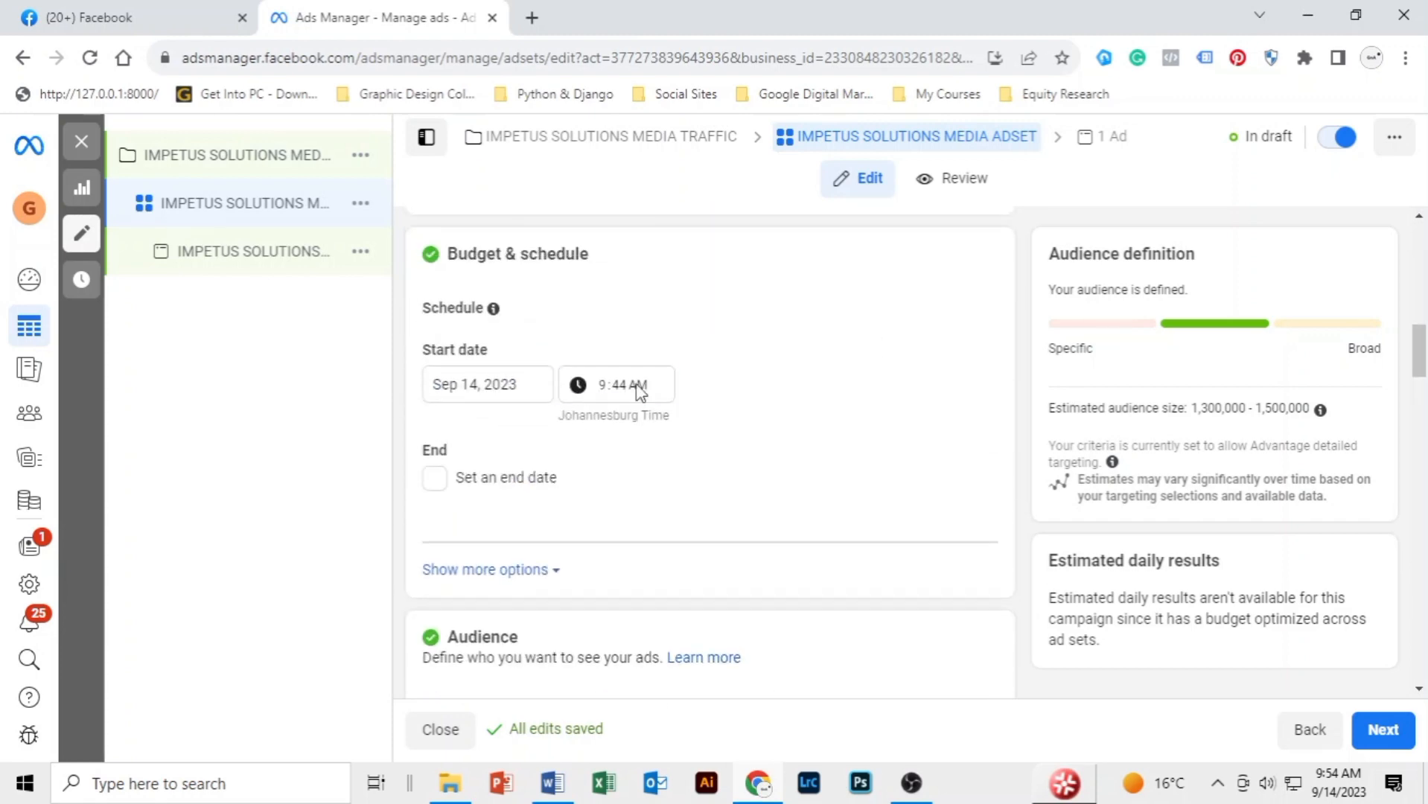
left_click(641, 392)
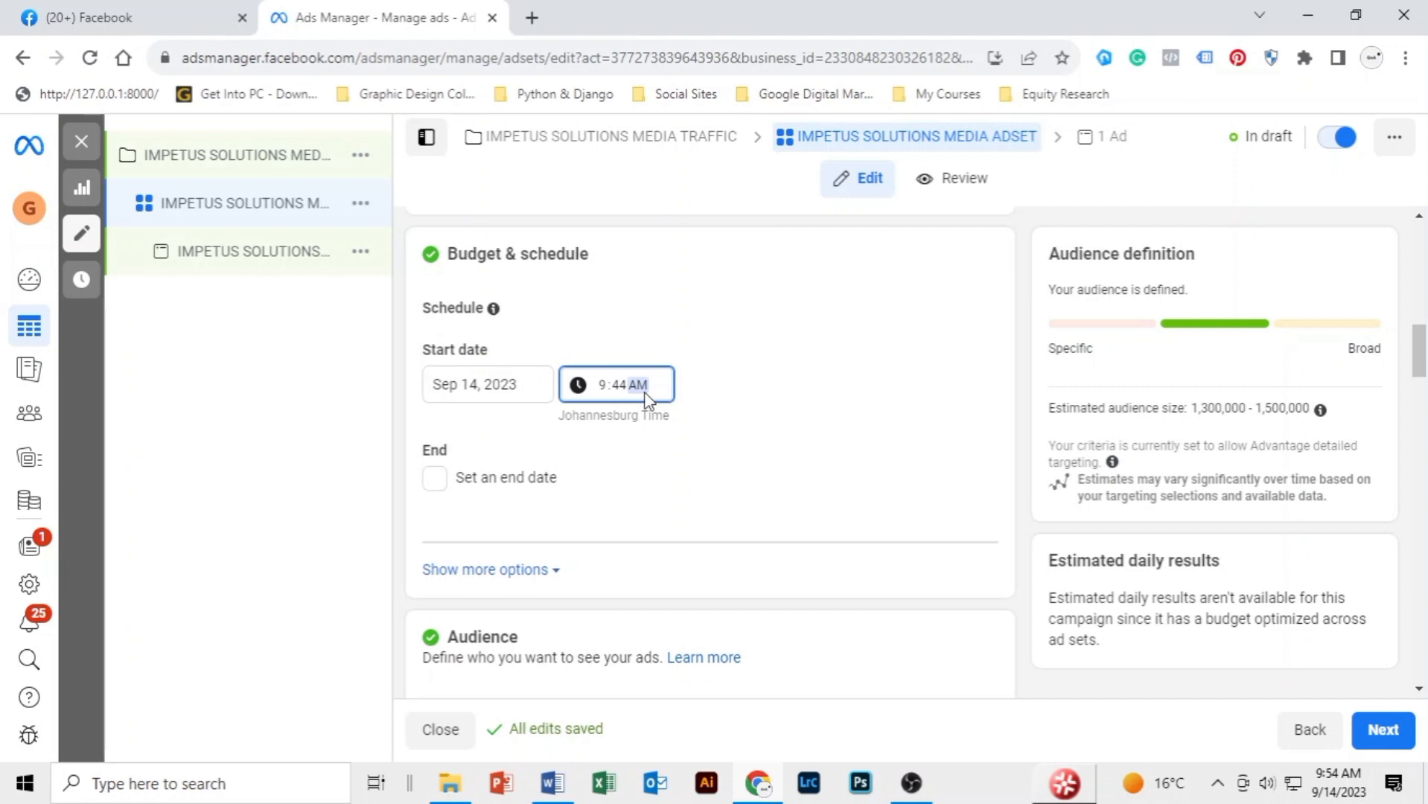
left_click(605, 389)
left_click(619, 387)
type("20")
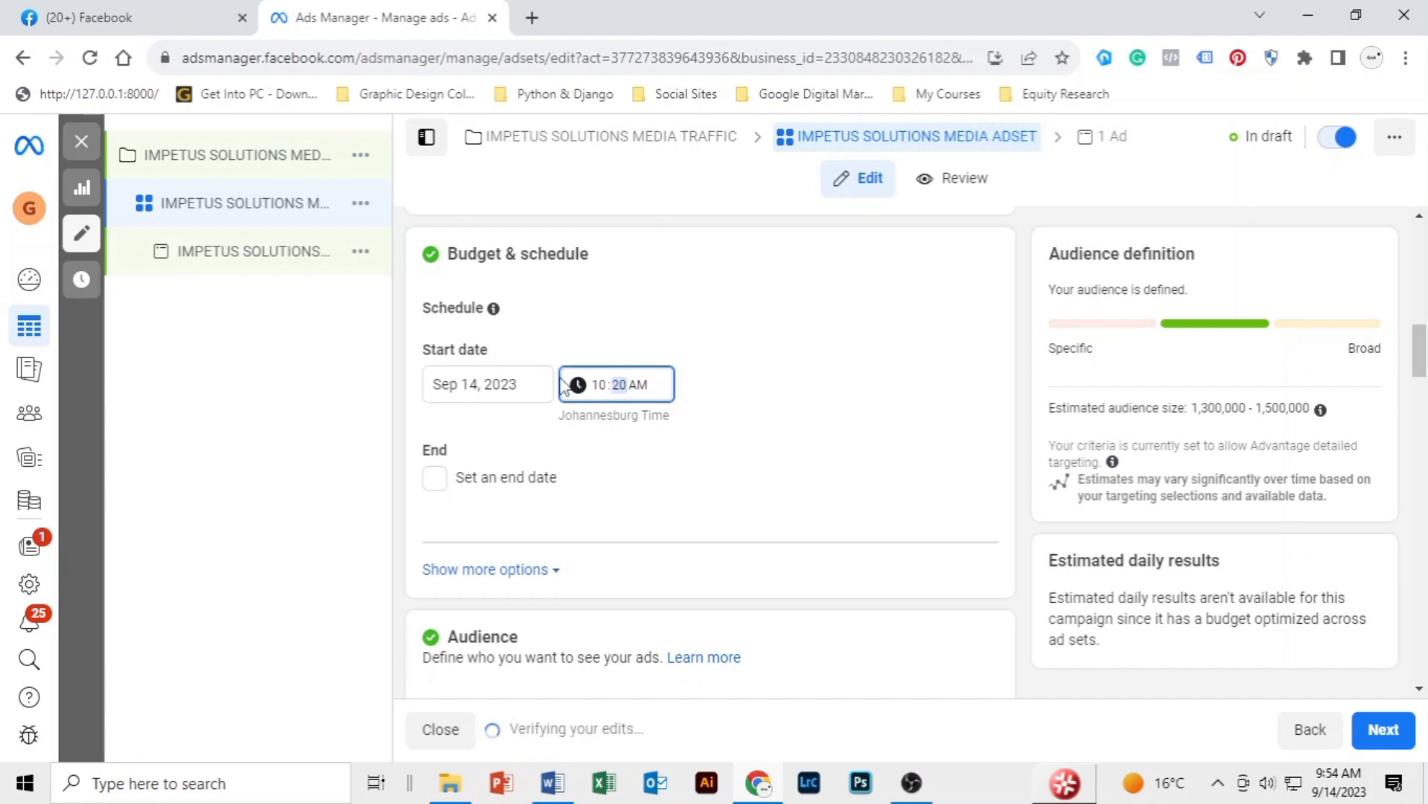
- Check the remaining placement settings and continue from the ad set to the ad level
scroll(883, 396, "down", 10)
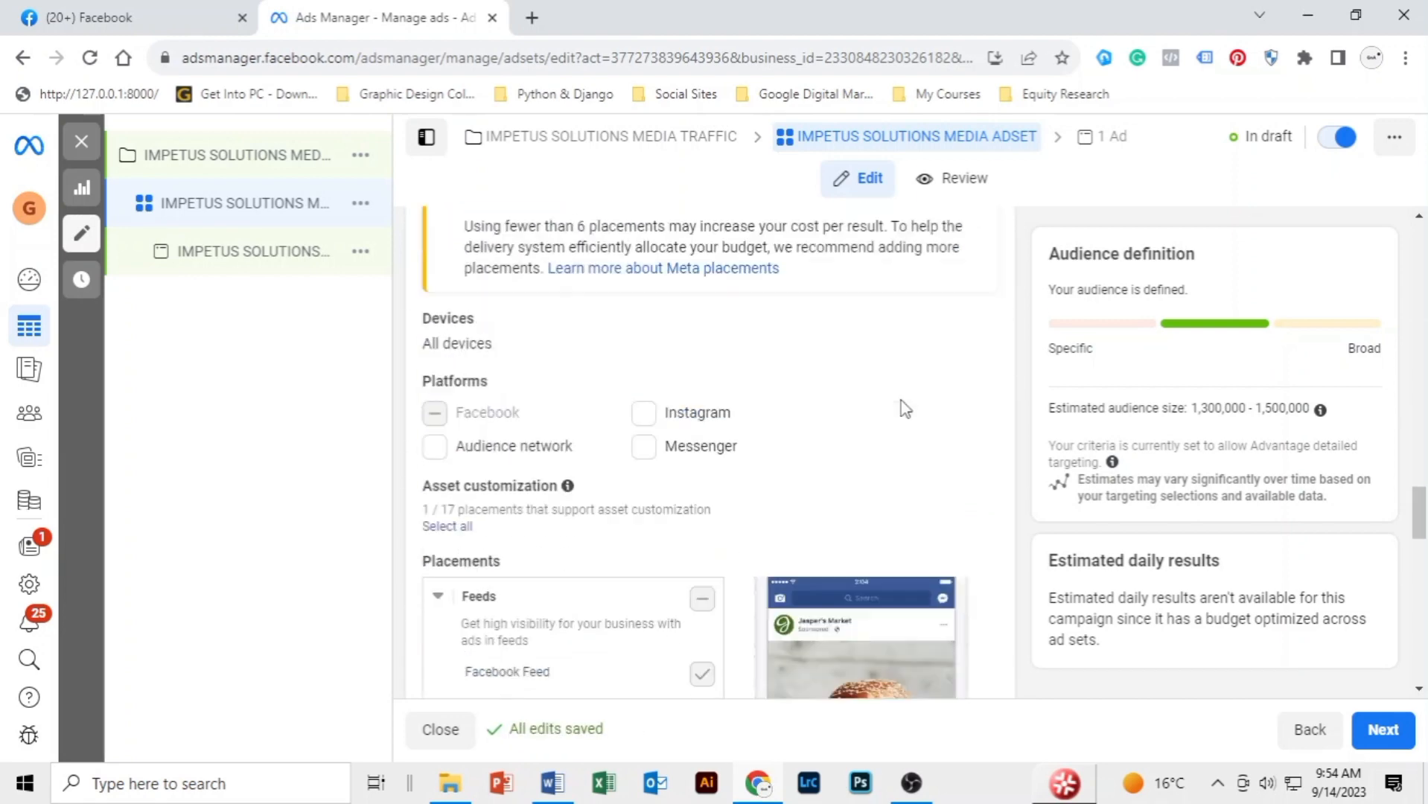
scroll(900, 402, "down", 5)
left_click(1382, 730)
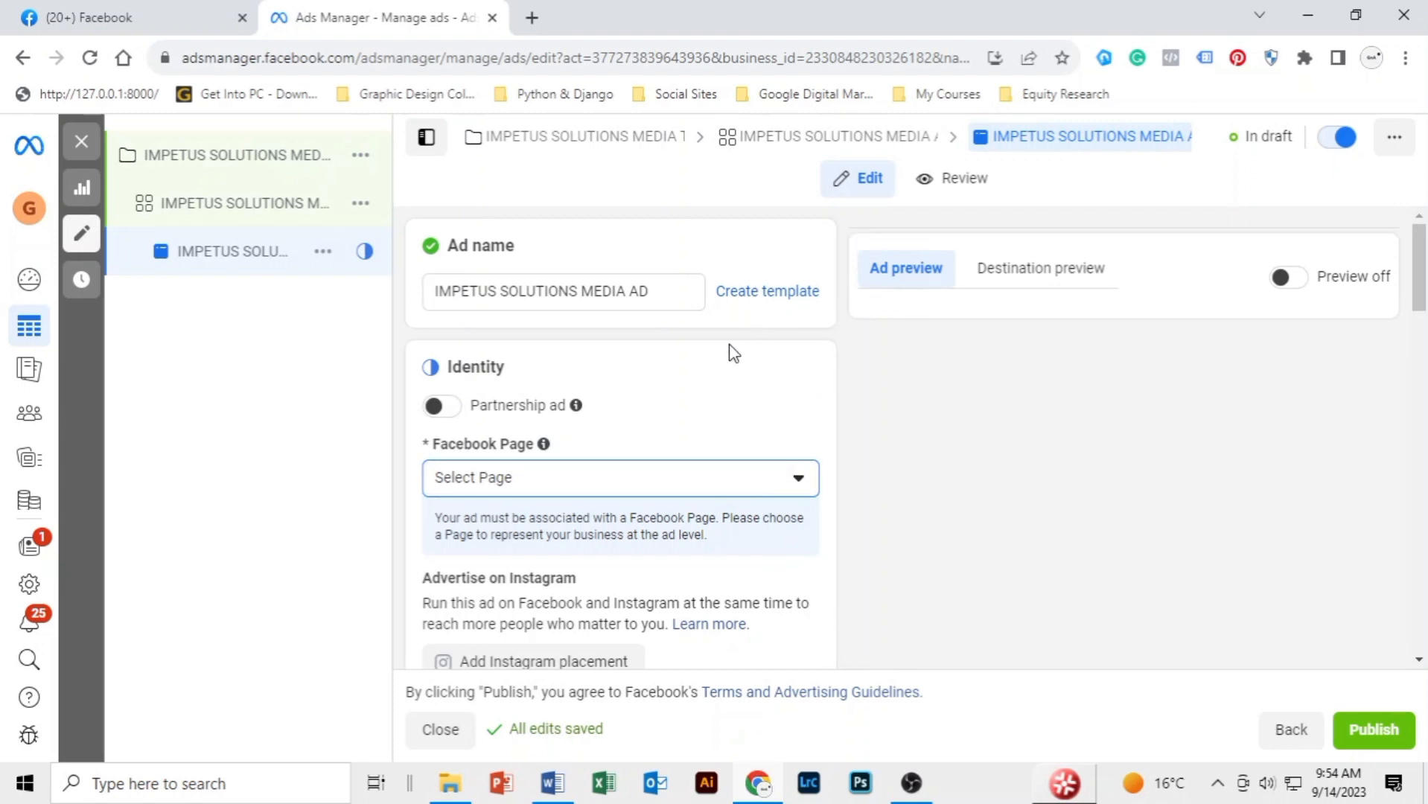
- Search for IMPETU in the Facebook Page list and select the personal Page Impetus Solutions for the ad
scroll(752, 367, "down", 1)
left_click(795, 376)
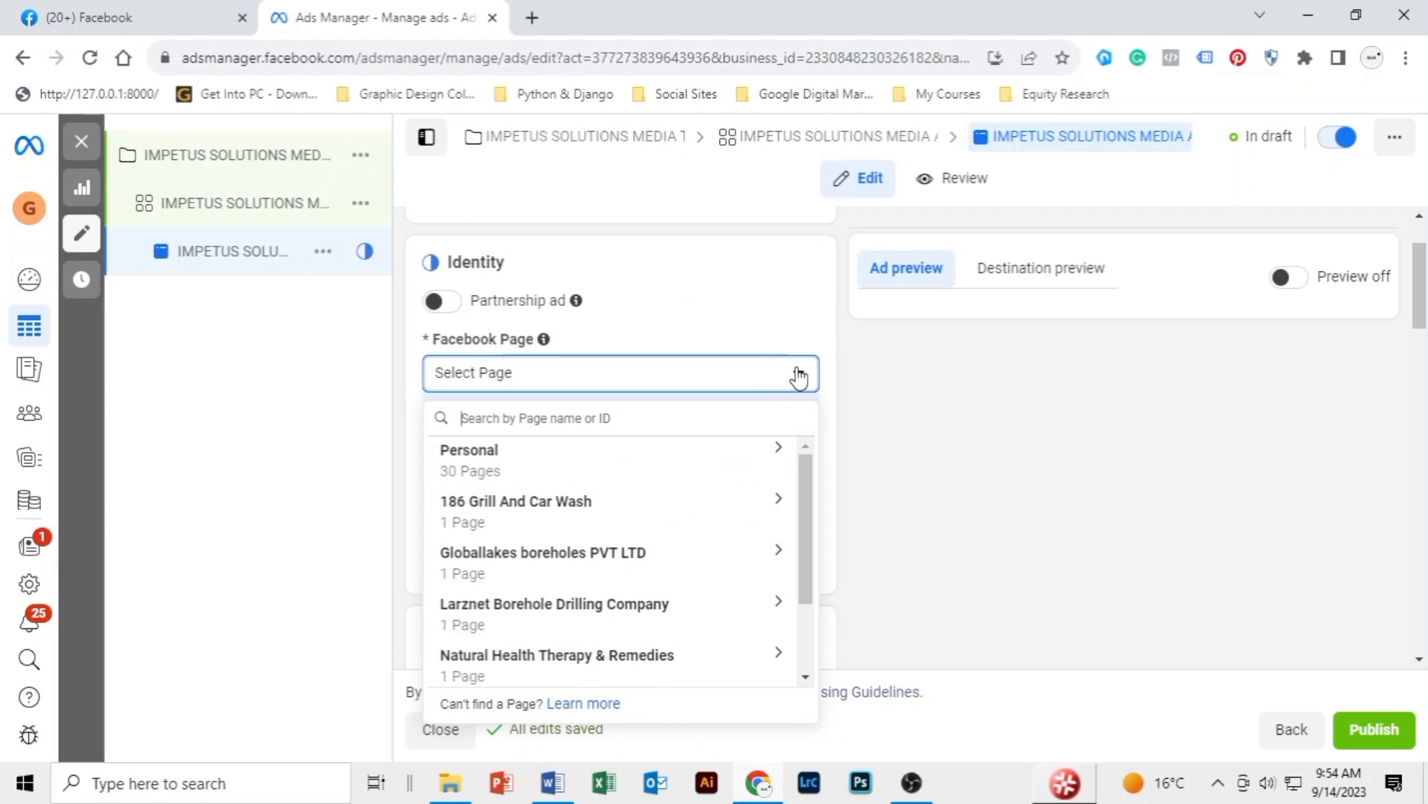
type("IMPETU")
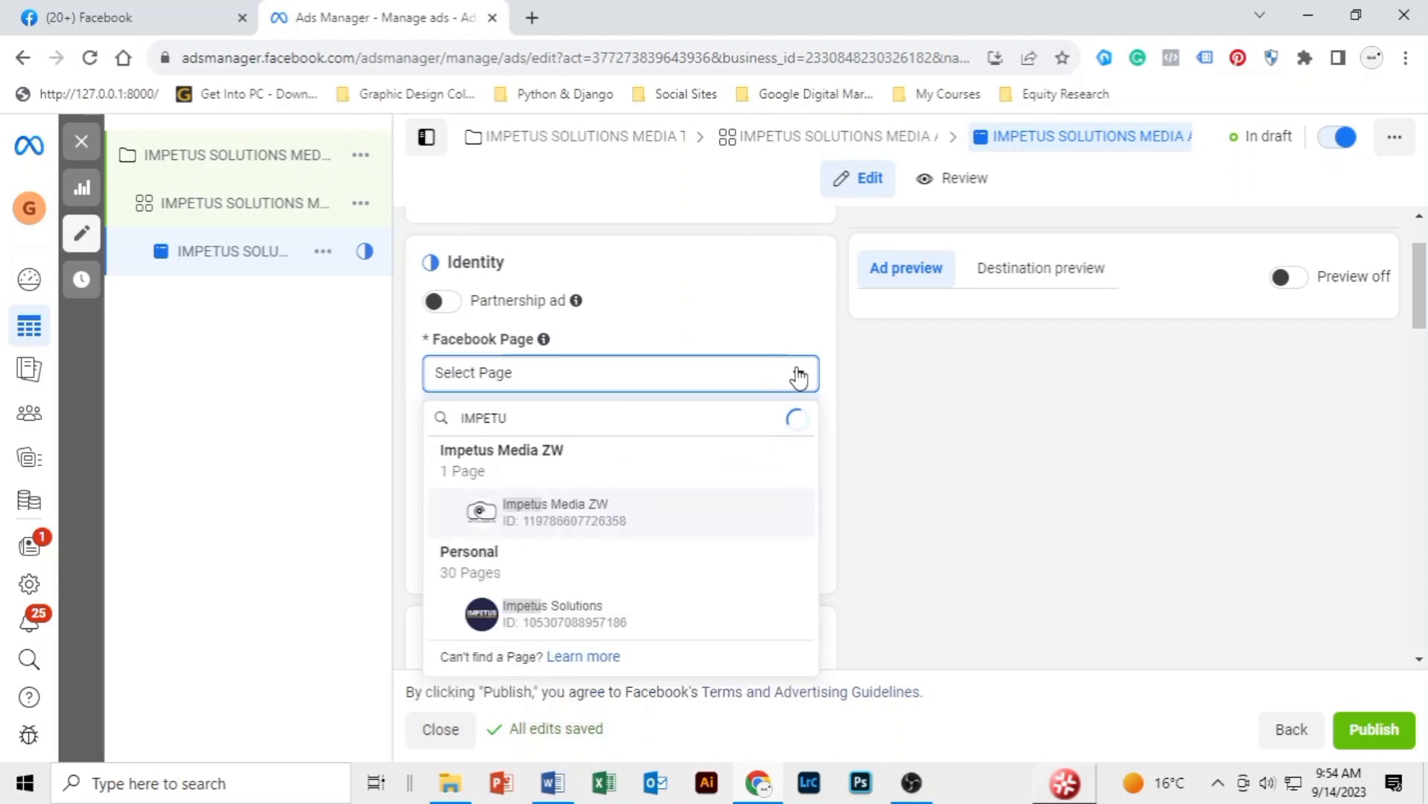
left_click(571, 617)
- Switch to the Word document Impetus Solutions Bookkeeping Facebook Ad and copy both paragraphs under the AD Copy heading
scroll(540, 384, "down", 5)
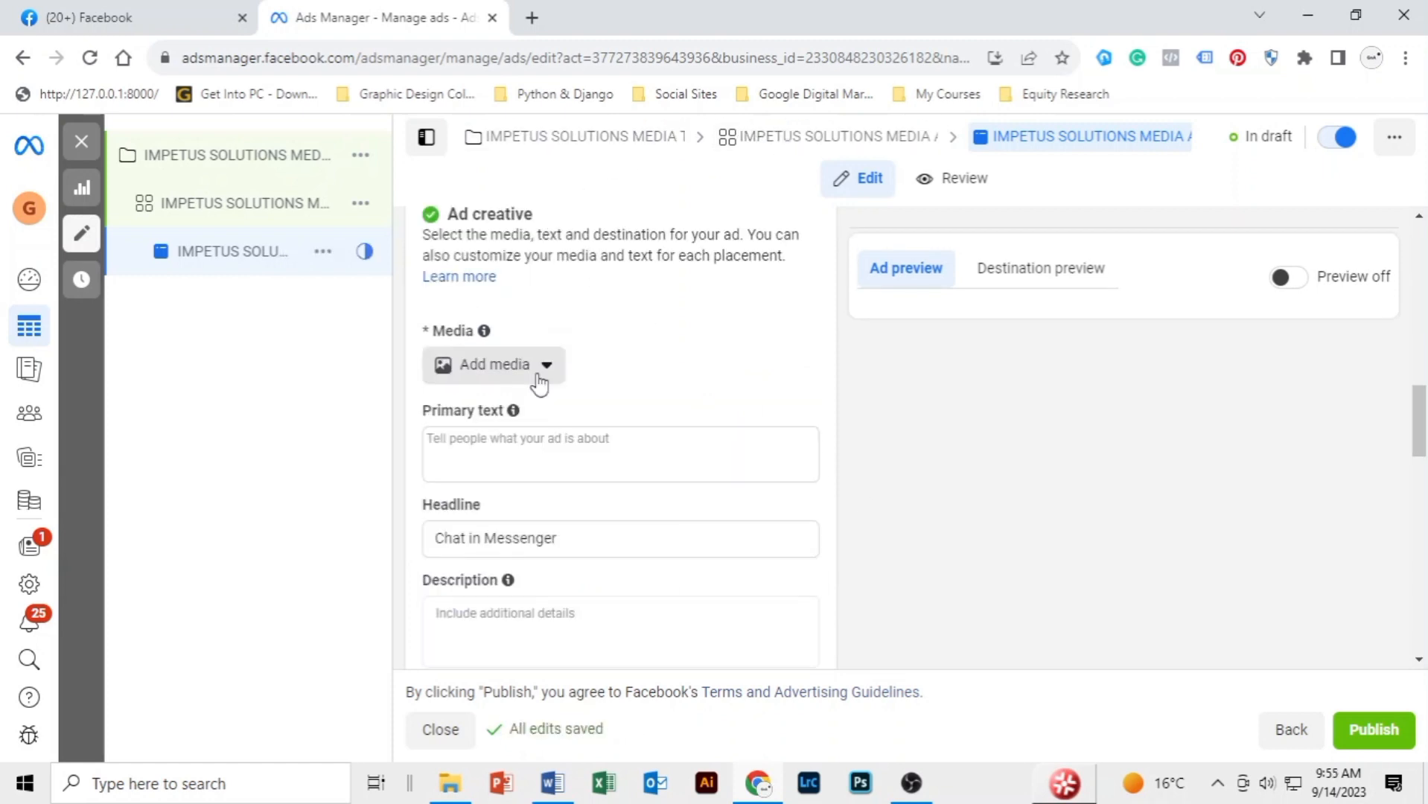
left_click(579, 465)
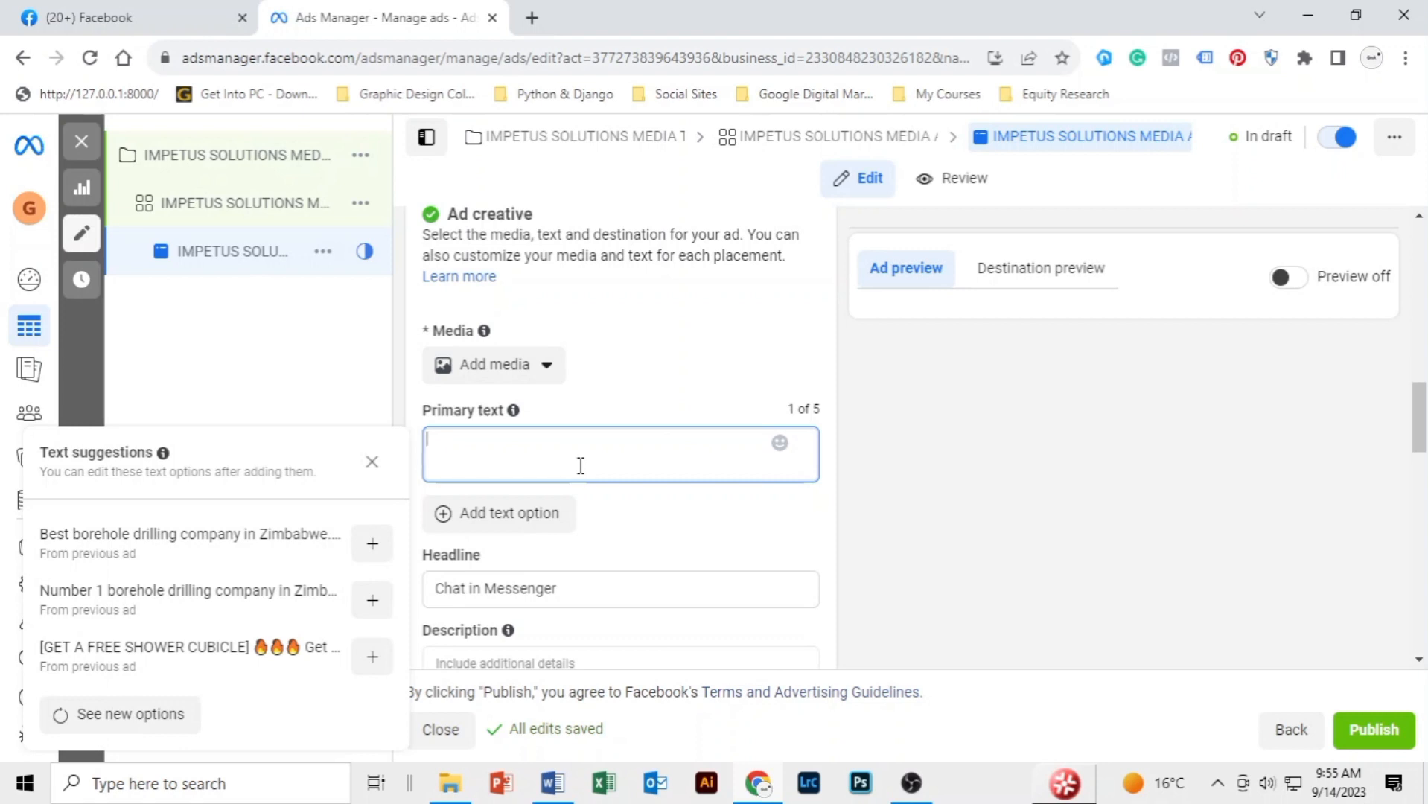
key("alt+Tab")
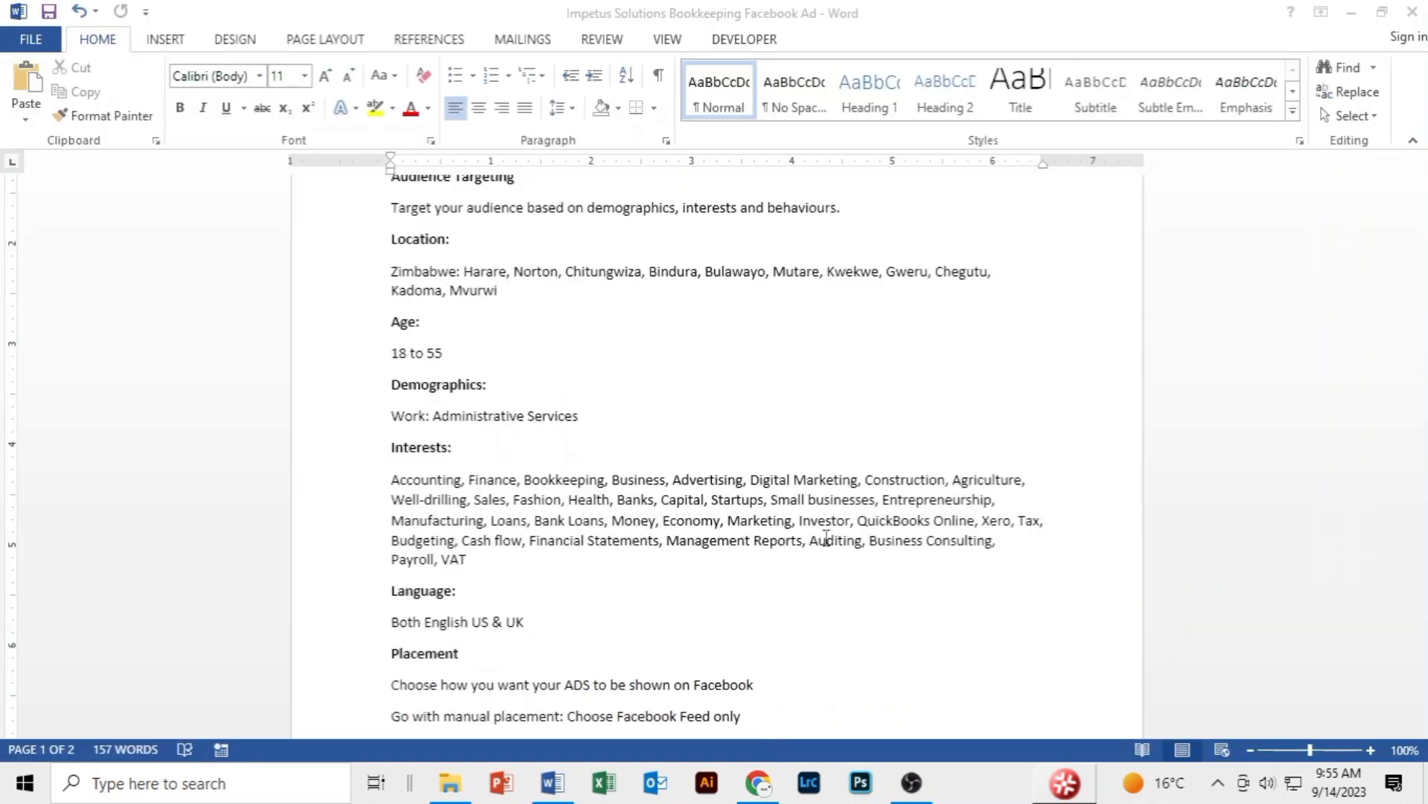
scroll(778, 581, "down", 5)
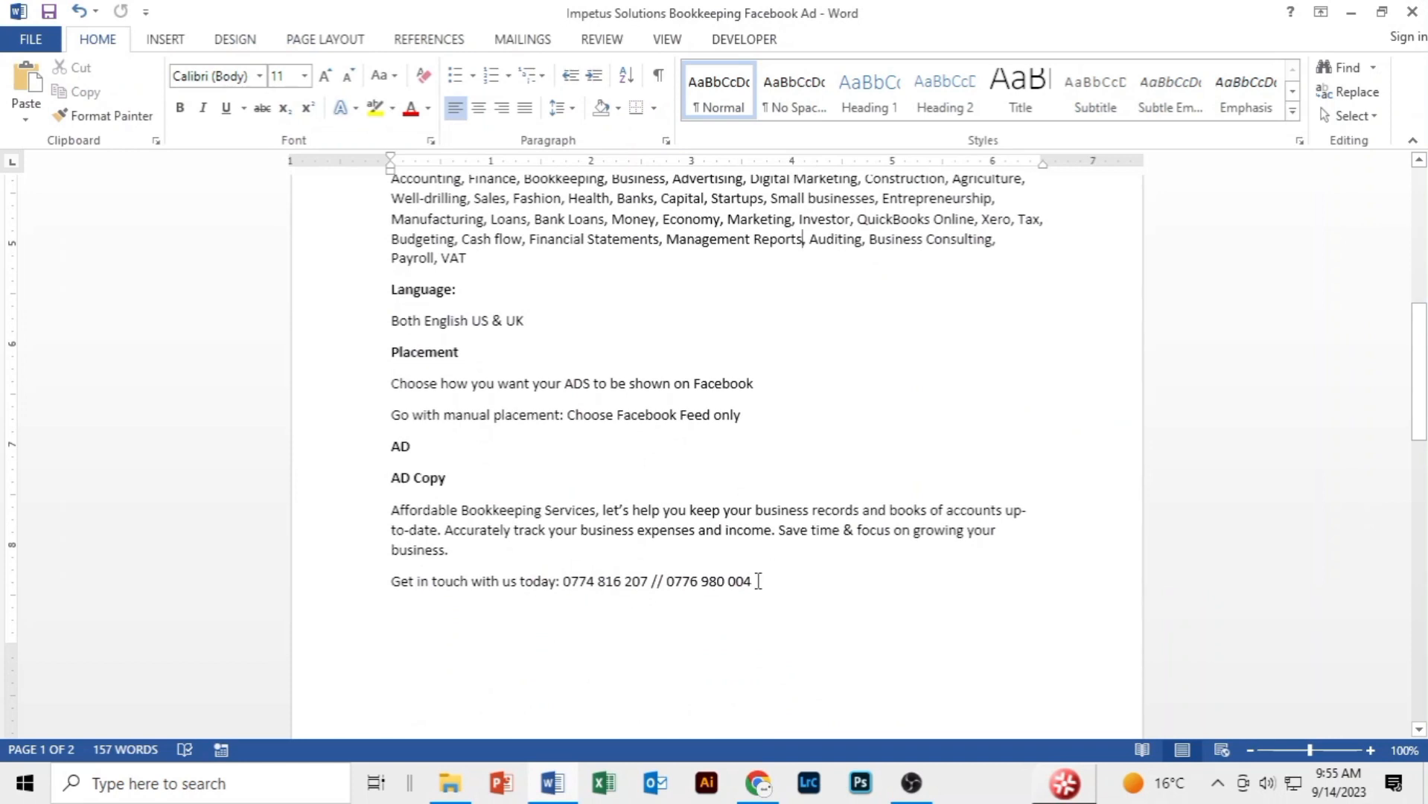
left_click_drag(757, 580, 424, 519)
key("ctrl+c")
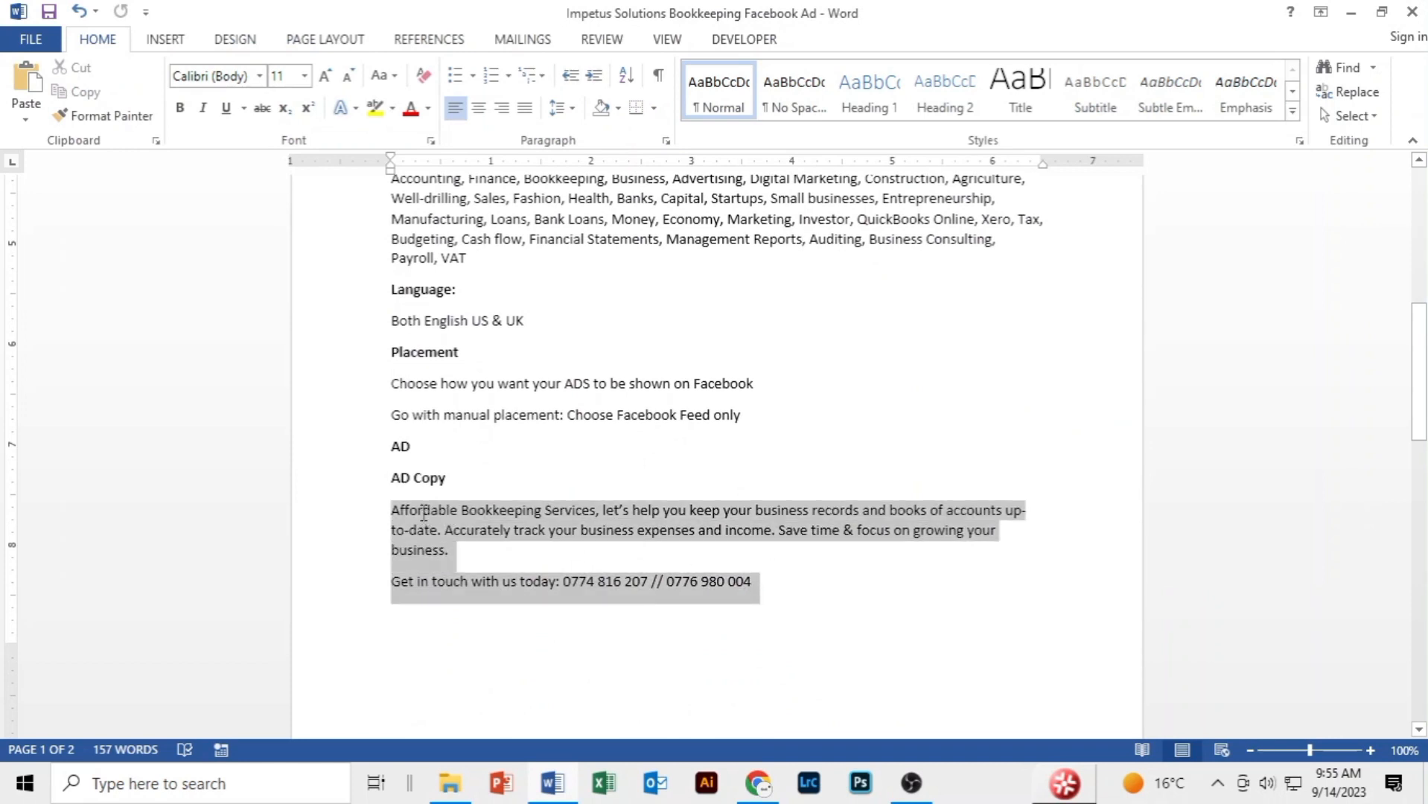
- Switch back to Ads Manager and paste the copied ad copy as the primary text, removing its trailing blank line
key("alt+Tab")
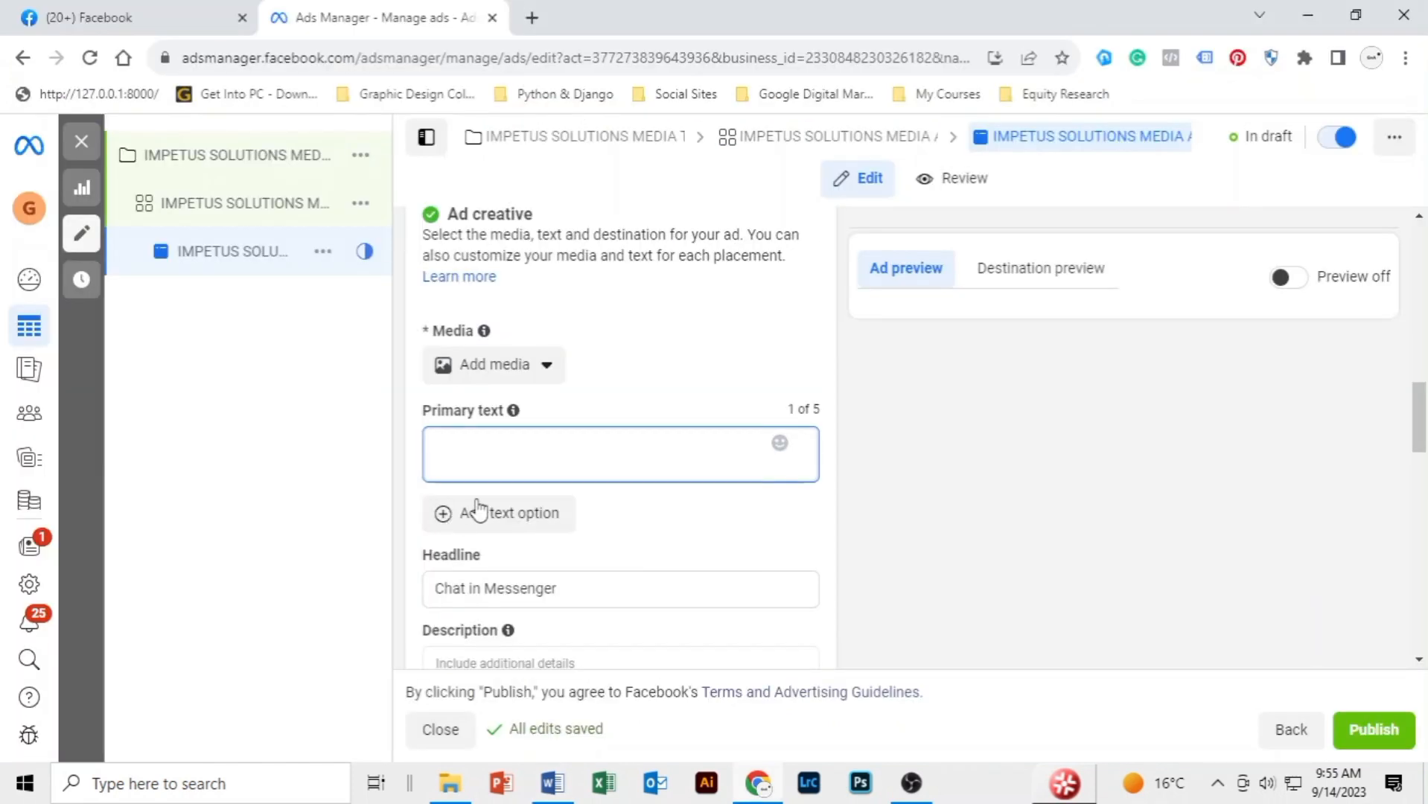
left_click(497, 455)
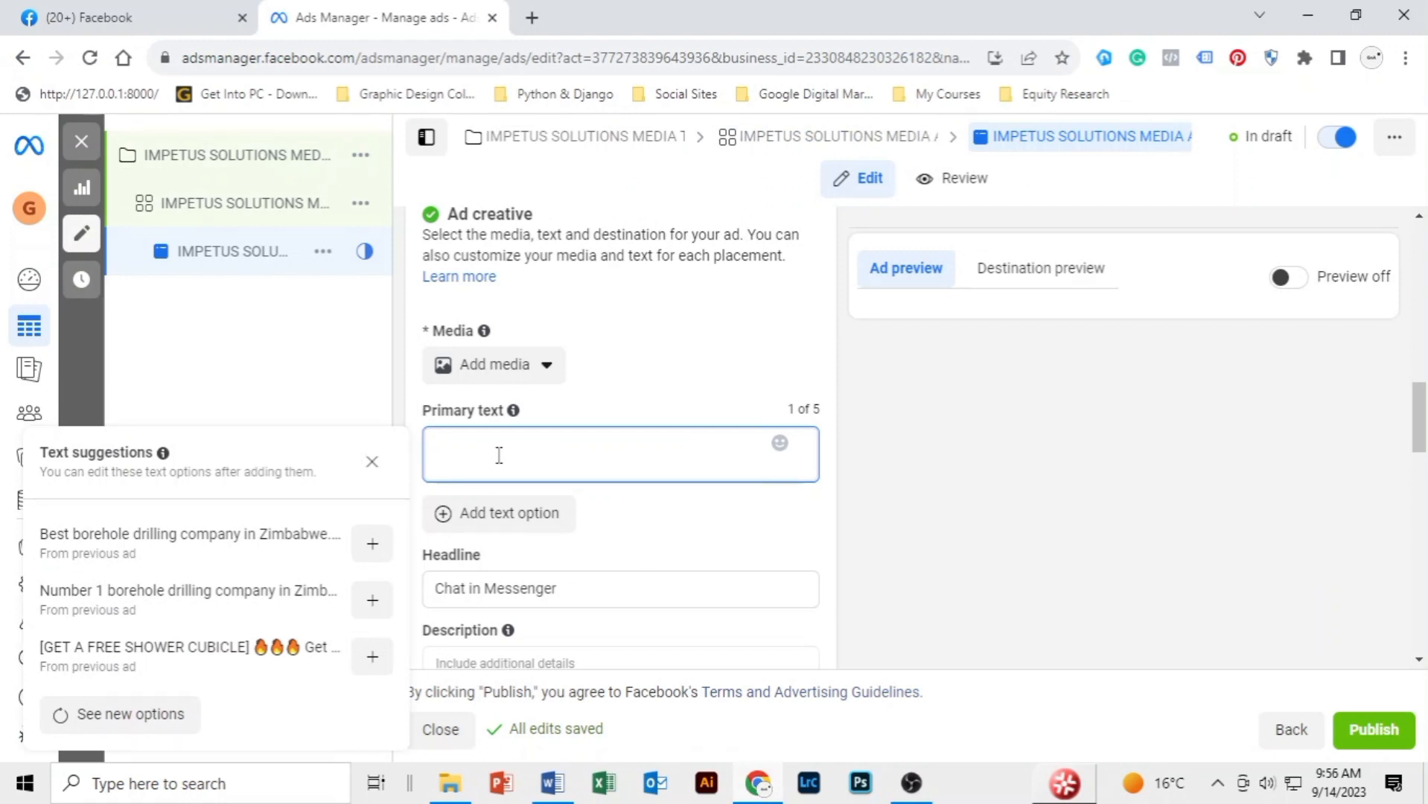
key("ctrl+v")
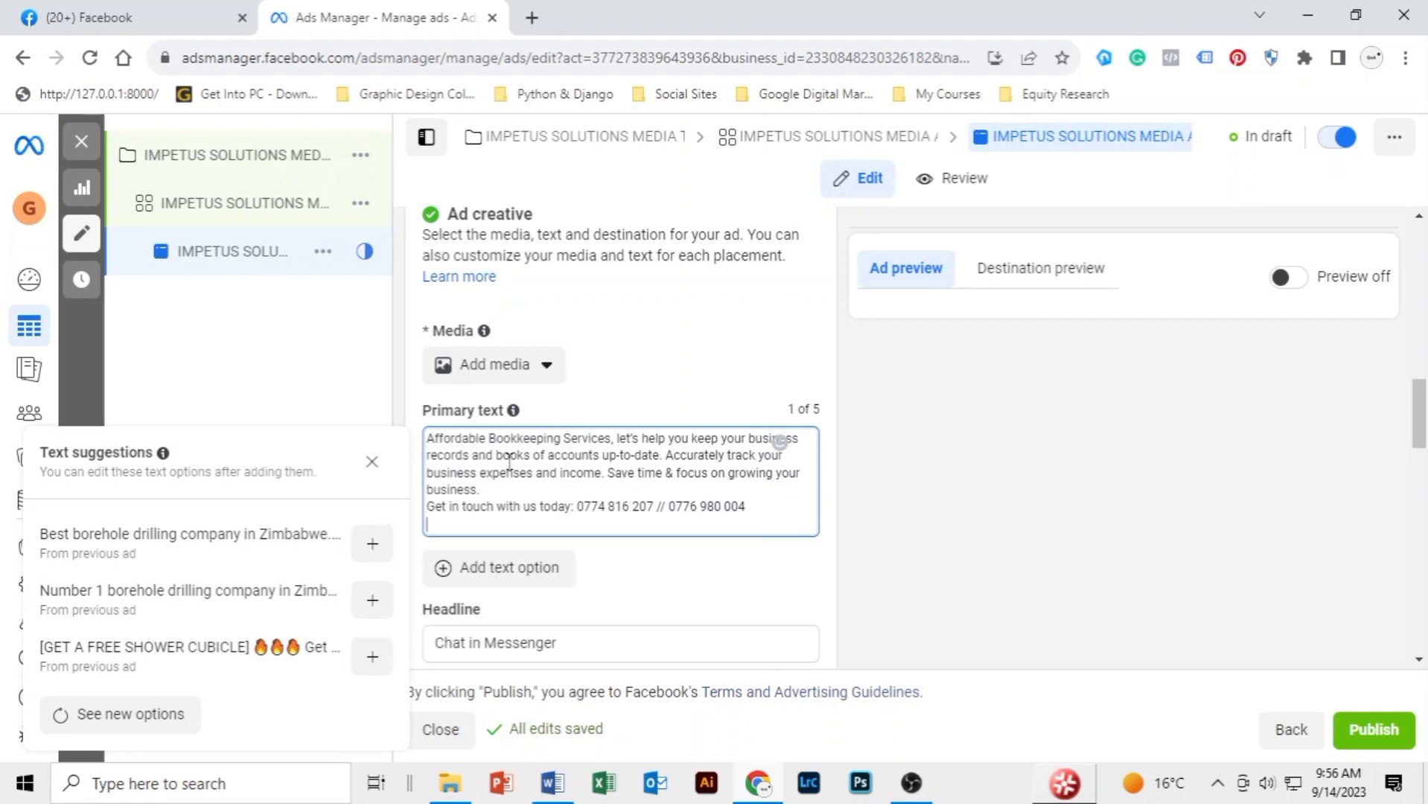
key("BackSpace")
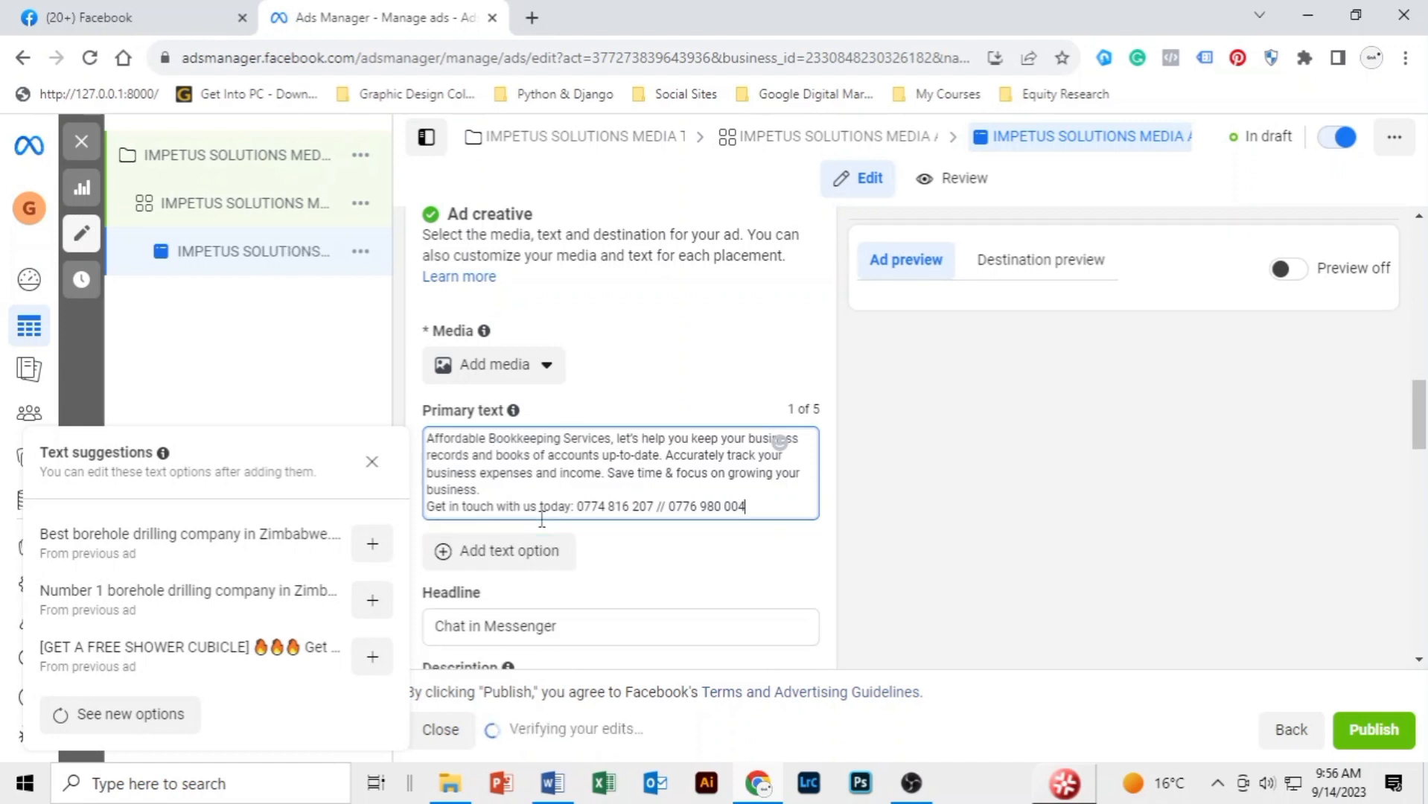
- Upload the image bookkeepingwzs-01 from the IMPETUS SOLUTIONS ADS folder on the Desktop as the ad's media
left_click(550, 371)
left_click(549, 371)
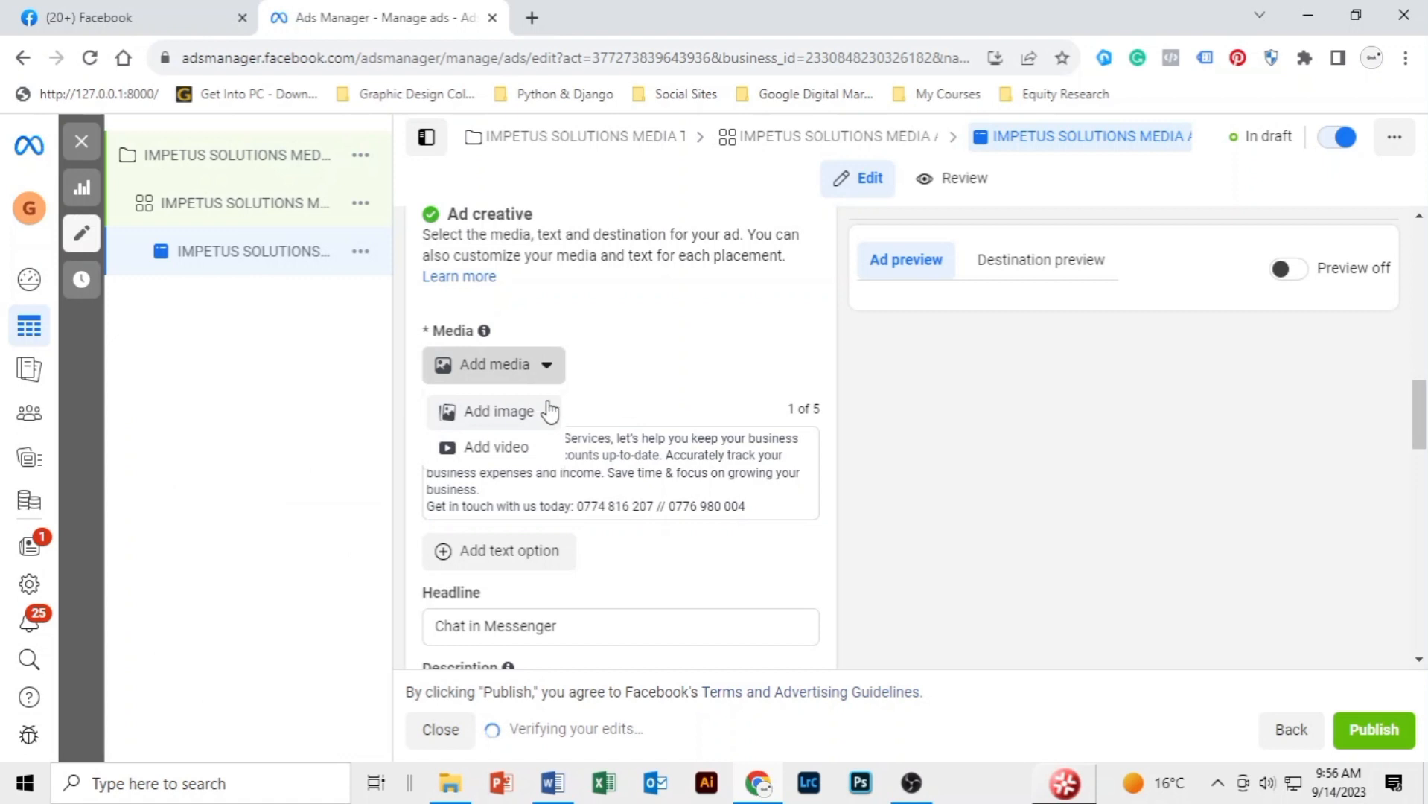
left_click(488, 414)
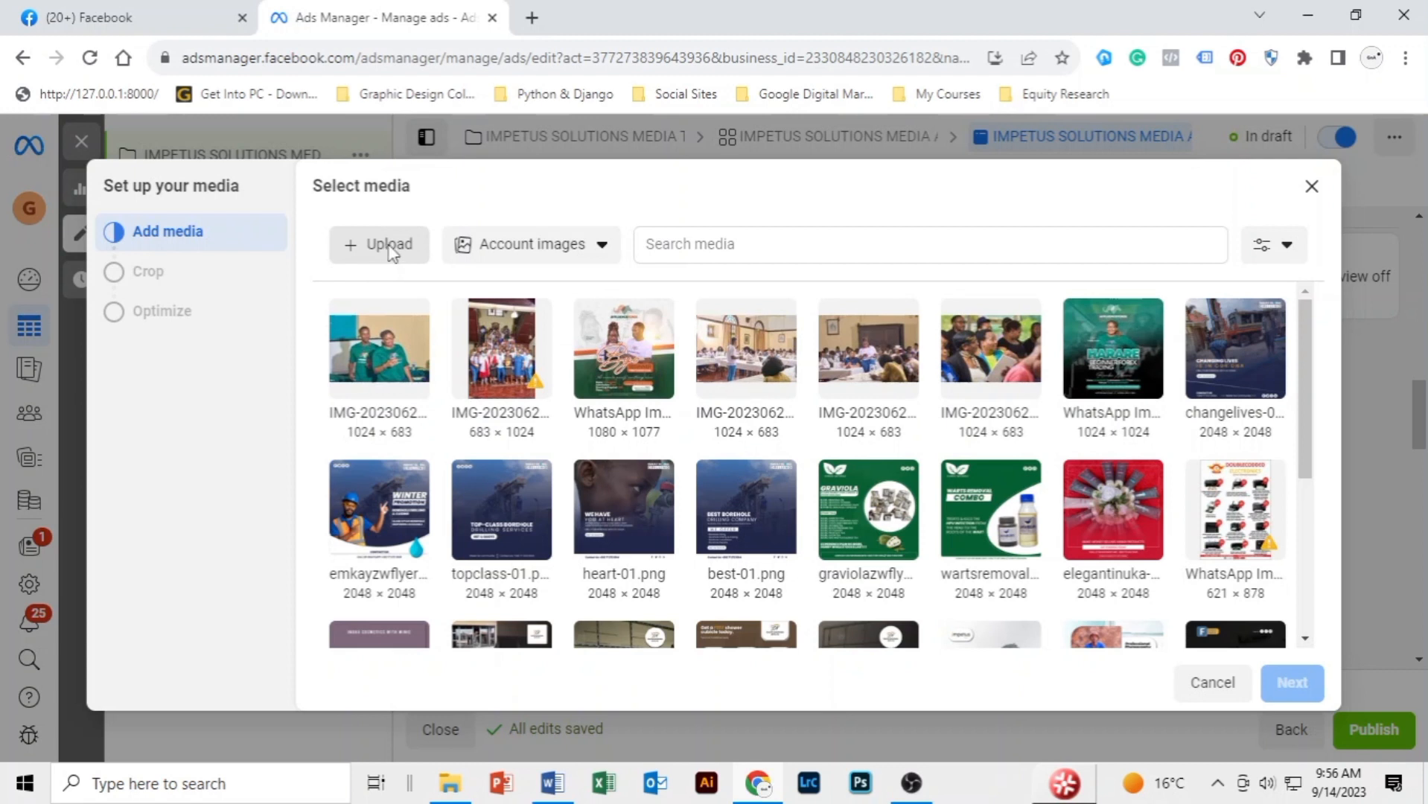
left_click(390, 246)
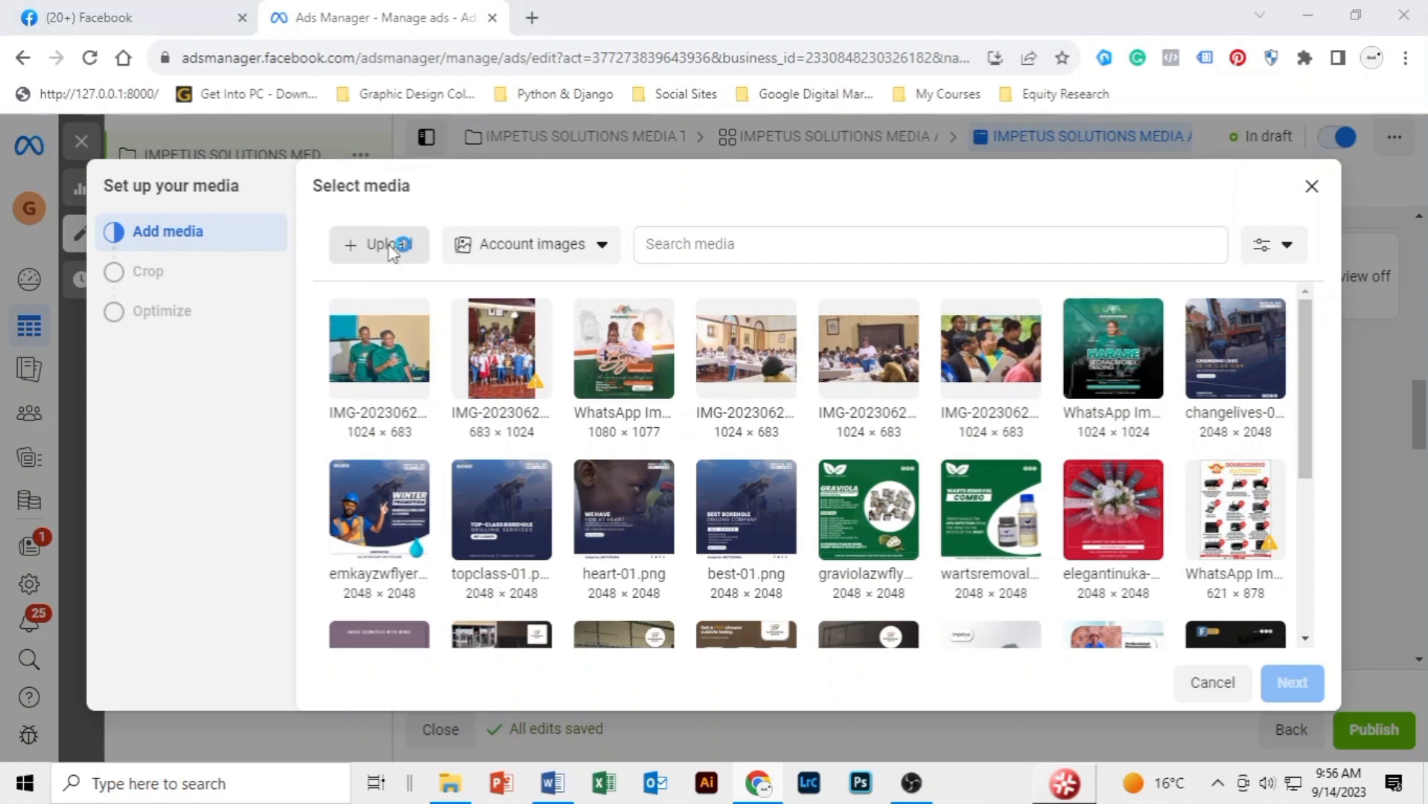
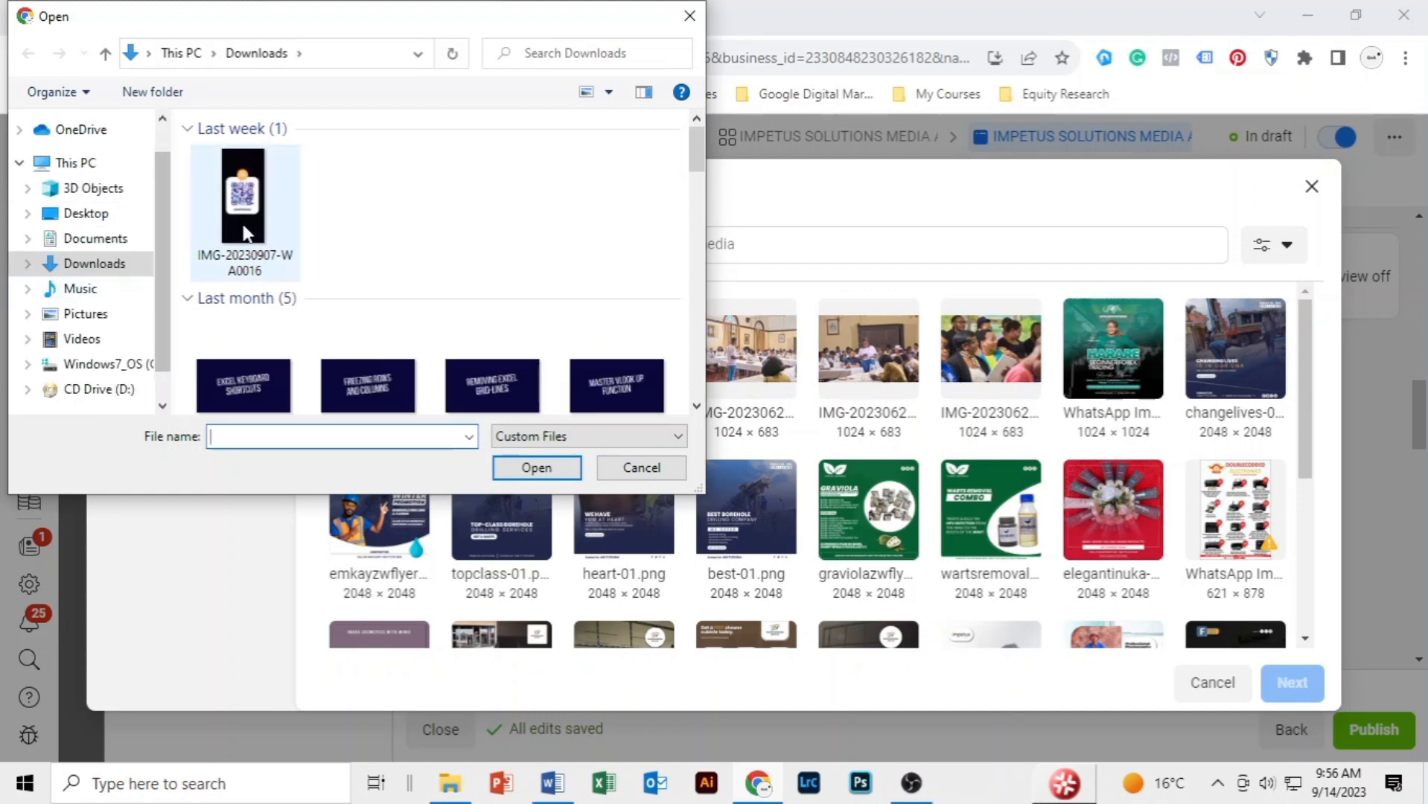
left_click(93, 224)
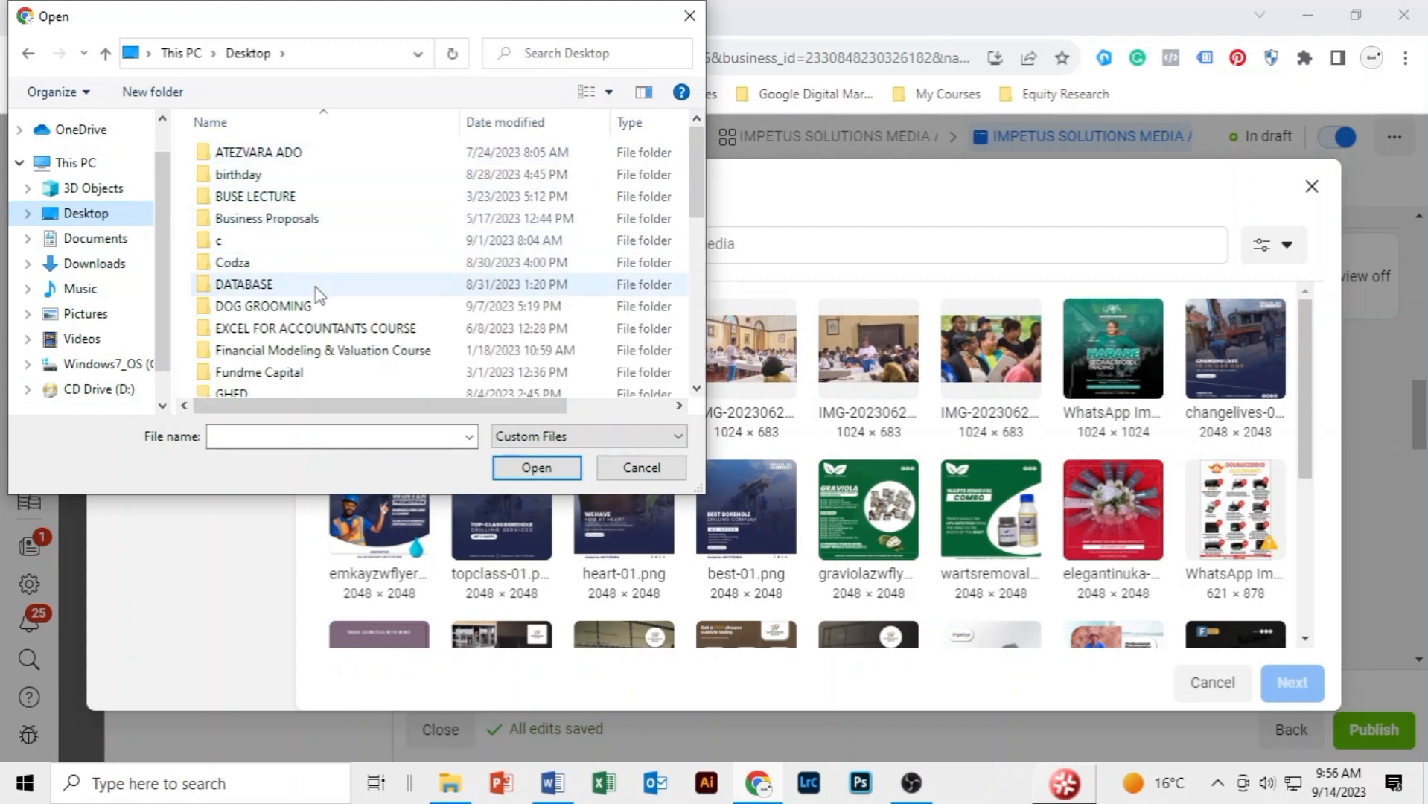
scroll(318, 311, "down", 3)
left_click(343, 277)
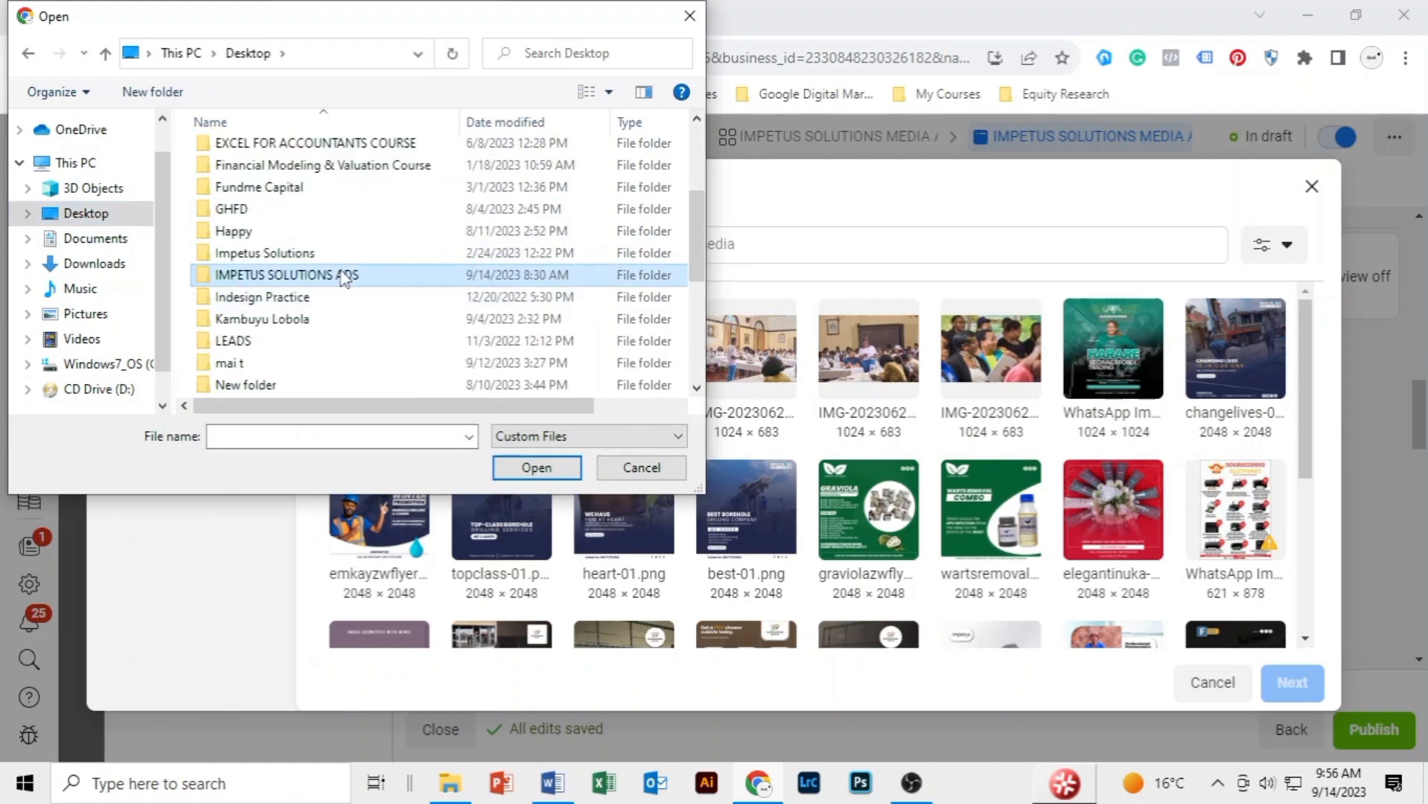
double_click(311, 272)
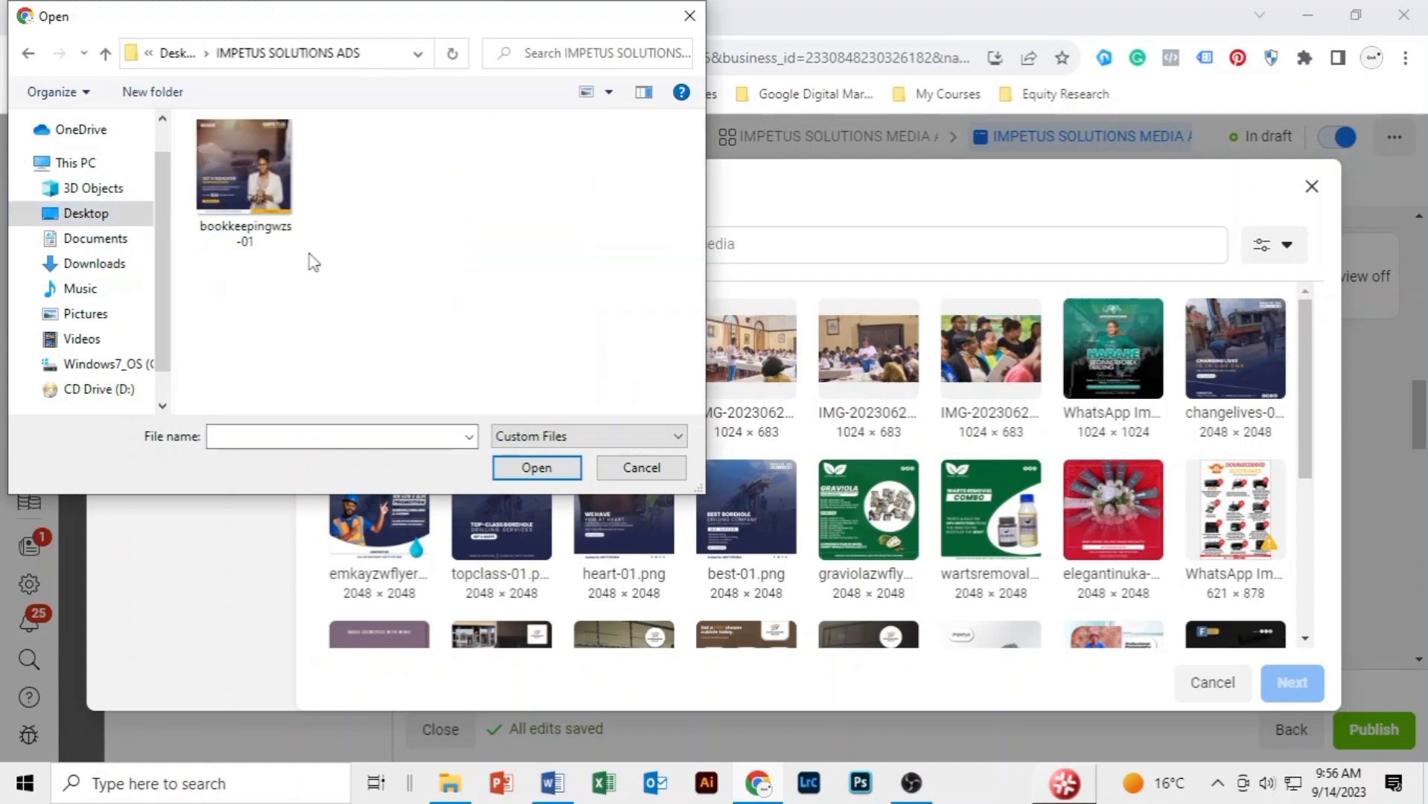
left_click(245, 186)
left_click(535, 469)
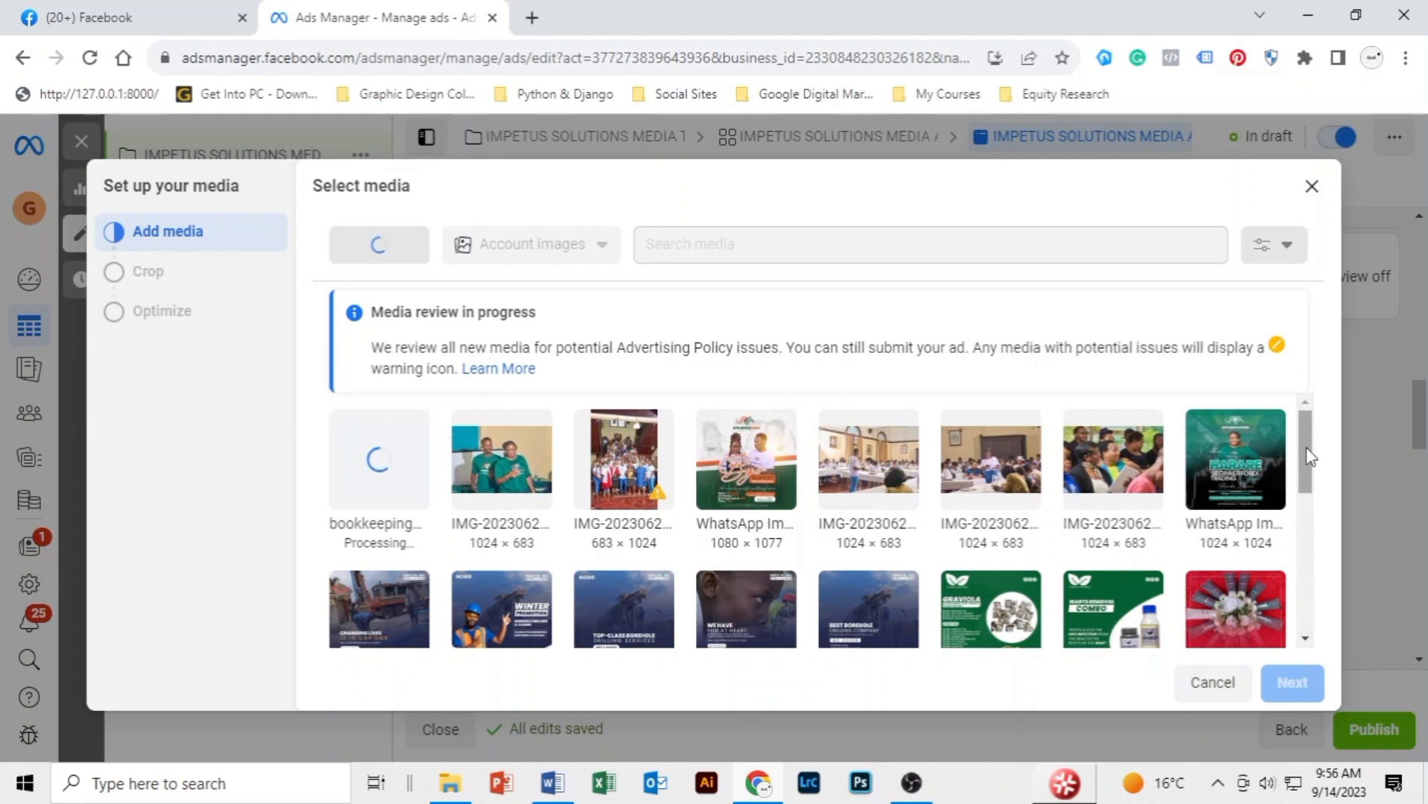
- Use the uploaded bookkeeping image as the ad's media, keeping the Original crop for Feeds and enhancements allowed
scroll(1307, 461, "down", 6)
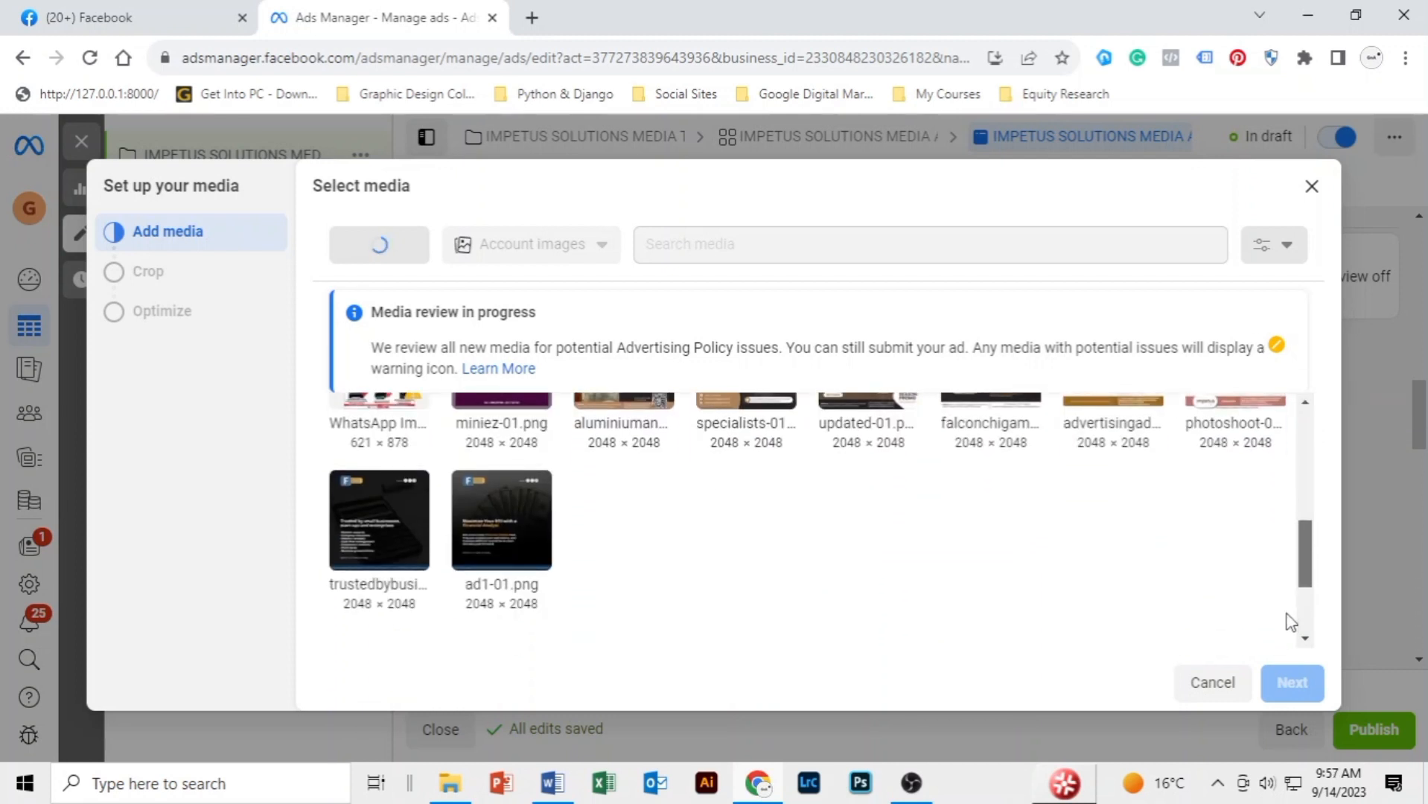
scroll(1291, 621, "up", 10)
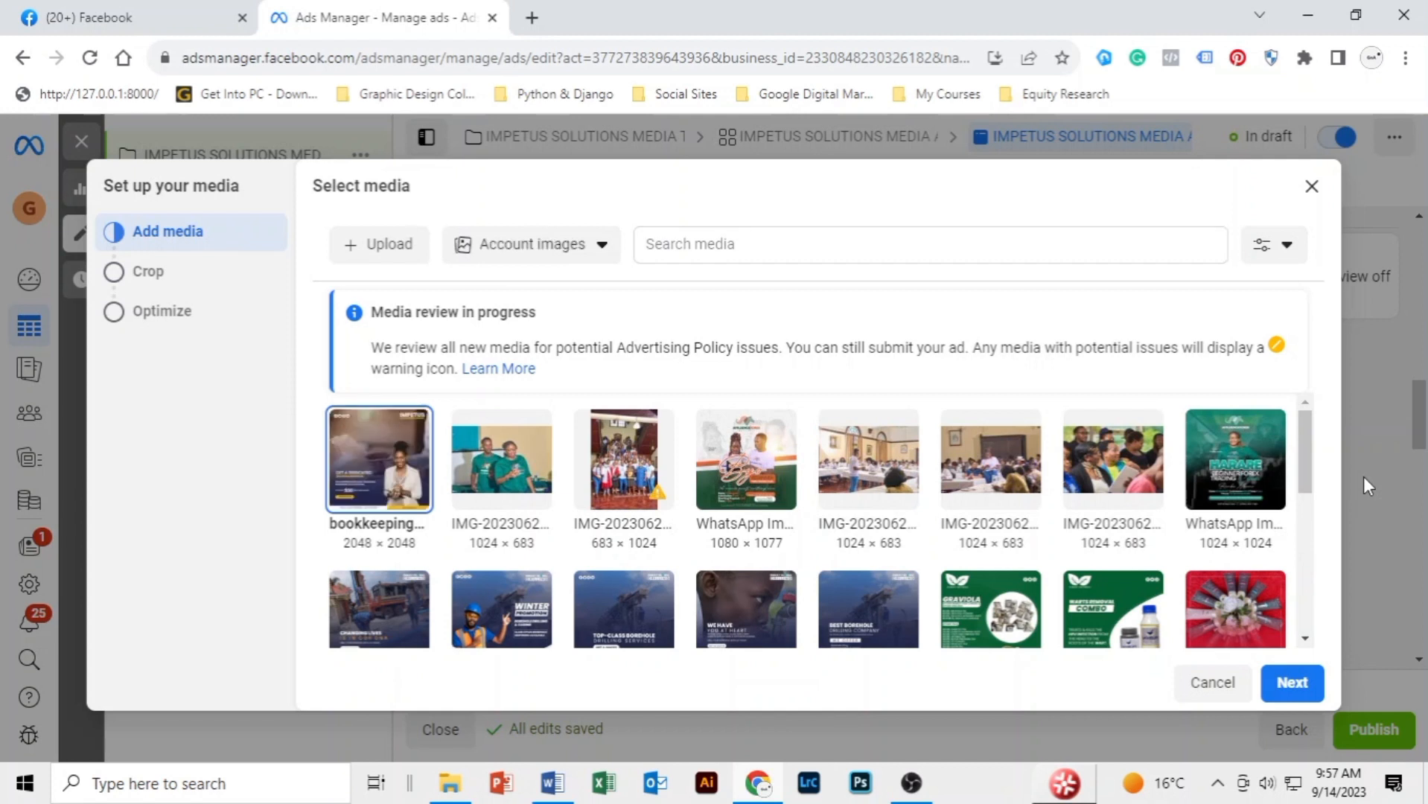
left_click(1294, 692)
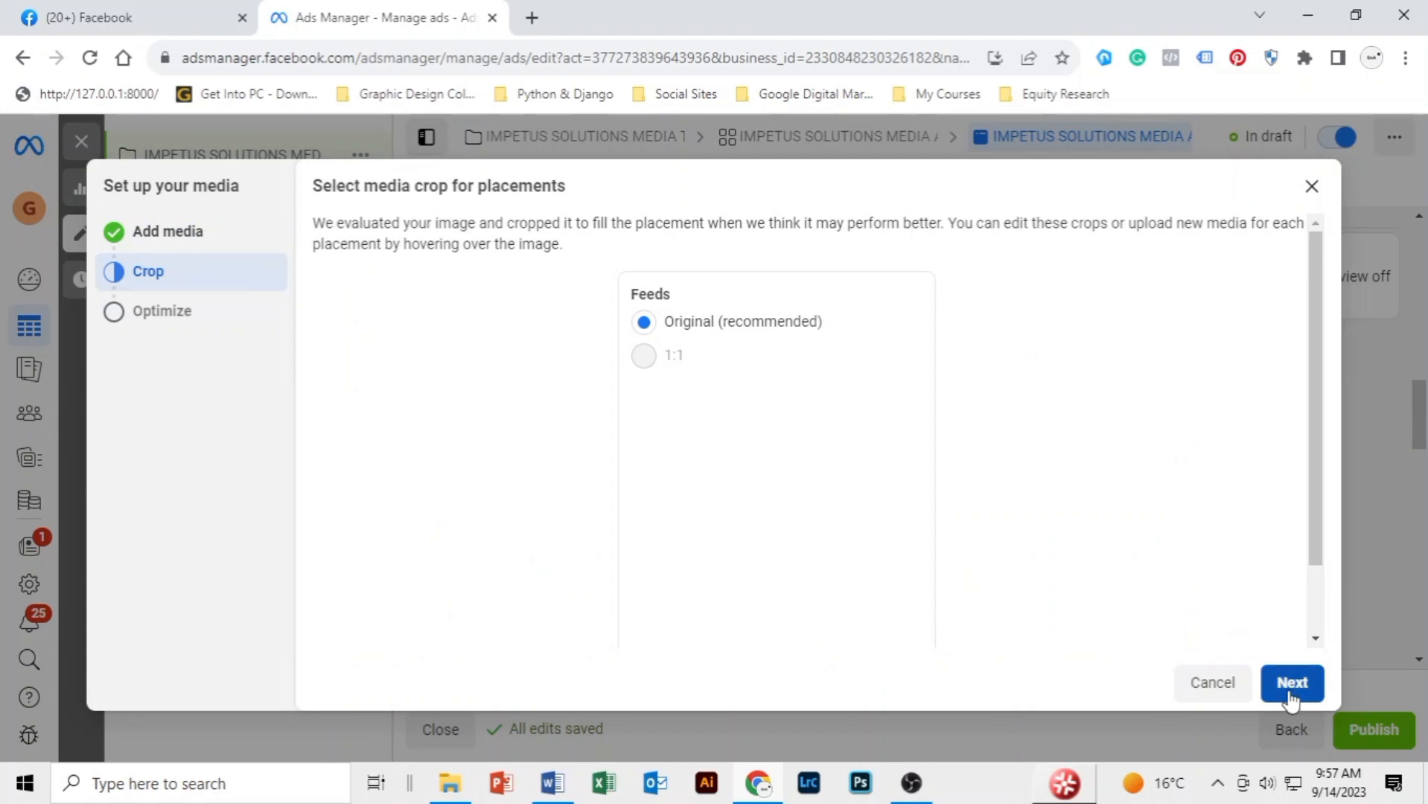
left_click(1290, 685)
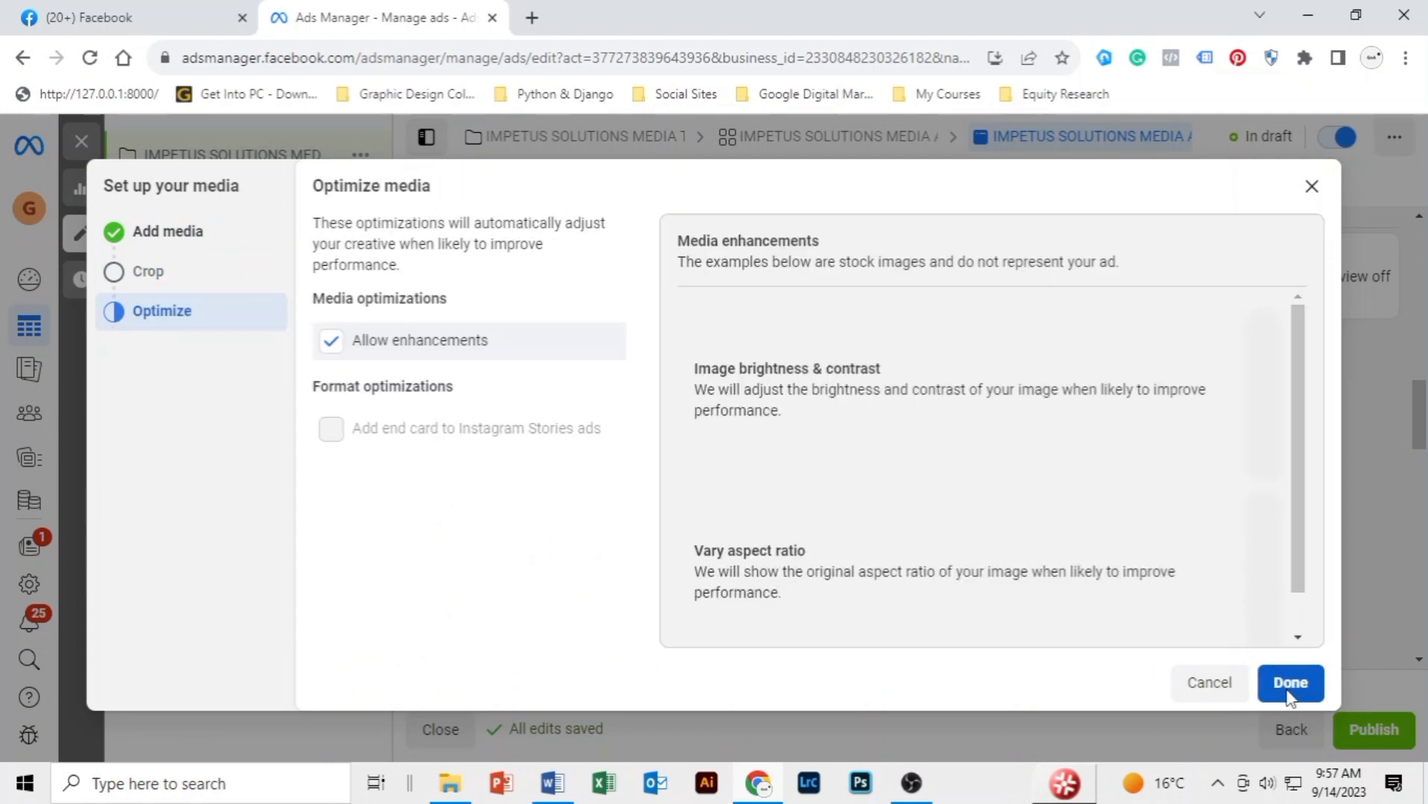
left_click(1287, 689)
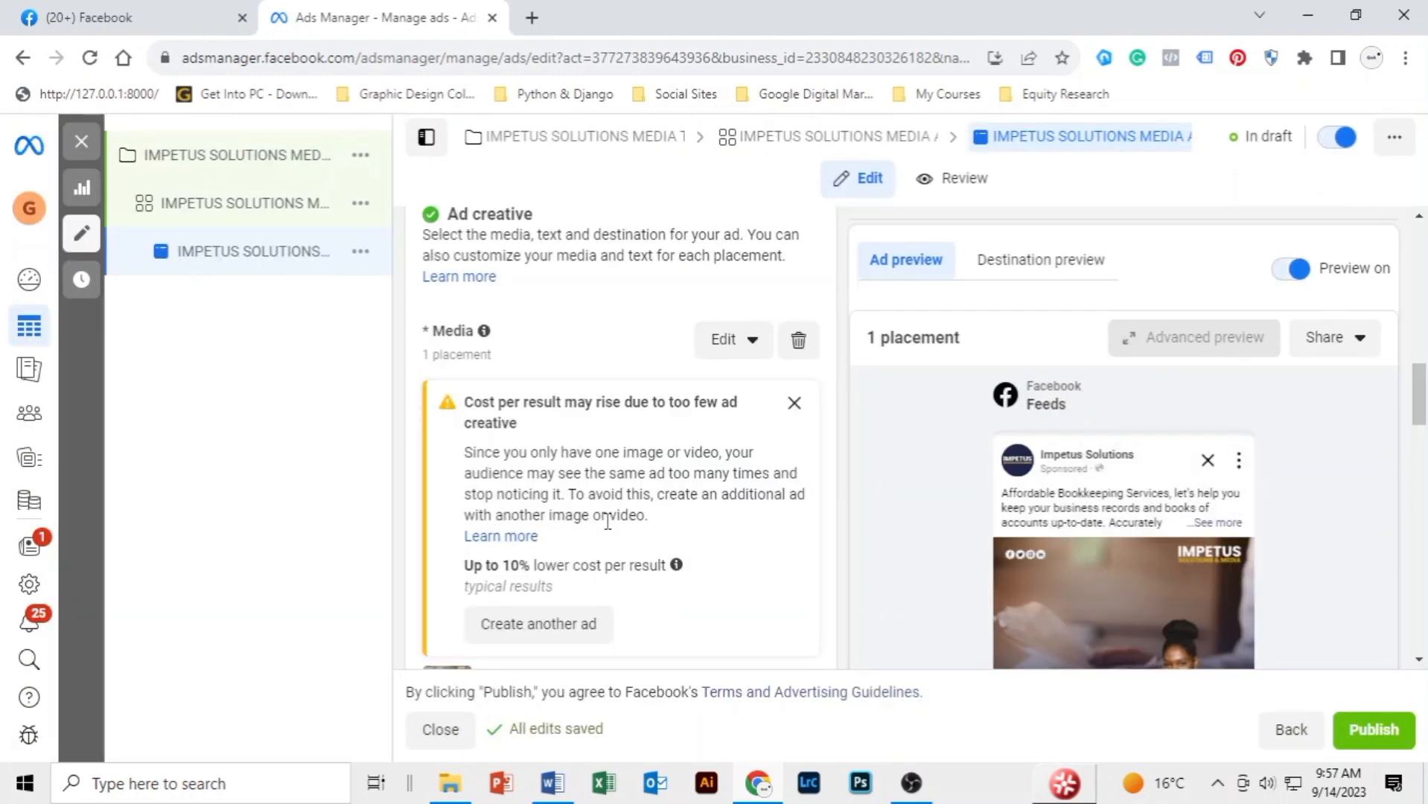
- Look over the ad creative's media recommendation, Facebook Feed image, primary text and headline
scroll(770, 435, "down", 5)
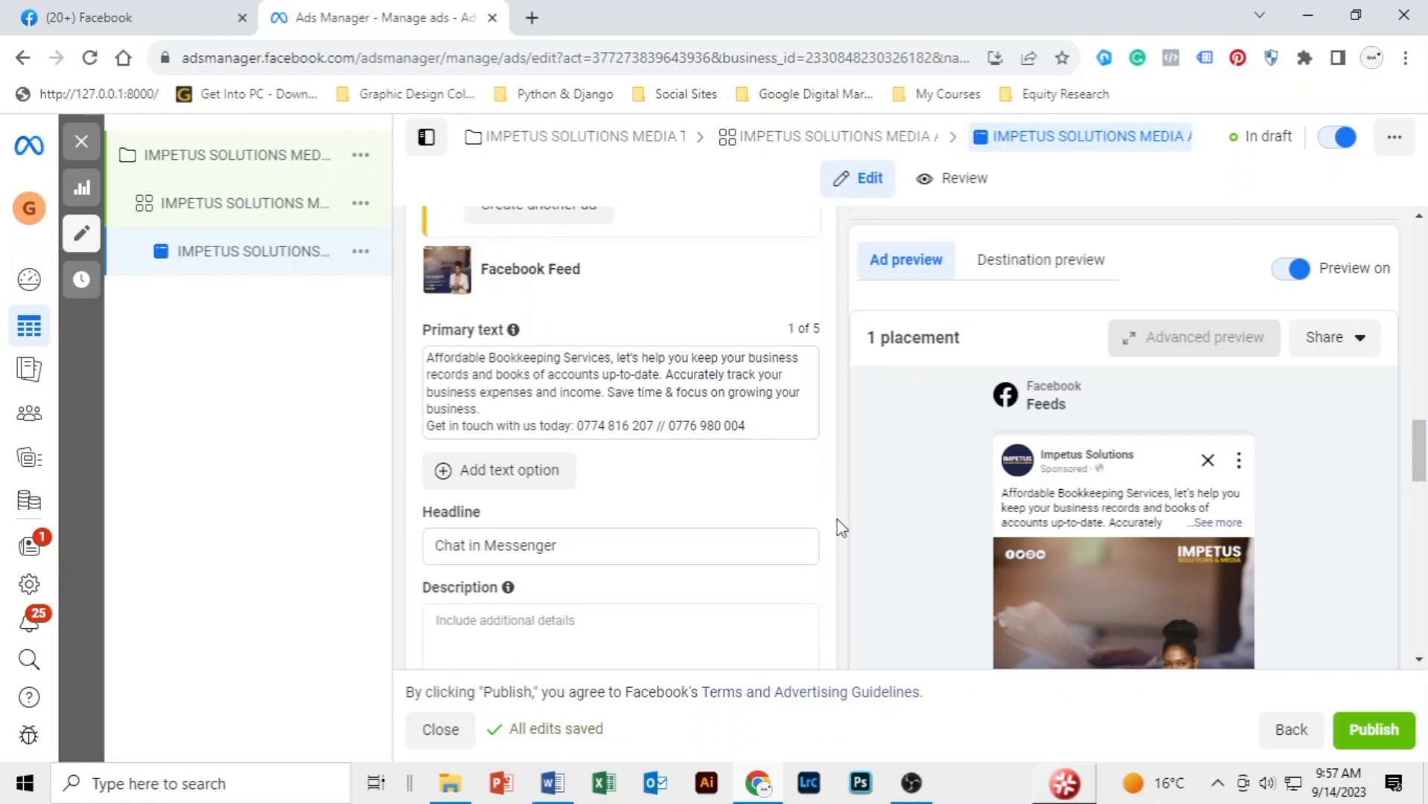
scroll(838, 525, "down", 1)
scroll(793, 478, "up", 5)
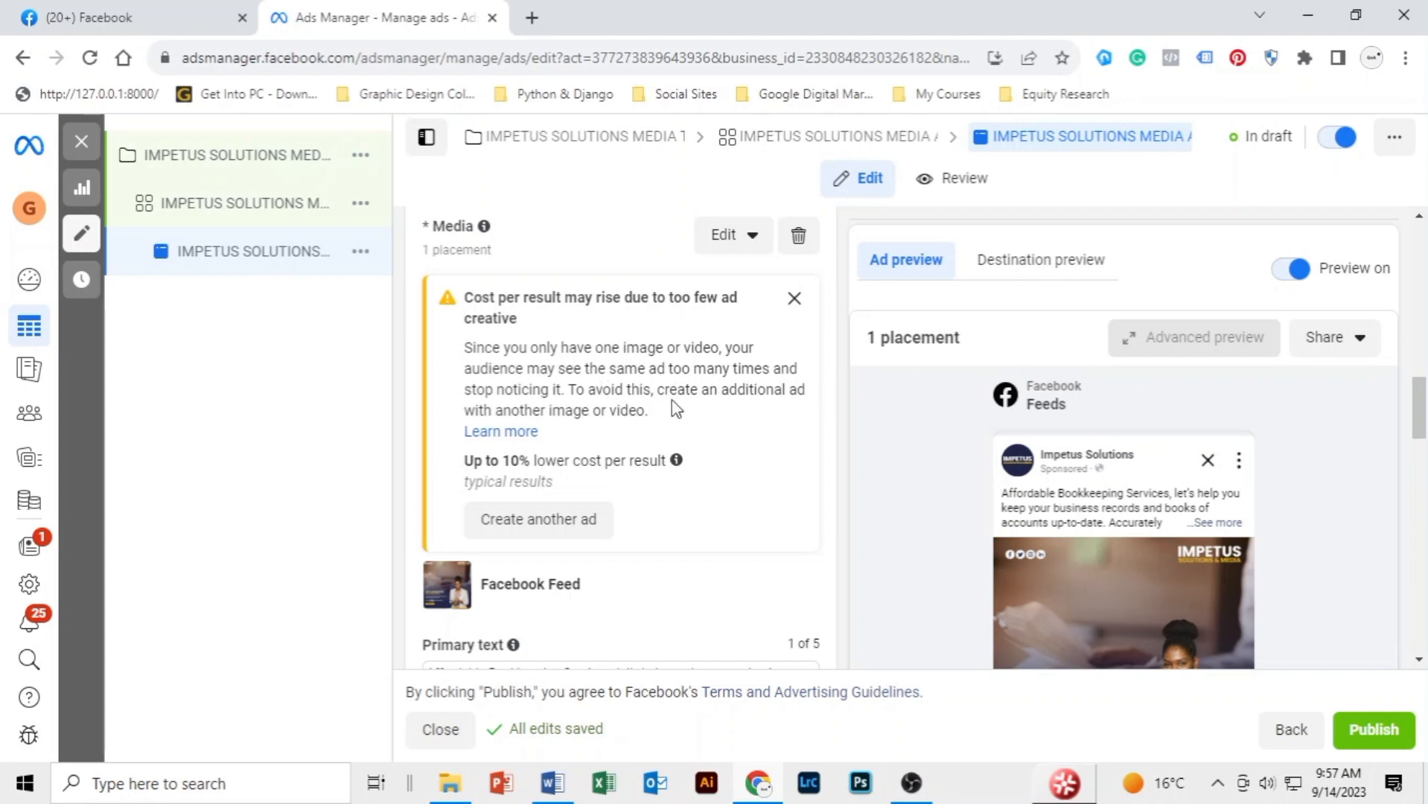
scroll(735, 393, "down", 4)
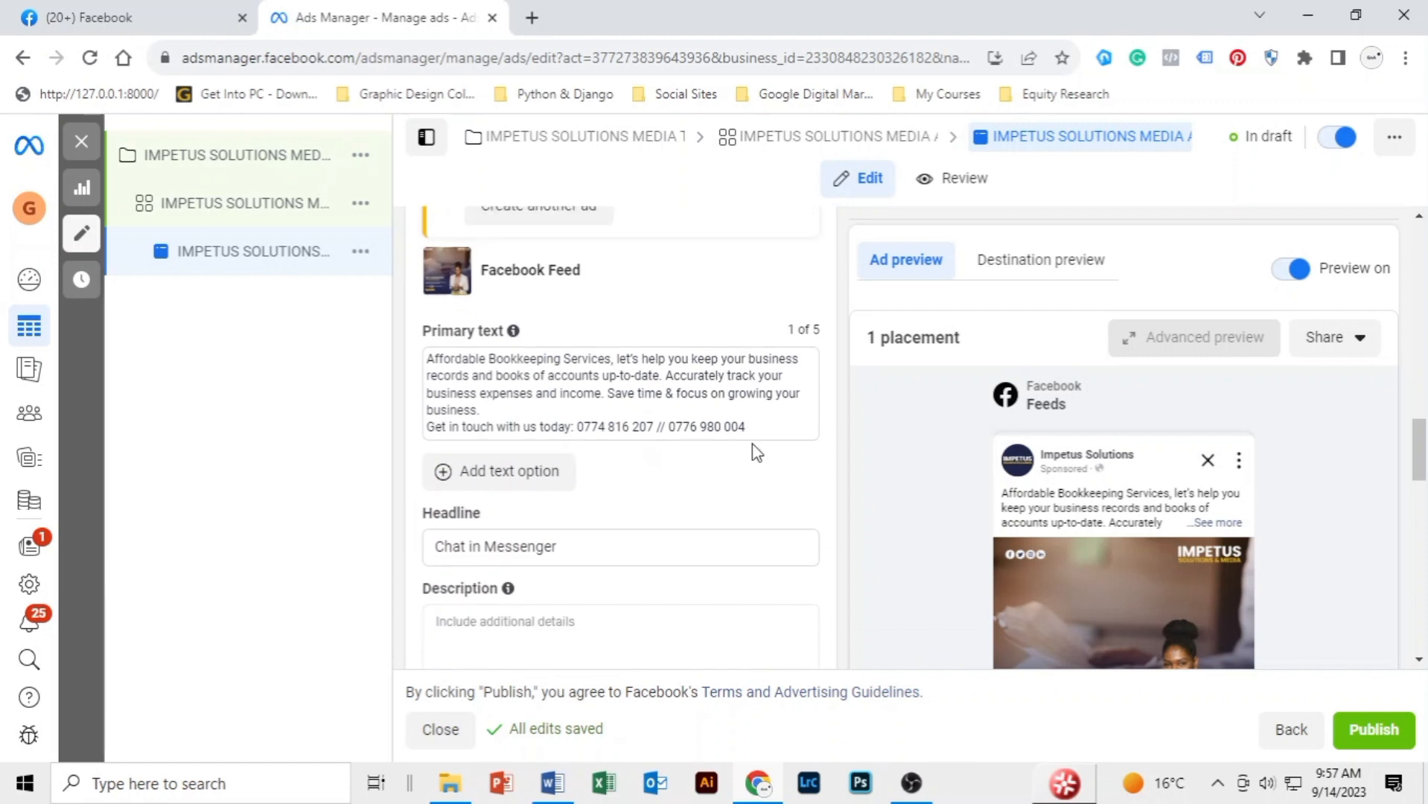
scroll(756, 452, "up", 5)
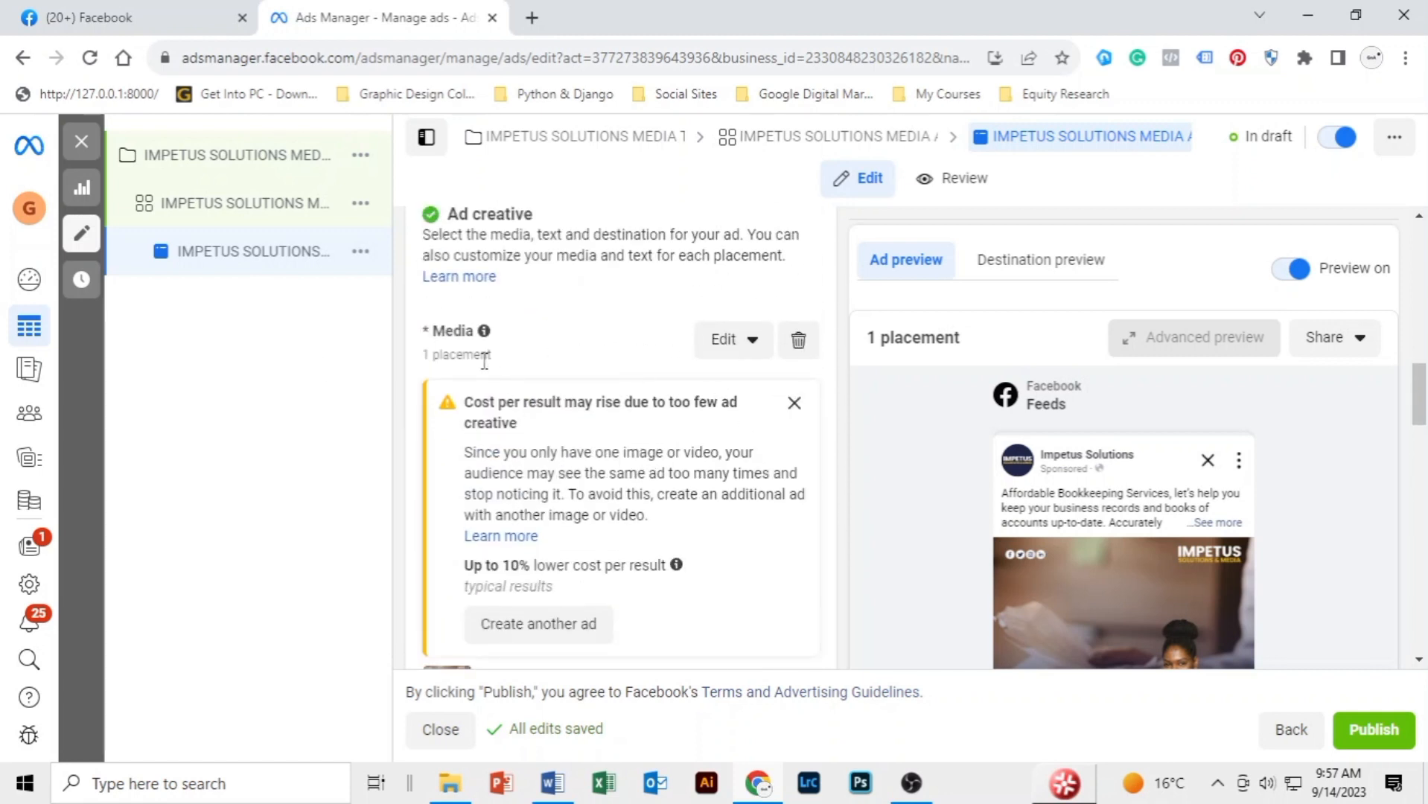
scroll(636, 347, "down", 4)
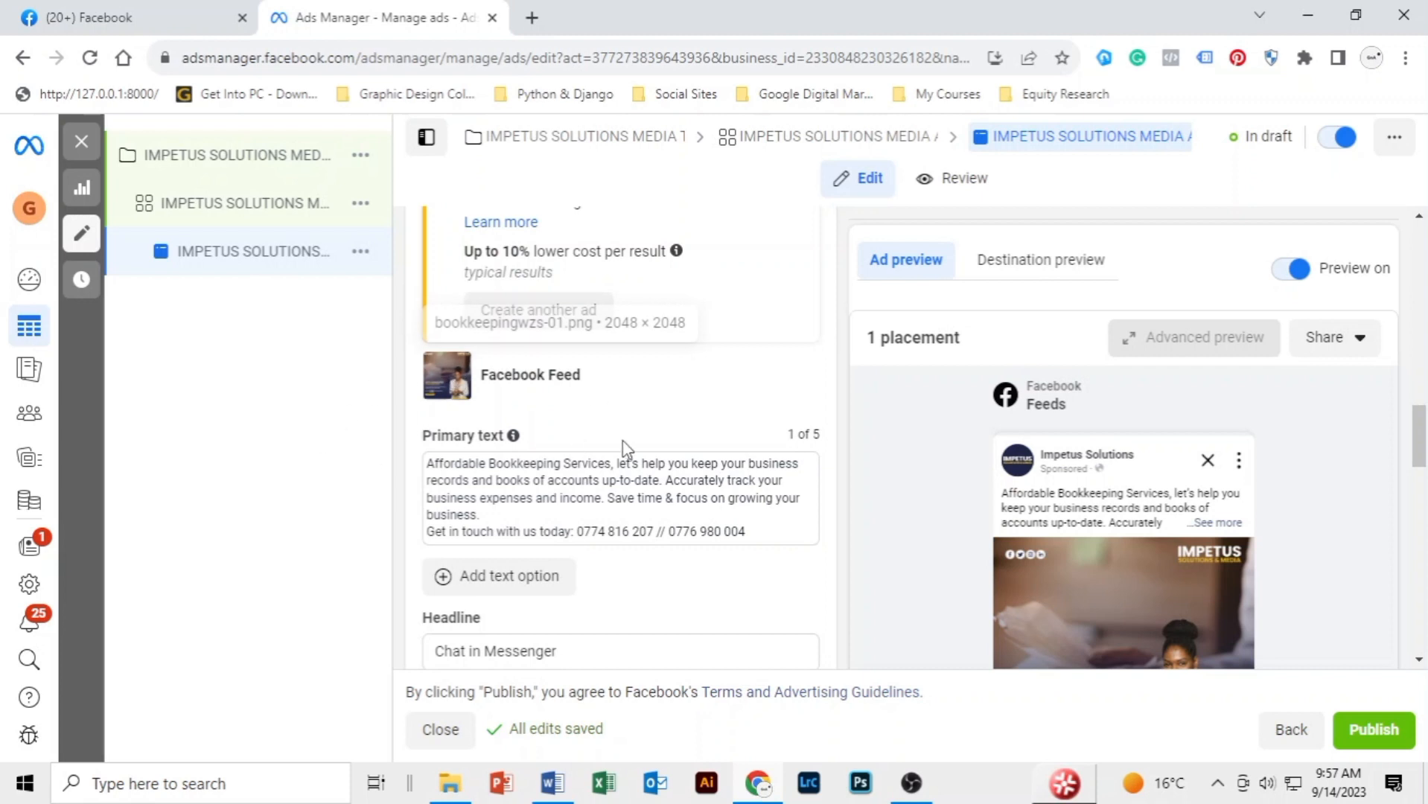
- Replace the ad's headline with CONTACT US
scroll(625, 447, "down", 3)
left_click(508, 436)
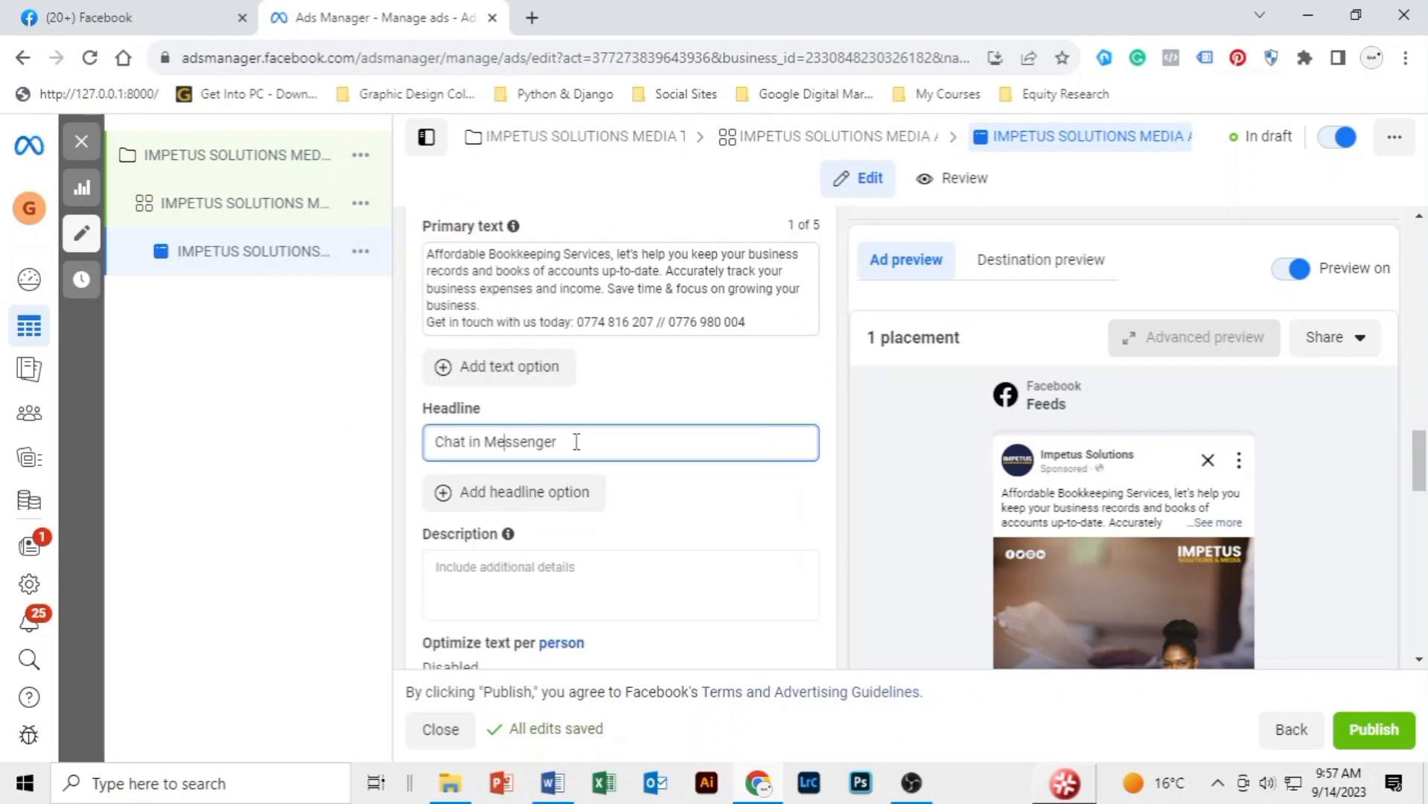
left_click_drag(566, 442, 431, 444)
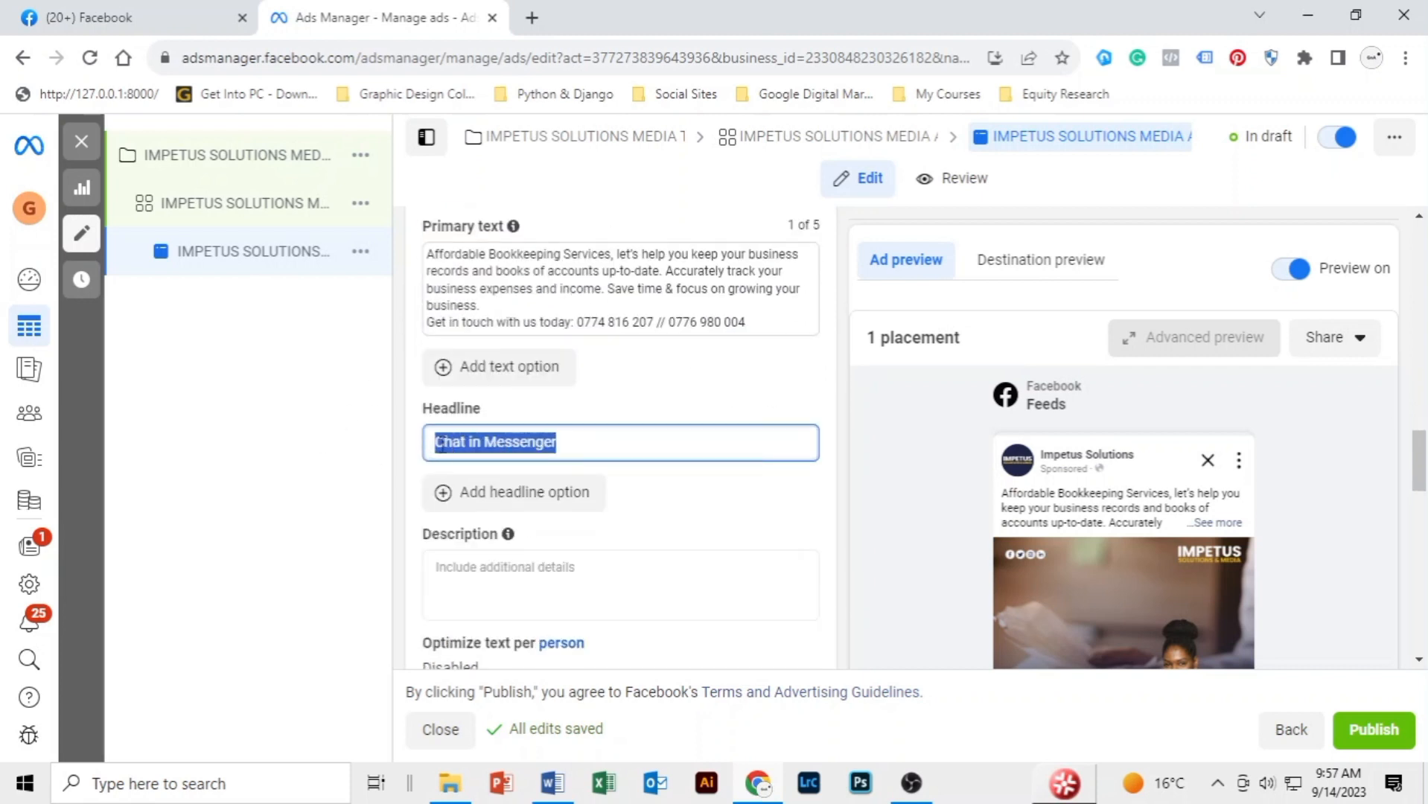
type("C")
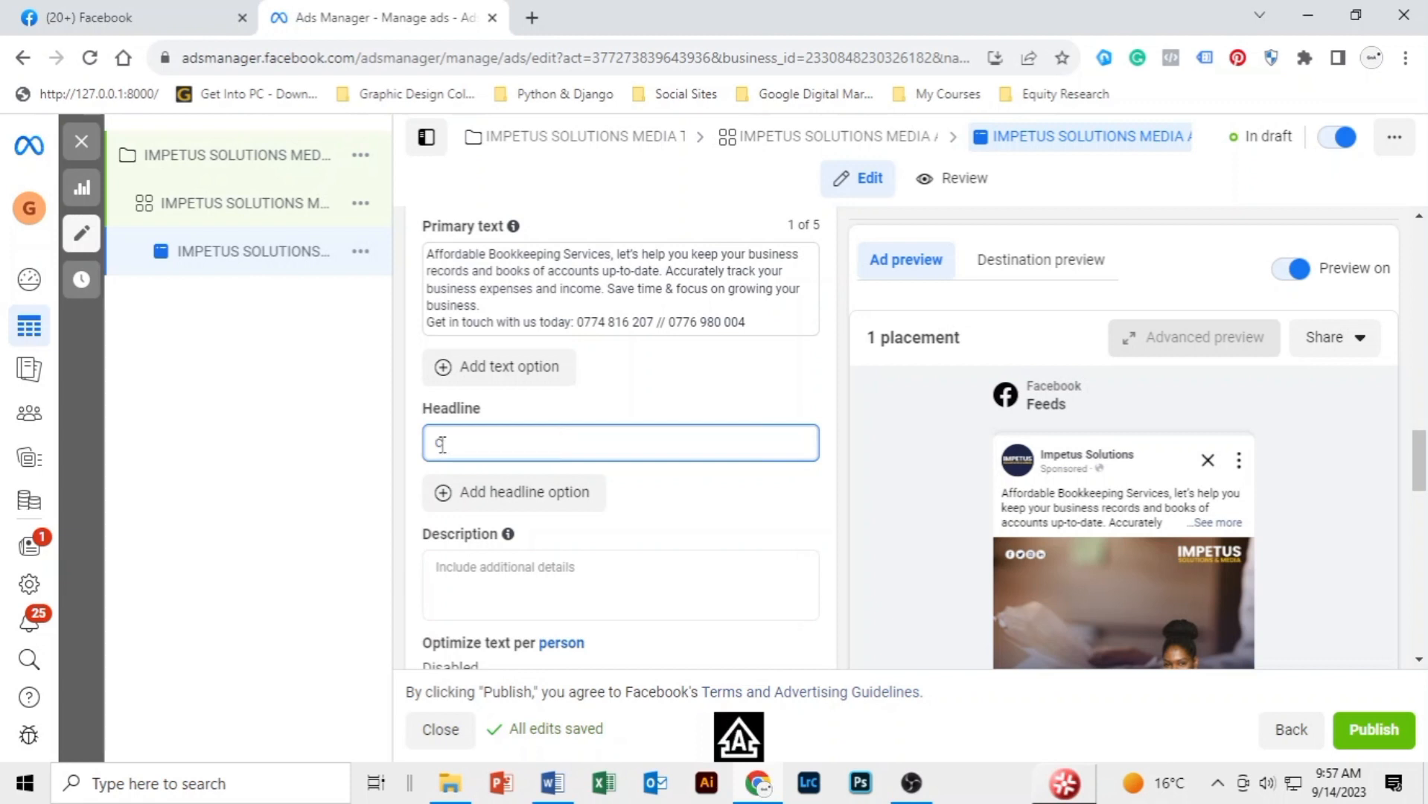
key("BackSpace")
key("Caps_Lock")
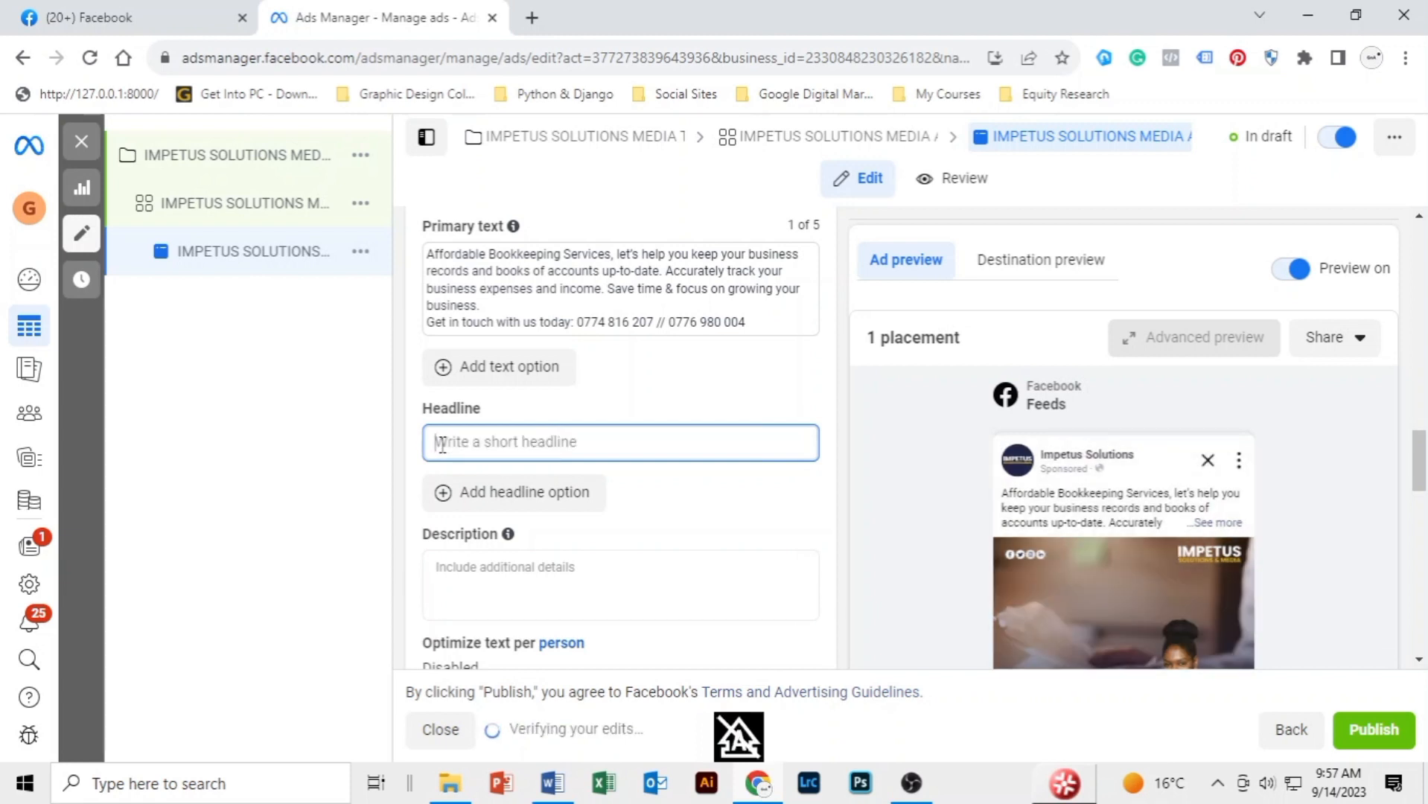
type("C")
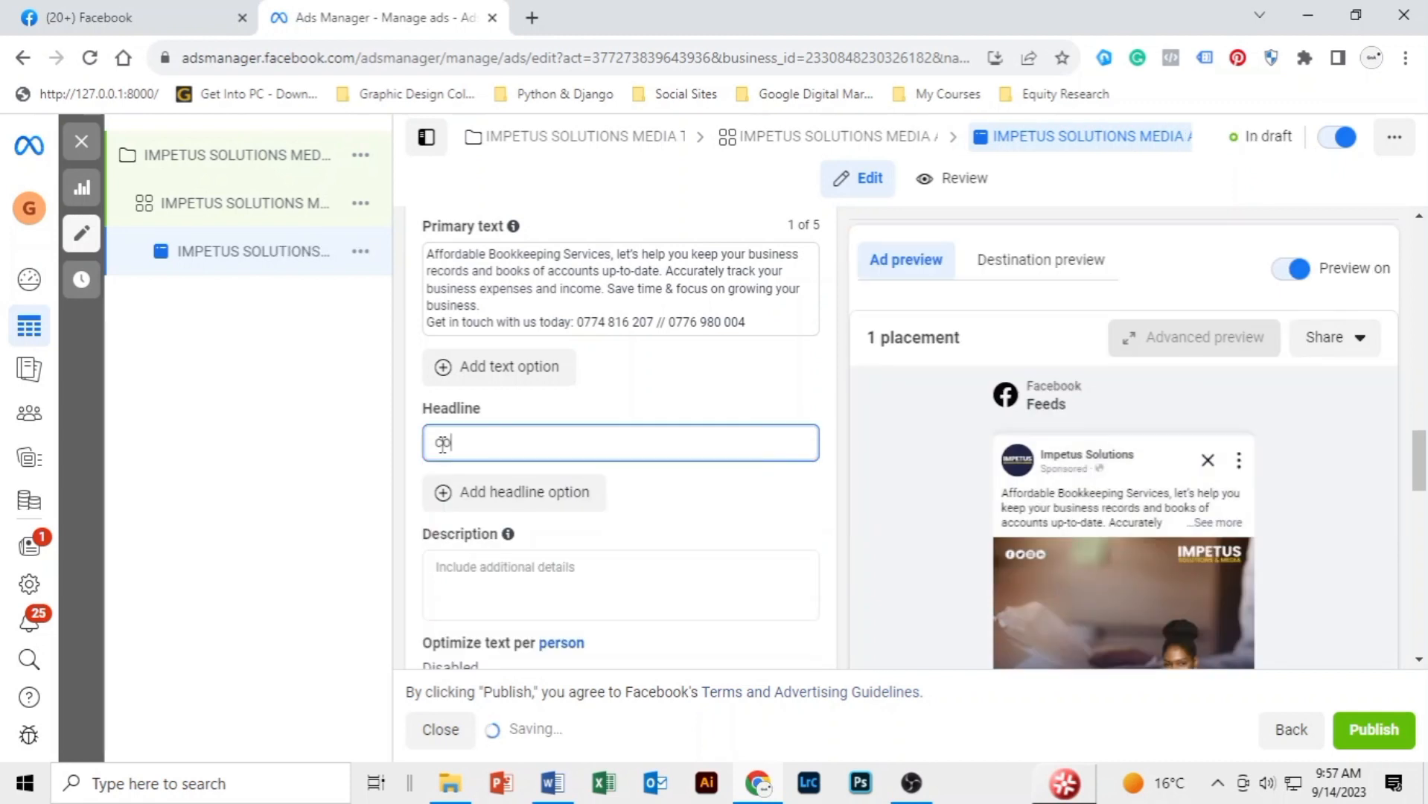
key("BackSpace")
key("Caps_Lock")
type("CONTACT US")
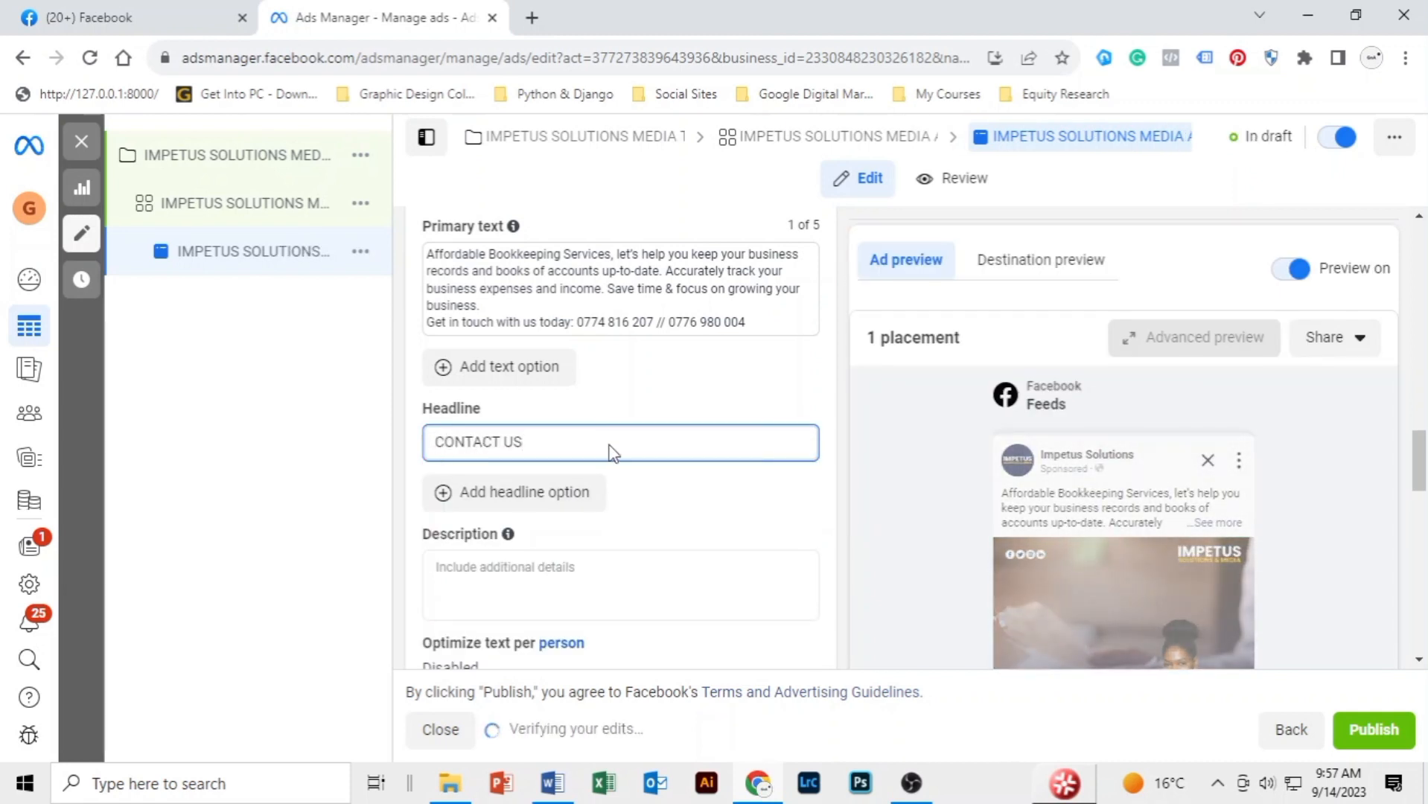
- Open the Start conversations message template of the ad for editing
left_click(833, 421)
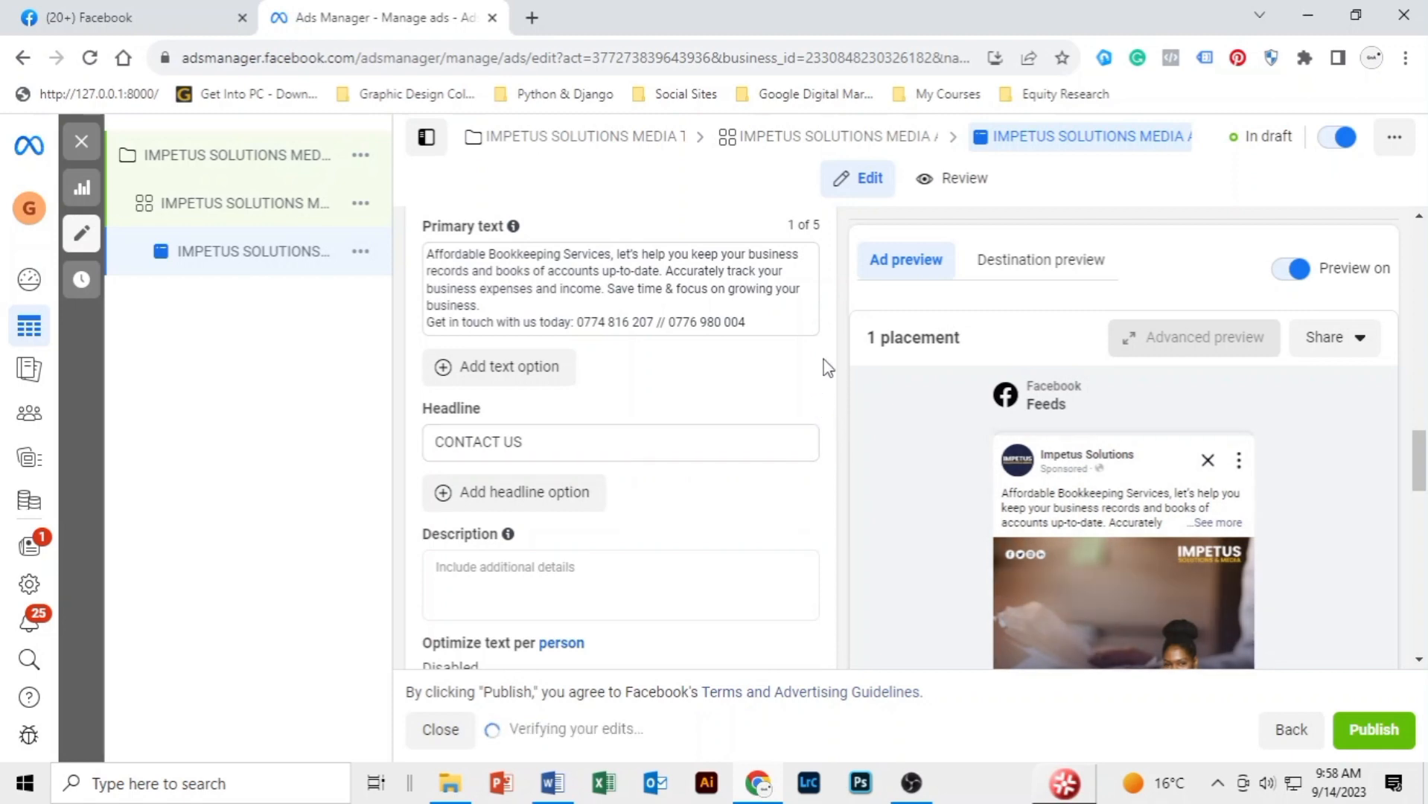
scroll(824, 358, "up", 5)
scroll(824, 359, "down", 7)
scroll(824, 365, "down", 4)
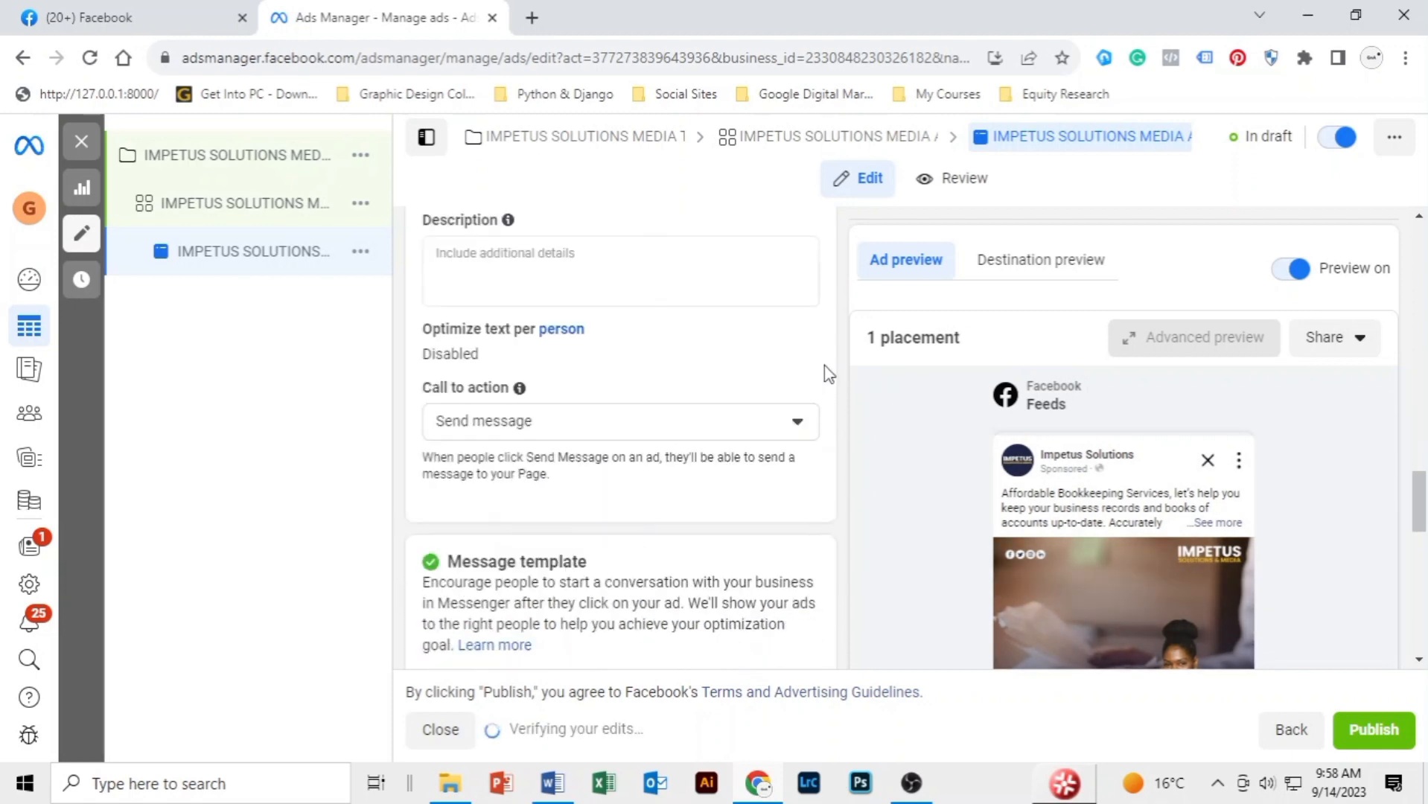
scroll(824, 365, "up", 1)
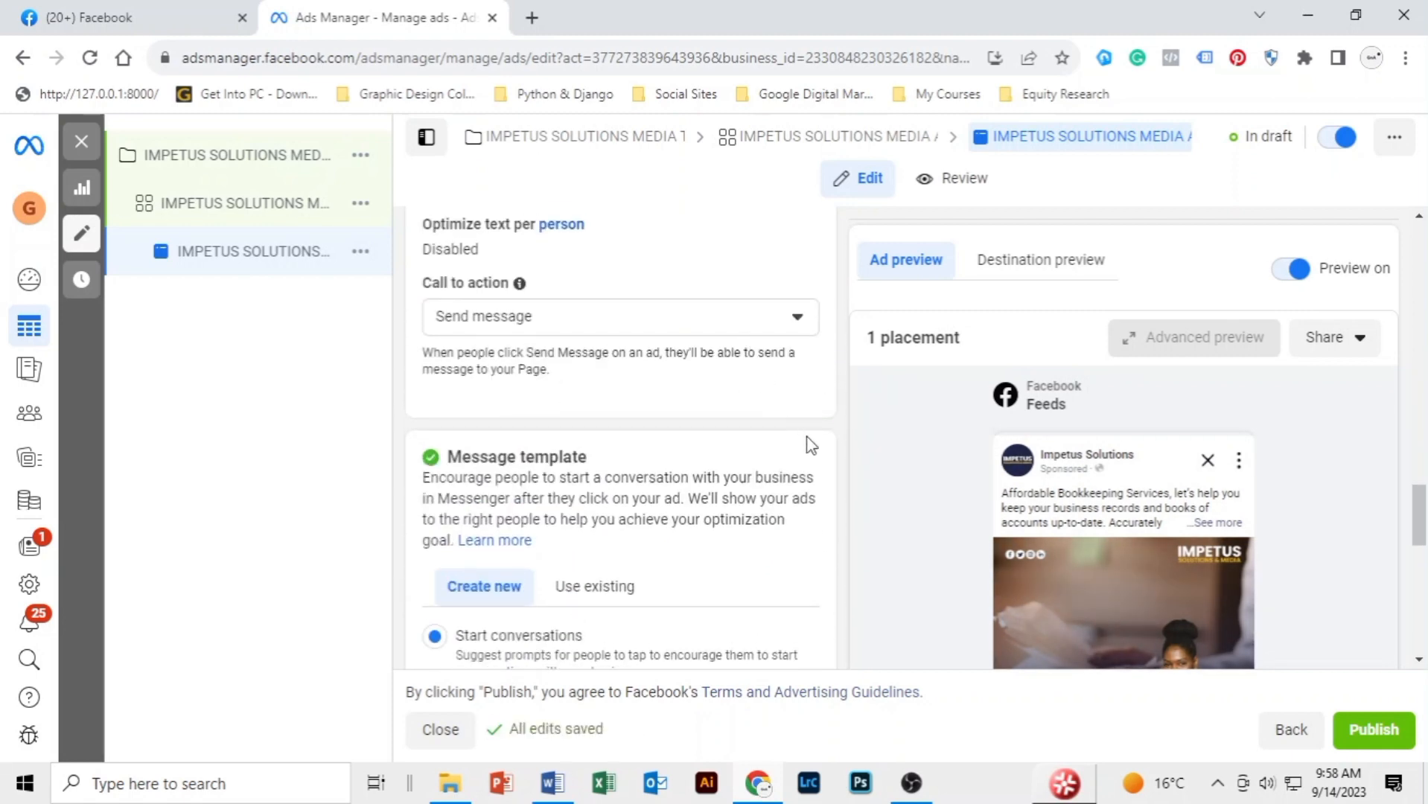
scroll(816, 447, "down", 4)
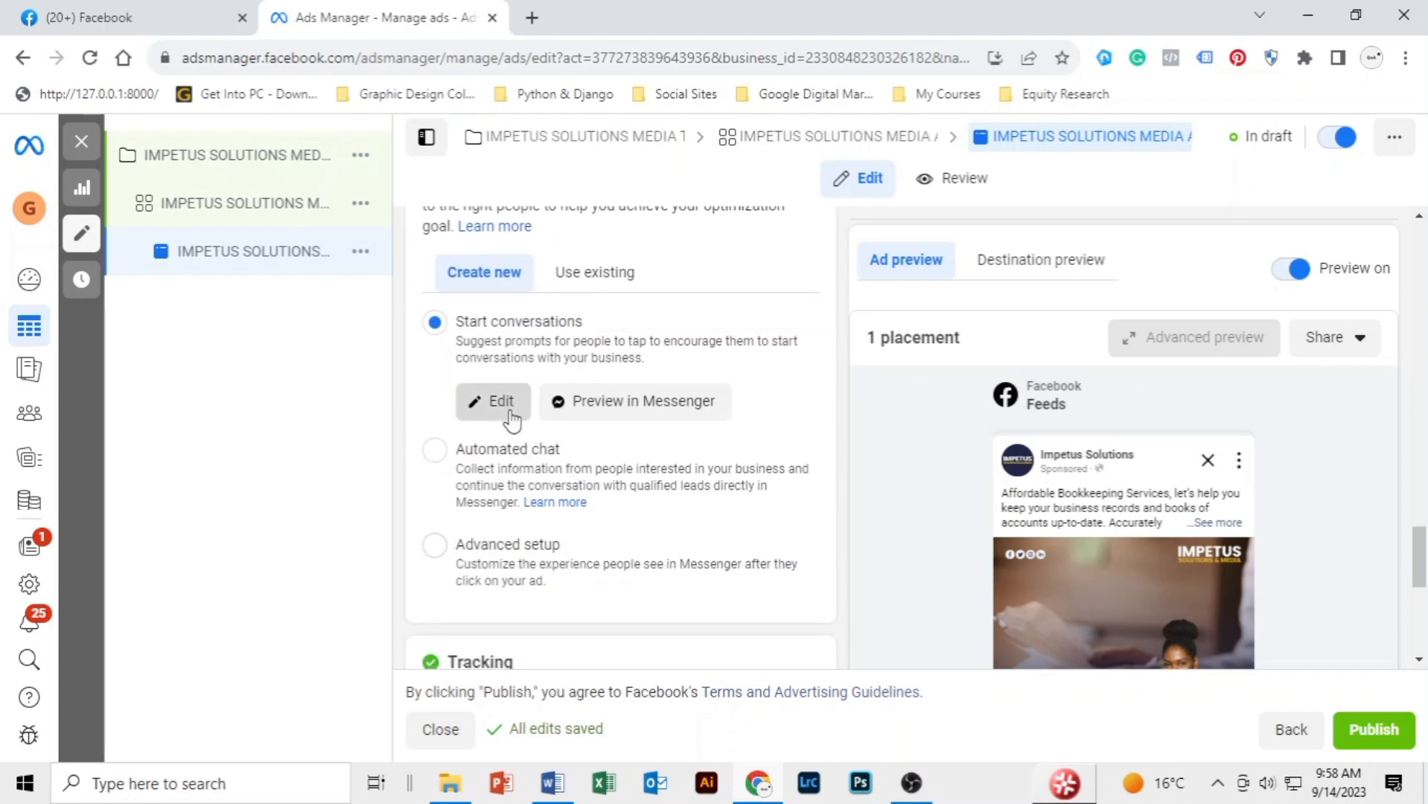
left_click(511, 417)
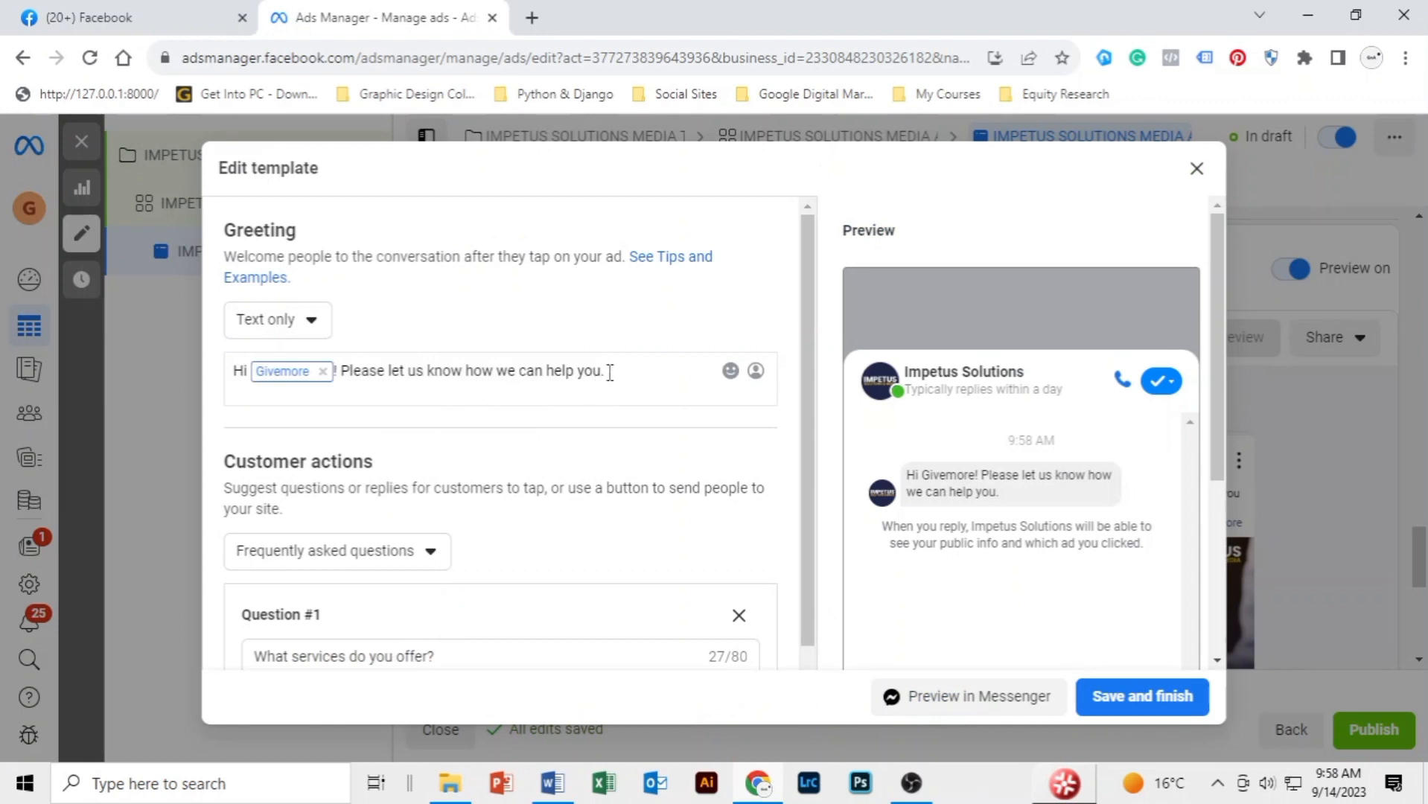
- Replace the greeting text after the customer's name with "Thank you so much for showing interest in our Bookkeeping services."
left_click_drag(606, 370, 346, 383)
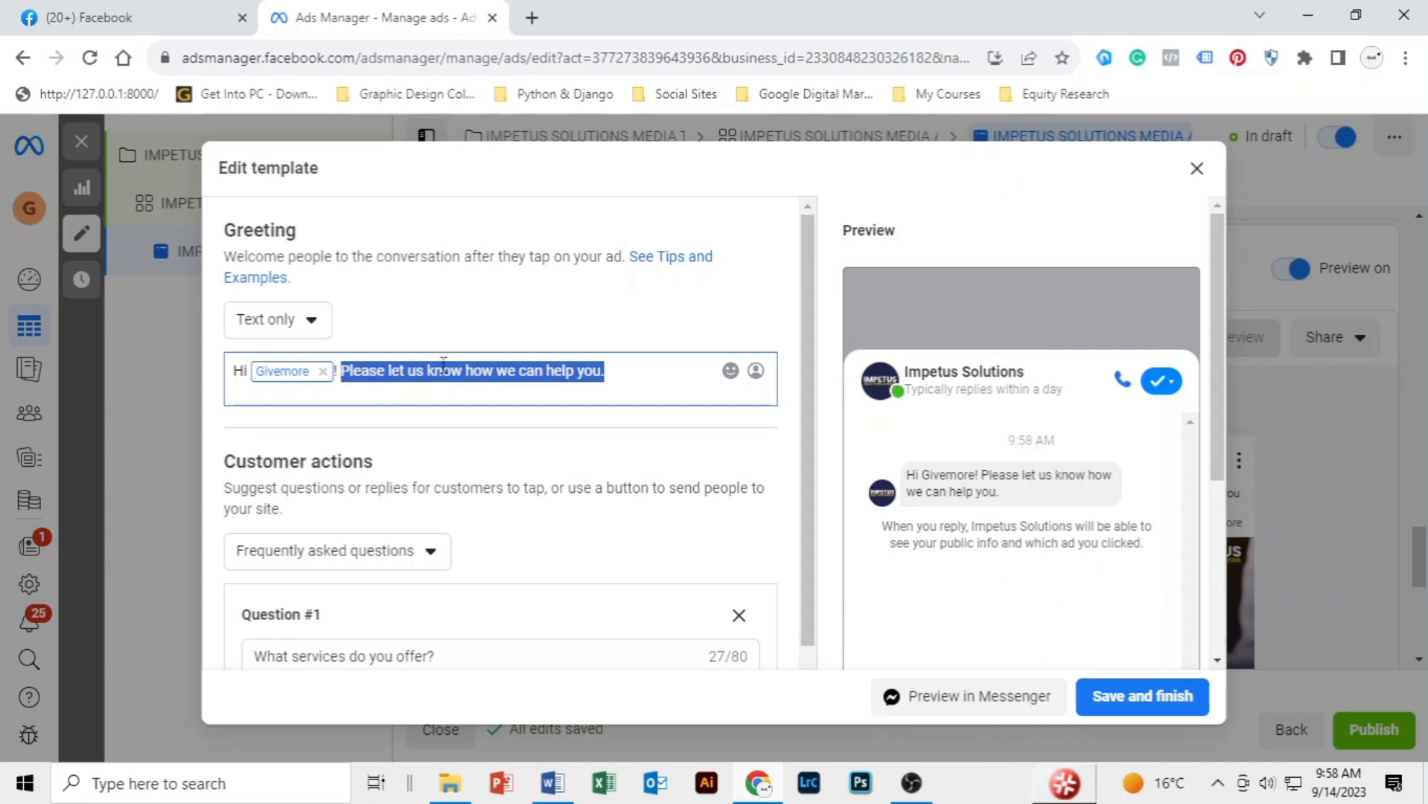
type("tH")
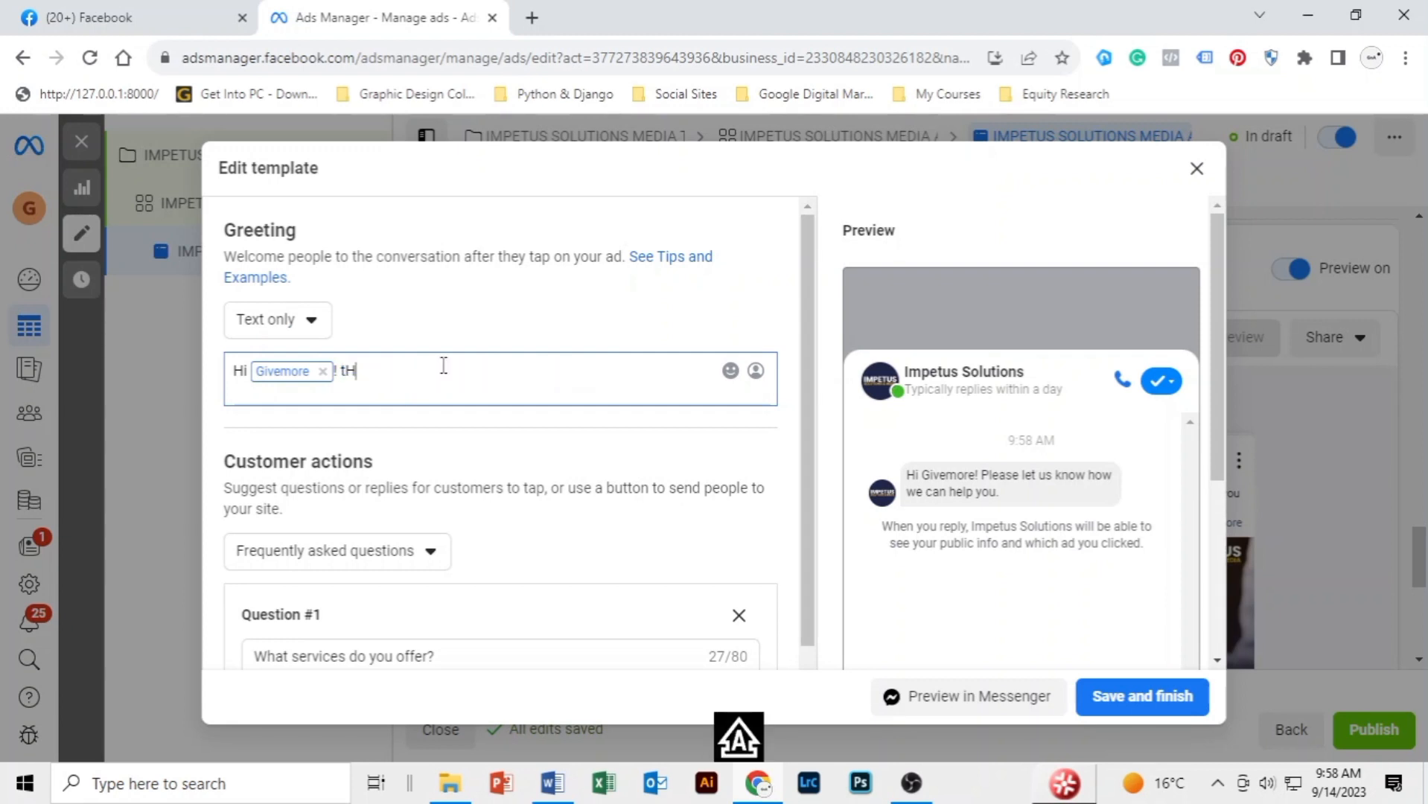
type("AN")
key("BackSpace")
key("BackSpace")
type("T")
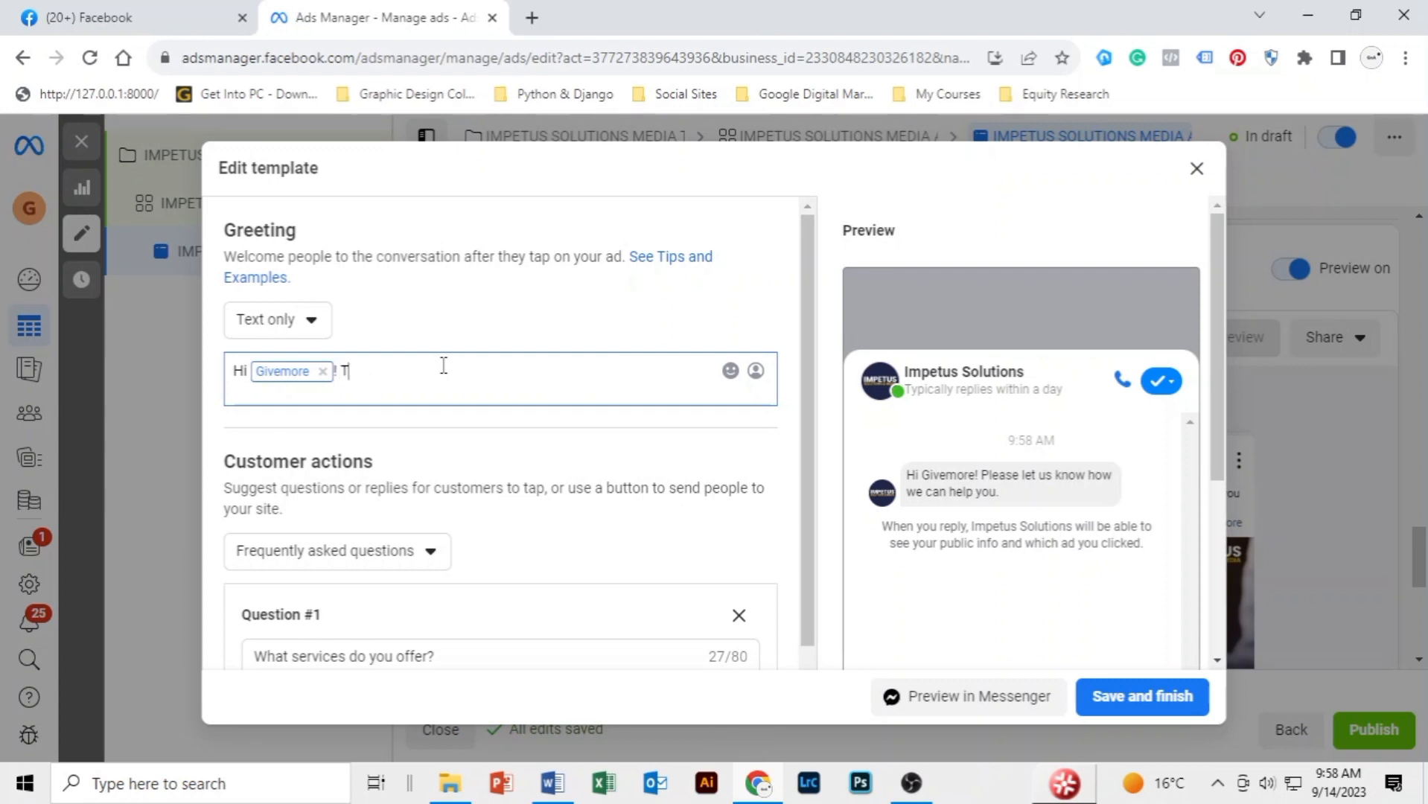
type("hank you so much for sh")
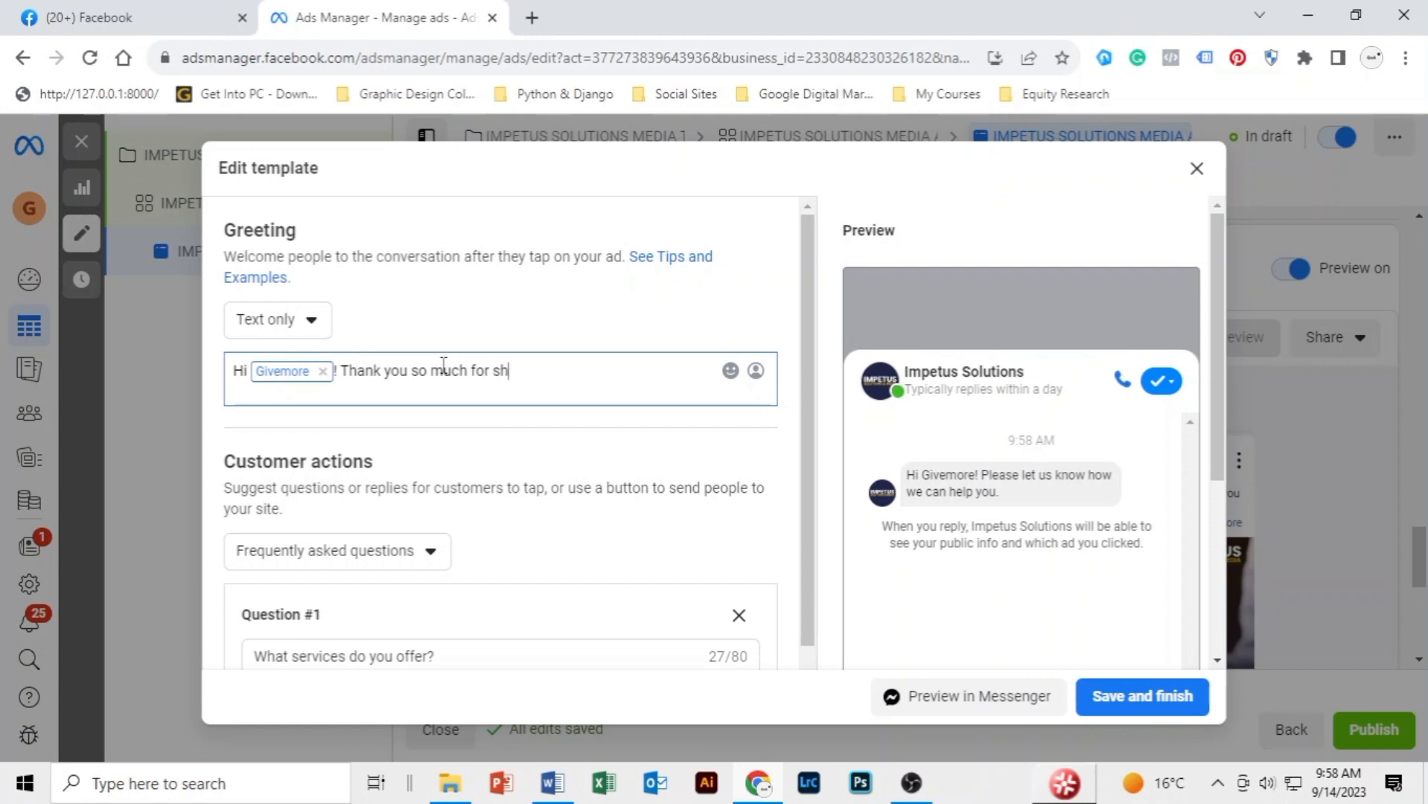
type("owing interest in our bo")
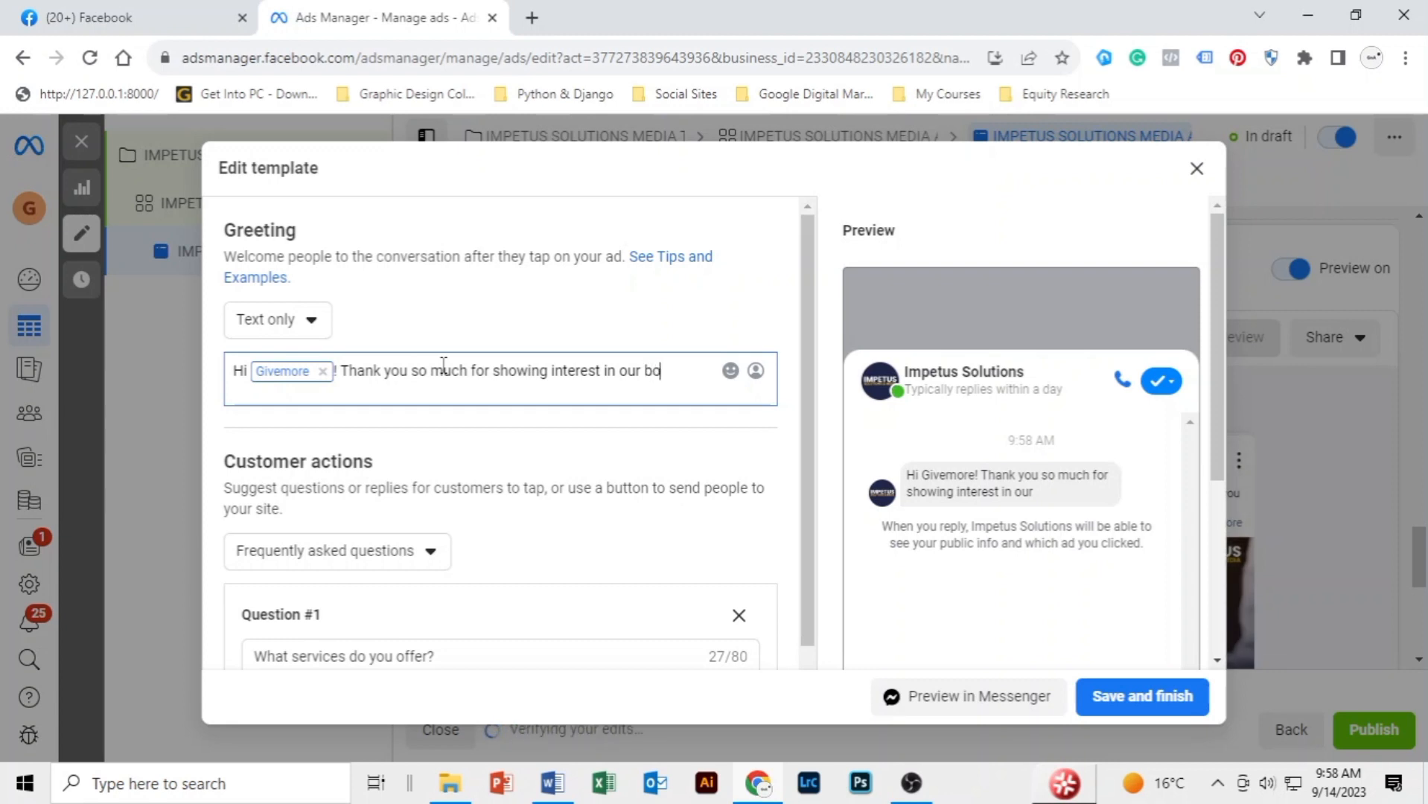
key("BackSpace")
type("B")
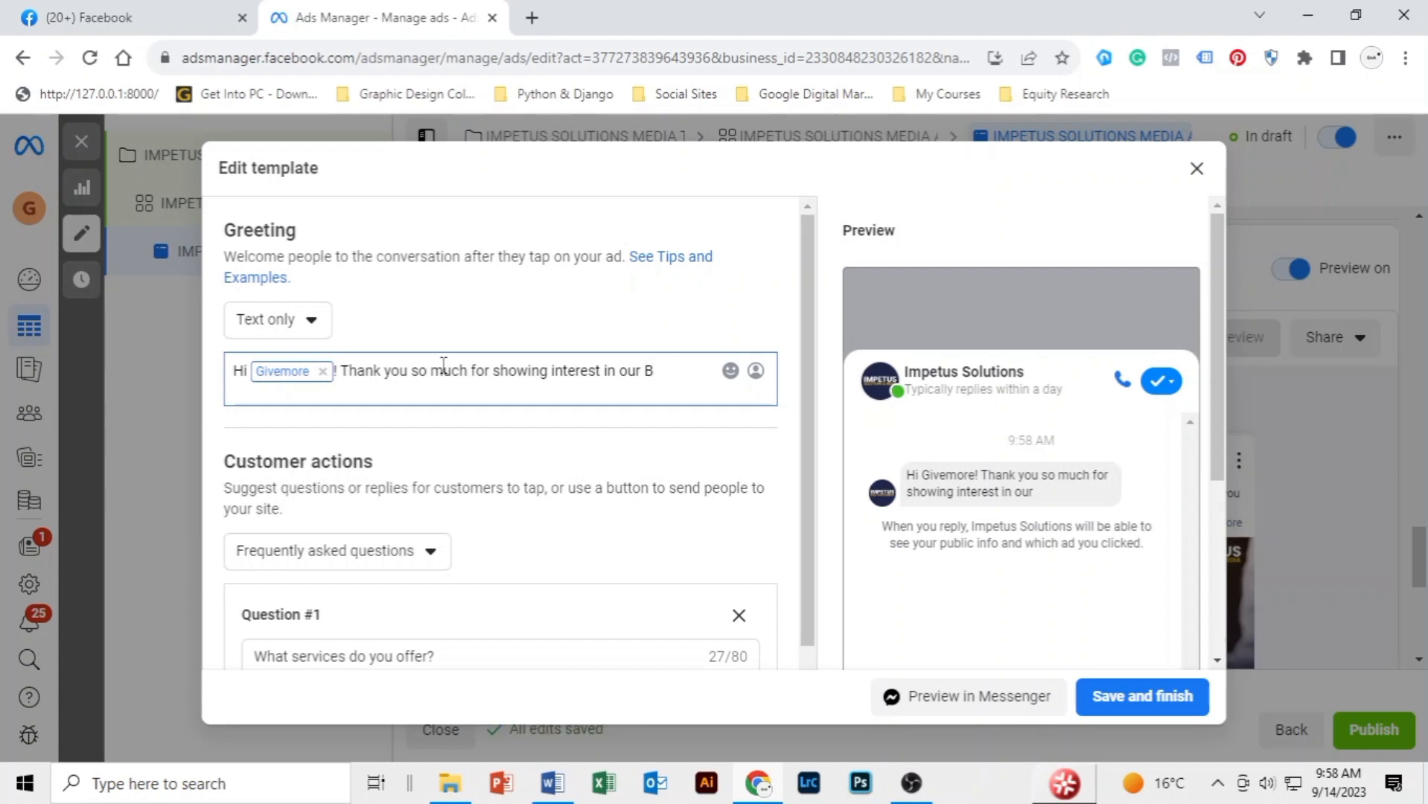
type("ookk")
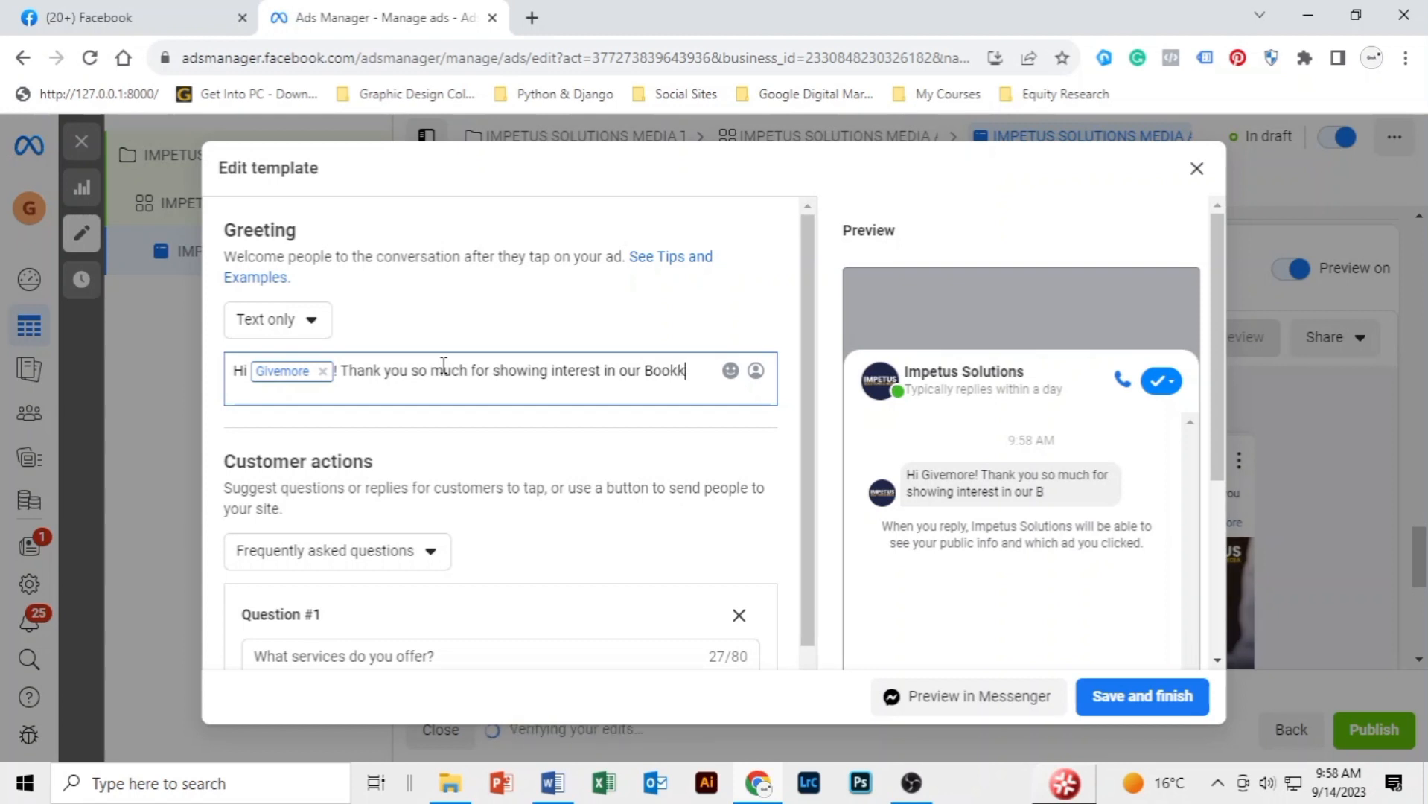
type("ookkeeping services.")
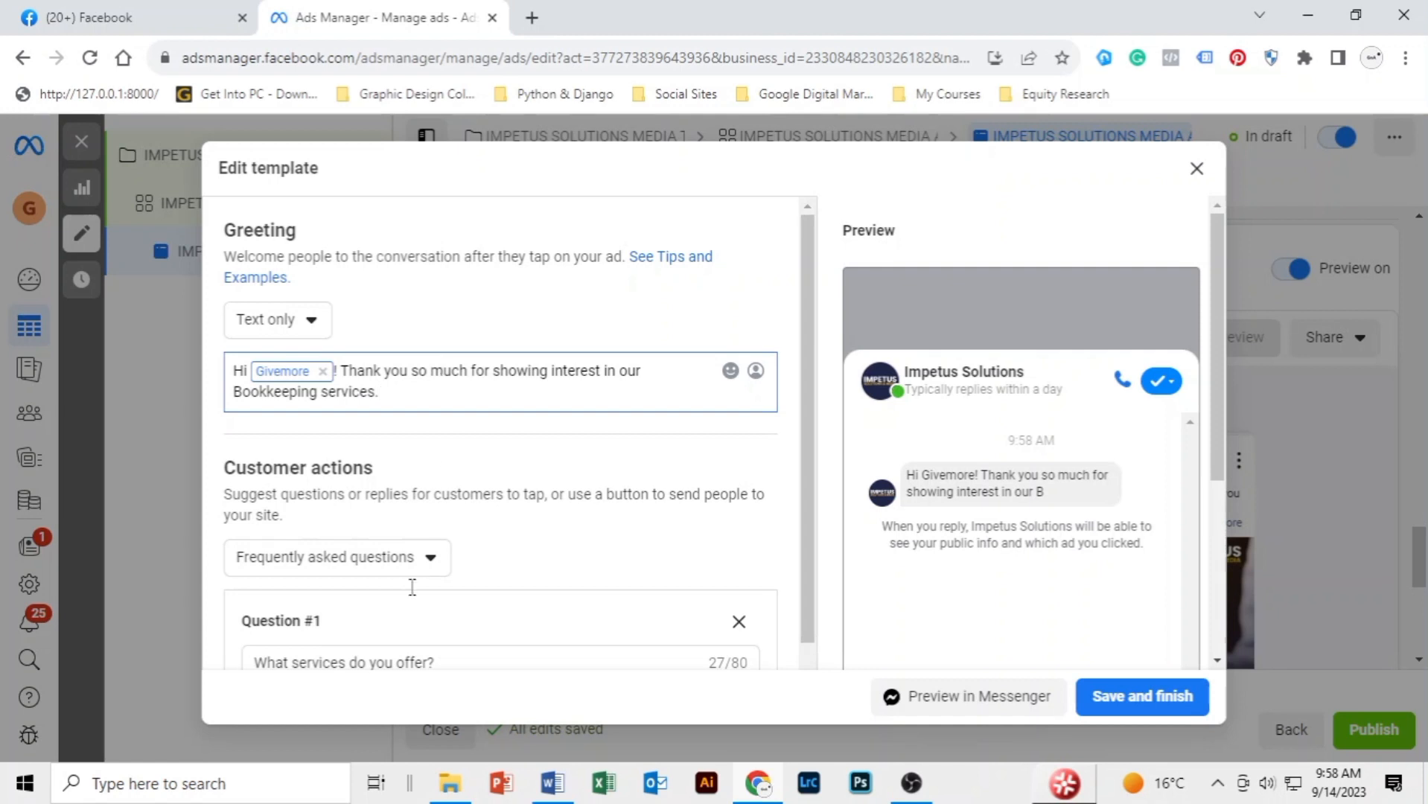
- Replace Question #1 with "Can you help me manage my business finances?"
scroll(494, 529, "down", 4)
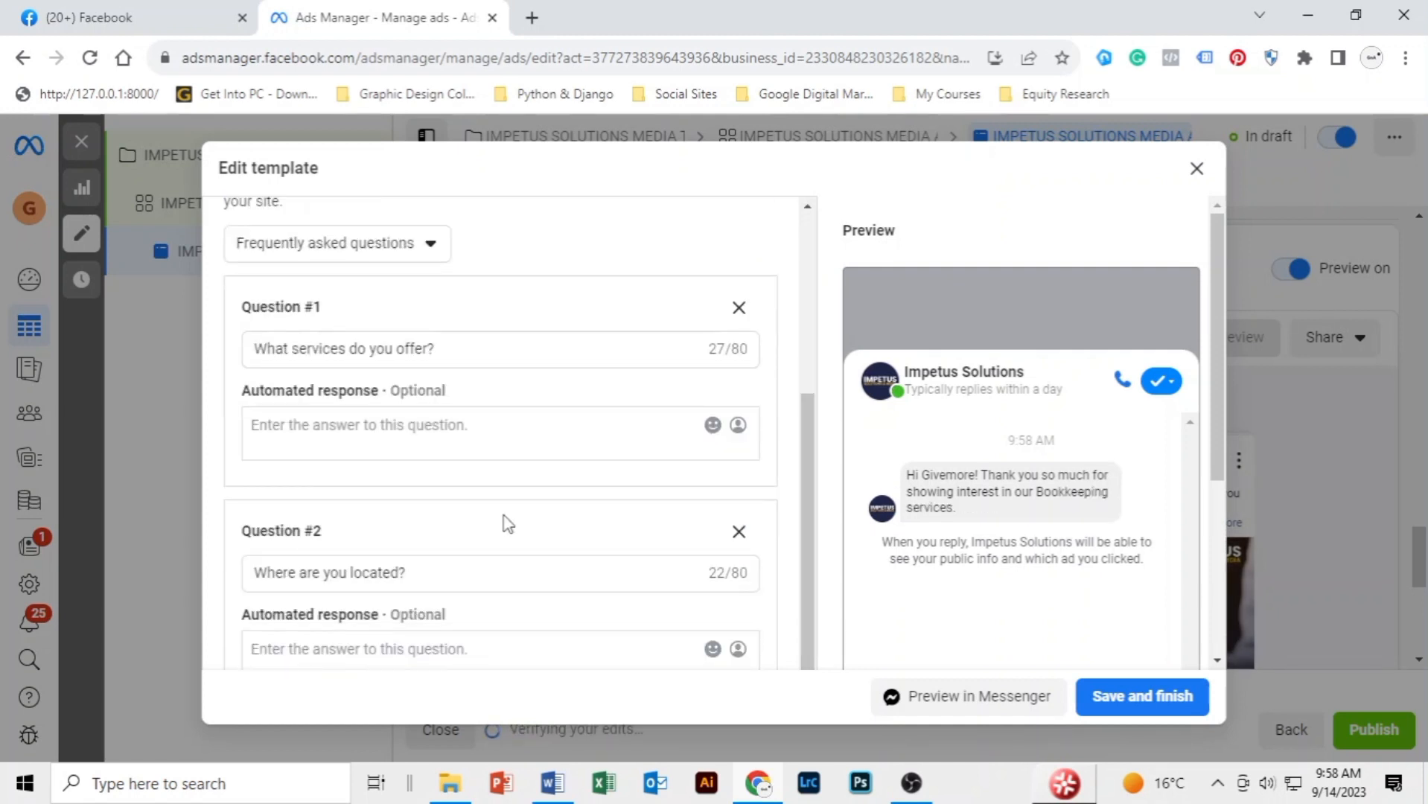
left_click_drag(439, 348, 243, 367)
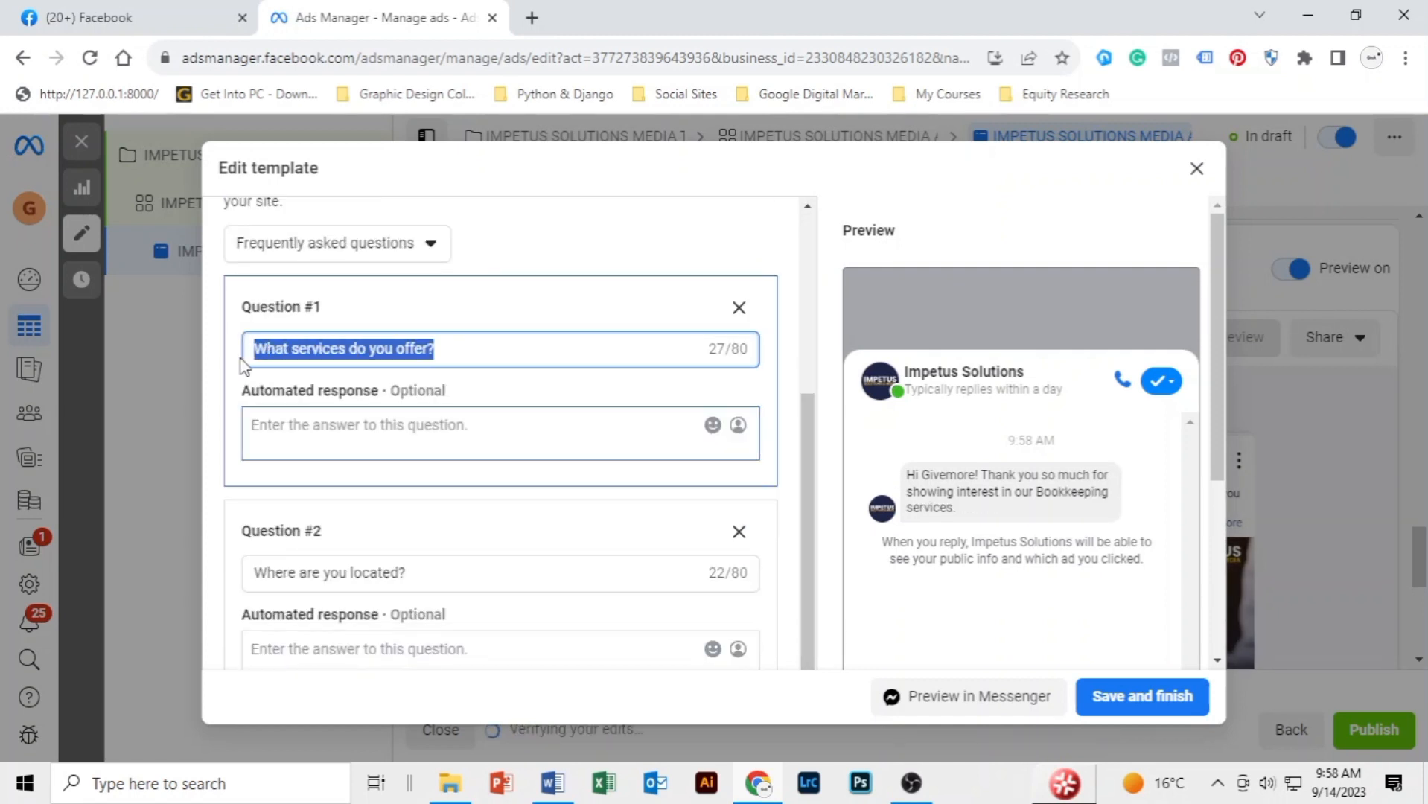
type("C")
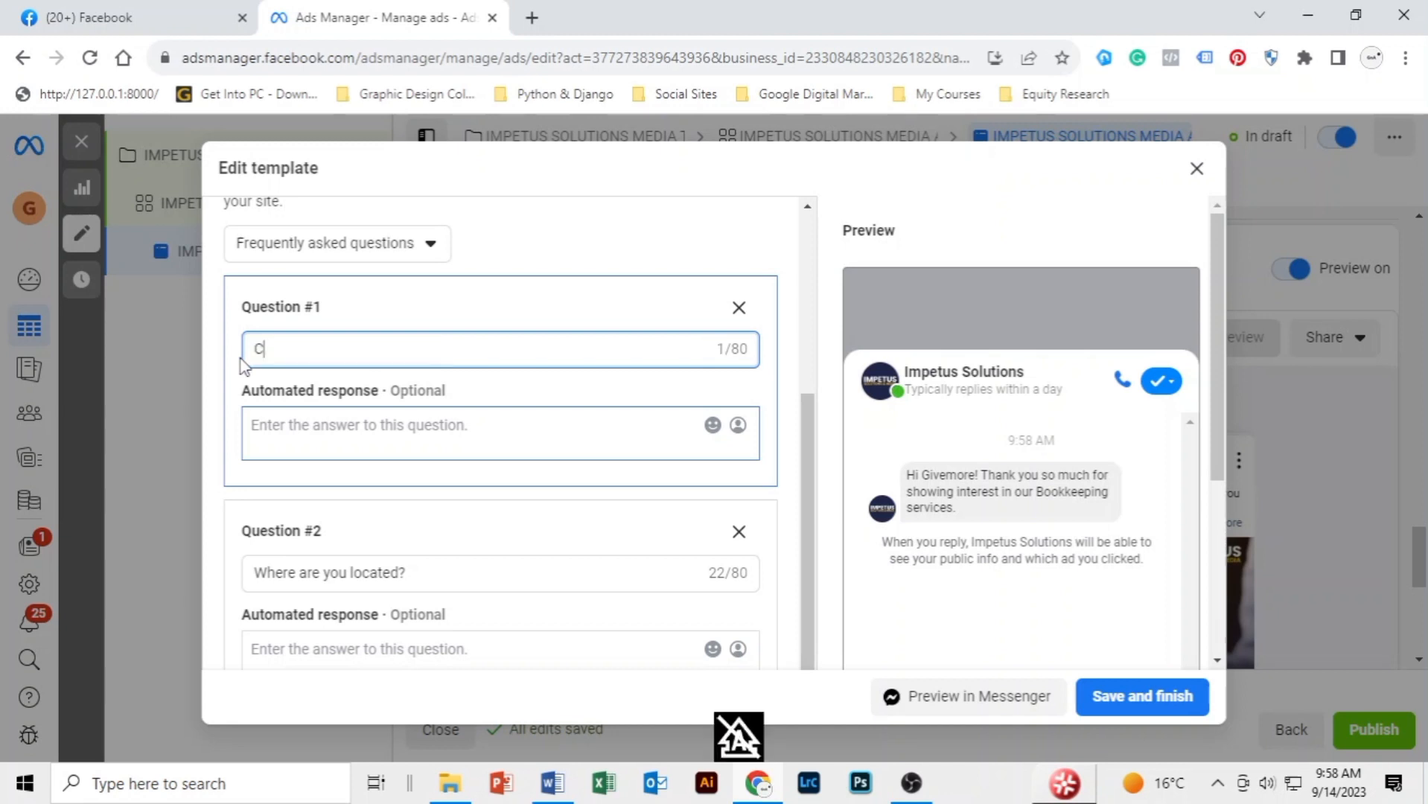
type("an you help e")
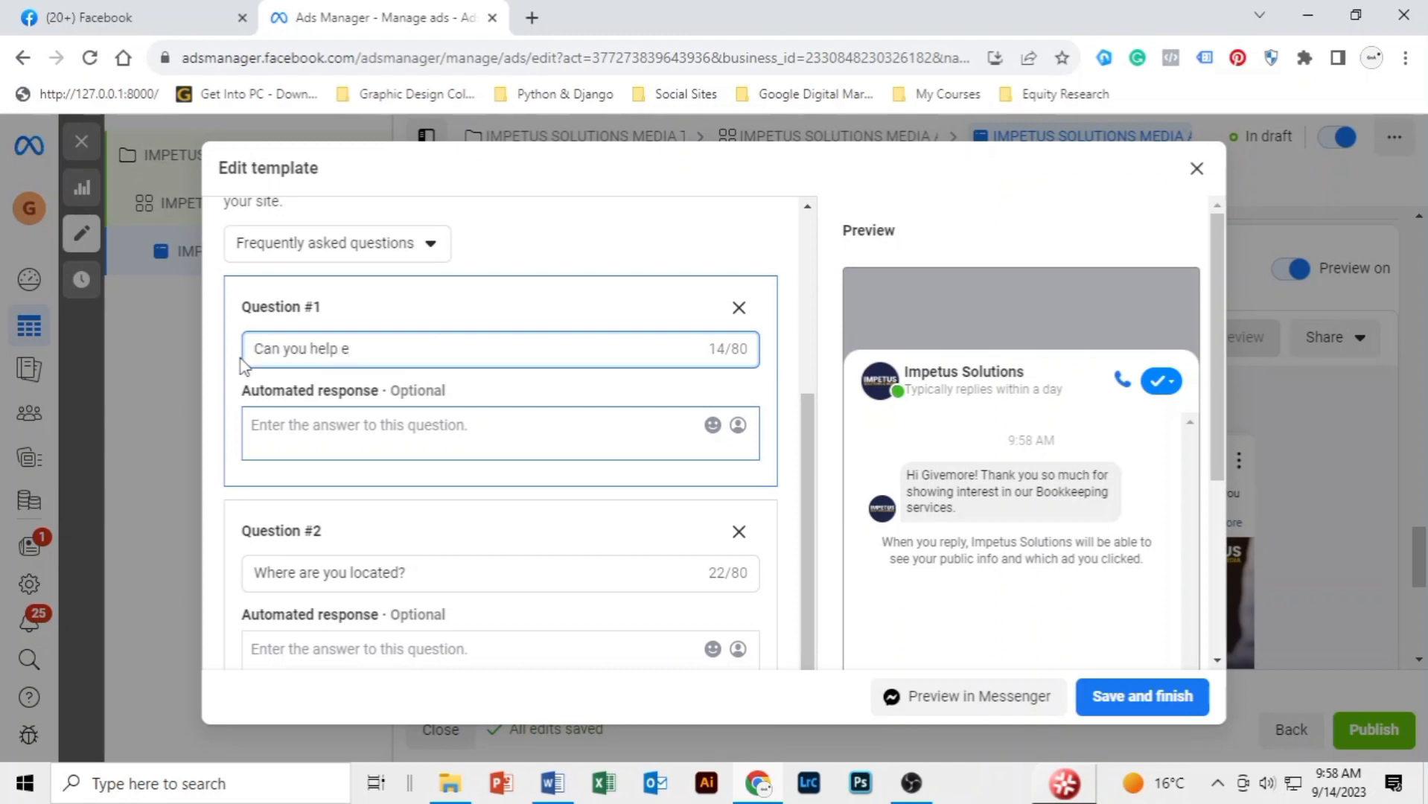
key("BackSpace")
type("me")
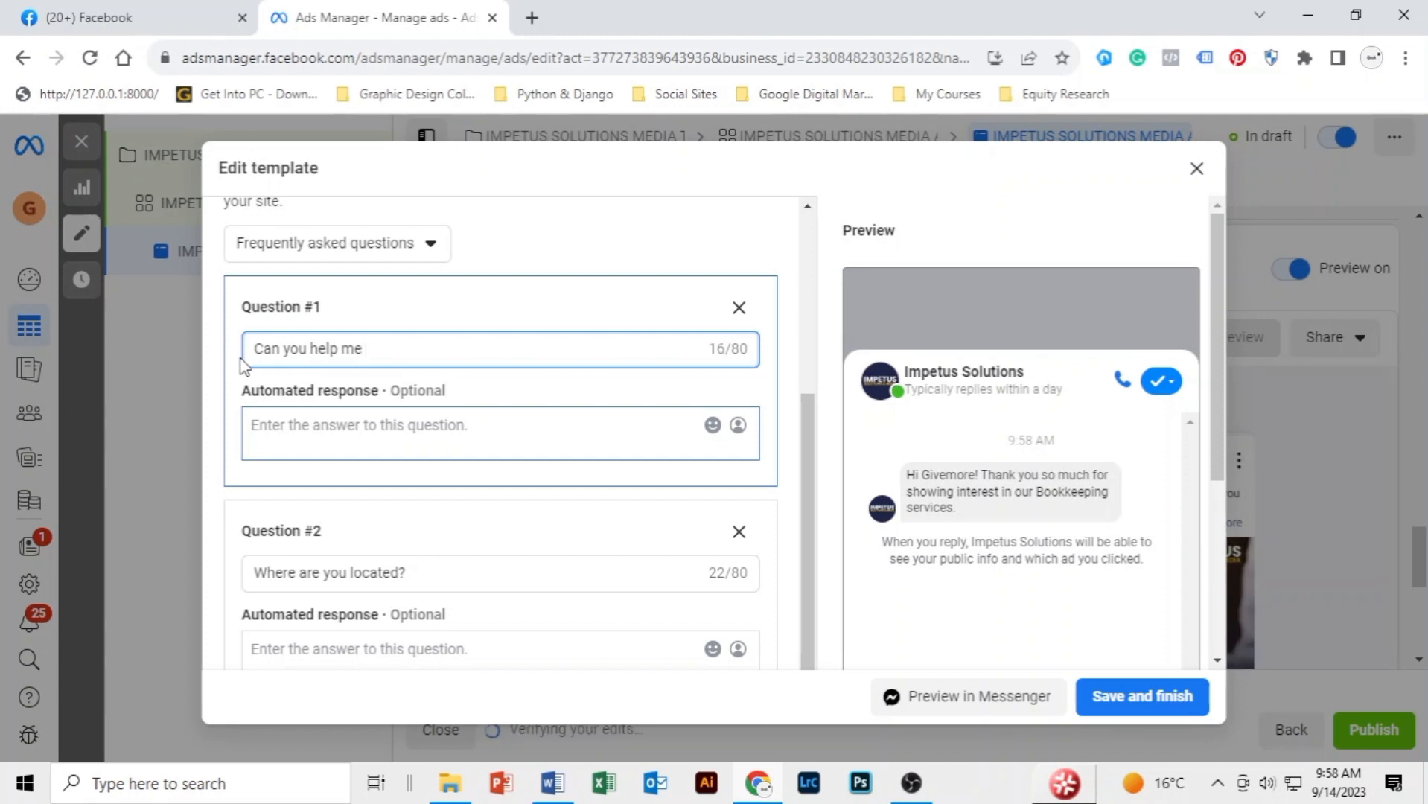
type(" man")
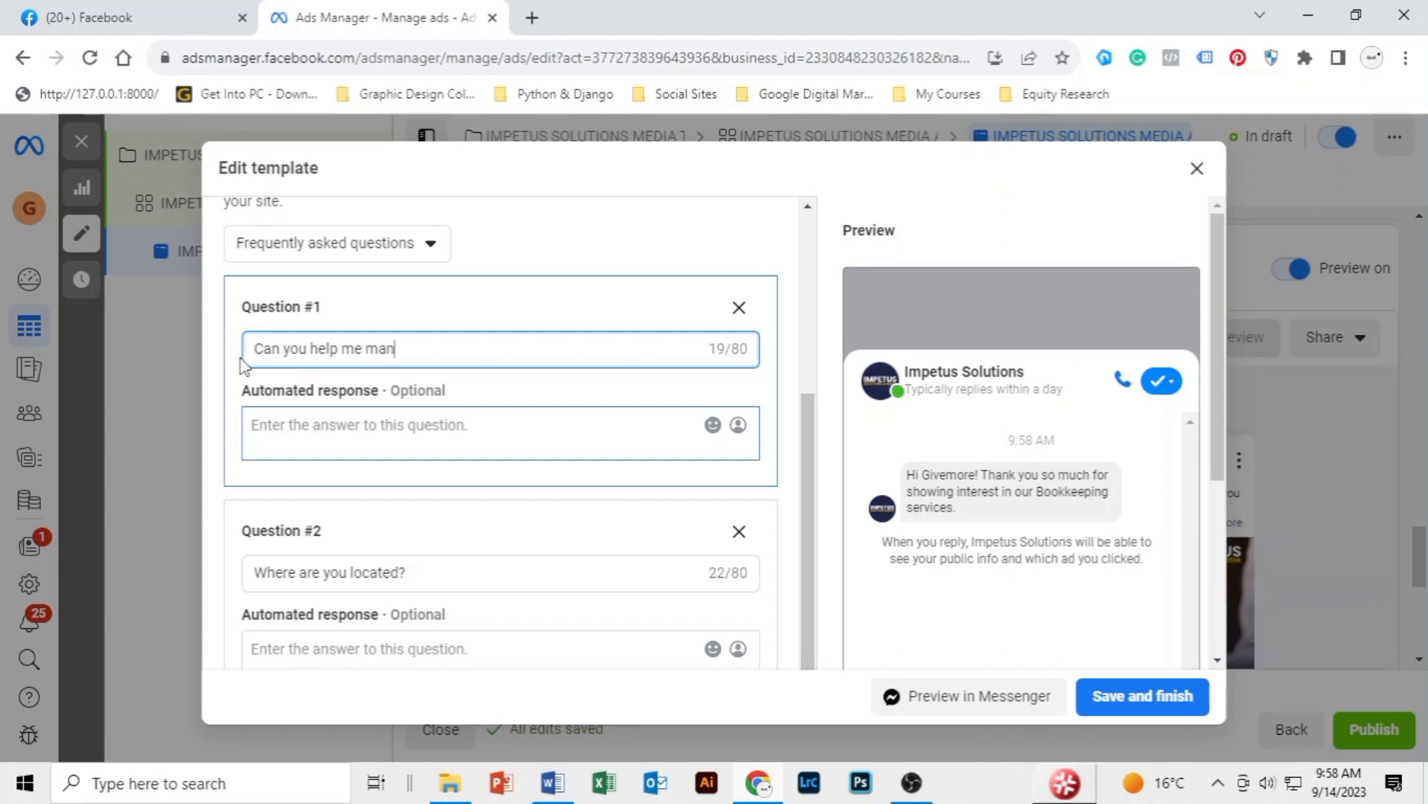
type("age my business finances?")
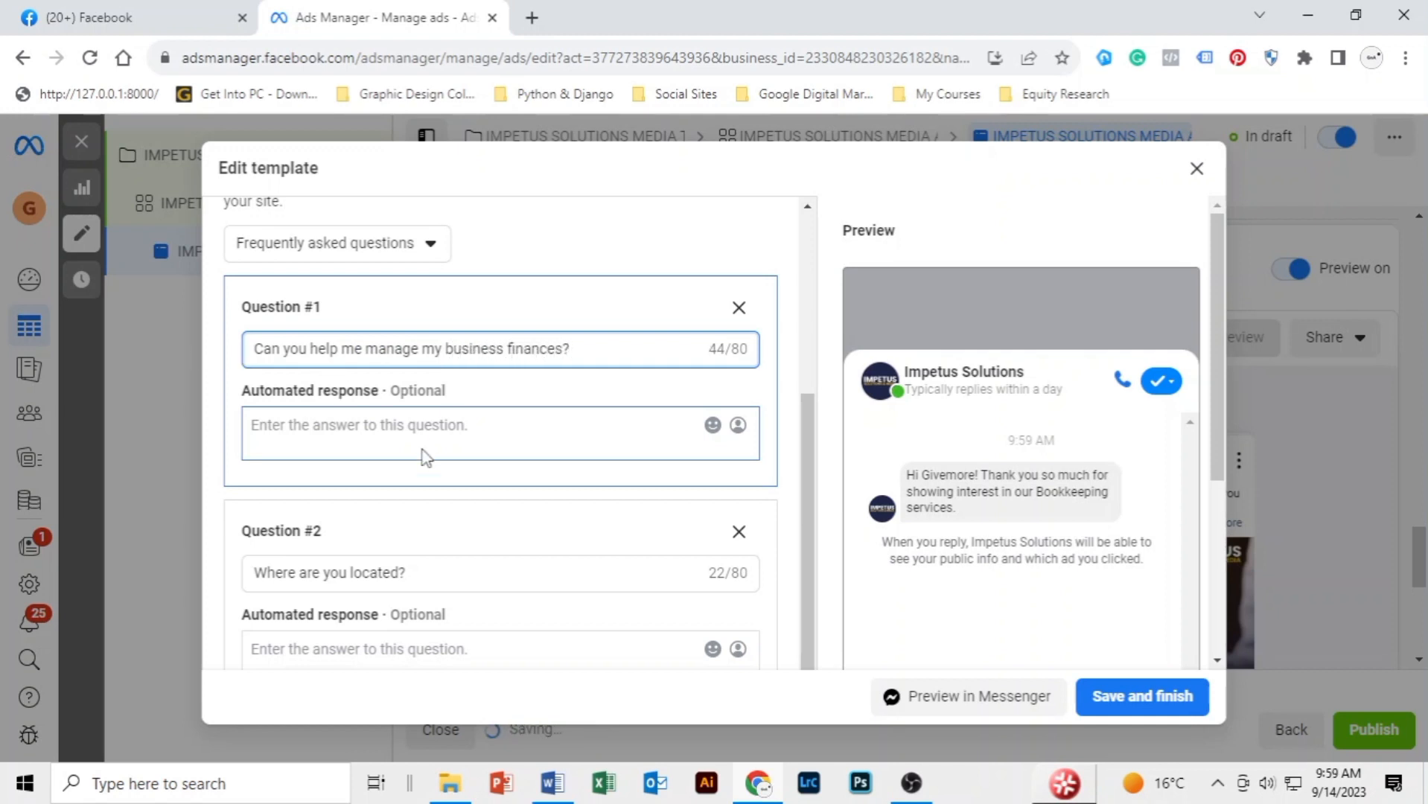
- Enter "Yes, sure! Please leave your contact number so that we can call you." as Question #1's automated response
left_click(415, 425)
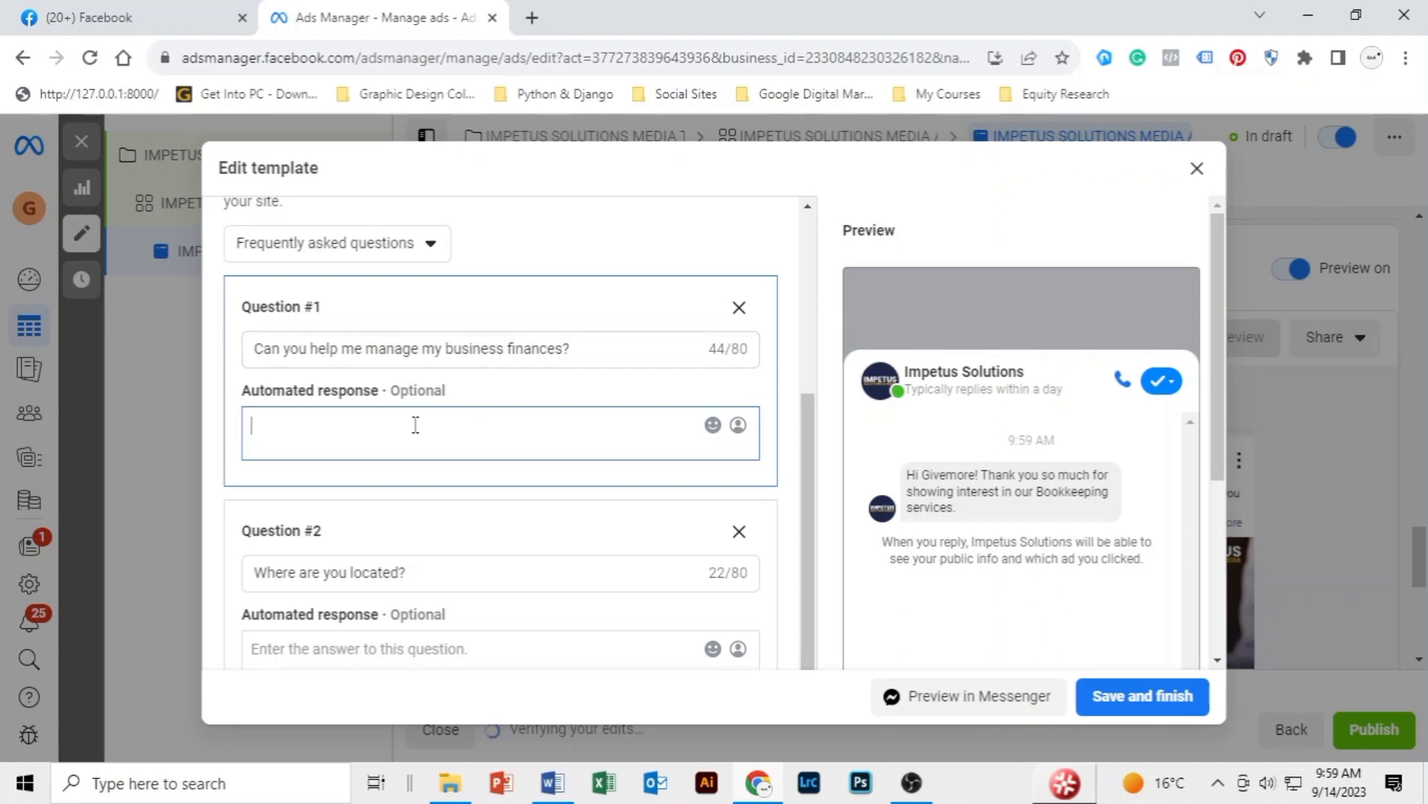
type("Ye")
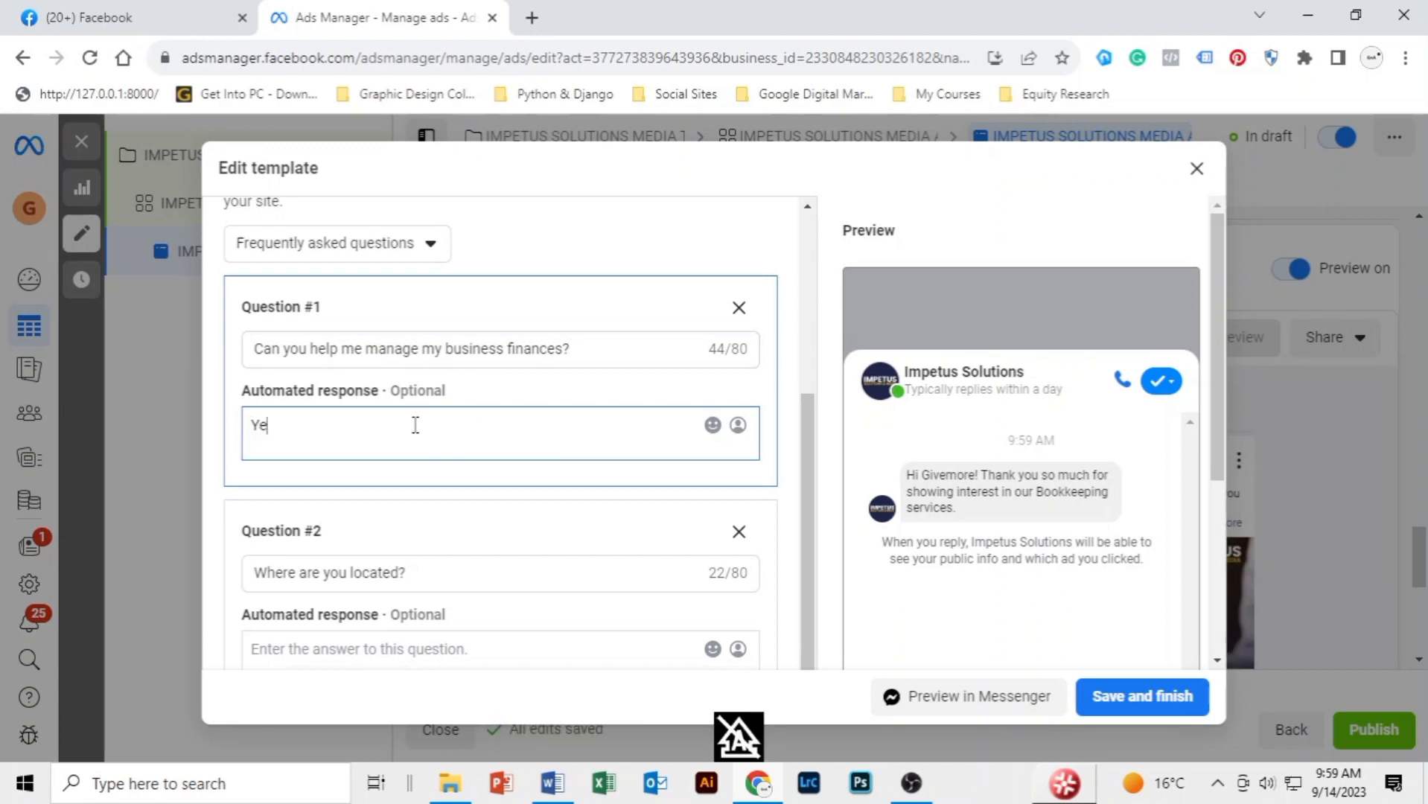
type("s, sure")
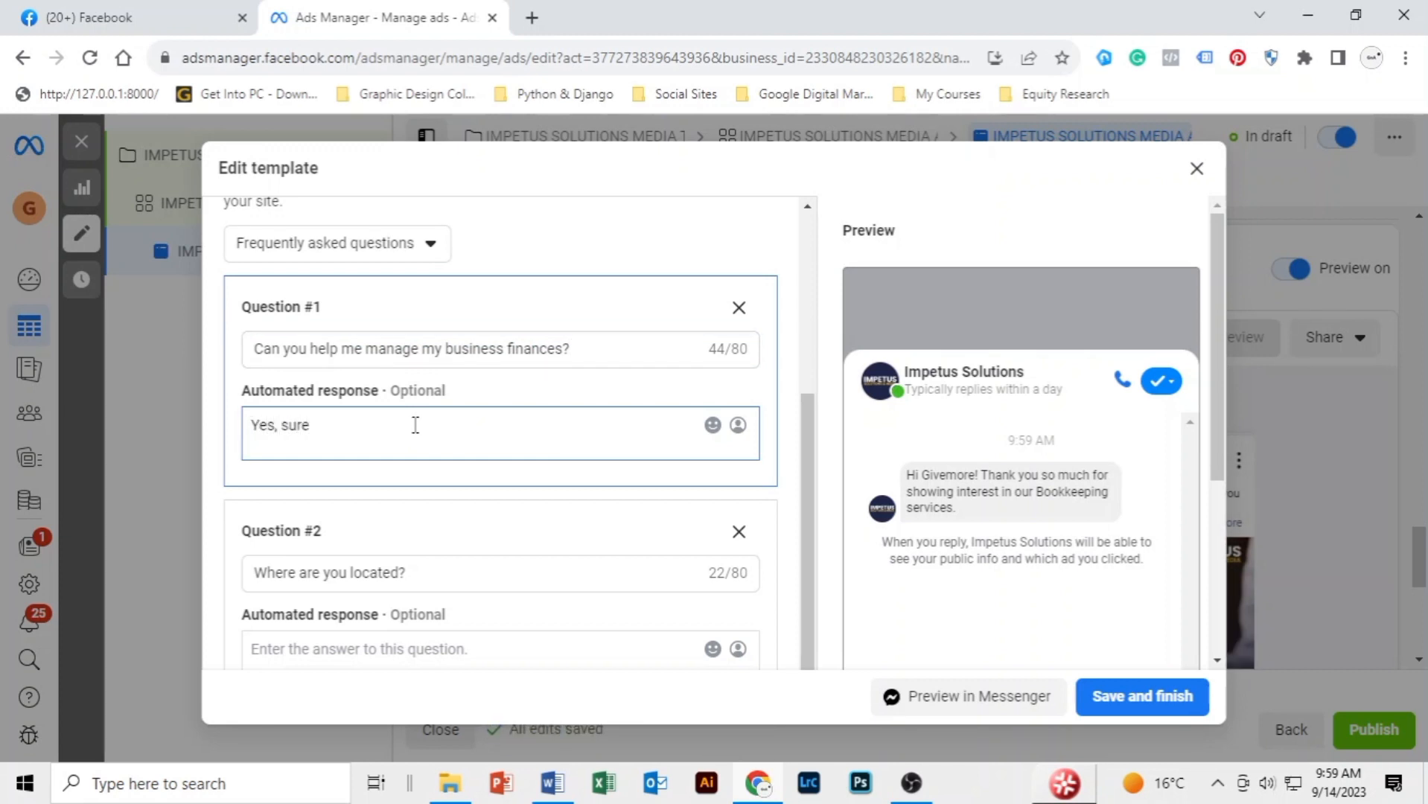
type("! Plea")
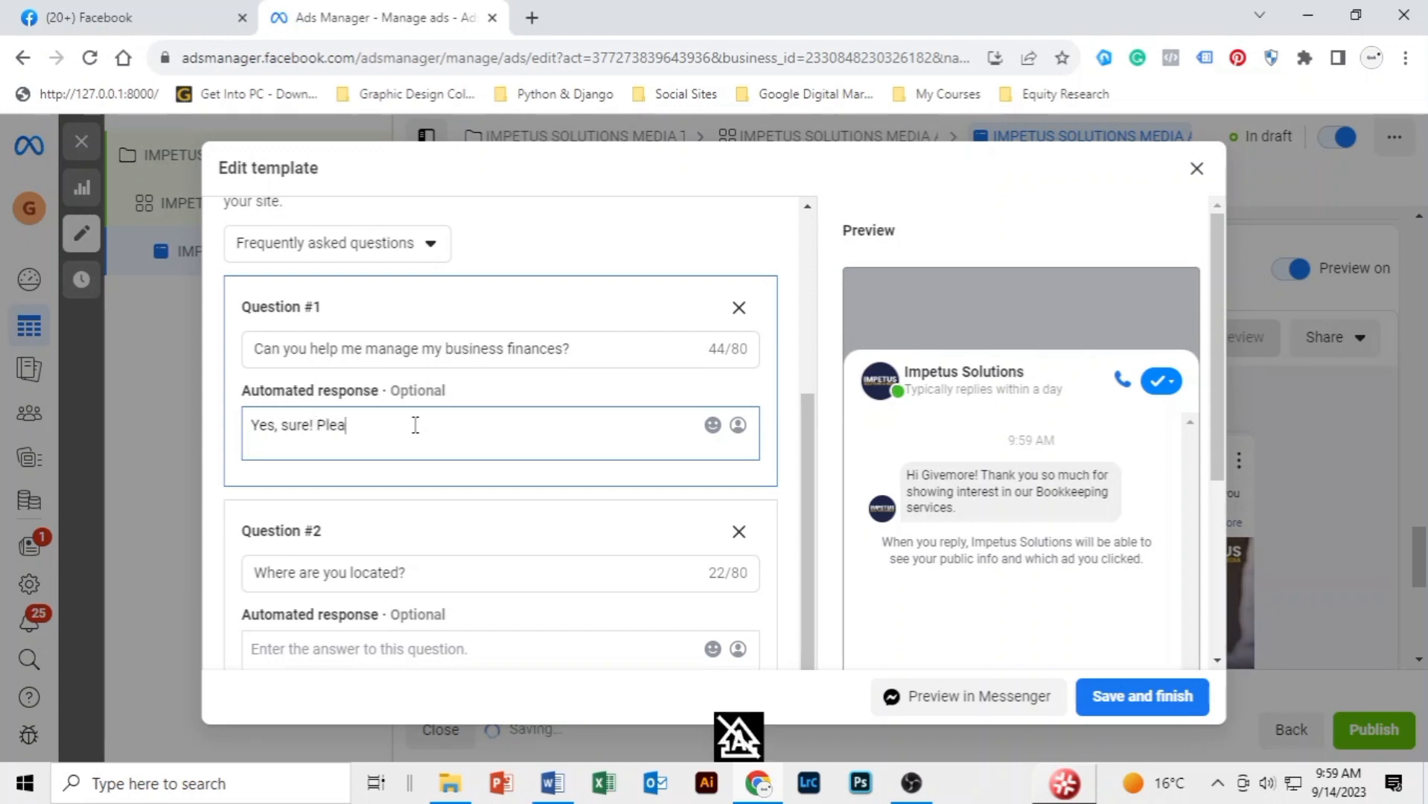
type("se leave your ")
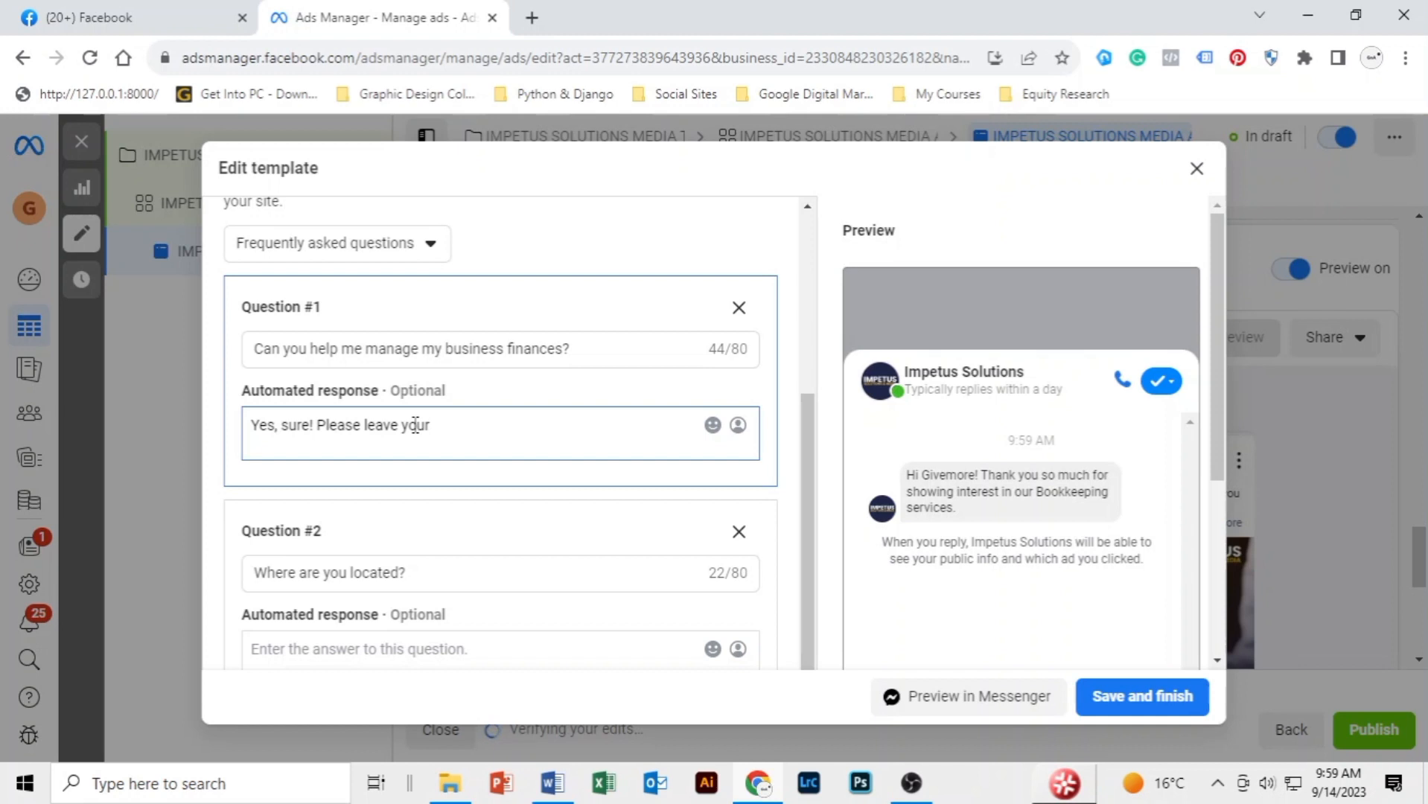
type("contact number so that")
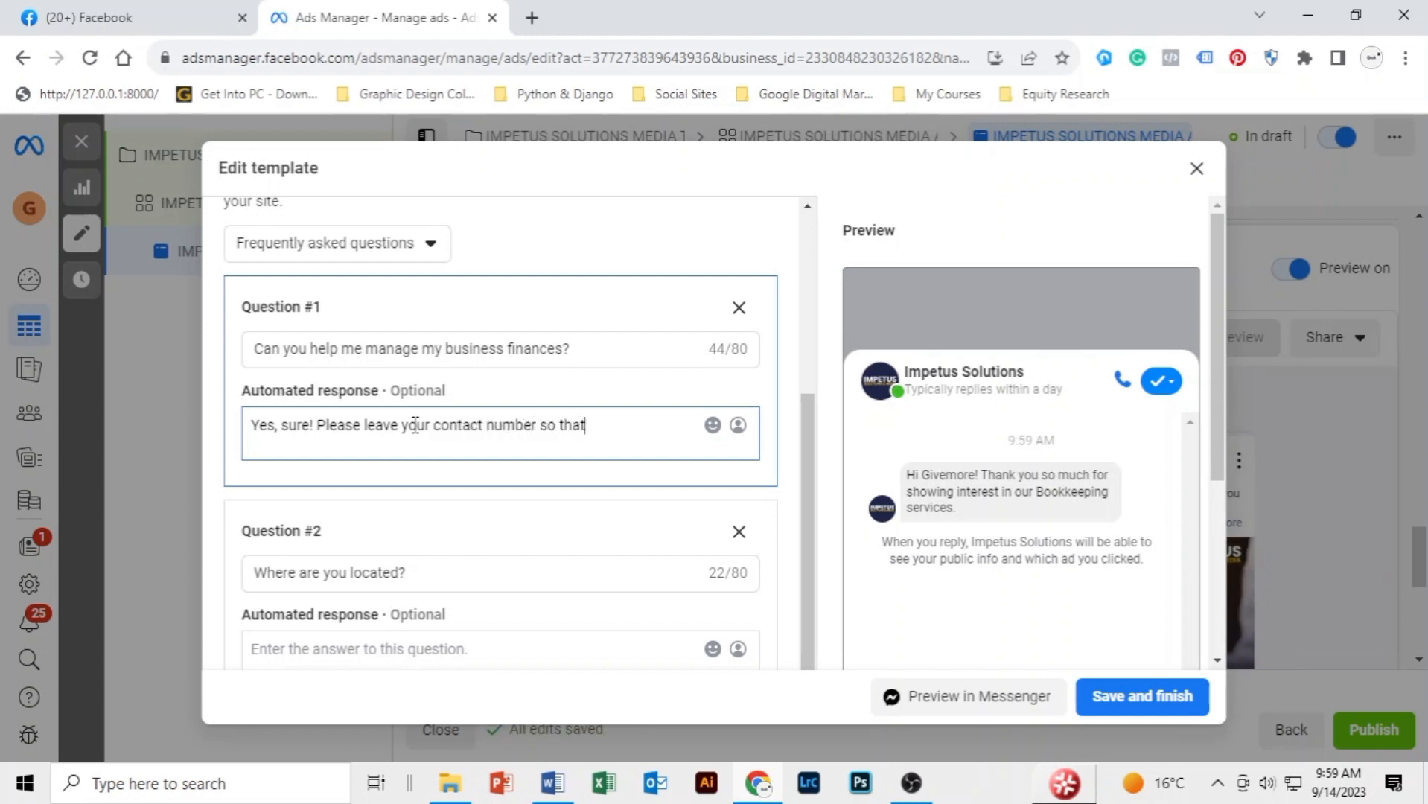
type(" we")
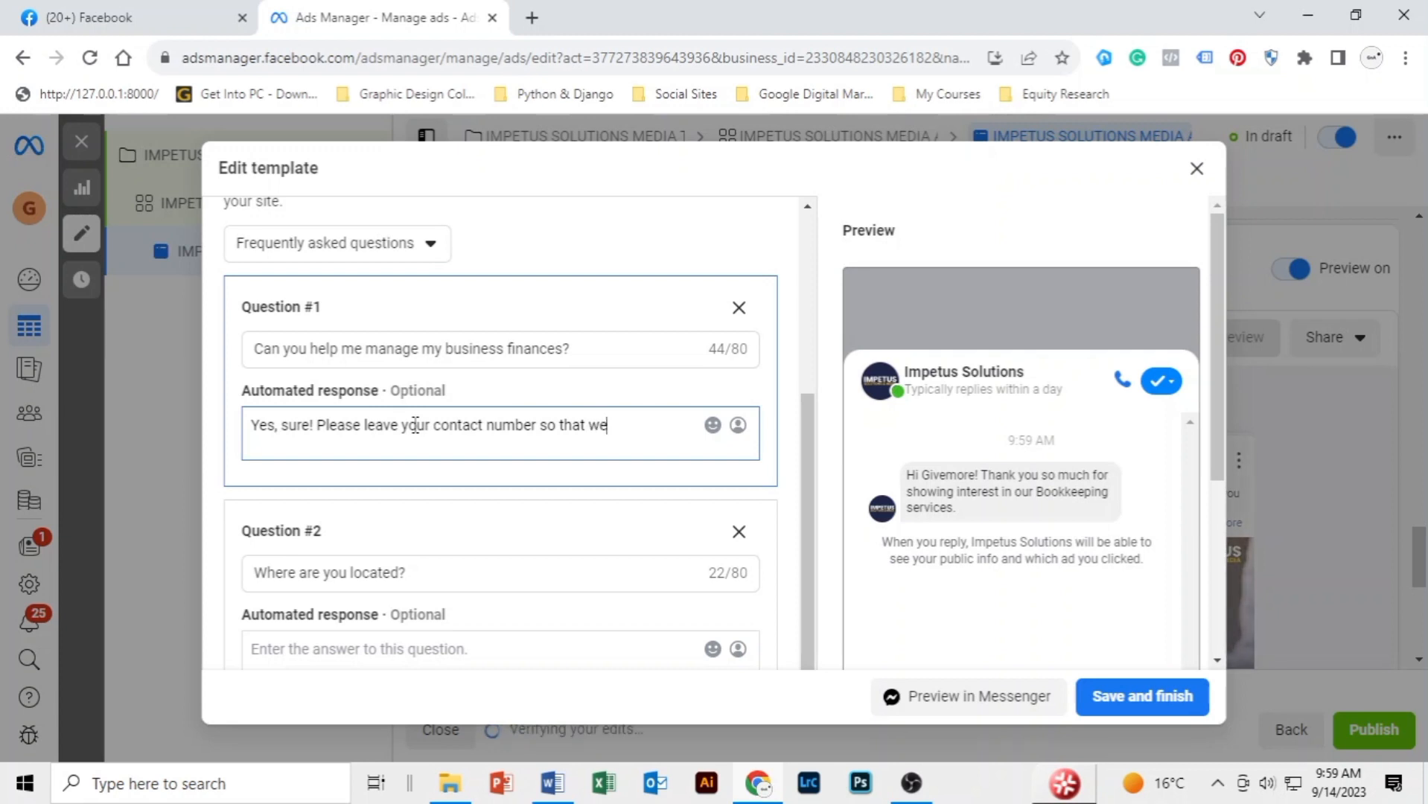
key("BackSpace")
key("BackSpace")
type("we ca")
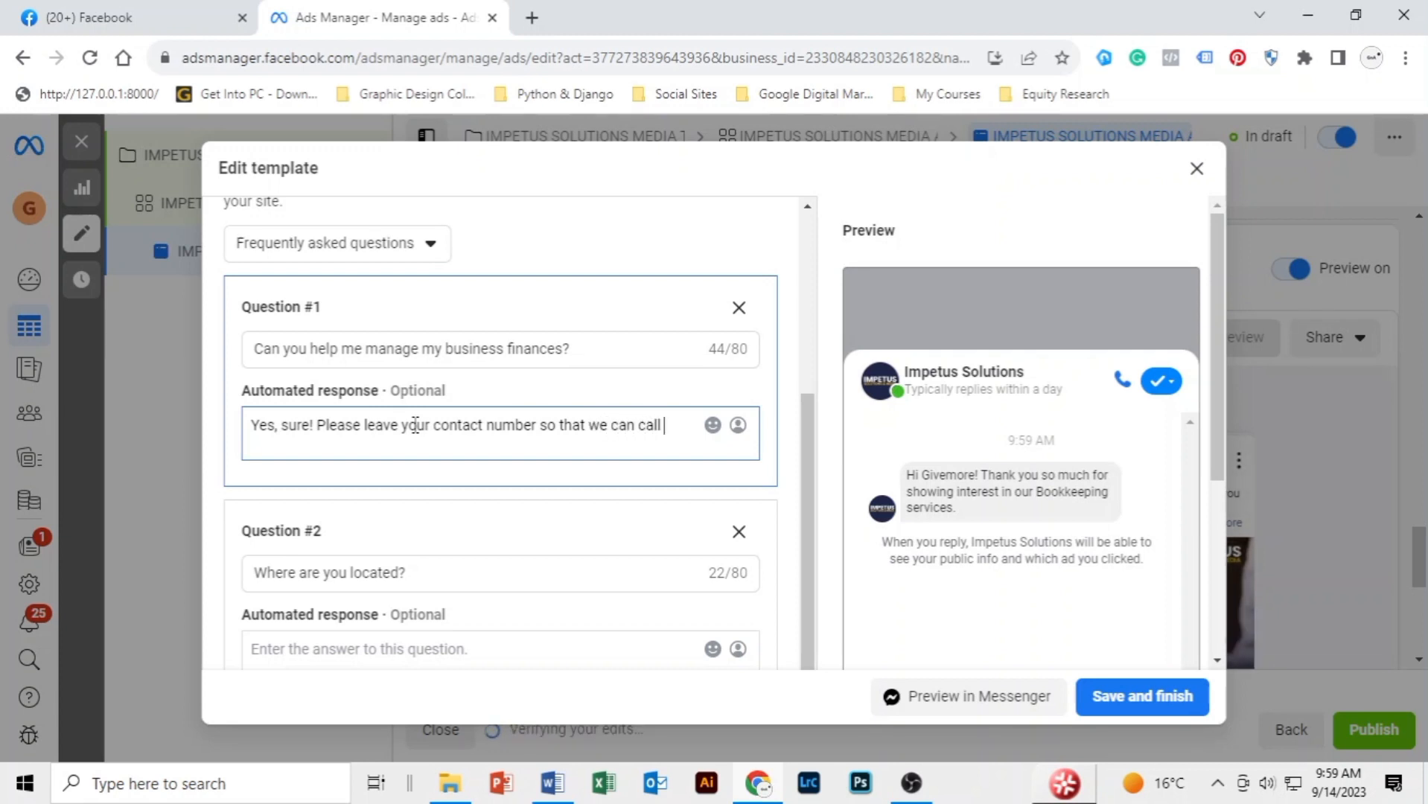
type("n call you")
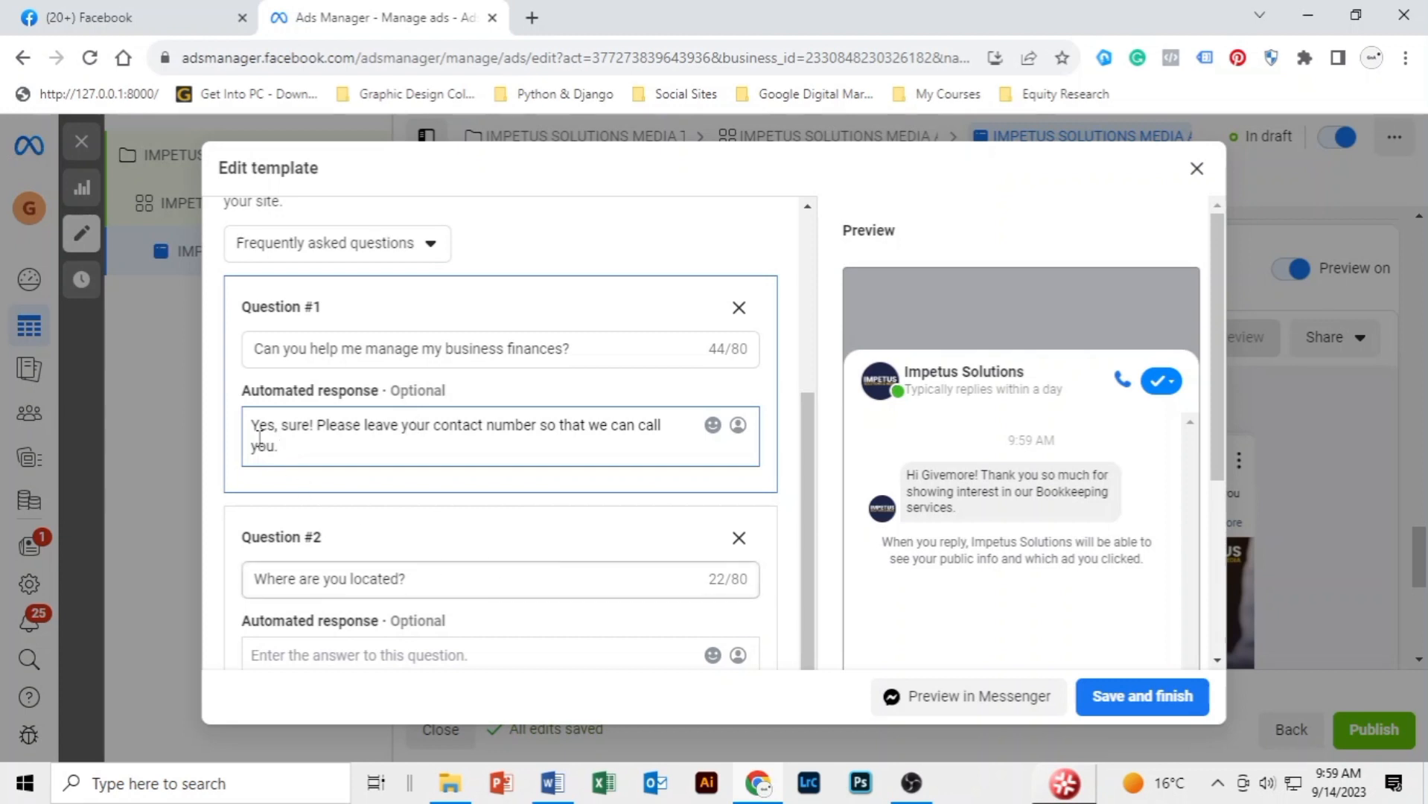
left_click_drag(289, 446, 254, 428)
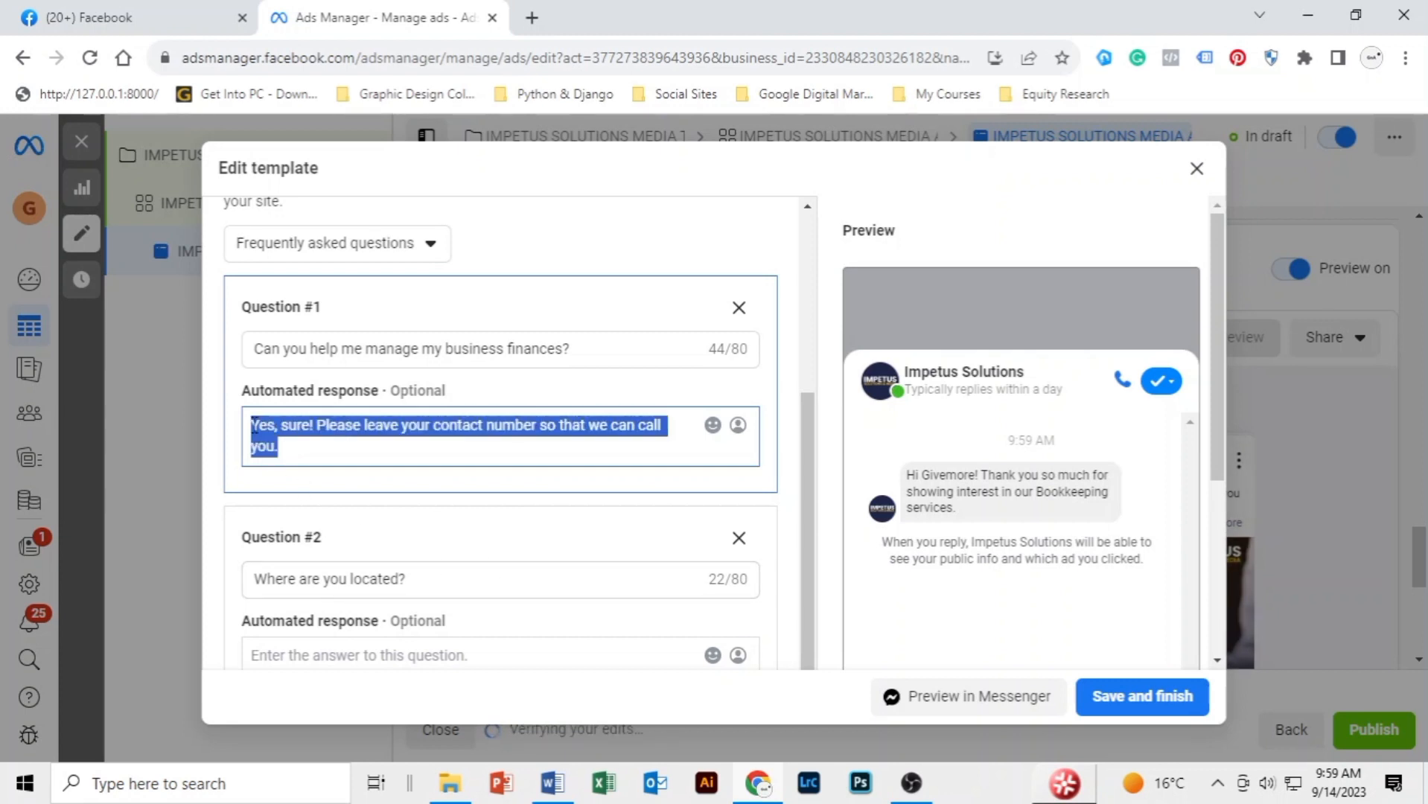
- Replace Question #2 with "I am interested. How can I pay?" and answer it with "Yes, sure! Please leave your contact number so that we can call you."
scroll(536, 361, "down", 3)
left_click_drag(424, 385, 309, 385)
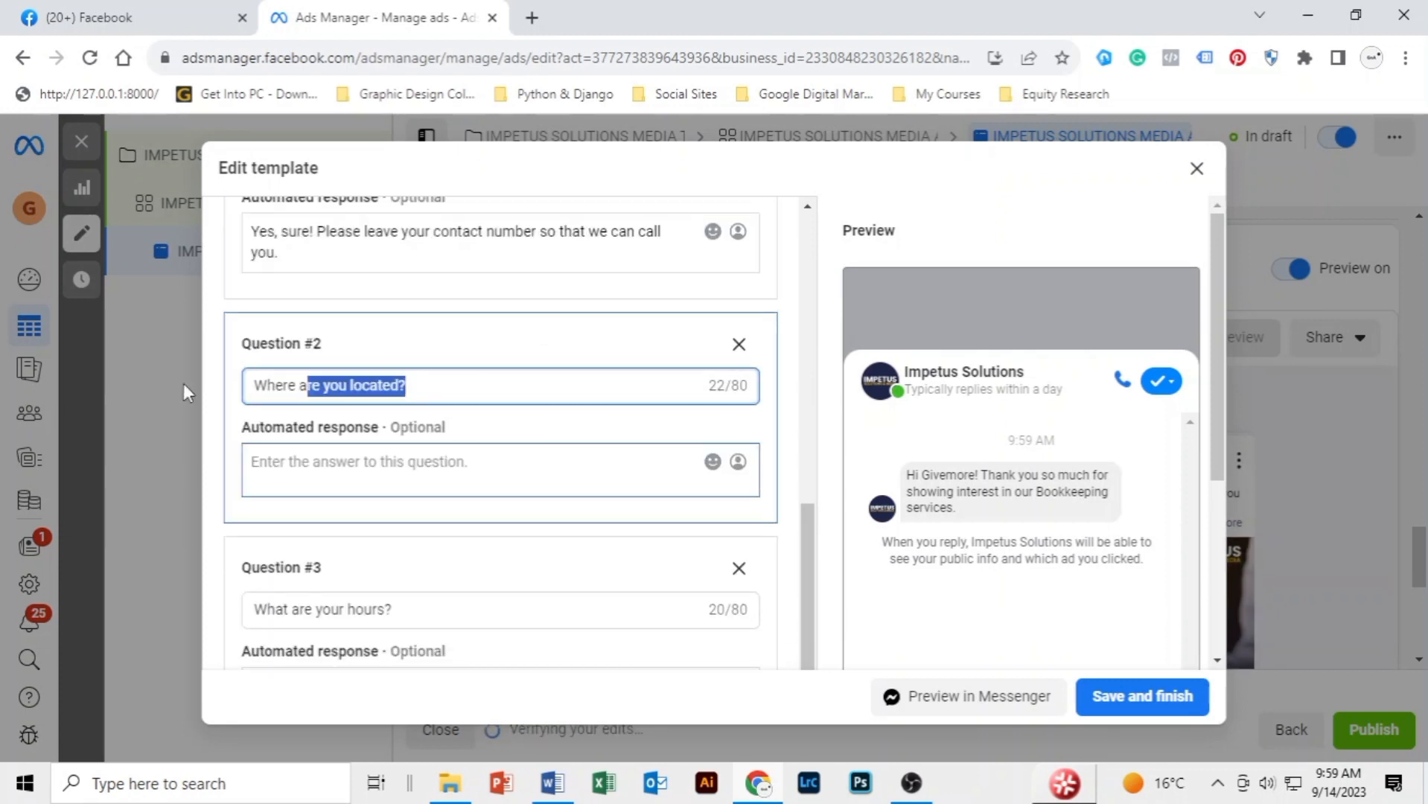
left_click_drag(184, 384, 184, 383)
key("BackSpace")
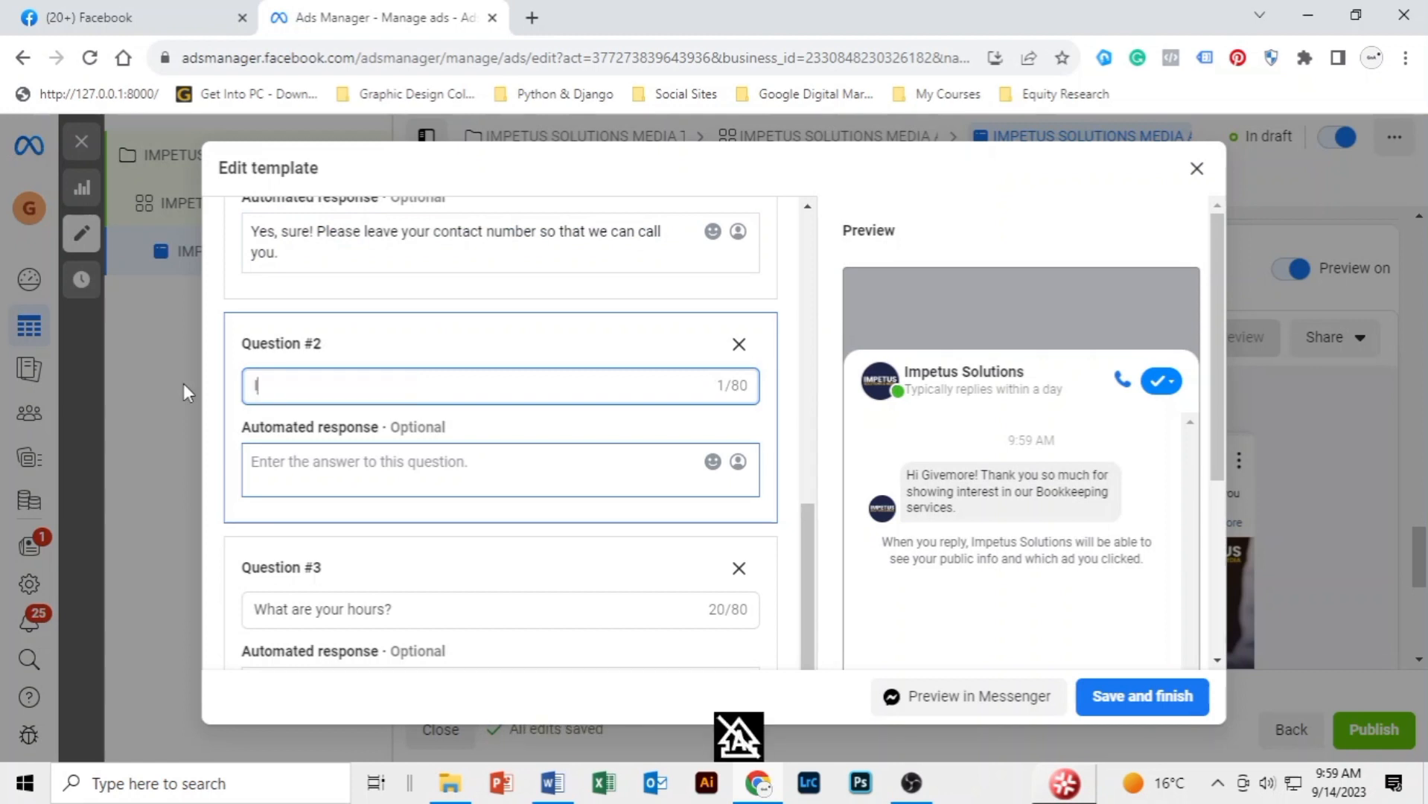
type("I am in")
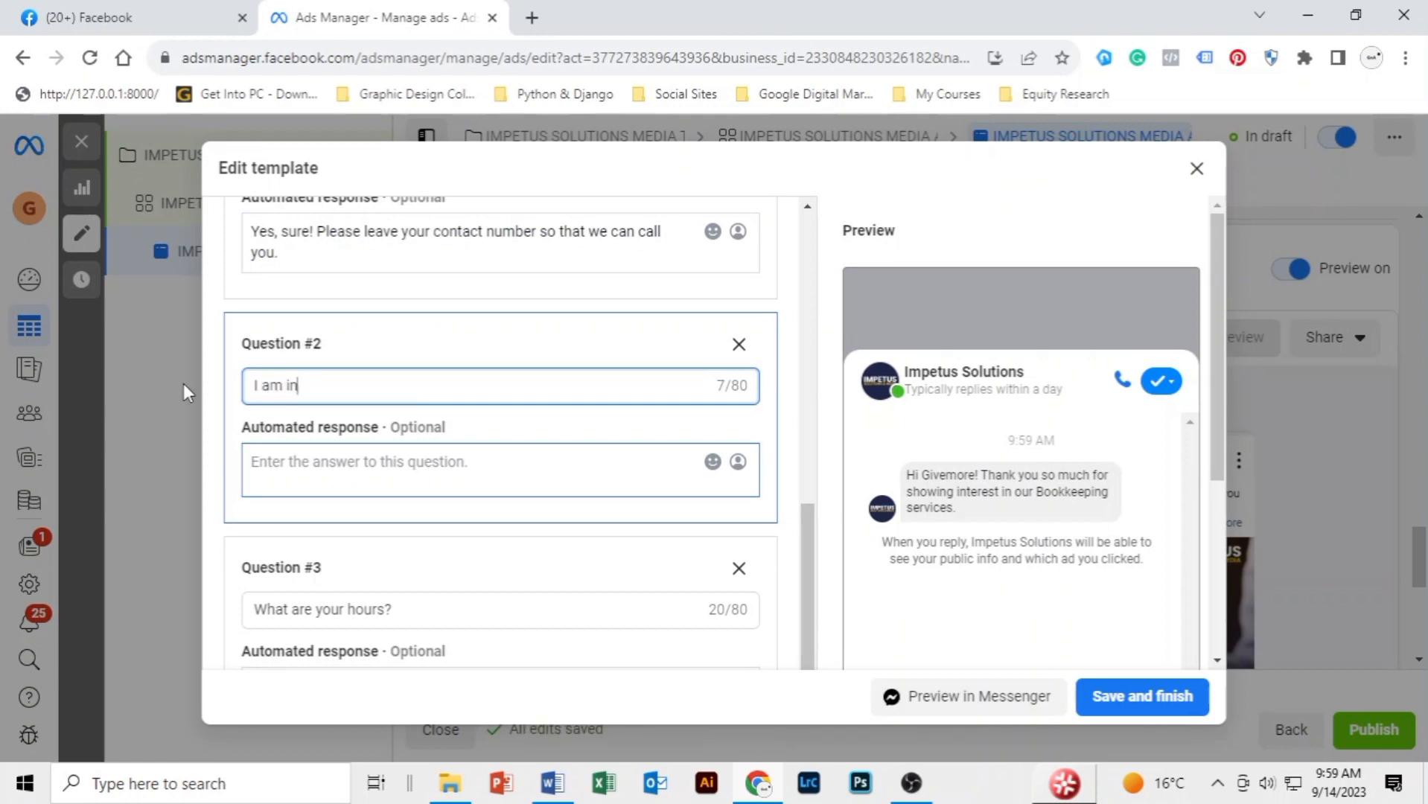
type("terested. ")
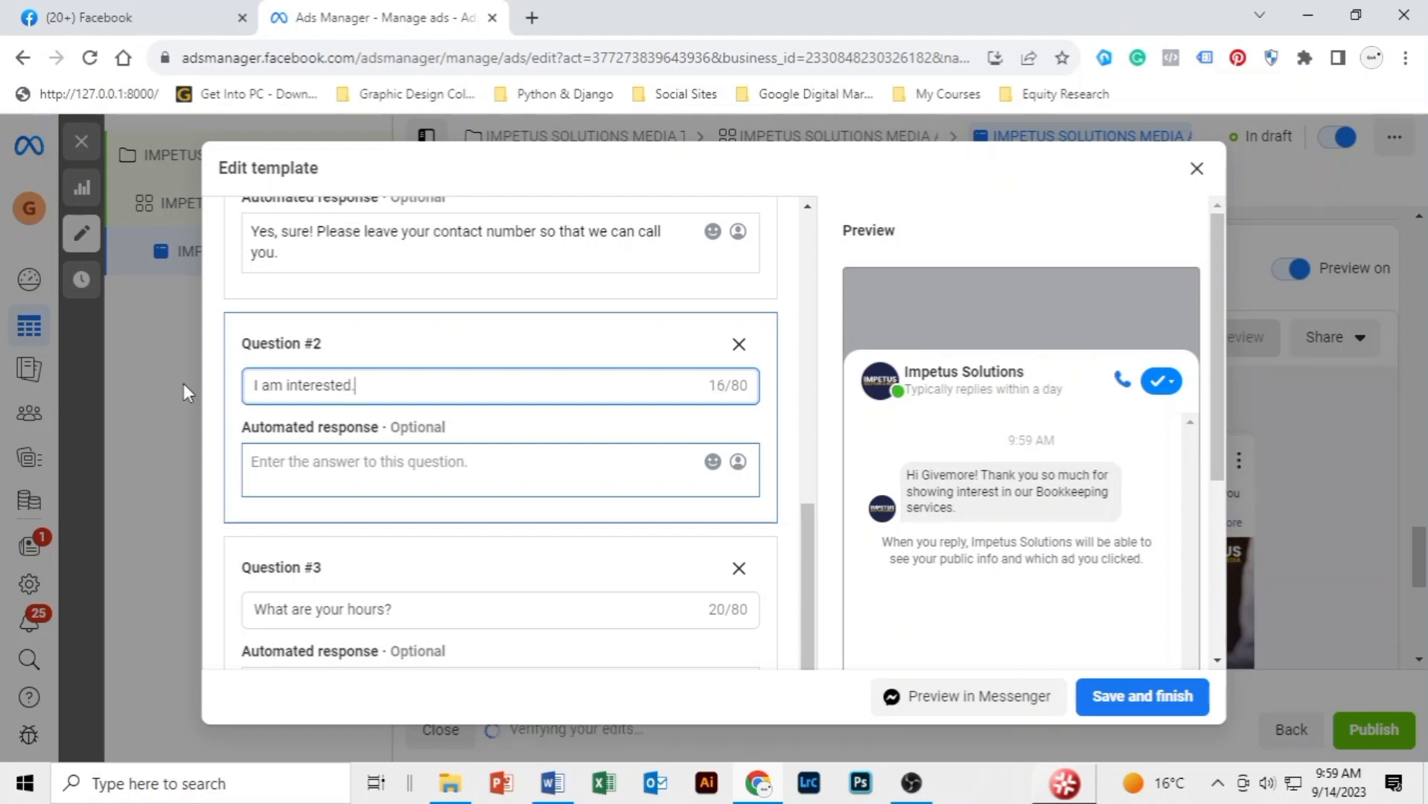
type("H")
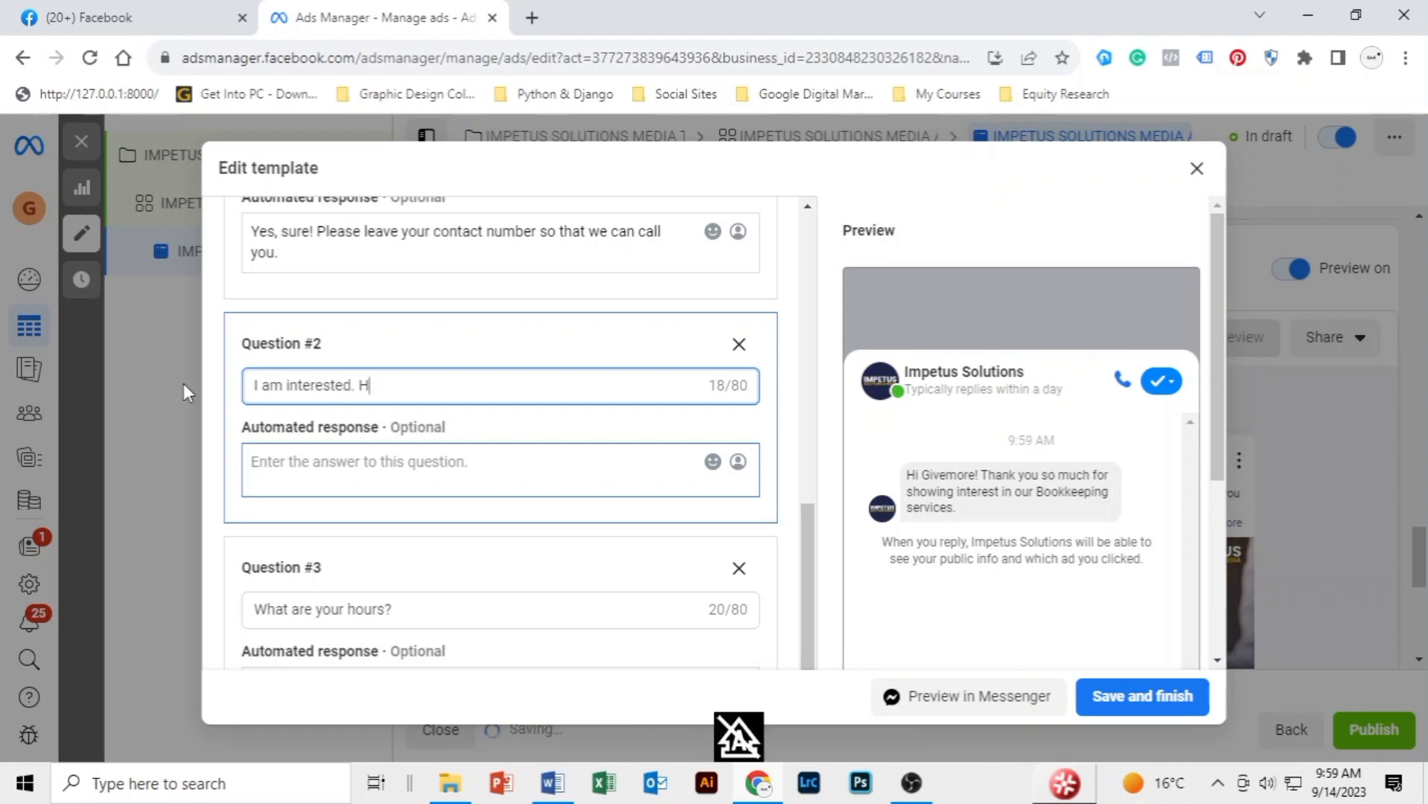
type("ow can ")
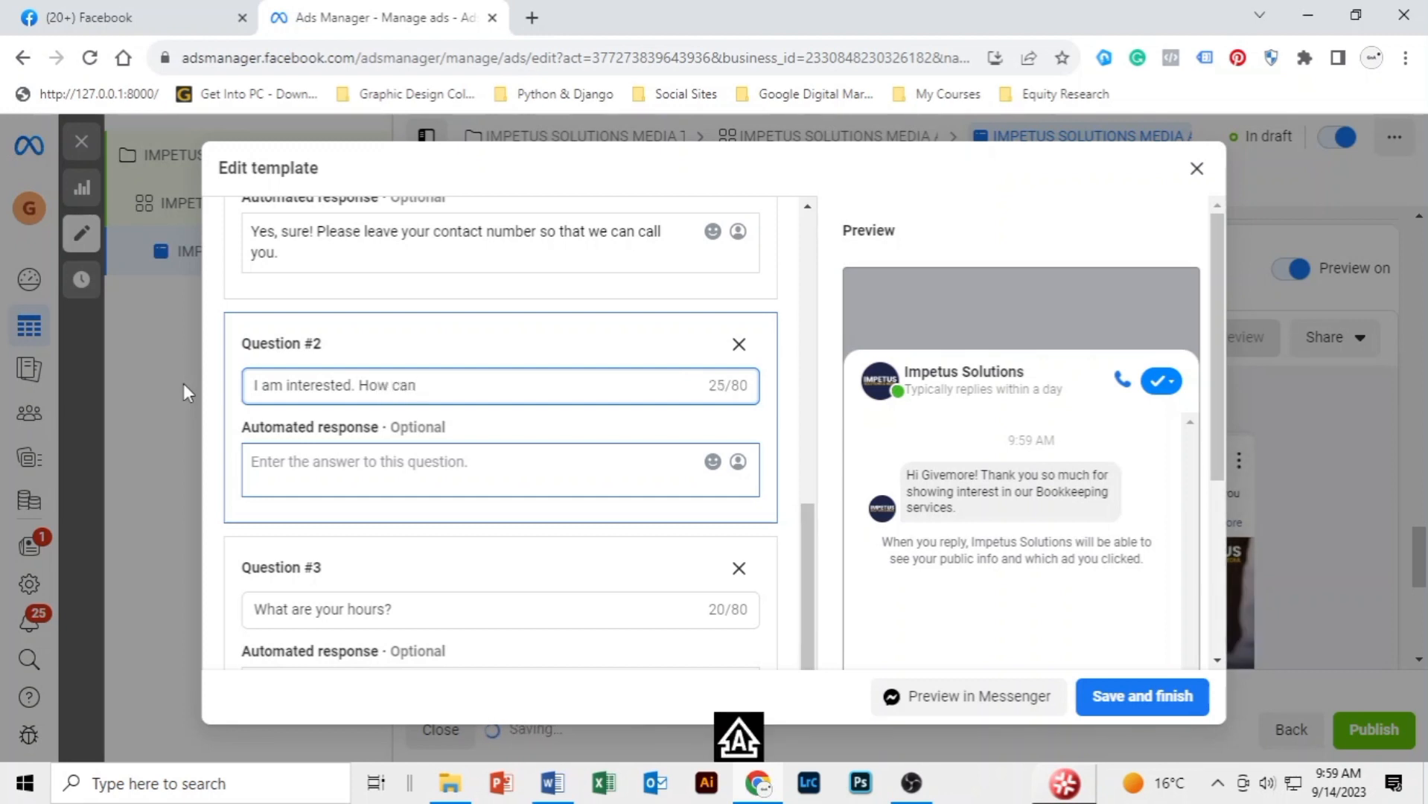
type("I")
type(" PAY")
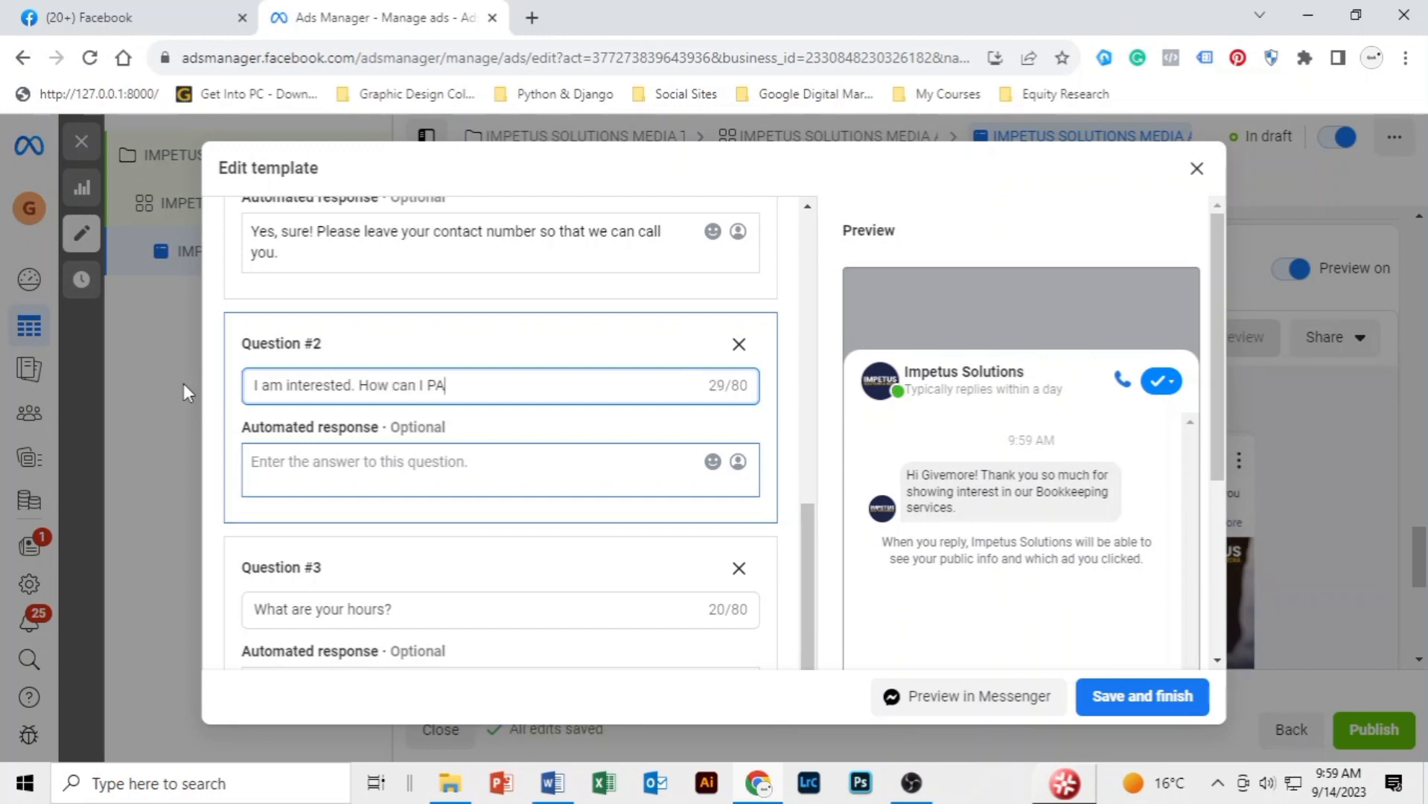
key("BackSpace")
key("BackSpace")
key("BackSpace")
type("pay")
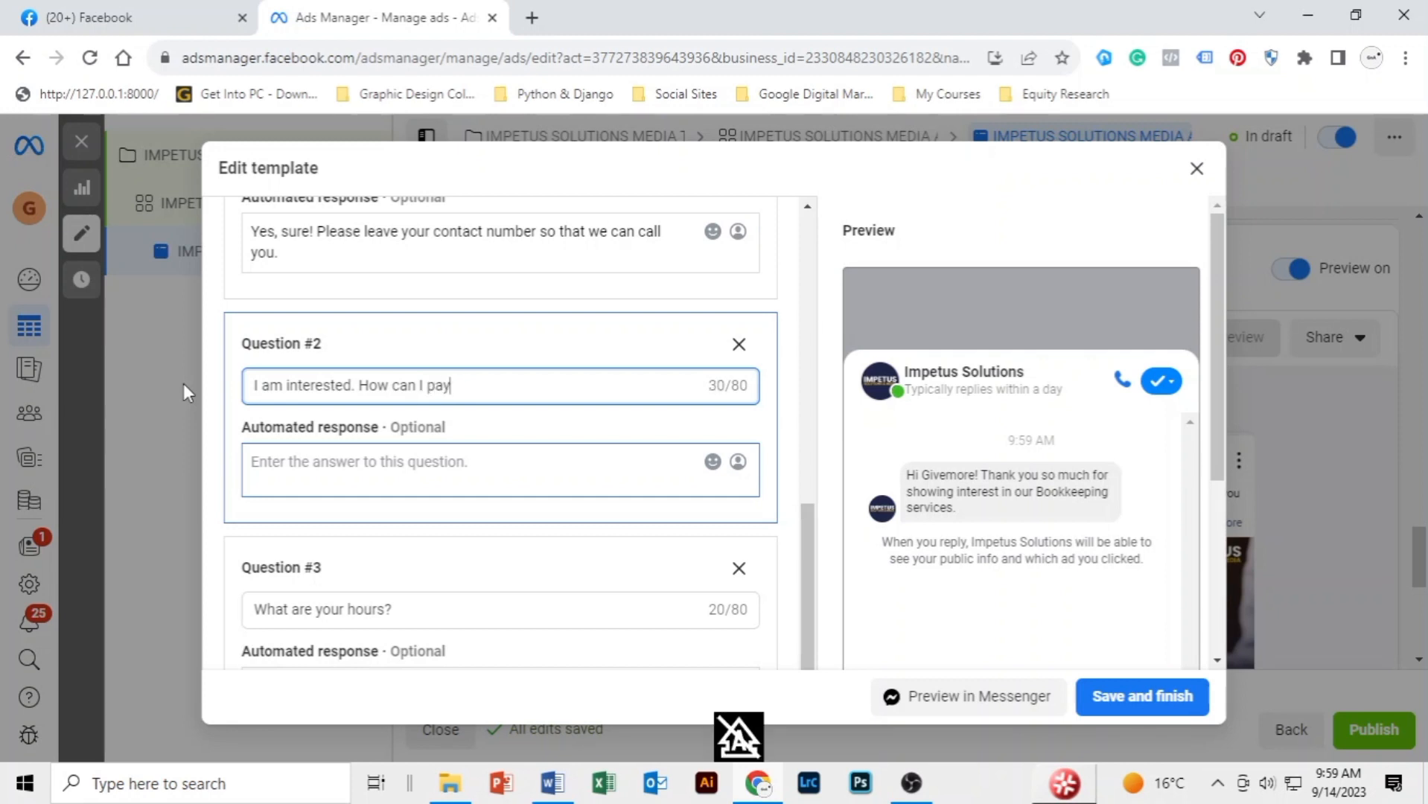
type("?")
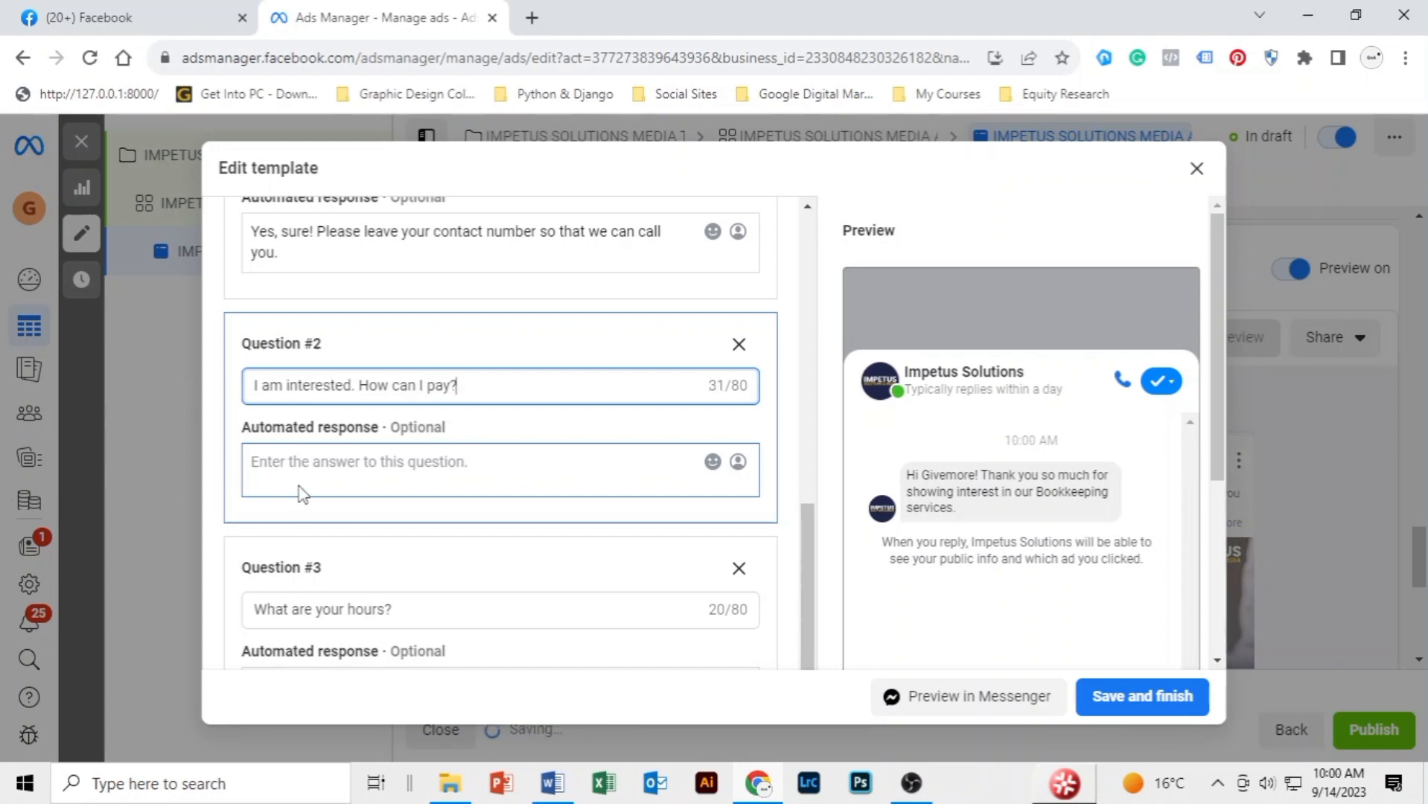
left_click(382, 474)
type("Yes, sure! Please leave your contact number so that we can call you.")
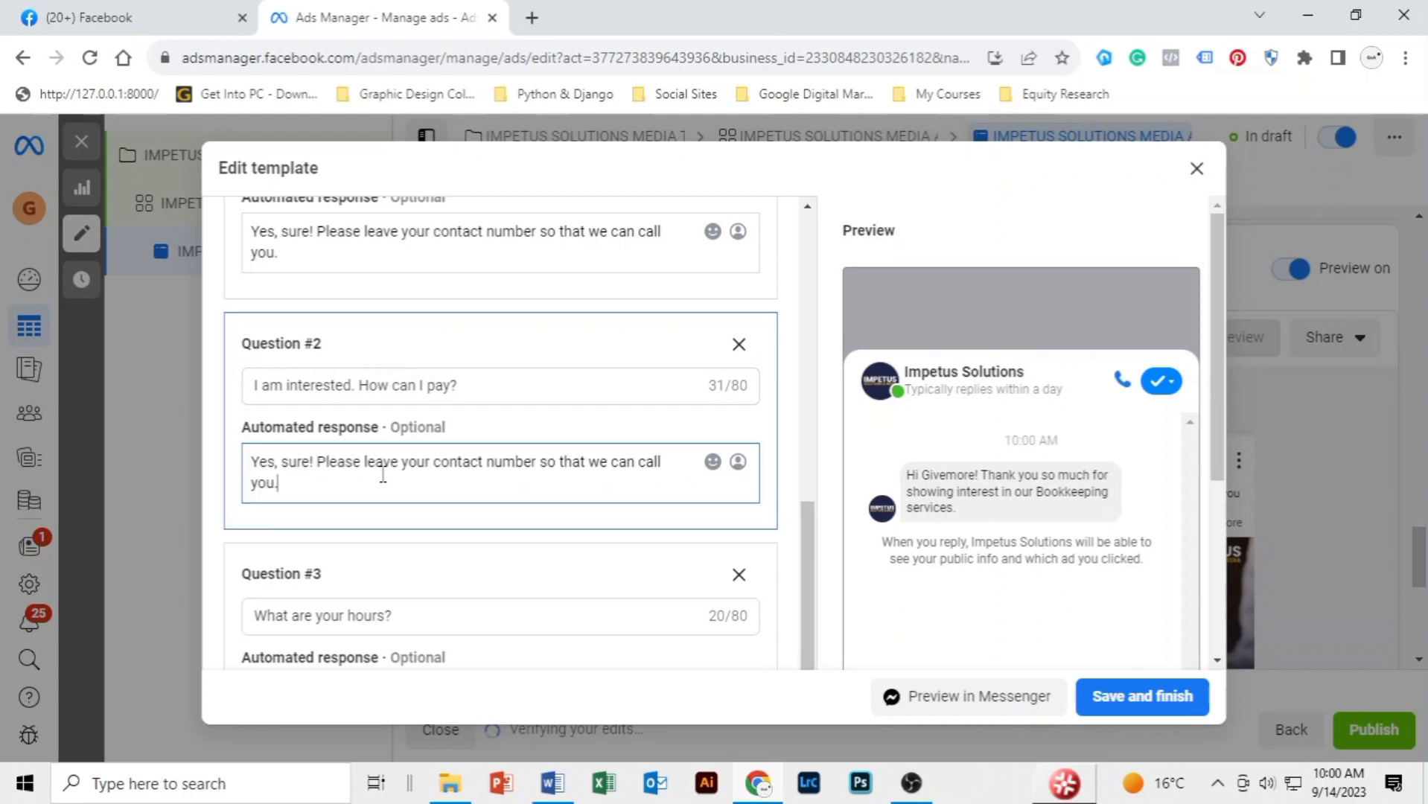
- Select the entire default text of Question #3 for replacement
scroll(365, 659, "down", 1)
scroll(364, 658, "down", 4)
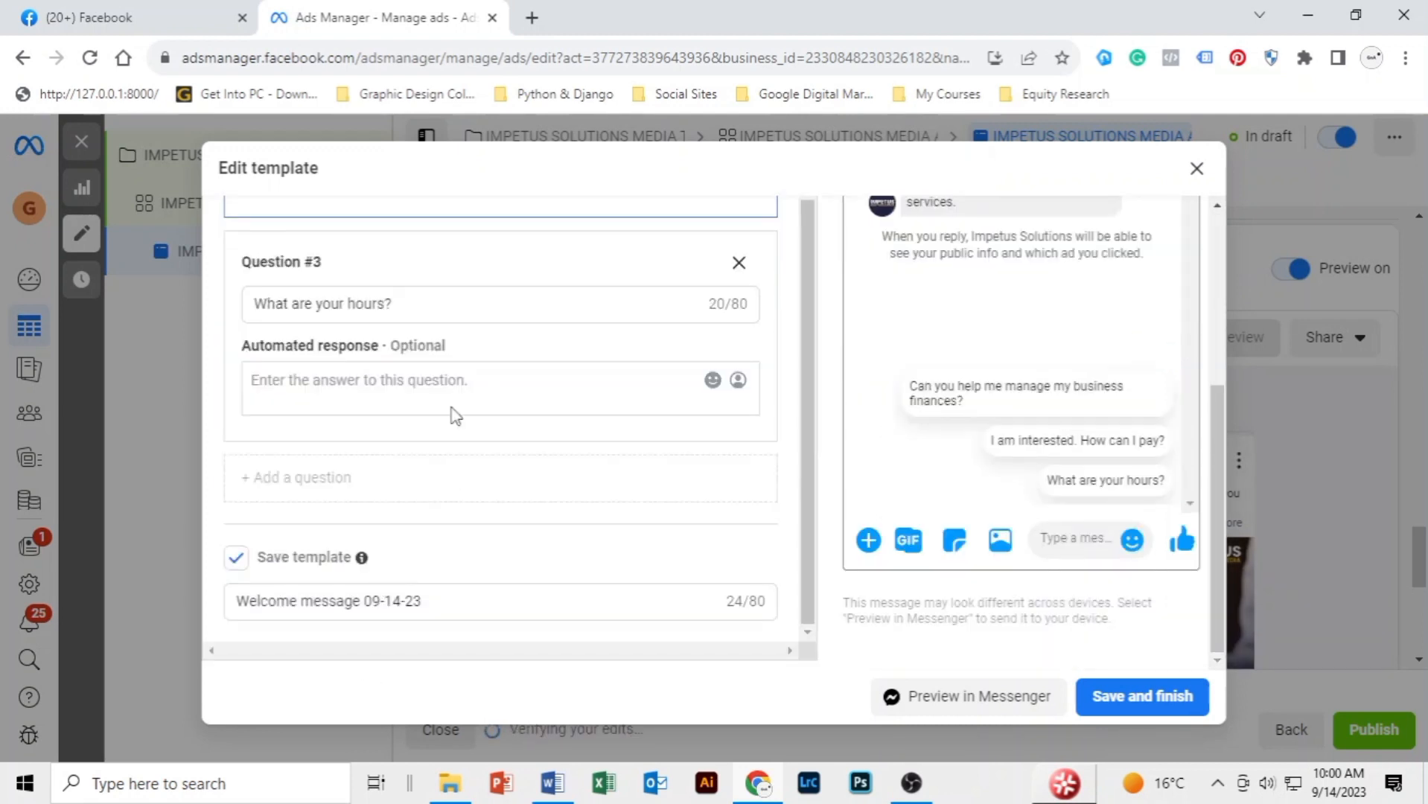
left_click_drag(409, 301, 214, 306)
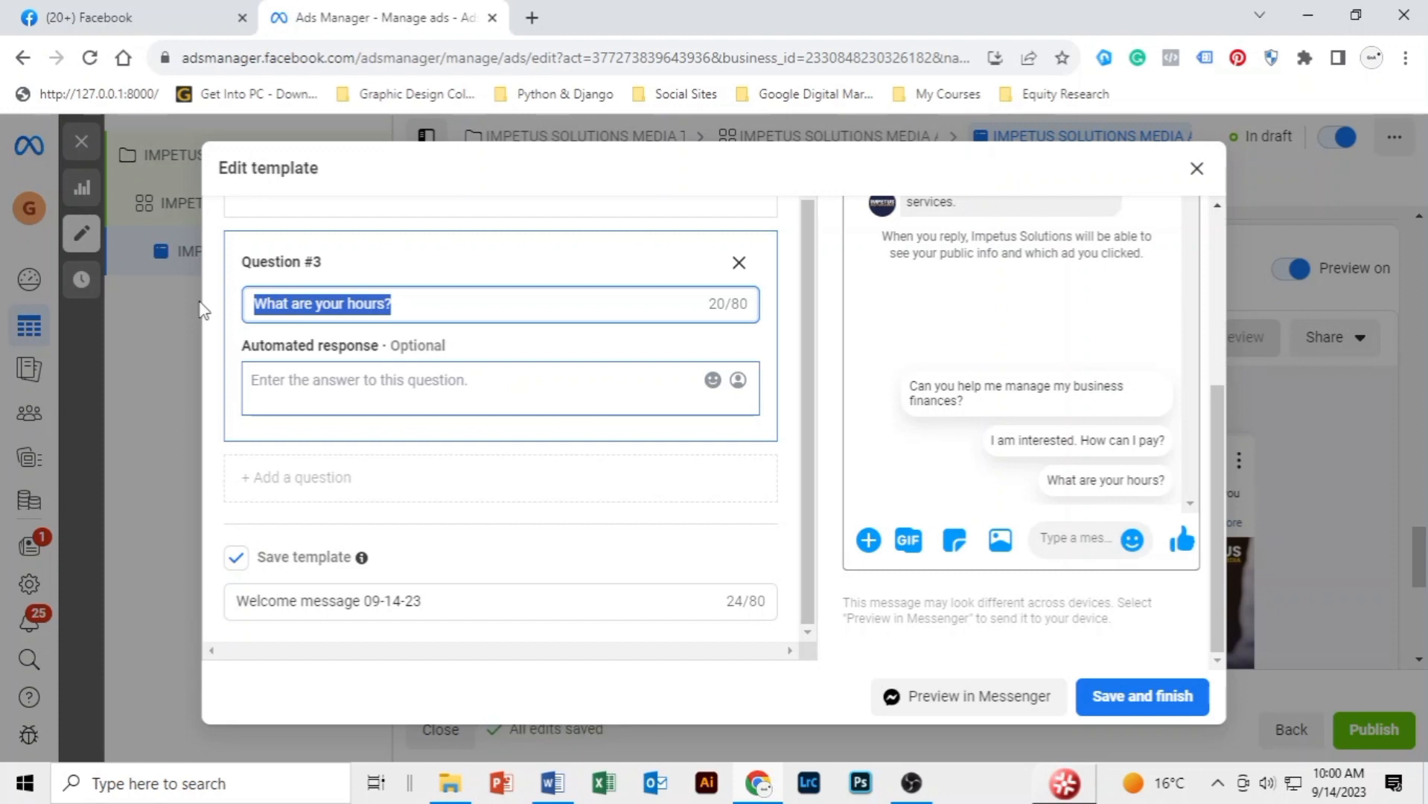
type("Whe")
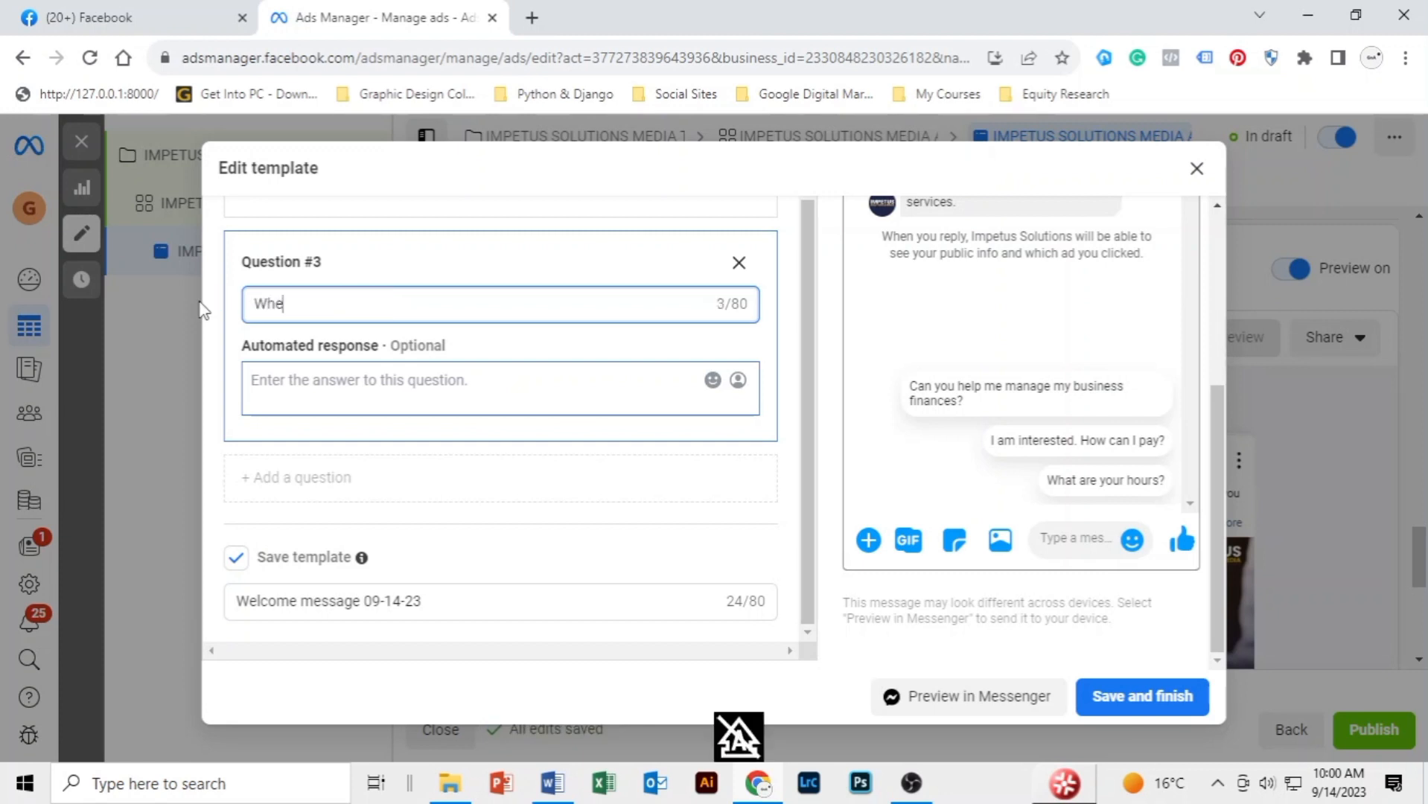
type("re can I find")
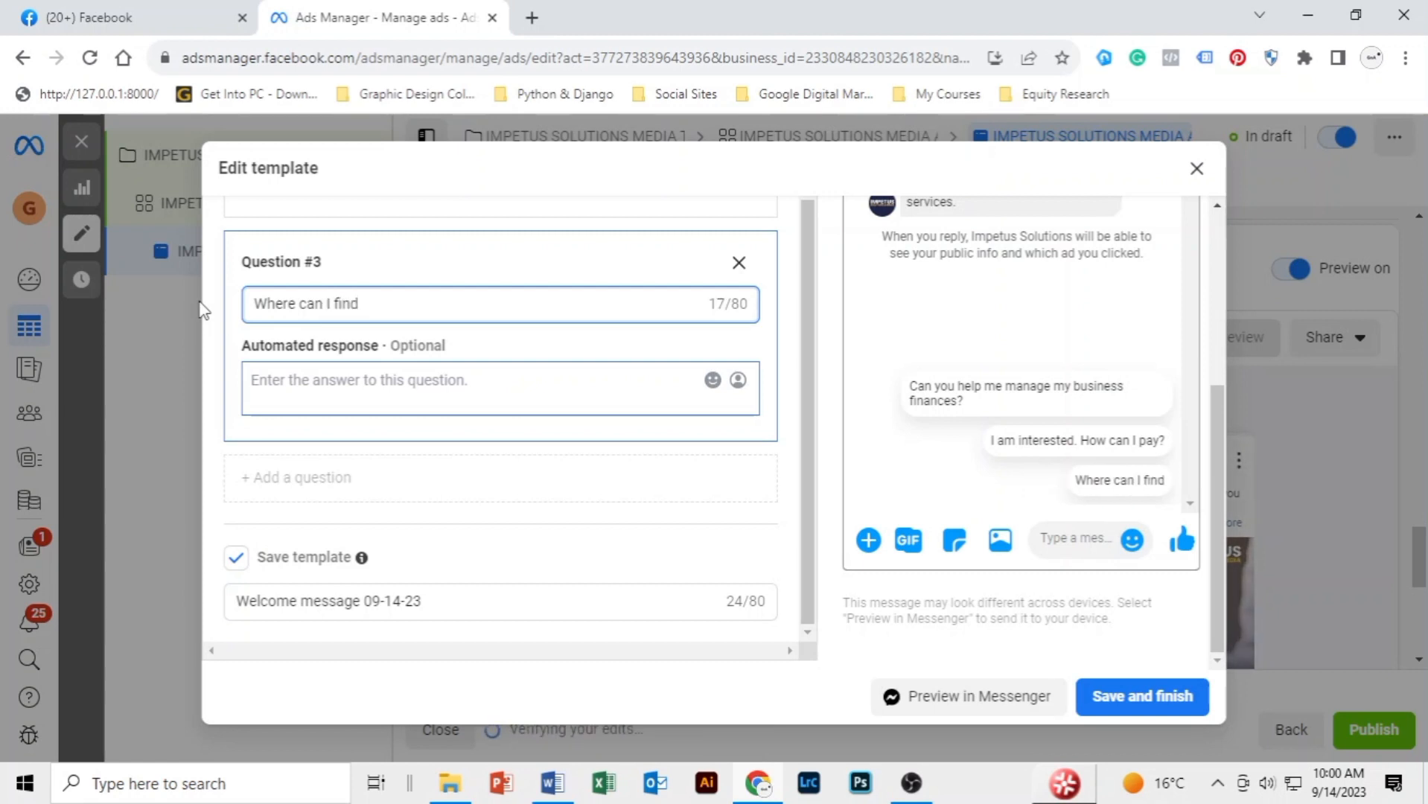
type(" y")
key("BackSpace")
key("BackSpace")
key("BackSpace")
key("BackSpace")
key("BackSpace")
key("BackSpace")
key("BackSpace")
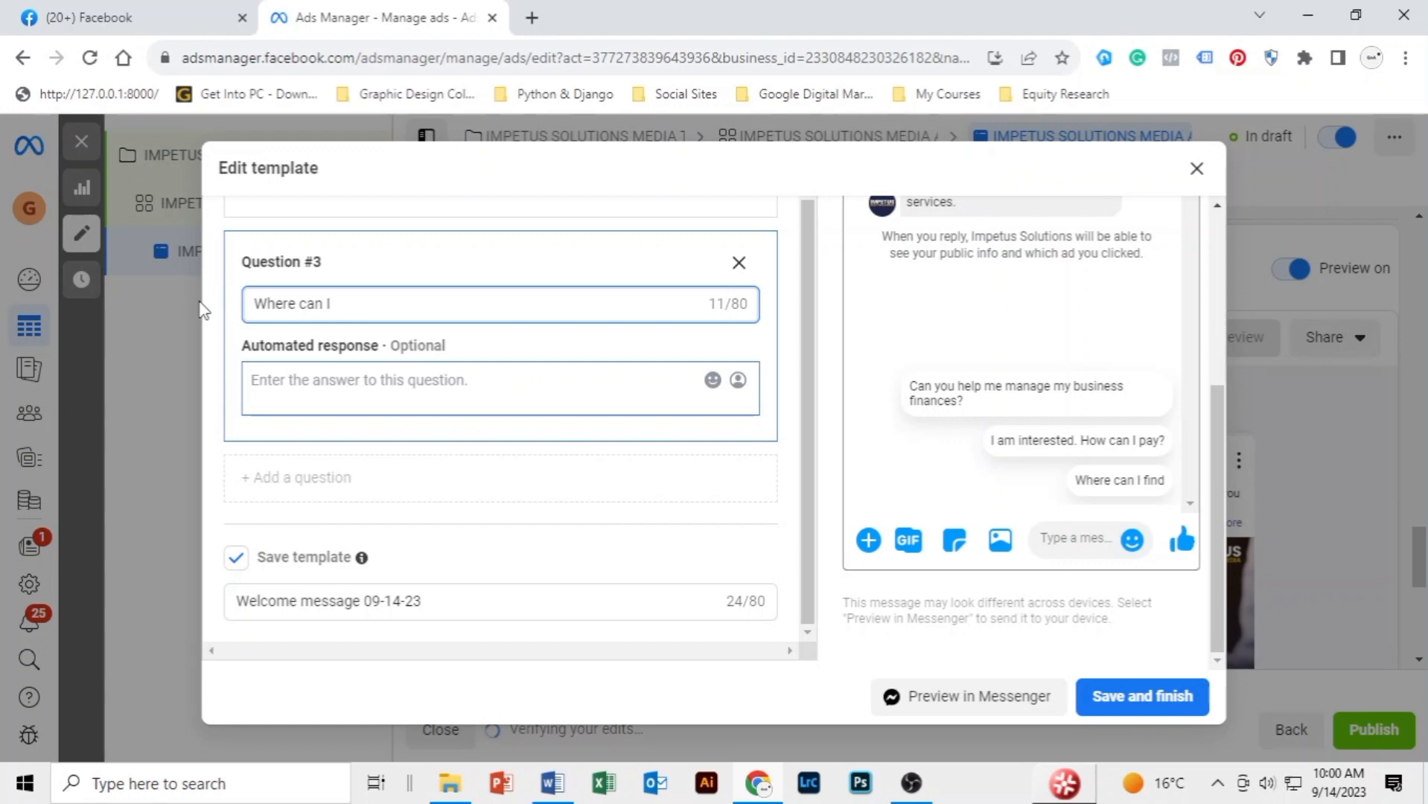
key("BackSpace")
key("BackSpace")
key("BackSpace")
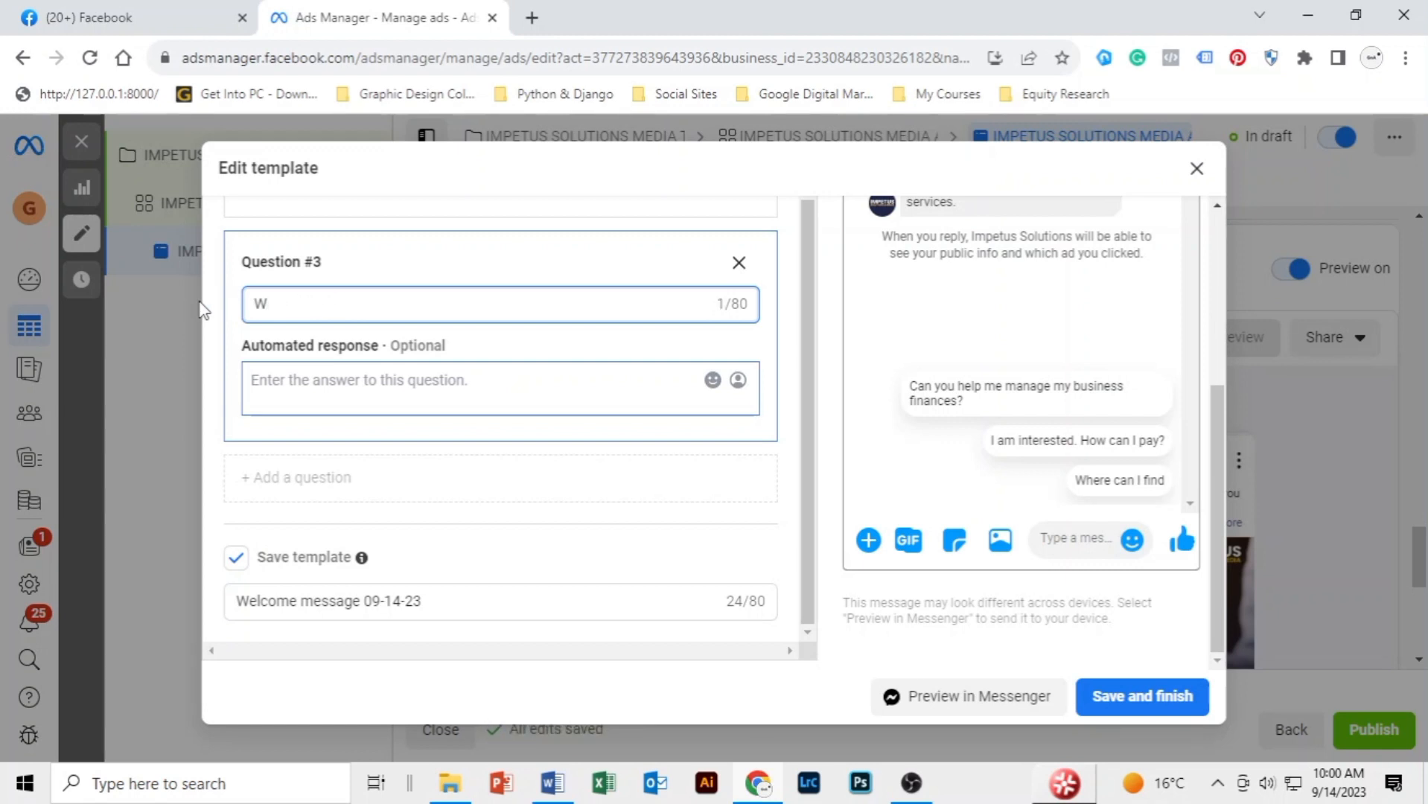
key("BackSpace")
- Enter "Can you help me with bookkeeping?" as Question #3 and "Yes, sure! Please leave your contact number so that we can call you." as its automated response
type("Can you")
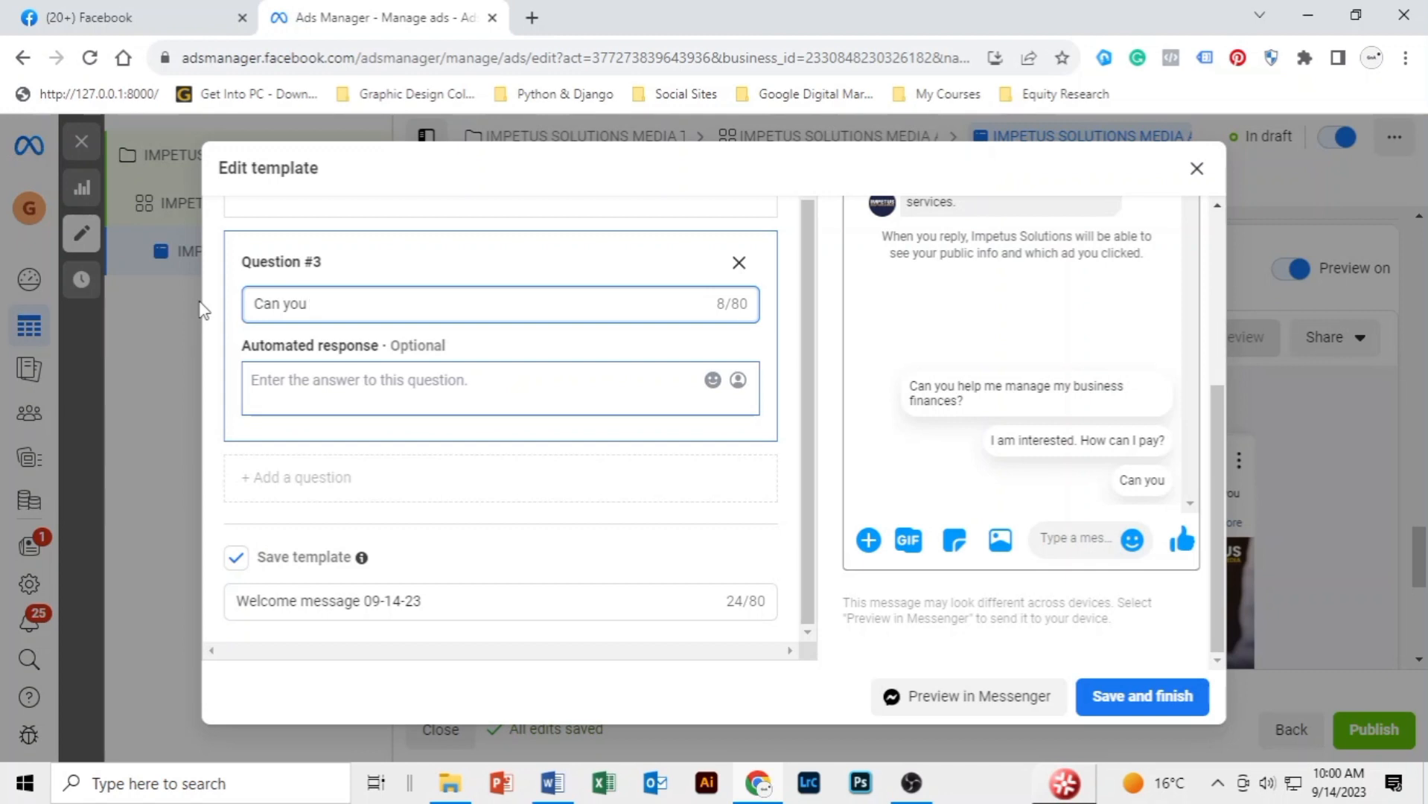
type("p me with book")
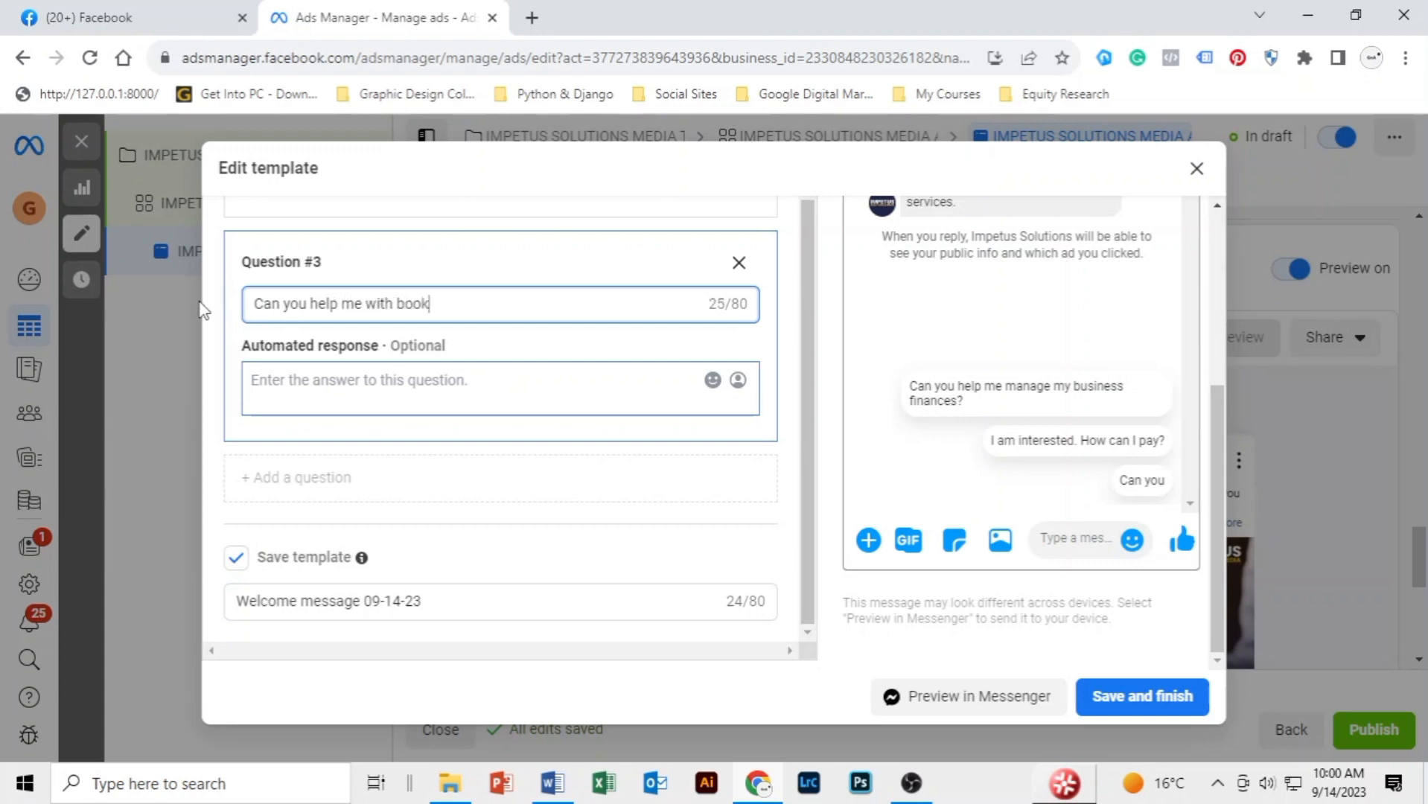
type("kee")
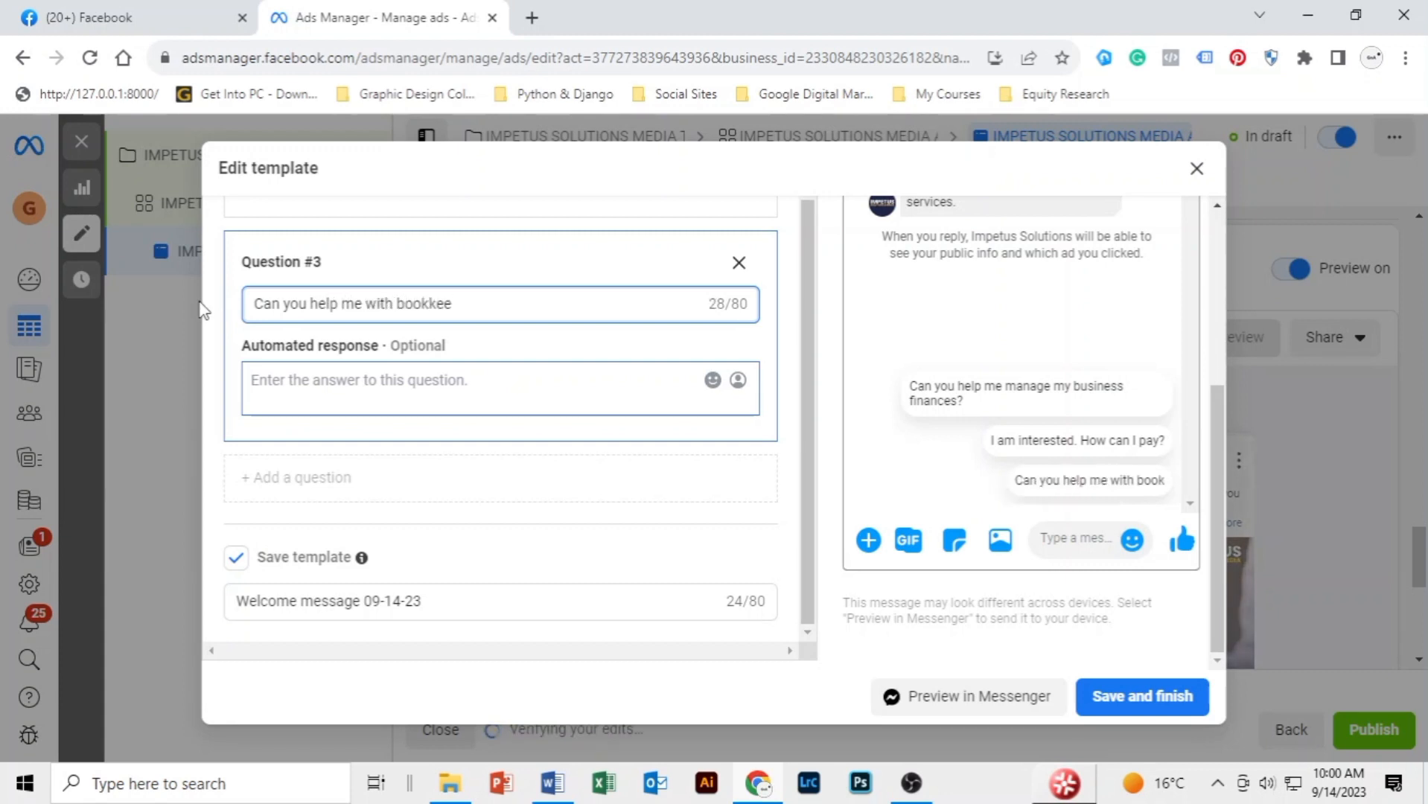
type("ping?")
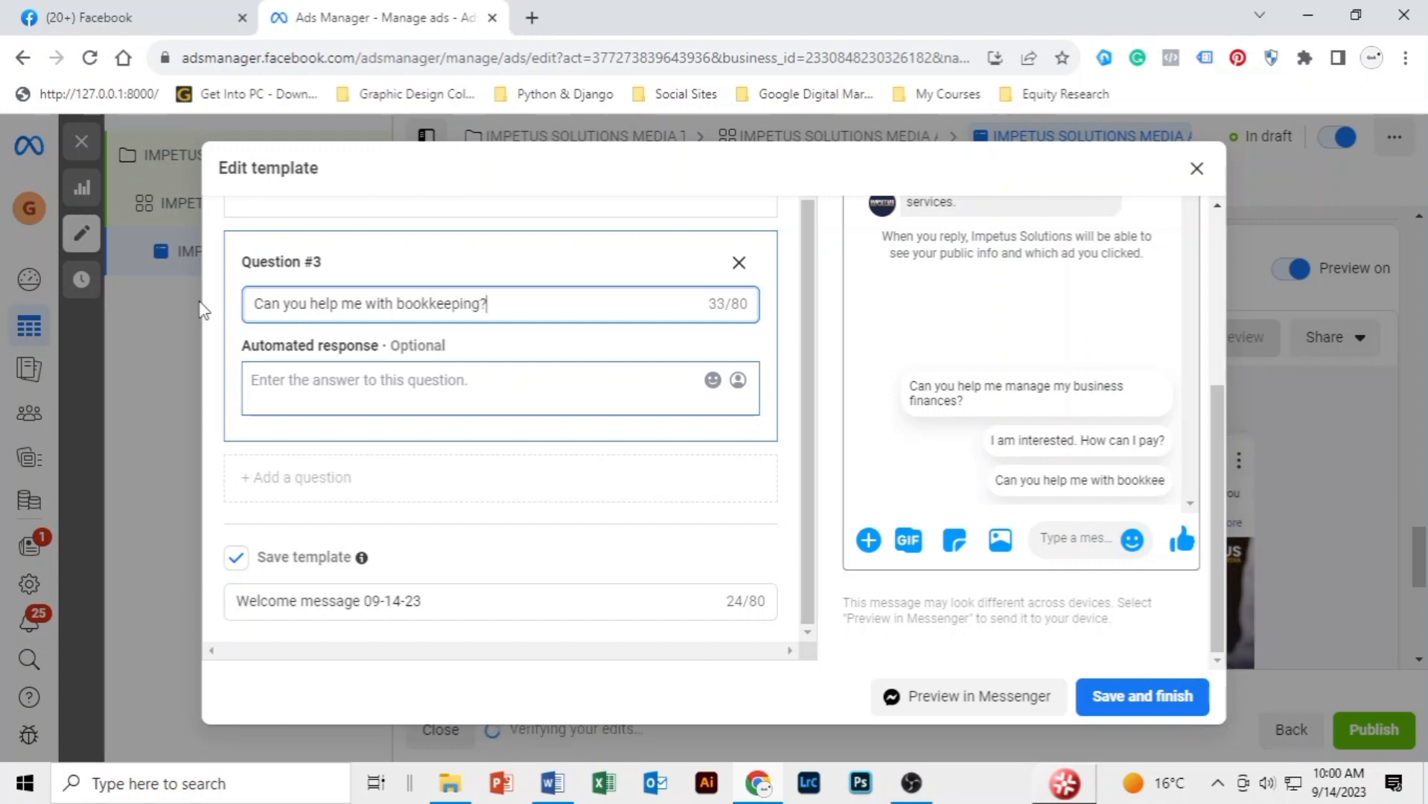
left_click(381, 379)
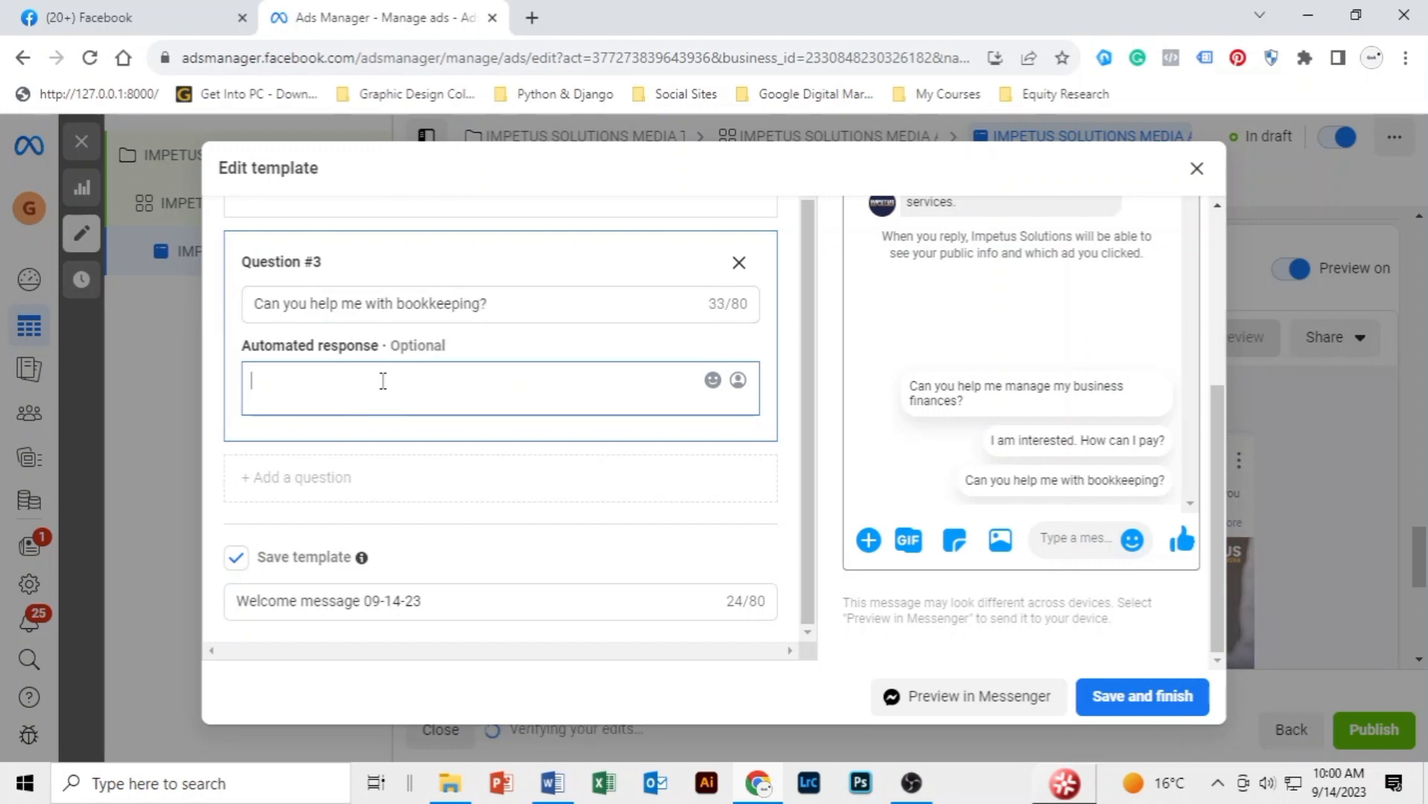
type("Yes, sure! Please leave your contact number so that we can call you.")
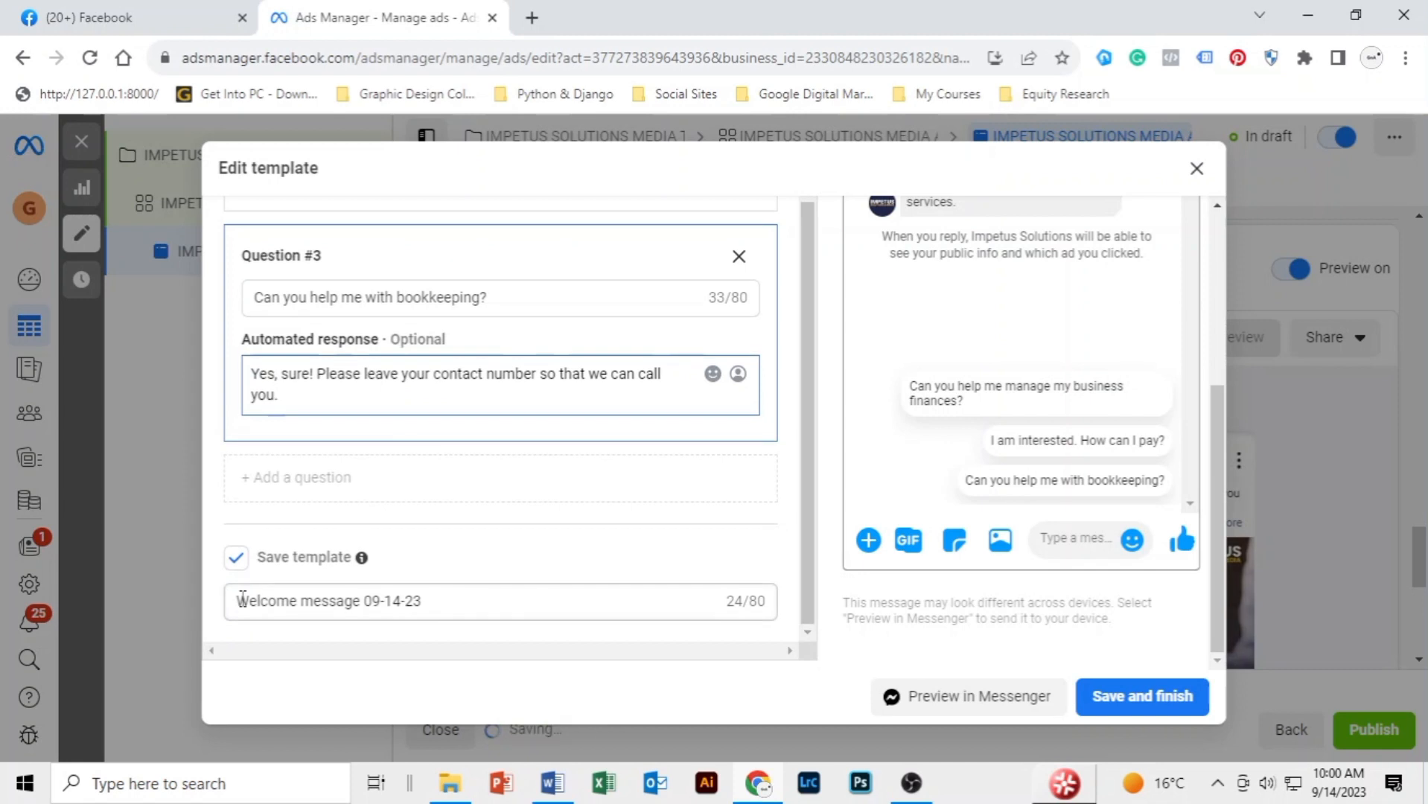
- Put "IMPETUS SOLUTIONS MEDIA" in front of the template name "Welcome message 09-14-23" and save the finished template
left_click(240, 600)
type("IM")
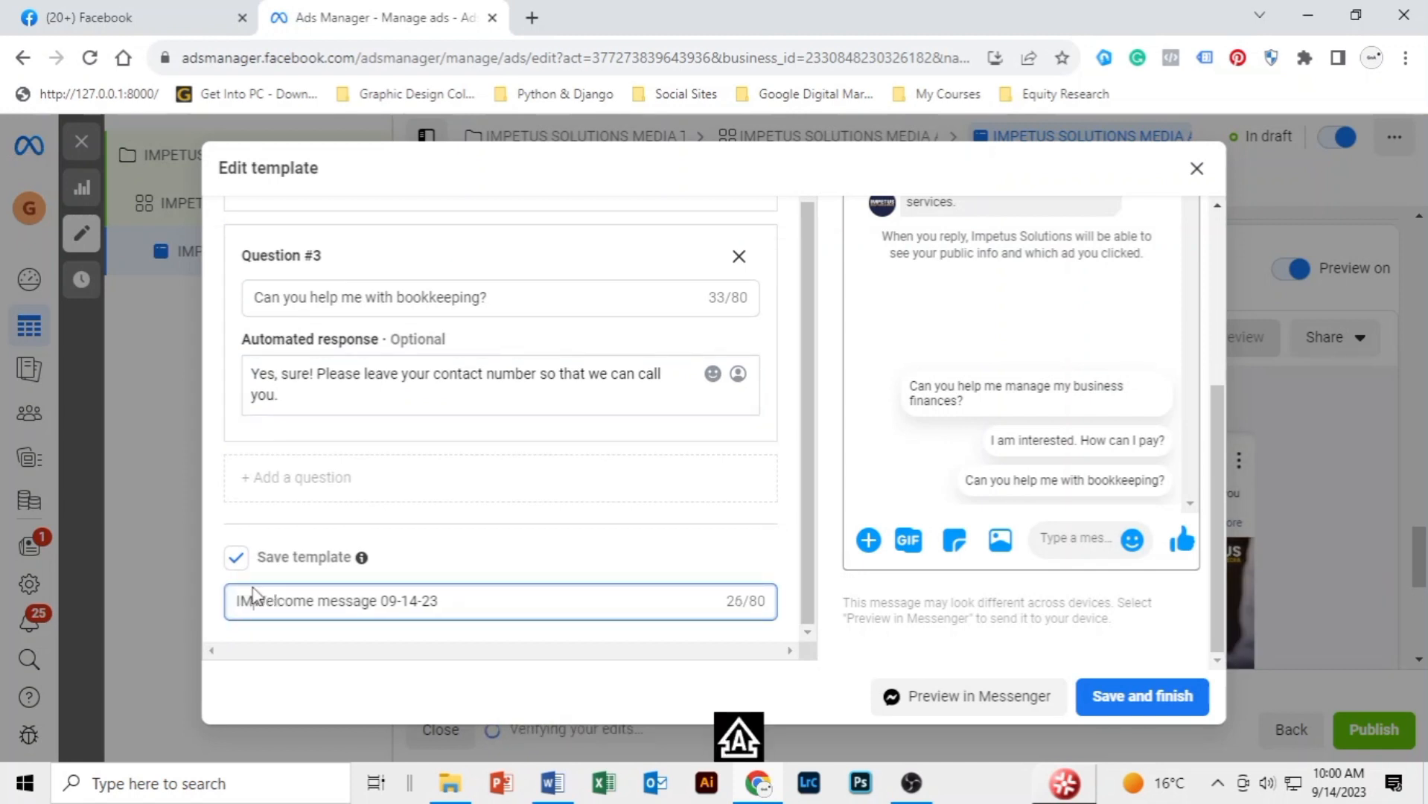
type("PETUS SO")
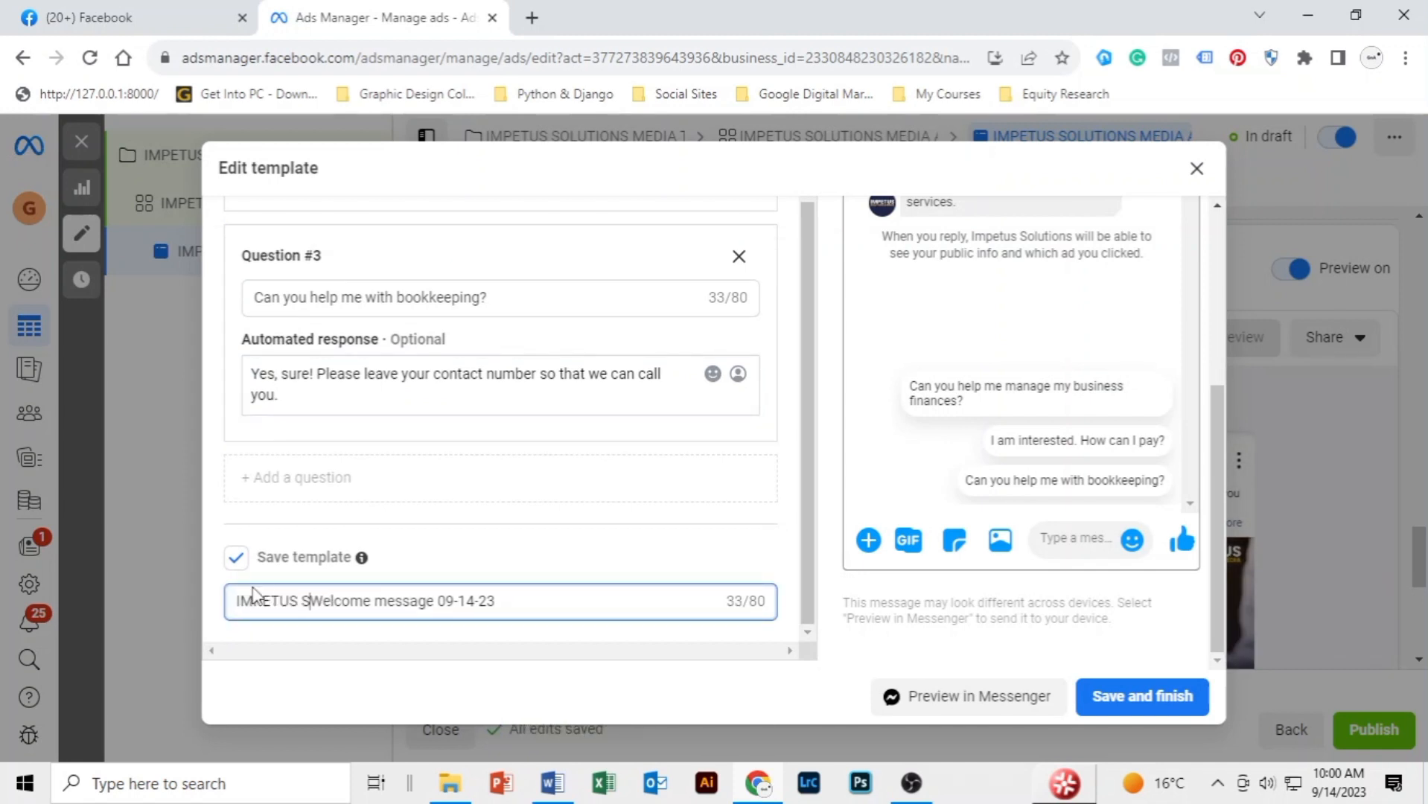
type("LUTIONS ME")
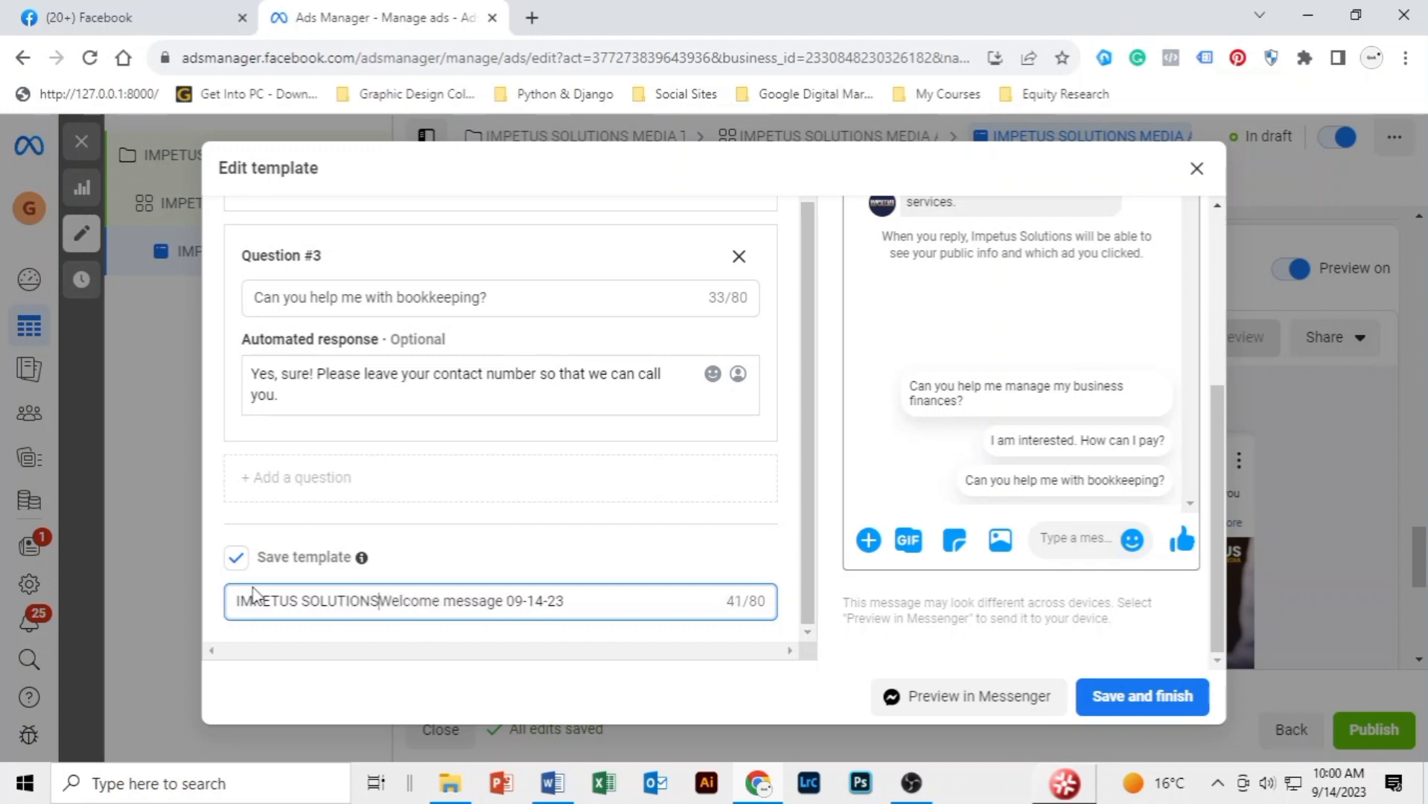
type("DIA")
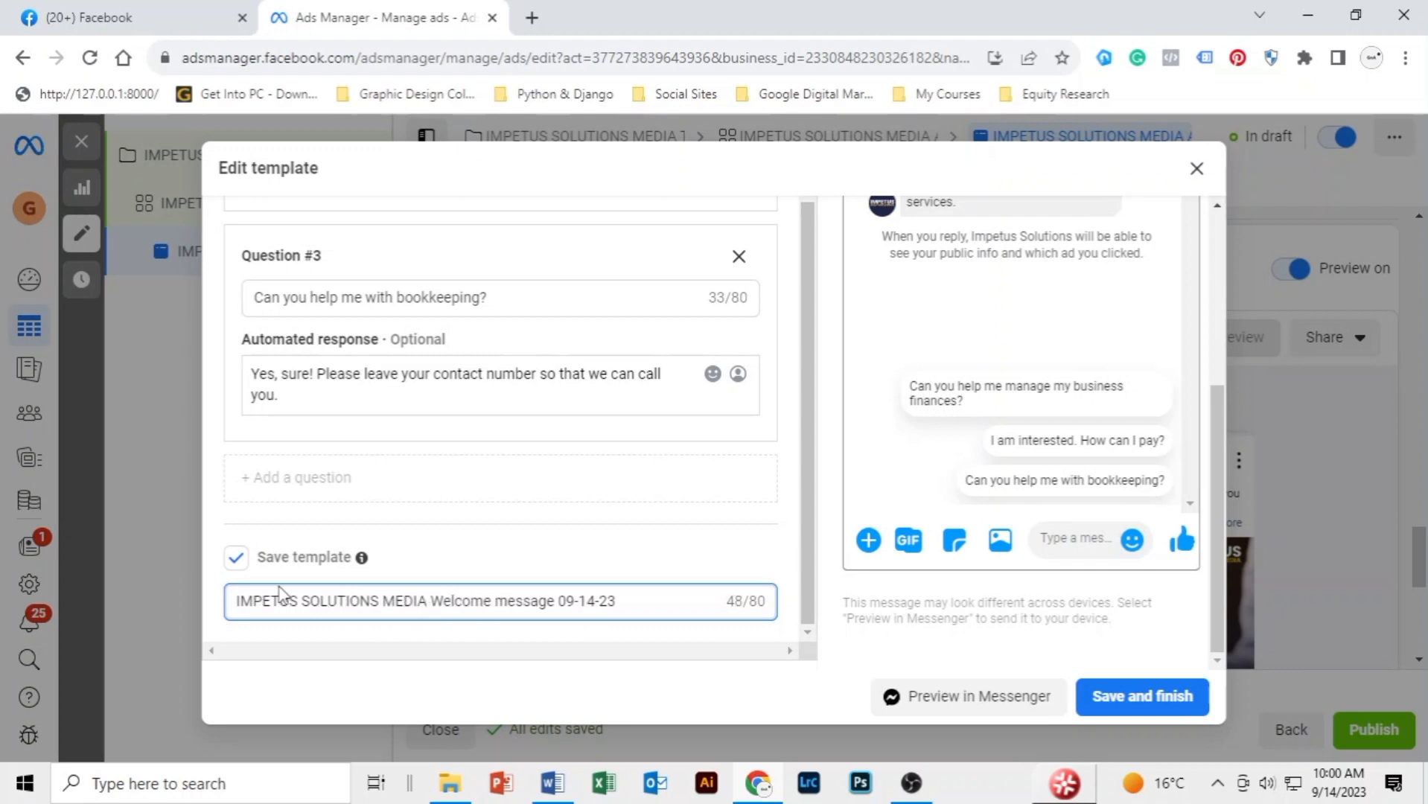
left_click_drag(1215, 402, 1204, 514)
left_click(1143, 697)
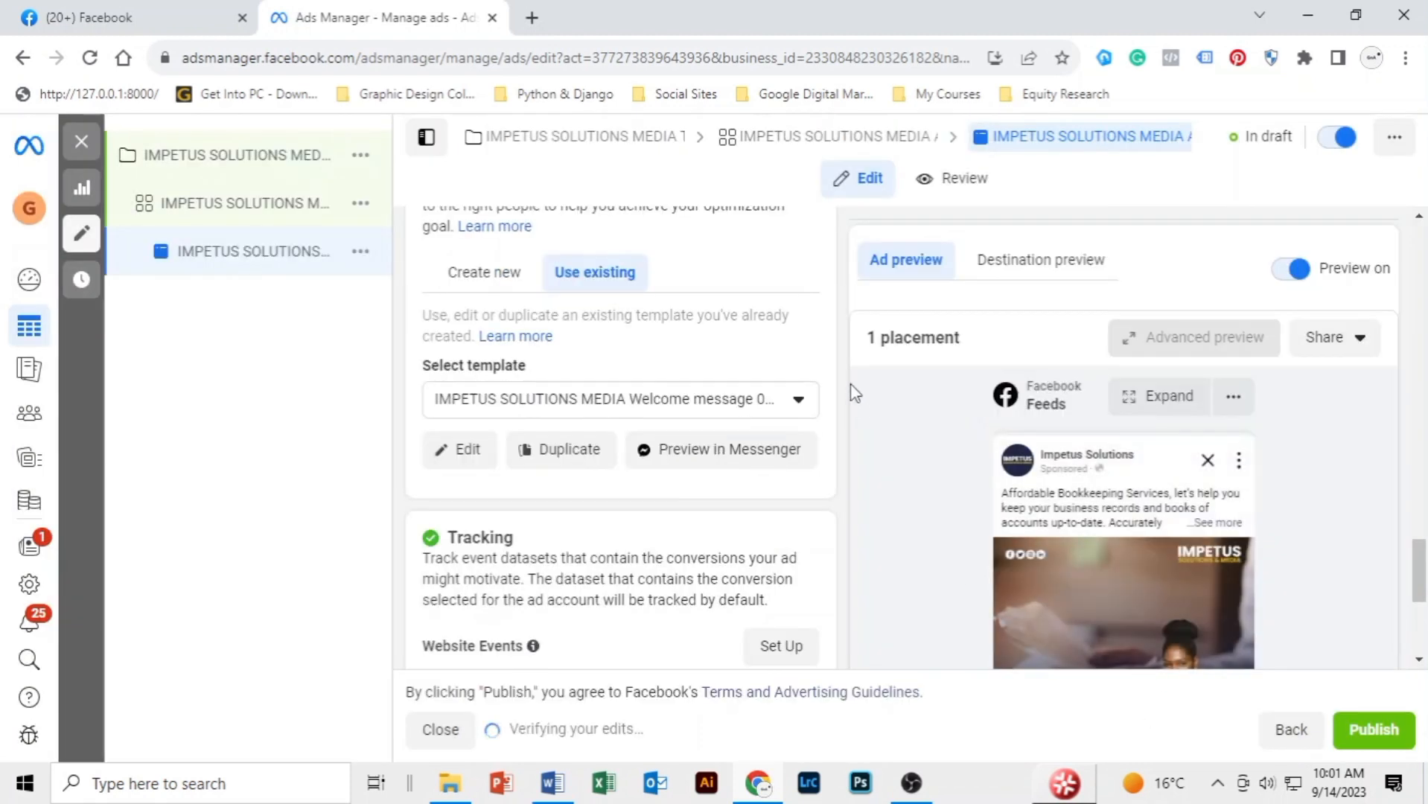
- Expand the full primary text in the Facebook Feeds ad preview and review the ad down to its call-to-action button
left_click(1218, 522)
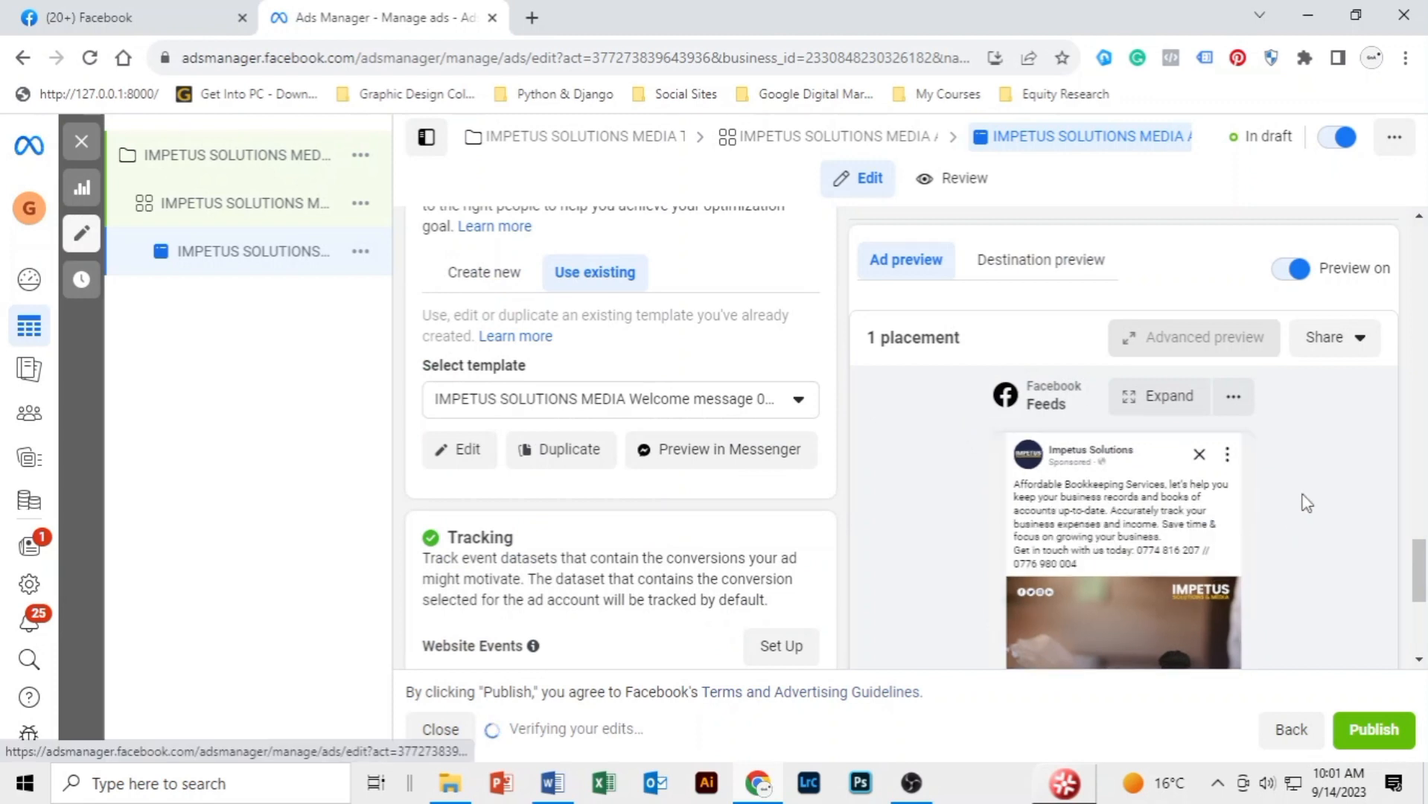
scroll(1327, 480, "down", 1)
scroll(1327, 480, "down", 3)
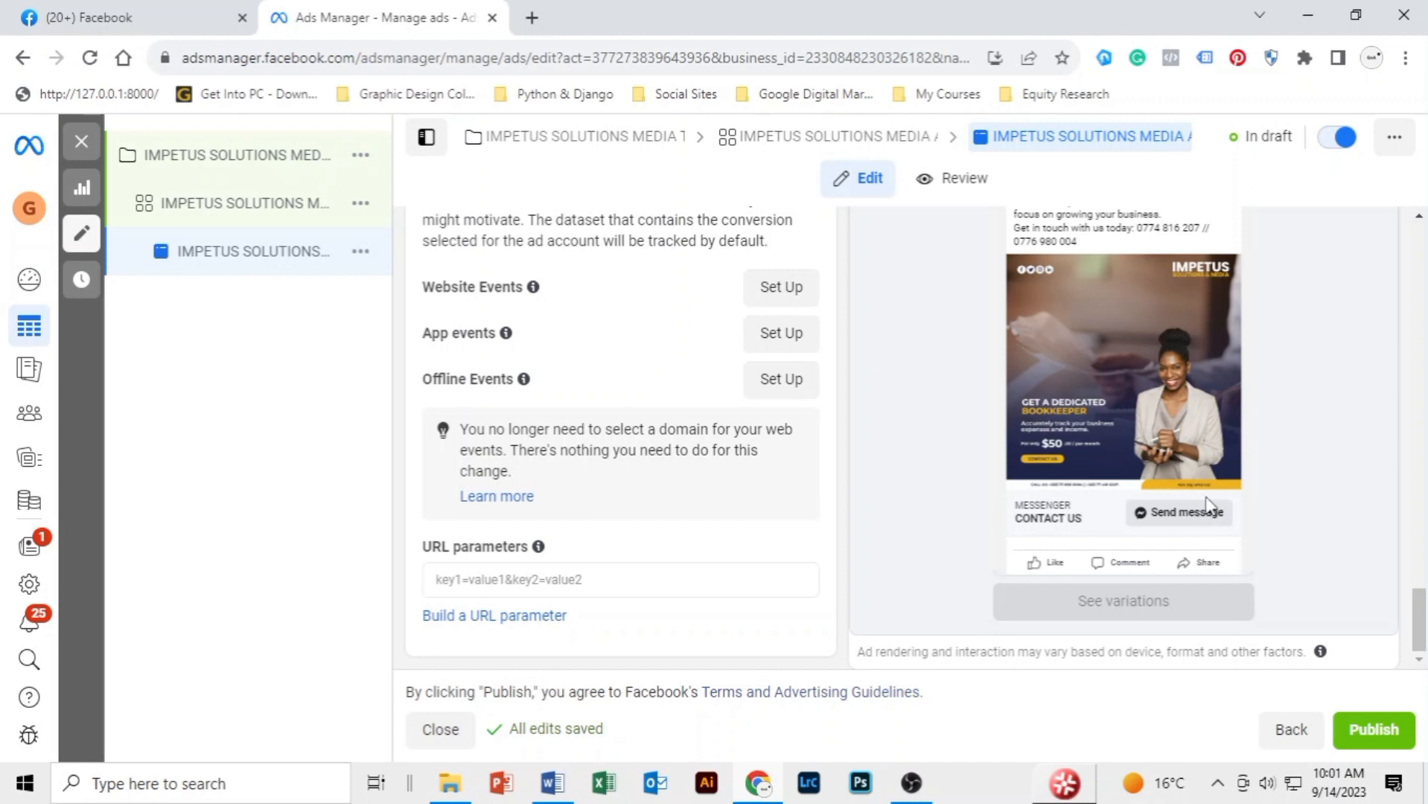
scroll(1297, 435, "up", 3)
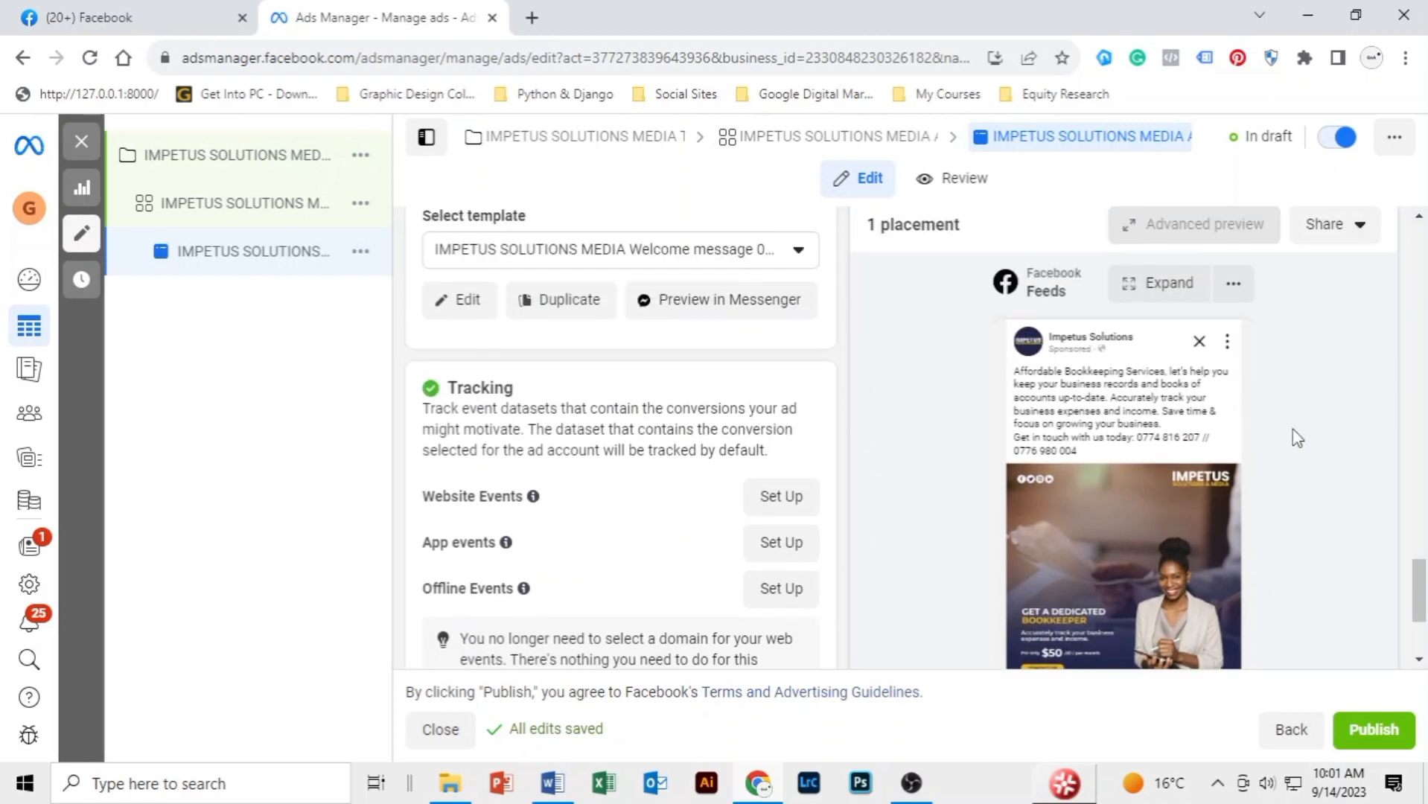
- Open the enlarged Mobile Feed preview and examine the ad's full text, image, headline and message button
left_click(1167, 285)
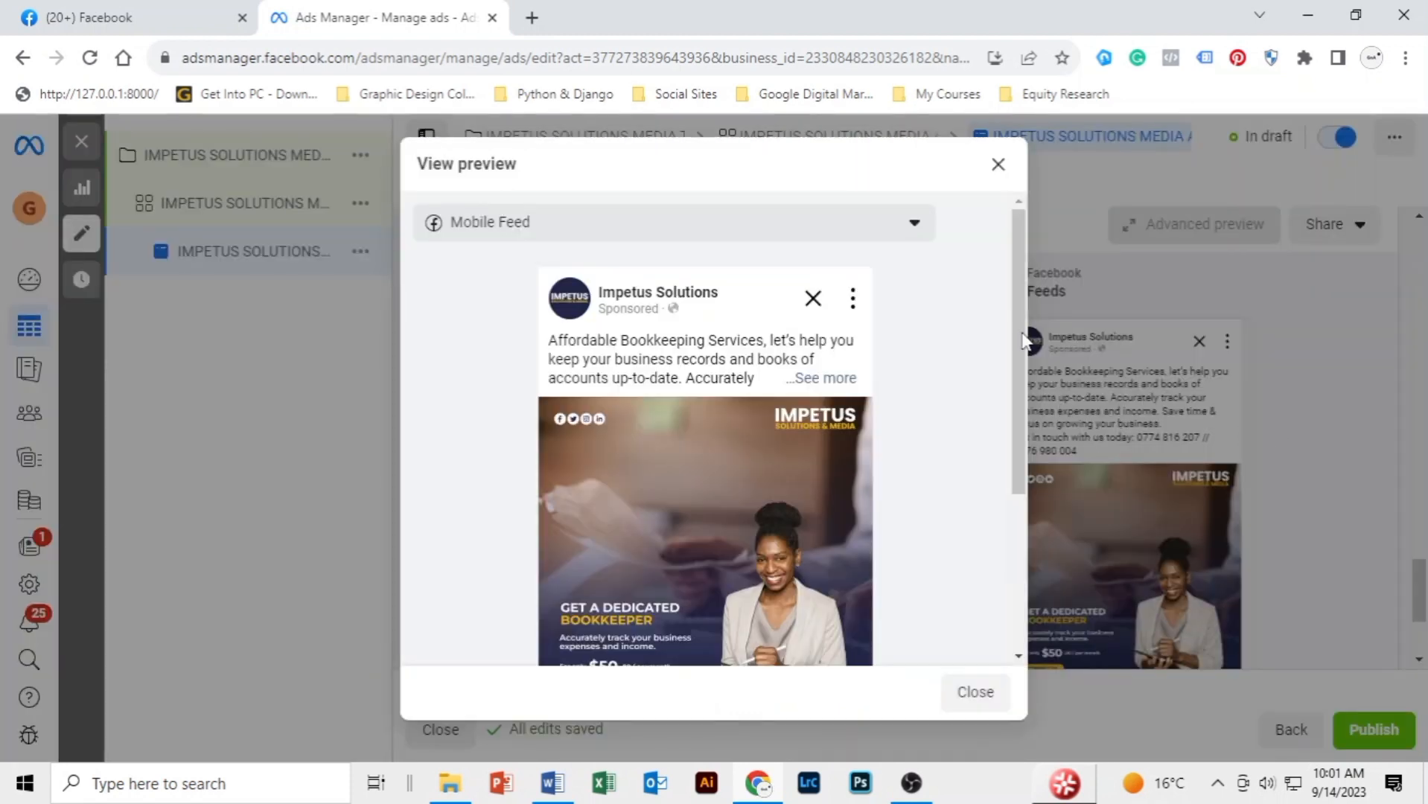
scroll(1022, 351, "down", 1)
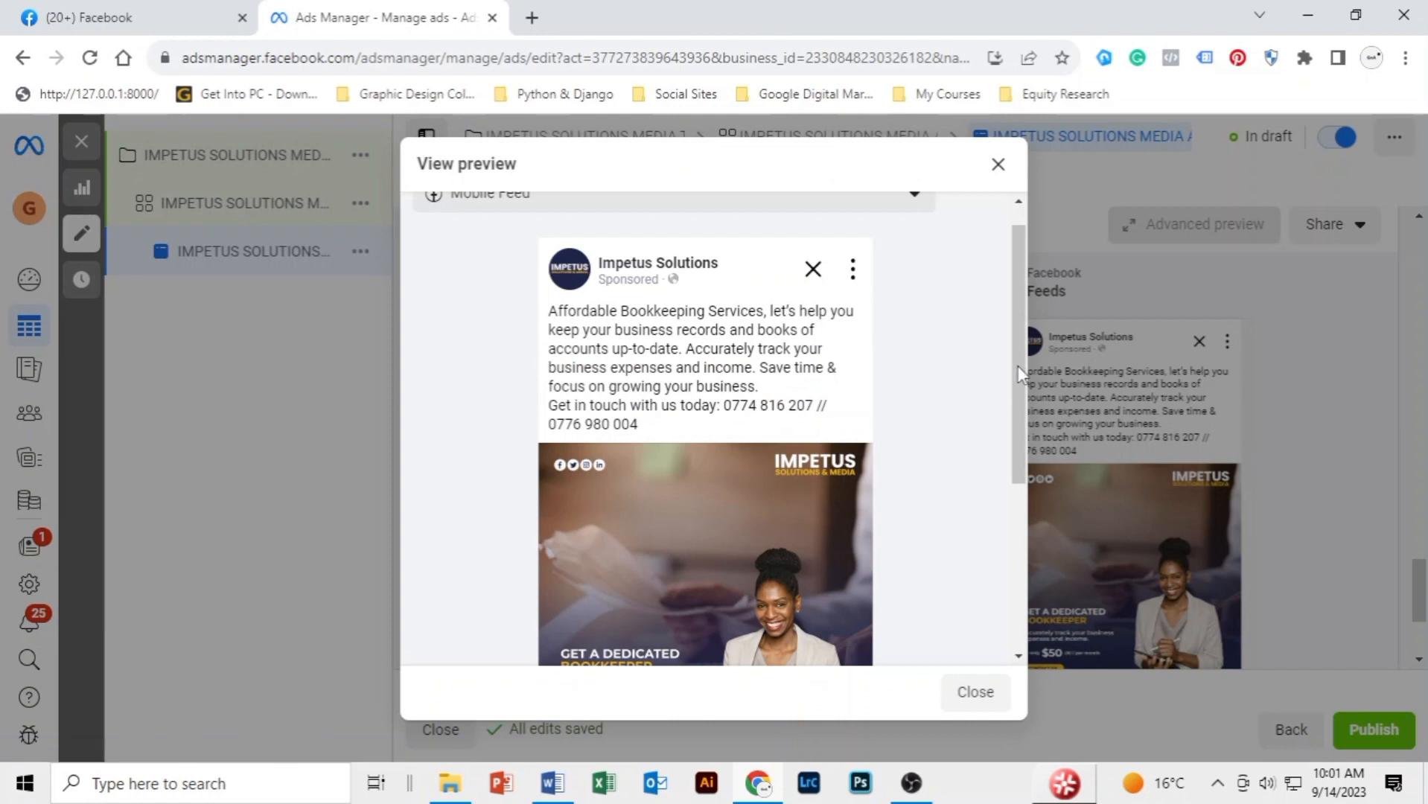
scroll(1019, 357, "up", 1)
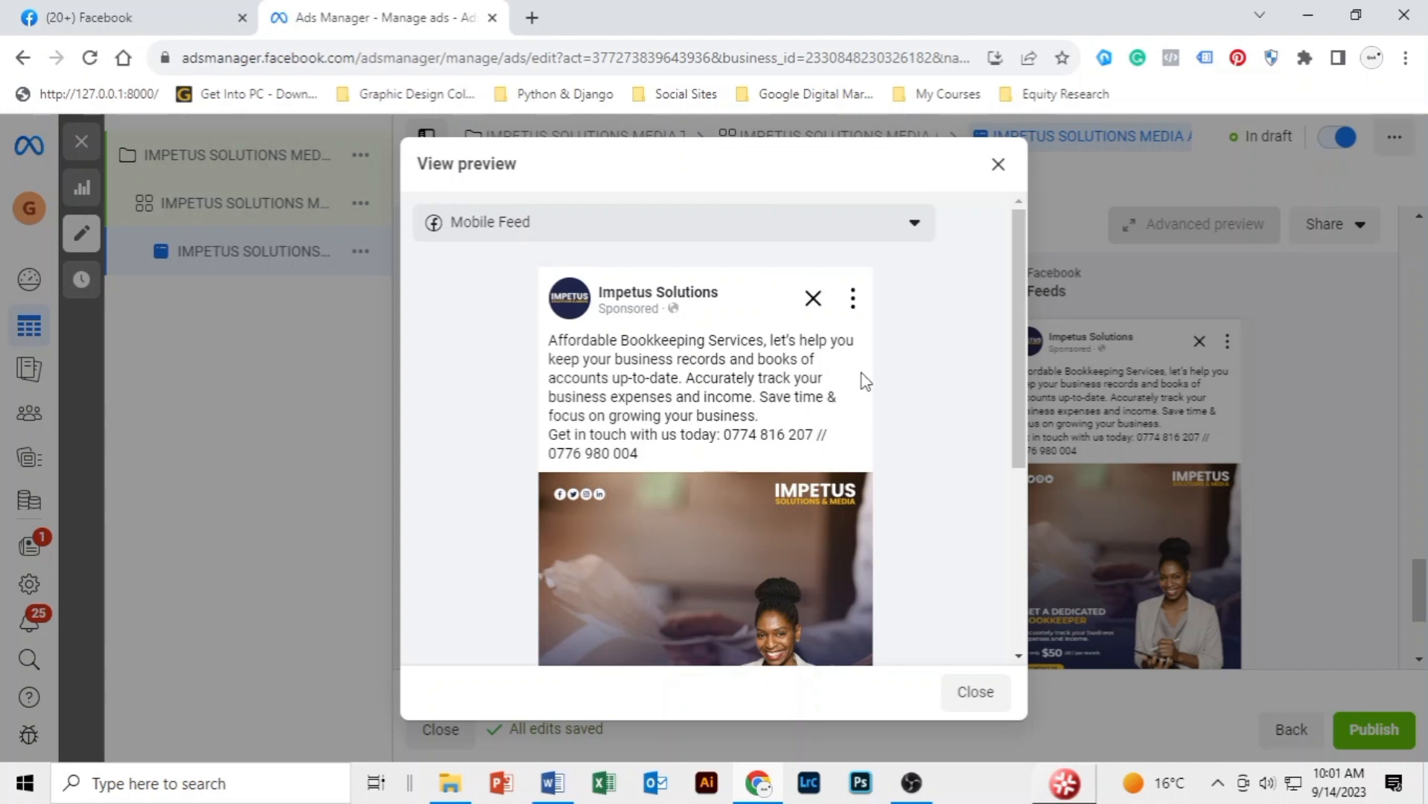
scroll(633, 431, "down", 1)
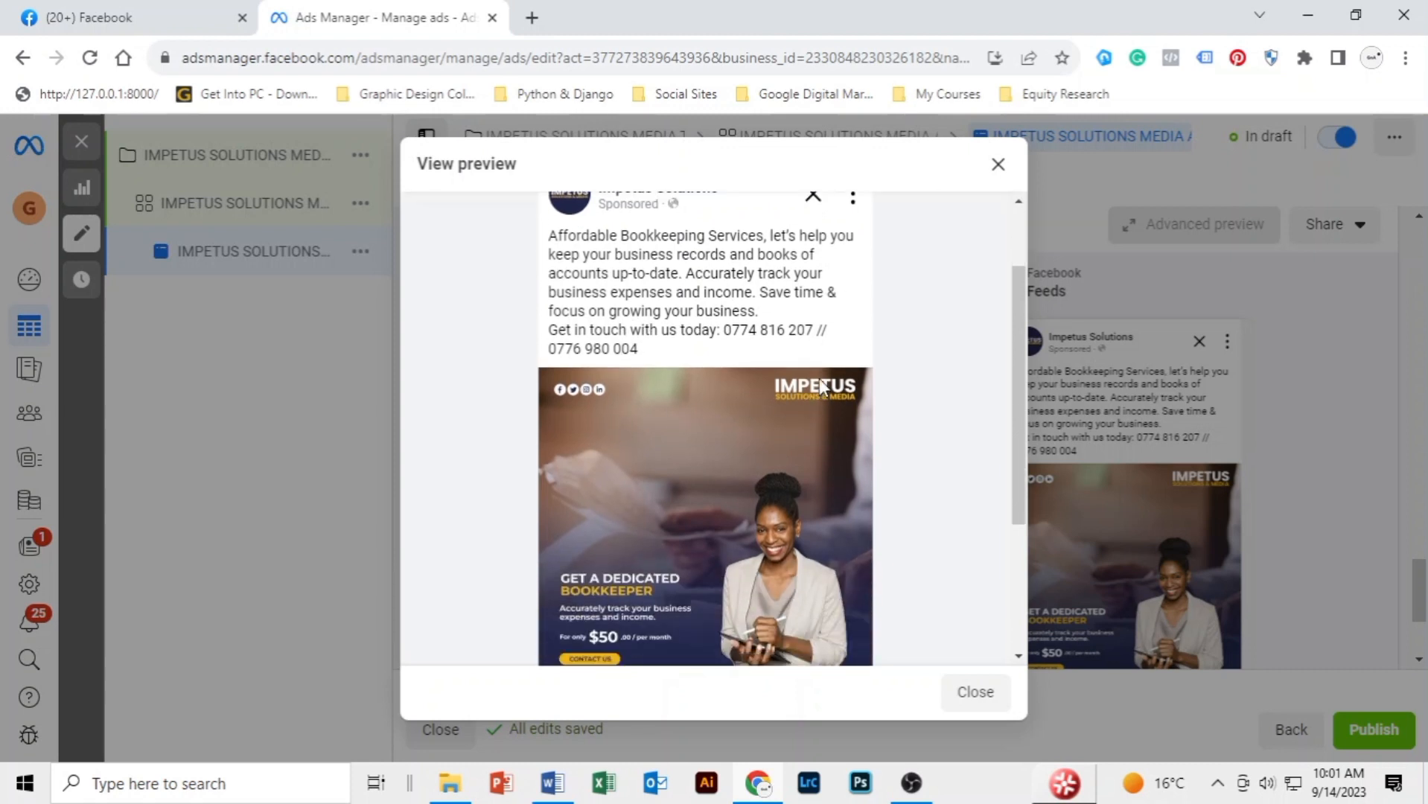
scroll(801, 402, "down", 2)
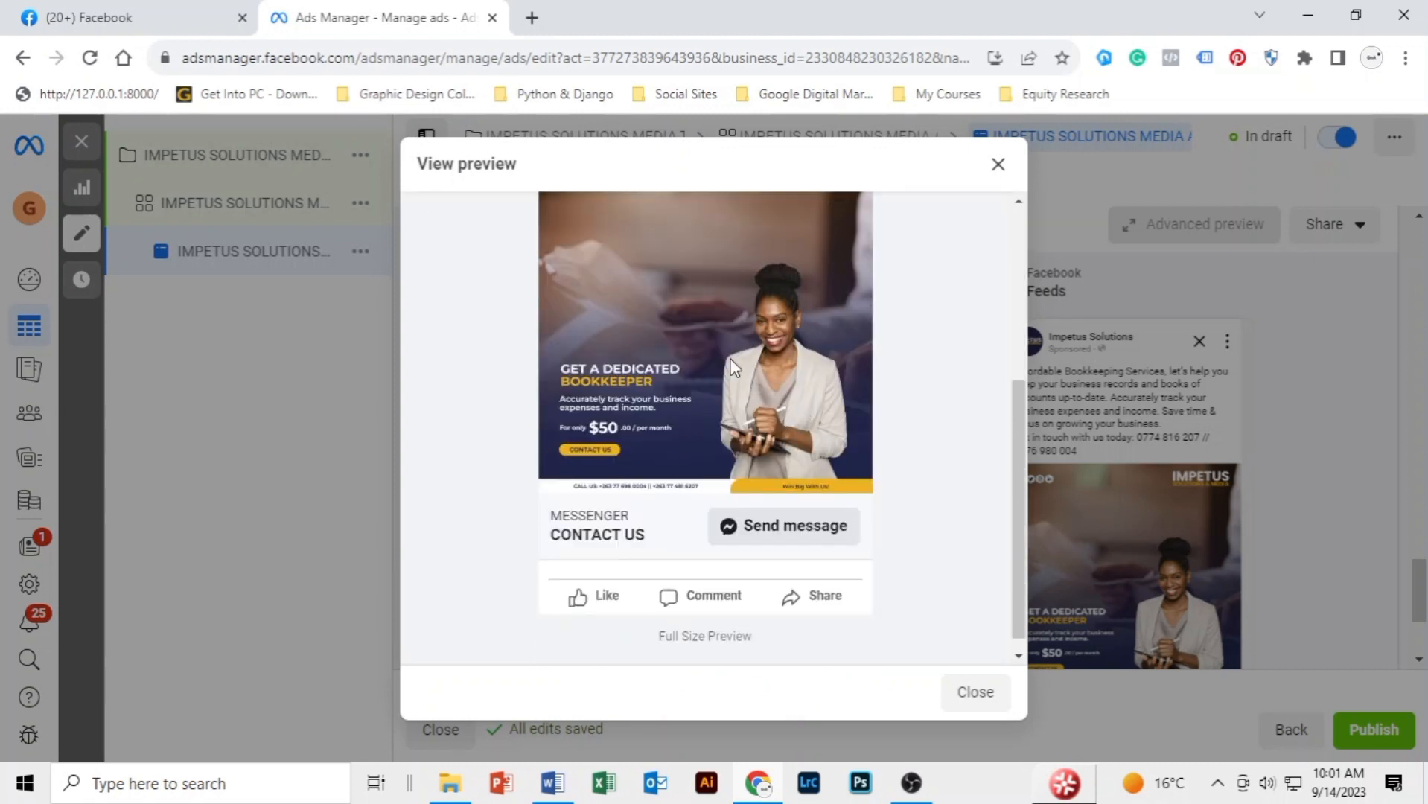
- Close the enlarged ad preview and look over the ad's tracking and URL parameter settings
left_click(975, 692)
scroll(1340, 454, "down", 3)
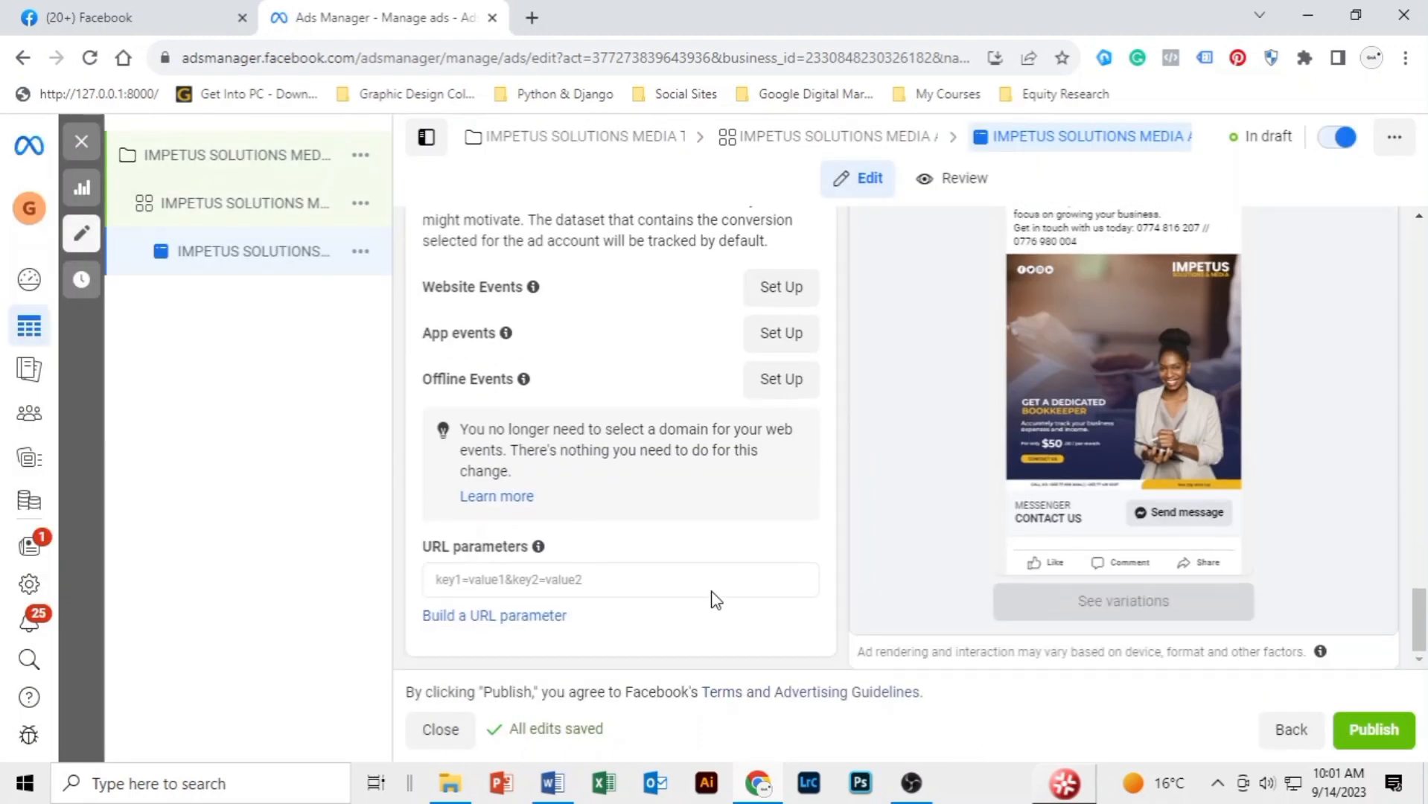
scroll(726, 519, "up", 10)
scroll(754, 484, "up", 10)
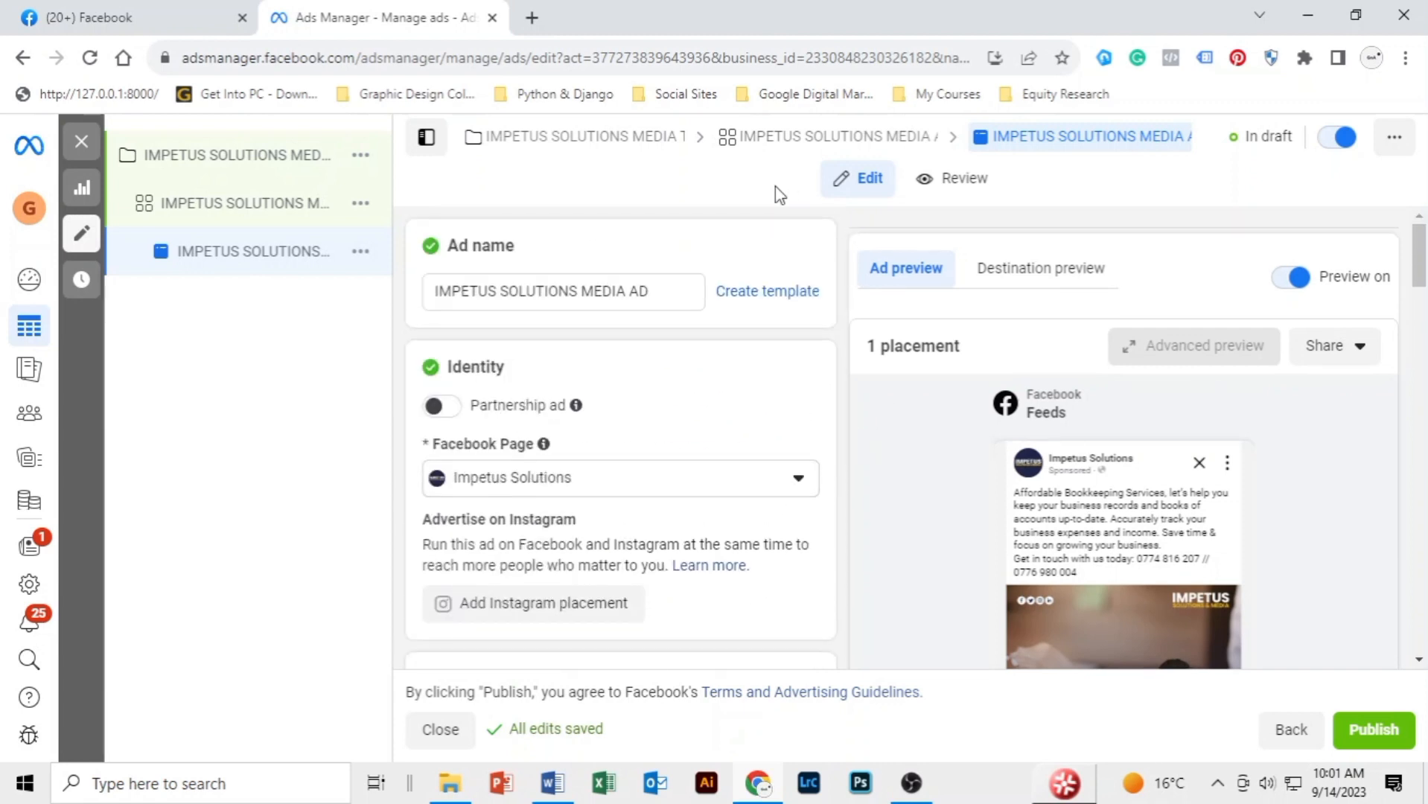
- Open the IMPETUS SOLUTIONS MEDIA TRAFFIC campaign level and review its categories, details, A/B test and campaign budget settings
left_click(533, 142)
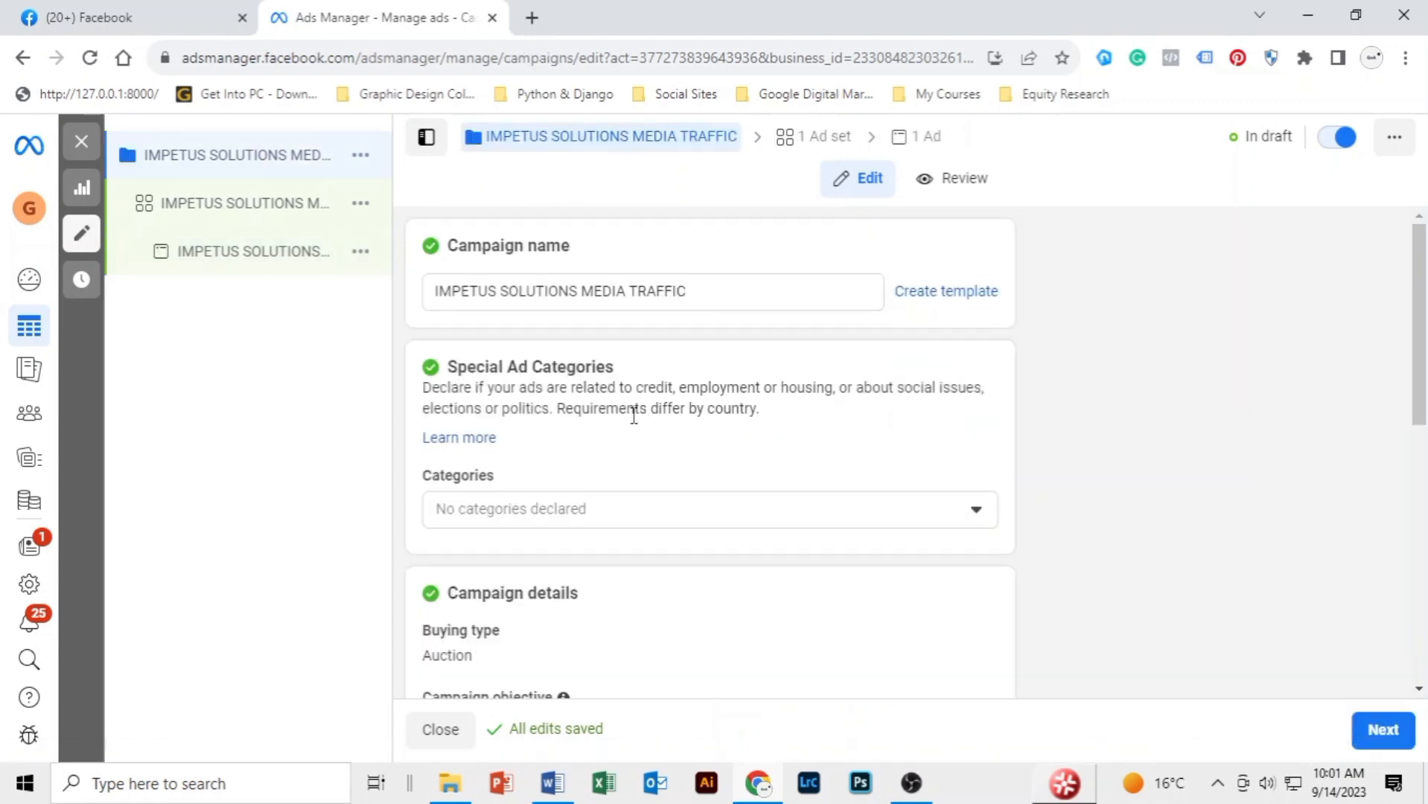
scroll(684, 357, "down", 7)
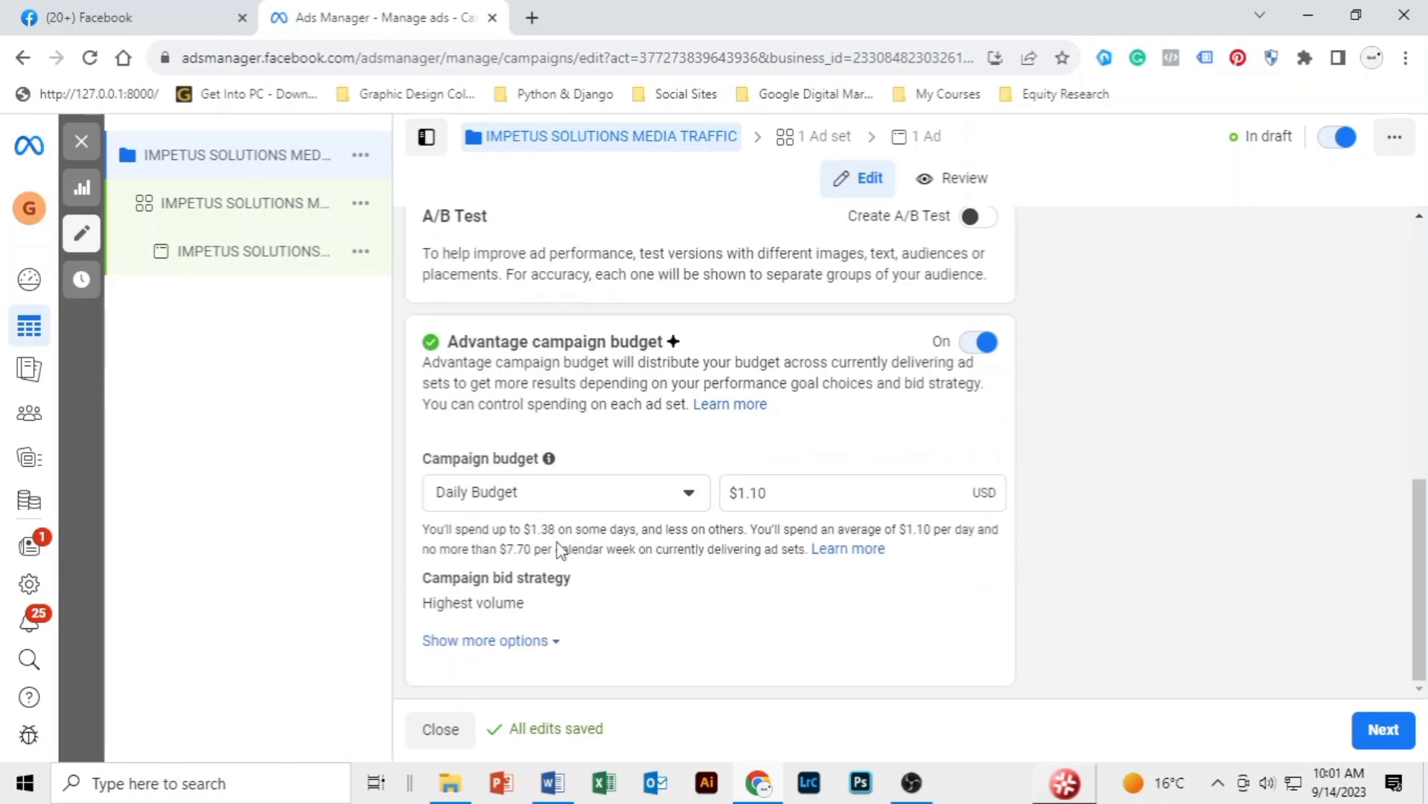
scroll(596, 559, "up", 4)
scroll(662, 454, "down", 4)
scroll(666, 456, "up", 7)
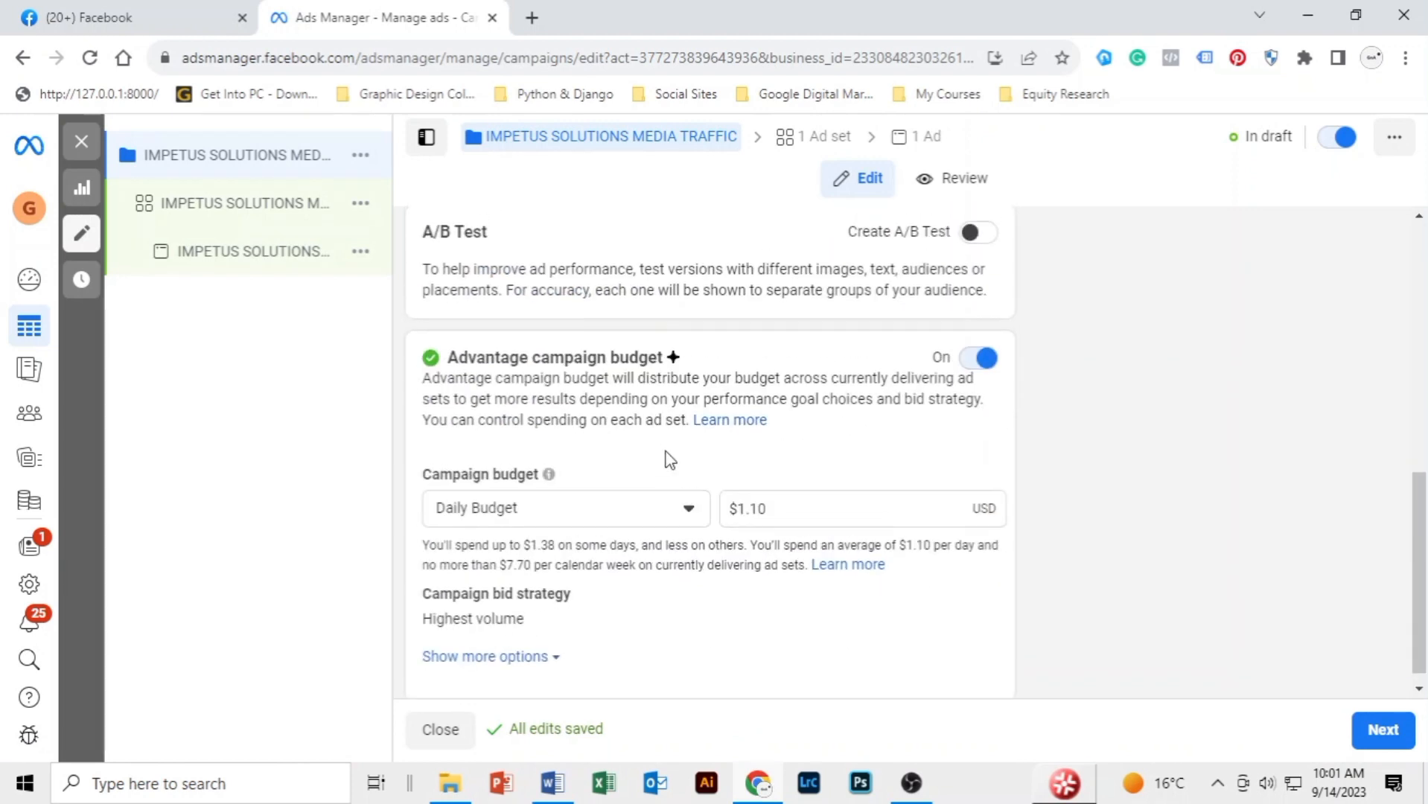
- Open the IMPETUS SOLUTIONS MEDIA ADSET level and review its conversion location, schedule, audience targeting and placements
left_click(808, 146)
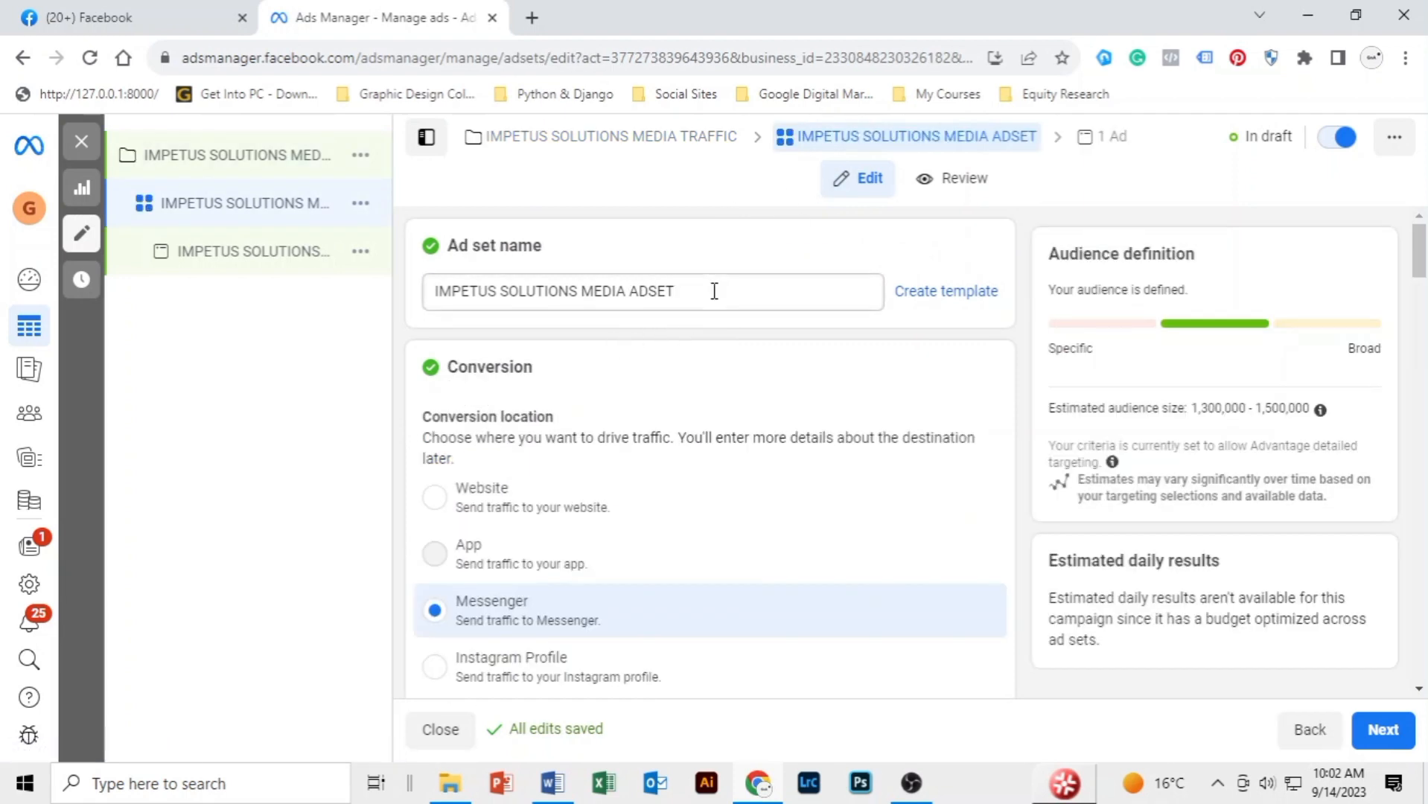
scroll(726, 296, "down", 8)
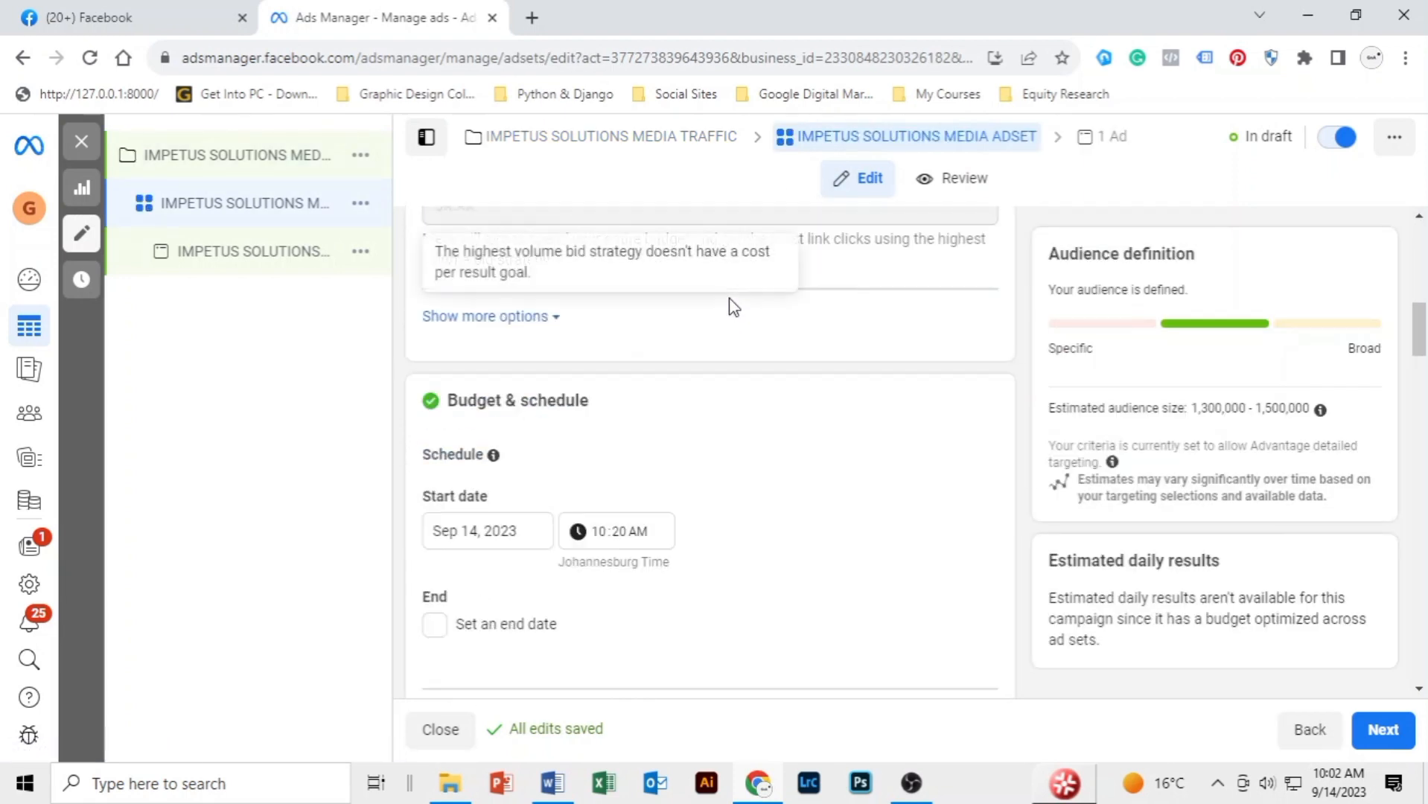
scroll(797, 319, "up", 5)
scroll(754, 412, "up", 5)
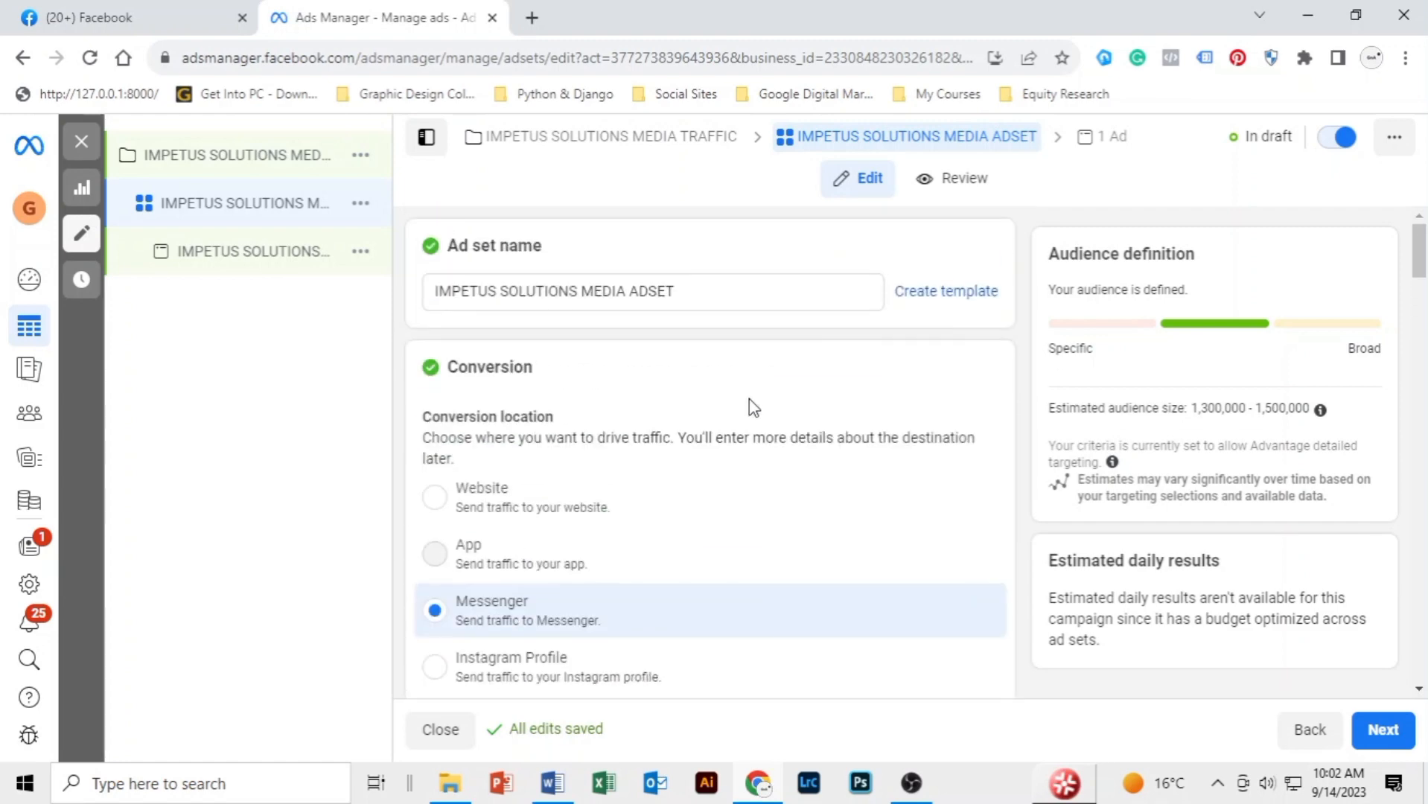
scroll(749, 404, "down", 12)
scroll(760, 387, "down", 15)
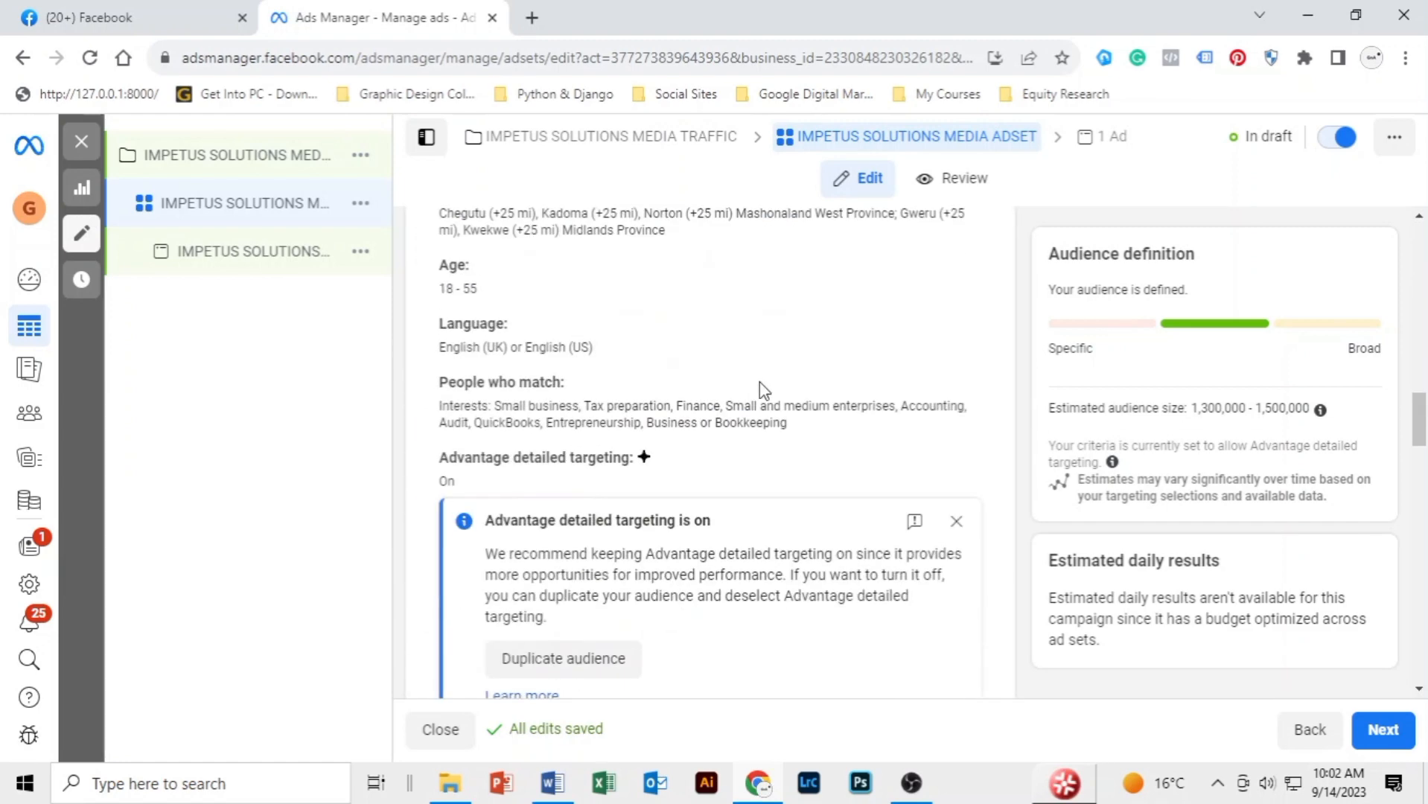
scroll(759, 388, "down", 8)
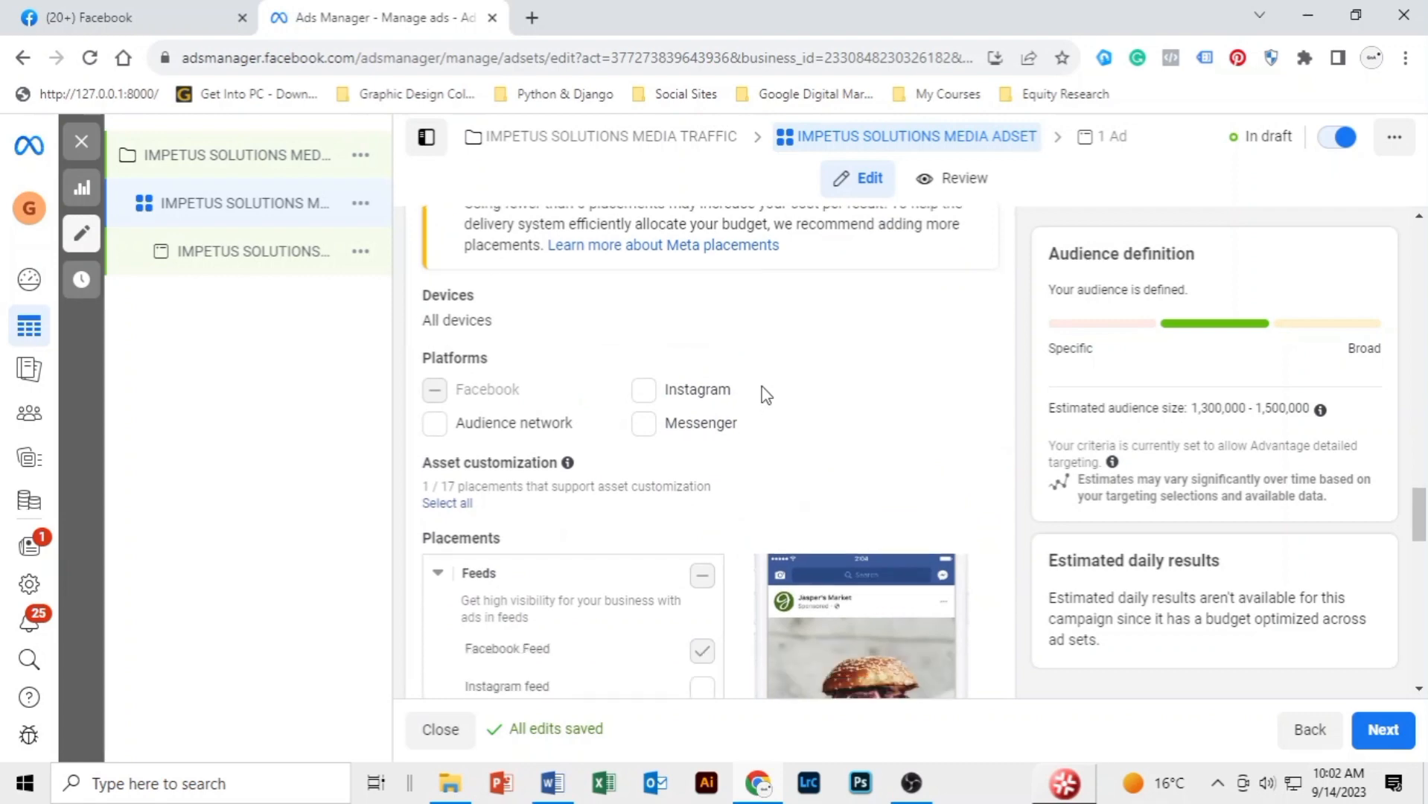
scroll(767, 383, "up", 10)
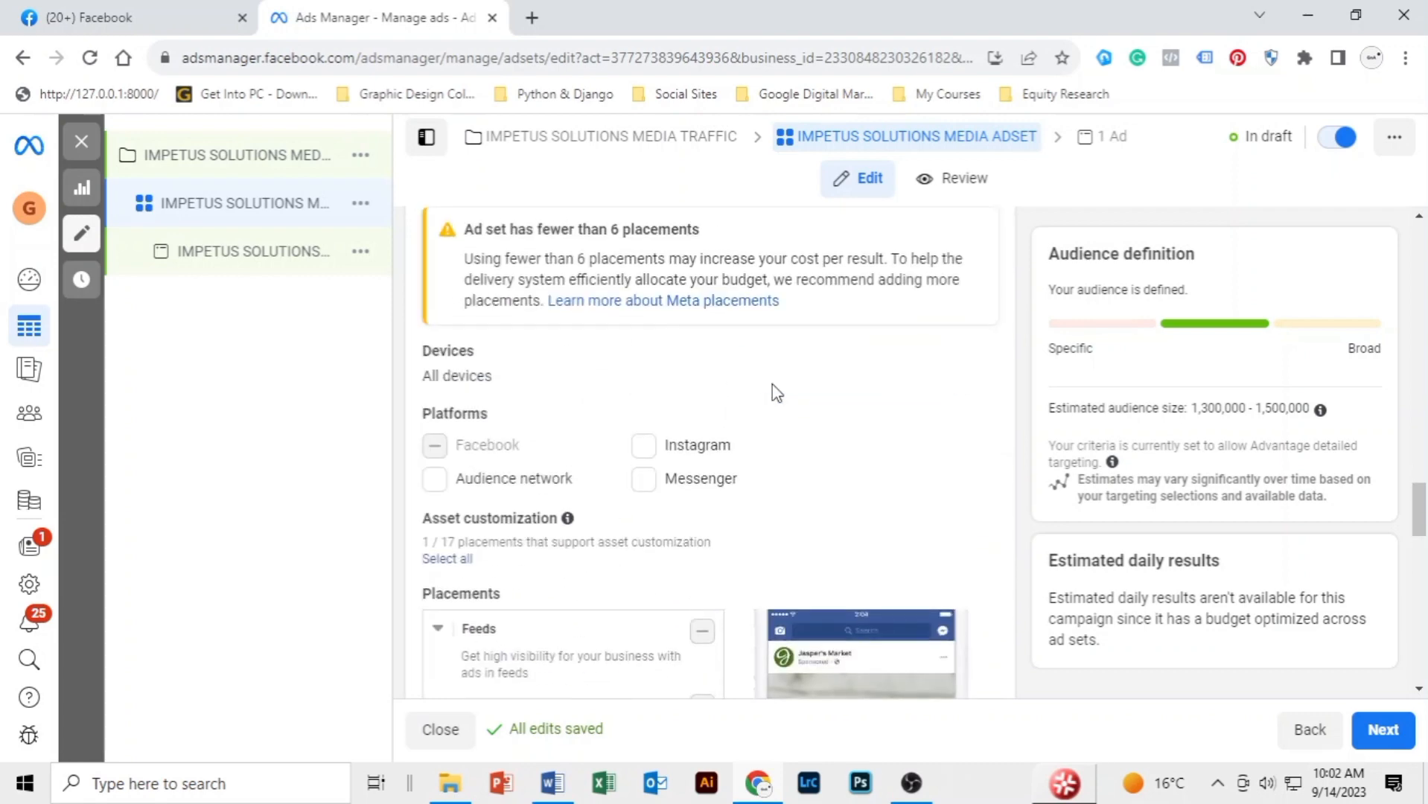
- Return to the IMPETUS SOLUTIONS MEDIA AD, check it down to its tracking section, publish the campaign and dismiss the resulting notices
left_click(1095, 136)
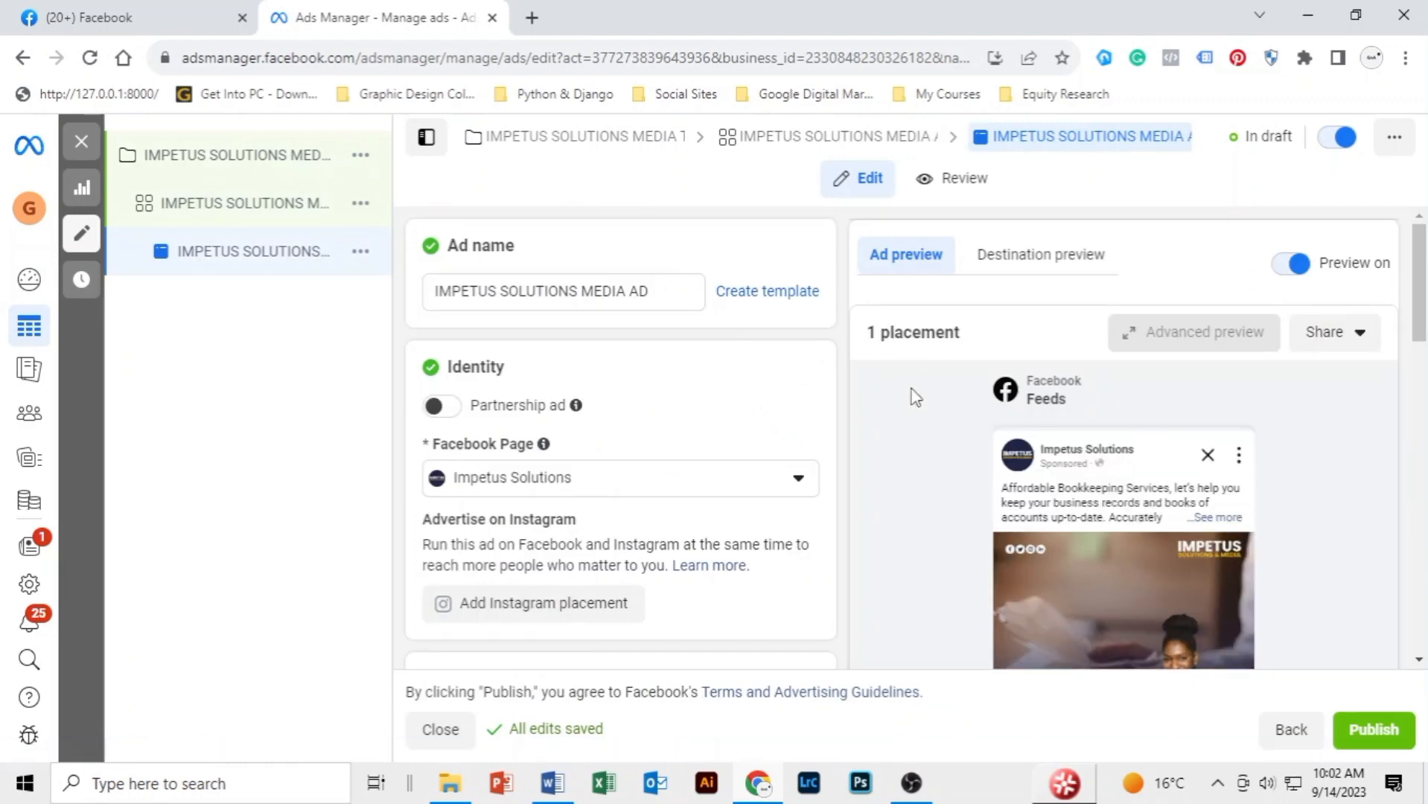
scroll(919, 424, "down", 10)
scroll(923, 437, "down", 15)
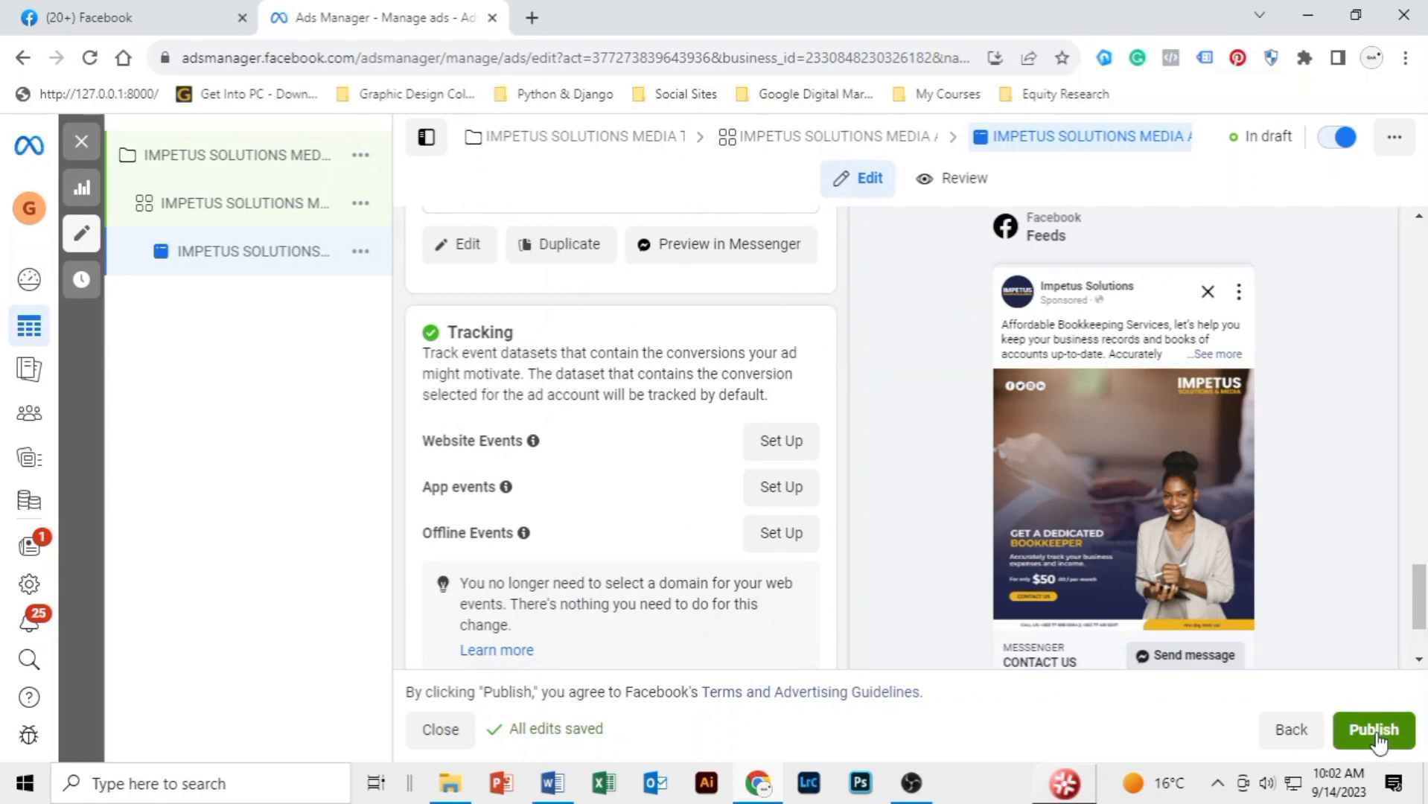
left_click(1373, 731)
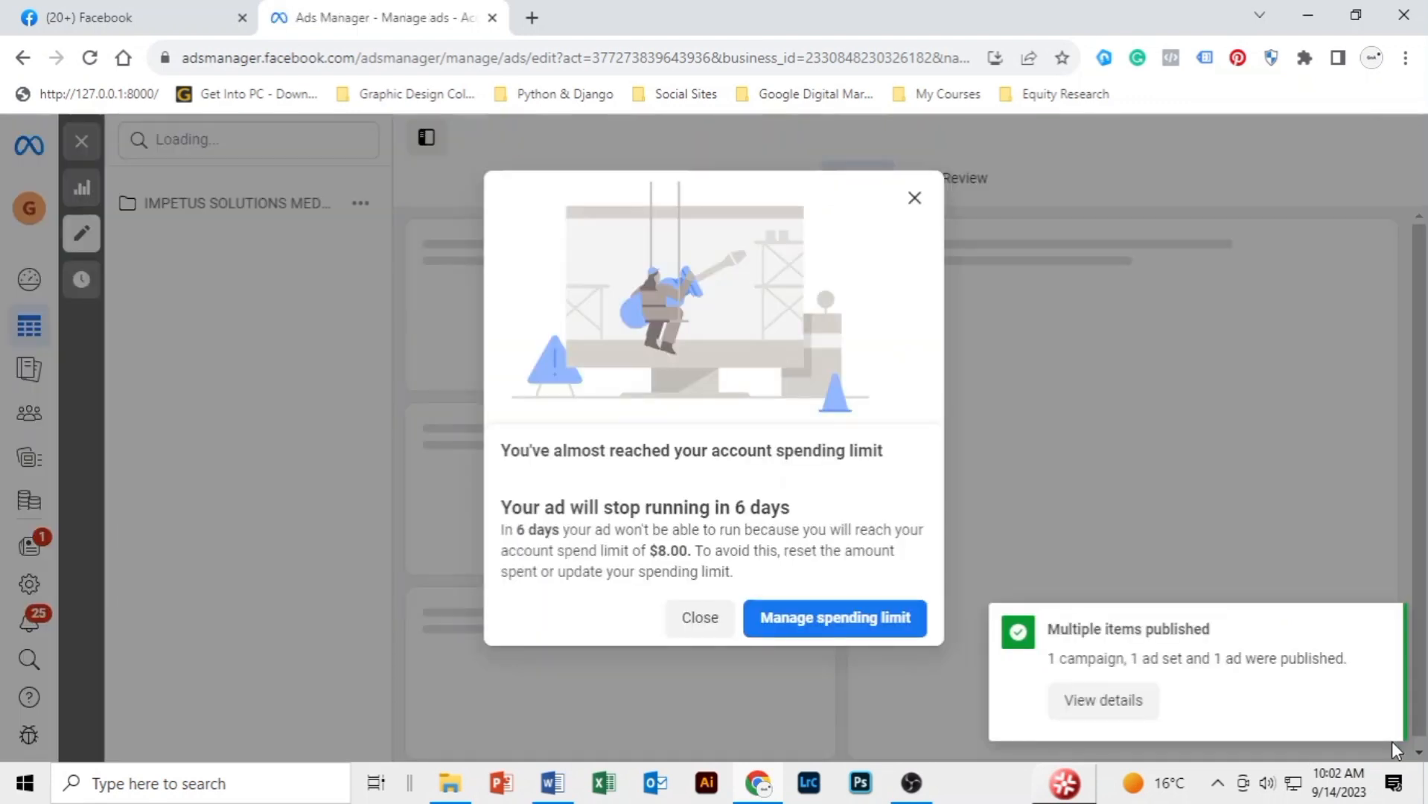
left_click(696, 622)
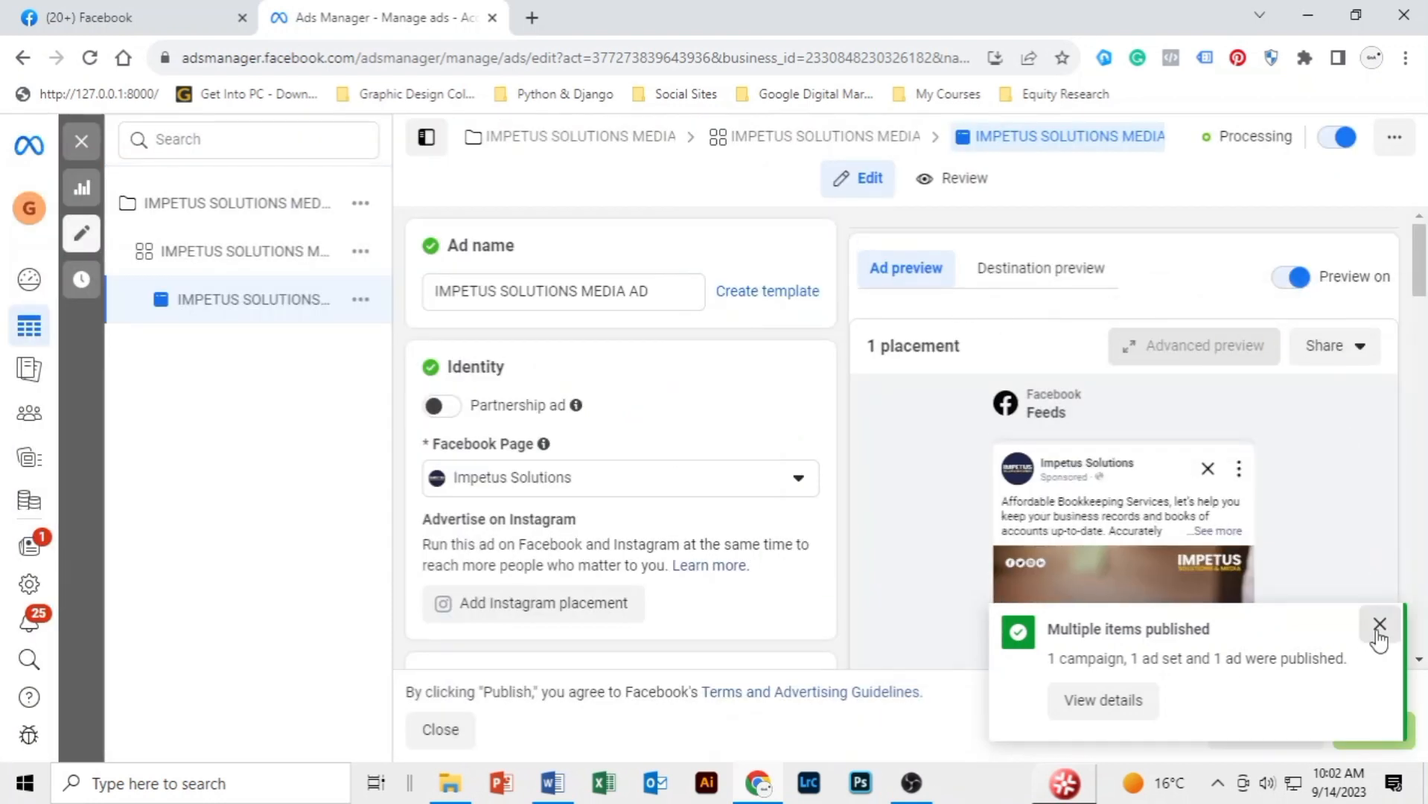
left_click(1377, 625)
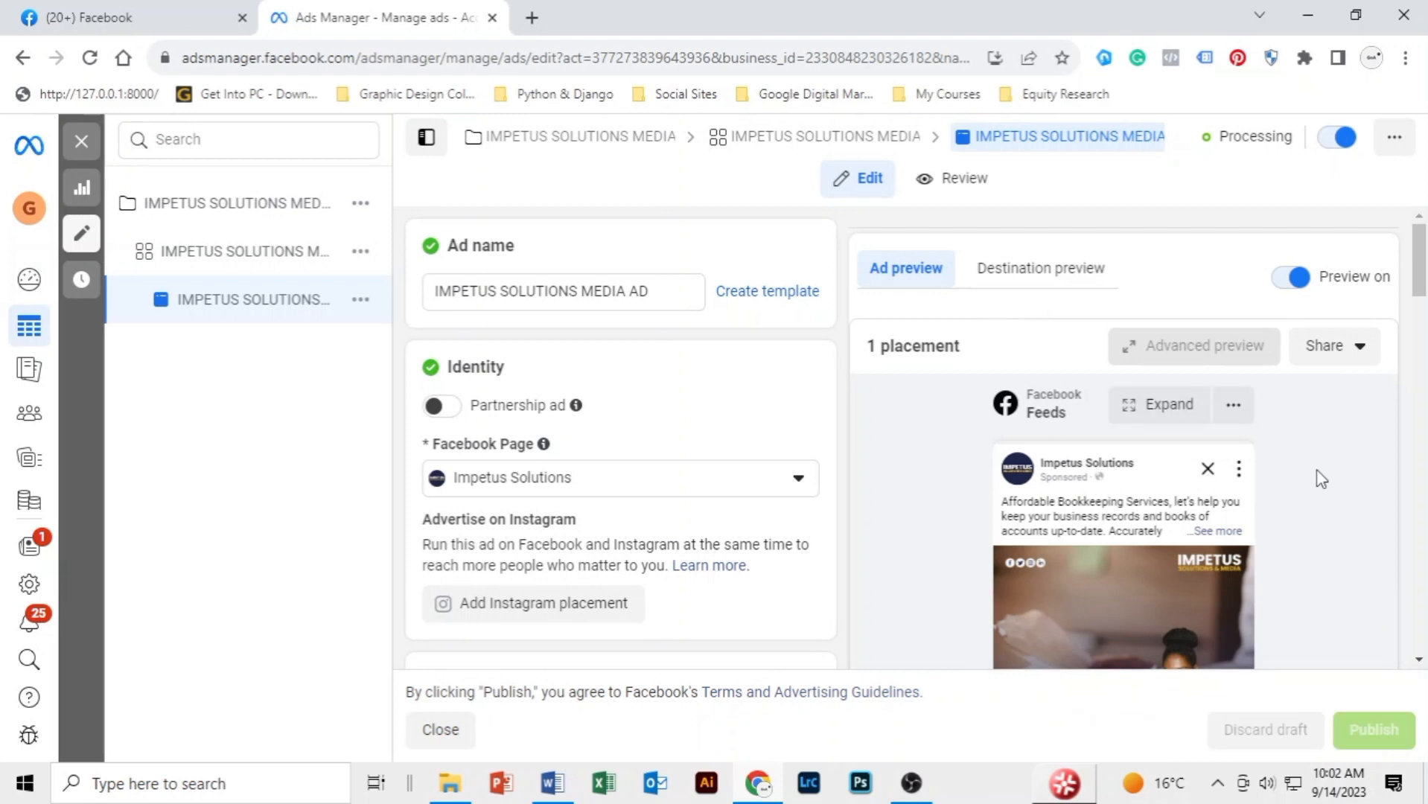